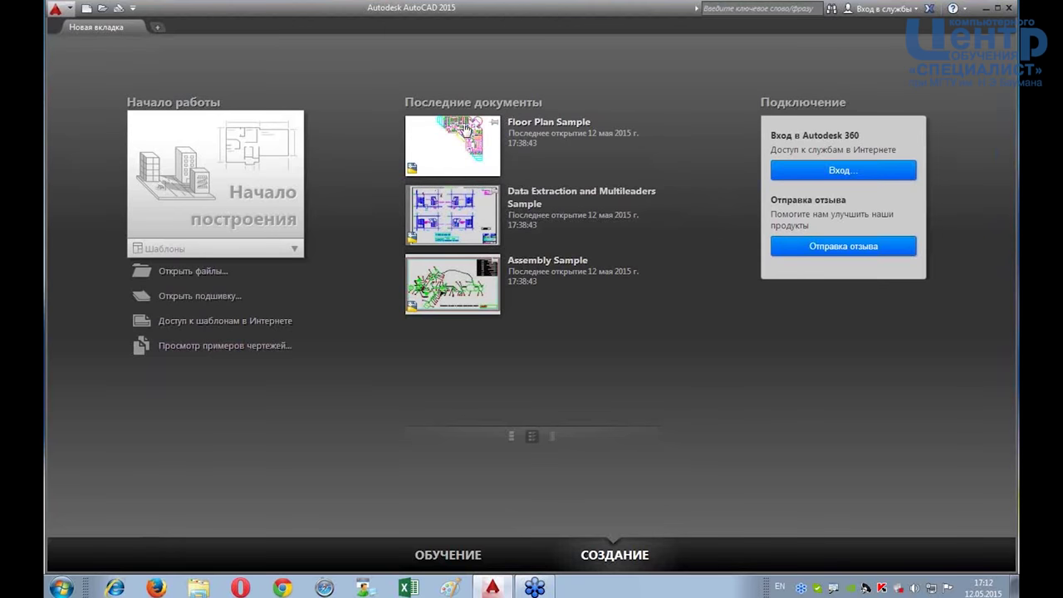
Step: Start a new blank drawing, close the Design Feed palette, and turn Ortho on
click(225, 194)
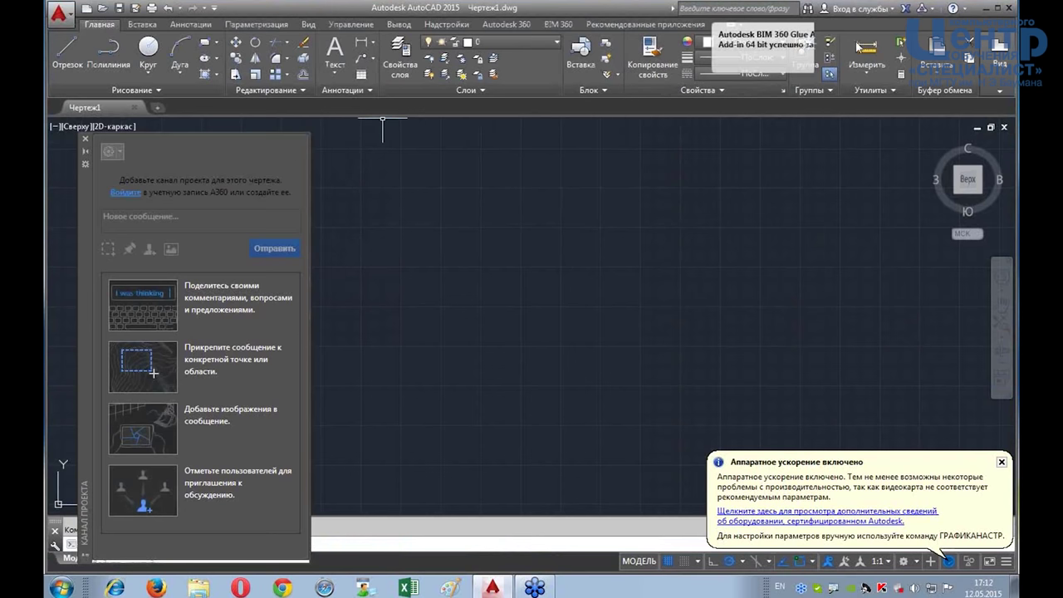
click(1001, 463)
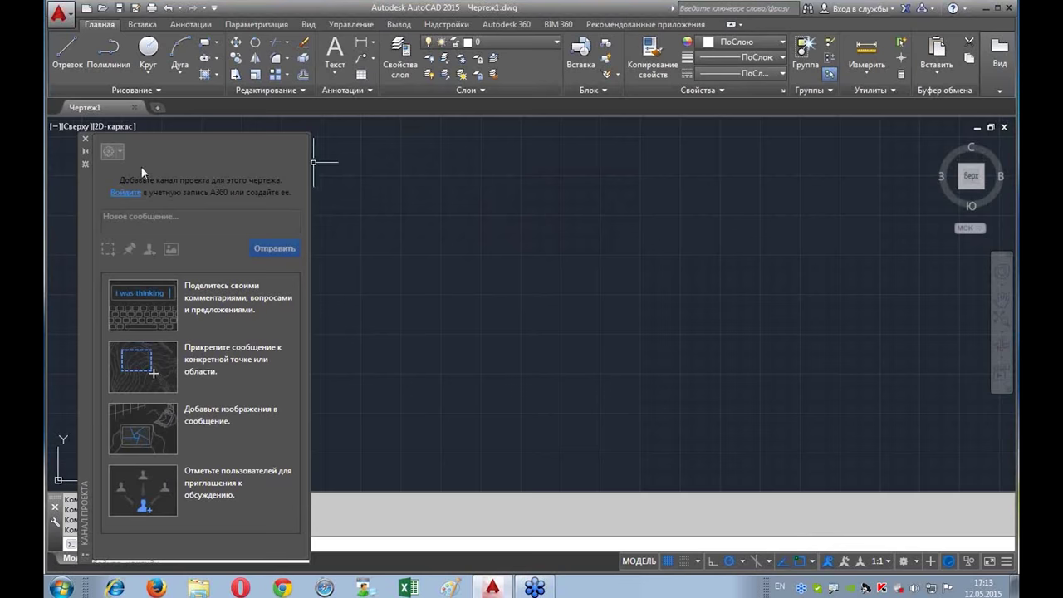
click(85, 139)
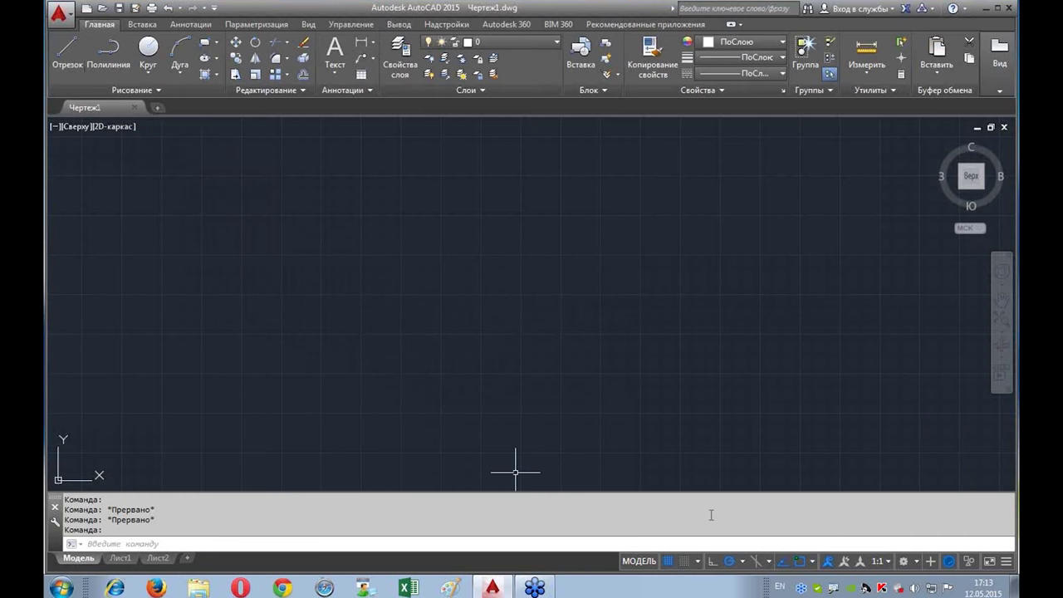
click(714, 562)
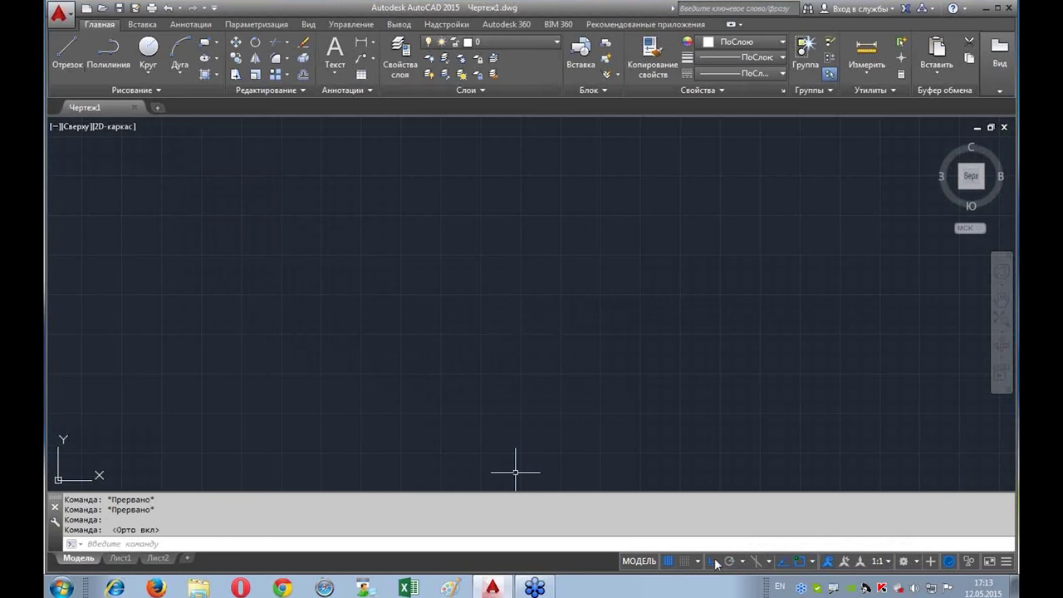
Step: Draw a horizontal line with Ortho on
click(68, 54)
click(279, 350)
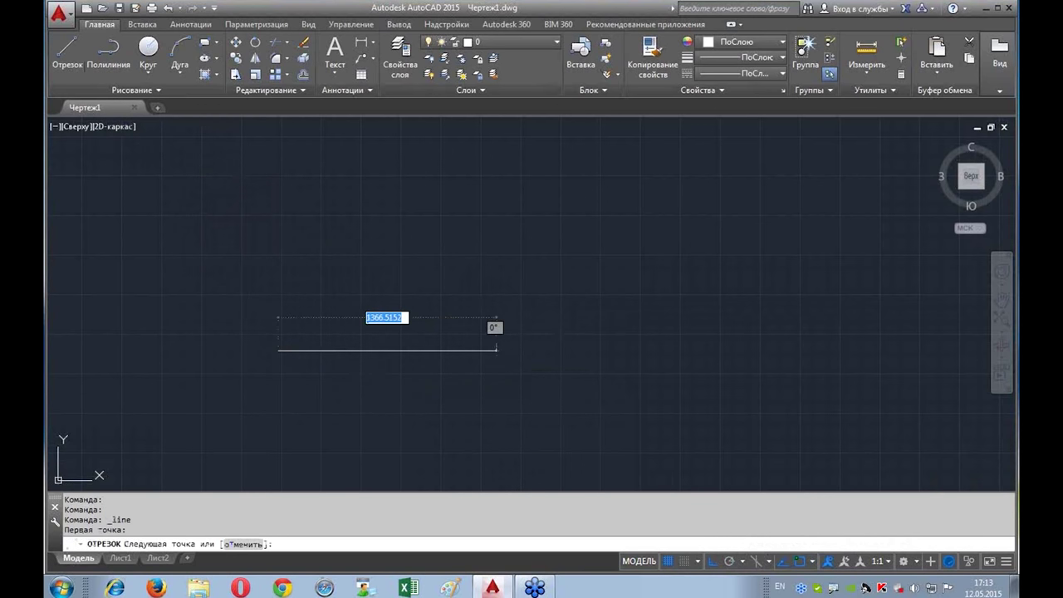
click(496, 347)
key(Return)
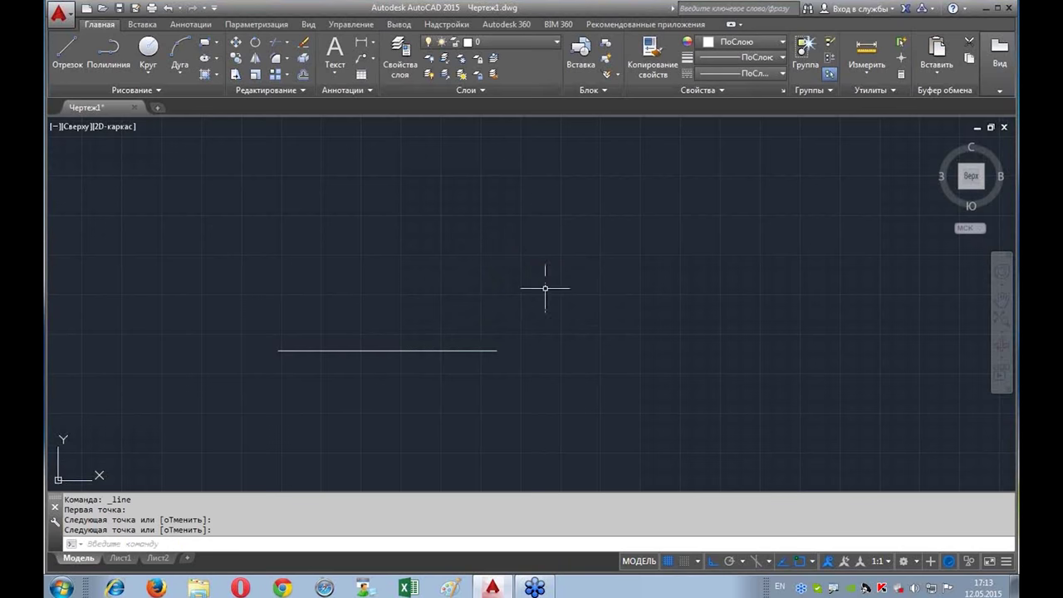
Step: Turn Ortho off and draw a slanted line above the horizontal one
click(713, 561)
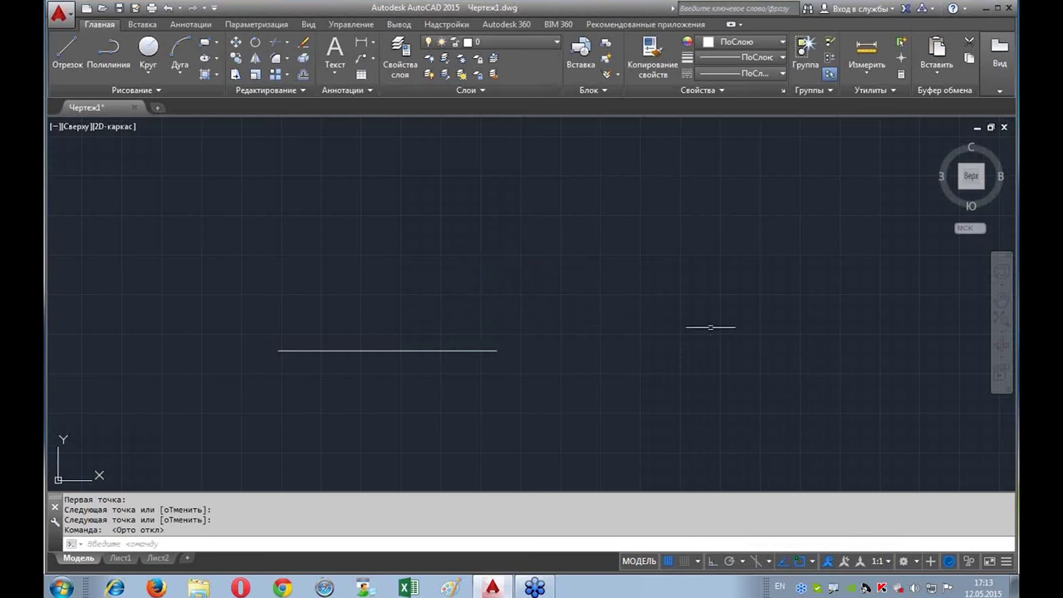
click(66, 52)
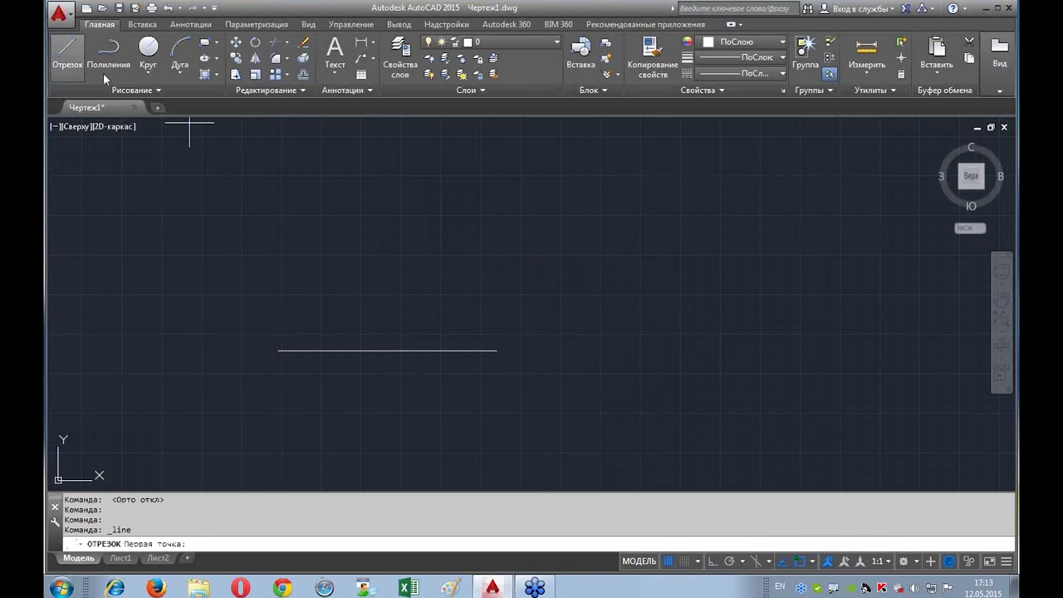
click(268, 289)
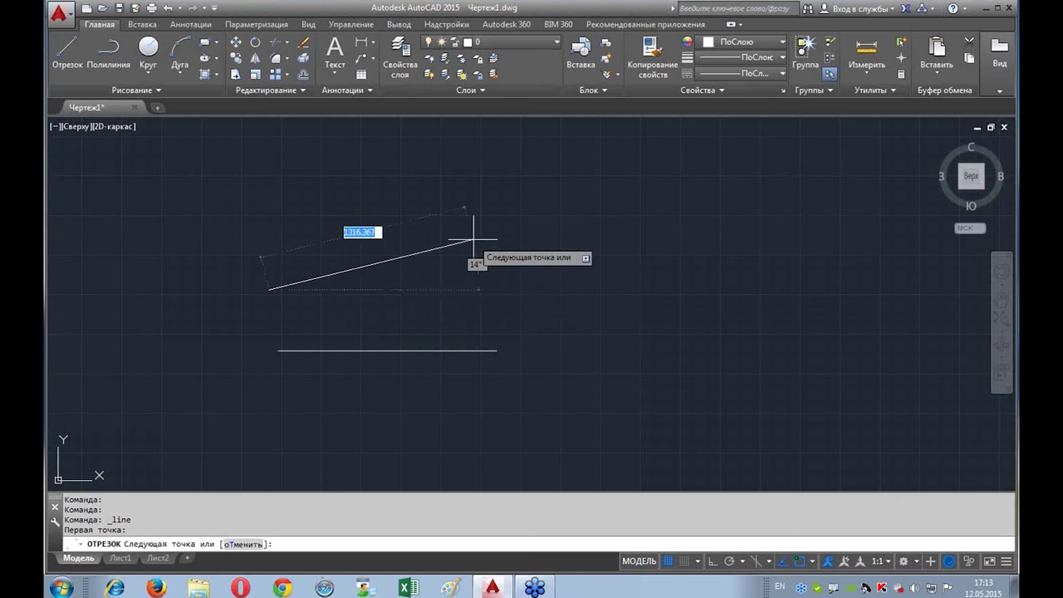
click(492, 229)
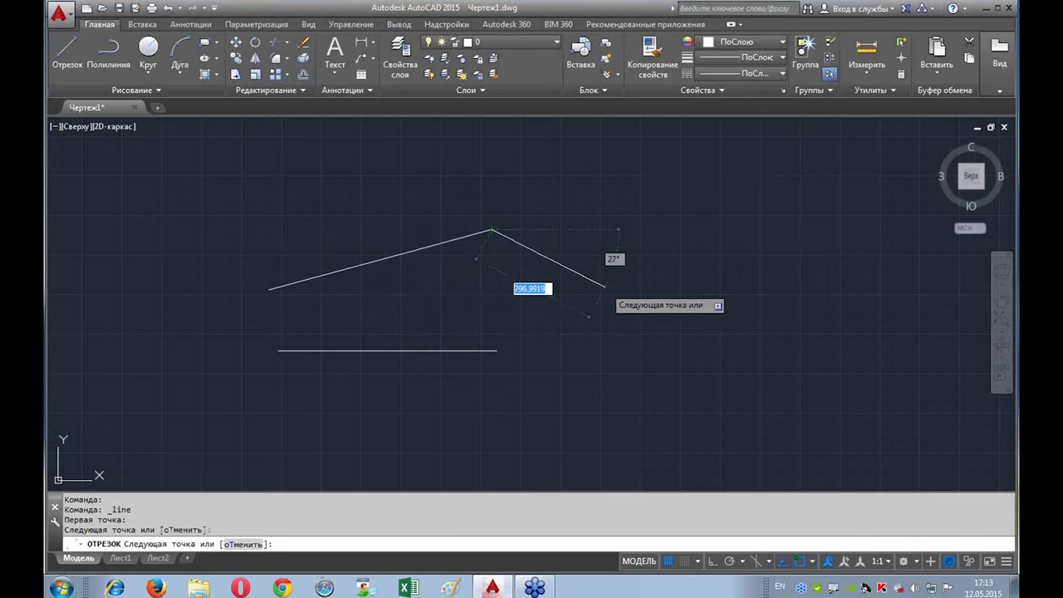
key(Return)
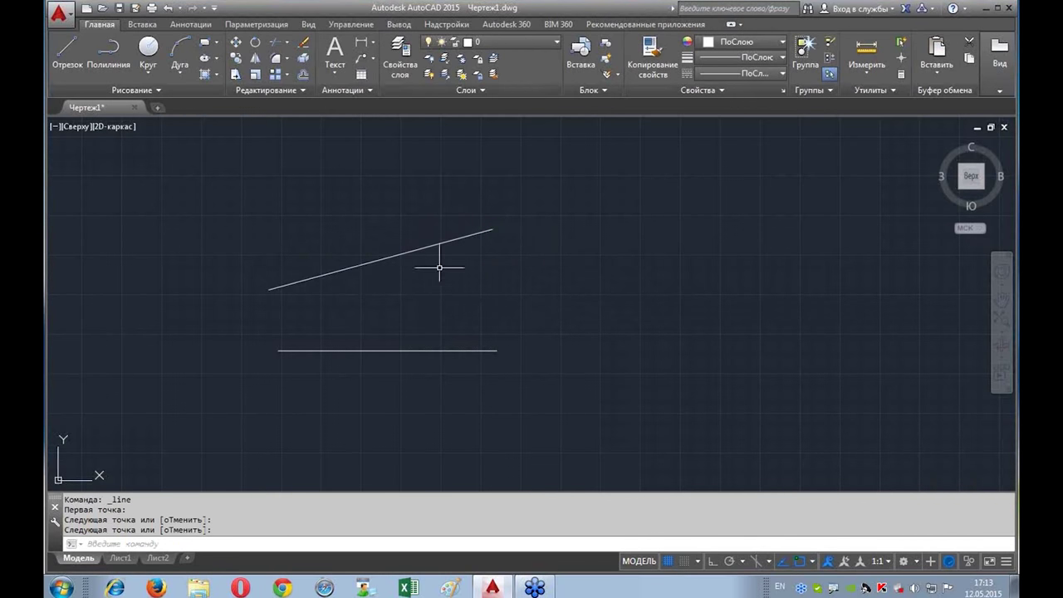
click(255, 44)
Step: Rotate the slanted line about its left endpoint by reference angle to a new angle of 0
click(380, 258)
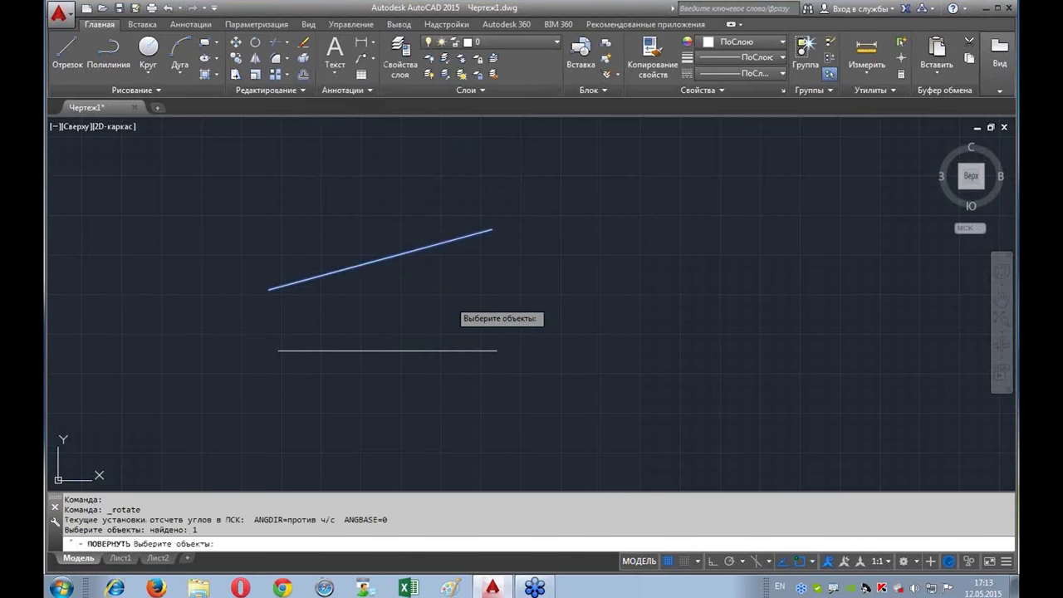
key(Return)
click(268, 290)
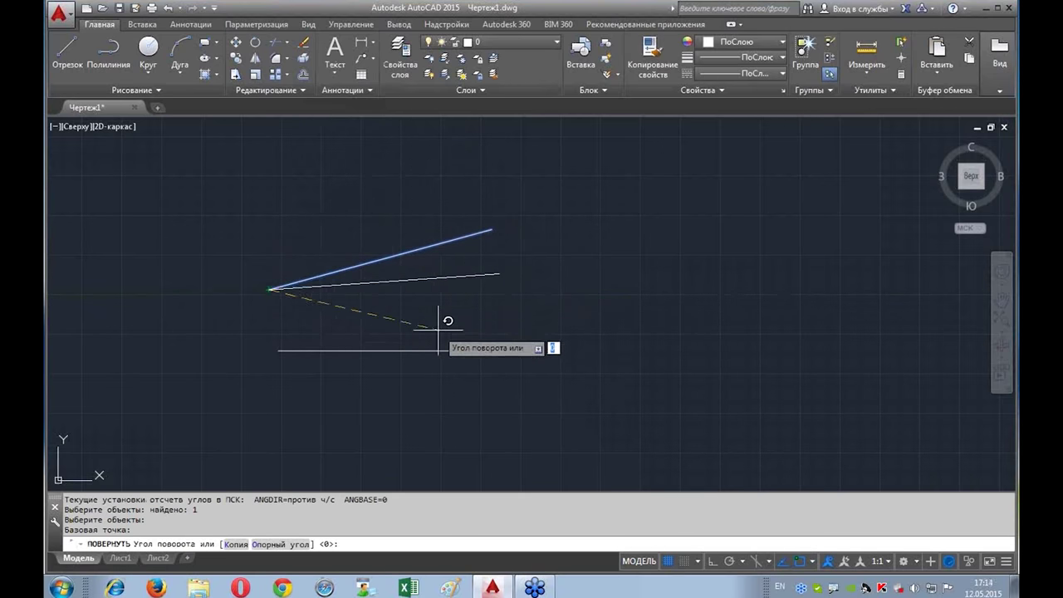
click(274, 545)
click(268, 289)
click(492, 230)
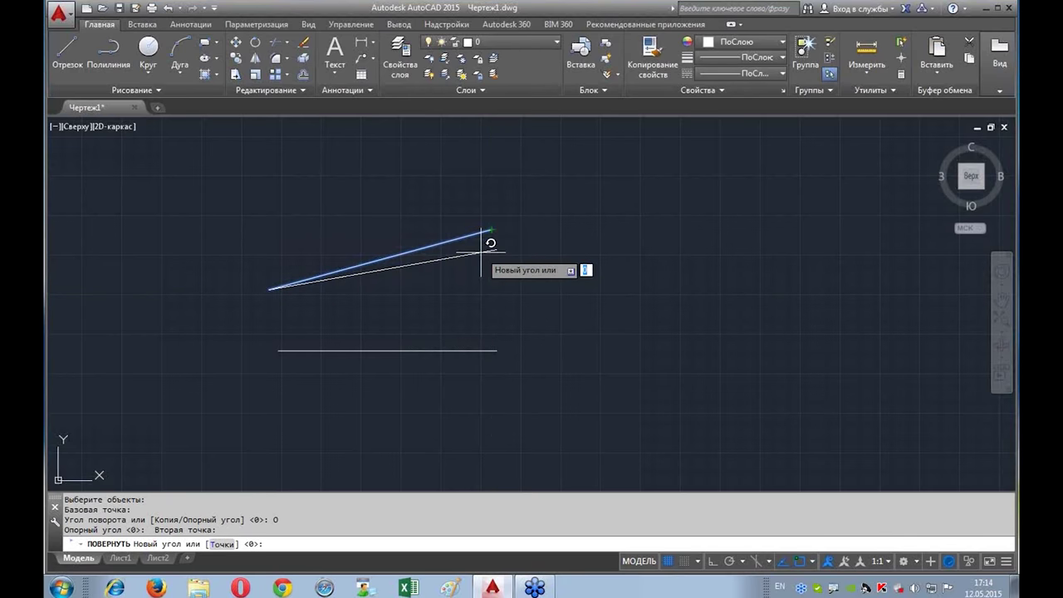
key(Return)
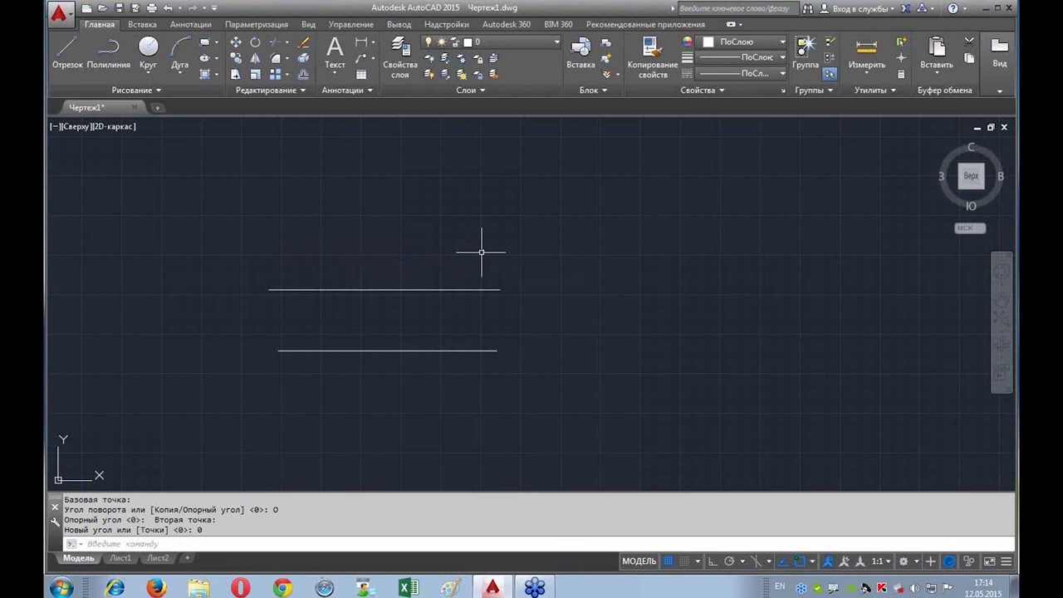
click(713, 563)
click(711, 562)
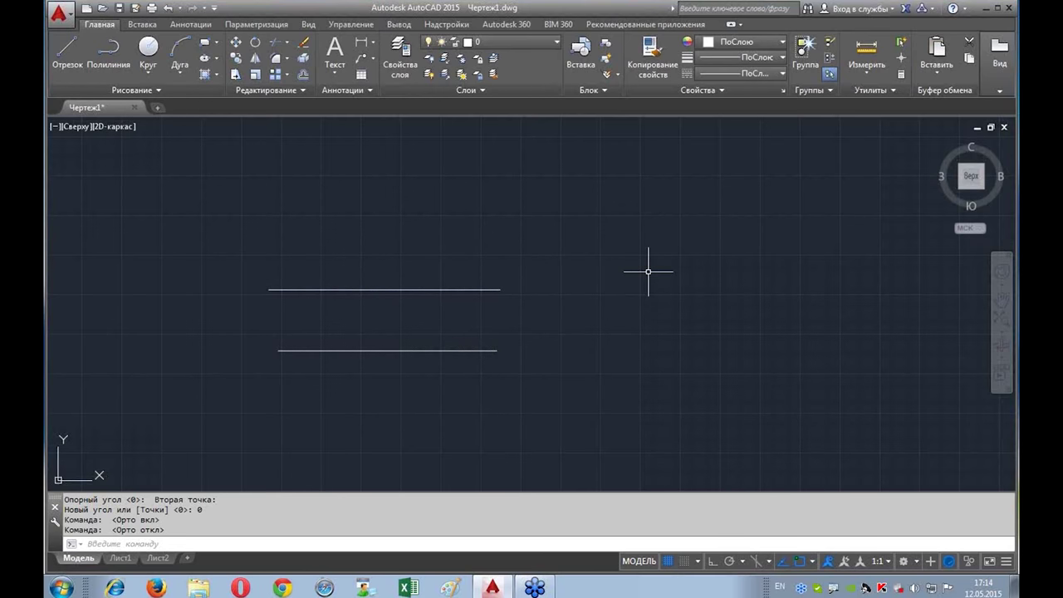
Step: Pan the view slightly and settle on the Parametric tab's constraint tools
middle_drag(536, 312, 488, 309)
click(249, 25)
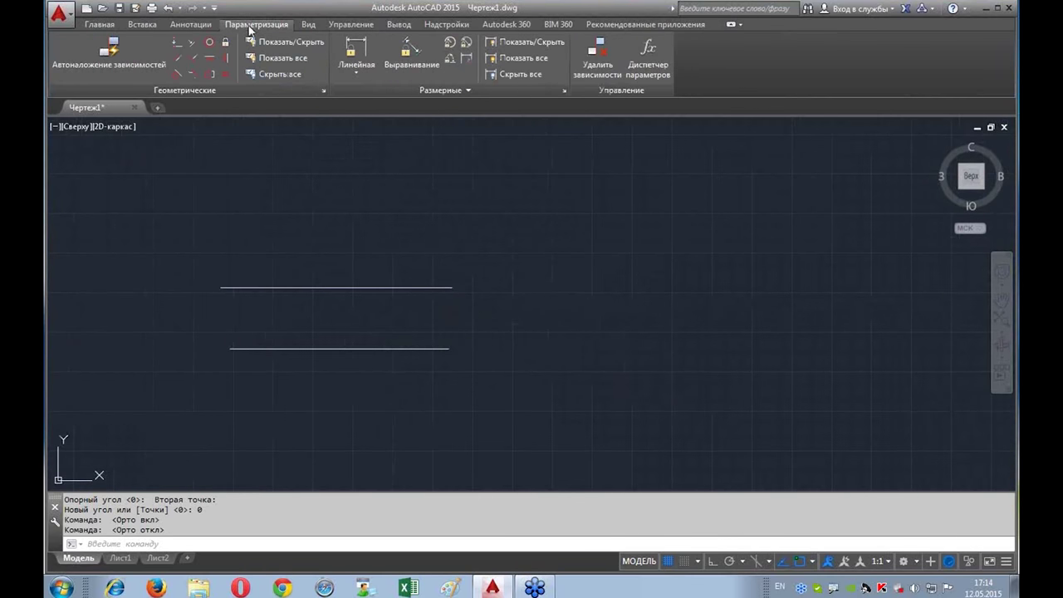
middle_drag(546, 225, 505, 244)
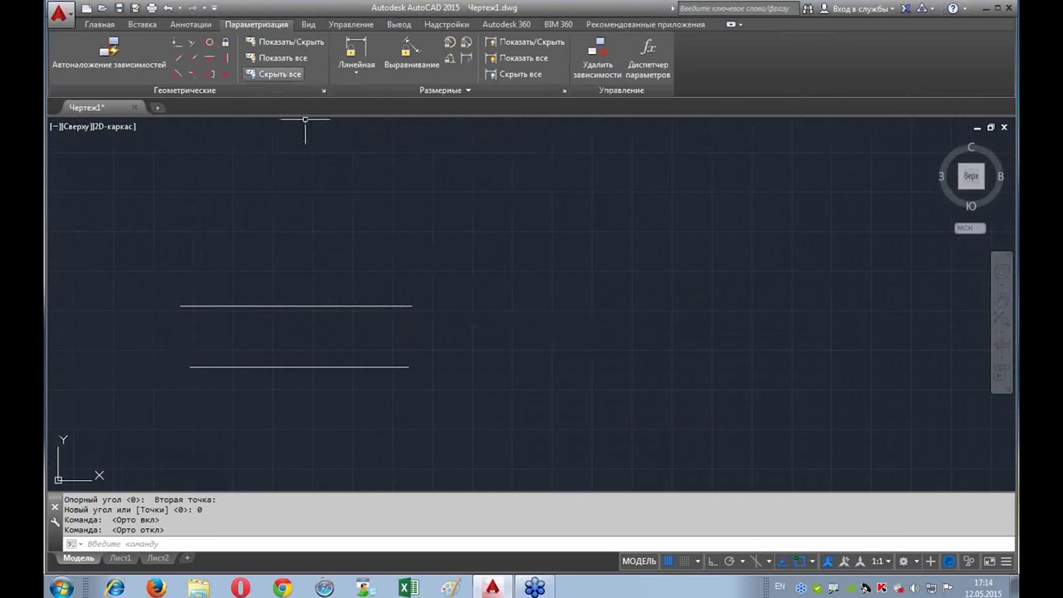
click(100, 24)
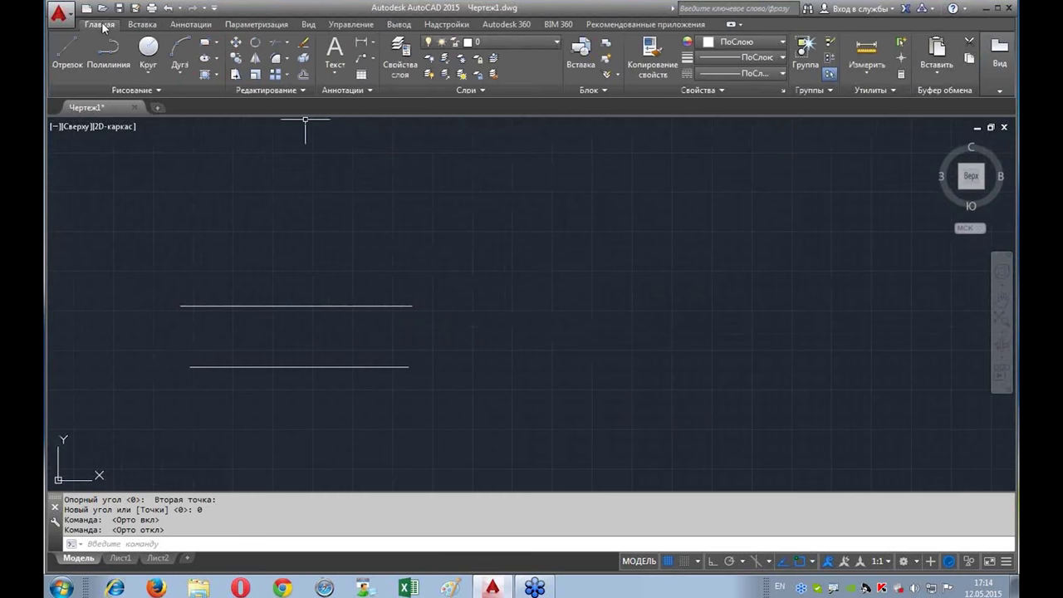
click(267, 25)
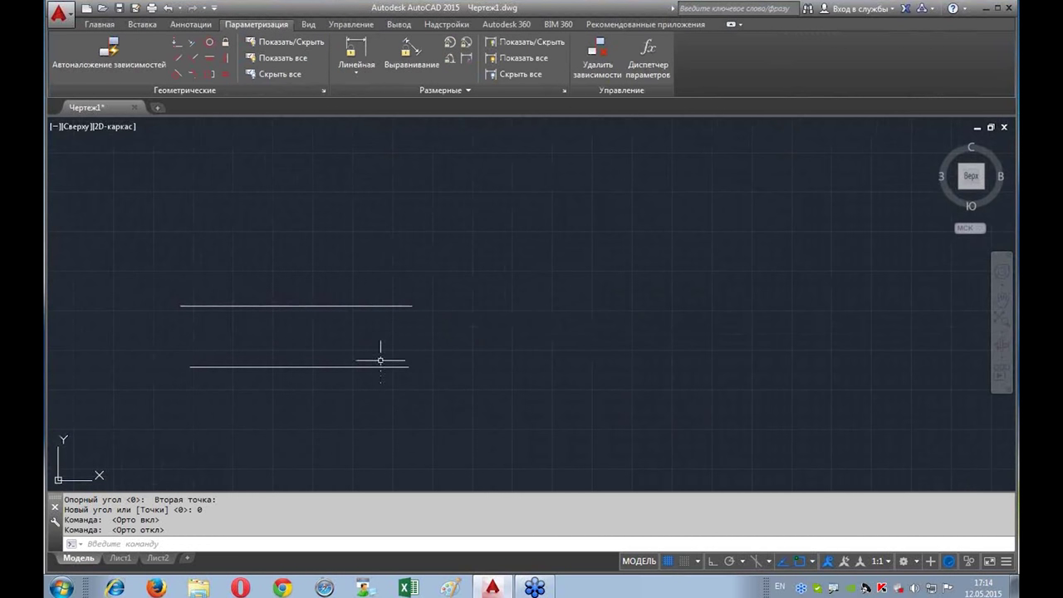
click(95, 26)
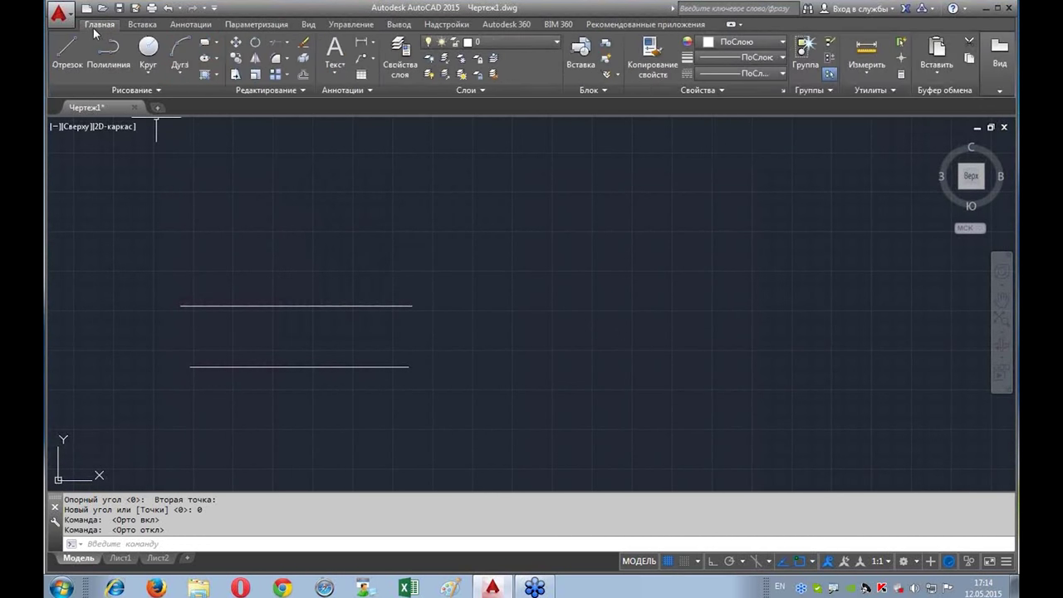
click(249, 25)
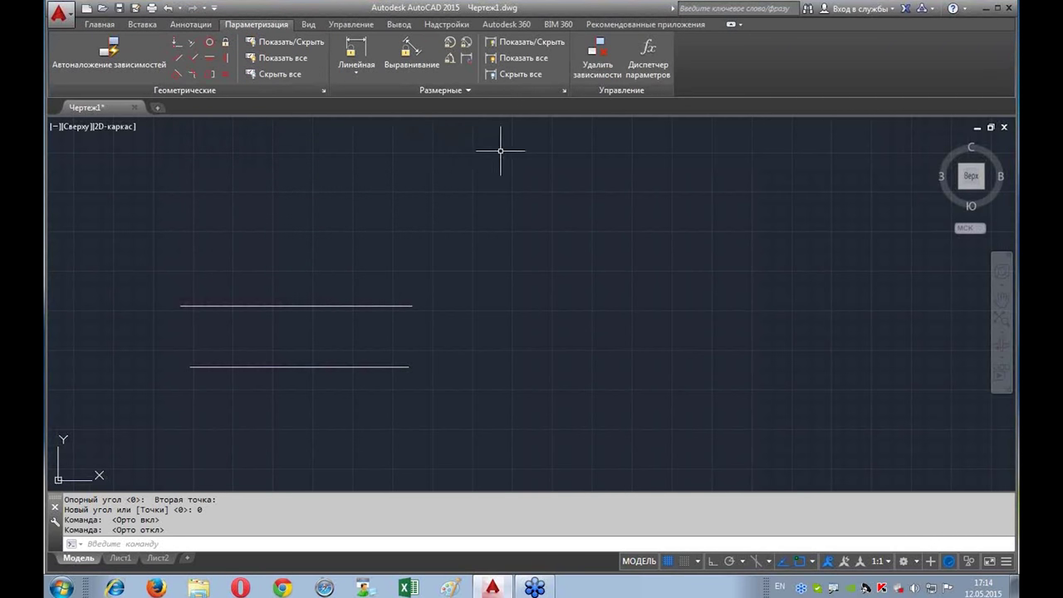
mouse_move(1002, 177)
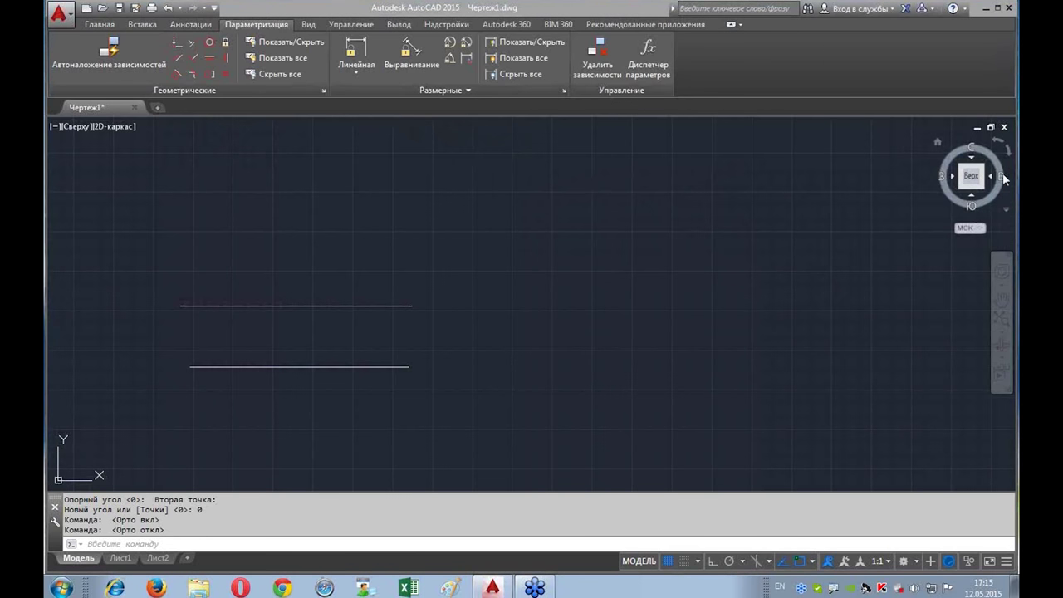
right_click(1003, 176)
click(799, 272)
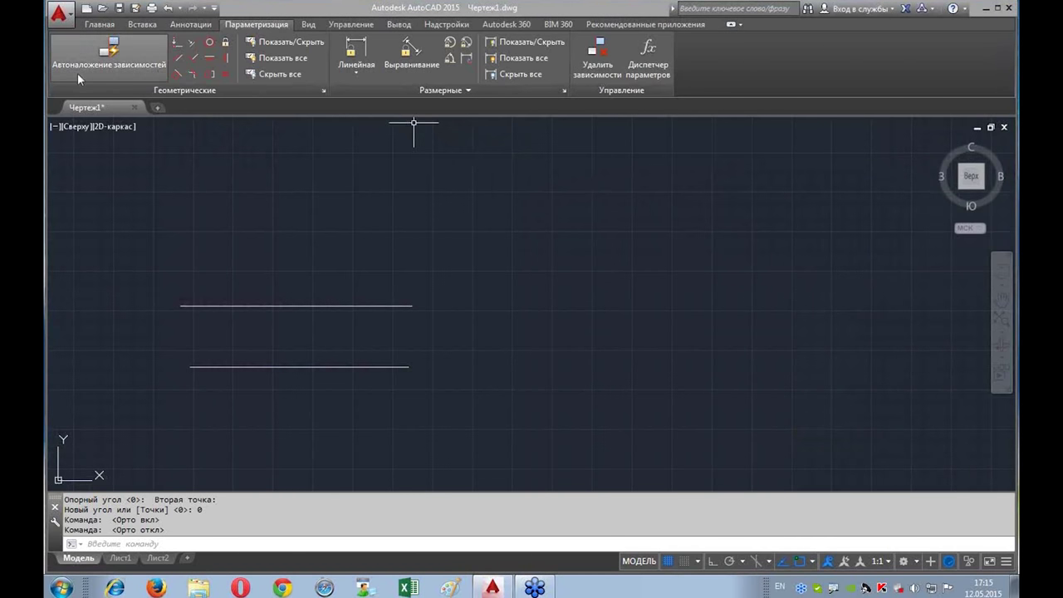
right_click(1001, 178)
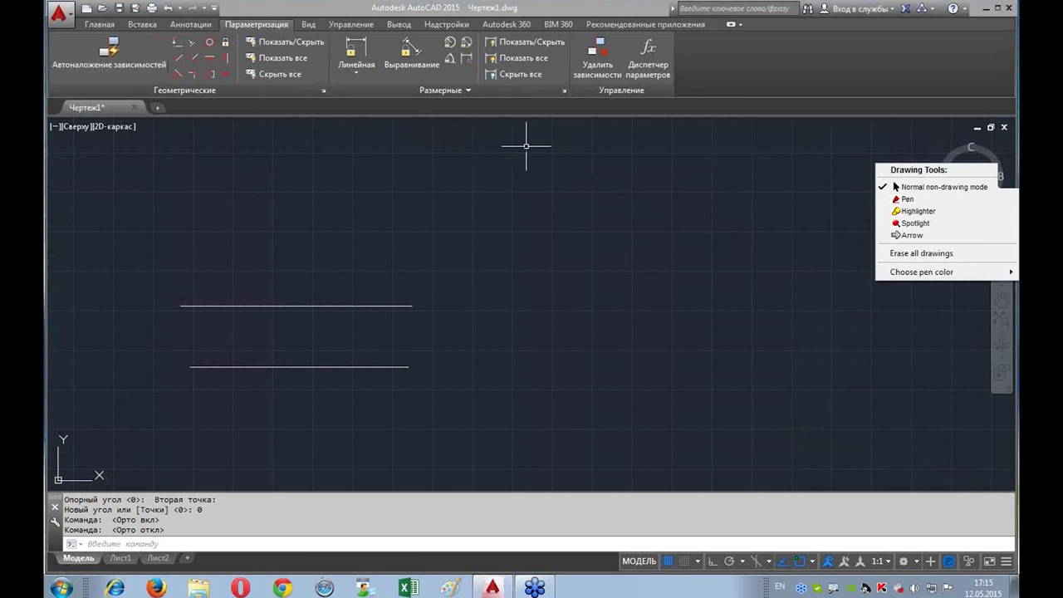
click(889, 200)
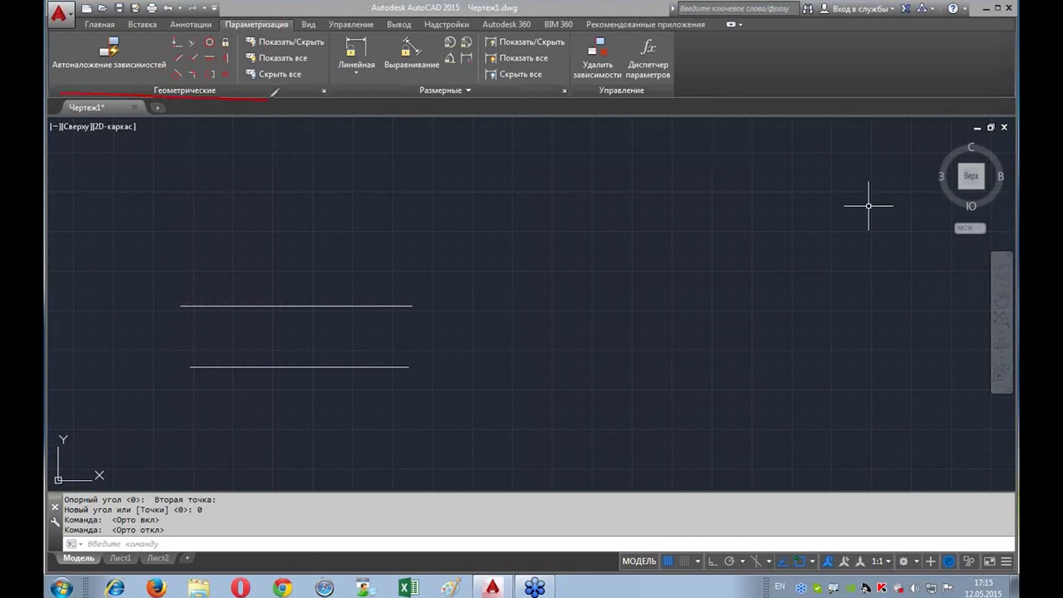
drag(189, 22, 70, 31)
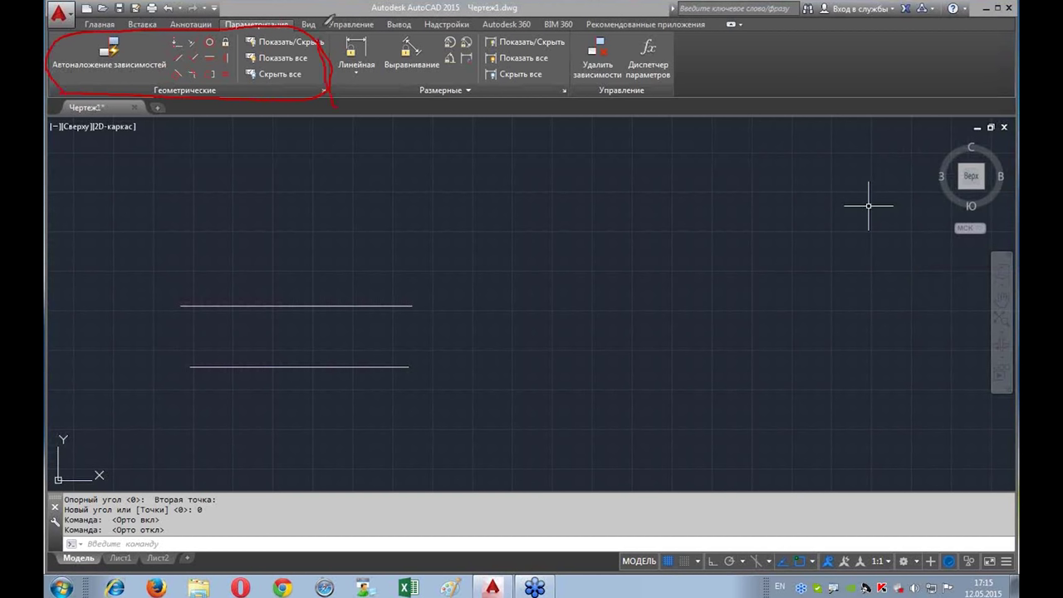
drag(331, 28, 586, 35)
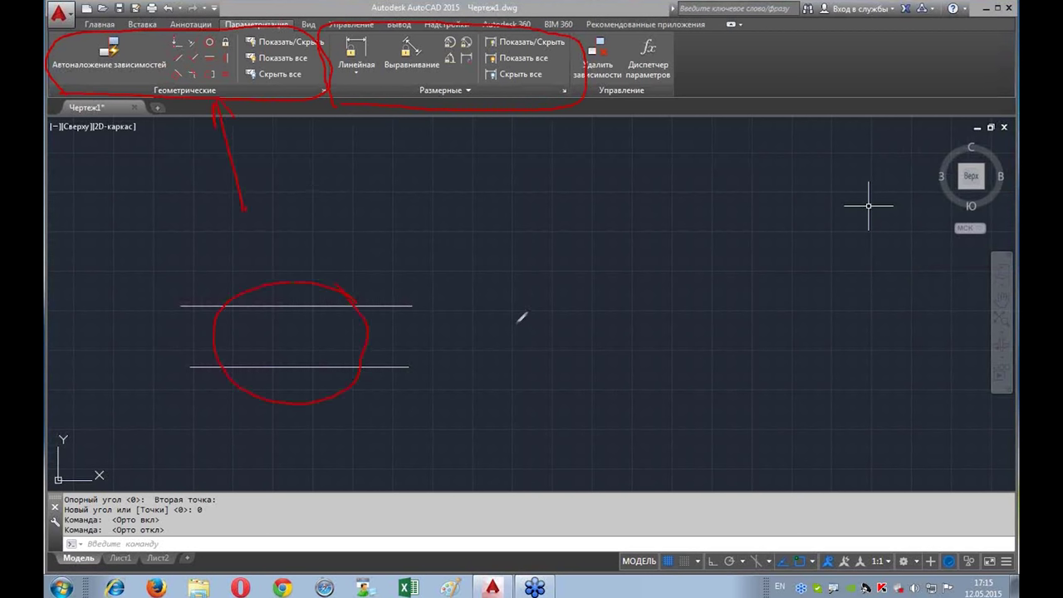
key(ctrl+z)
key(ctrl+z)
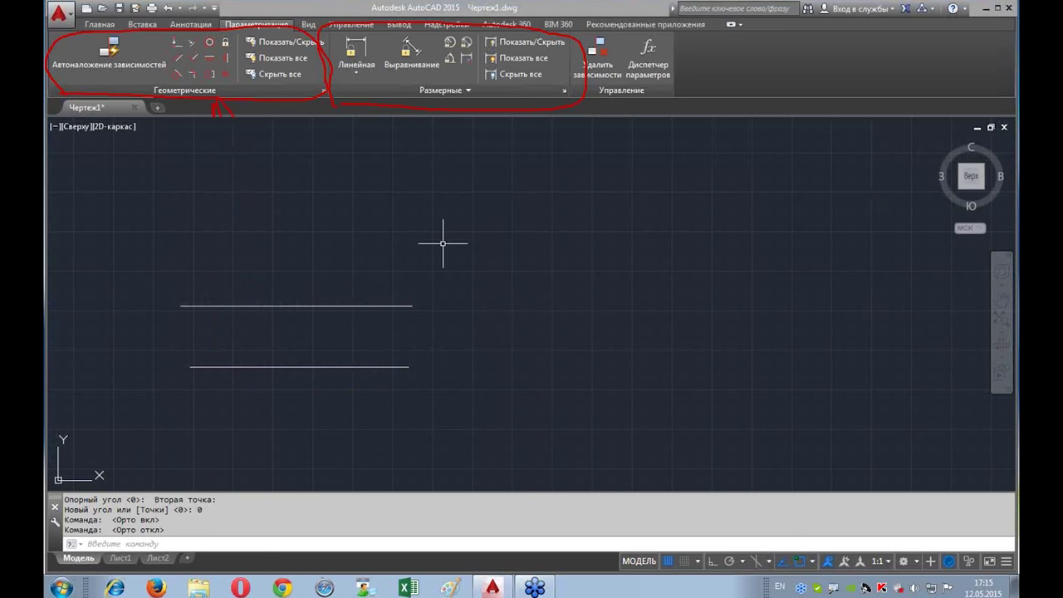
click(97, 24)
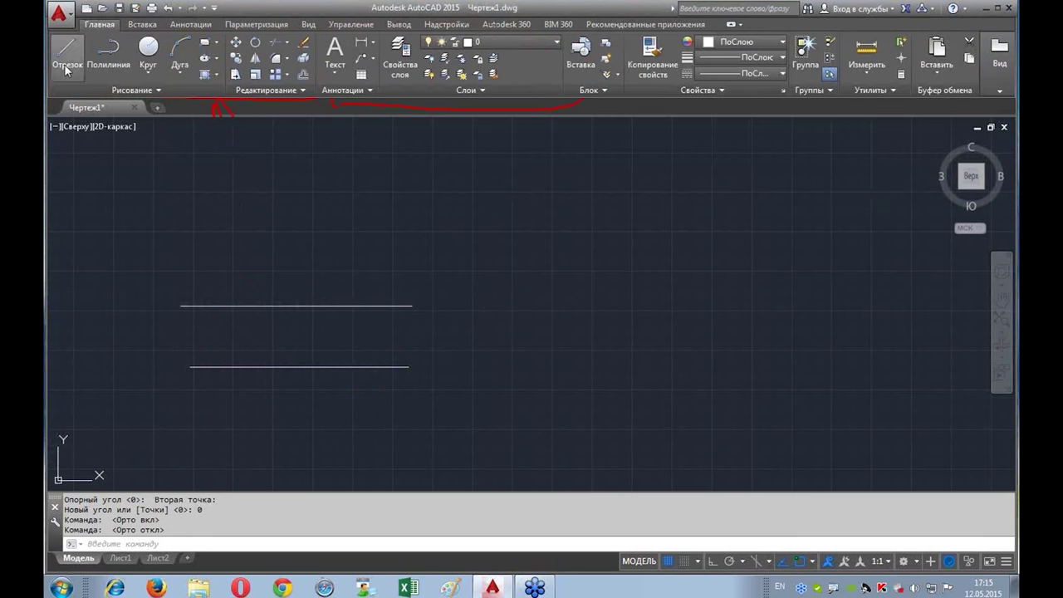
Step: Draw a slanted line to the right of the two horizontal lines
click(64, 64)
click(473, 276)
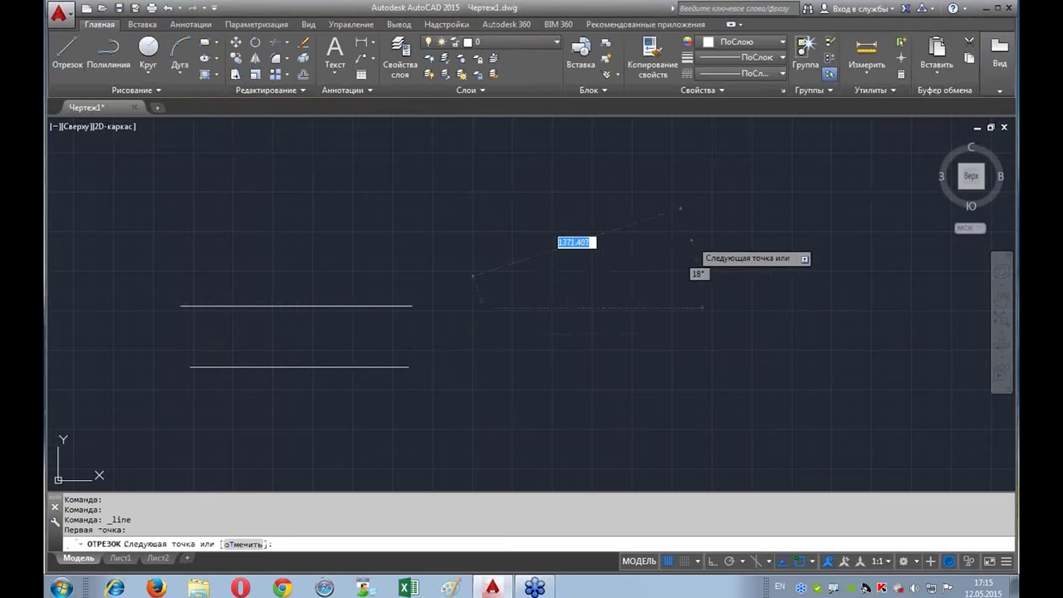
click(691, 240)
key(Return)
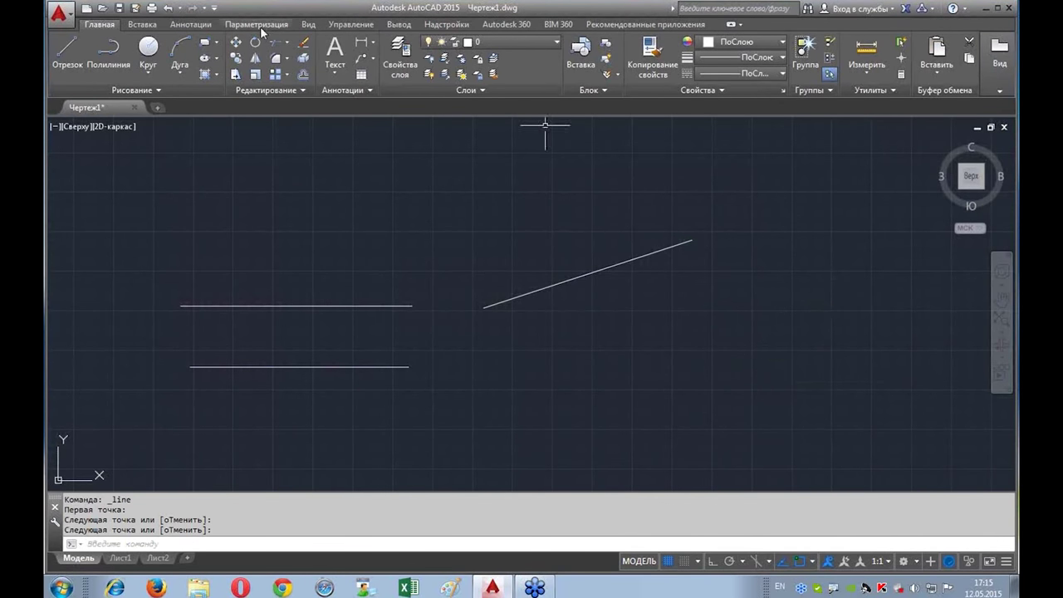
Step: Show the Parametric tab and pick an item from a context menu
click(264, 25)
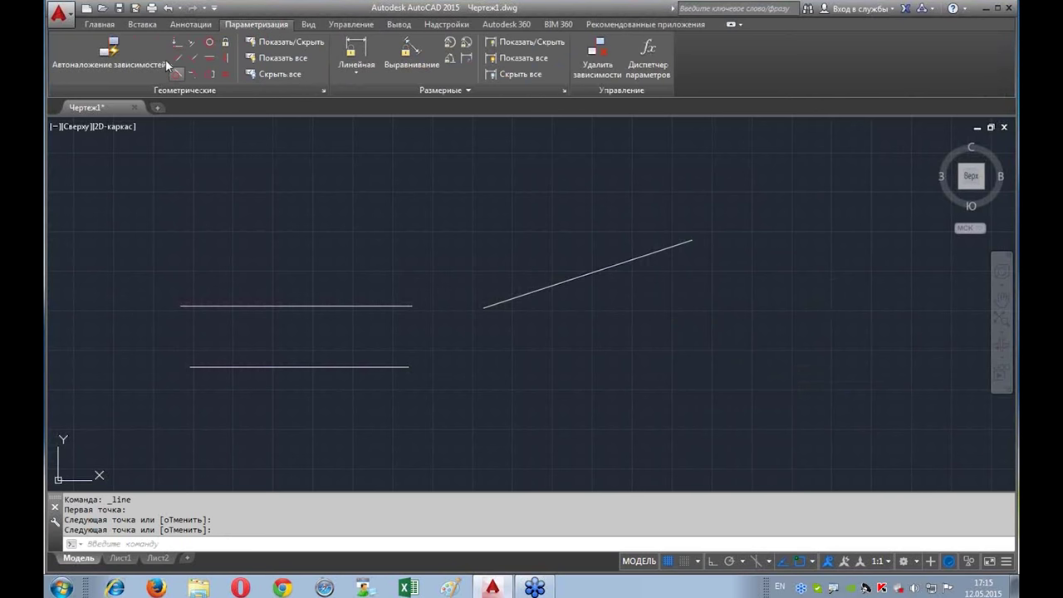
mouse_move(971, 176)
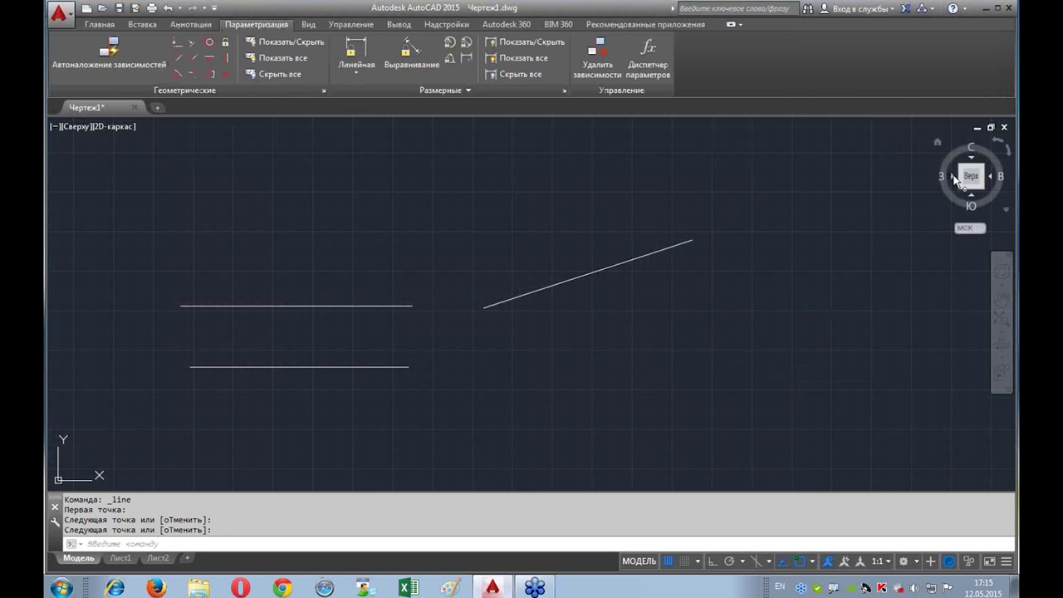
right_click(955, 180)
click(963, 200)
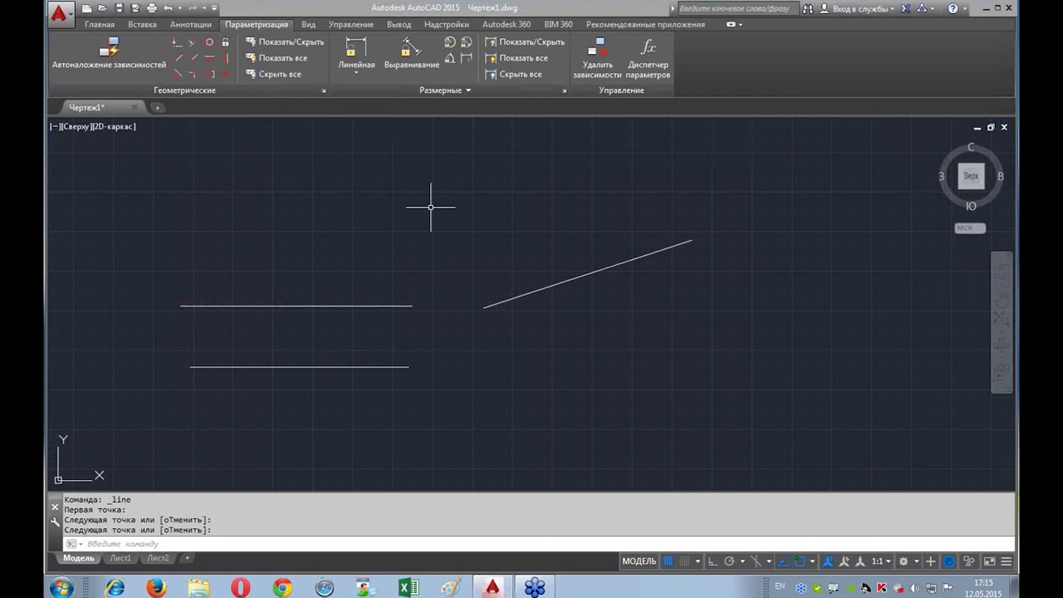
Step: Apply a Horizontal constraint to the slanted right-hand line
click(212, 63)
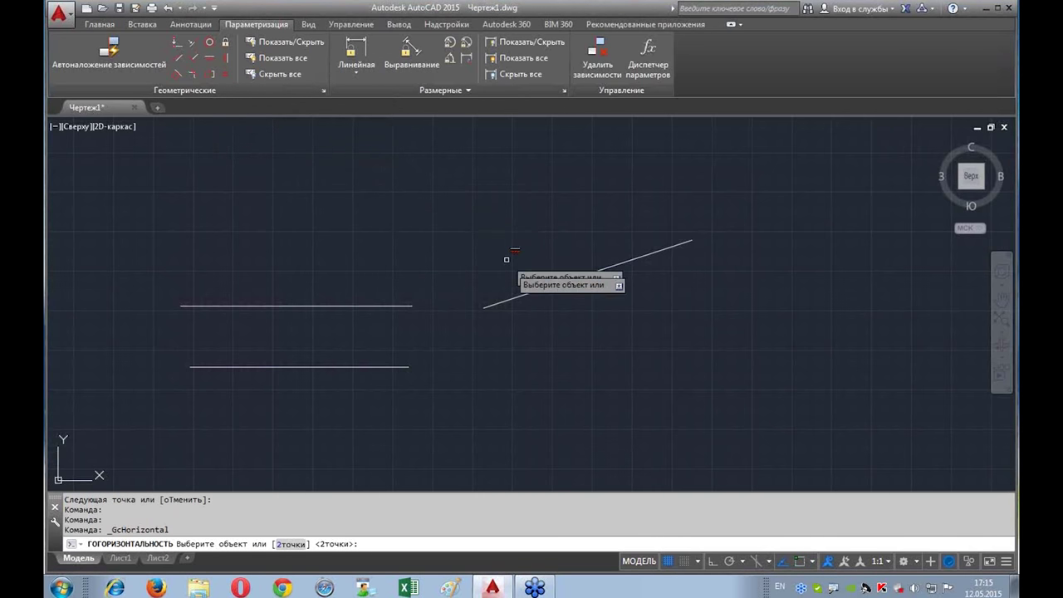
click(562, 282)
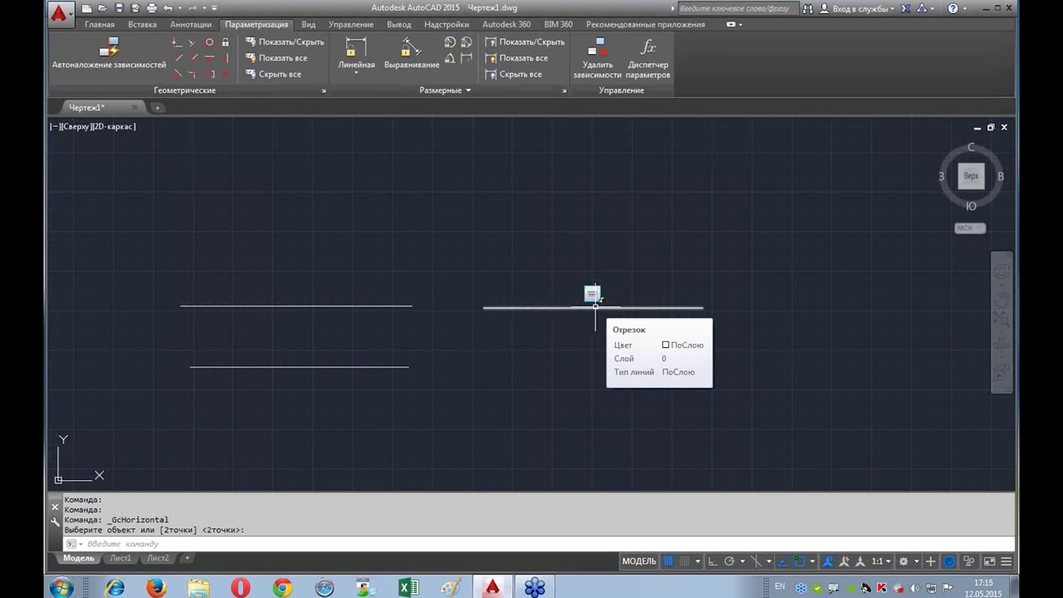
click(595, 307)
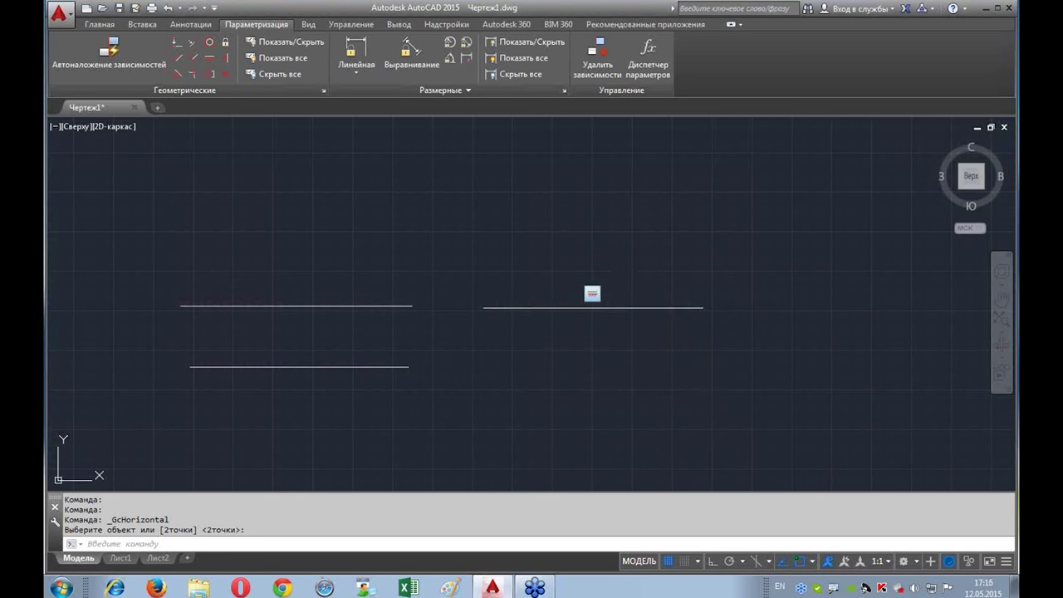
Step: Drag the right horizontal line's grips to move it up, then lower
click(629, 307)
click(703, 307)
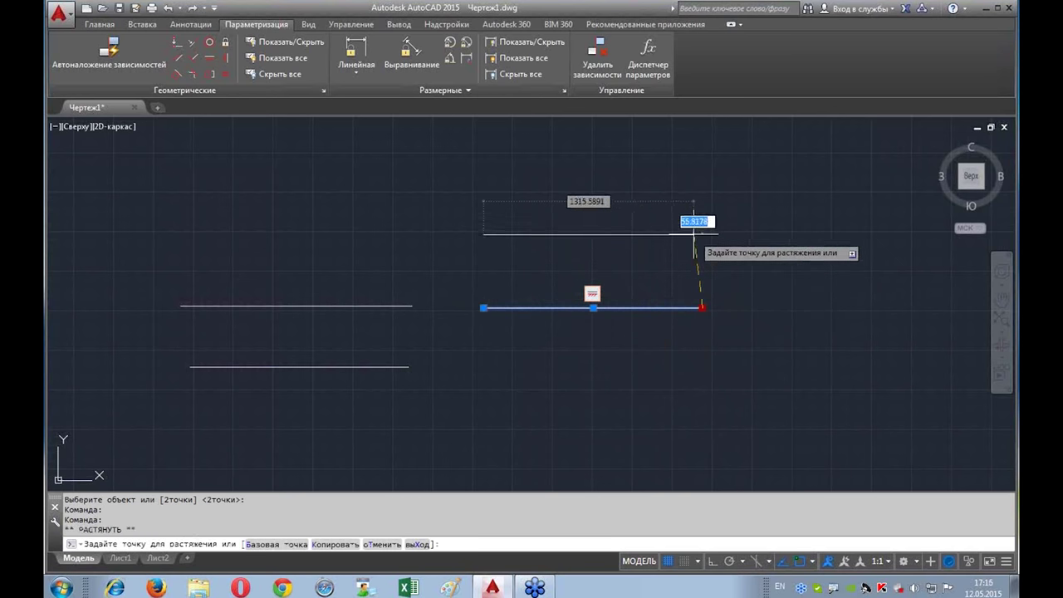
click(694, 233)
click(696, 230)
click(693, 230)
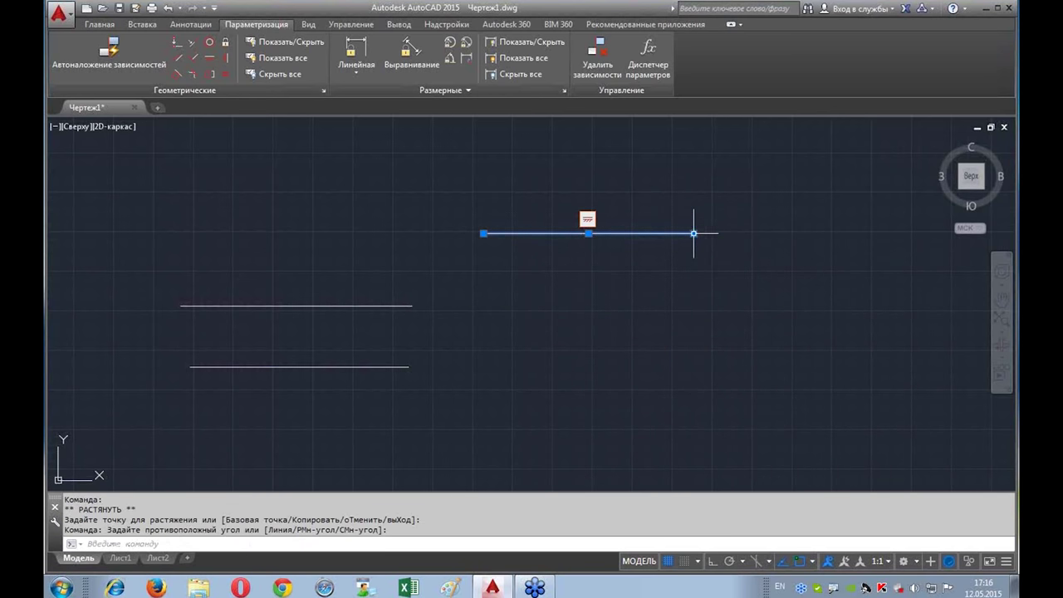
click(694, 234)
click(686, 330)
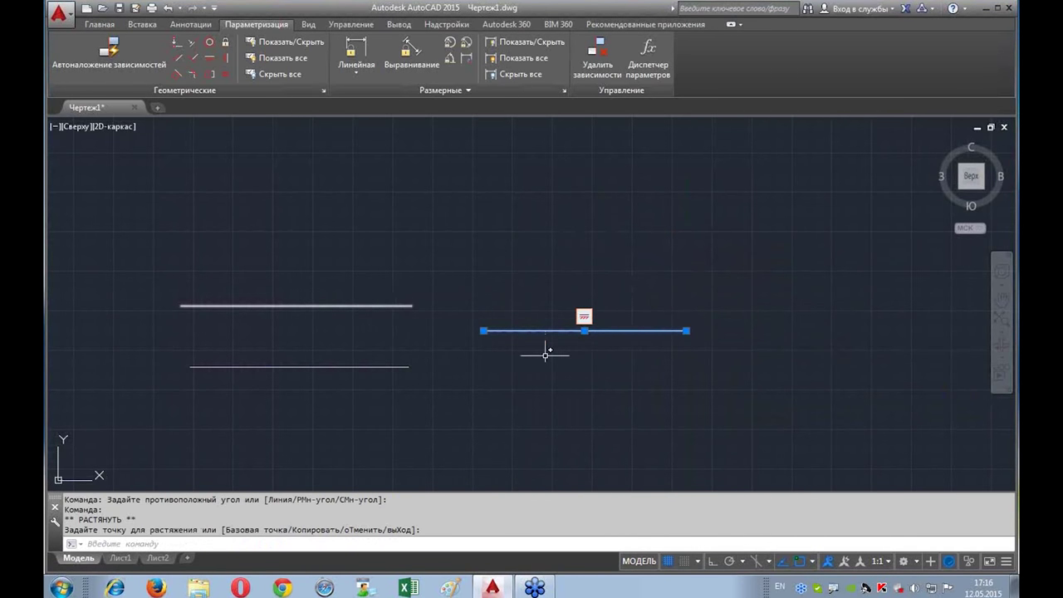
key(Escape)
Step: Raise the upper-left line's right endpoint so the line slants
click(388, 305)
click(412, 305)
click(388, 216)
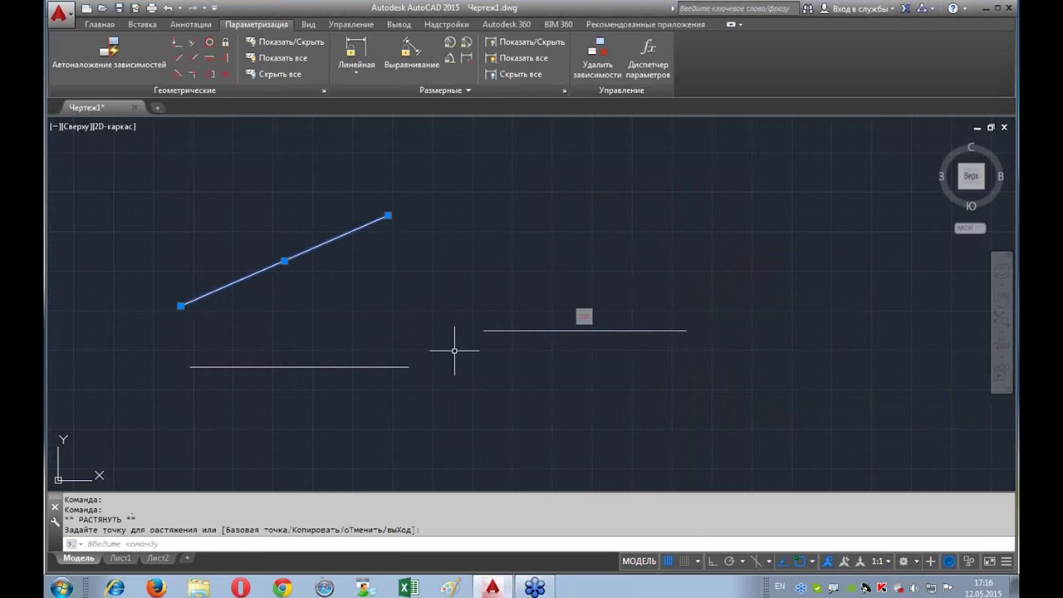
key(Escape)
Step: Move the right horizontal line back up and stretch its left end leftward and lower
click(585, 331)
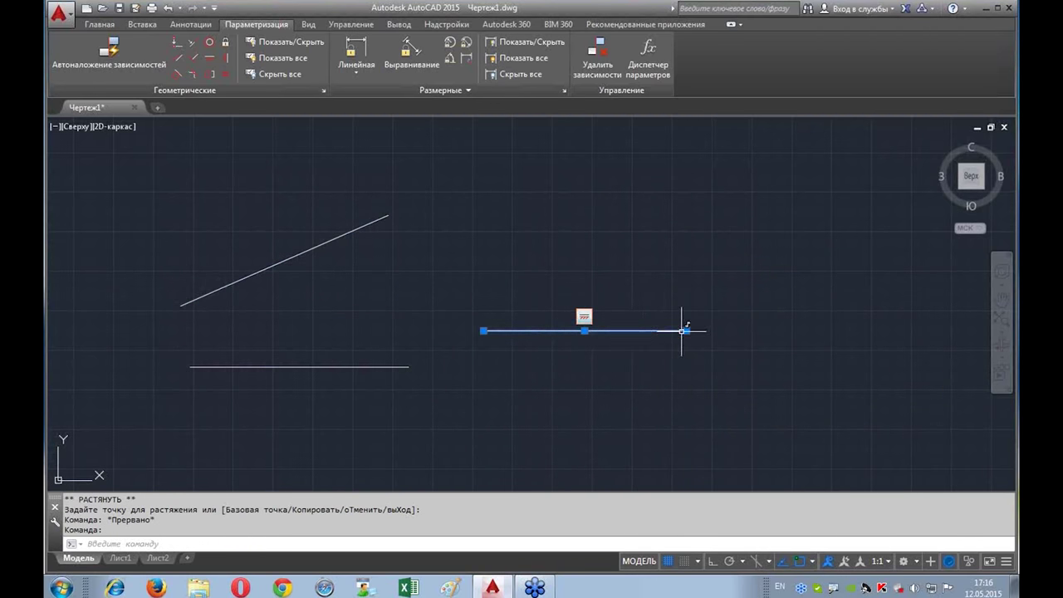
click(686, 331)
click(690, 249)
click(483, 248)
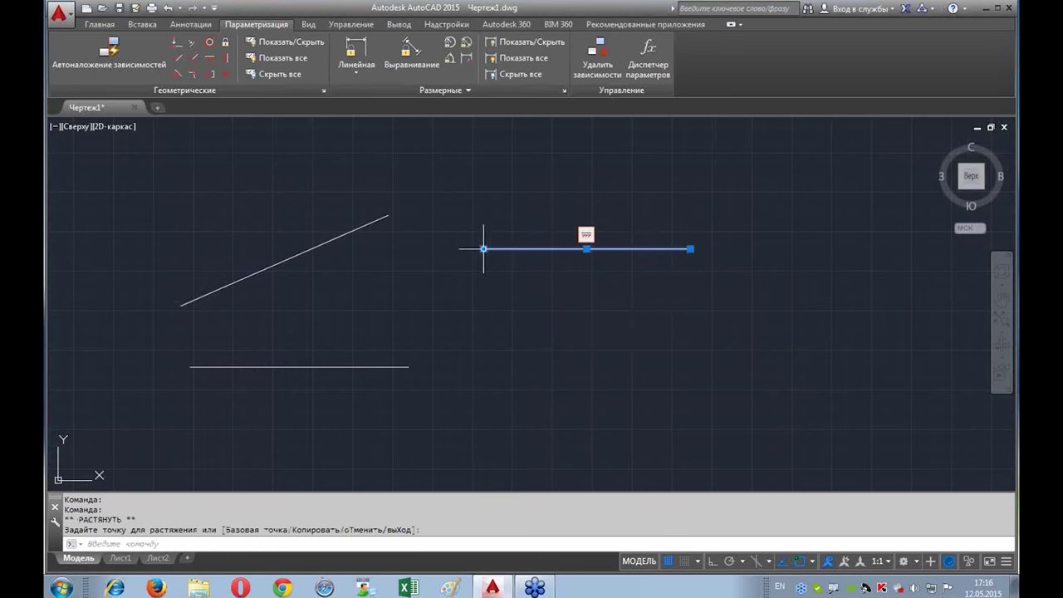
click(484, 248)
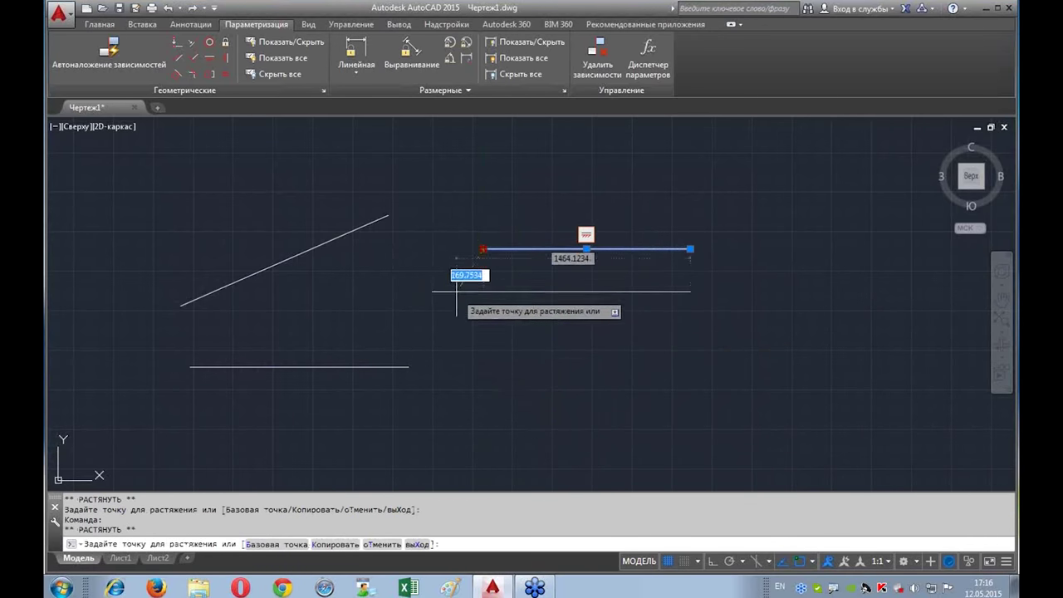
click(455, 300)
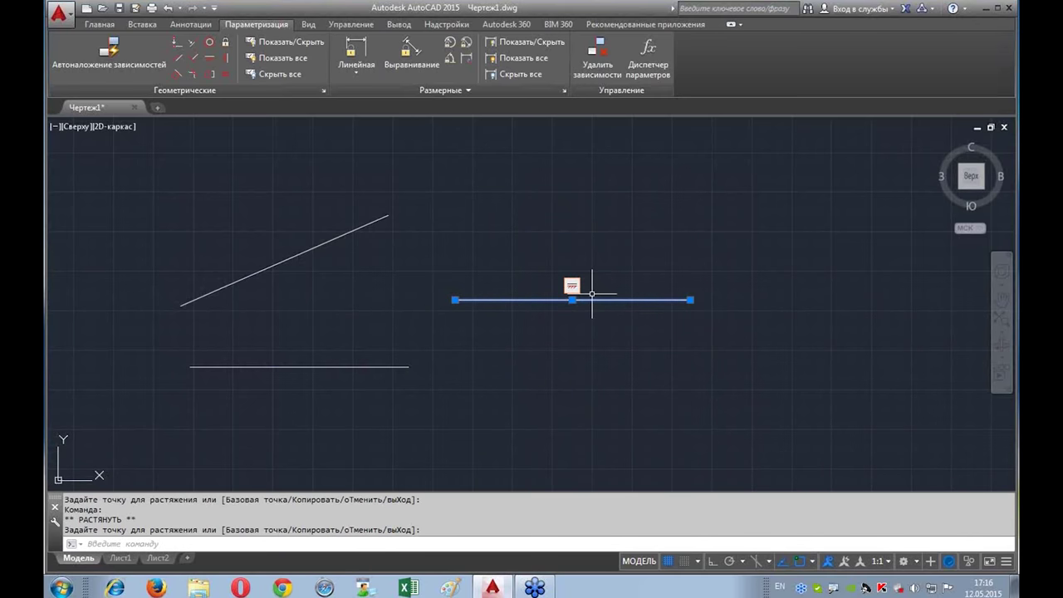
key(Escape)
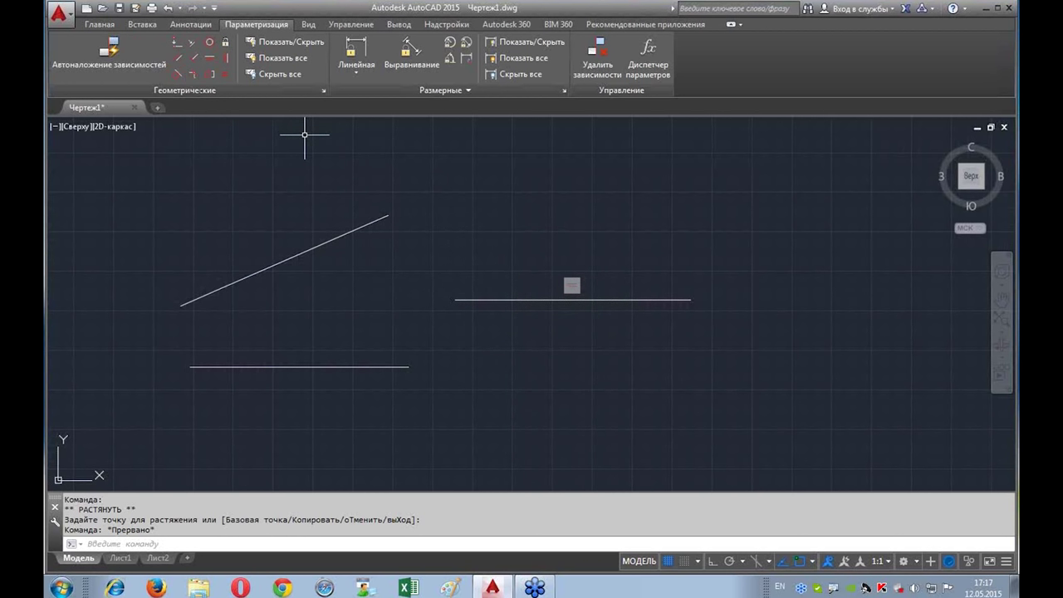
middle_drag(510, 233, 498, 276)
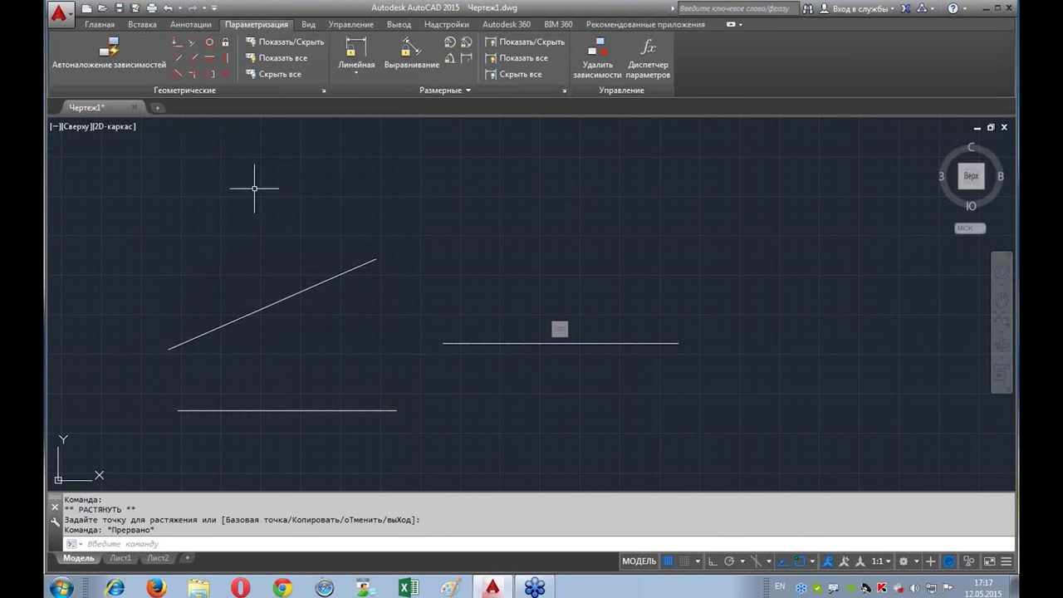
Step: Make the slanted line's upper endpoint coincident with the horizontal line's left endpoint
click(178, 47)
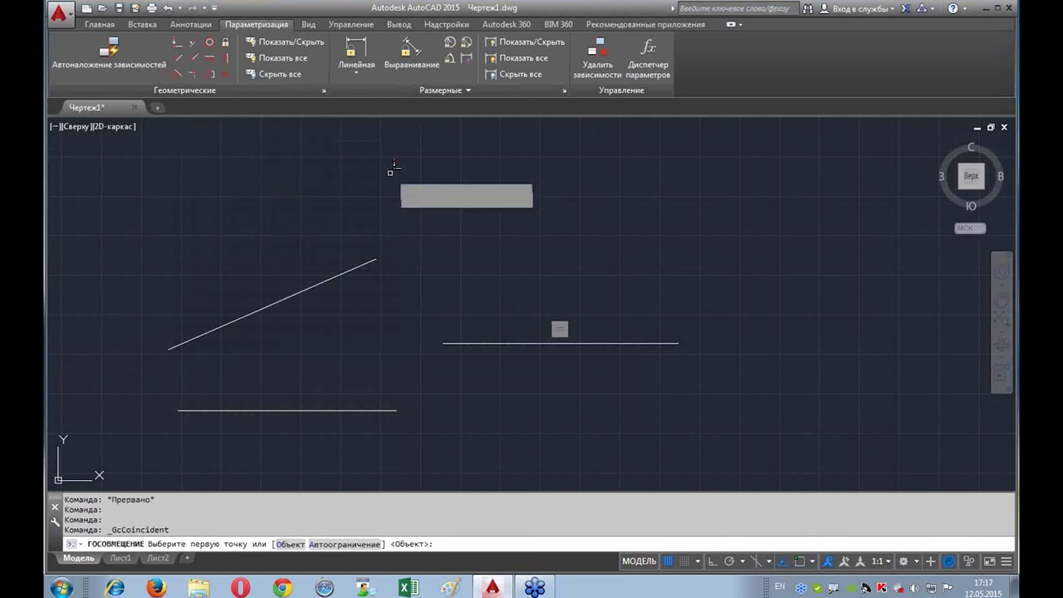
click(364, 262)
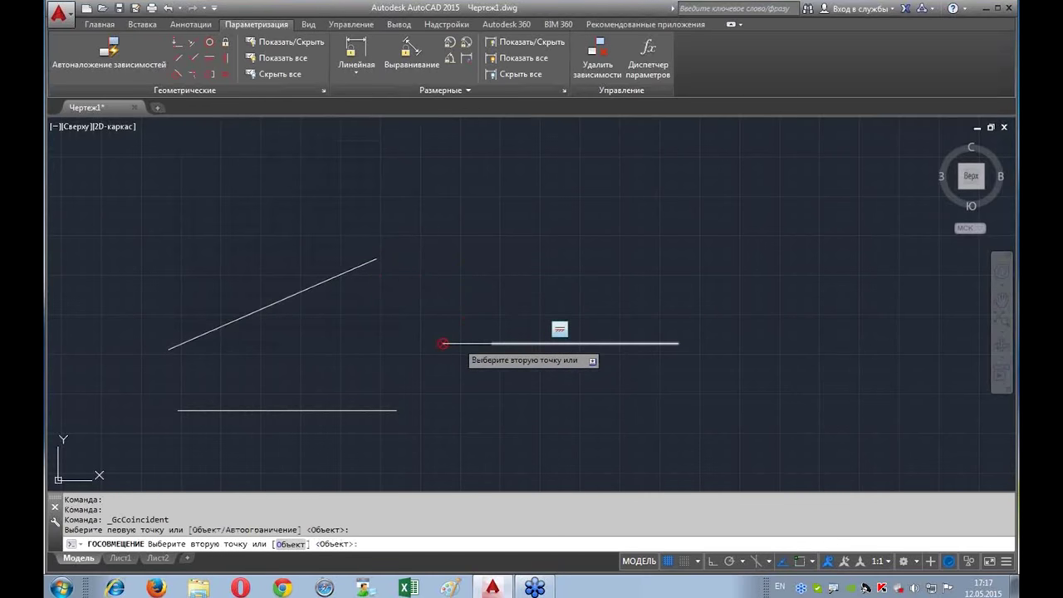
click(444, 343)
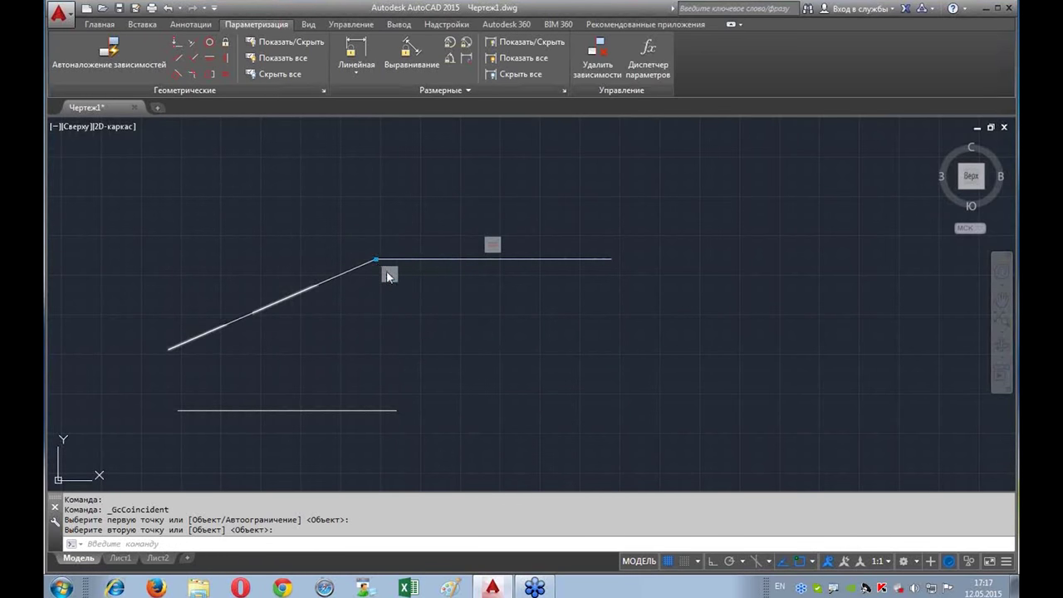
click(361, 260)
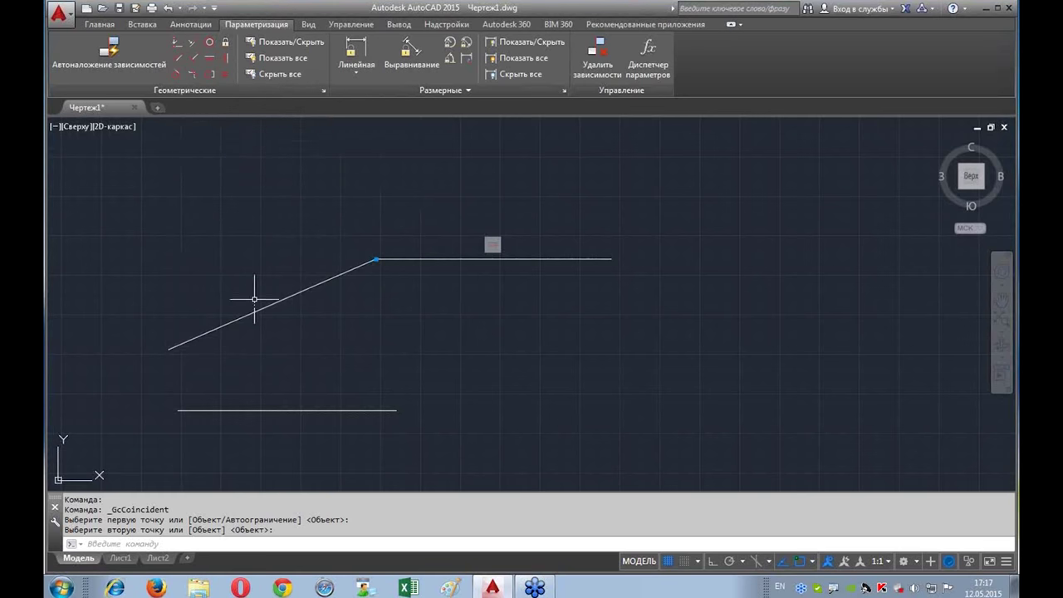
click(171, 60)
Step: Make the lower line parallel to the sloped line
click(291, 295)
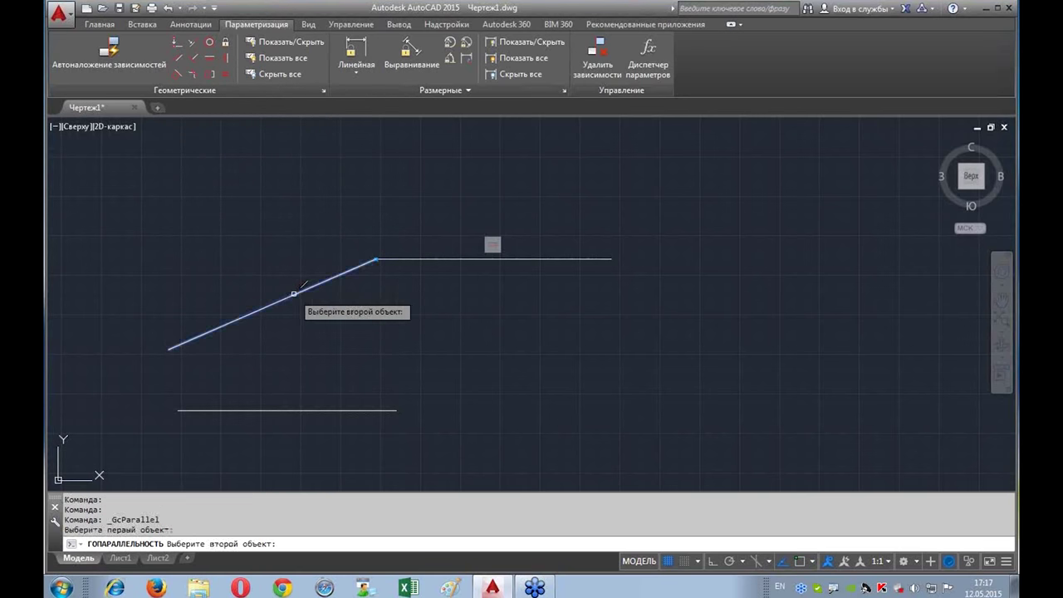
click(382, 409)
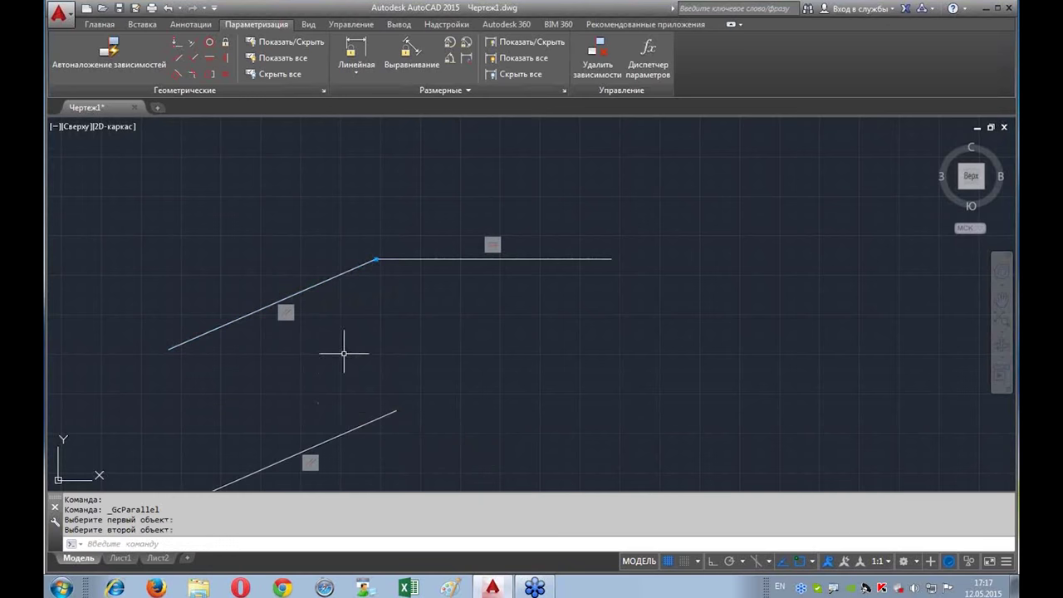
middle_drag(398, 361, 447, 284)
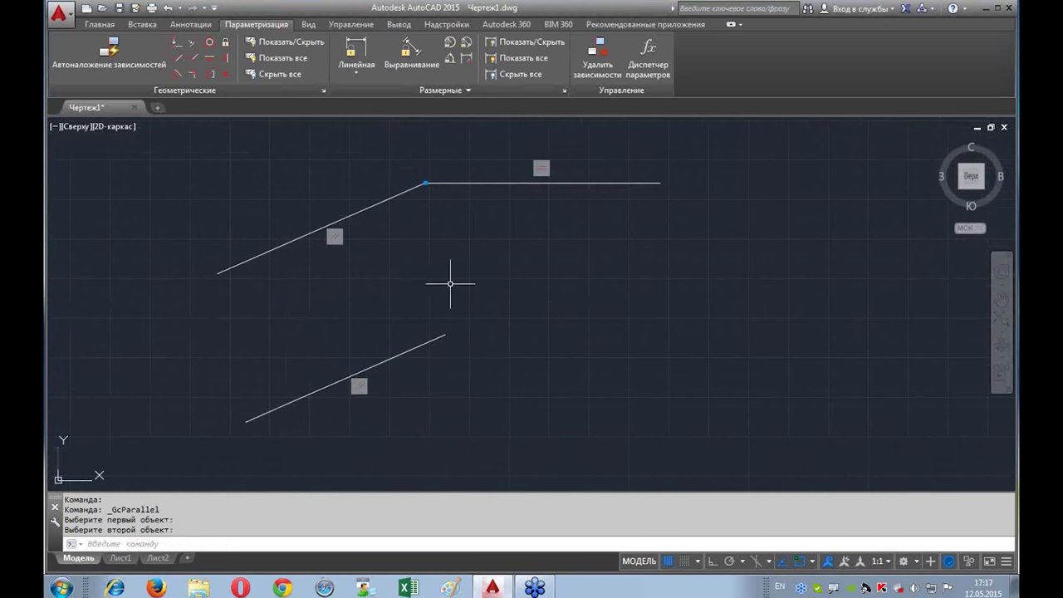
middle_drag(486, 352, 463, 402)
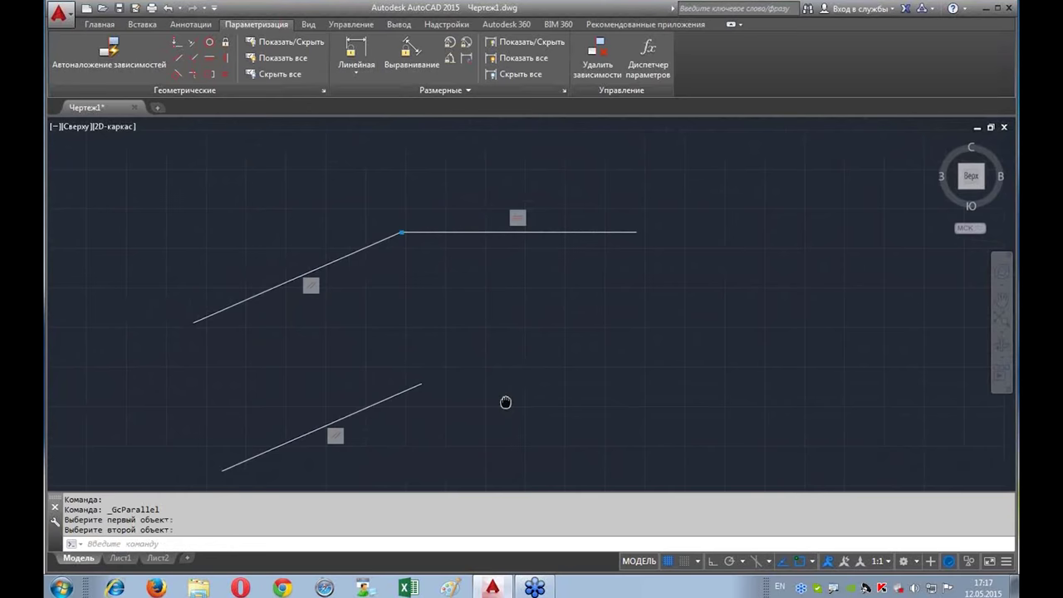
Step: Draw a new diagonal line to the right of the horizontal line
click(100, 23)
click(67, 53)
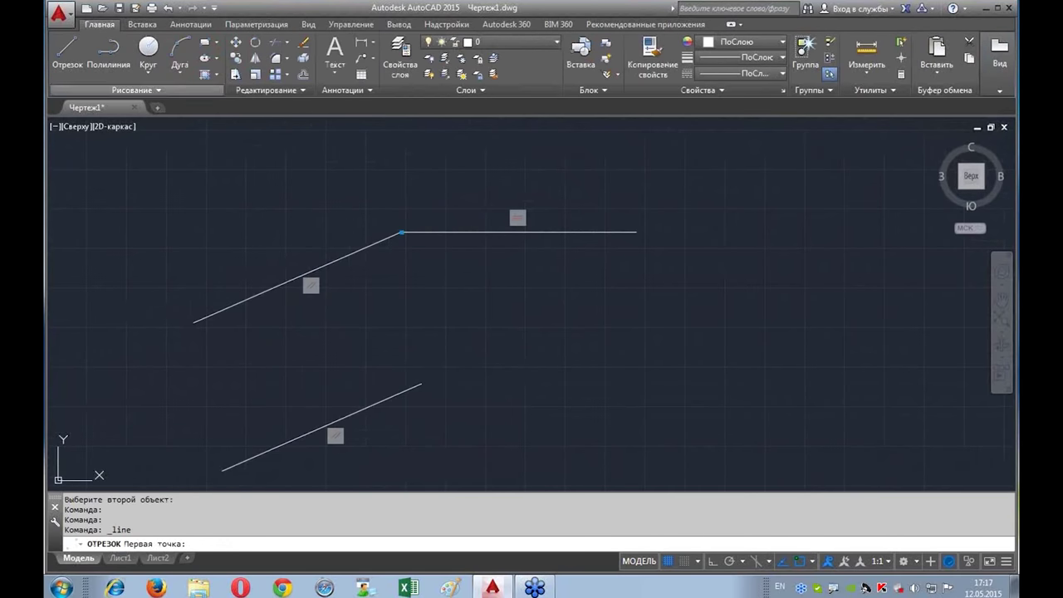
click(529, 290)
click(631, 416)
right_click(631, 416)
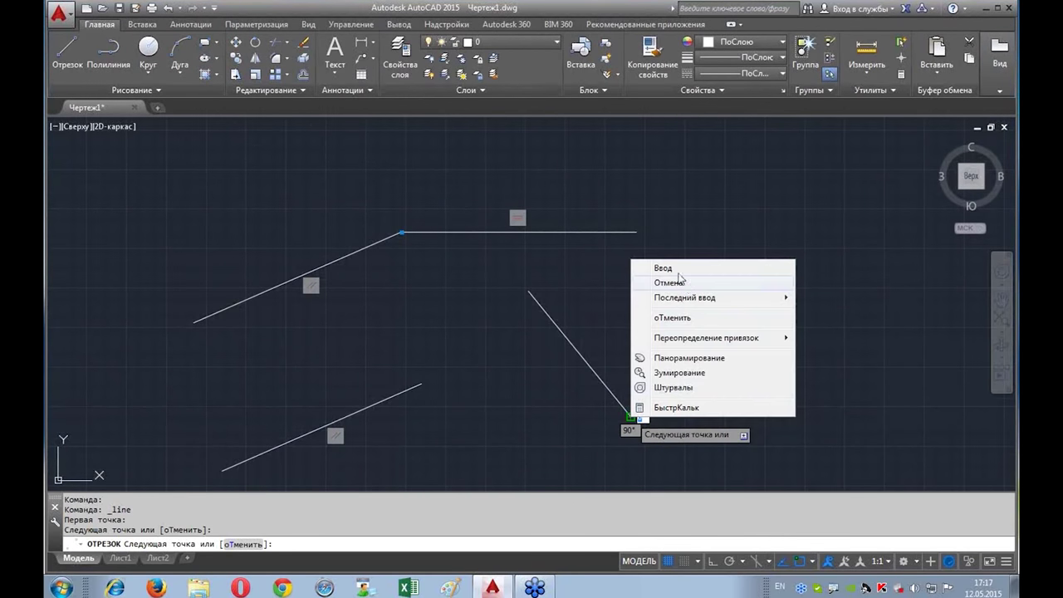
click(651, 271)
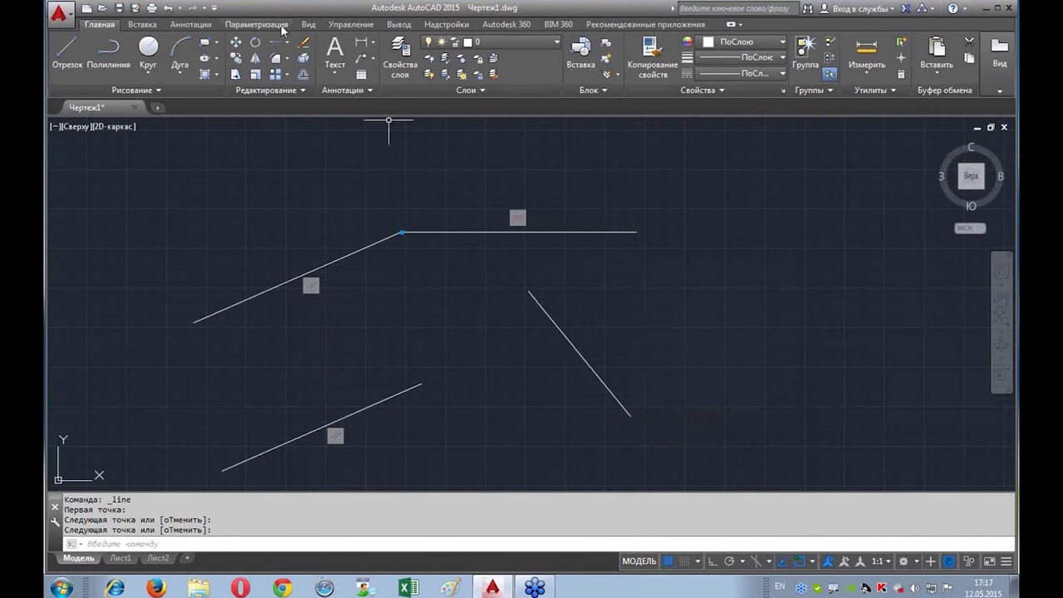
click(256, 24)
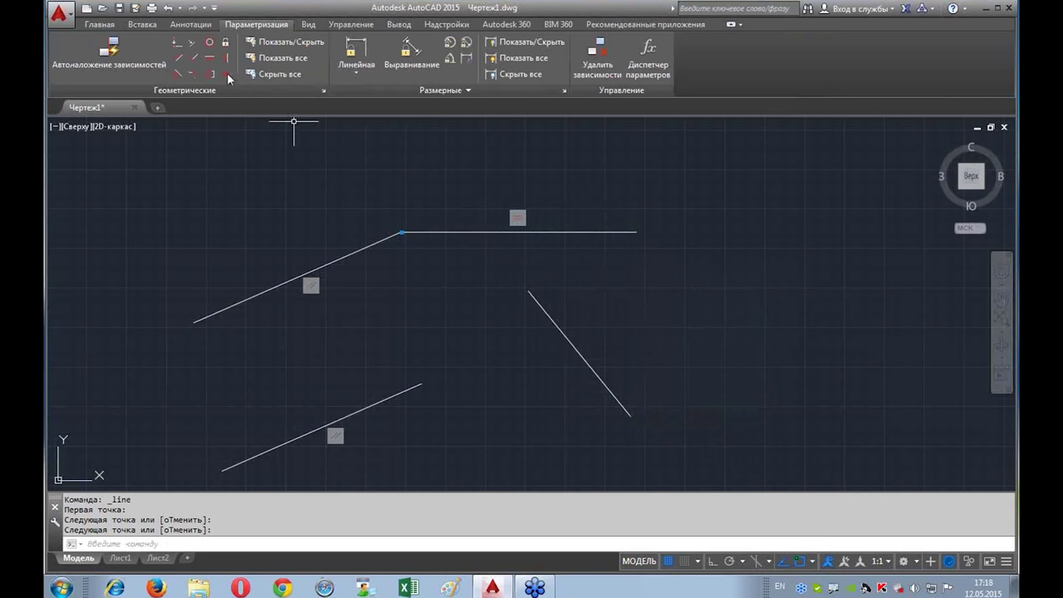
Step: Constrain the right diagonal line perpendicular to the horizontal line so it stands vertical
click(194, 59)
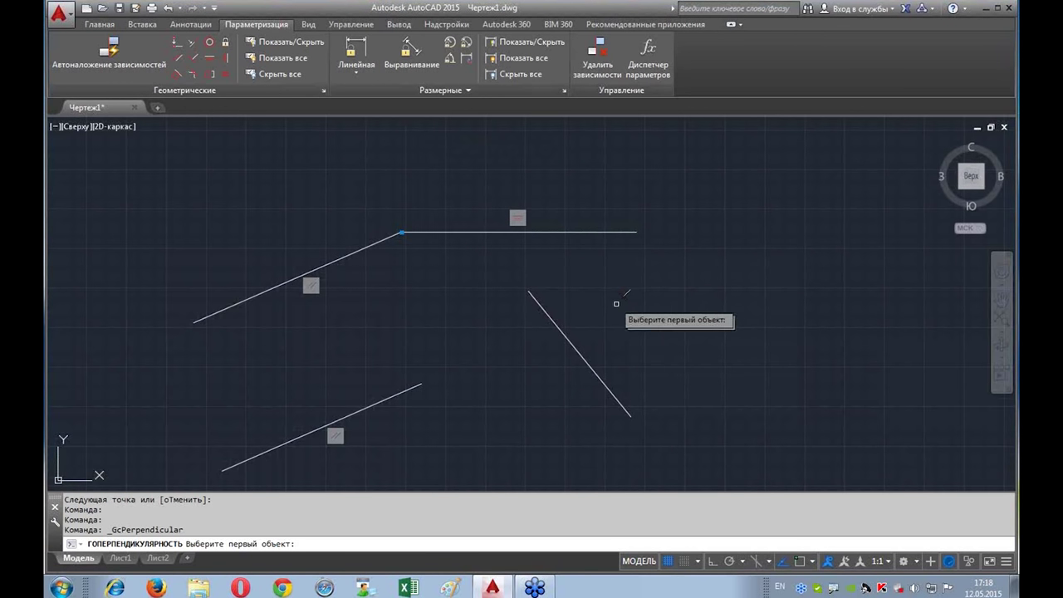
click(565, 231)
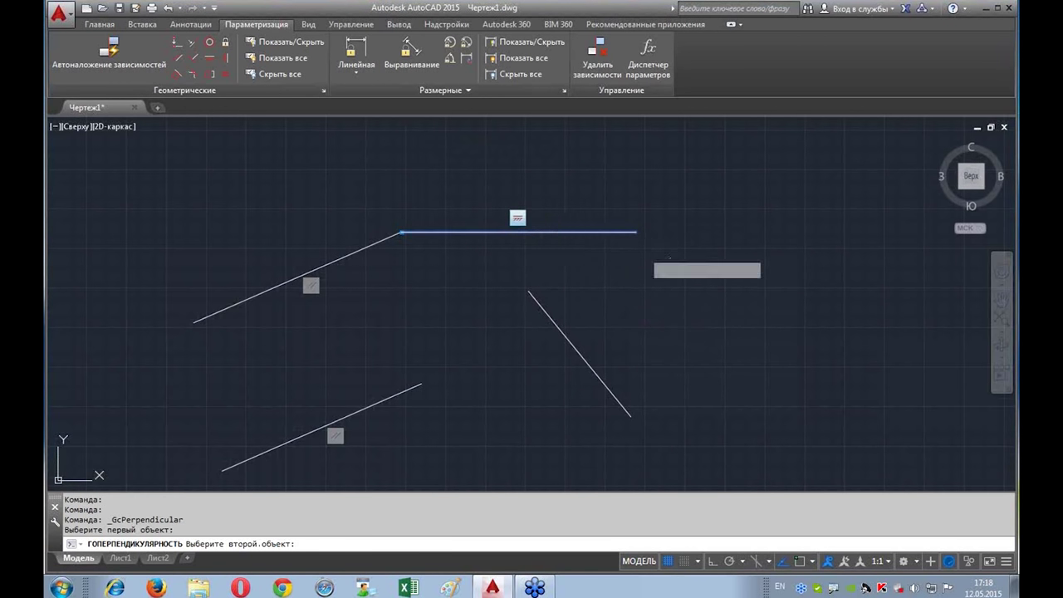
click(551, 316)
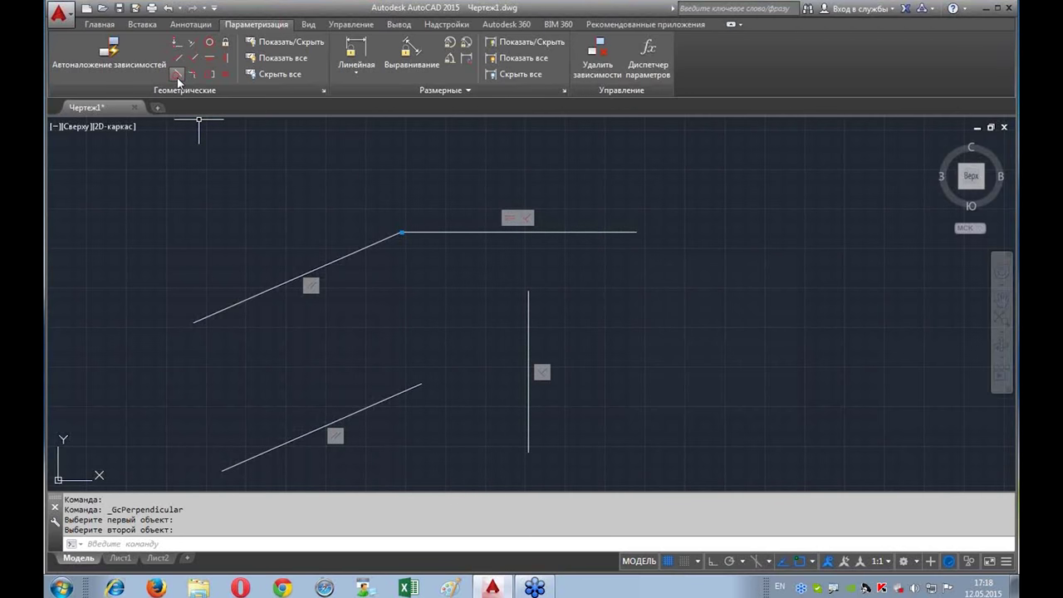
middle_drag(582, 385, 382, 360)
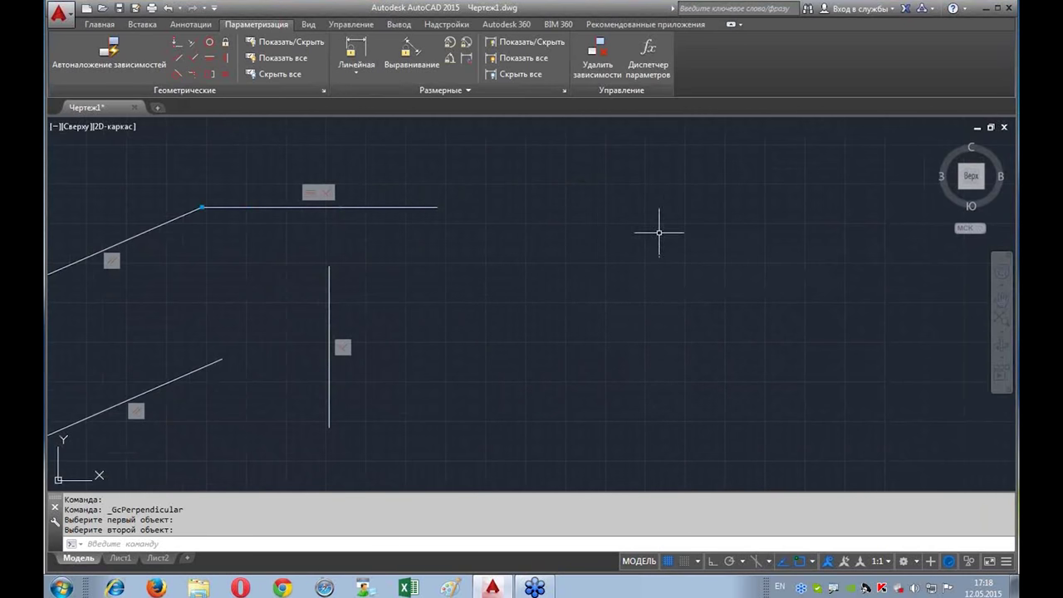
click(100, 24)
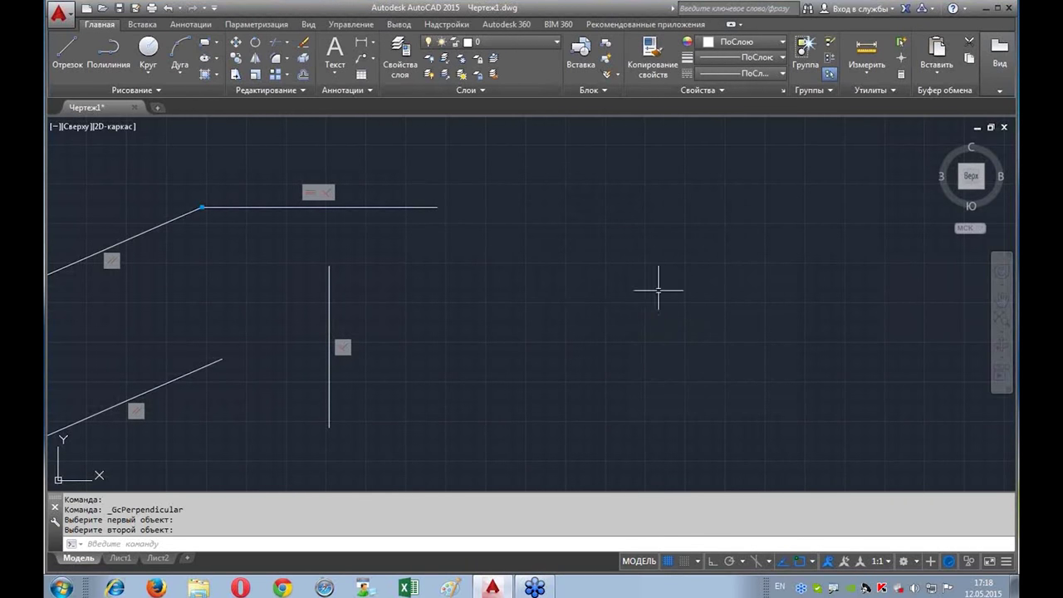
Step: Place a circle right of the vertical line and turn on Nearest object snap
click(150, 48)
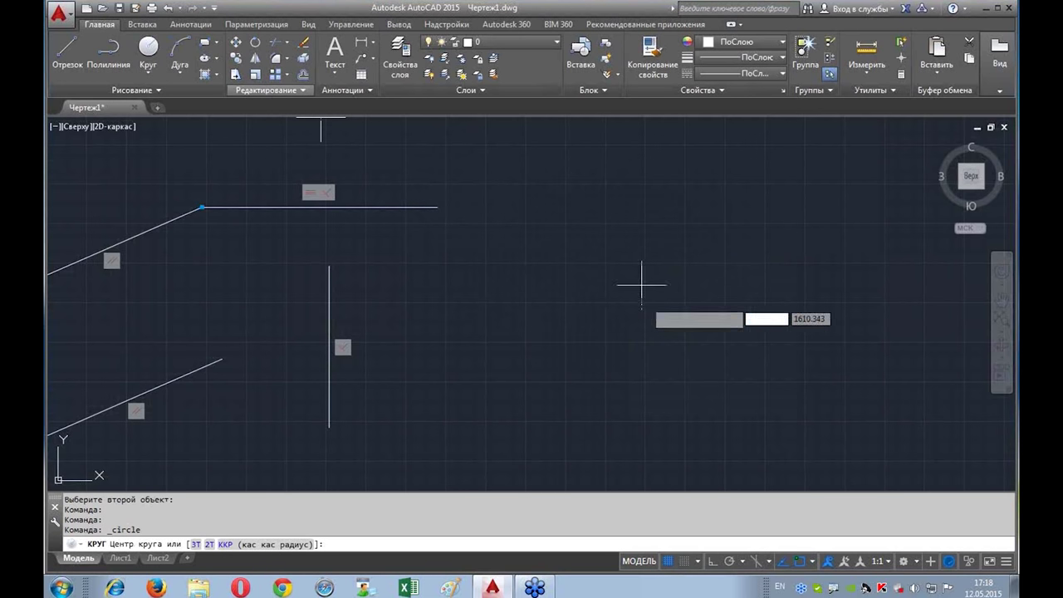
click(621, 322)
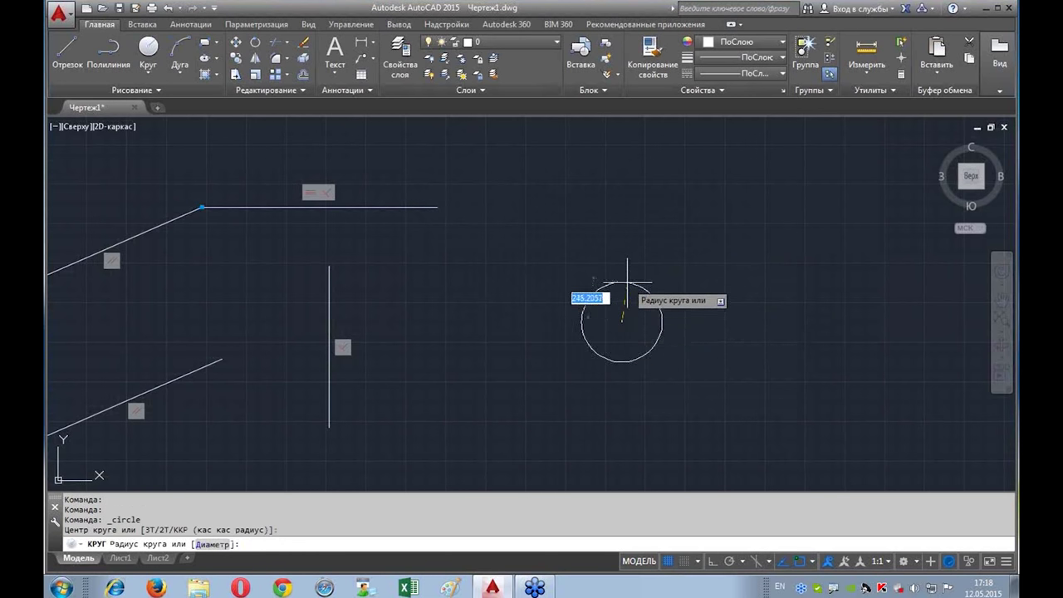
click(813, 561)
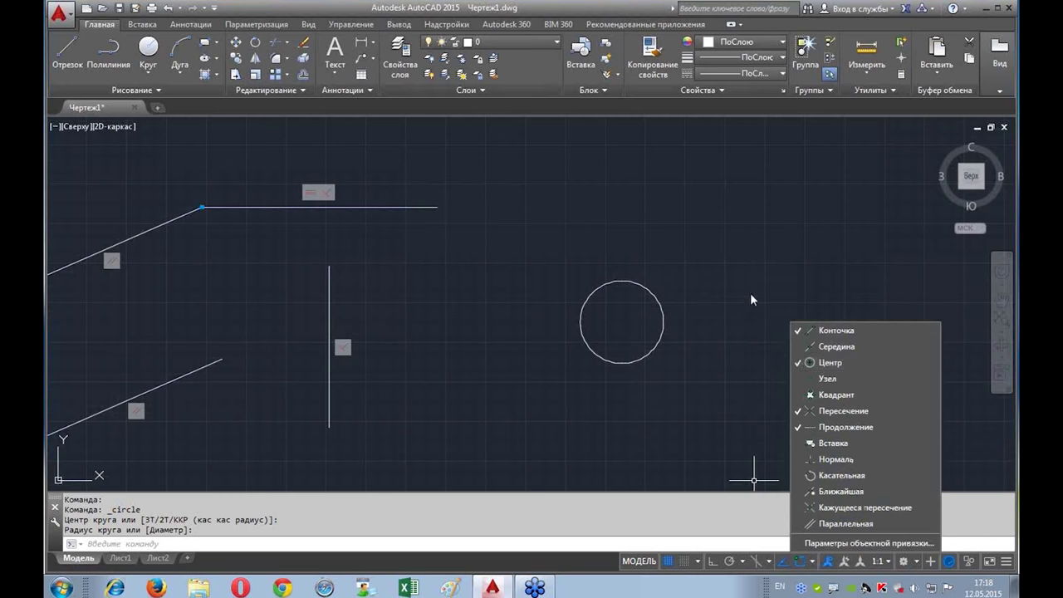
click(737, 353)
click(811, 562)
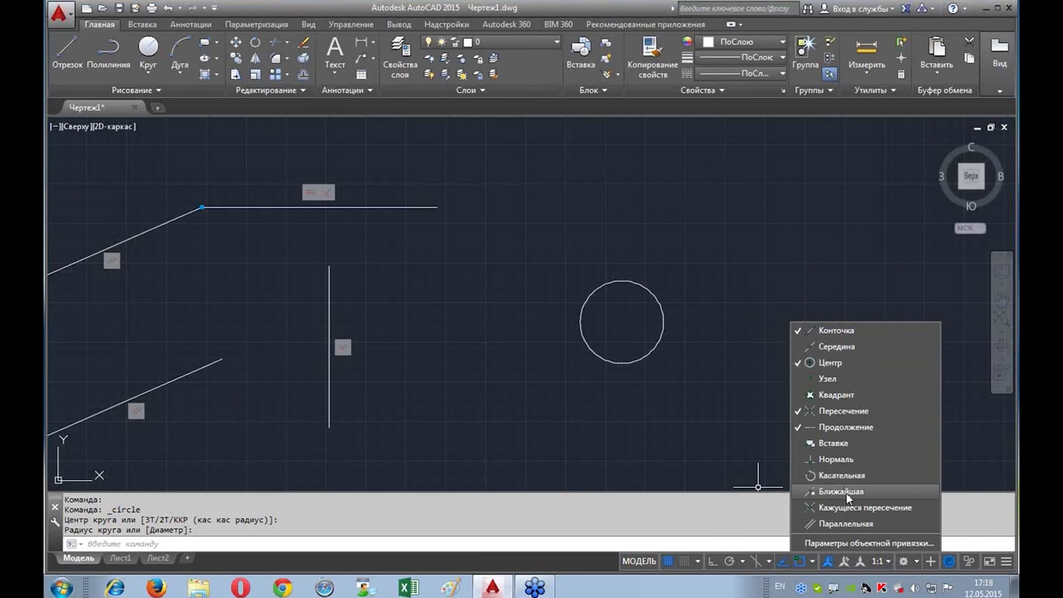
Step: Draw a trial line from right of the circle to its edge, then delete it
click(68, 52)
click(797, 370)
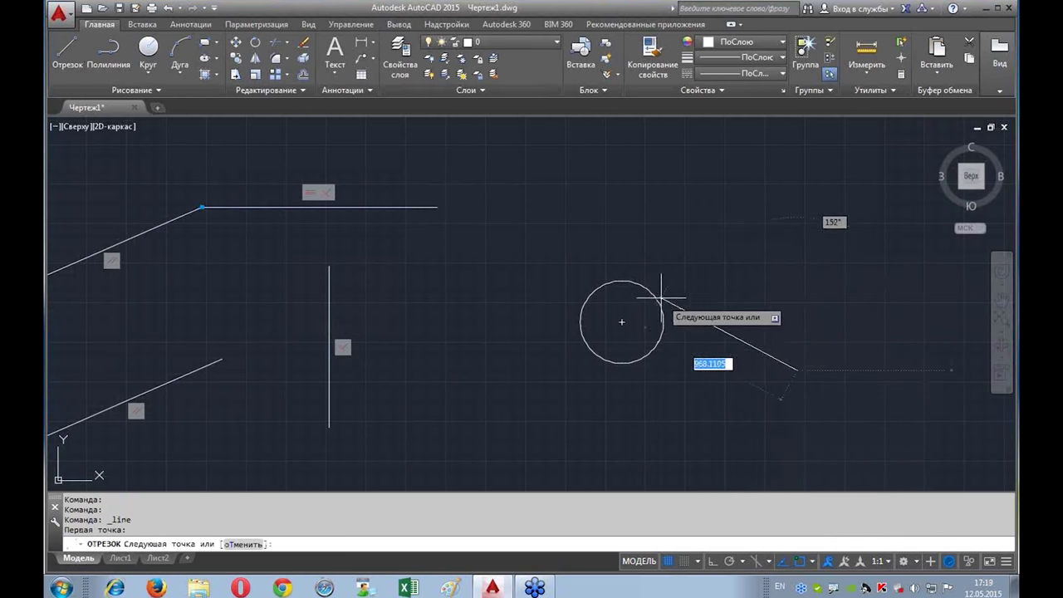
click(654, 296)
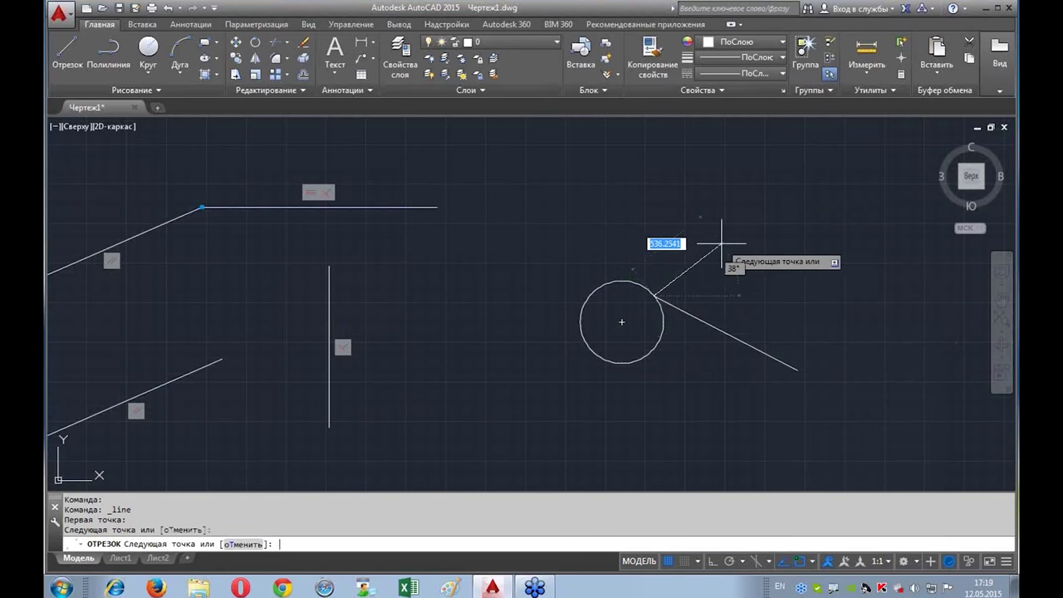
key(Return)
scroll(743, 306, up, 2)
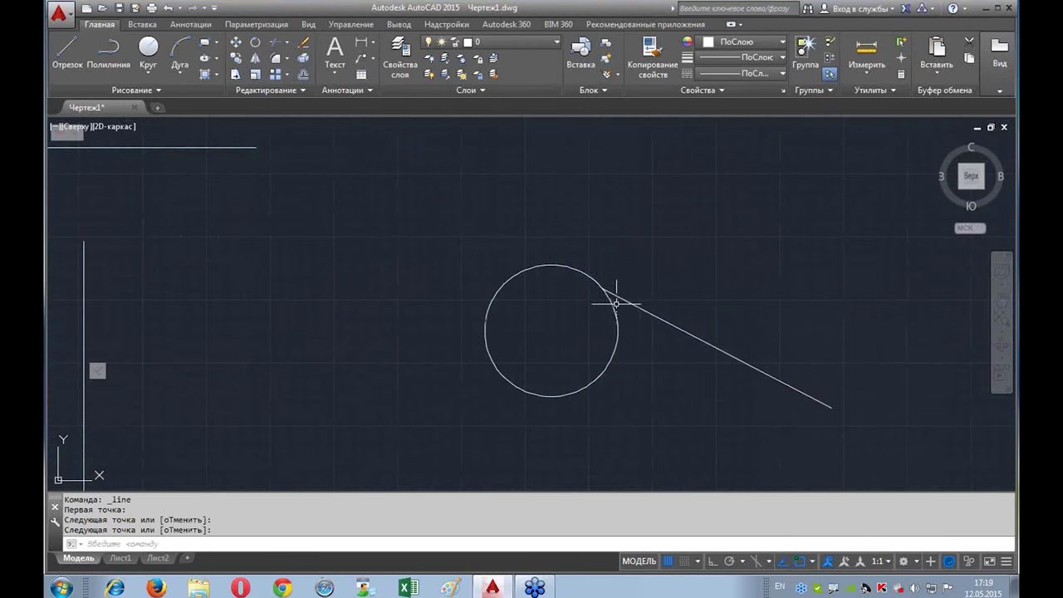
scroll(602, 291, up, 2)
scroll(601, 284, down, 2)
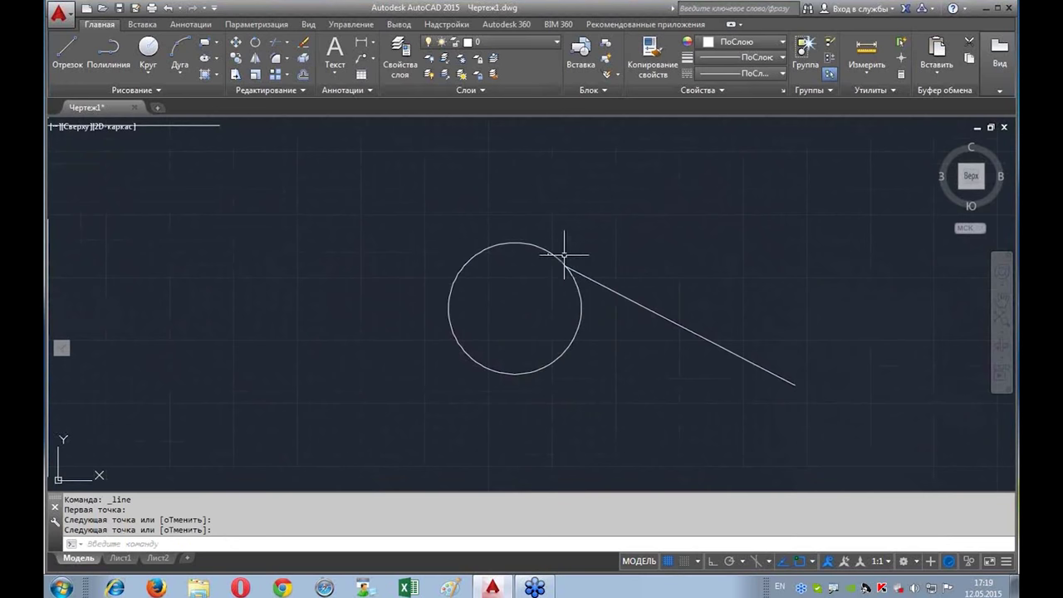
click(623, 297)
key(Delete)
Step: With Tangent snap enabled, draw a line from lower left ending tangent on the circle's upper-left side
click(67, 49)
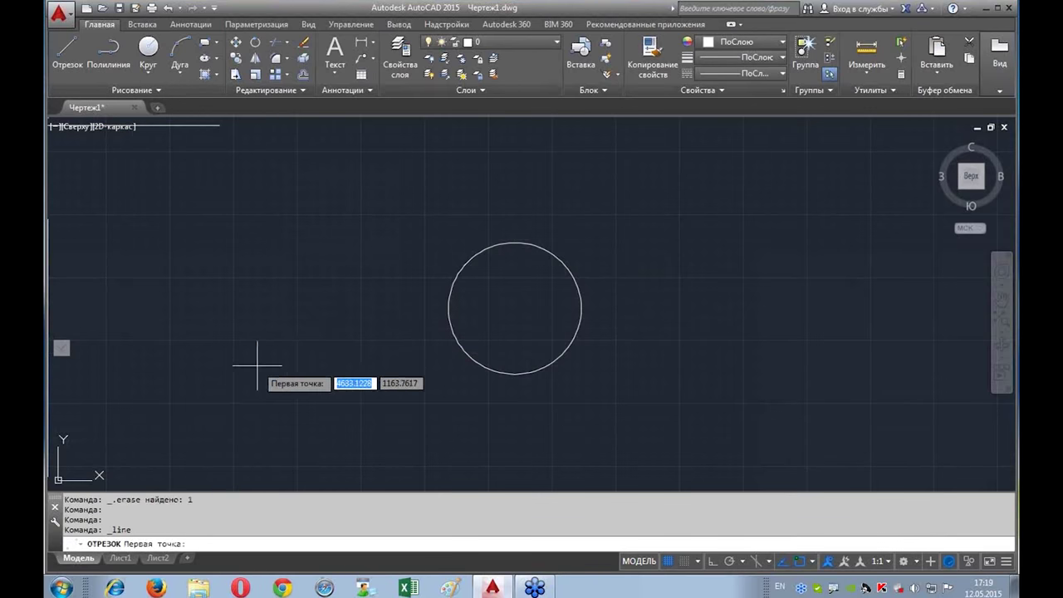
click(285, 372)
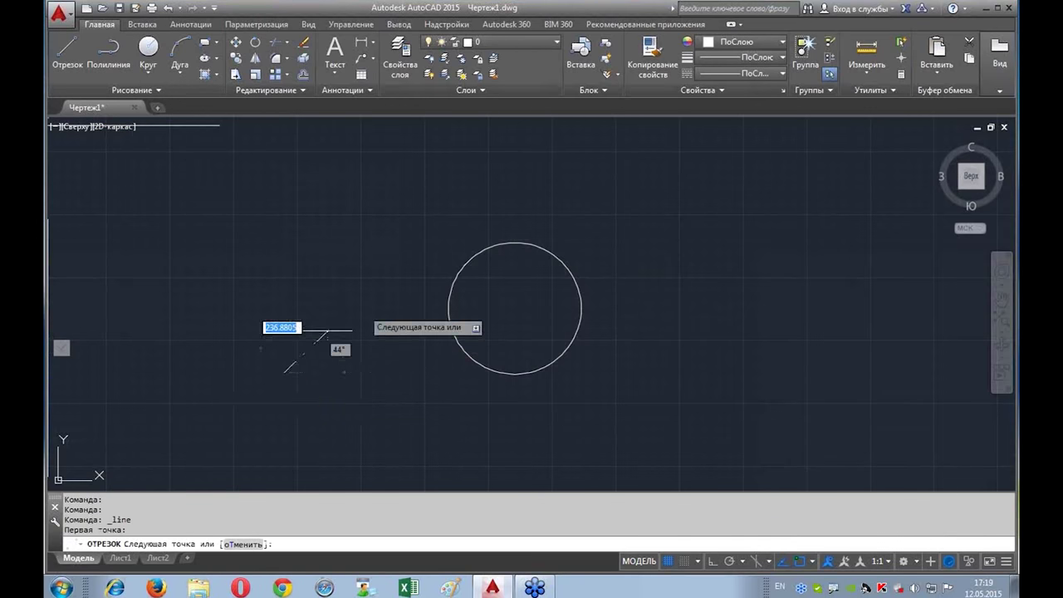
click(813, 566)
click(831, 474)
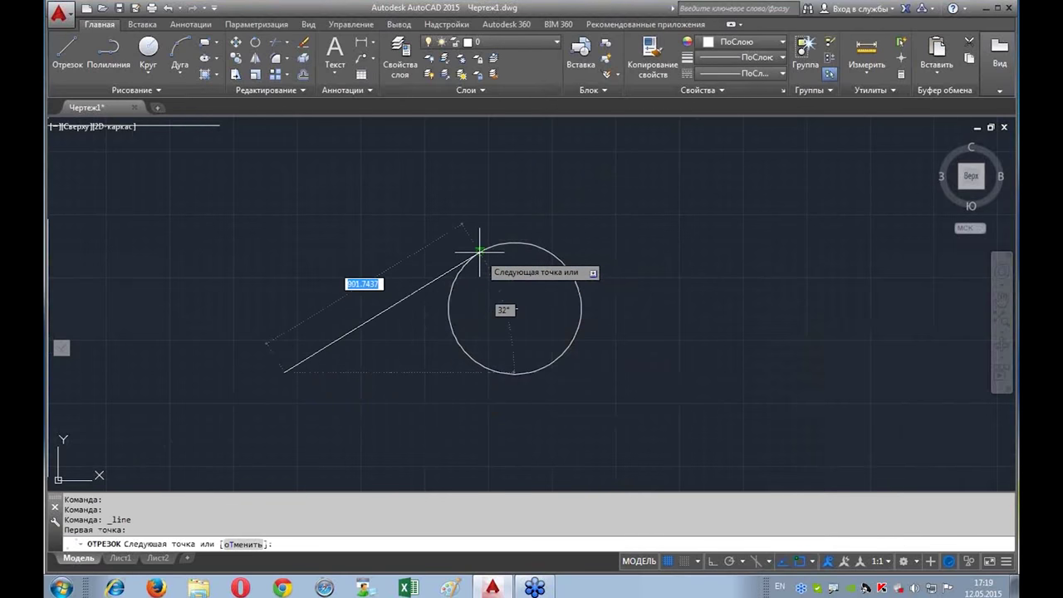
scroll(479, 254, up, 4)
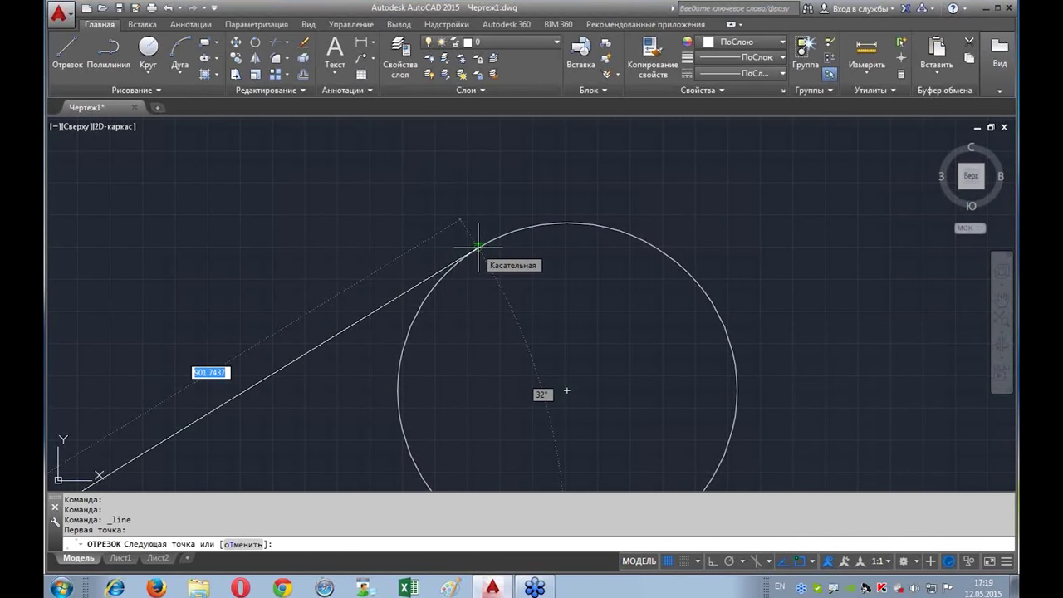
scroll(479, 246, down, 5)
middle_drag(519, 287, 579, 361)
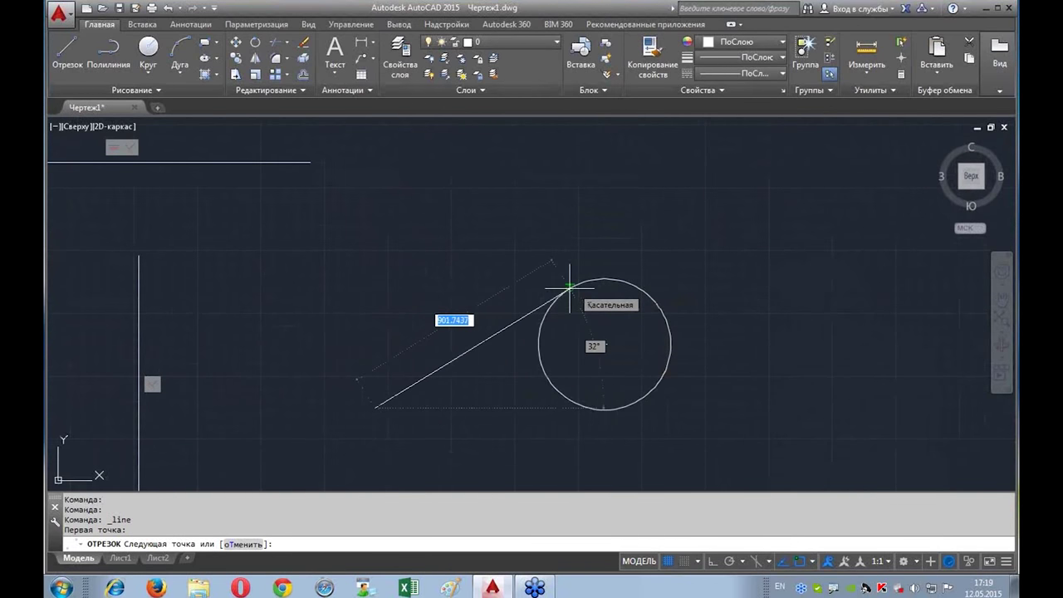
click(570, 287)
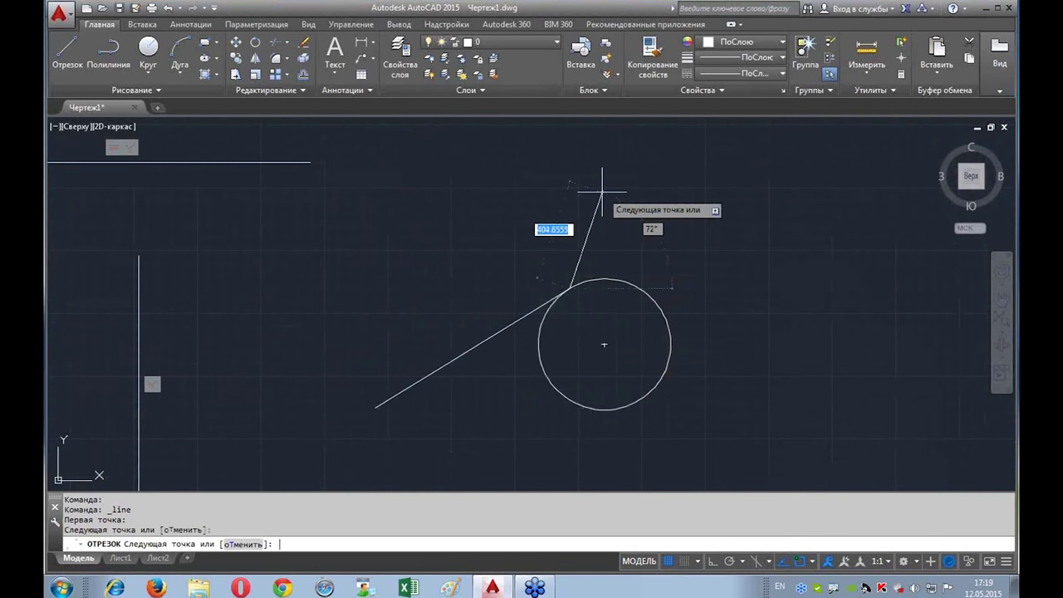
key(Return)
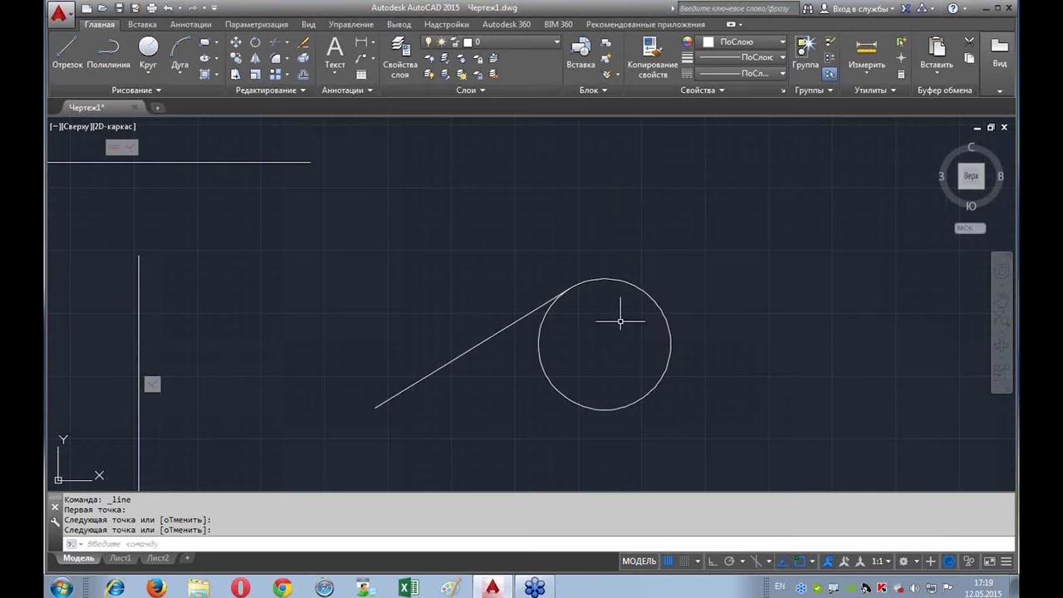
scroll(615, 368, down, 2)
middle_drag(612, 368, 616, 320)
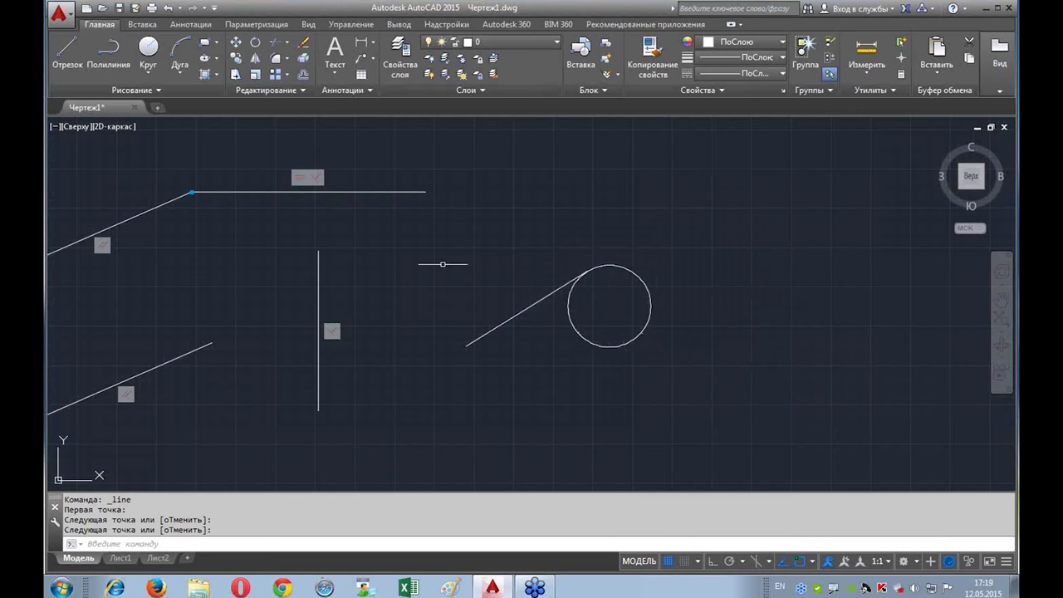
click(257, 25)
Step: Draw a slanted line from beside the circle down to the lower right
middle_drag(705, 364, 589, 328)
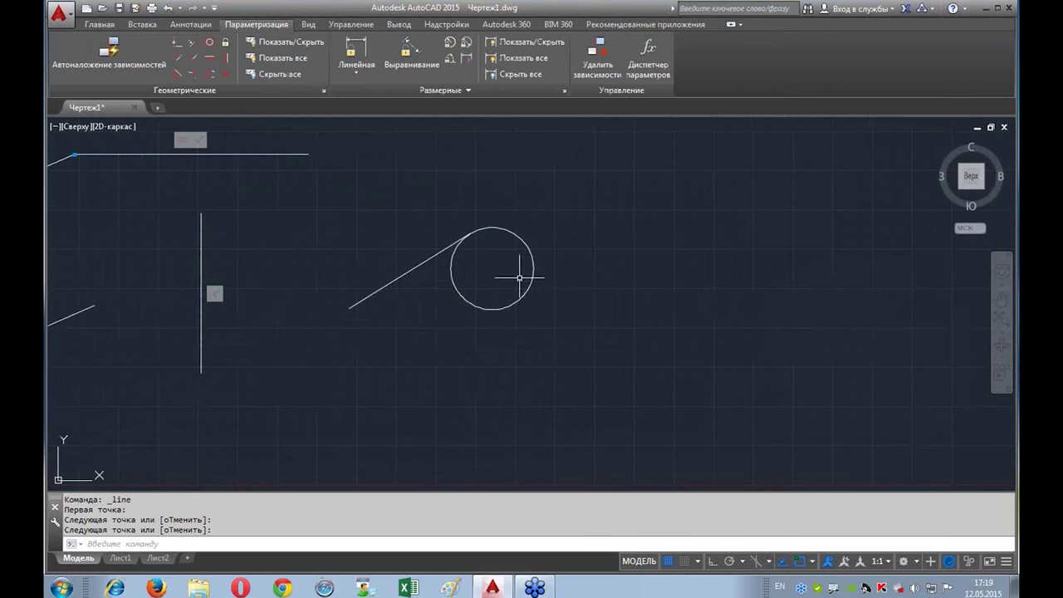
click(98, 25)
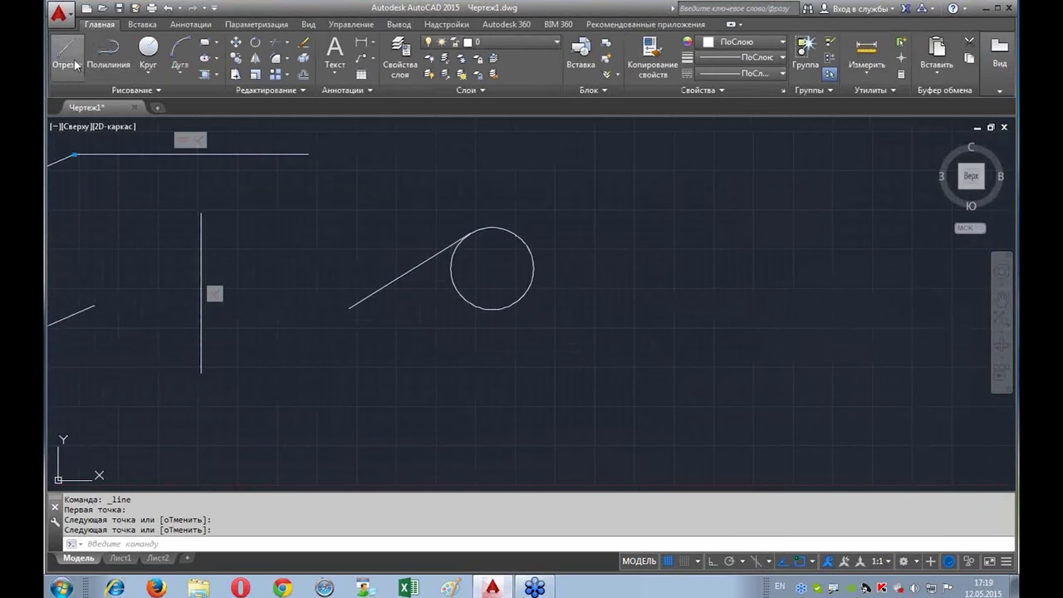
click(66, 52)
click(573, 274)
click(696, 387)
right_click(696, 387)
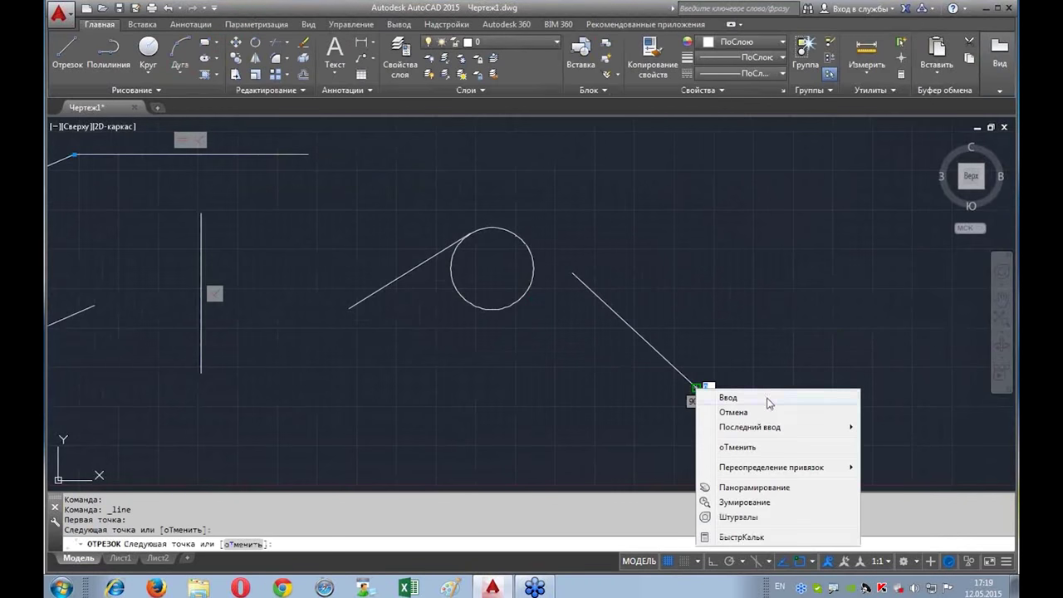
click(767, 405)
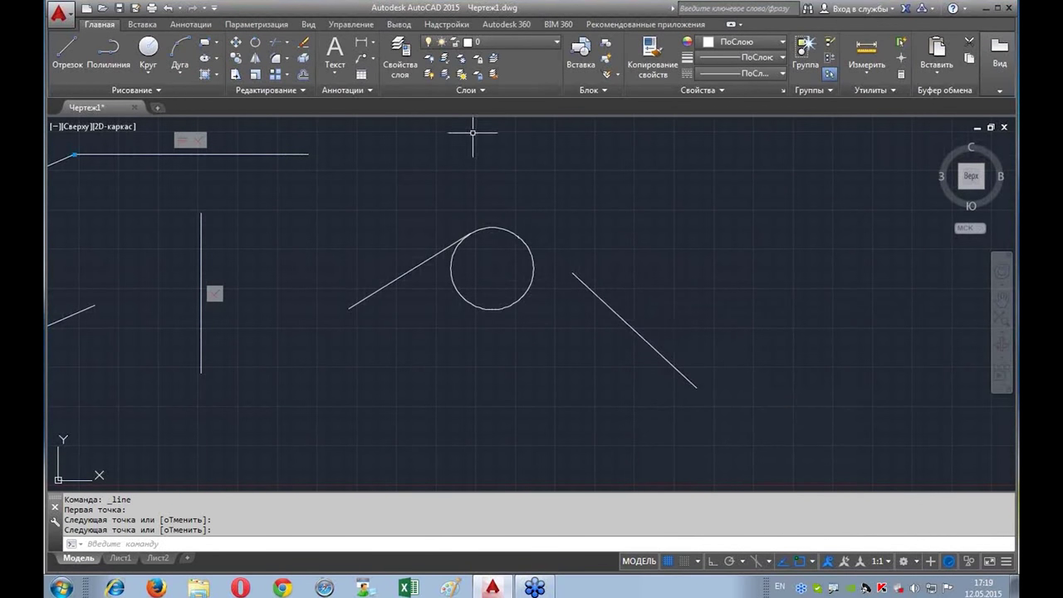
Step: Apply a Tangent constraint between the circle and the new right-hand line
click(256, 25)
click(179, 74)
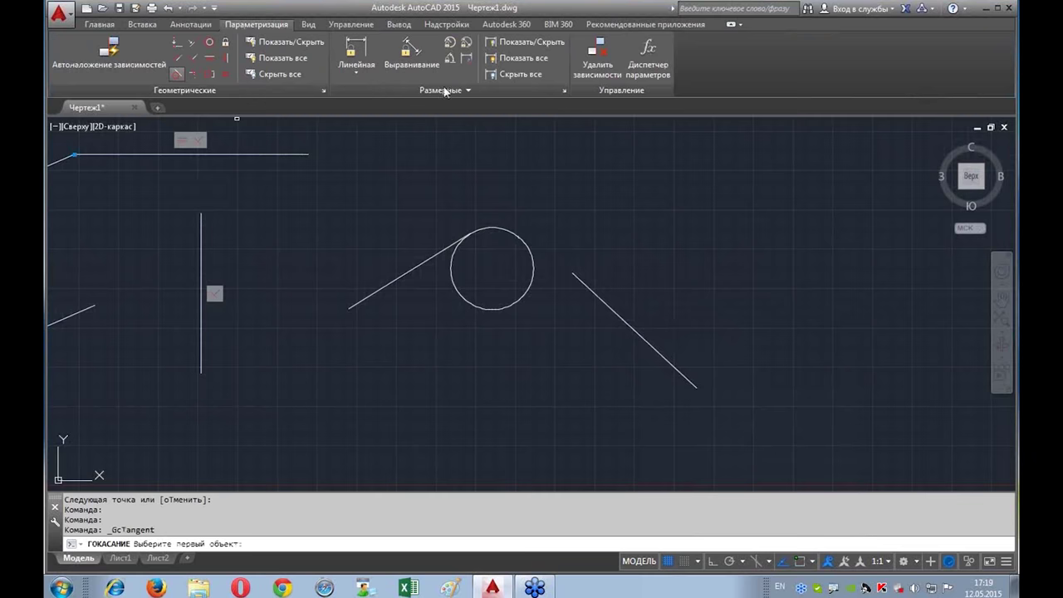
click(529, 248)
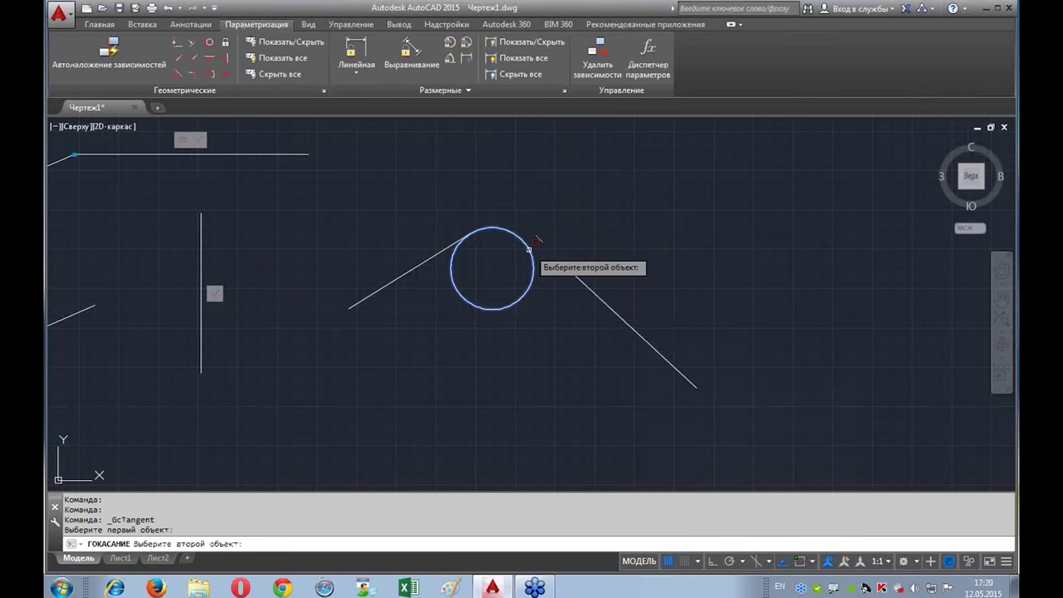
click(594, 292)
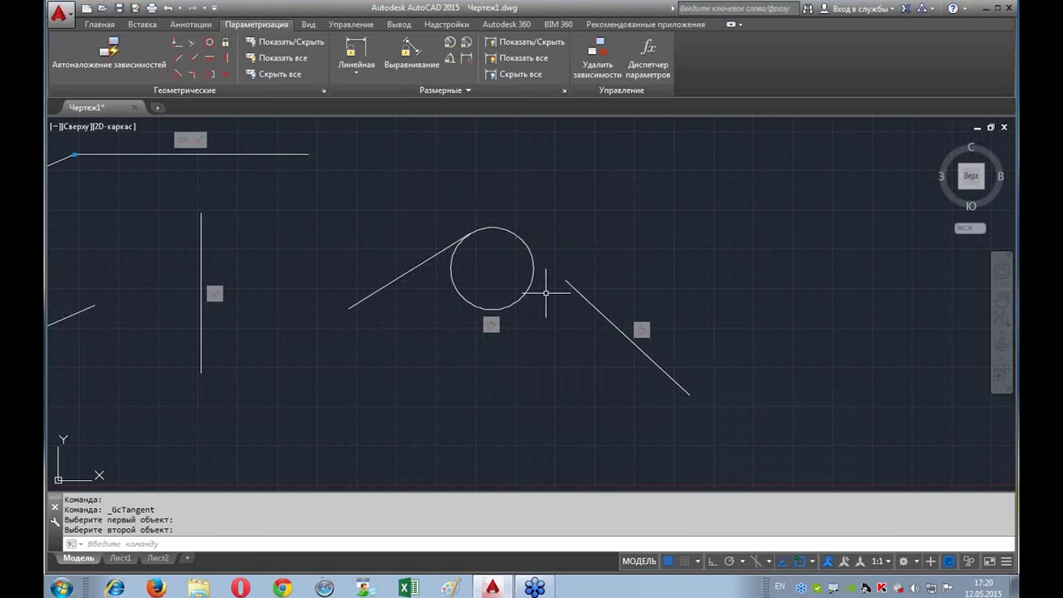
click(176, 46)
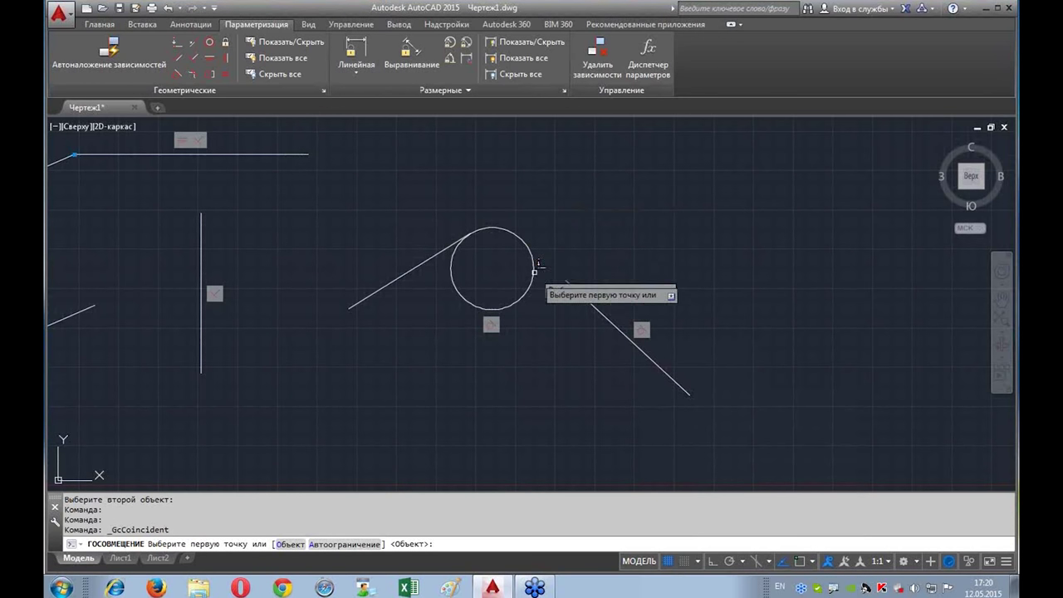
Step: Constrain the right line's upper endpoint coincident onto the circle using the Object option
click(572, 285)
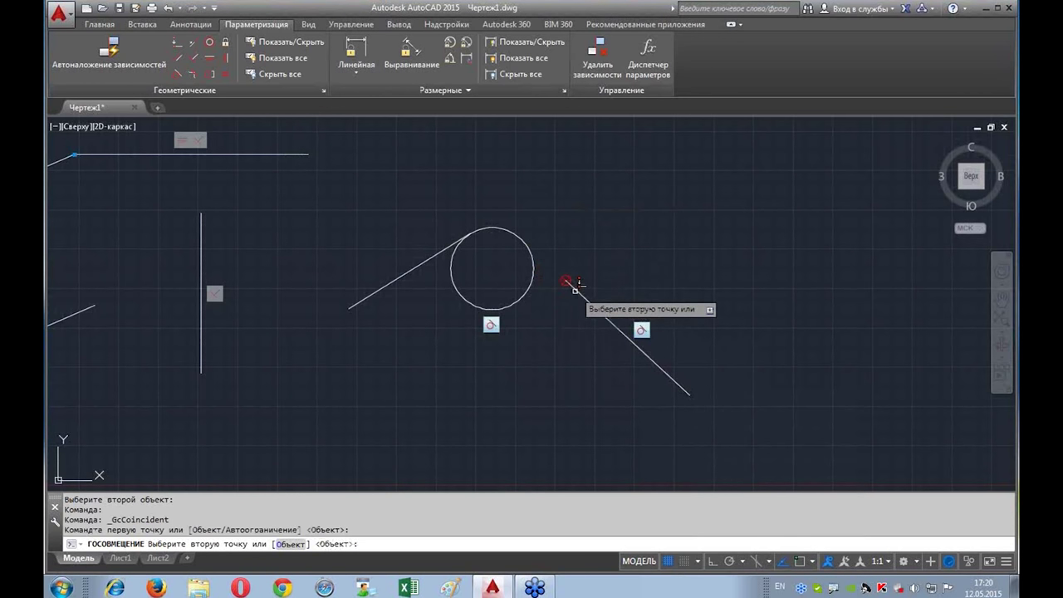
click(299, 543)
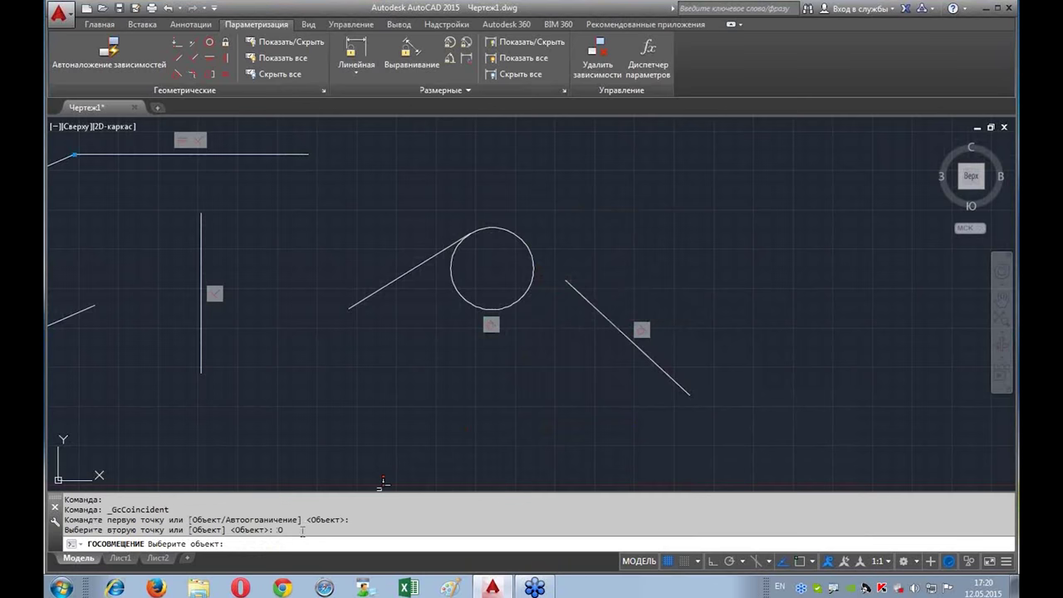
click(510, 231)
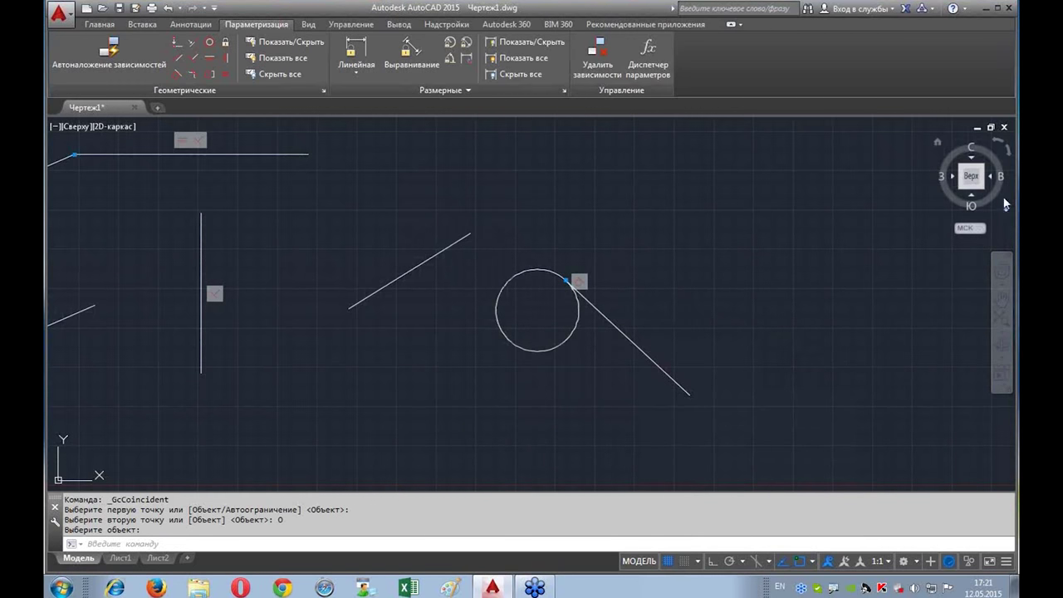
mouse_move(971, 176)
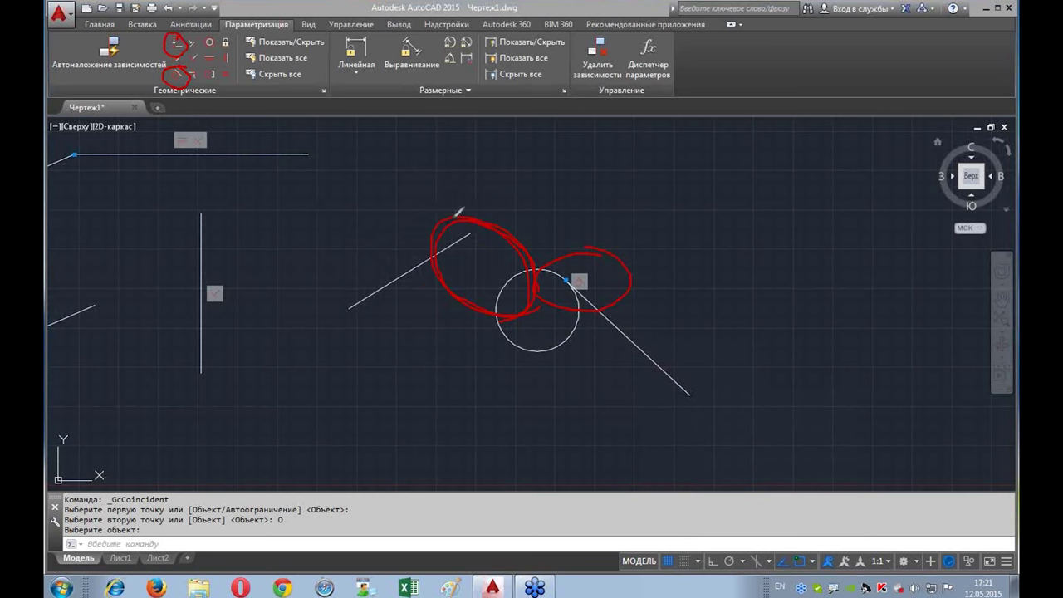
key(Escape)
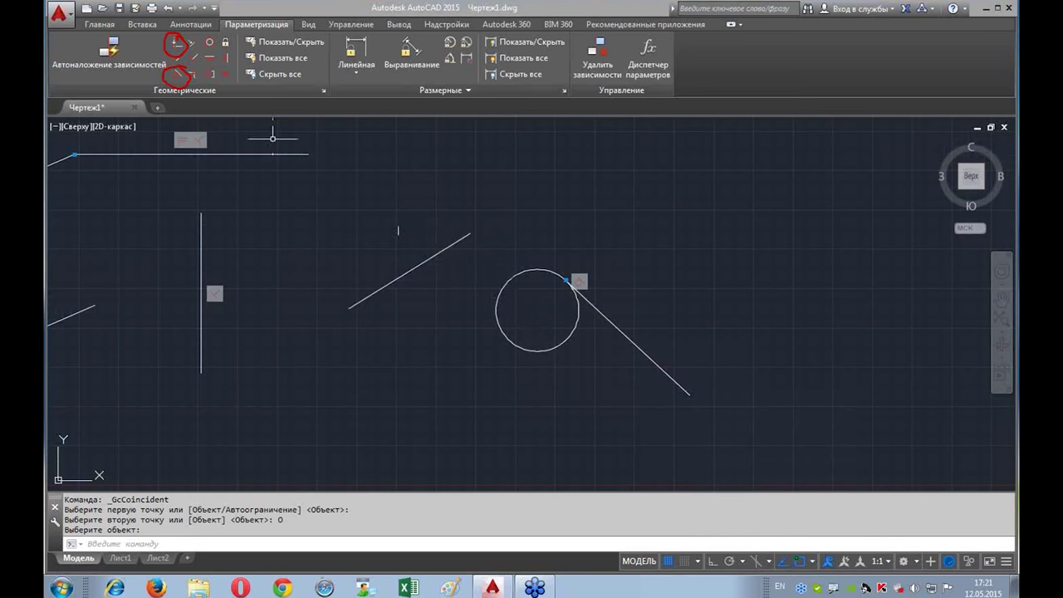
Step: Apply a Tangent constraint between the upper-left line and the circle
click(177, 75)
click(447, 246)
click(503, 288)
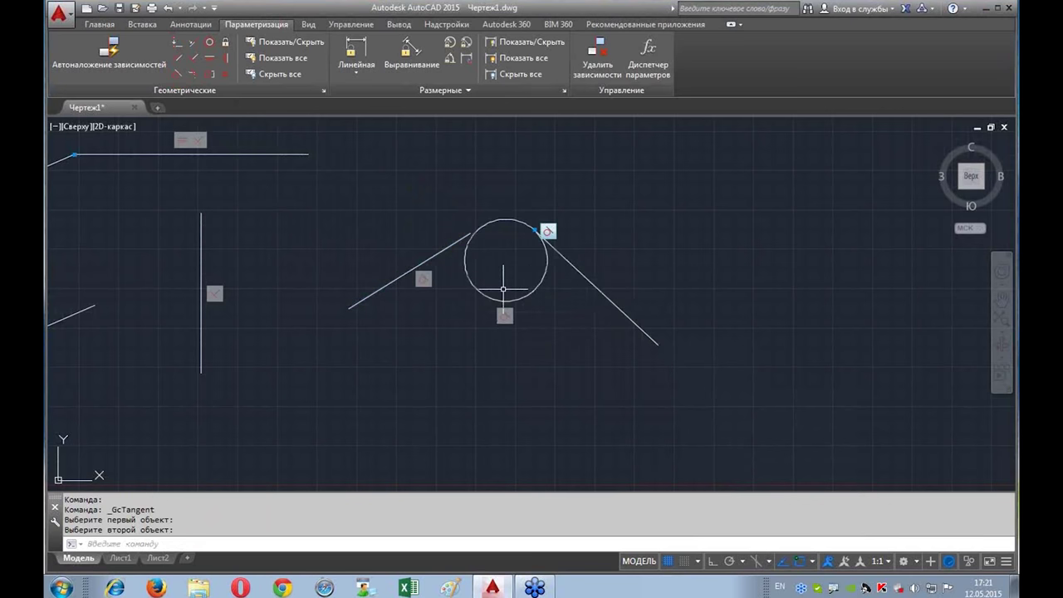
scroll(415, 238, up, 3)
scroll(532, 245, up, 2)
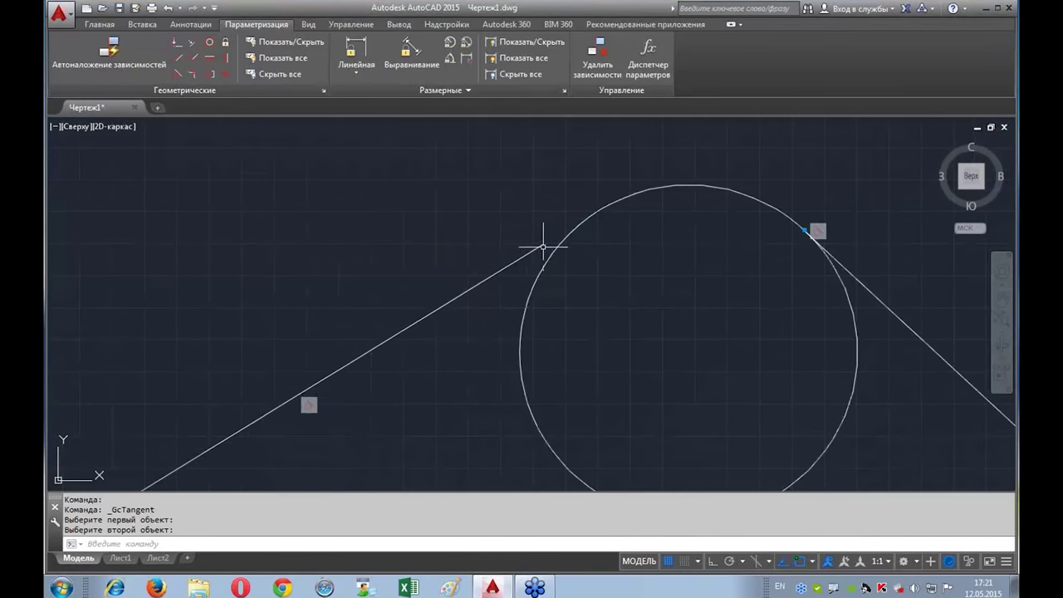
Step: Constrain the left line's upper endpoint coincident onto the circle using the Object option
click(174, 44)
click(543, 245)
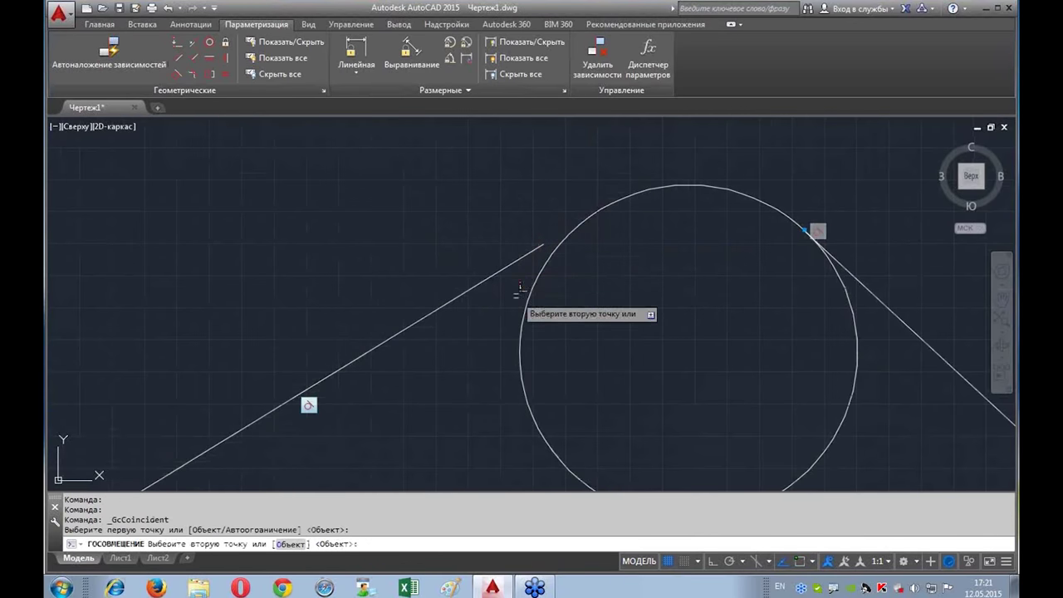
click(291, 544)
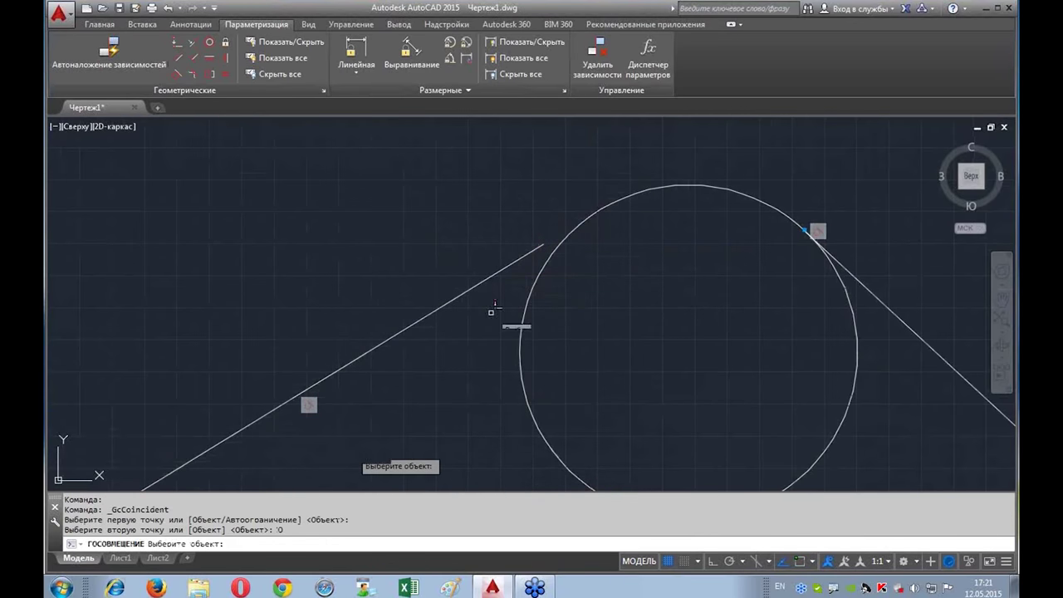
click(606, 199)
scroll(618, 364, down, 3)
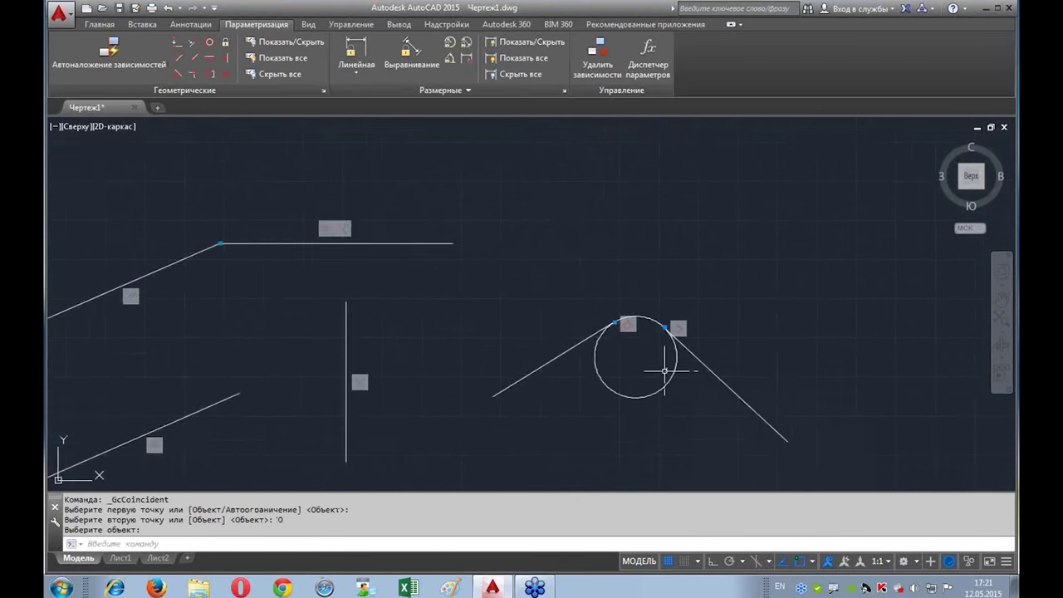
middle_drag(665, 370, 594, 277)
key(Escape)
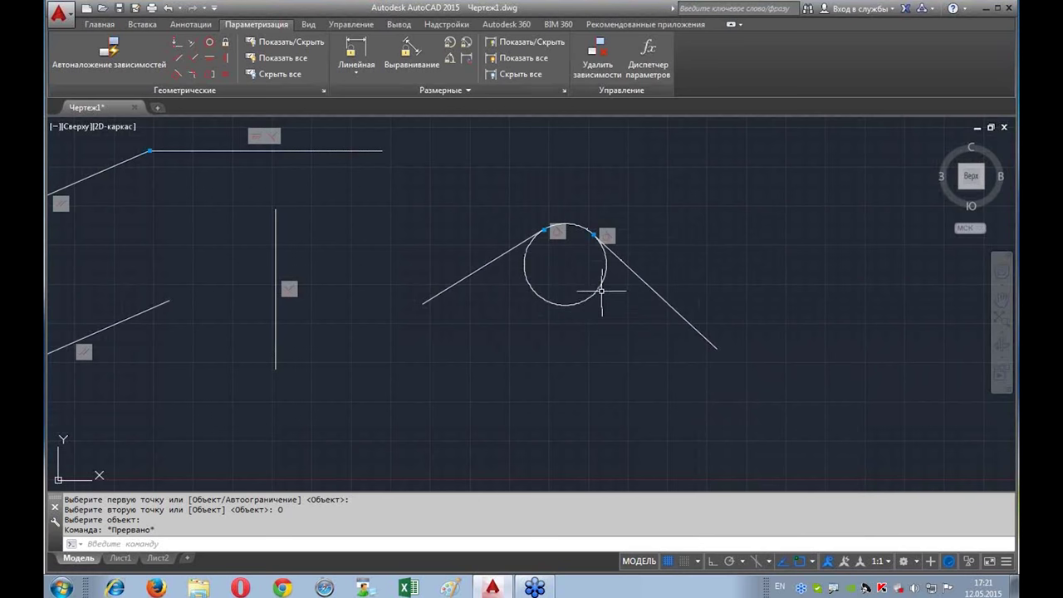
Step: Shrink the circle's radius and move it around by its centre grip, watching the lines follow
click(601, 290)
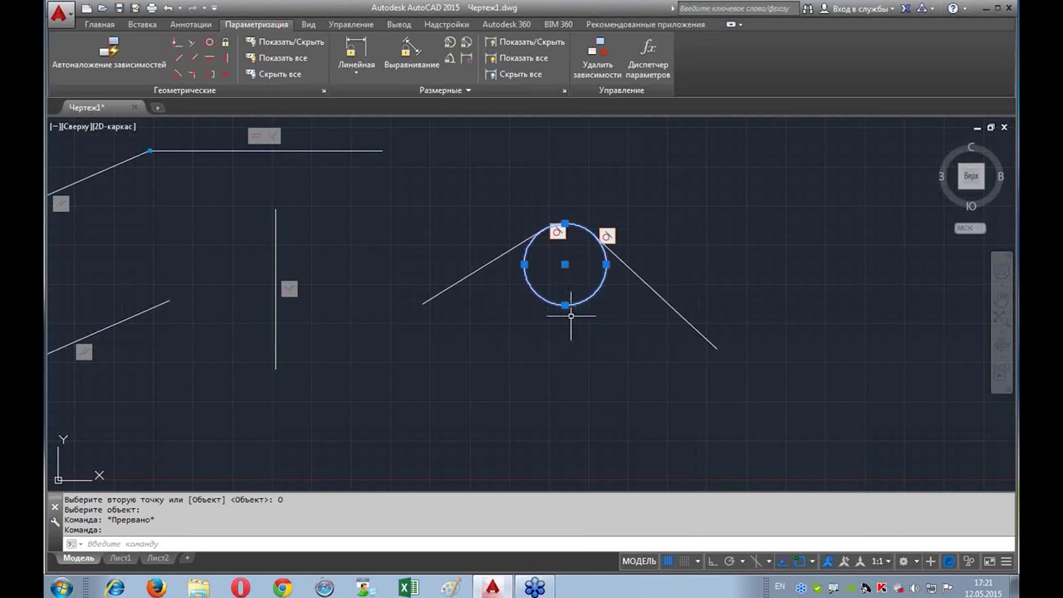
click(565, 305)
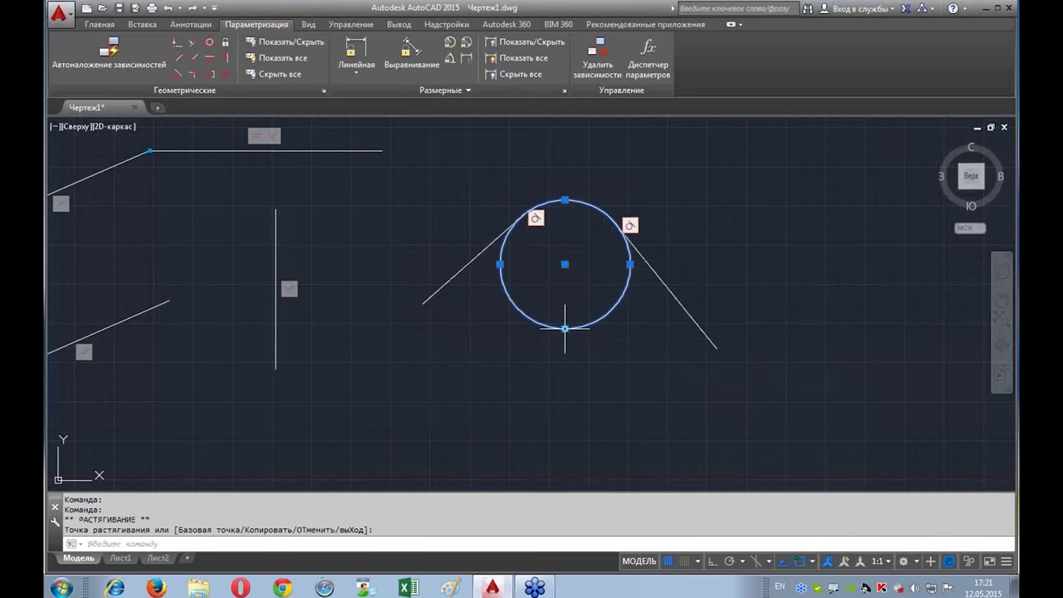
click(593, 288)
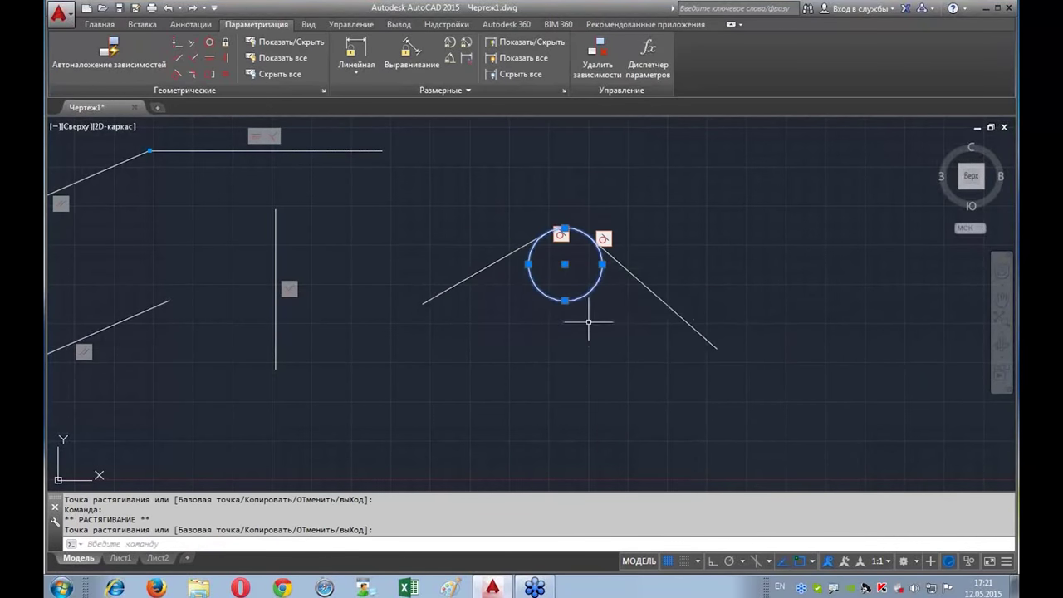
click(574, 266)
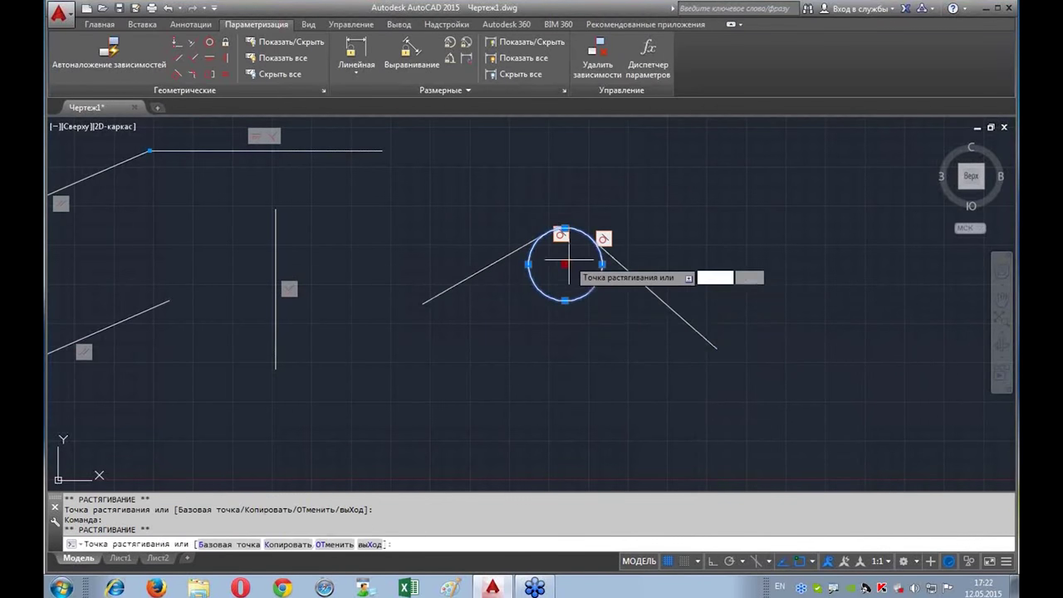
click(703, 182)
click(703, 182)
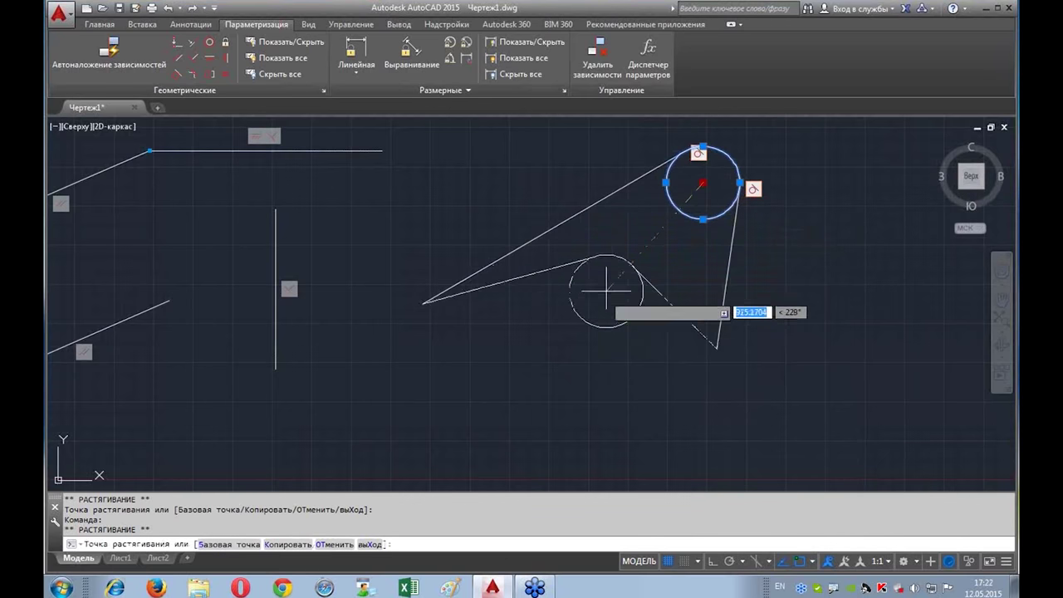
click(563, 388)
click(563, 388)
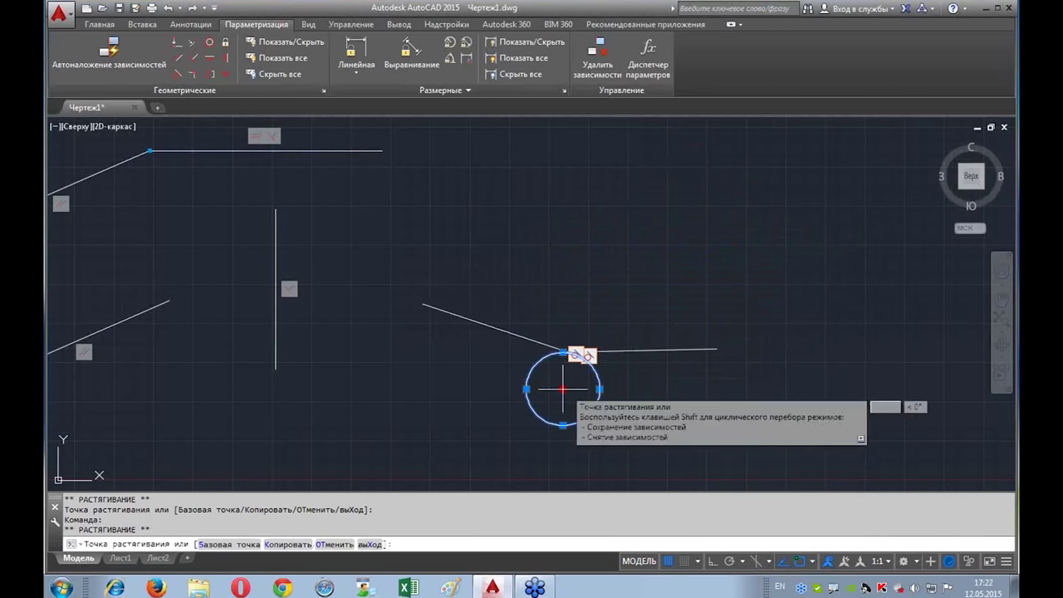
click(607, 221)
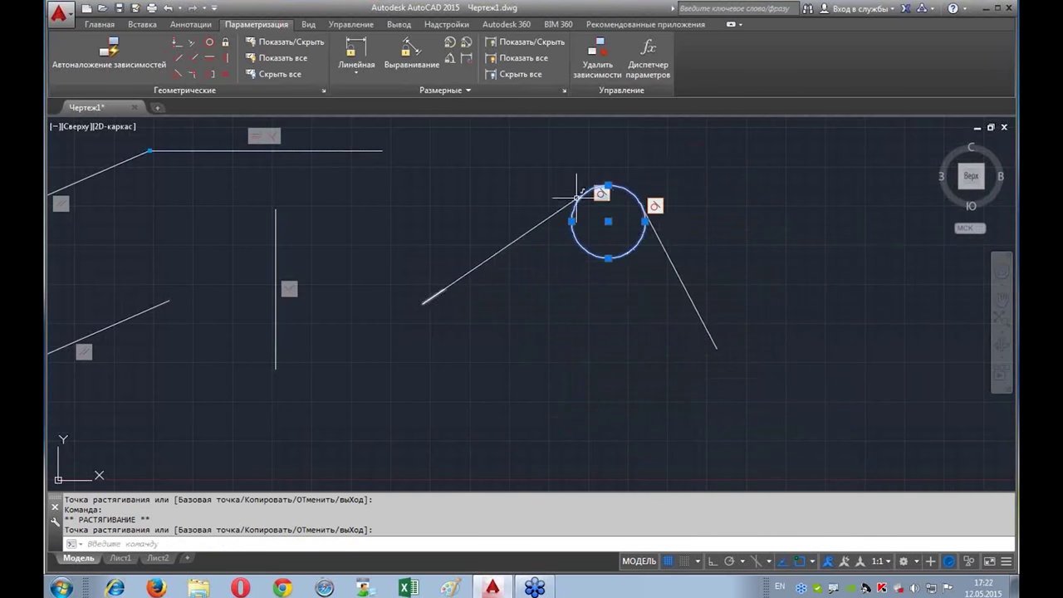
scroll(621, 146, up, 1)
scroll(620, 146, up, 1)
scroll(571, 273, down, 2)
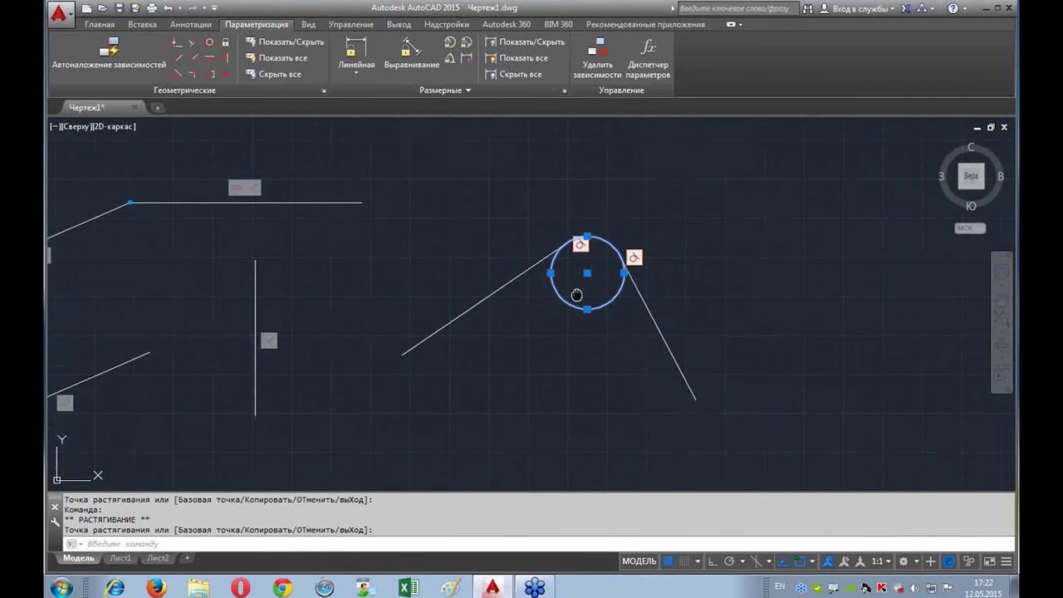
middle_drag(586, 273, 550, 242)
Step: Stretch the lower endpoints of the left and right slanted lines to test tangency
click(432, 275)
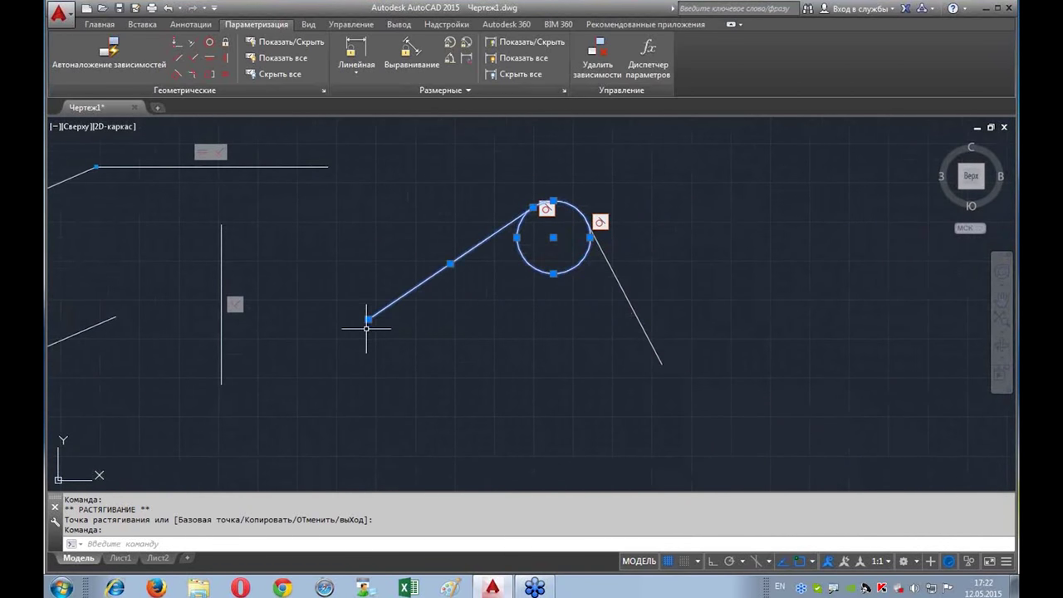
click(368, 318)
click(405, 196)
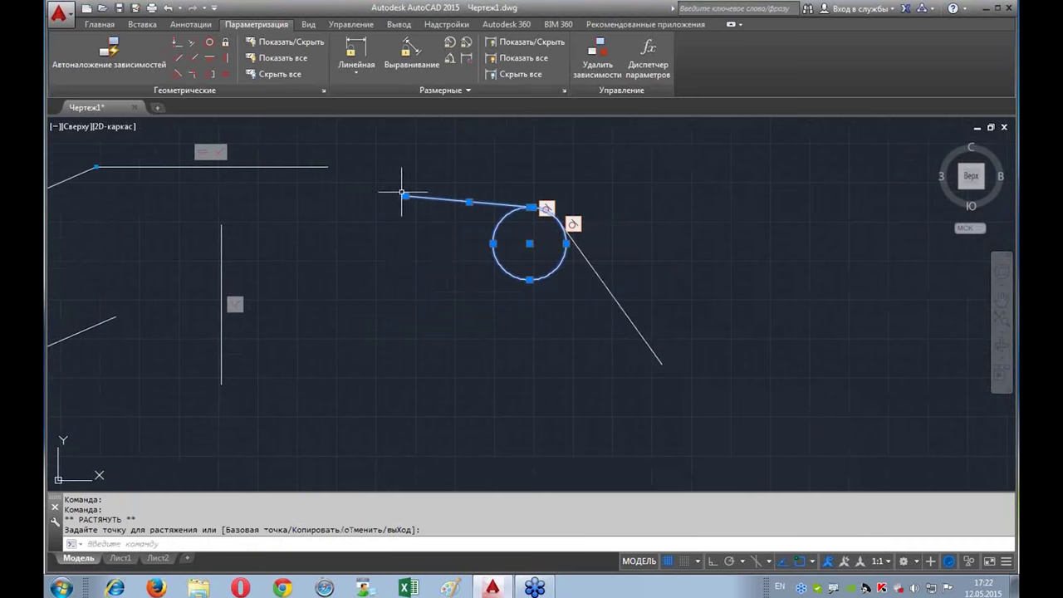
click(405, 197)
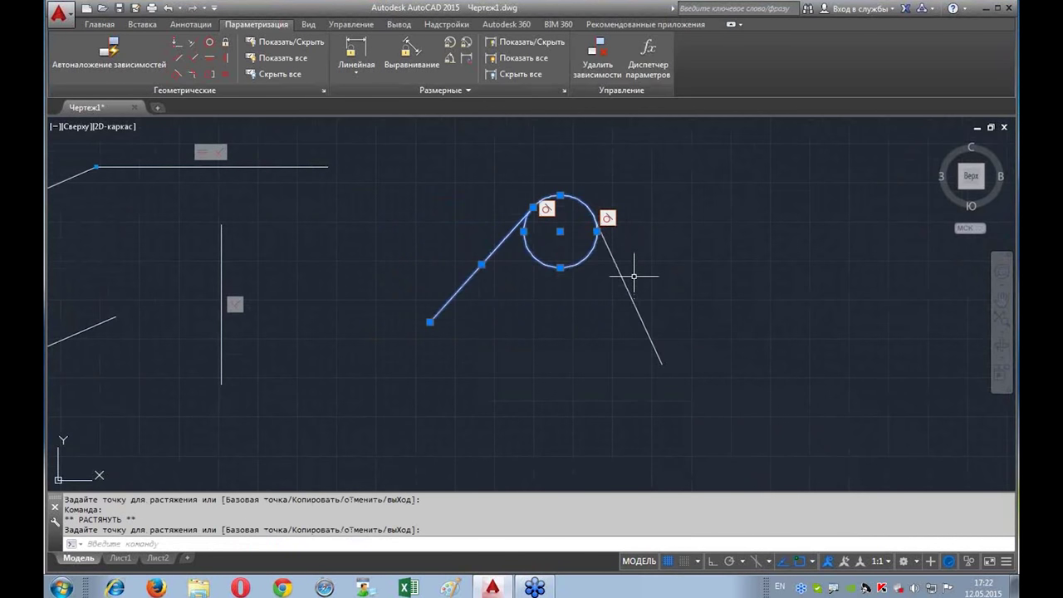
click(635, 304)
click(662, 366)
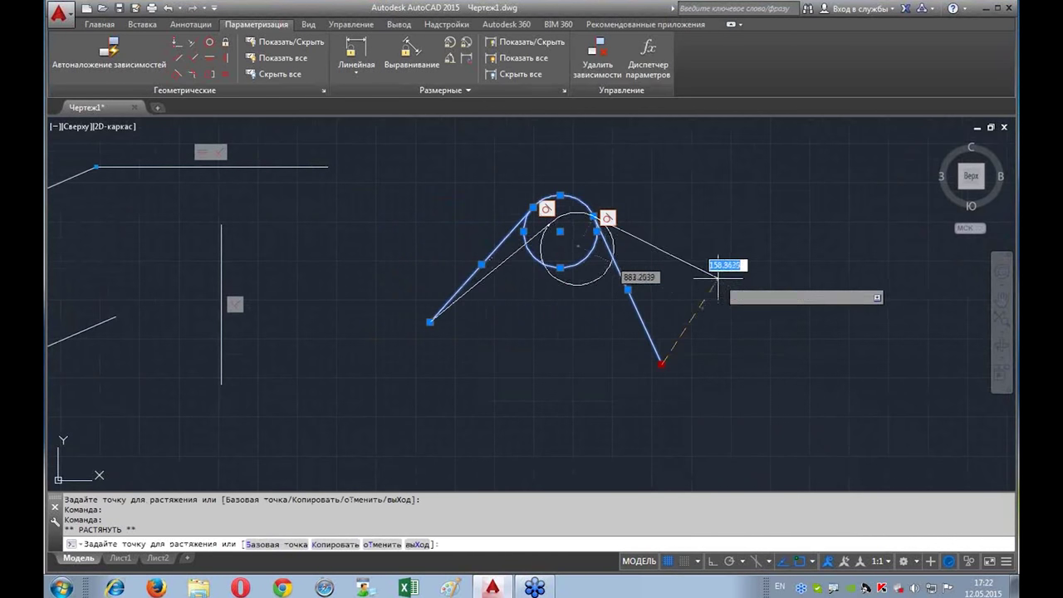
click(719, 277)
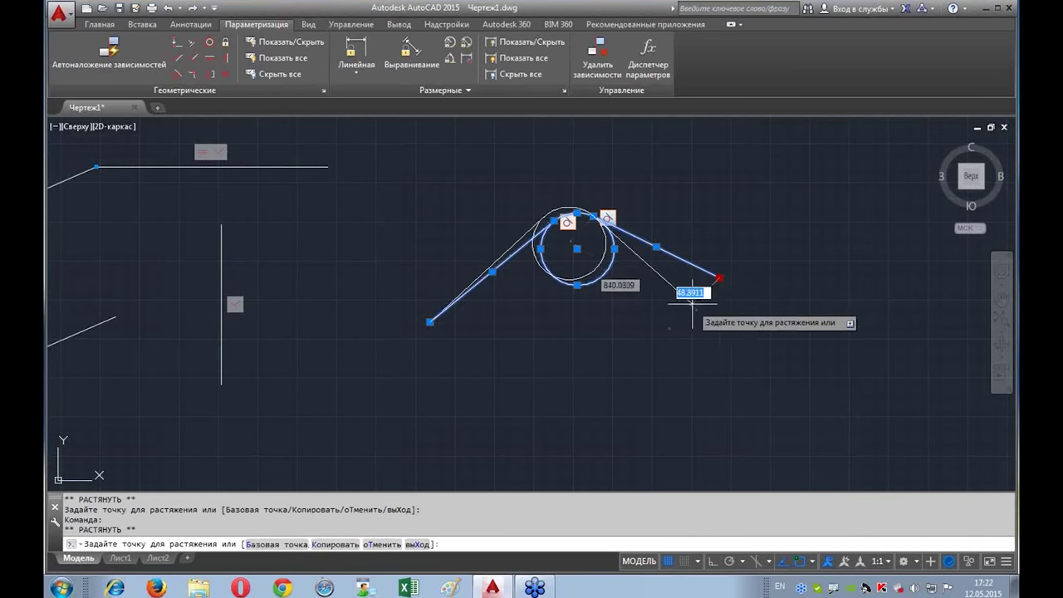
click(654, 322)
key(Escape)
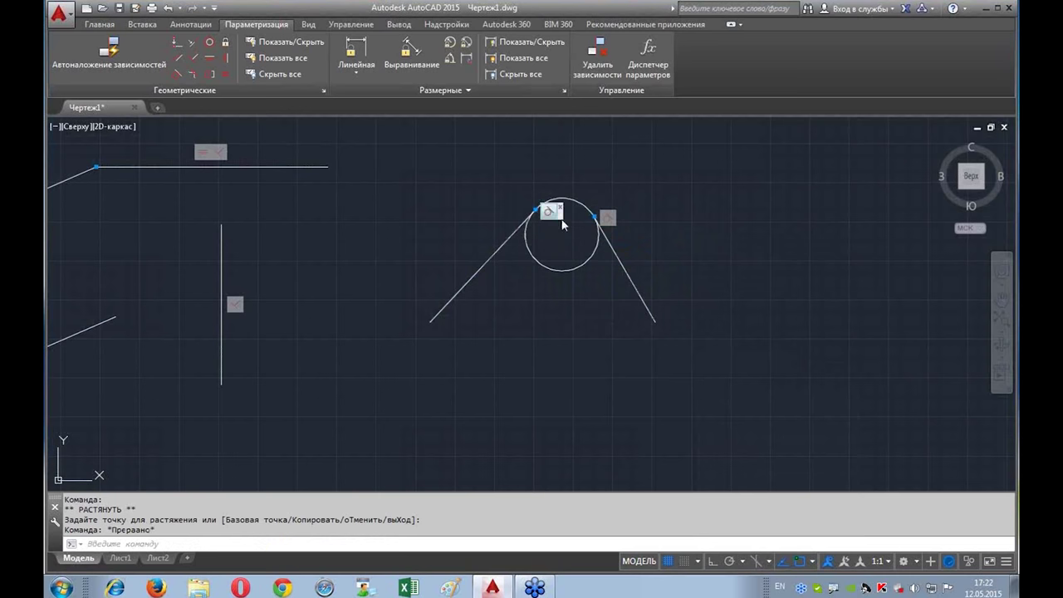
middle_drag(542, 282, 662, 299)
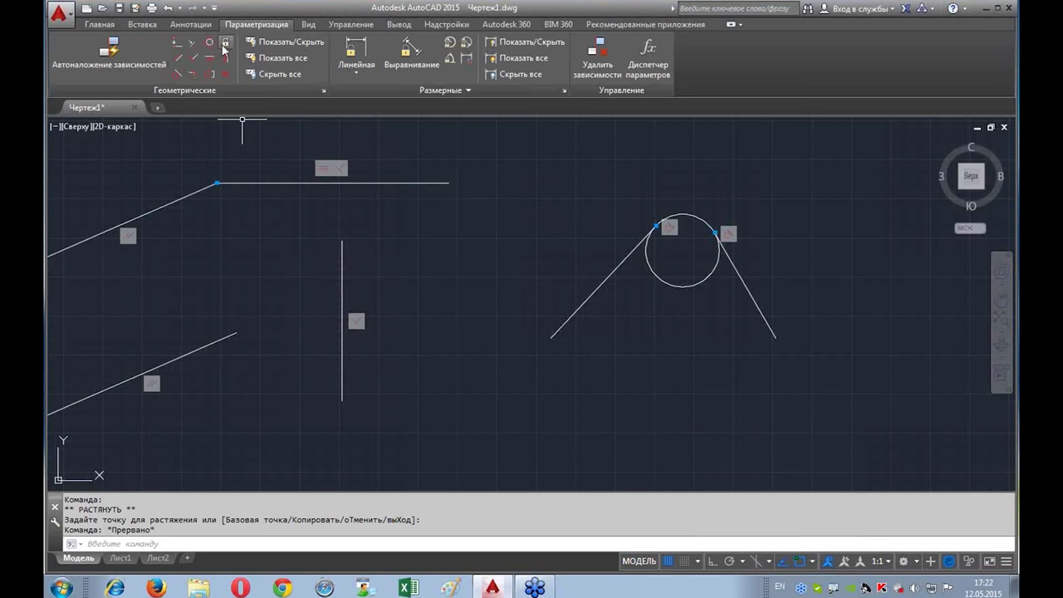
click(224, 45)
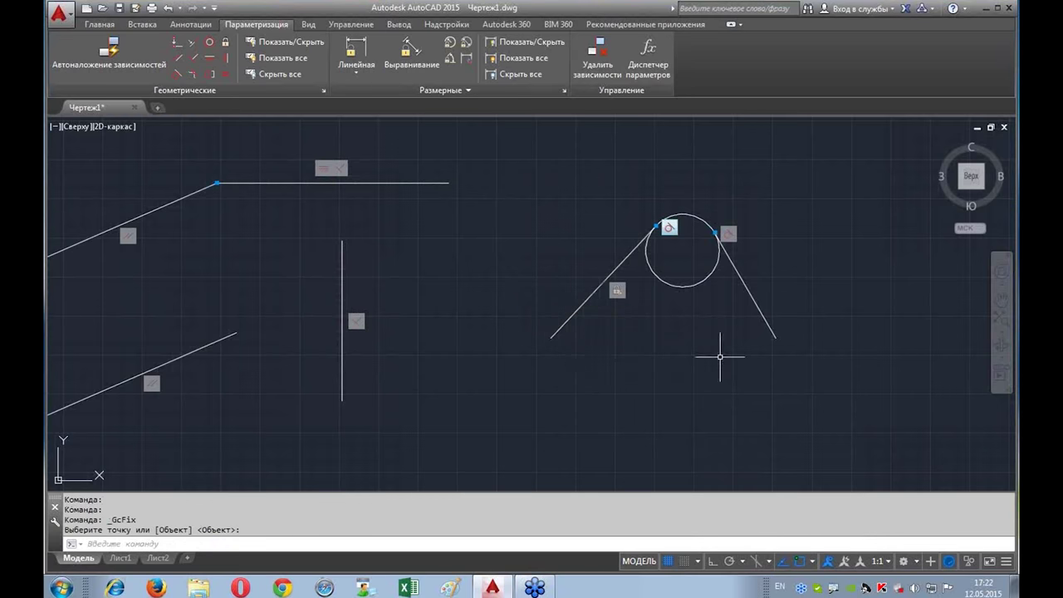
Step: Move the circle by its centre grip up-right and then back to a new position
middle_drag(712, 373, 496, 377)
click(481, 223)
click(481, 223)
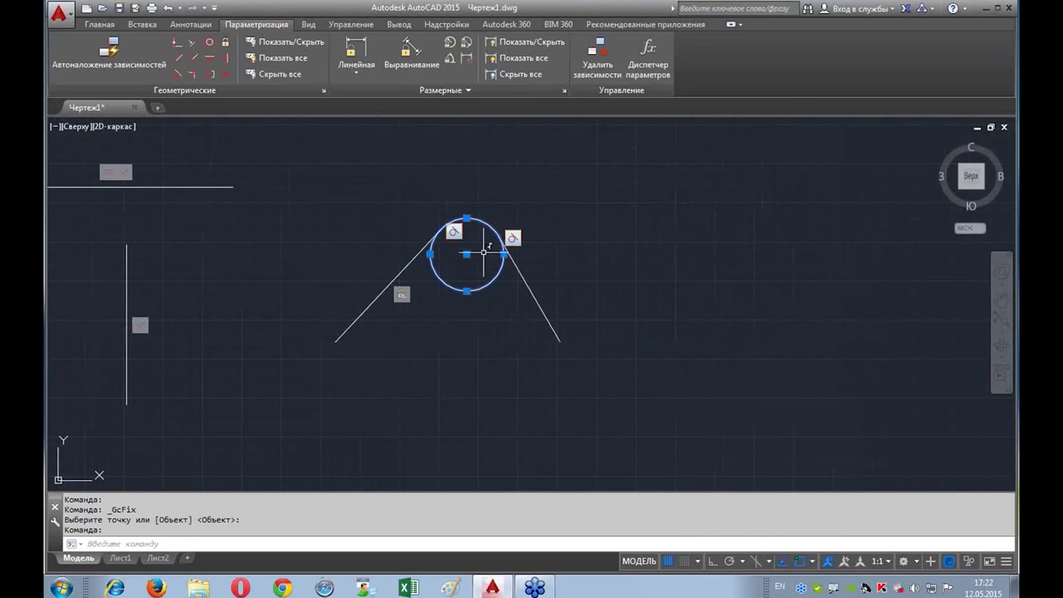
click(467, 254)
click(640, 179)
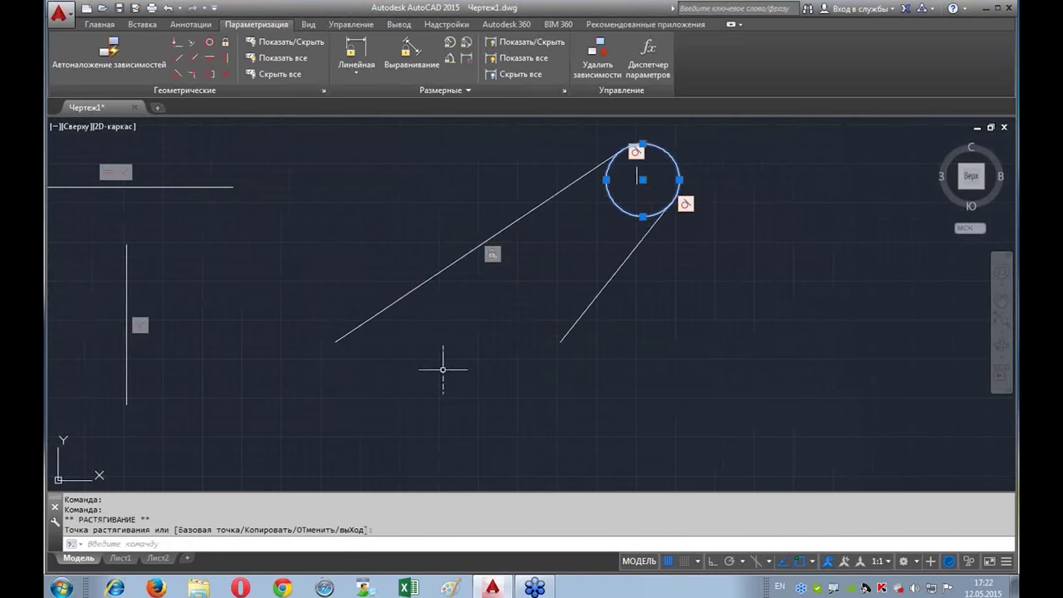
click(343, 336)
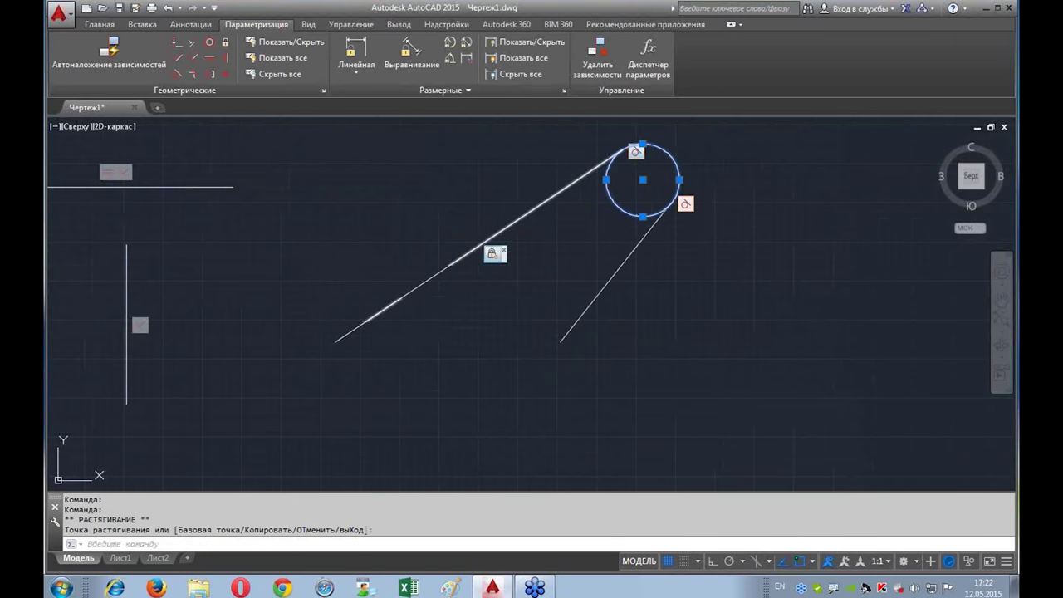
click(642, 179)
click(517, 274)
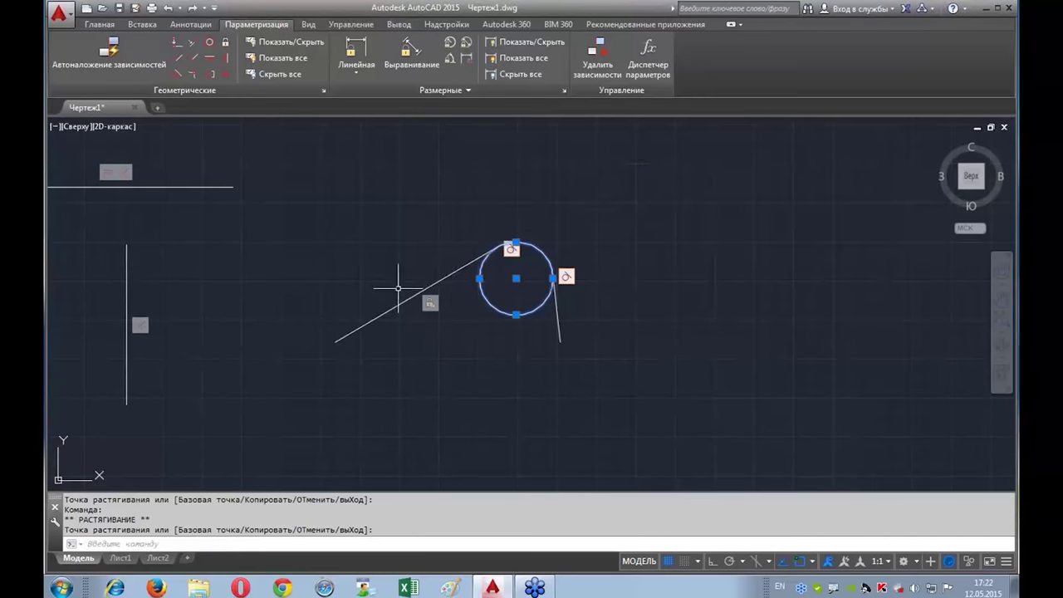
Step: Stretch the tangent line's grips so the line and circle shift together while staying tangent
click(422, 290)
click(416, 294)
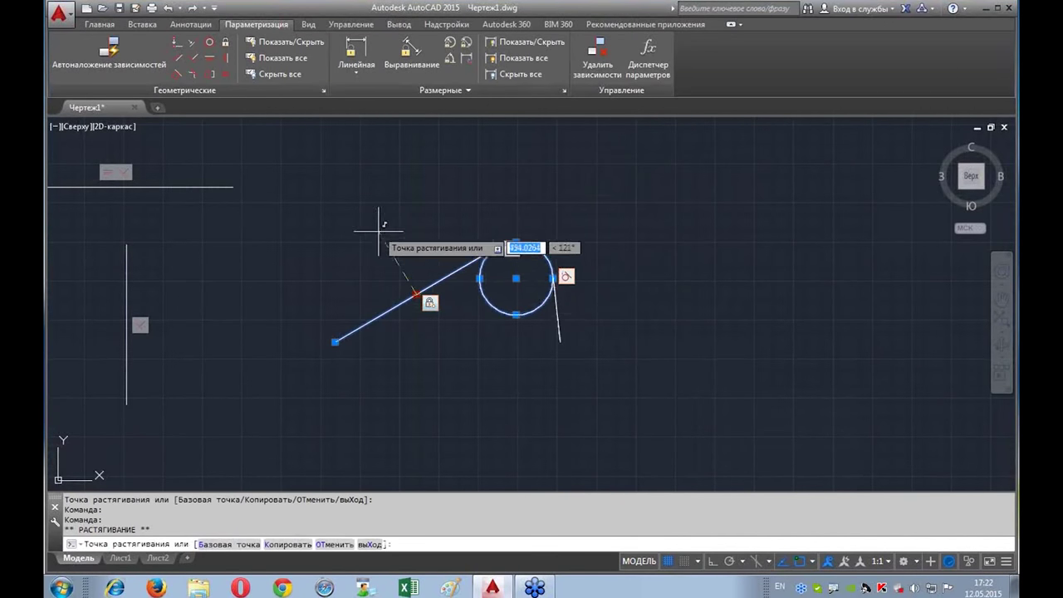
key(Escape)
click(416, 294)
click(371, 224)
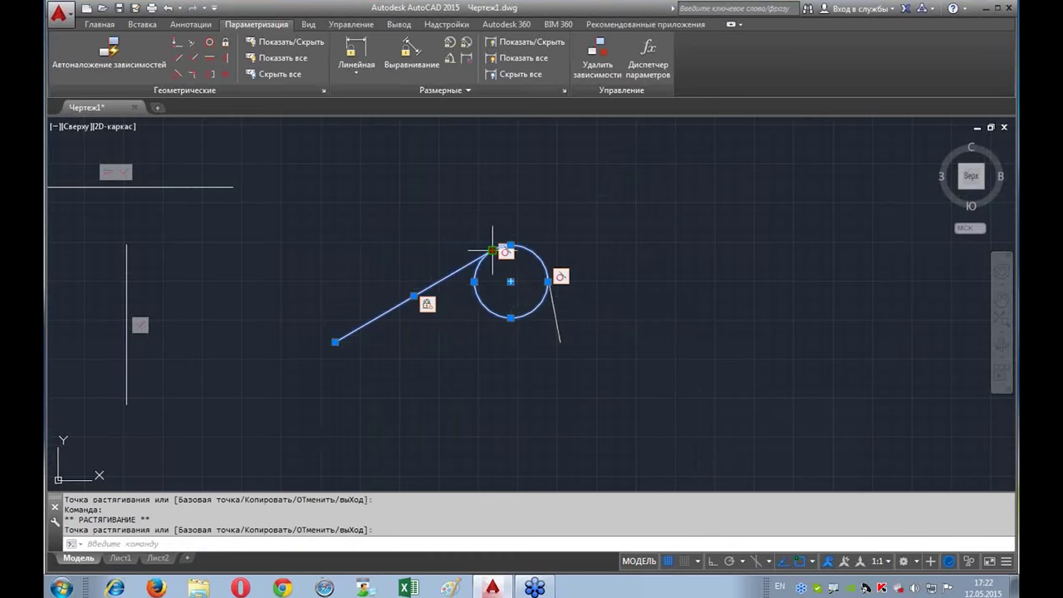
click(304, 248)
click(359, 225)
click(536, 247)
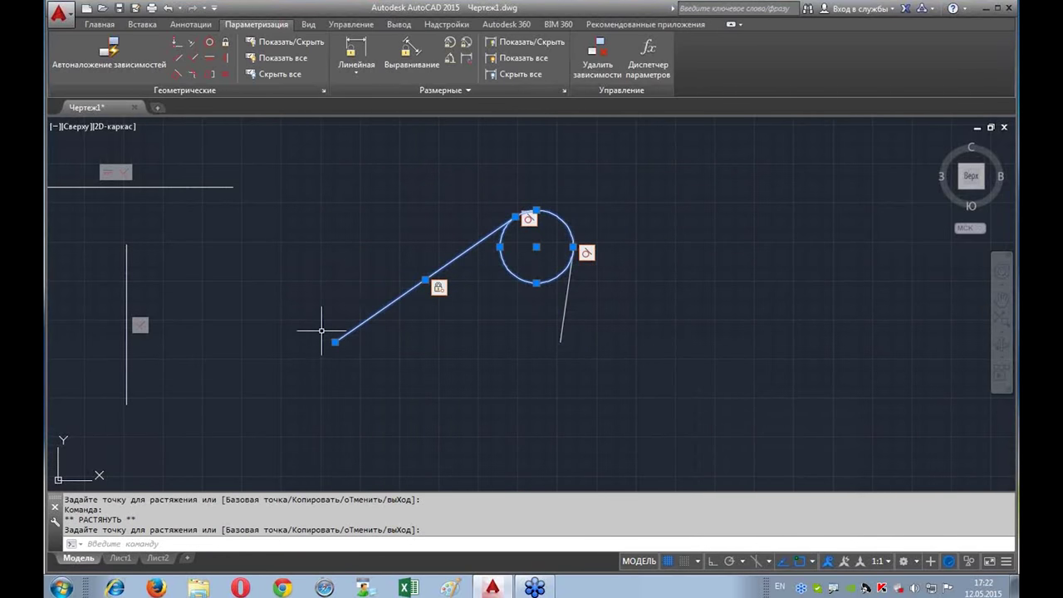
key(Escape)
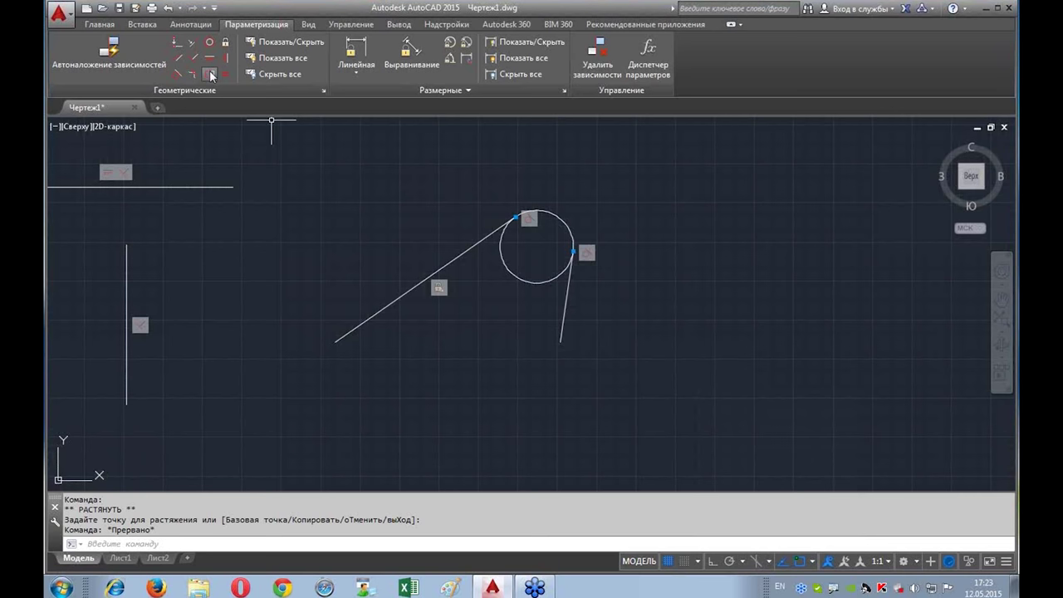
key(Escape)
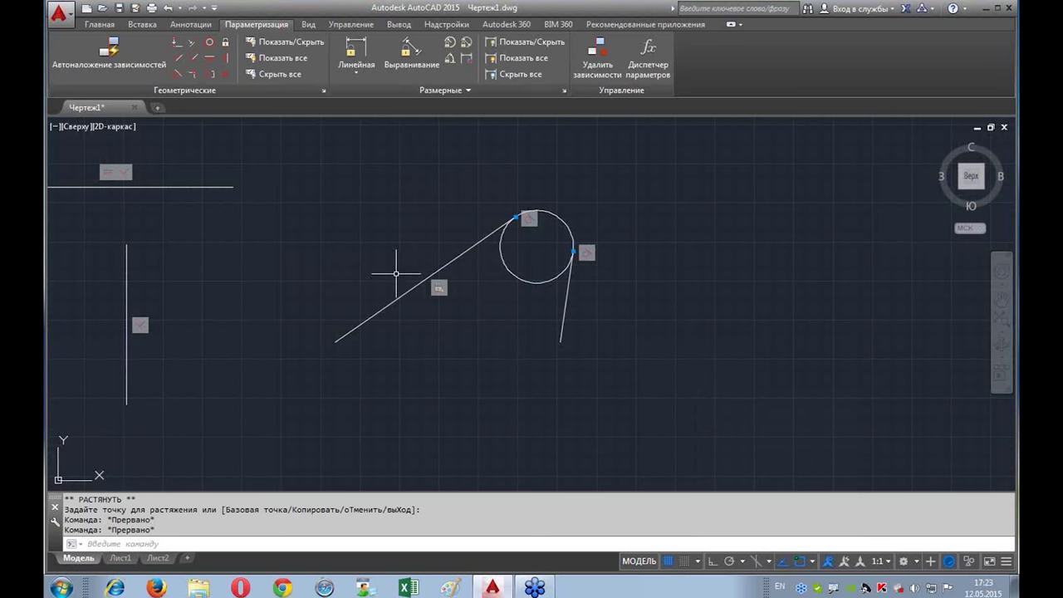
Step: Draw two 3-point arcs side by side below the circle
middle_drag(367, 250, 485, 257)
middle_drag(299, 310, 275, 232)
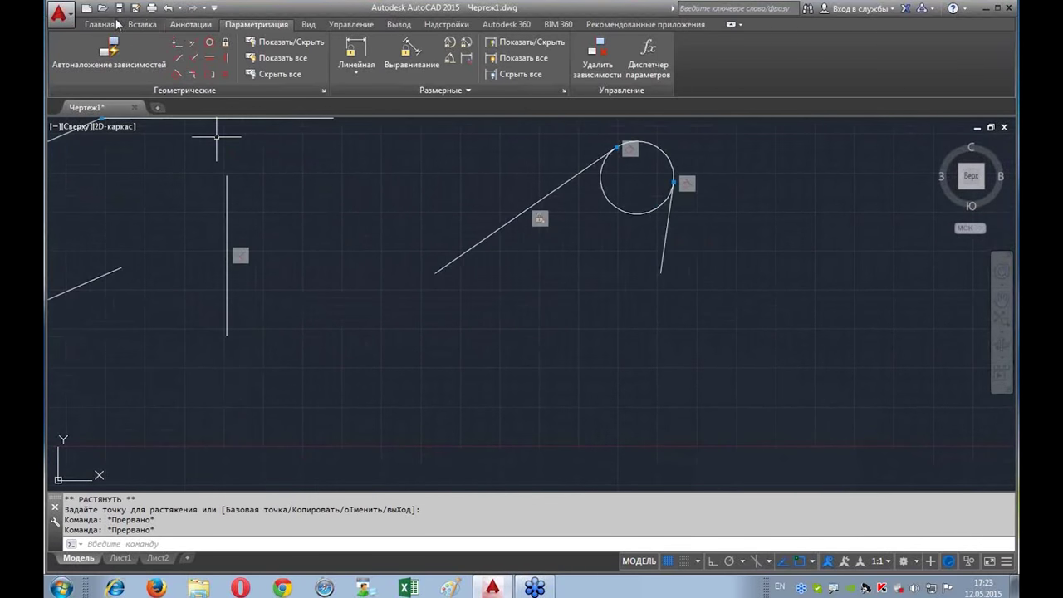
click(98, 26)
click(179, 51)
click(323, 353)
click(336, 342)
click(428, 359)
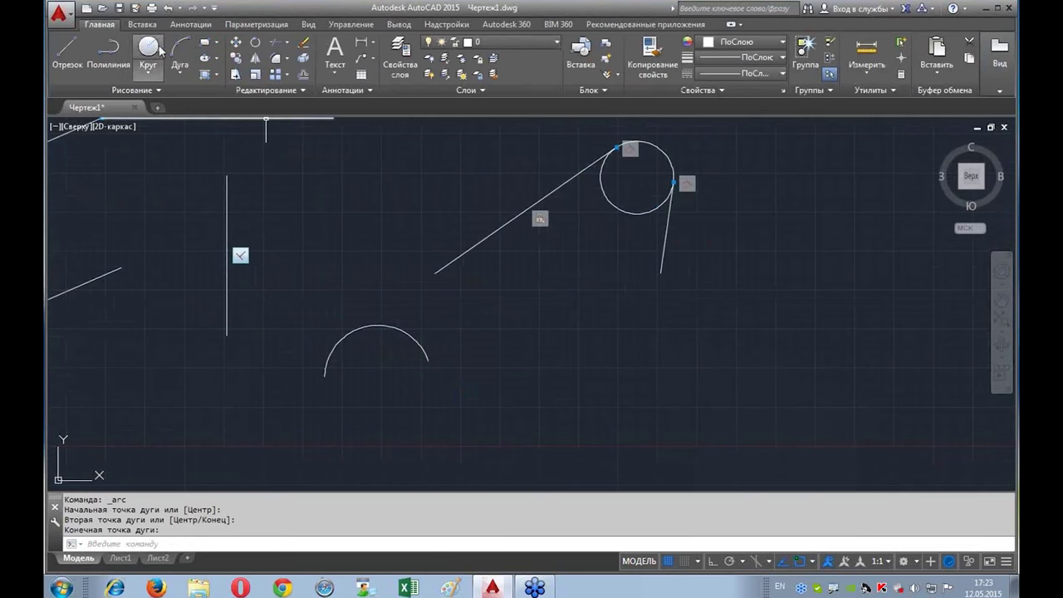
key(Return)
click(518, 350)
click(552, 322)
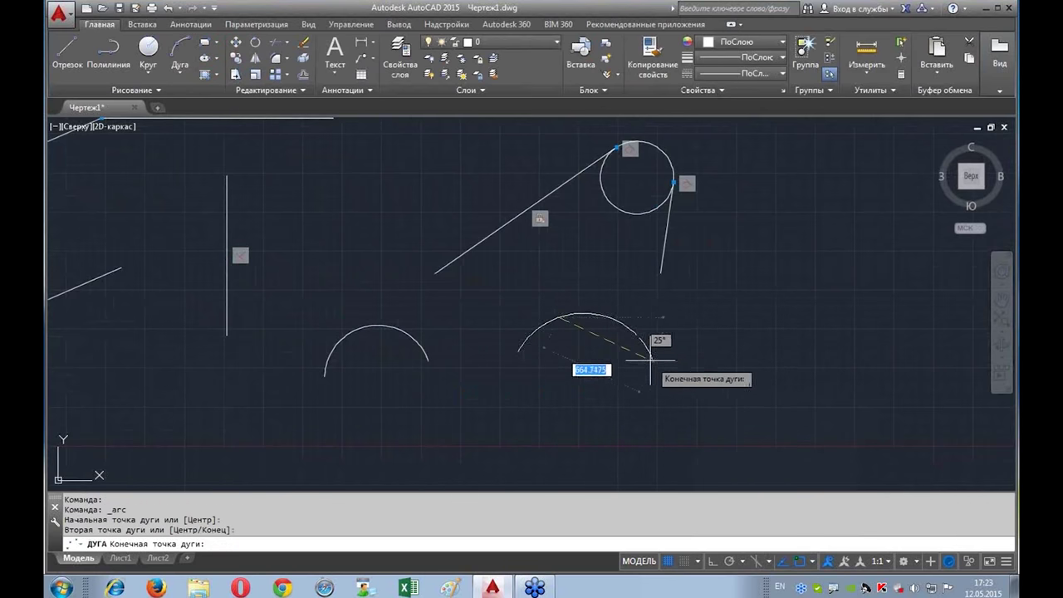
click(648, 359)
Step: Apply an Equal constraint between the left and right arcs
click(249, 25)
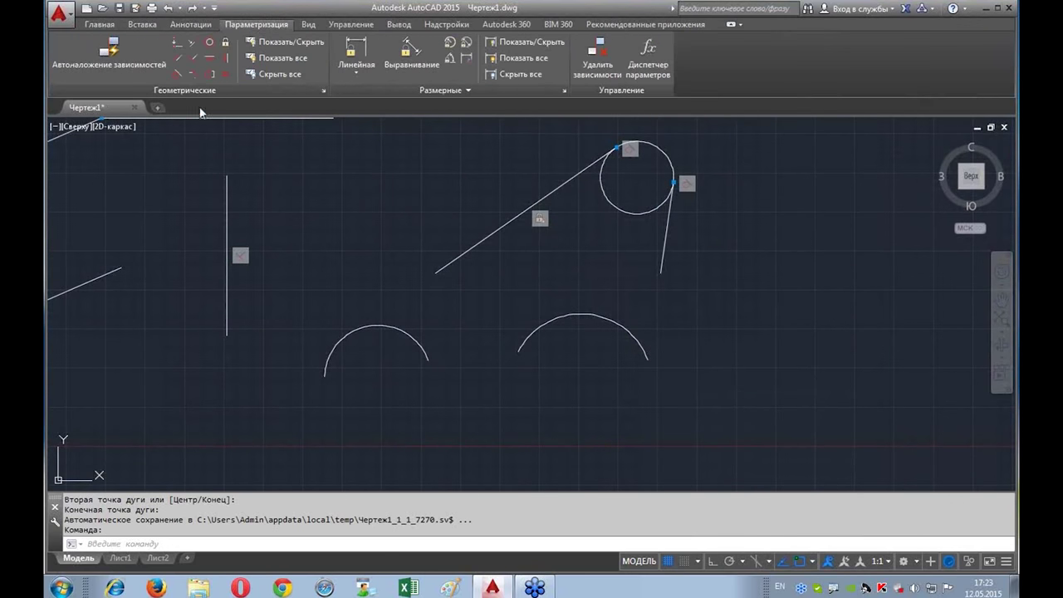
click(225, 73)
click(401, 330)
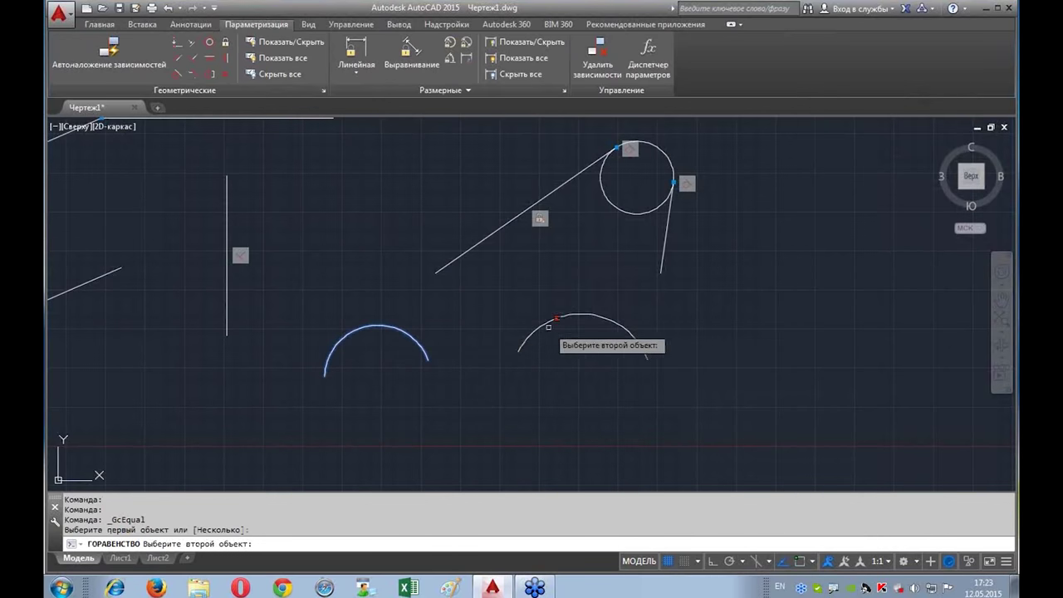
click(540, 331)
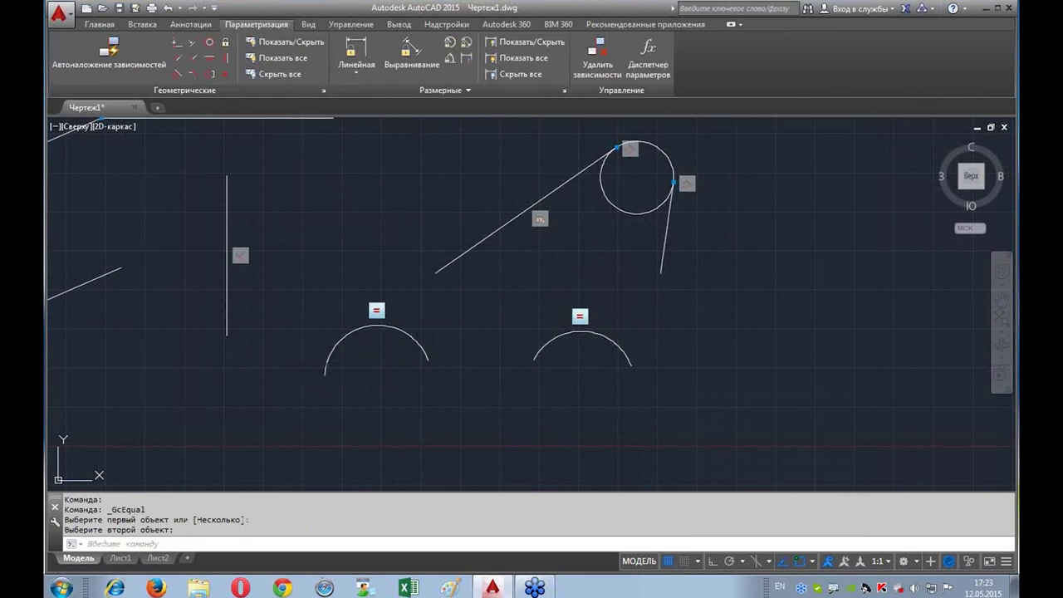
Step: Stretch the right arc's top grip several times so both equal arcs resize together
click(548, 346)
click(583, 331)
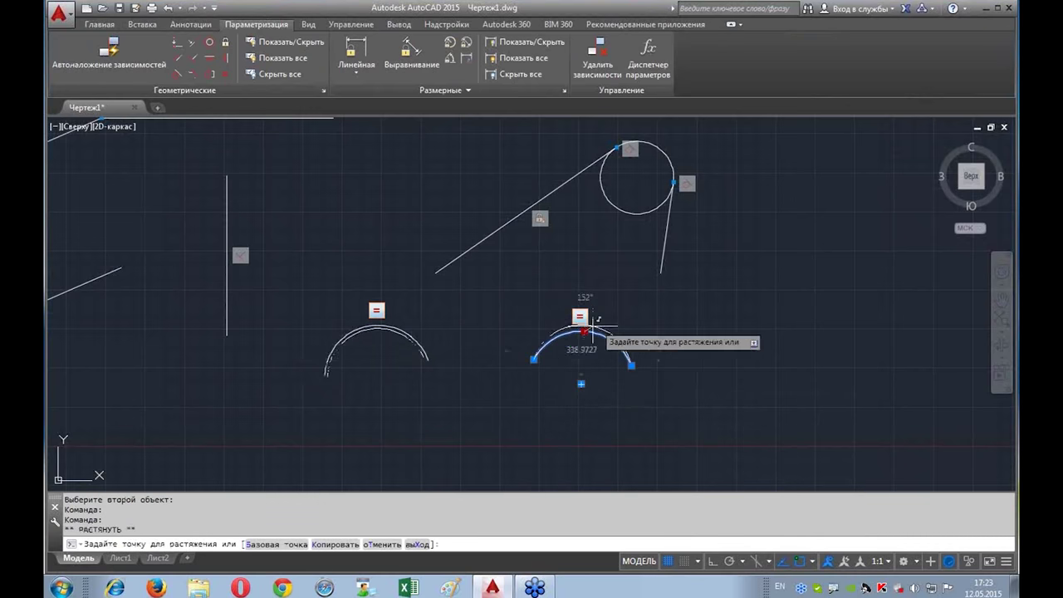
click(587, 286)
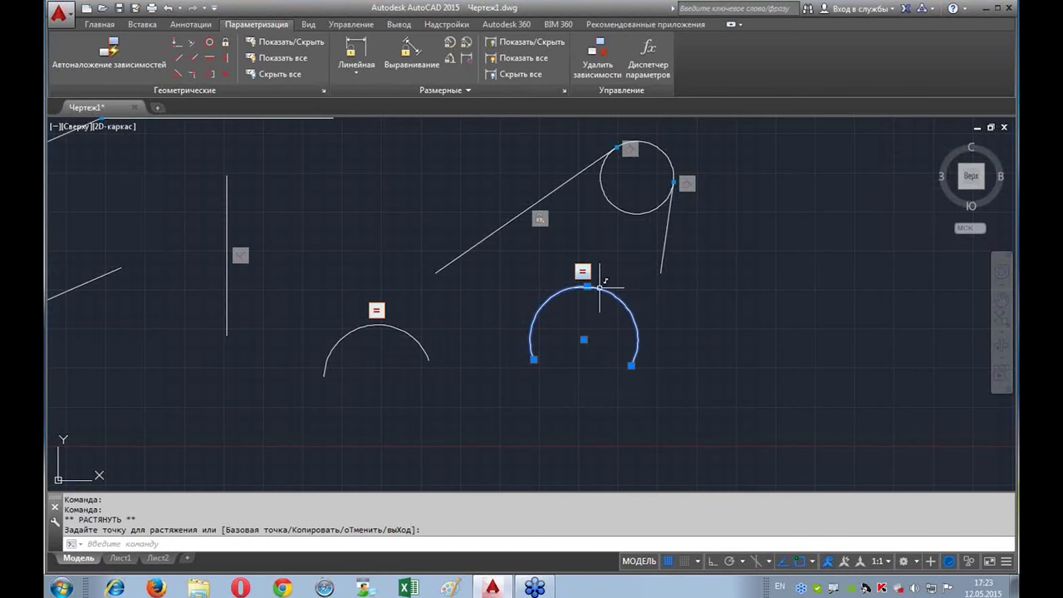
click(585, 311)
click(586, 312)
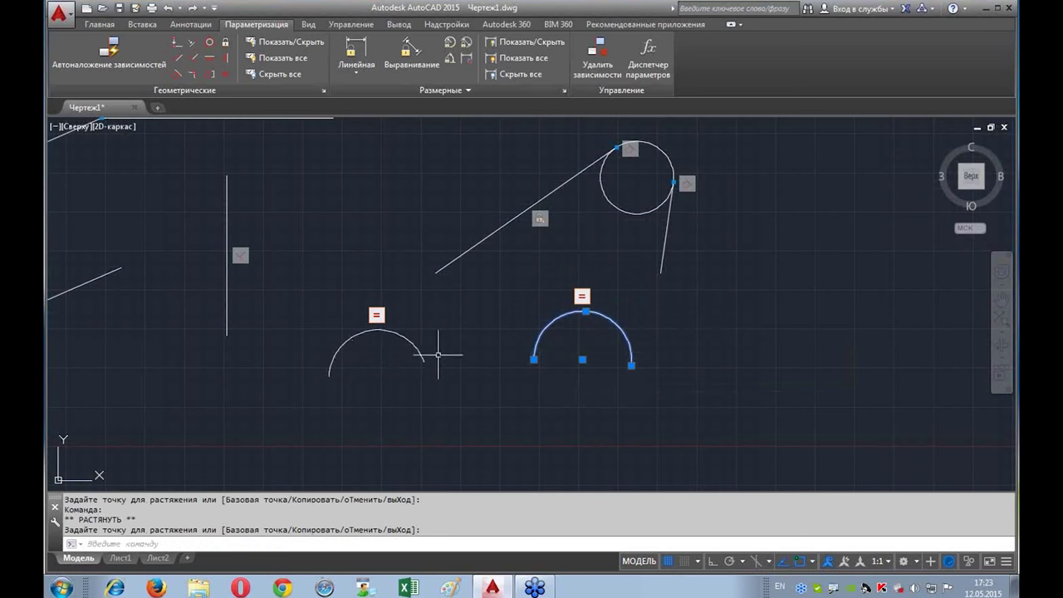
click(586, 311)
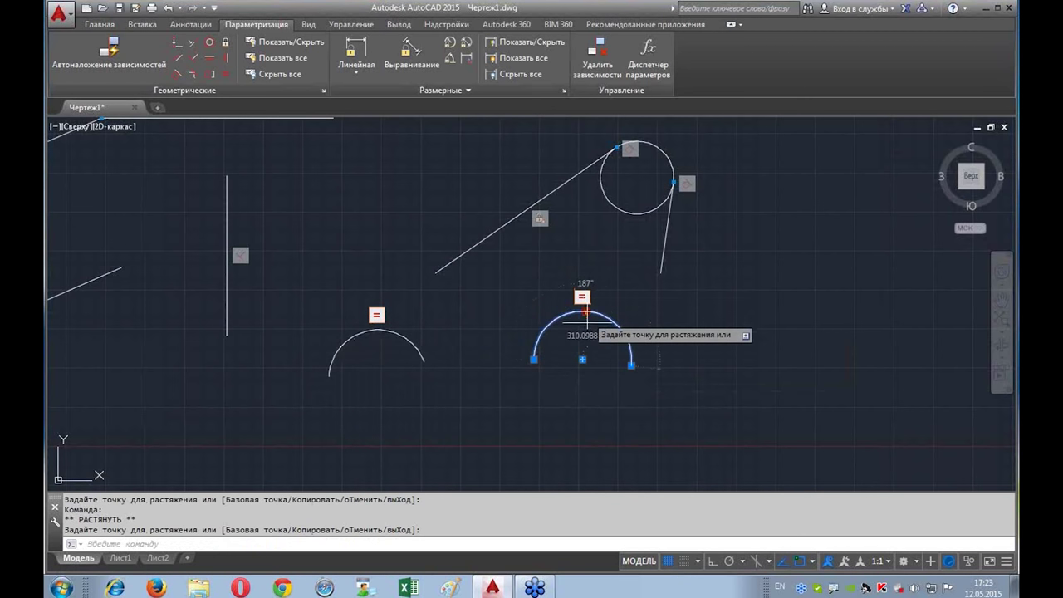
click(598, 309)
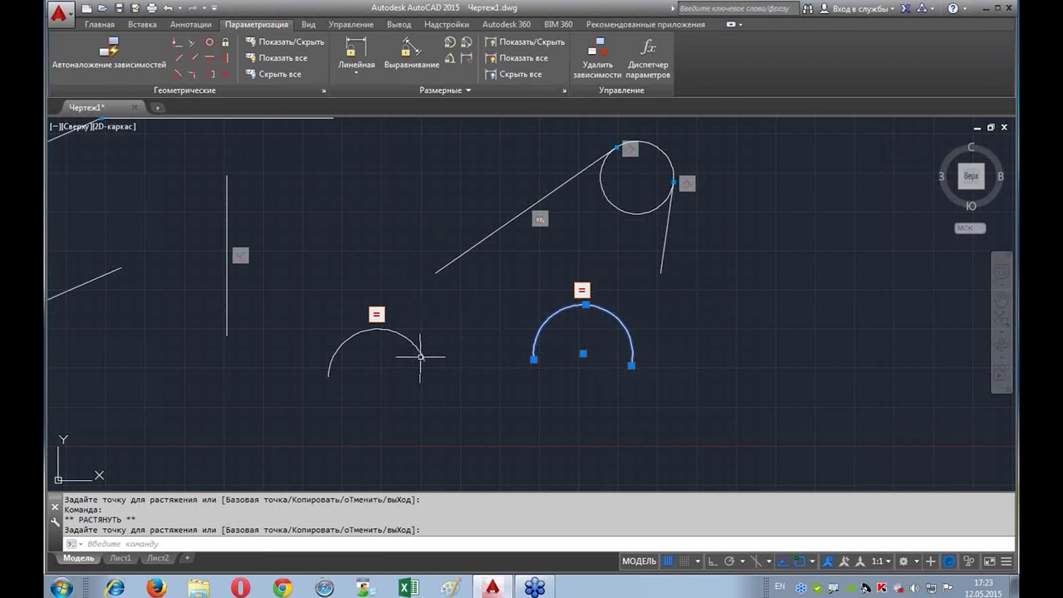
click(587, 306)
click(585, 320)
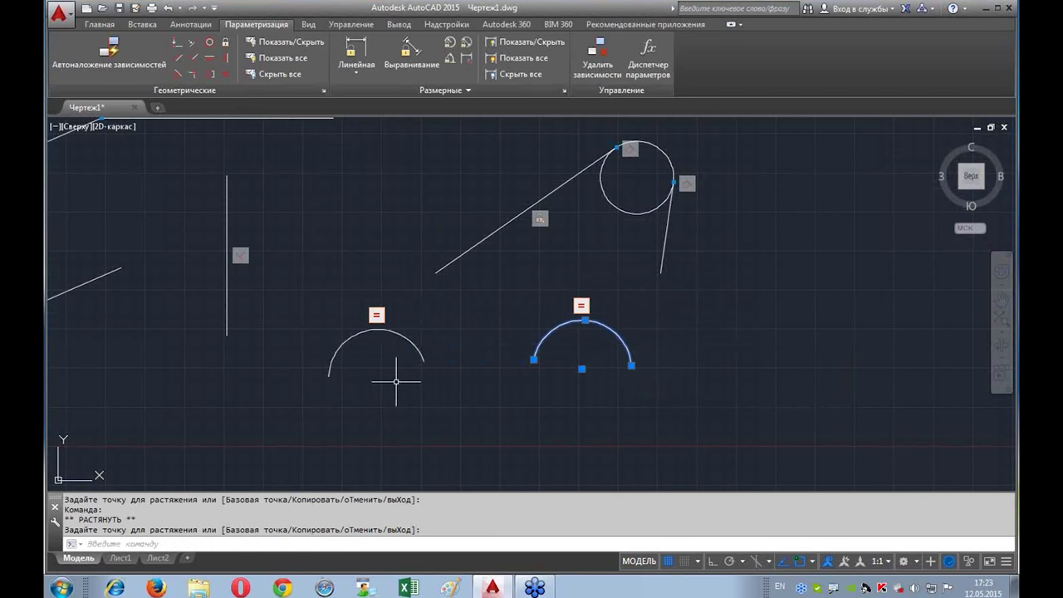
key(Escape)
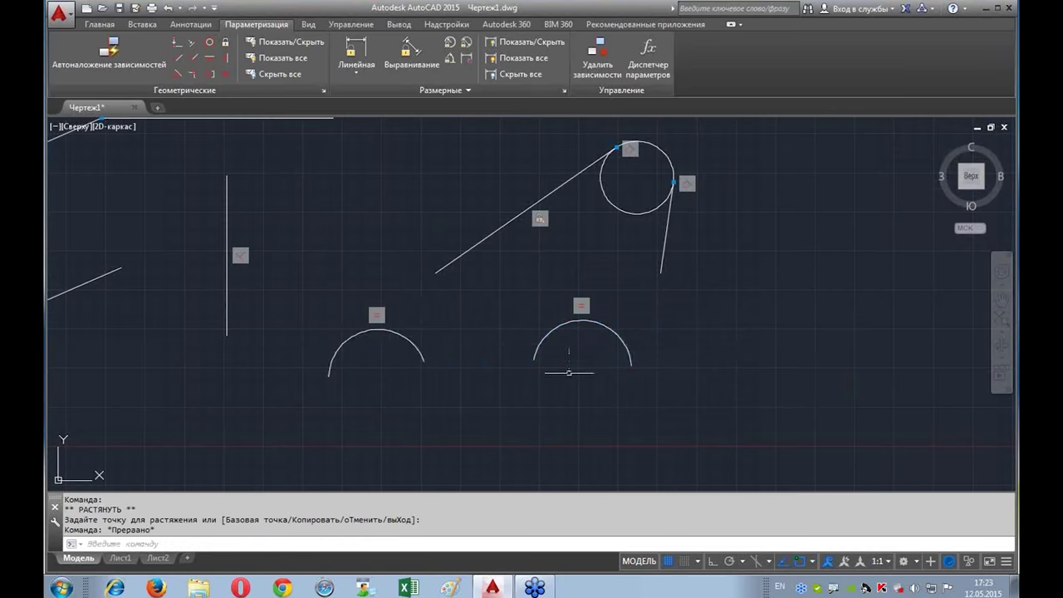
Step: Pan to the left-hand lines and bring up the context menu of the top line's horizontal constraint
scroll(555, 296, down, 2)
scroll(536, 363, up, 2)
middle_drag(382, 237, 419, 183)
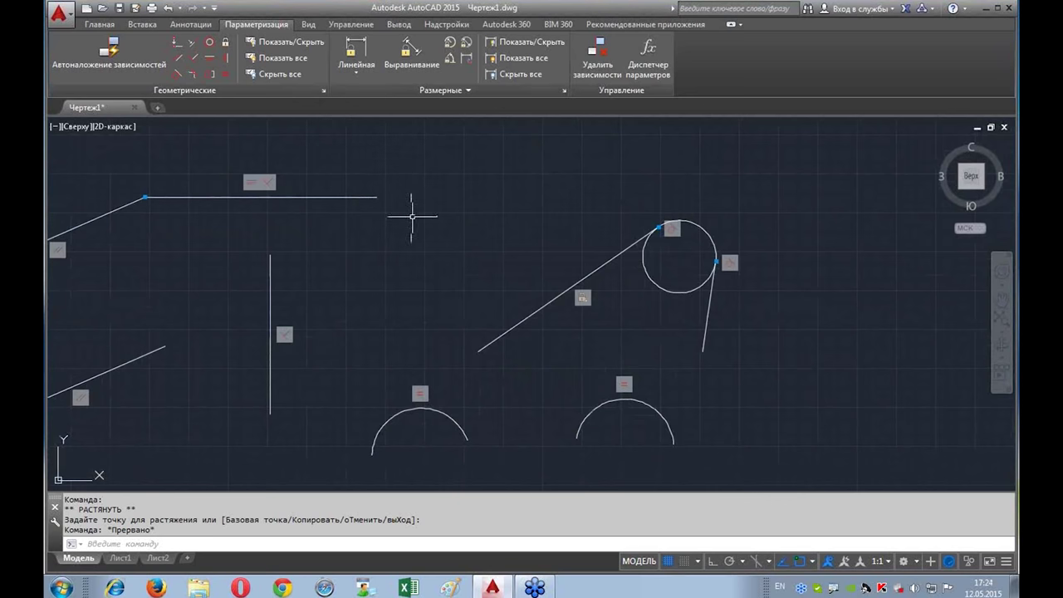
mouse_move(259, 182)
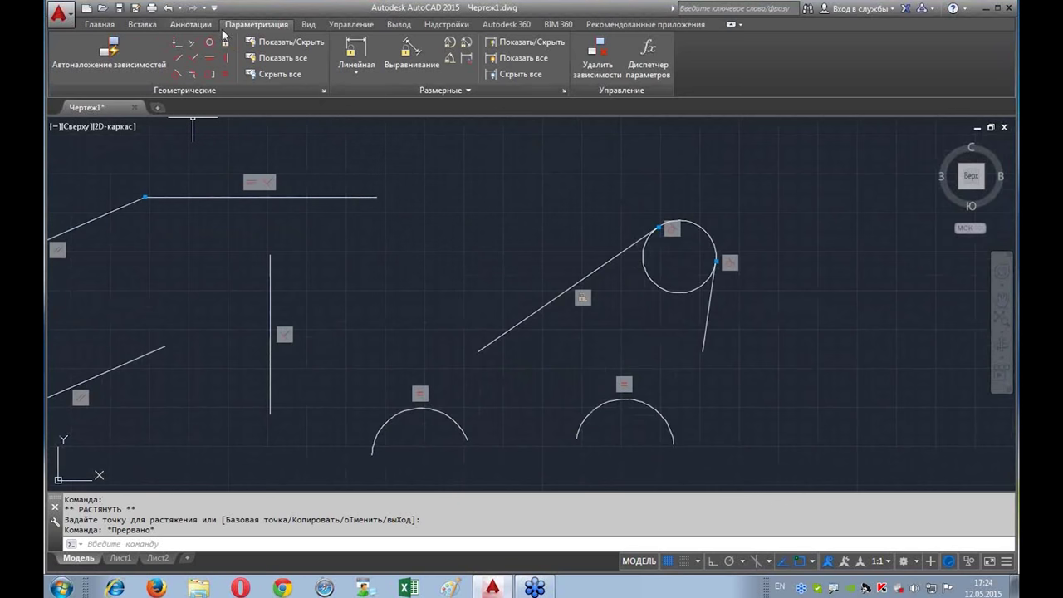
mouse_move(380, 308)
middle_down()
mouse_move(506, 260)
mouse_move(522, 318)
middle_up()
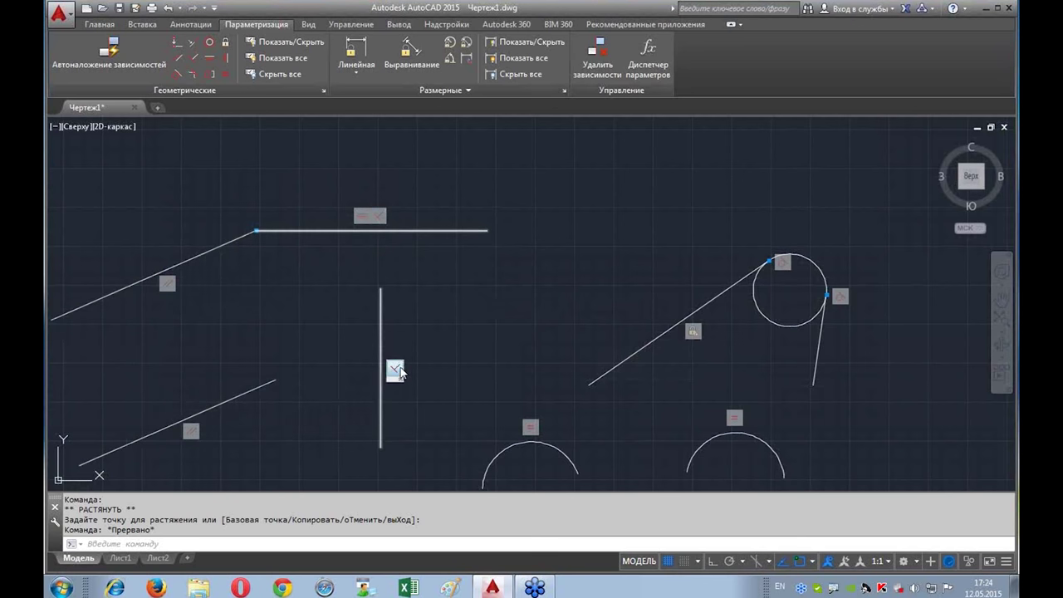
right_click(362, 216)
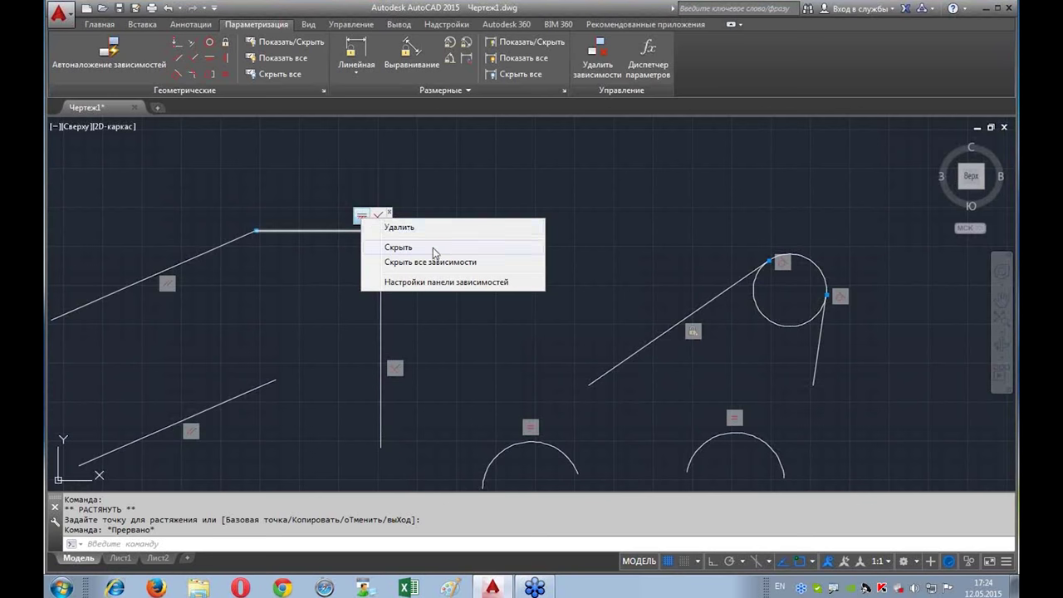
Step: Delete the horizontal constraint and drag the top line's right end lower so it slopes downward
click(434, 227)
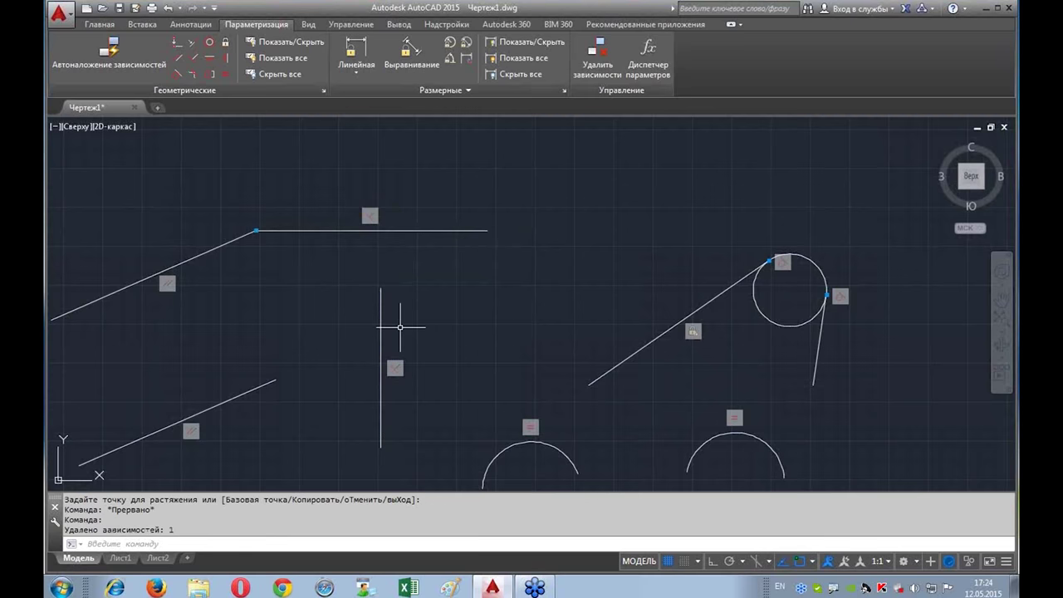
click(439, 230)
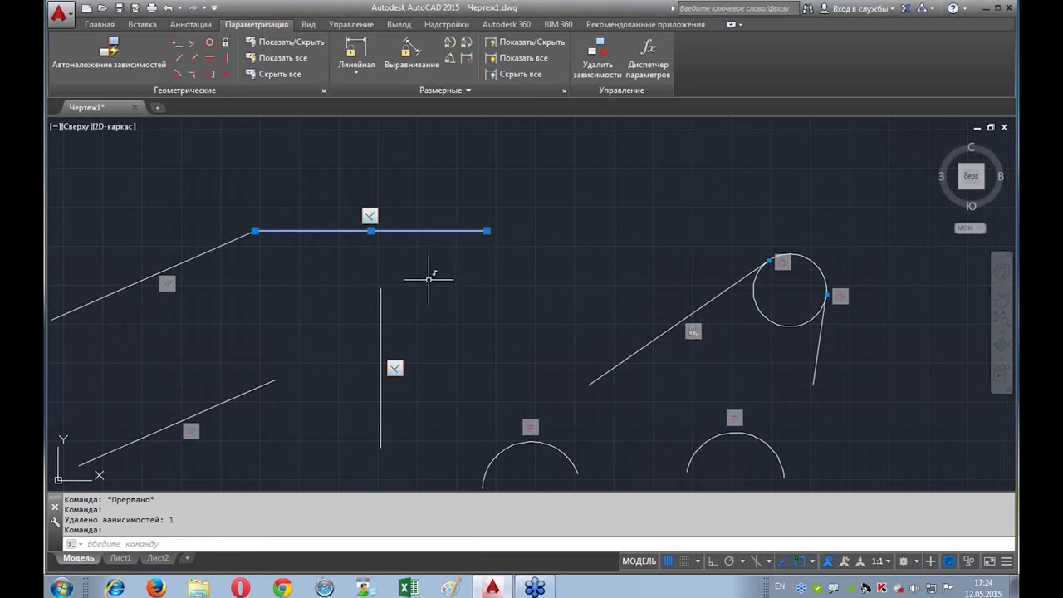
click(486, 230)
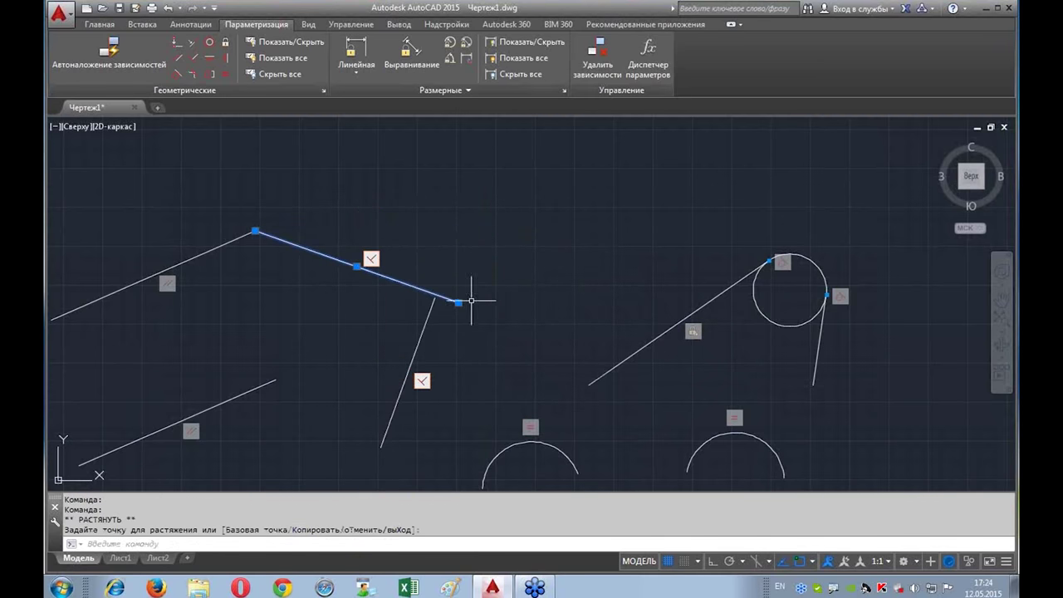
click(491, 218)
click(496, 208)
click(475, 294)
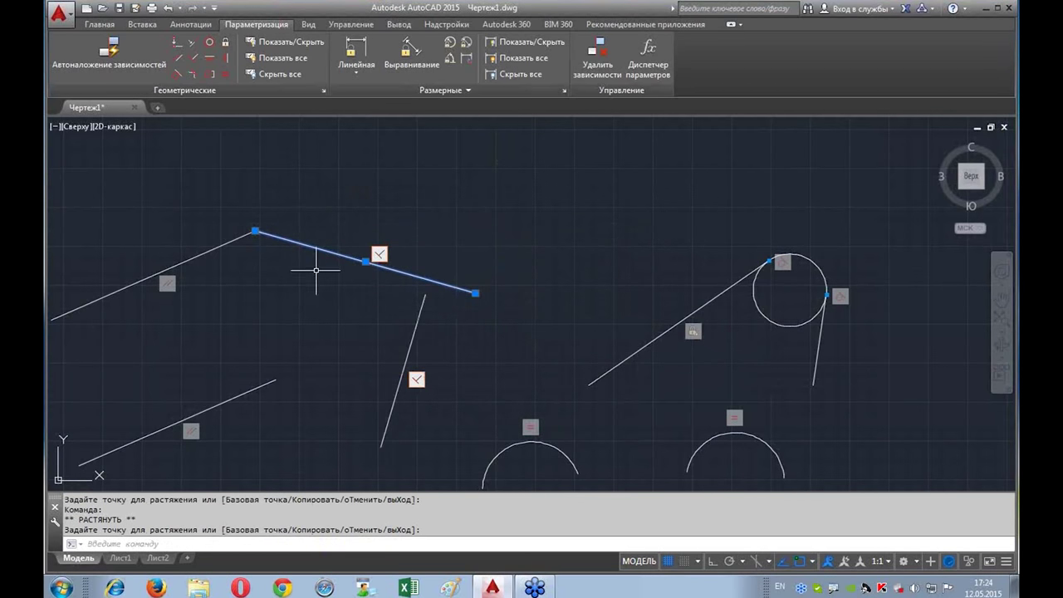
key(Escape)
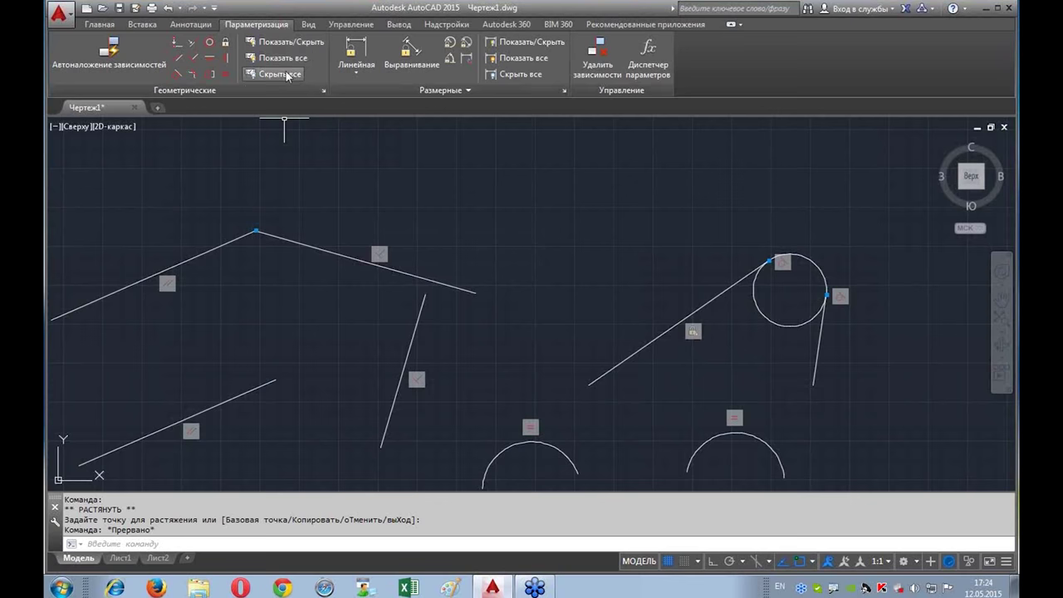
scroll(470, 290, down, 2)
middle_drag(470, 291, 464, 267)
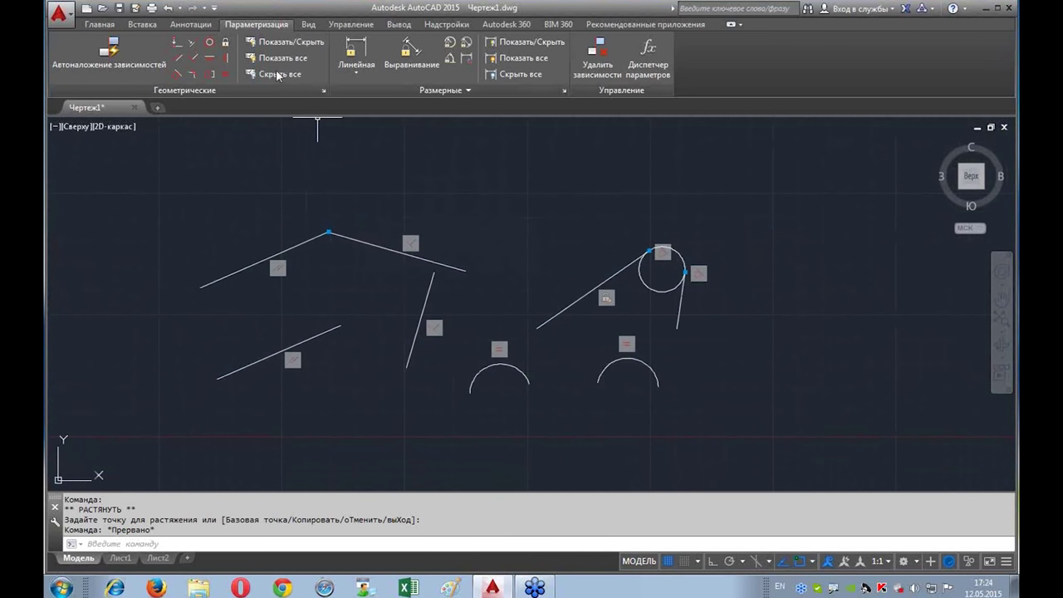
scroll(515, 272, up, 2)
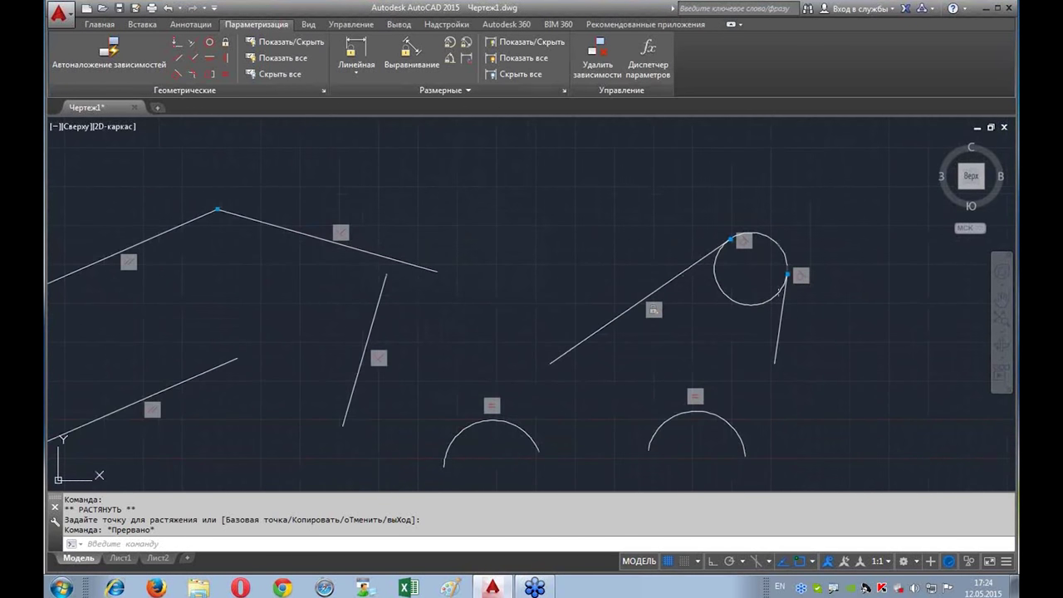
click(277, 75)
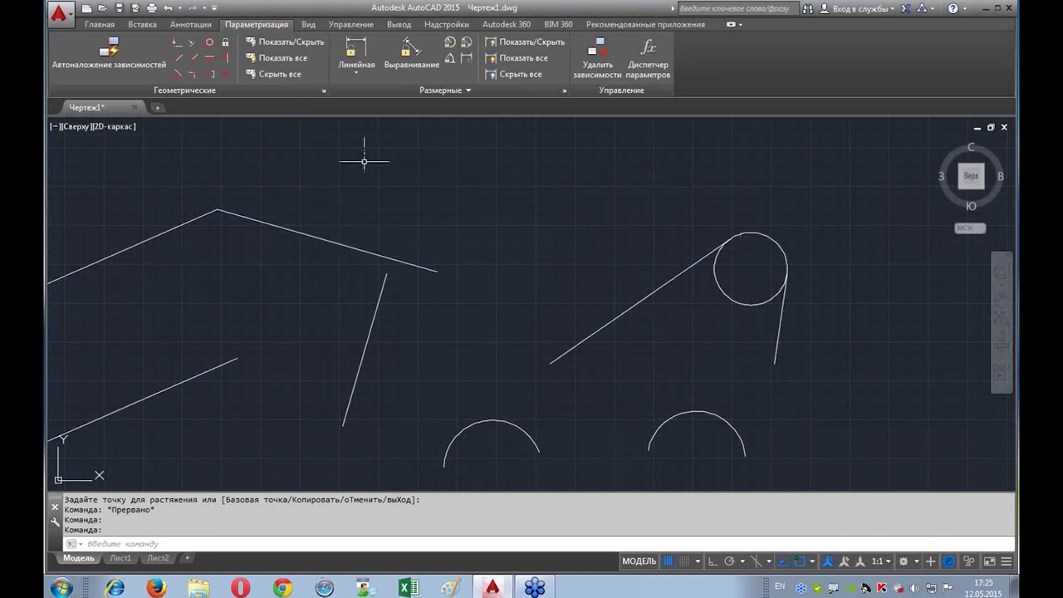
click(275, 60)
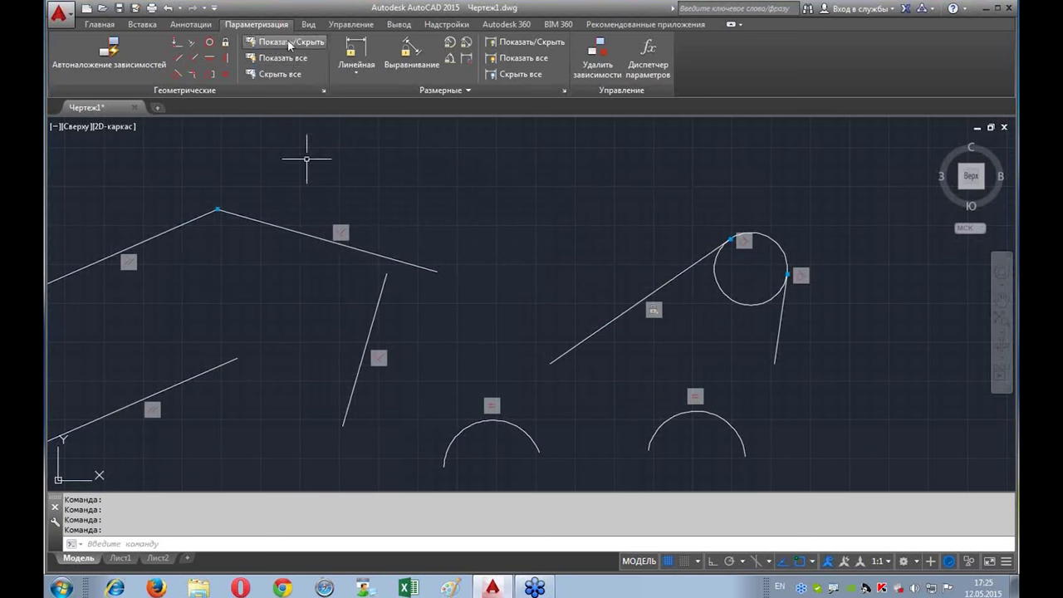
click(231, 181)
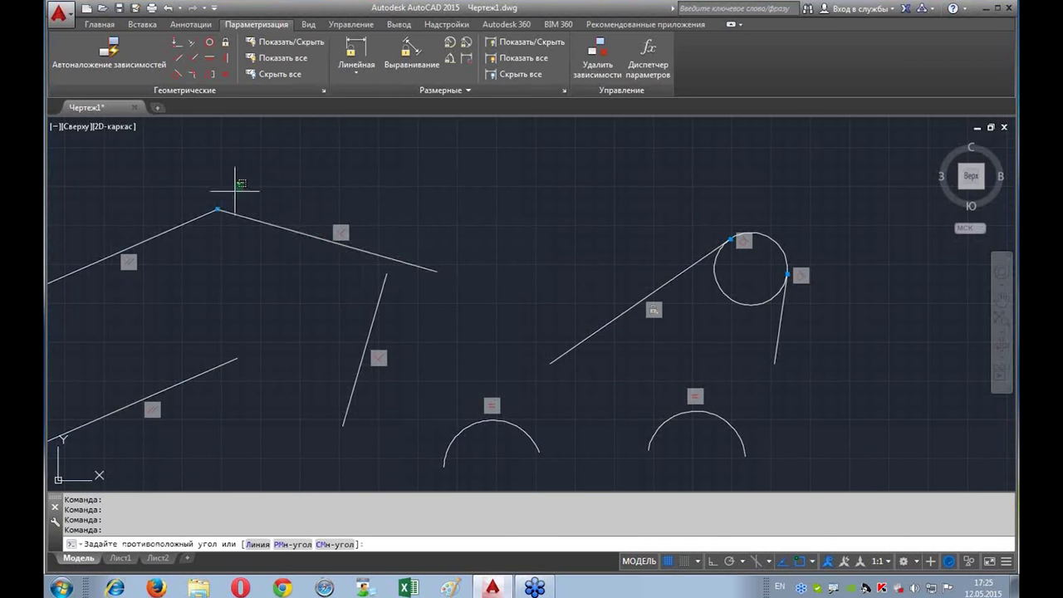
click(187, 240)
click(282, 41)
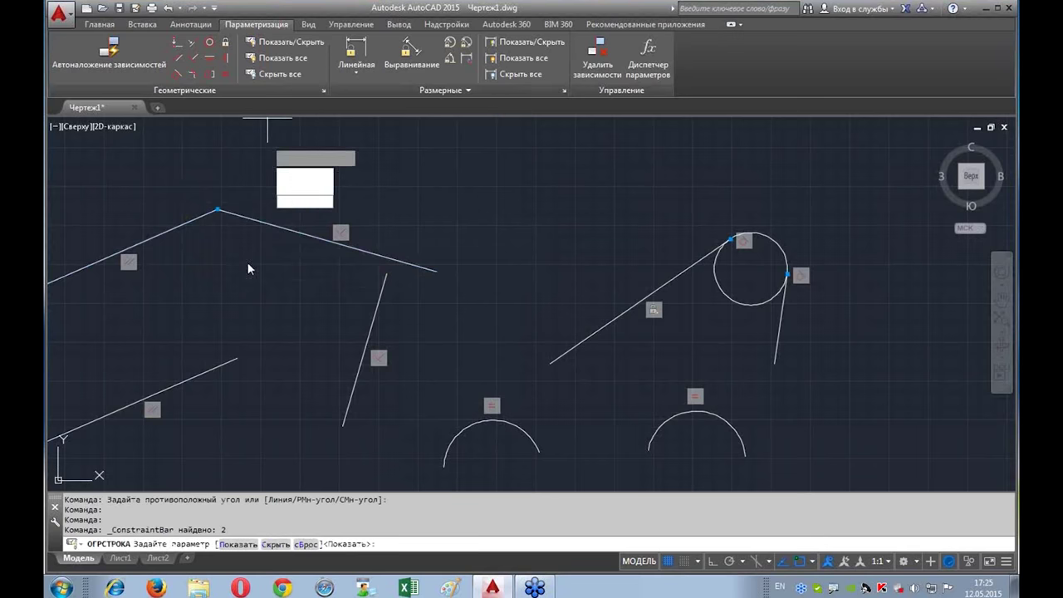
click(303, 175)
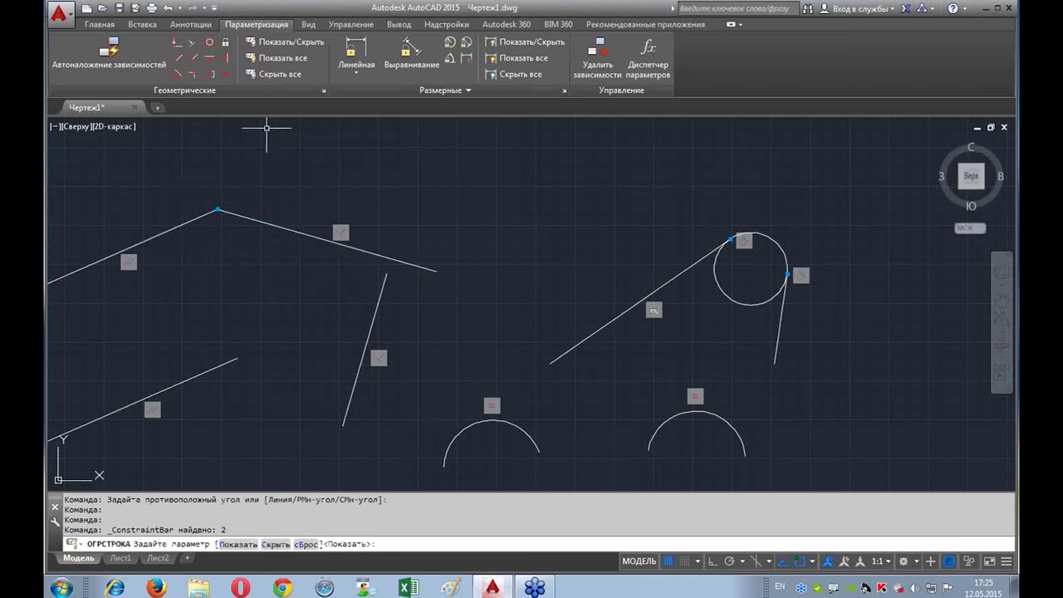
click(249, 186)
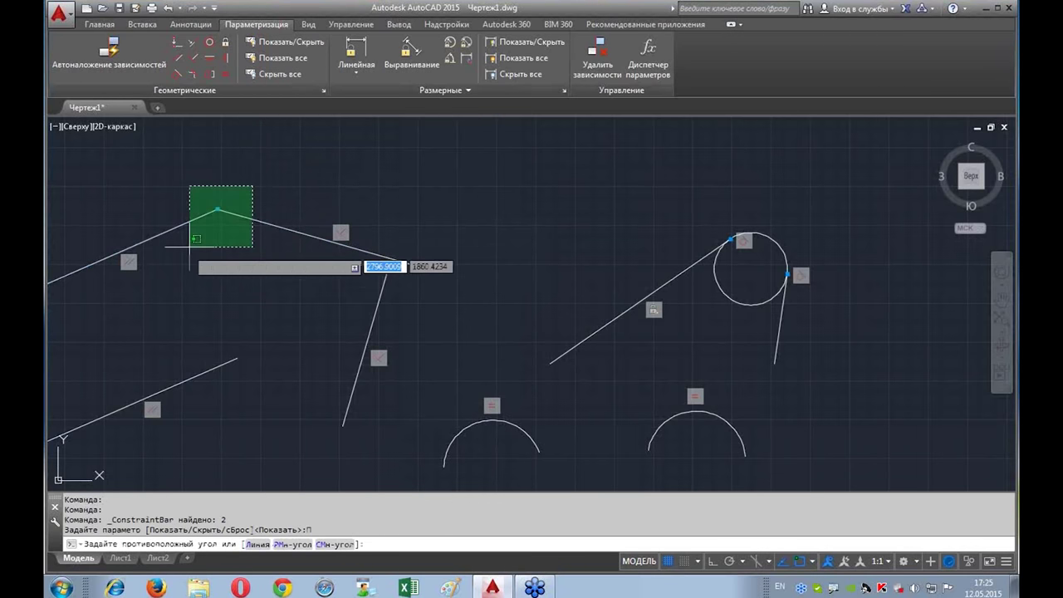
click(190, 244)
click(278, 42)
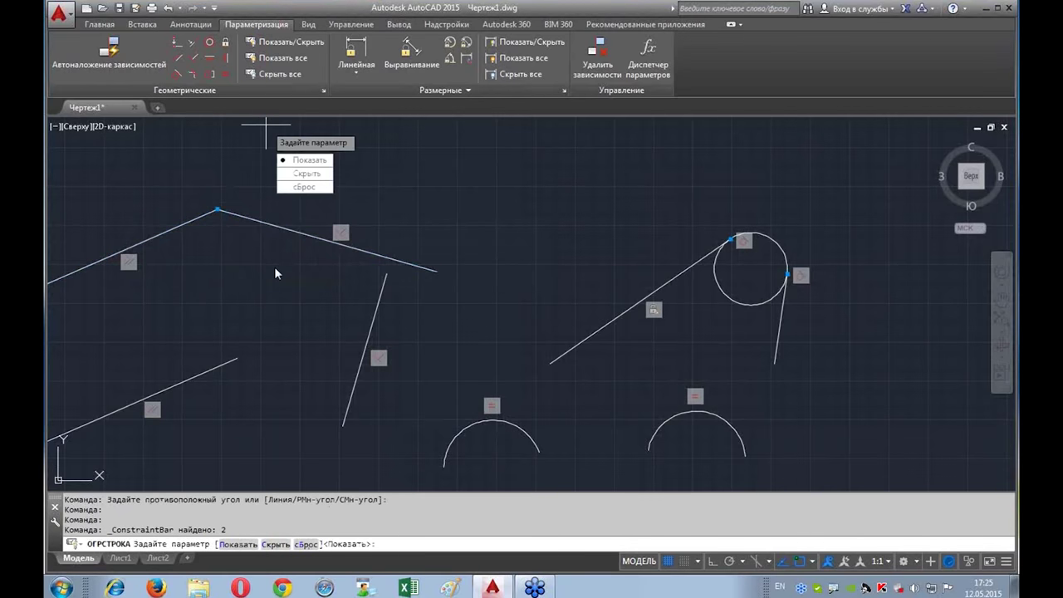
click(290, 177)
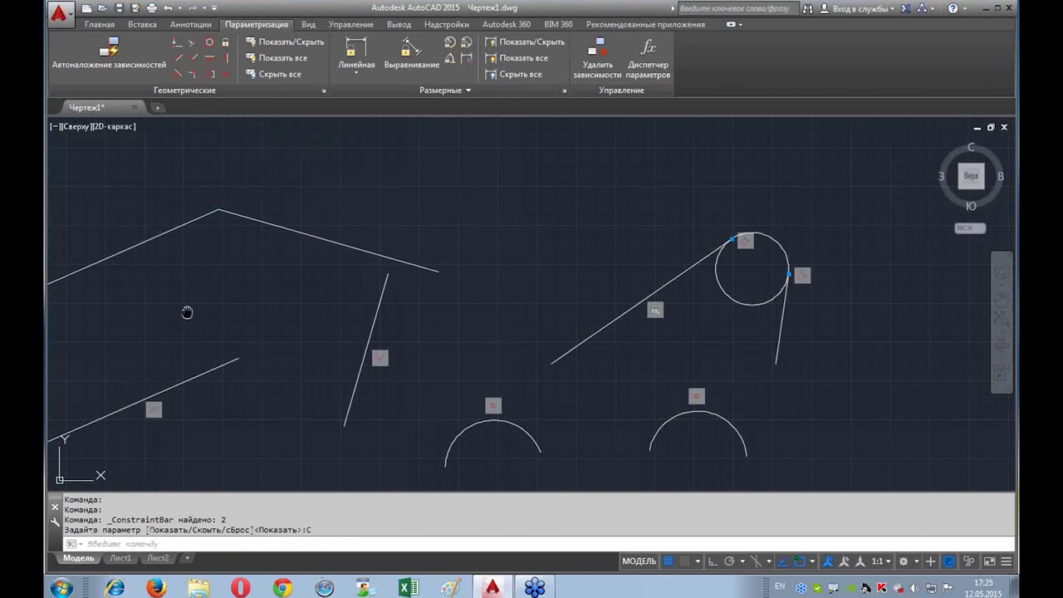
middle_drag(185, 309, 372, 309)
click(449, 237)
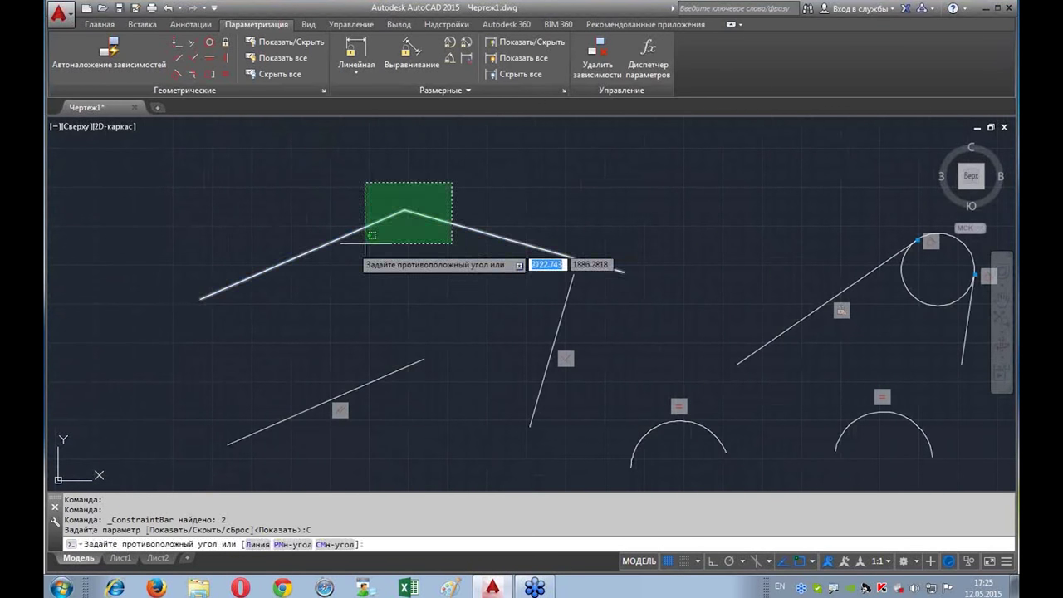
click(361, 183)
click(282, 41)
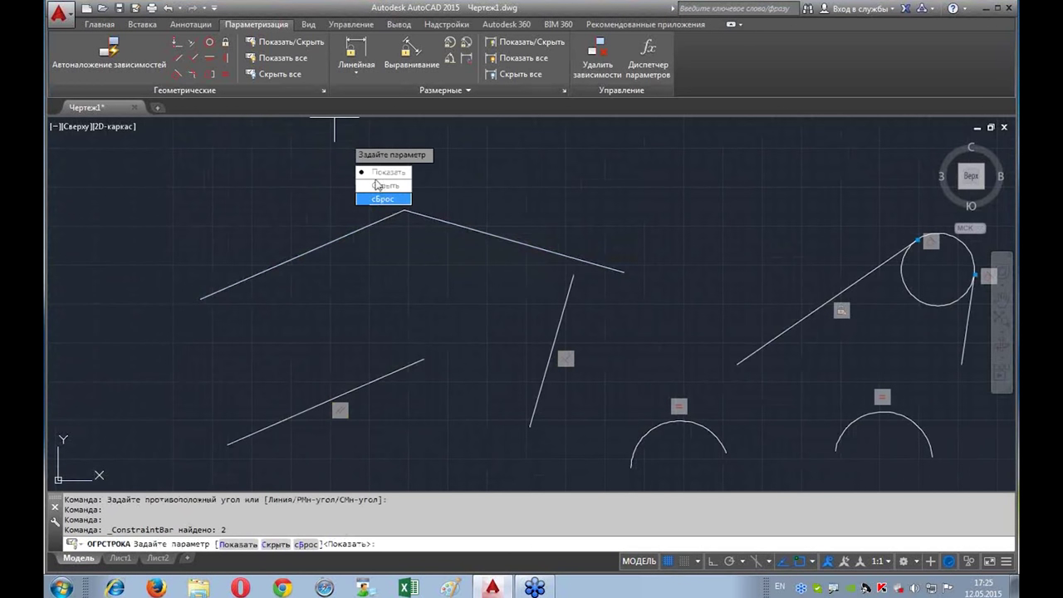
text(П)
key(Return)
scroll(291, 253, down, 2)
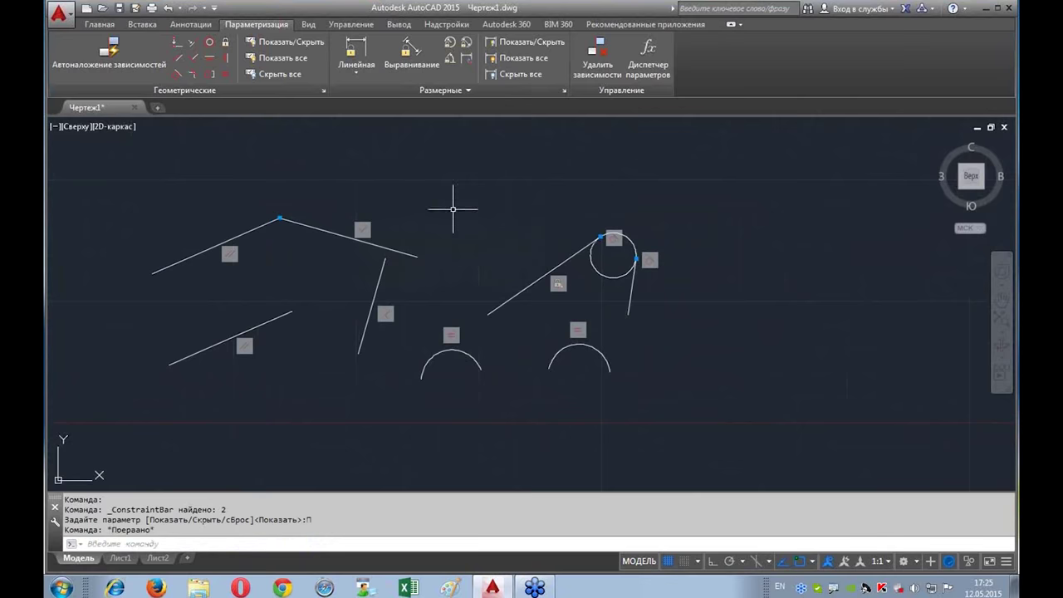
middle_drag(451, 209, 434, 220)
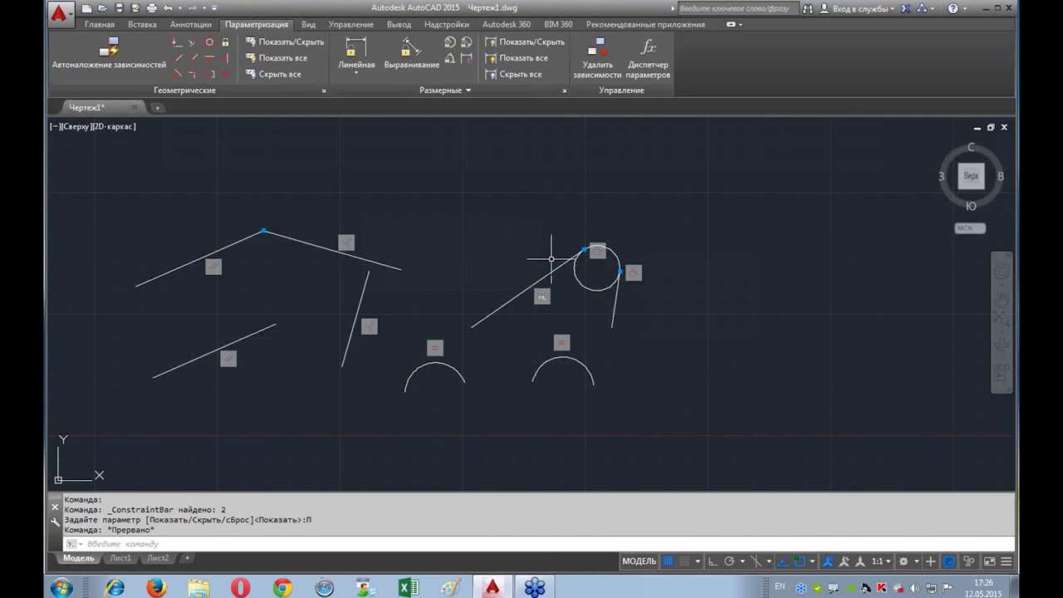
Step: Draw a large circle in empty space and a smaller circle to its right
scroll(449, 156, up, 2)
middle_drag(446, 155, 451, 260)
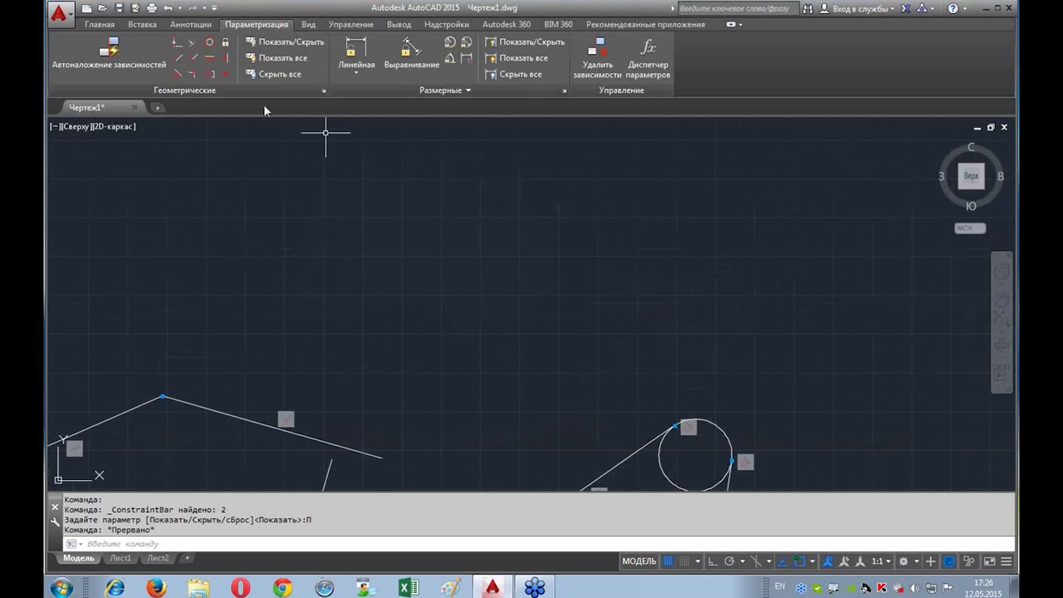
click(100, 24)
click(148, 50)
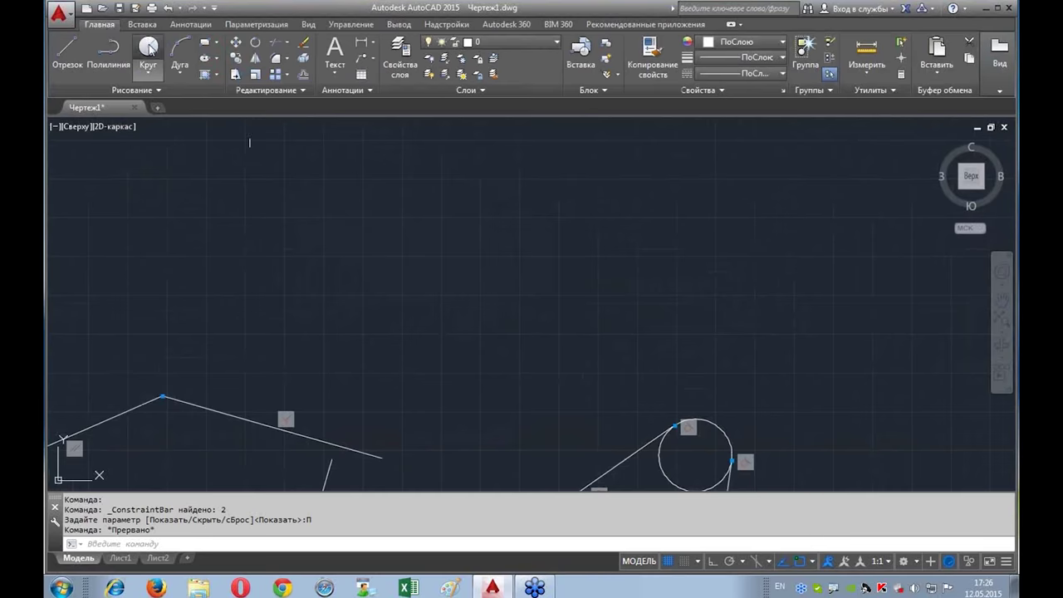
click(354, 280)
click(380, 237)
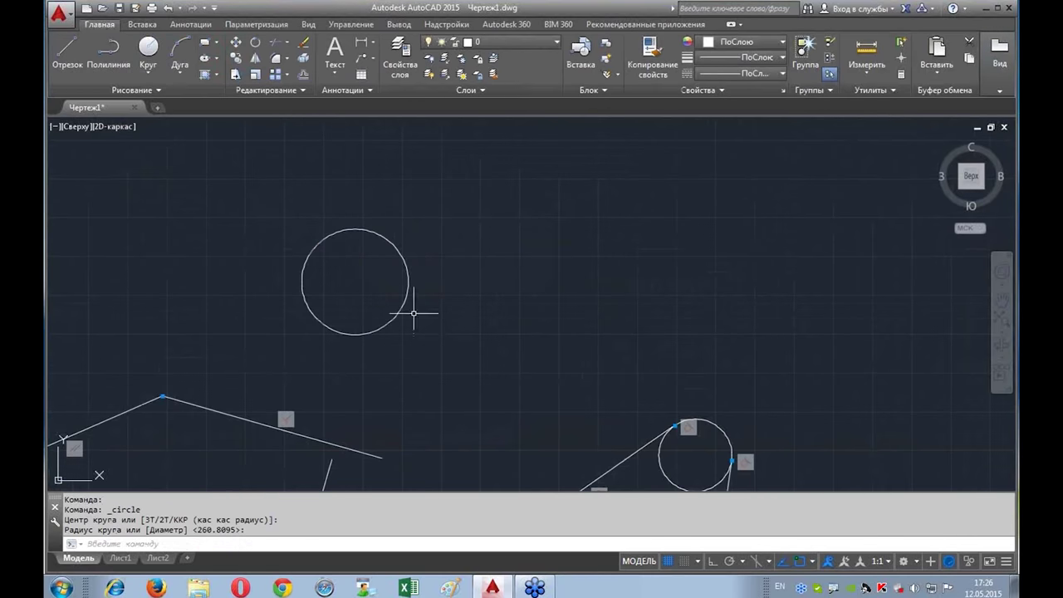
click(148, 50)
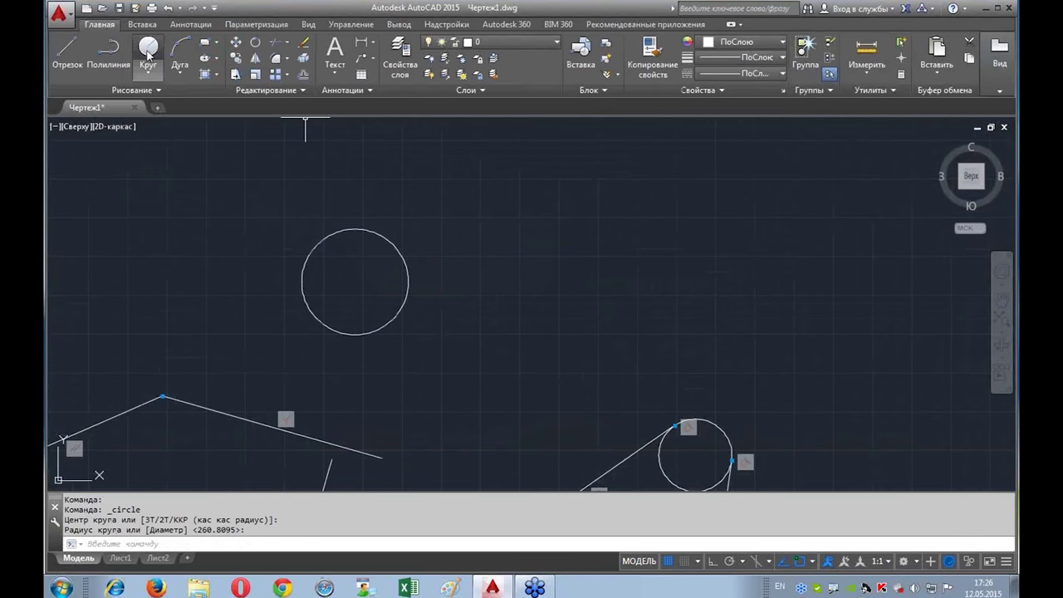
click(573, 287)
click(552, 264)
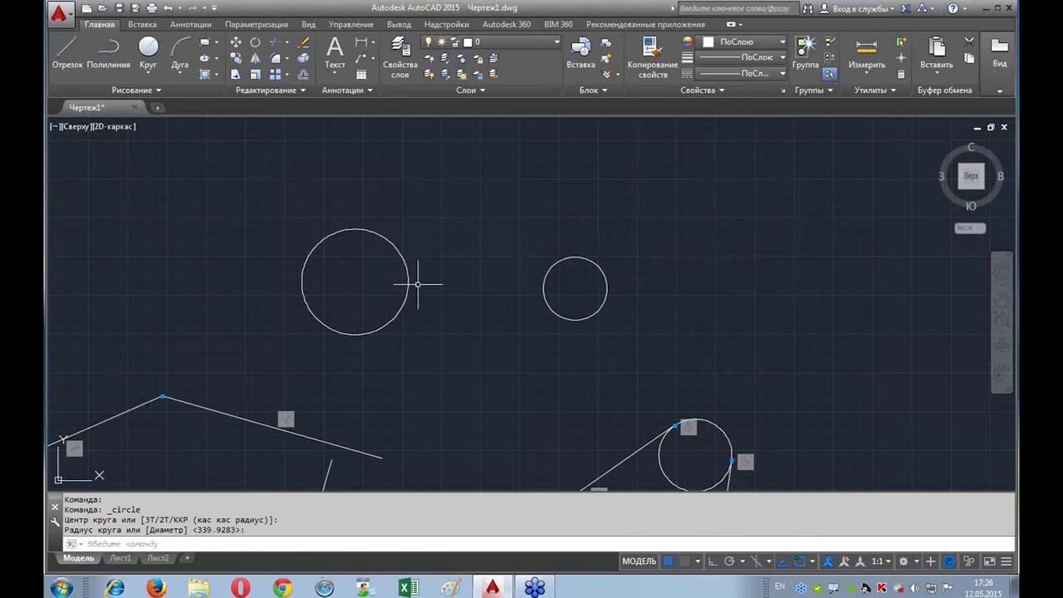
Step: Draw one slanted line above both circles and another slanted line below them
middle_drag(446, 283, 540, 257)
scroll(526, 287, up, 2)
scroll(507, 250, down, 2)
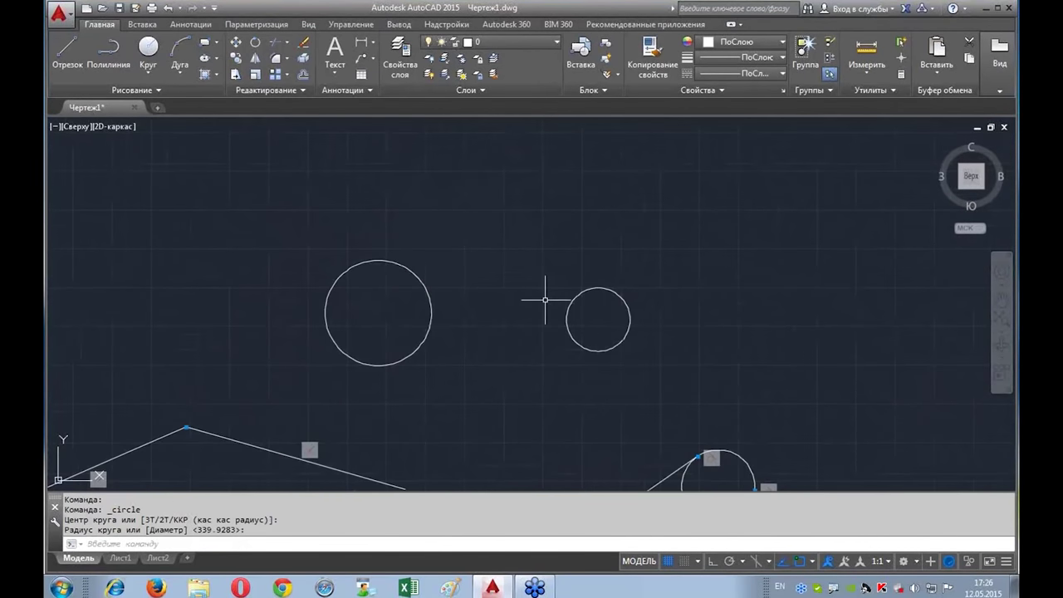
scroll(503, 280, up, 2)
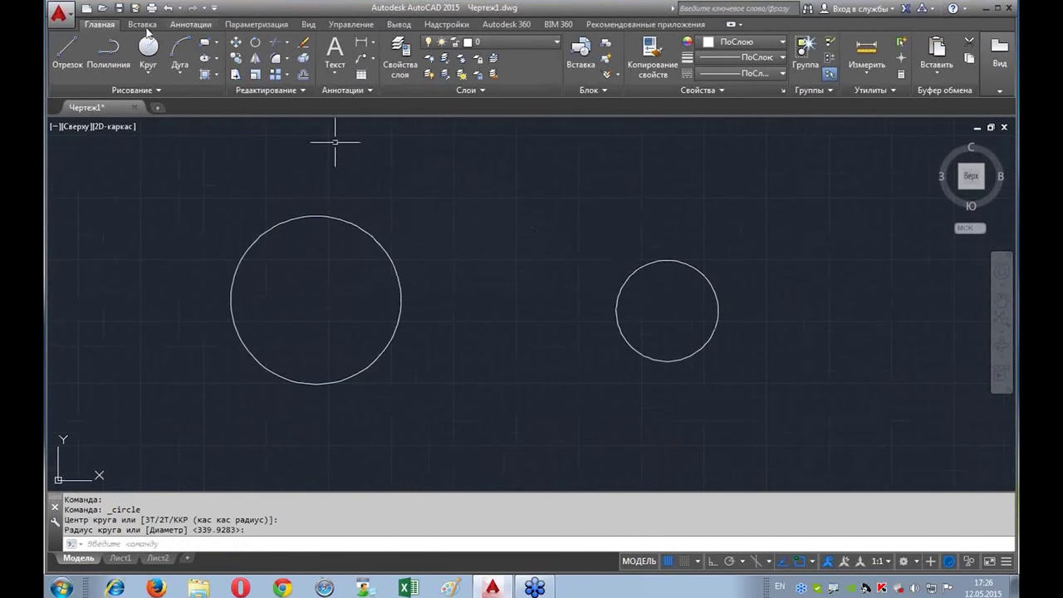
click(68, 52)
click(385, 173)
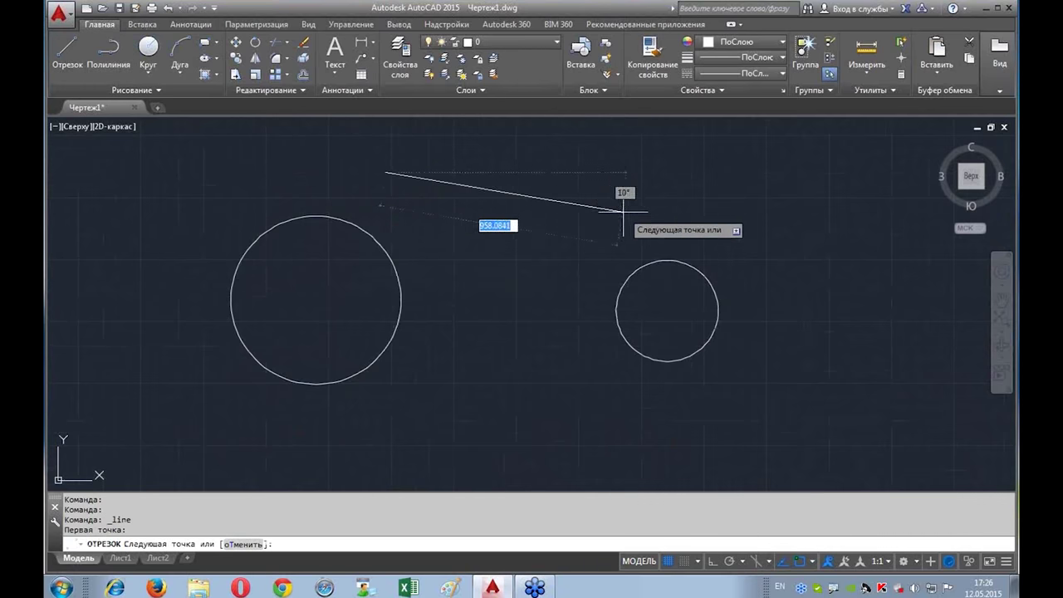
click(633, 223)
key(Return)
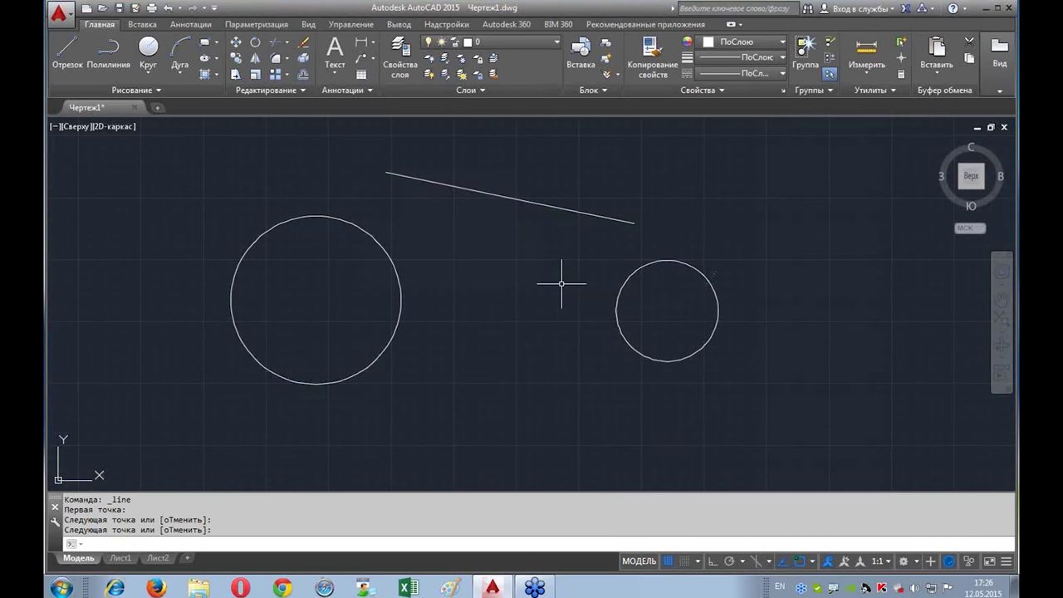
click(68, 52)
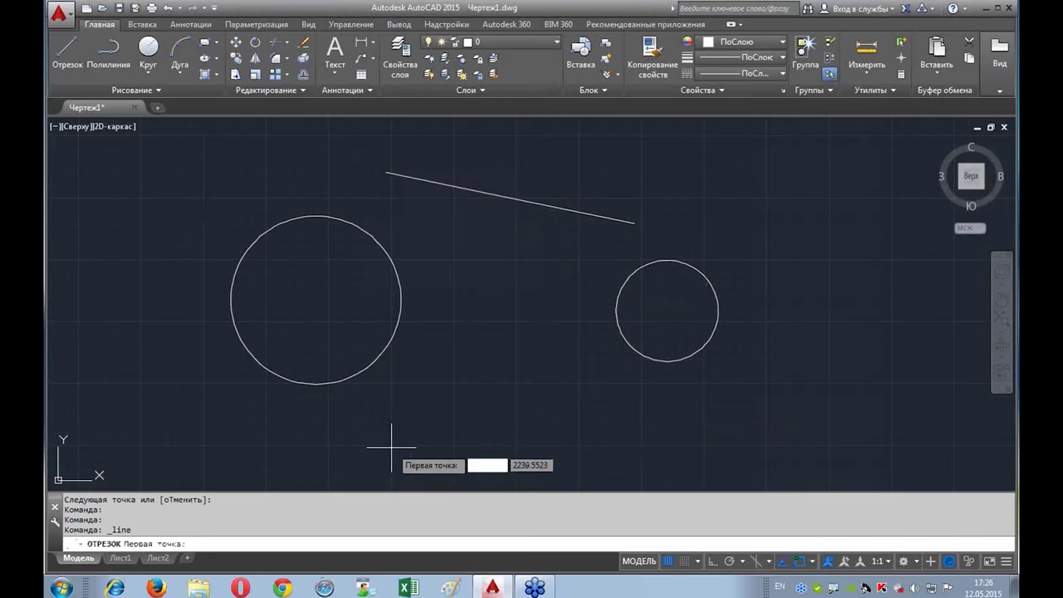
click(387, 447)
click(647, 407)
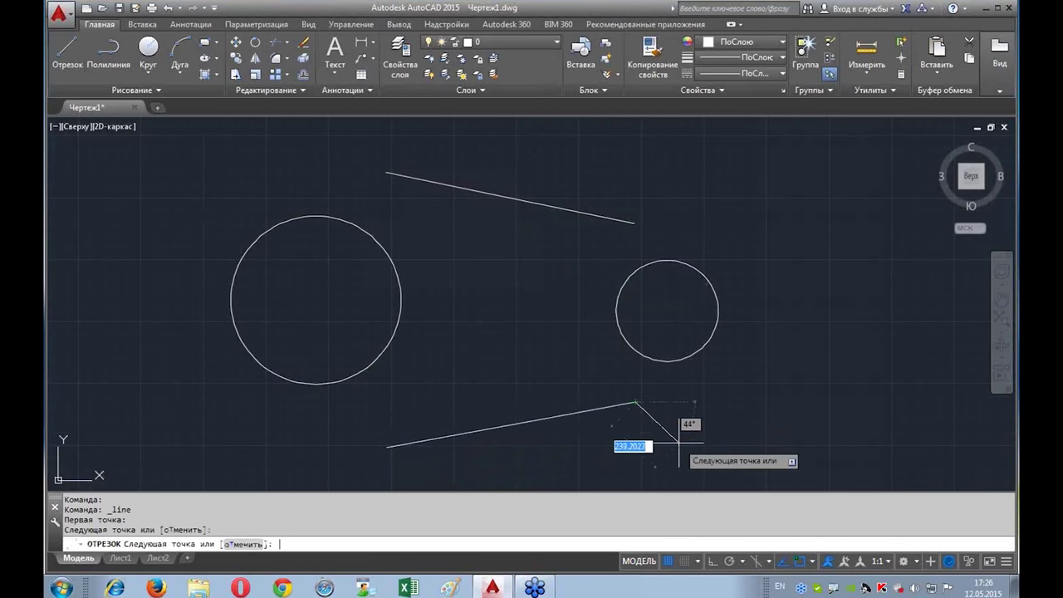
key(Return)
Step: Check the upper line by selecting it, then pan to show the older geometry below
middle_drag(525, 317, 512, 312)
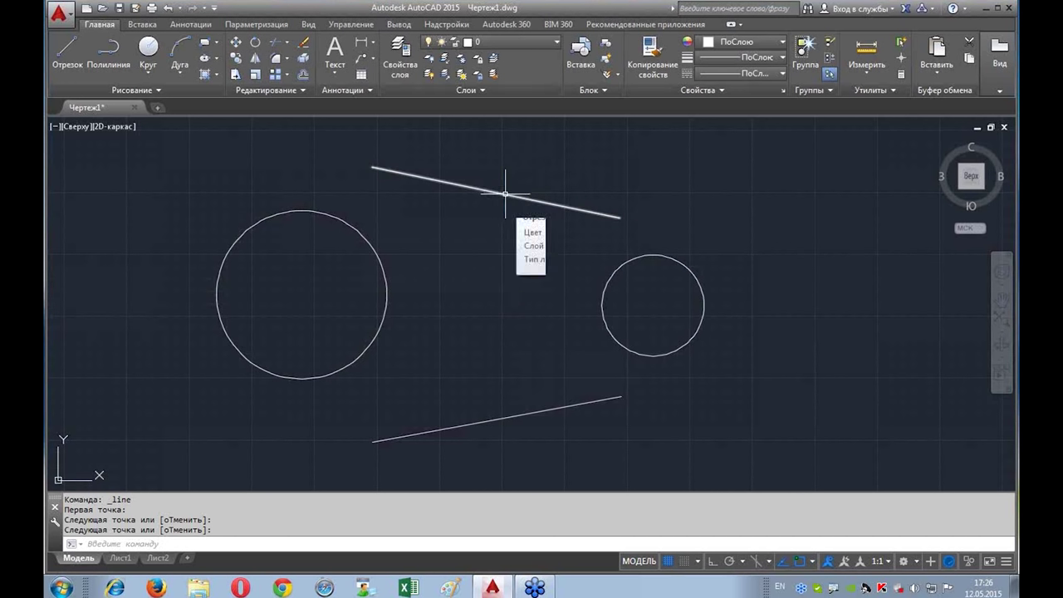
click(505, 194)
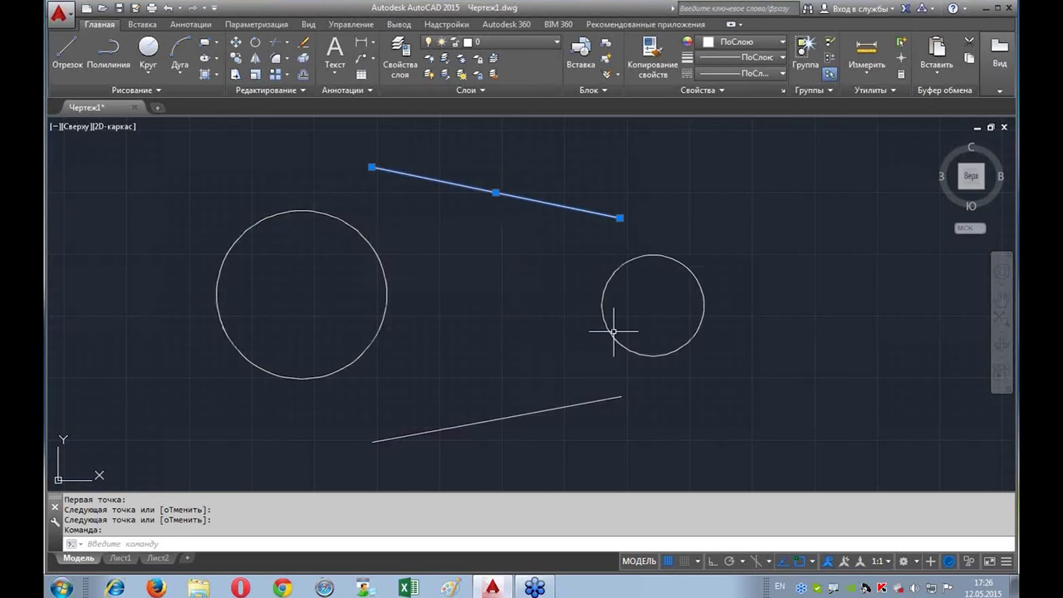
key(Escape)
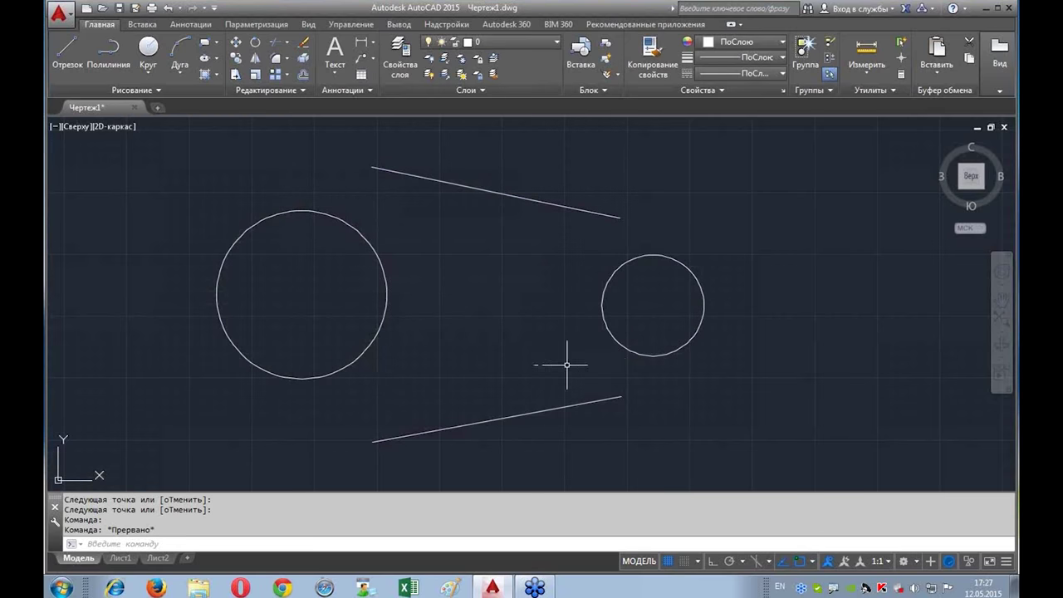
scroll(681, 378, down, 2)
middle_drag(689, 380, 408, 356)
scroll(382, 356, up, 2)
scroll(366, 350, down, 2)
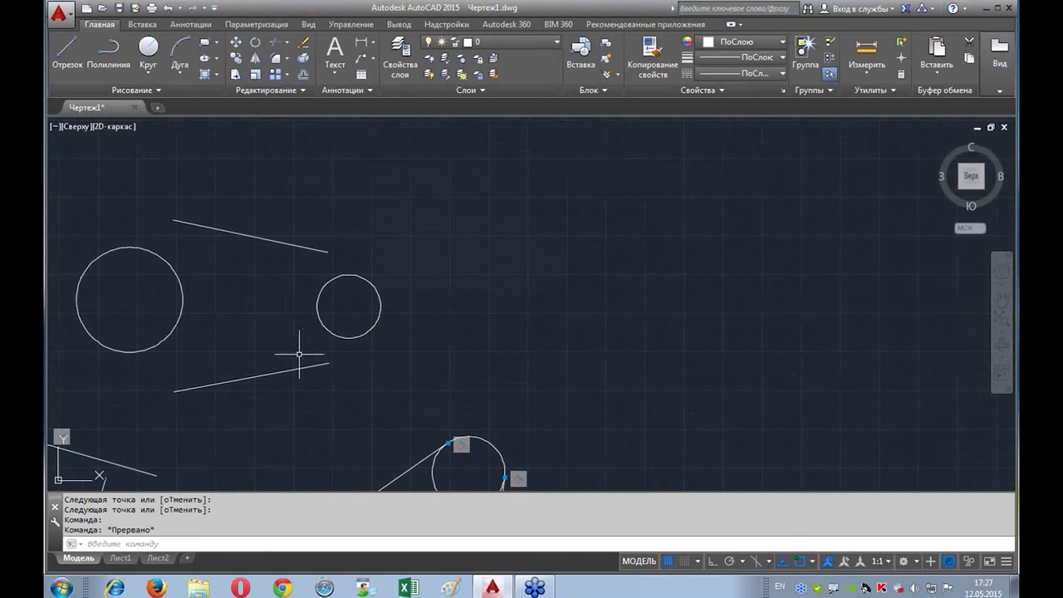
Step: With Ortho on, draw a horizontal centre line to the right
click(707, 561)
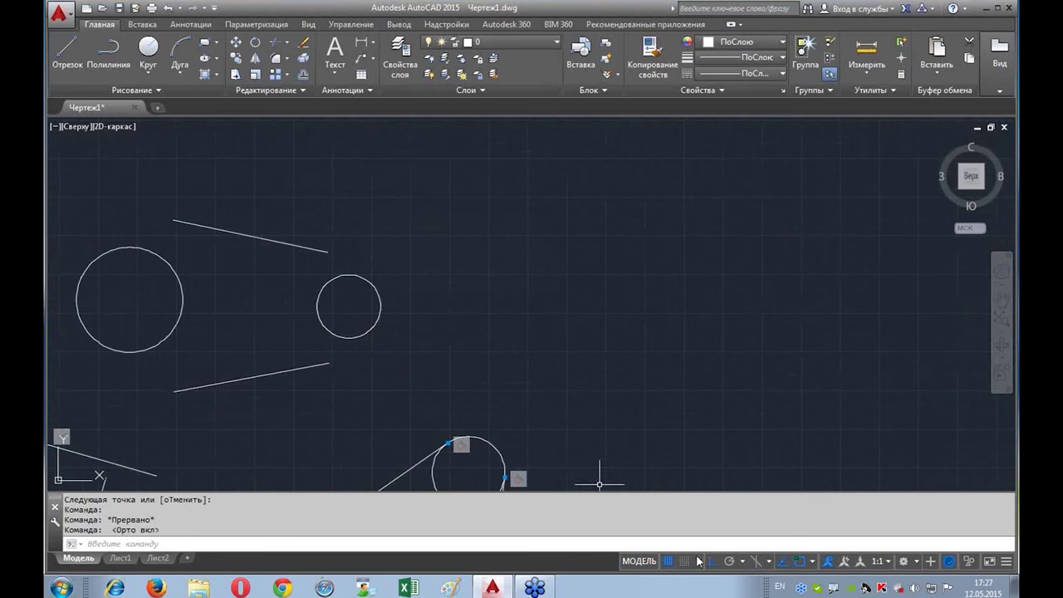
click(68, 52)
click(500, 305)
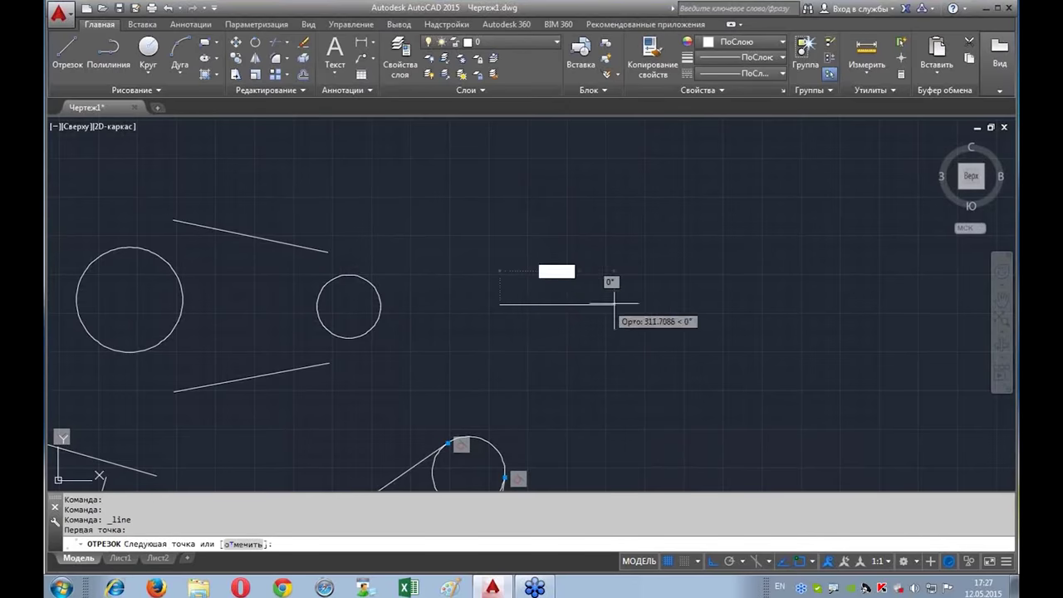
click(729, 305)
key(Return)
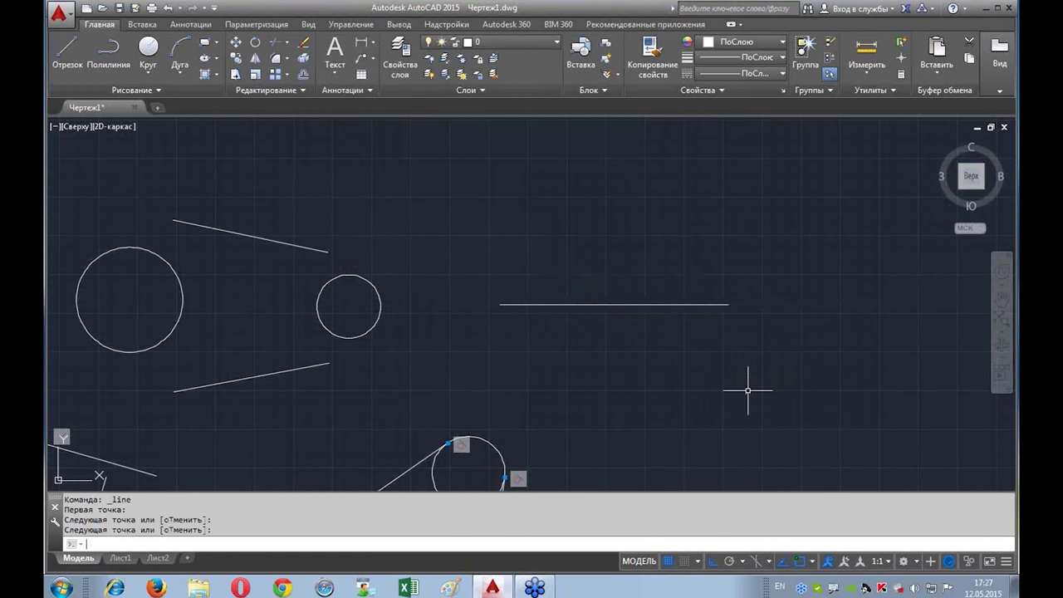
Step: Centre a large circle on the line's left end and a small circle on its right end
click(148, 47)
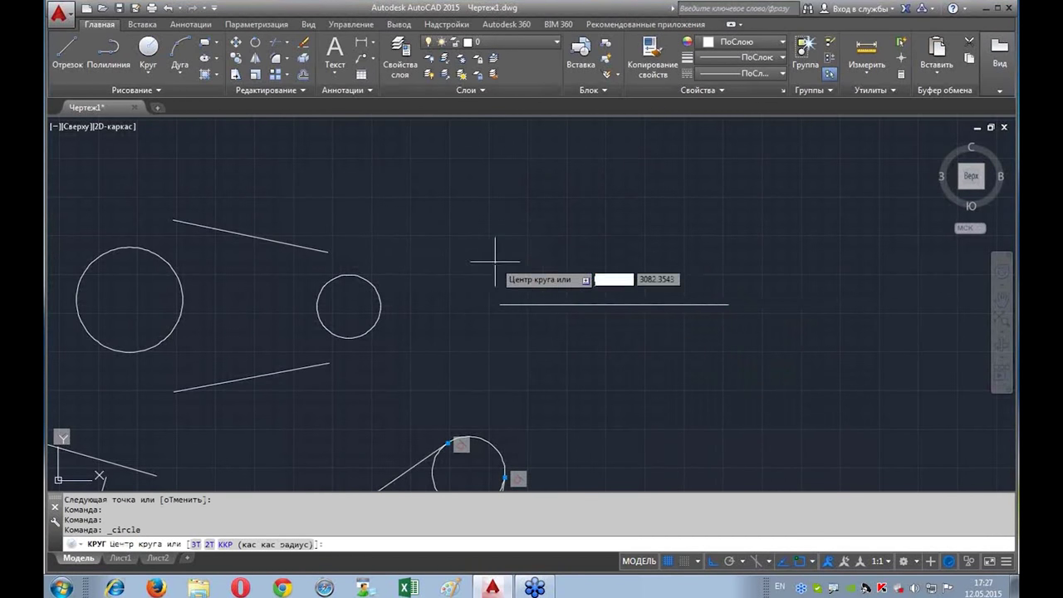
click(500, 305)
click(480, 251)
click(148, 47)
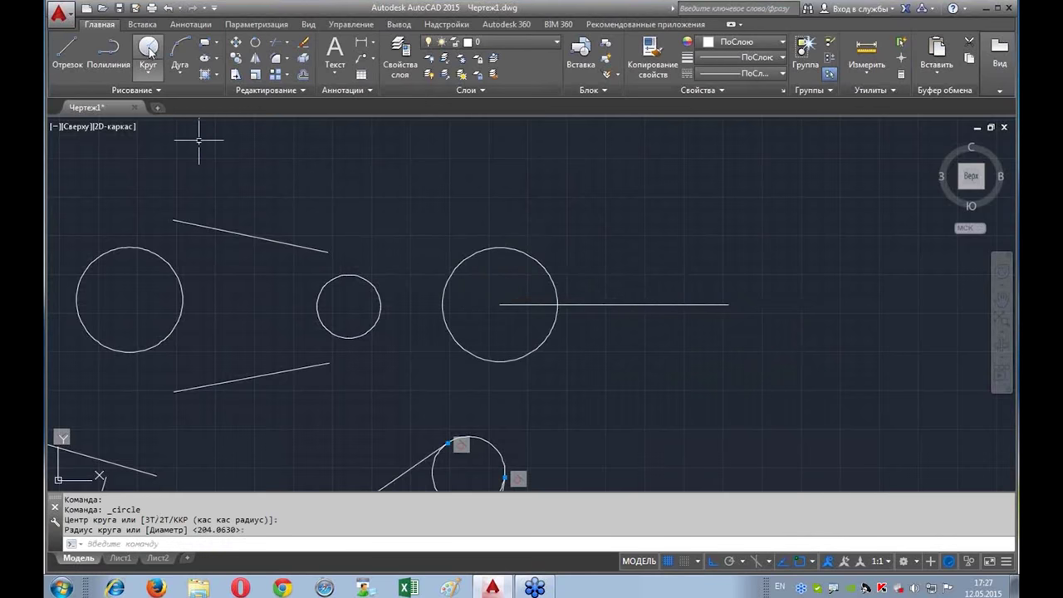
click(728, 305)
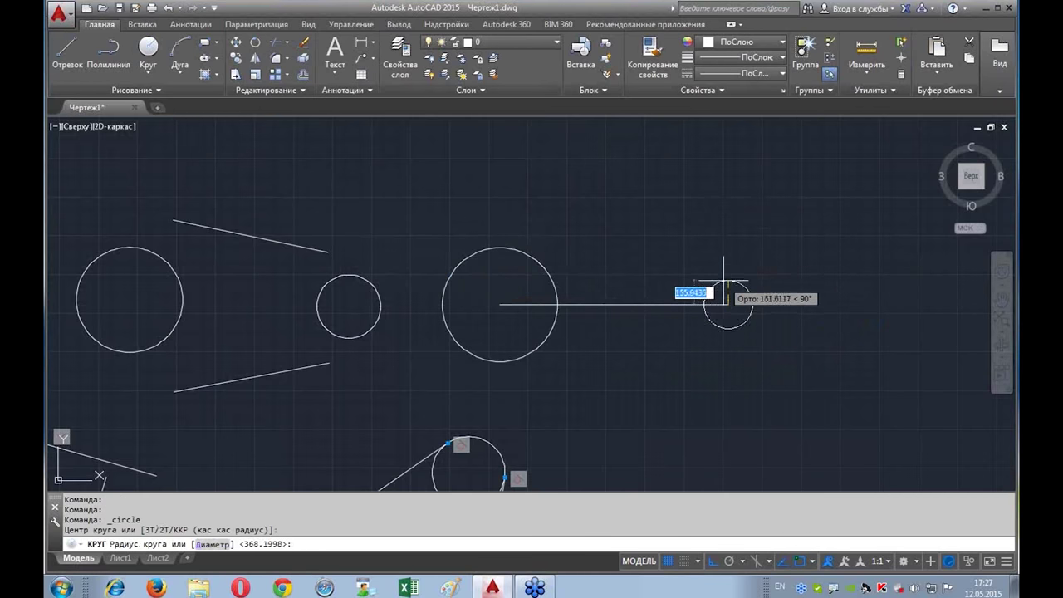
click(726, 279)
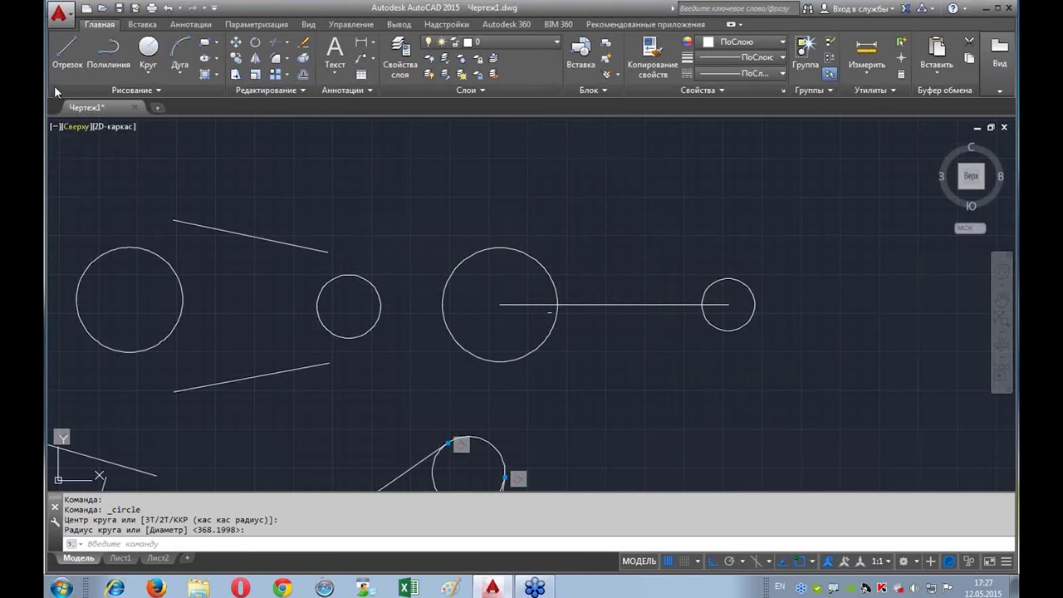
Step: Draw an upper line tangent to the large and small circles using the Tangent snap
click(66, 50)
shift+right_click(579, 223)
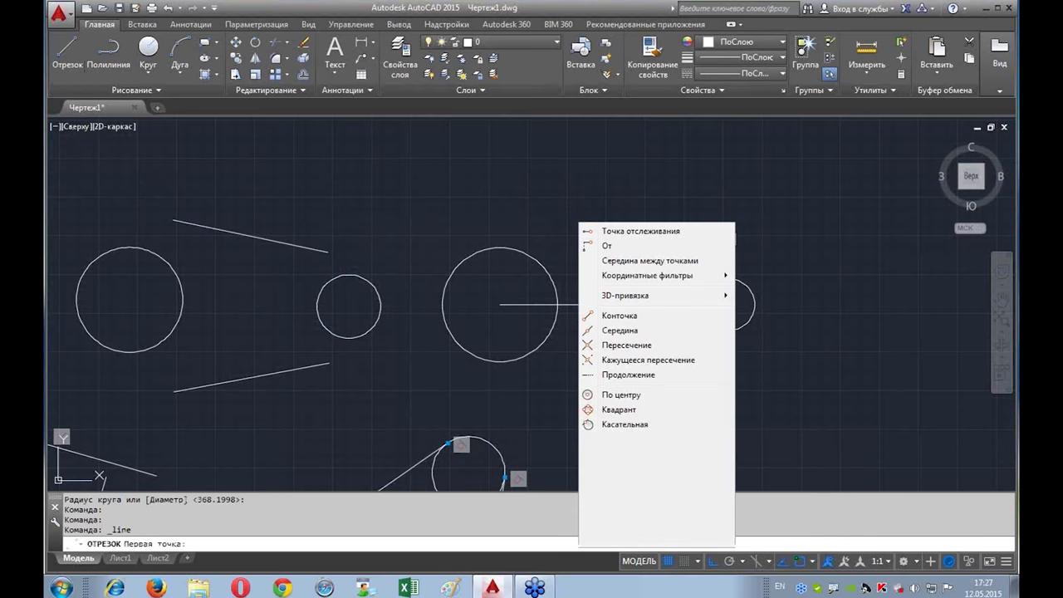
click(656, 426)
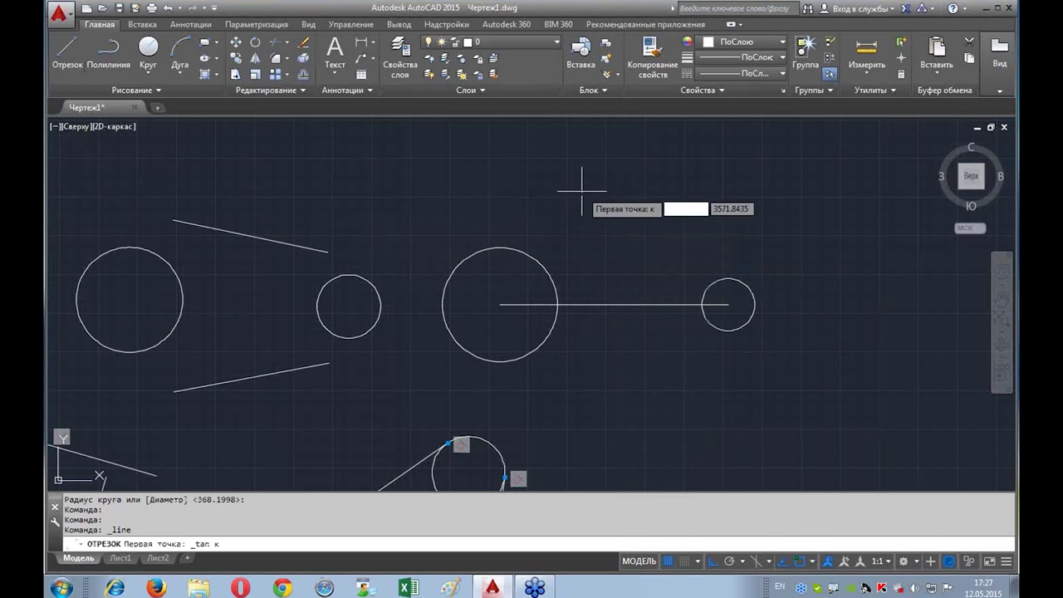
click(510, 248)
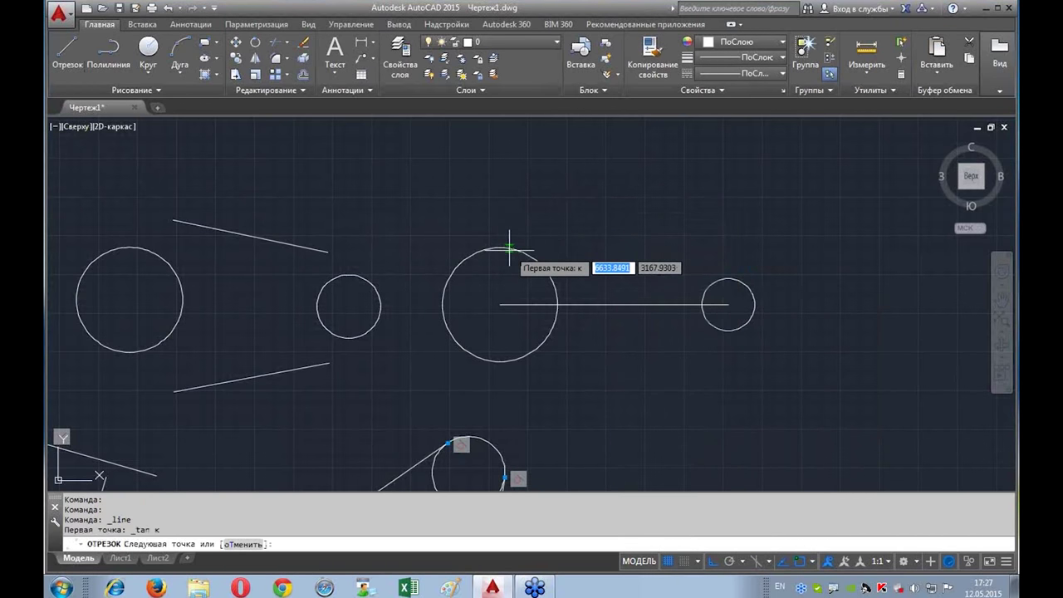
shift+right_click(649, 250)
click(705, 453)
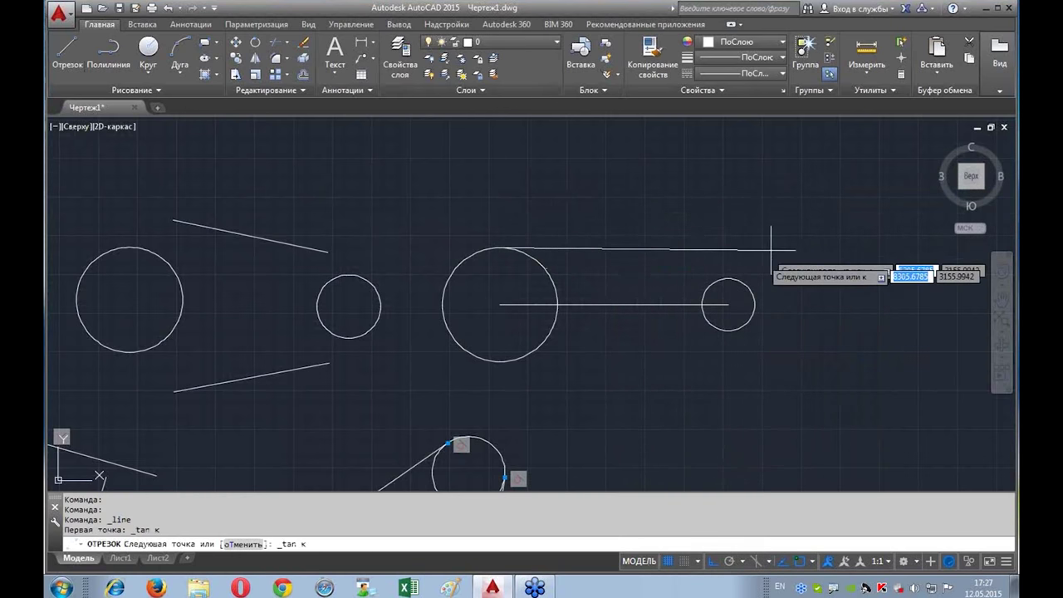
click(736, 281)
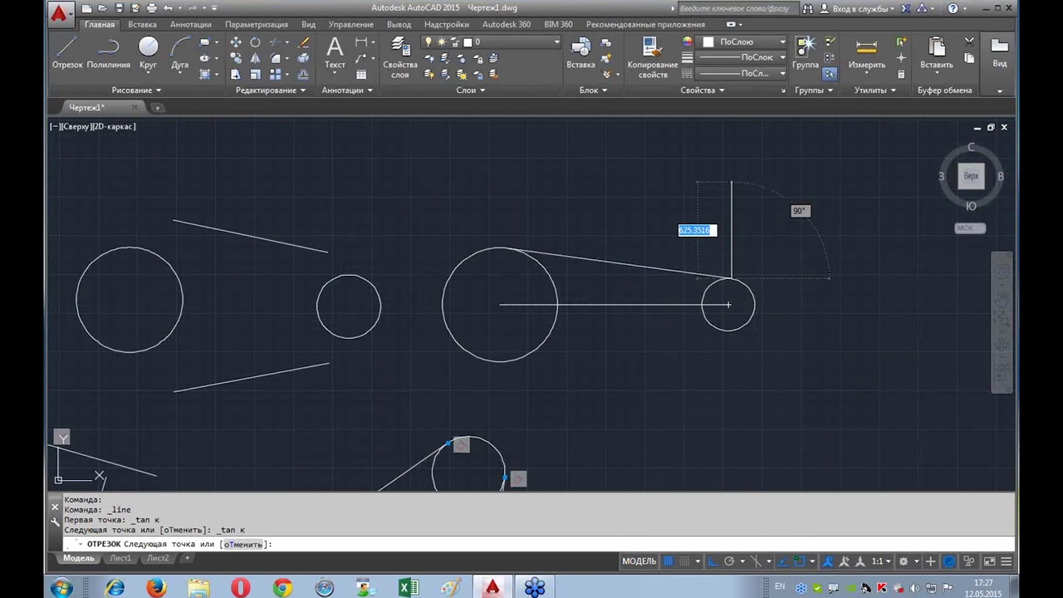
key(Return)
Step: Draw a lower line tangent to both circles' bottoms, then select both circles
middle_drag(653, 221, 667, 196)
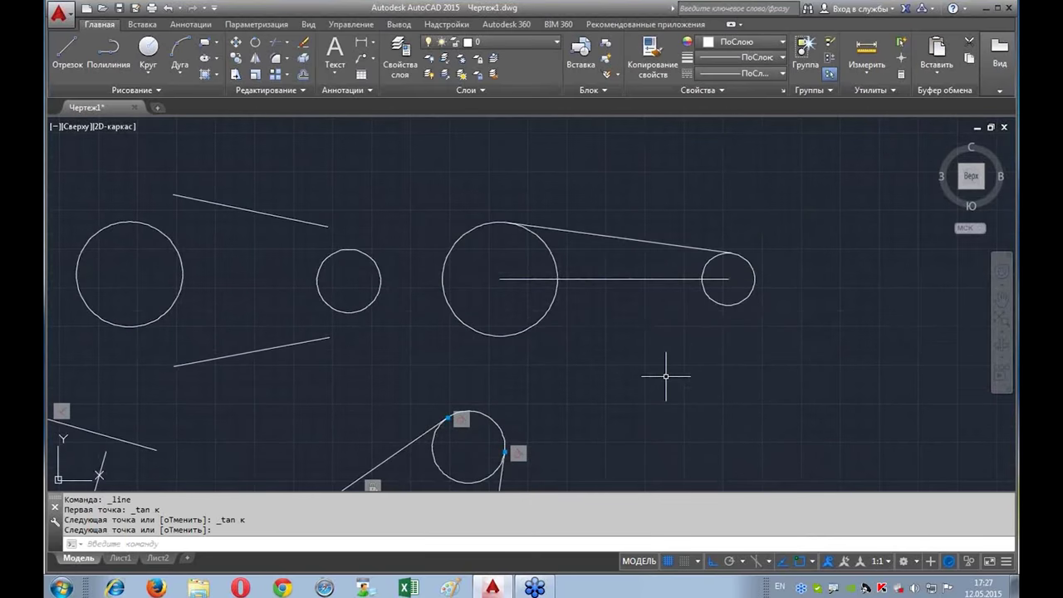
click(68, 49)
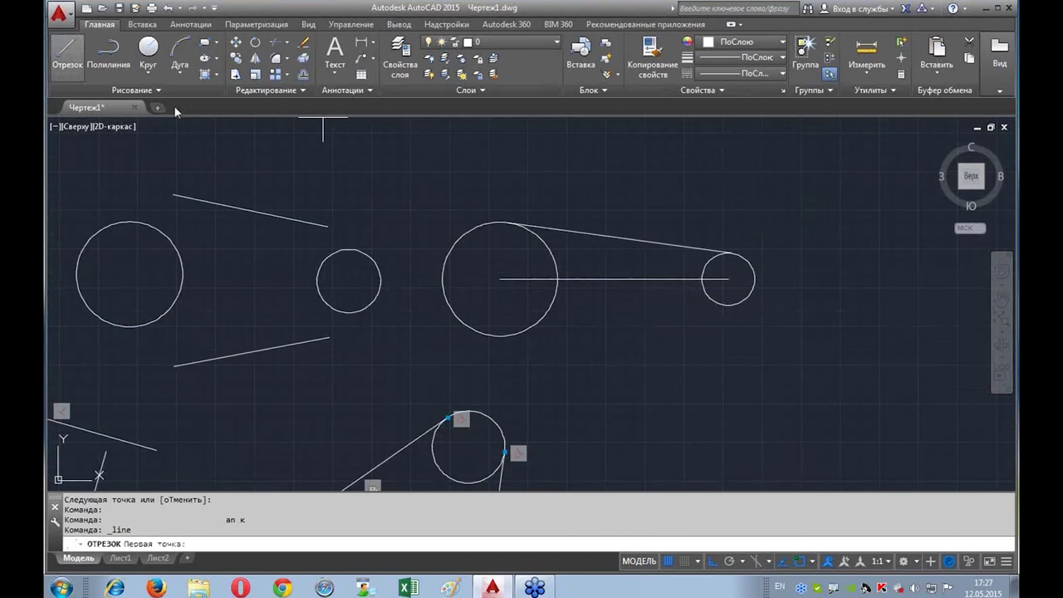
shift+right_click(651, 203)
click(706, 406)
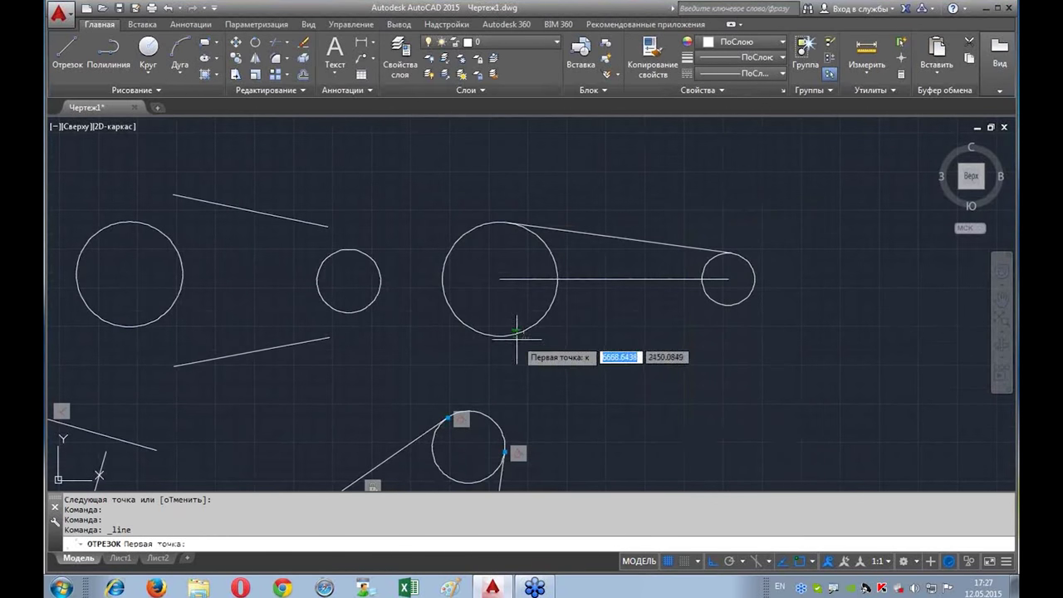
click(517, 337)
shift+right_click(628, 313)
click(689, 451)
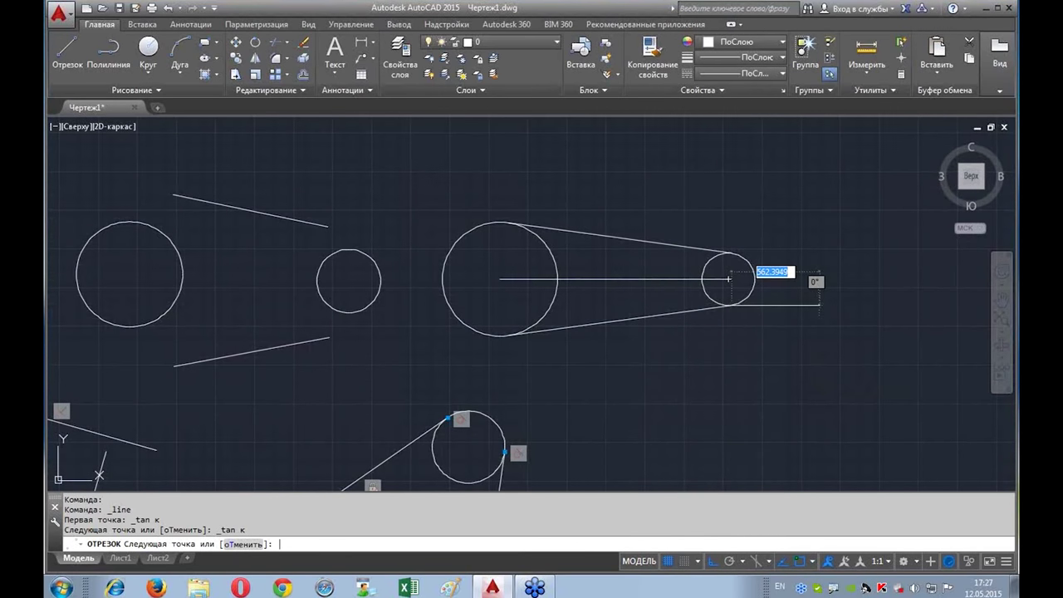
click(728, 278)
key(Return)
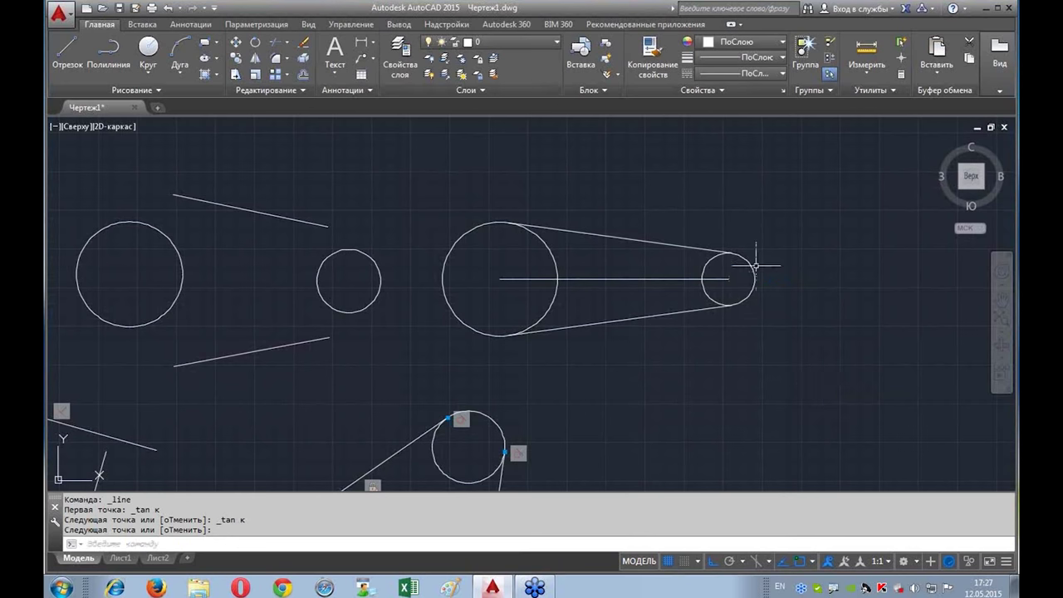
click(540, 233)
click(747, 260)
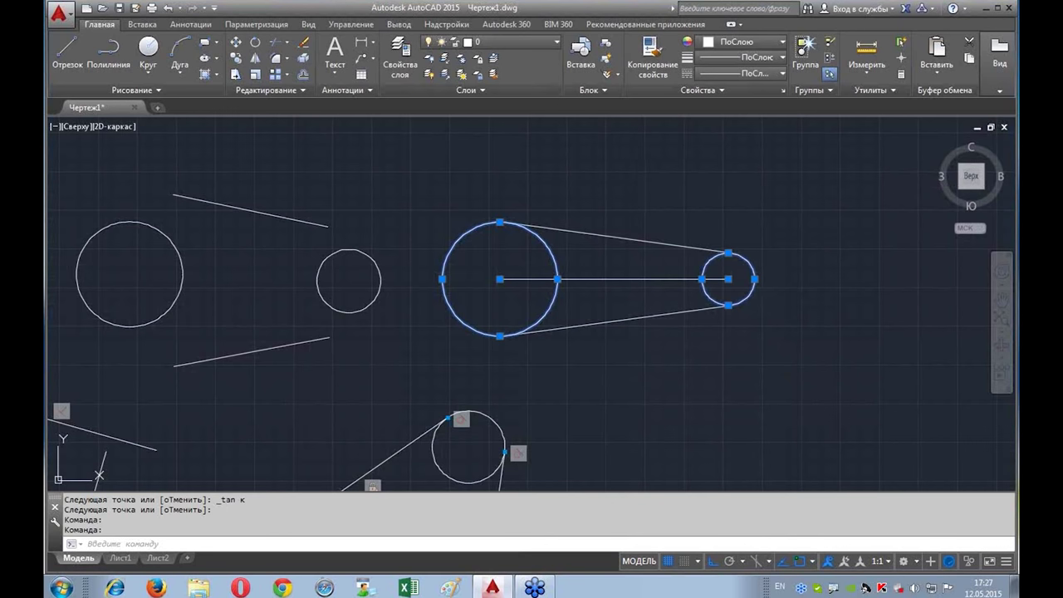
key(Escape)
click(474, 226)
click(499, 223)
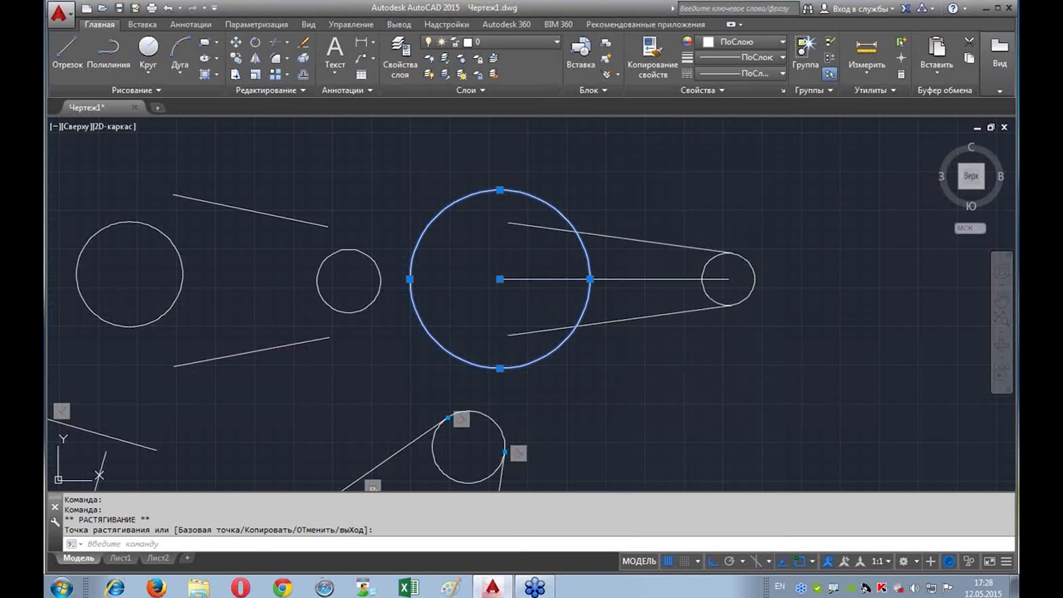
key(Escape)
click(698, 301)
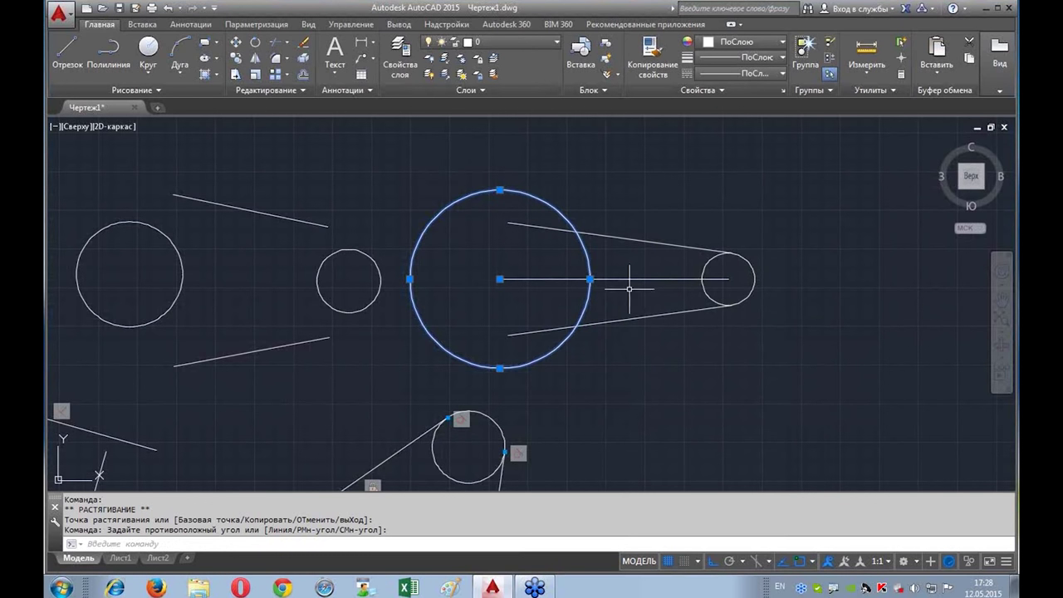
click(167, 8)
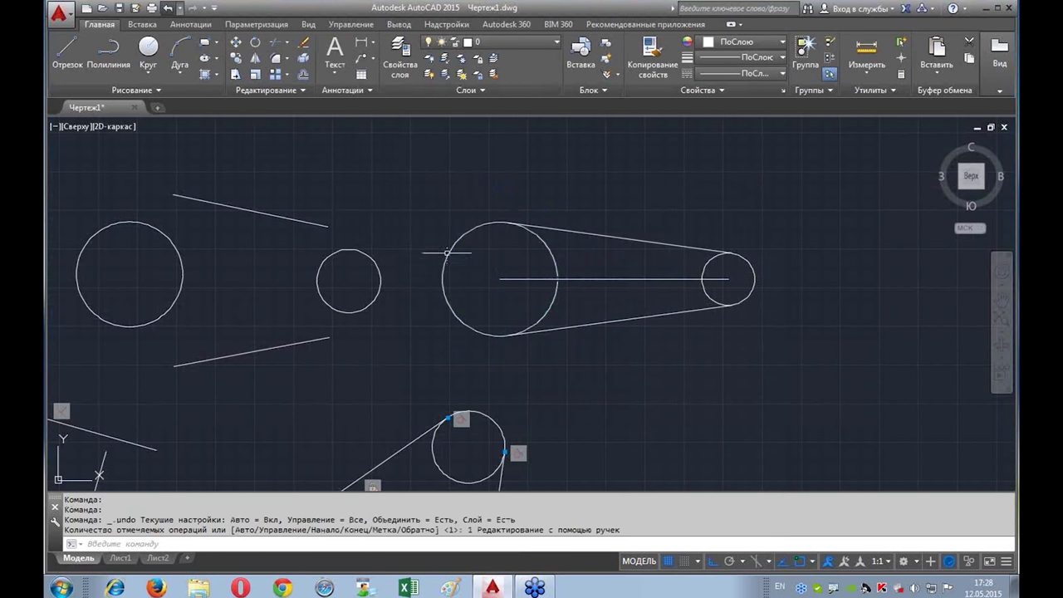
middle_drag(628, 342, 577, 354)
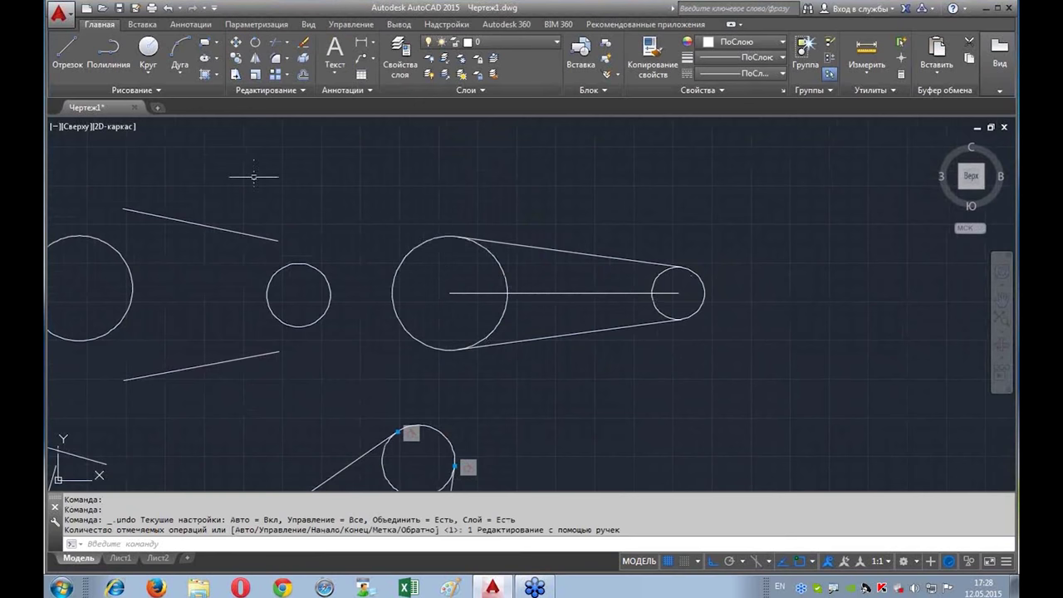
Step: Stretch the small circle and tangent line ends to the right from its centre
click(237, 78)
click(753, 217)
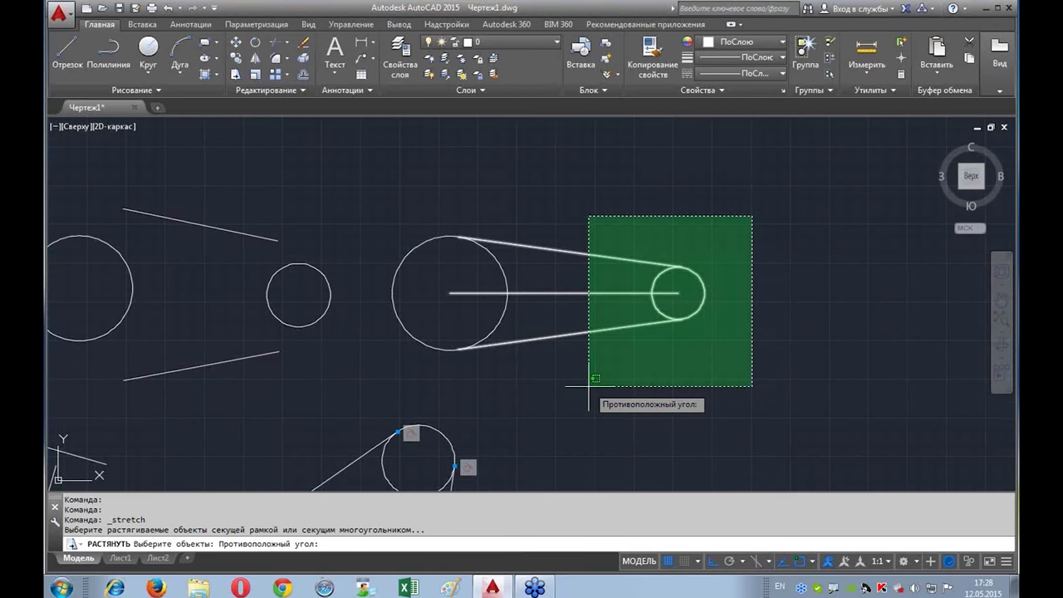
click(586, 387)
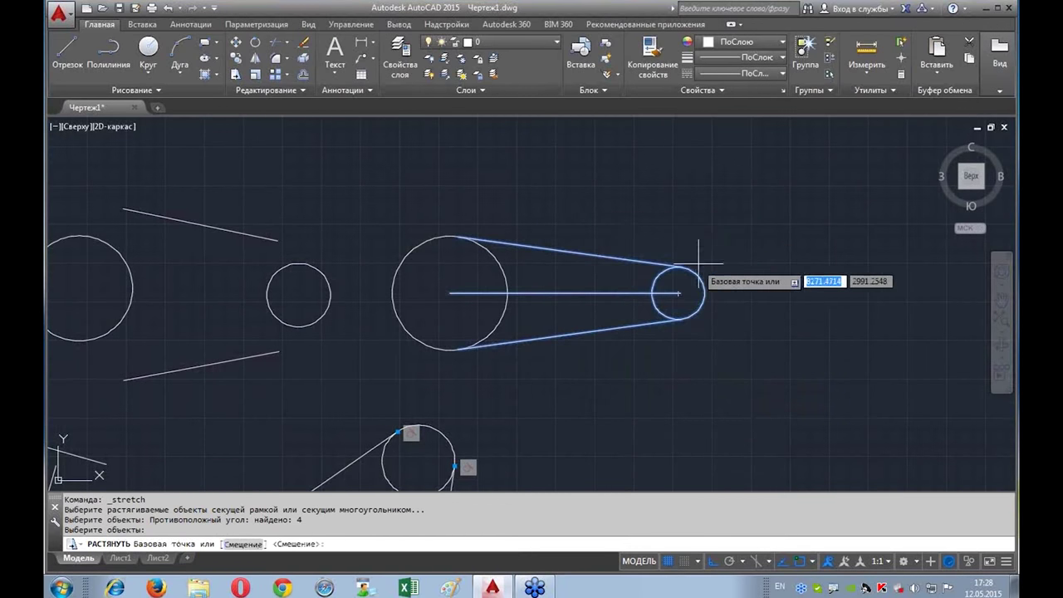
click(678, 293)
click(793, 292)
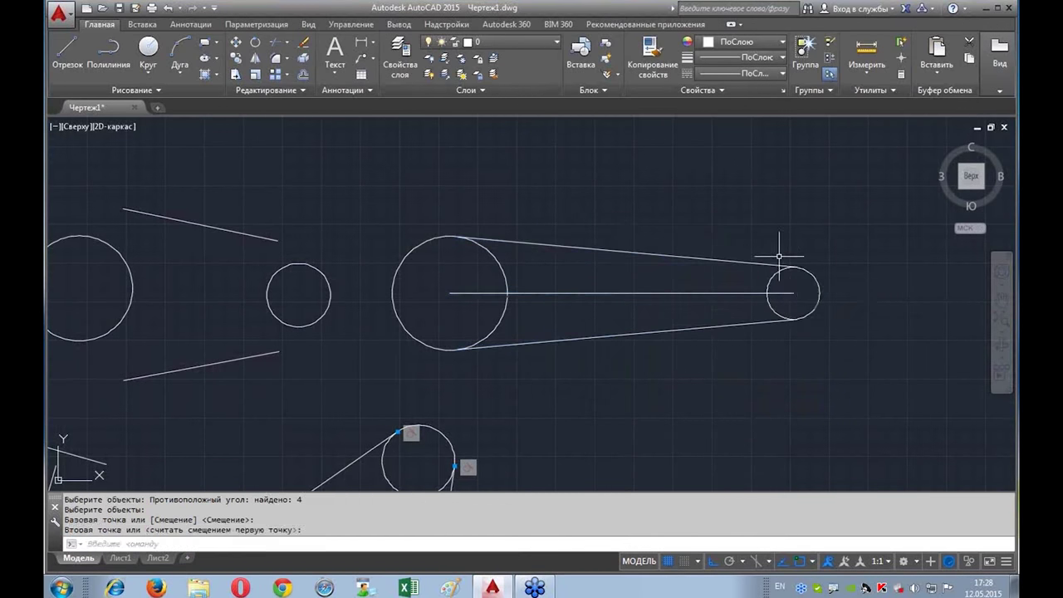
scroll(446, 237, up, 2)
scroll(446, 238, up, 2)
scroll(446, 237, down, 3)
scroll(446, 238, down, 1)
middle_drag(524, 270, 501, 286)
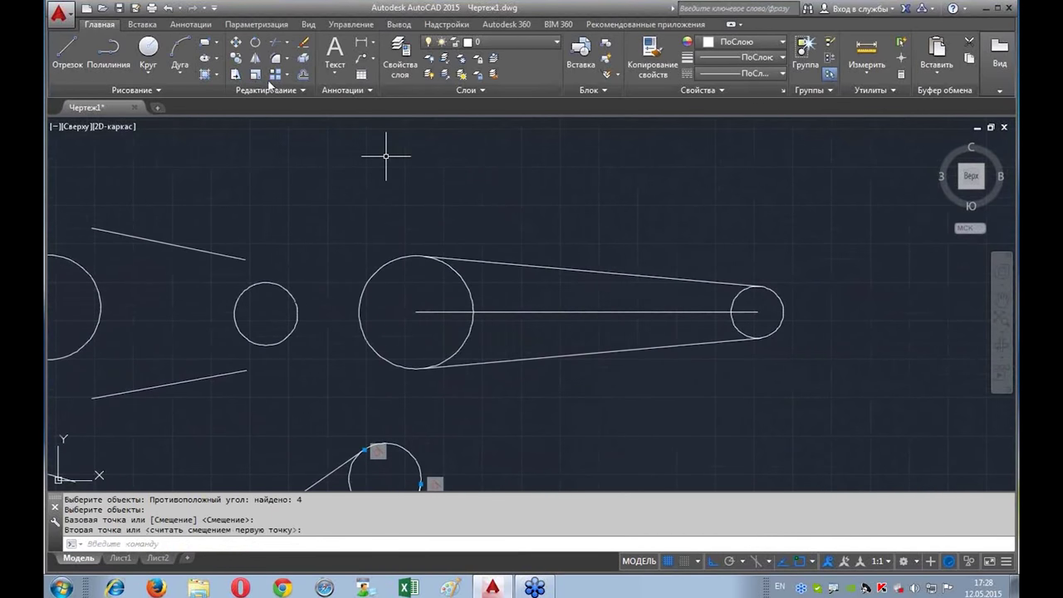
Step: Stretch the small circle back left so it sits closer to the large circle
click(236, 75)
click(827, 243)
click(719, 387)
key(Return)
click(756, 313)
click(534, 313)
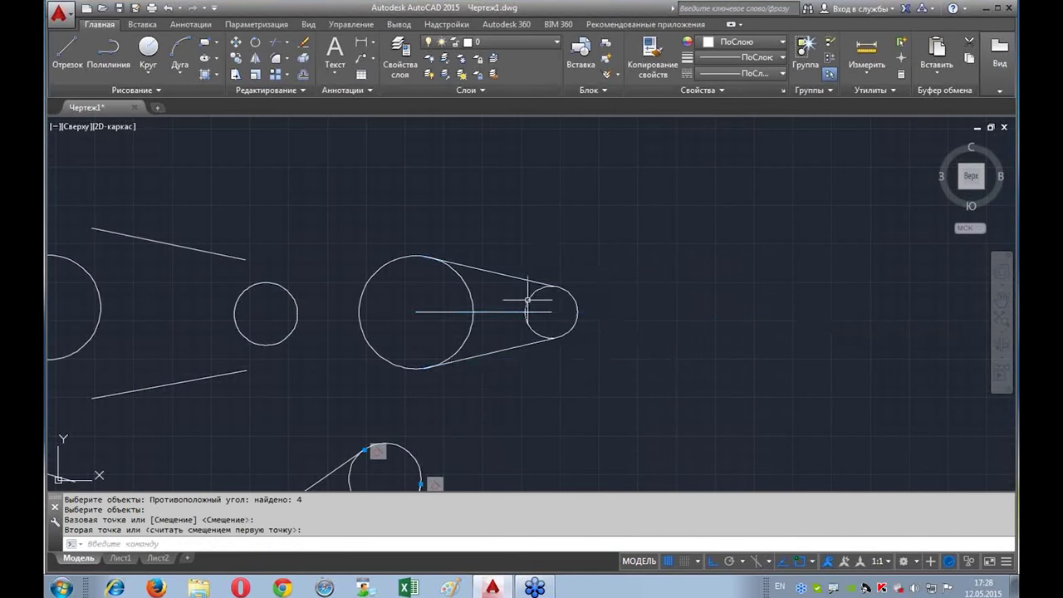
Step: Pan and zoom to frame the whole pulley drawing, then bring up the Parametric tools
scroll(502, 294, up, 5)
scroll(731, 261, up, 2)
scroll(693, 249, up, 2)
scroll(429, 304, down, 4)
mouse_move(429, 304)
middle_down()
mouse_move(535, 262)
mouse_move(551, 224)
middle_up()
scroll(426, 407, up, 4)
scroll(290, 399, up, 2)
scroll(292, 385, down, 3)
scroll(292, 384, down, 4)
middle_drag(380, 390, 546, 338)
scroll(436, 353, up, 2)
middle_drag(436, 352, 554, 354)
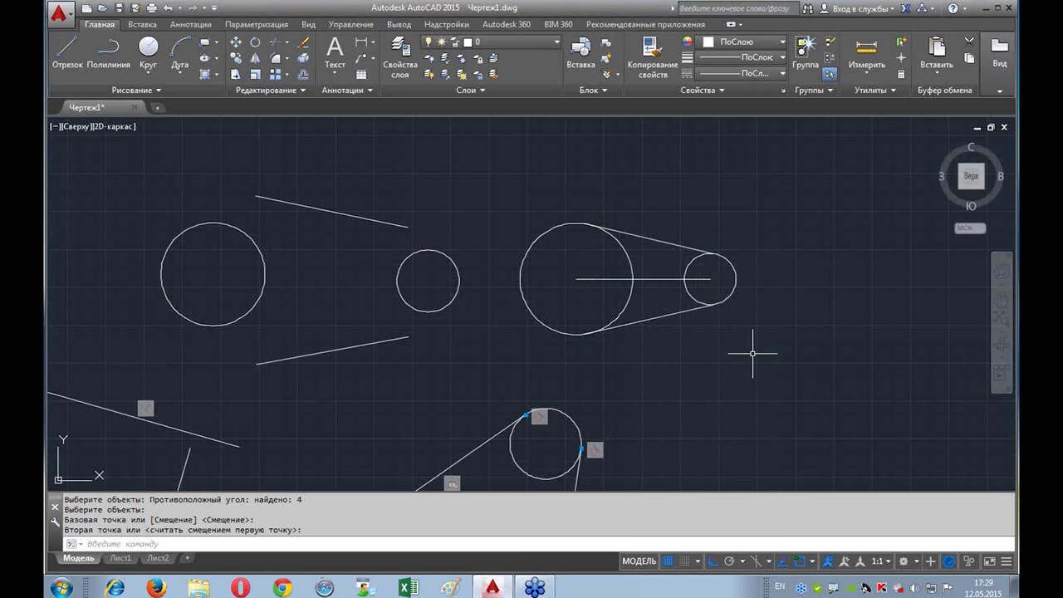
scroll(308, 308, up, 2)
middle_drag(466, 196, 496, 221)
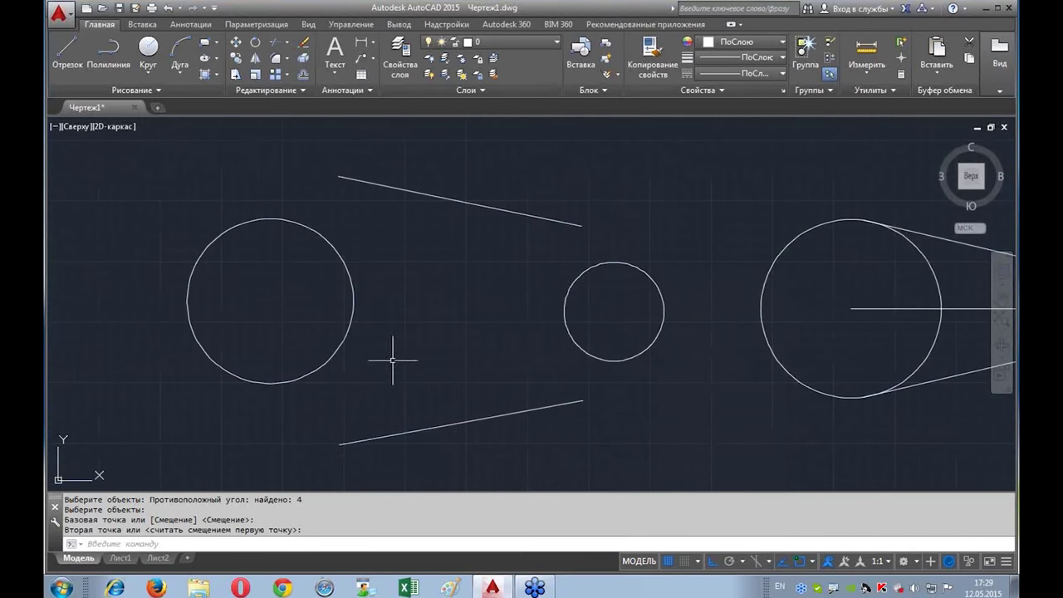
click(257, 24)
Step: Turn on Quadrant in the object snap settings
middle_drag(467, 281, 457, 294)
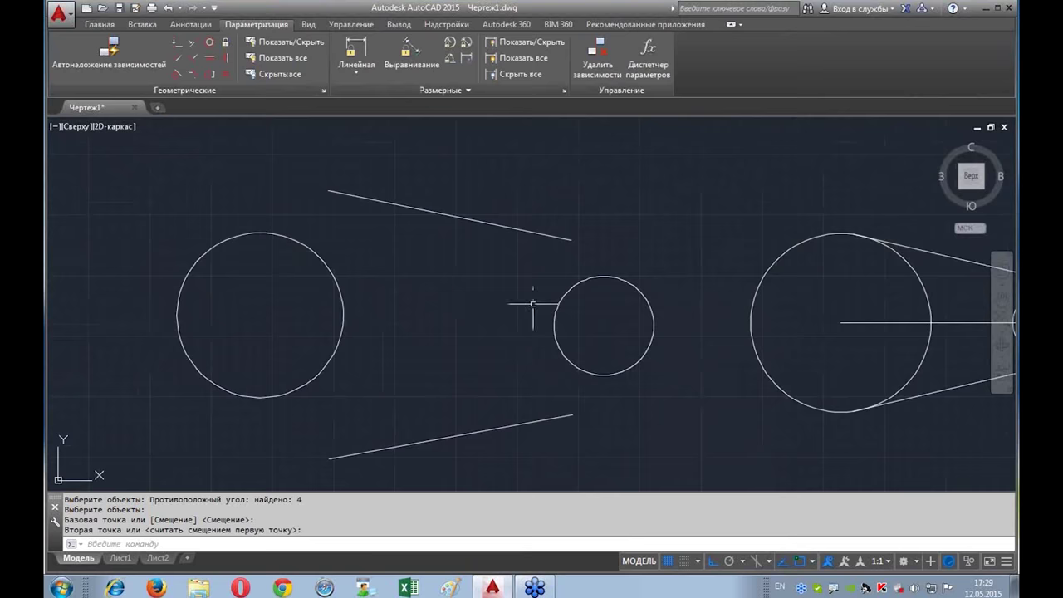
scroll(280, 282, down, 2)
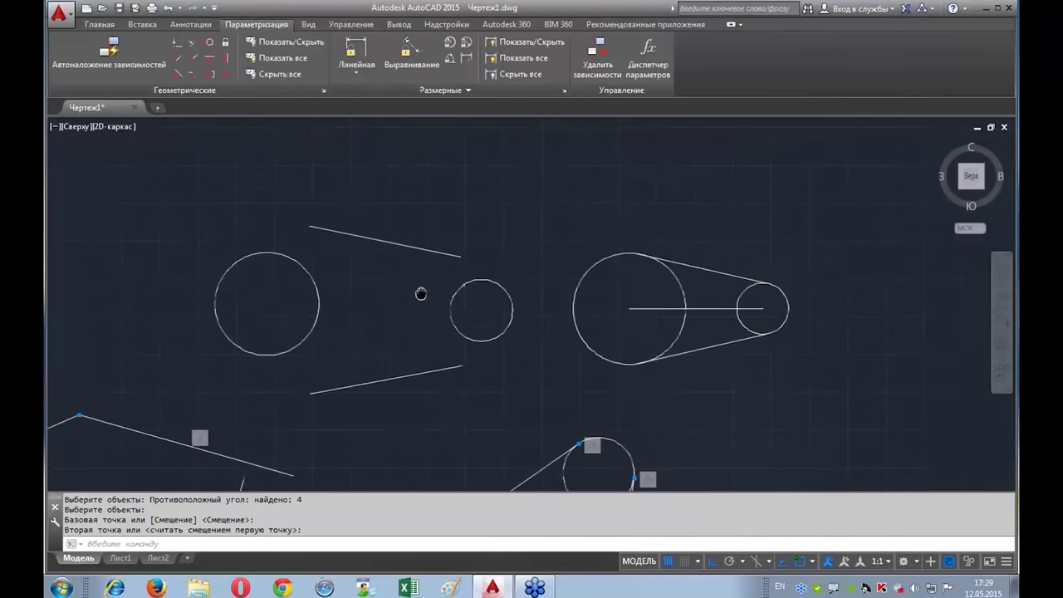
click(813, 561)
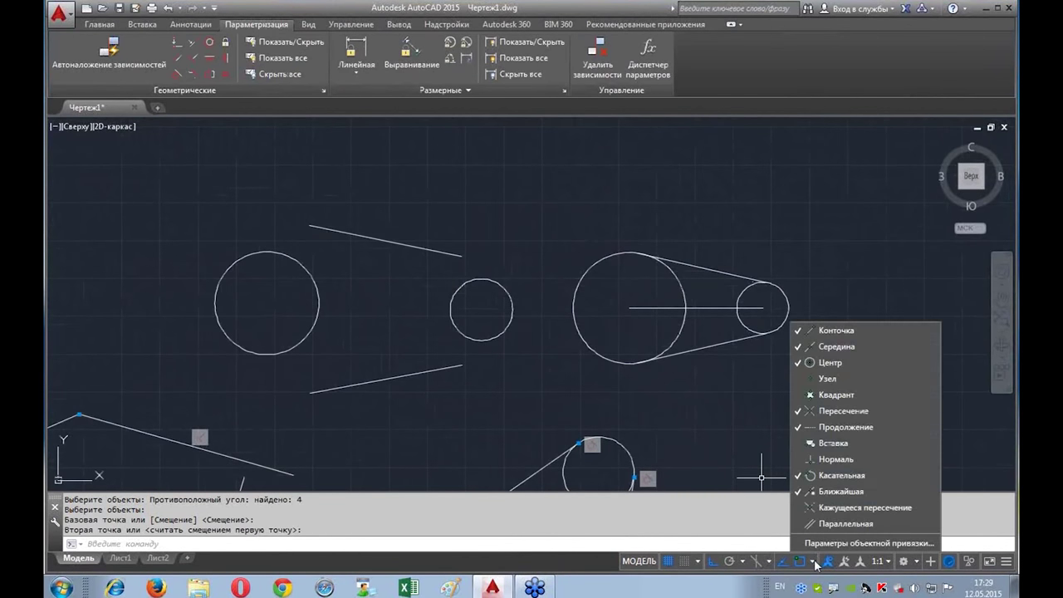
click(854, 393)
scroll(250, 311, up, 2)
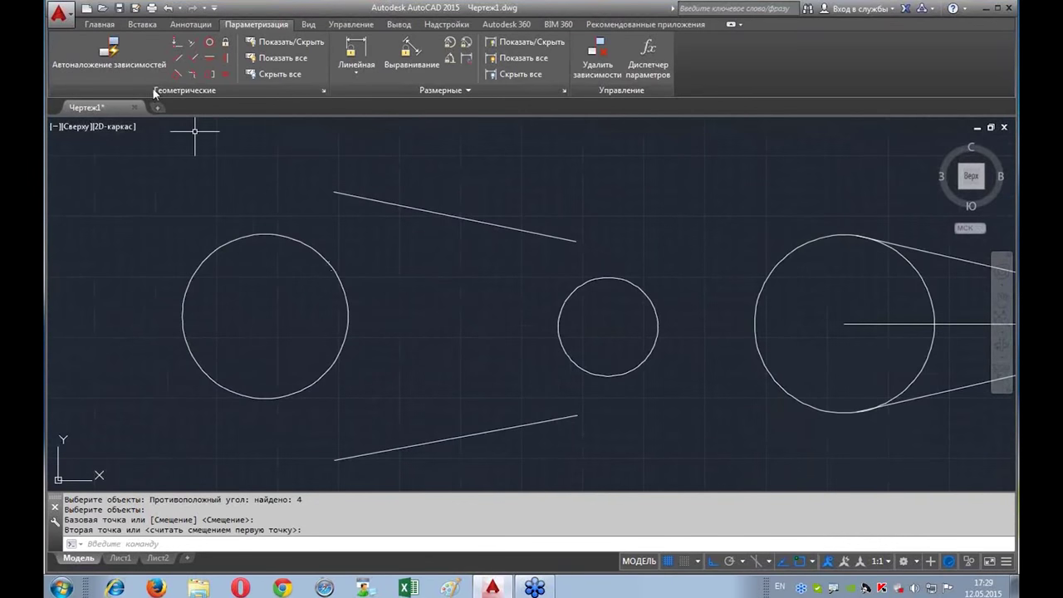
scroll(426, 374, down, 2)
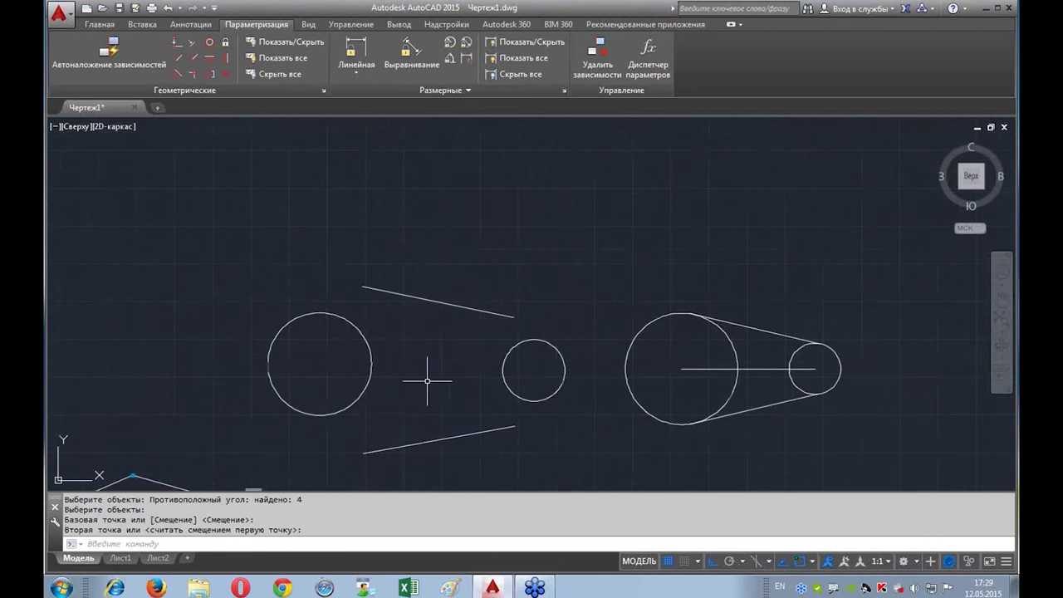
scroll(425, 379, up, 2)
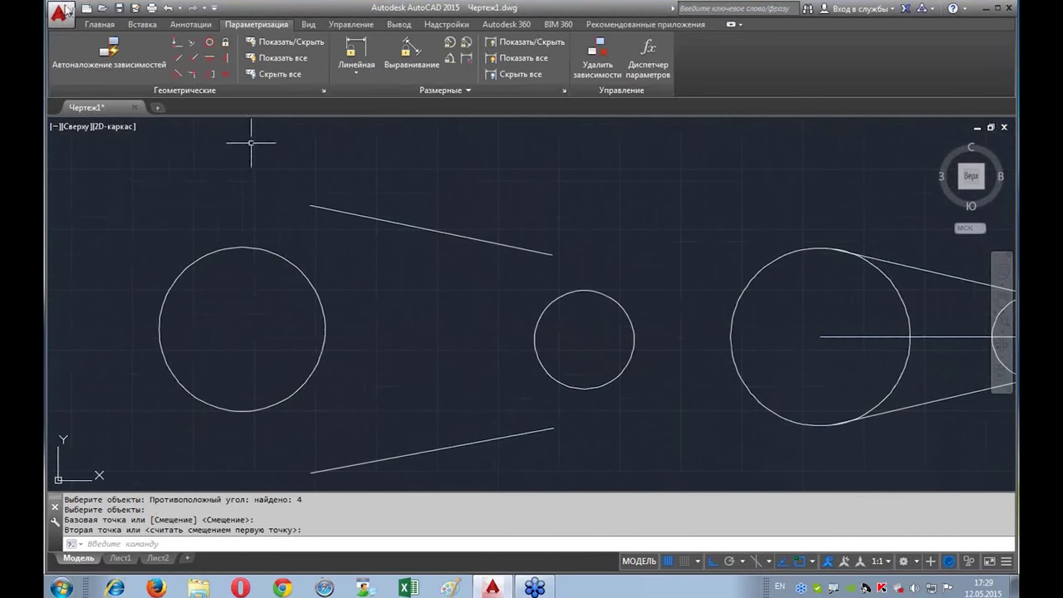
Step: Draw a horizontal line from inside the left circle to just short of the middle circle
click(100, 24)
click(68, 54)
click(266, 338)
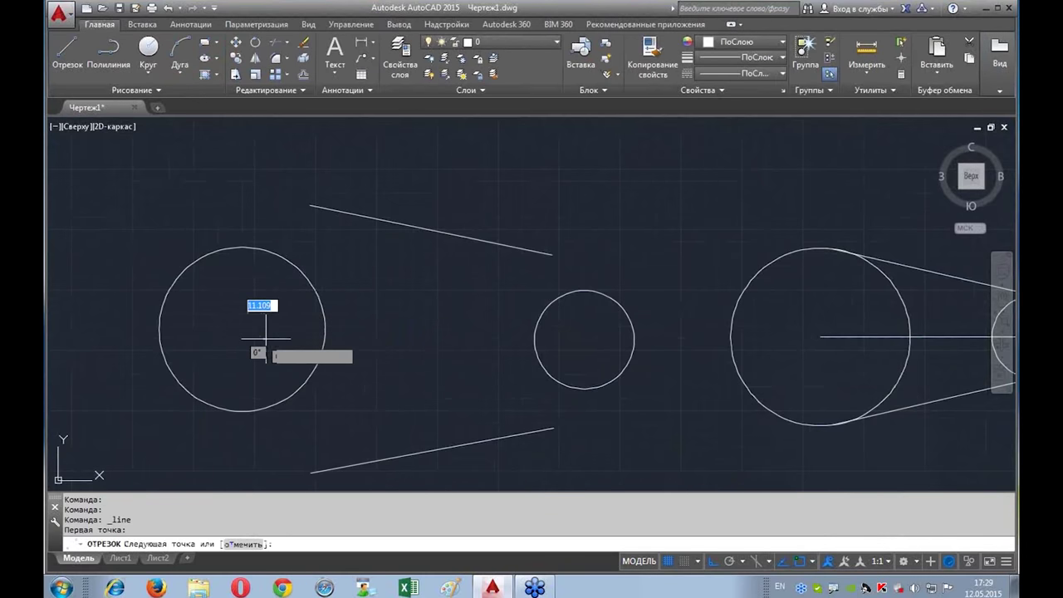
click(493, 347)
key(Return)
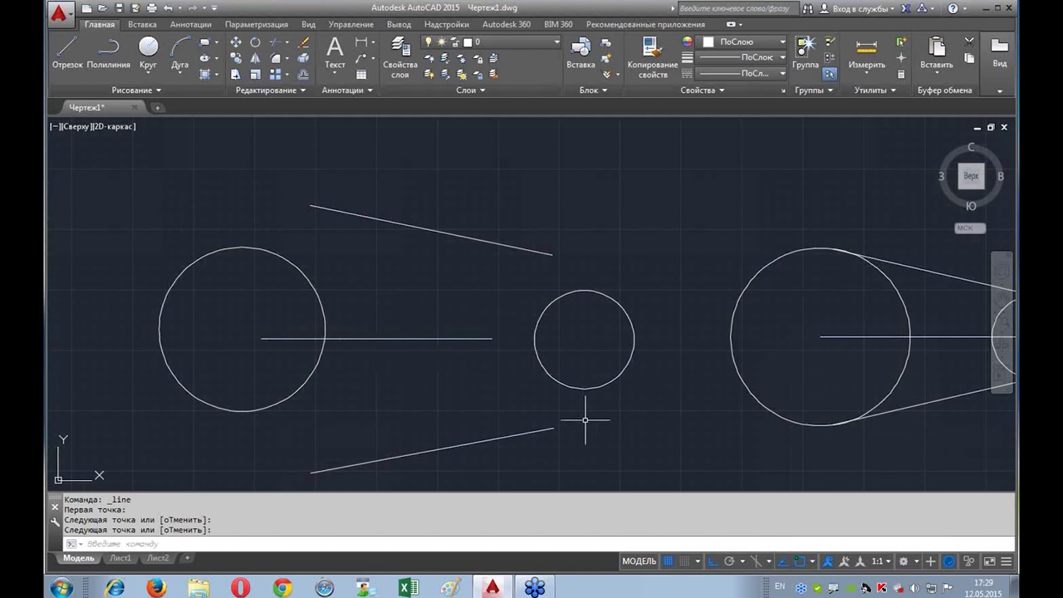
Step: Turn Ortho off and apply a Horizontal constraint to the new line
click(712, 561)
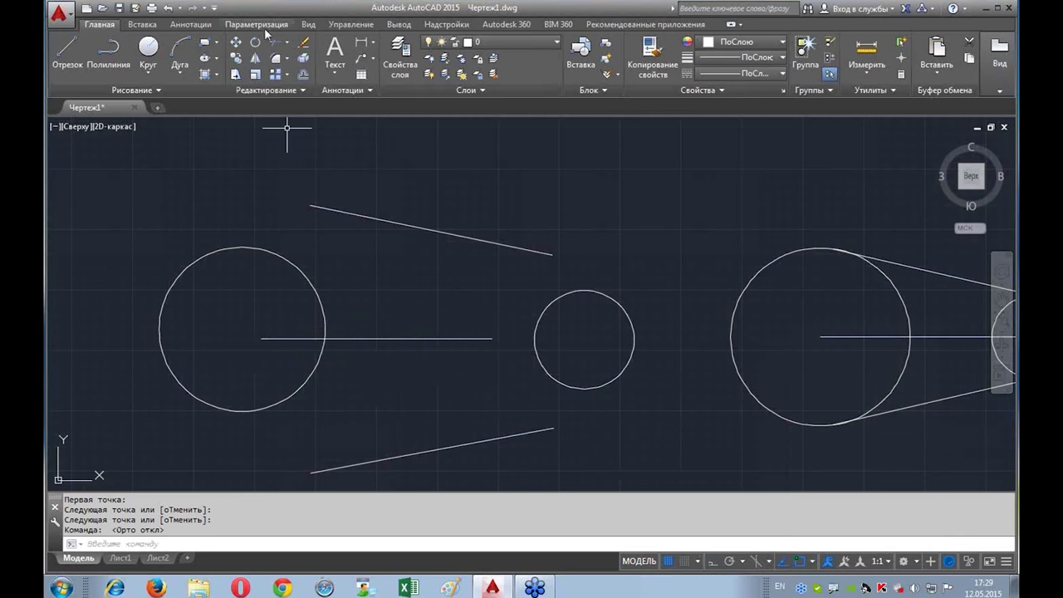
click(264, 26)
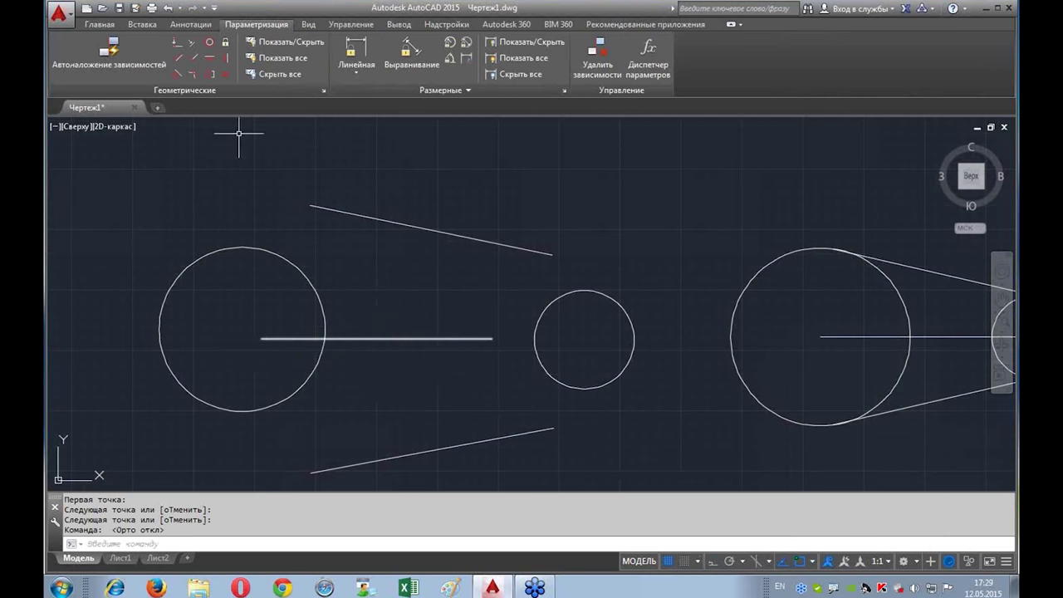
click(209, 58)
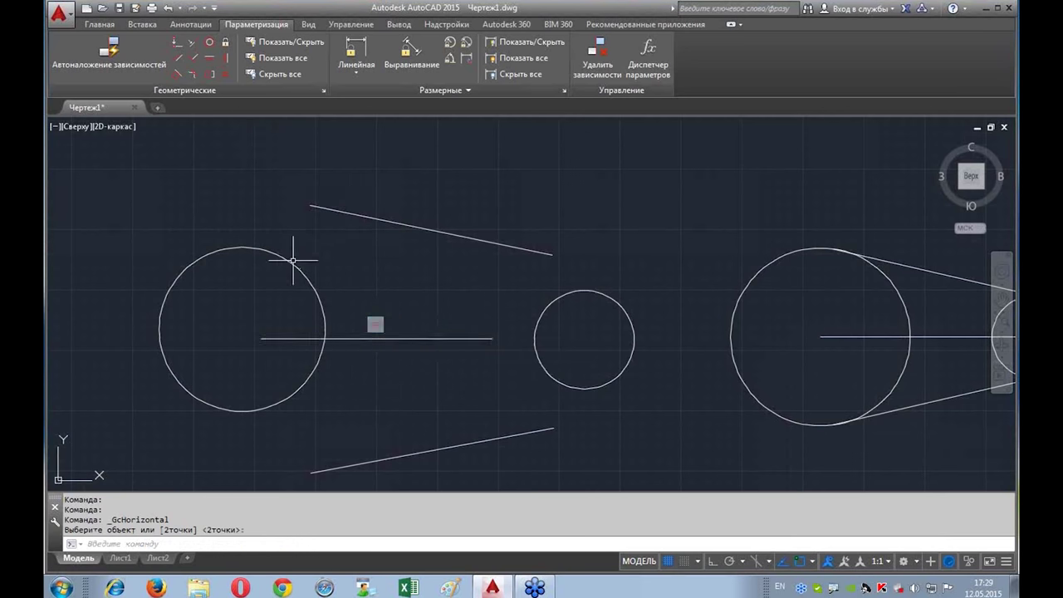
Step: Make the line's left end coincident with the left circle's centre
click(175, 43)
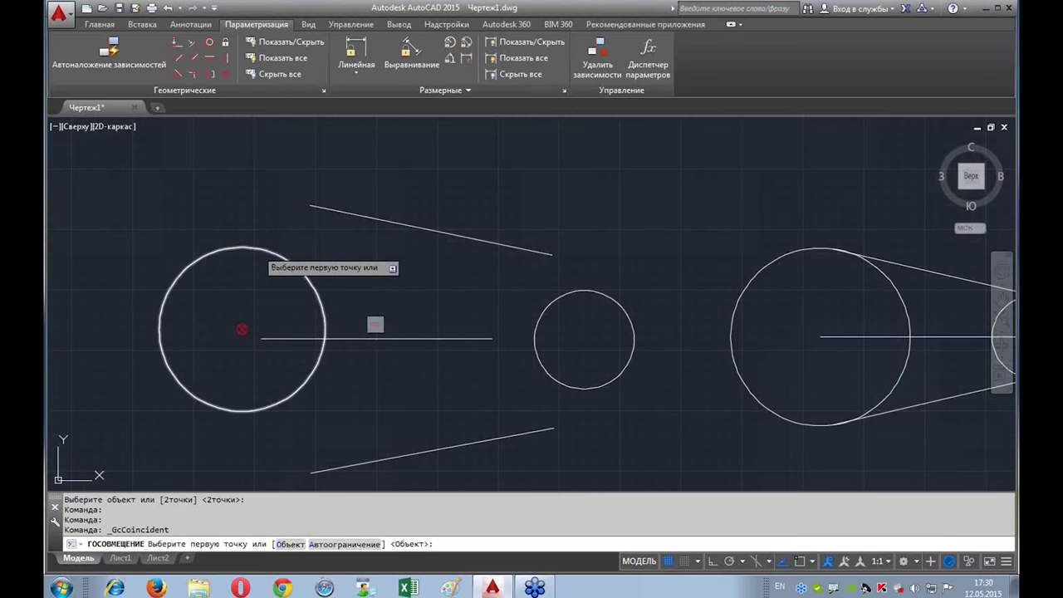
key(Escape)
click(100, 24)
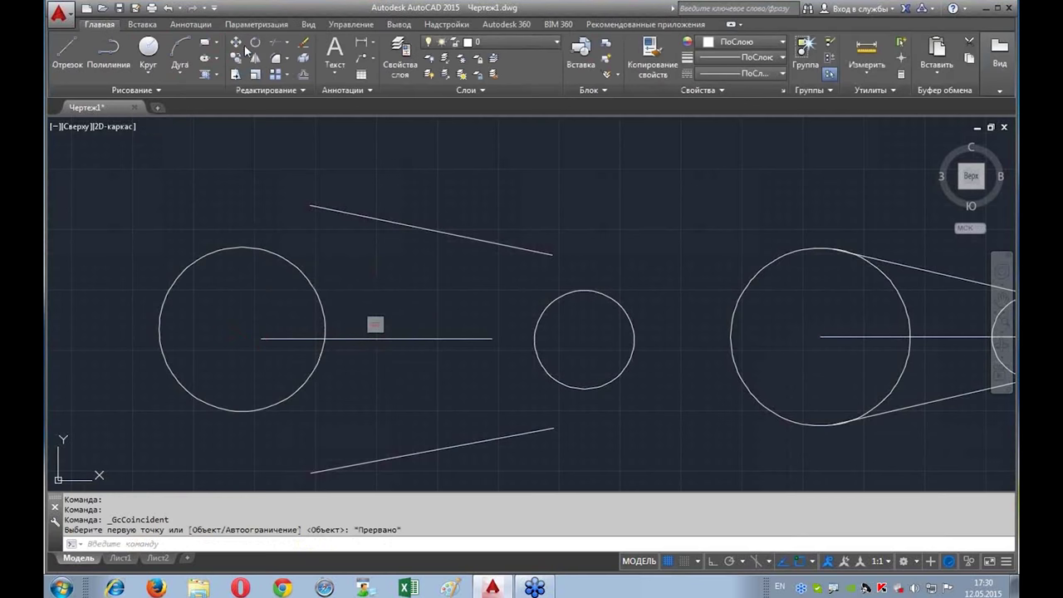
click(246, 24)
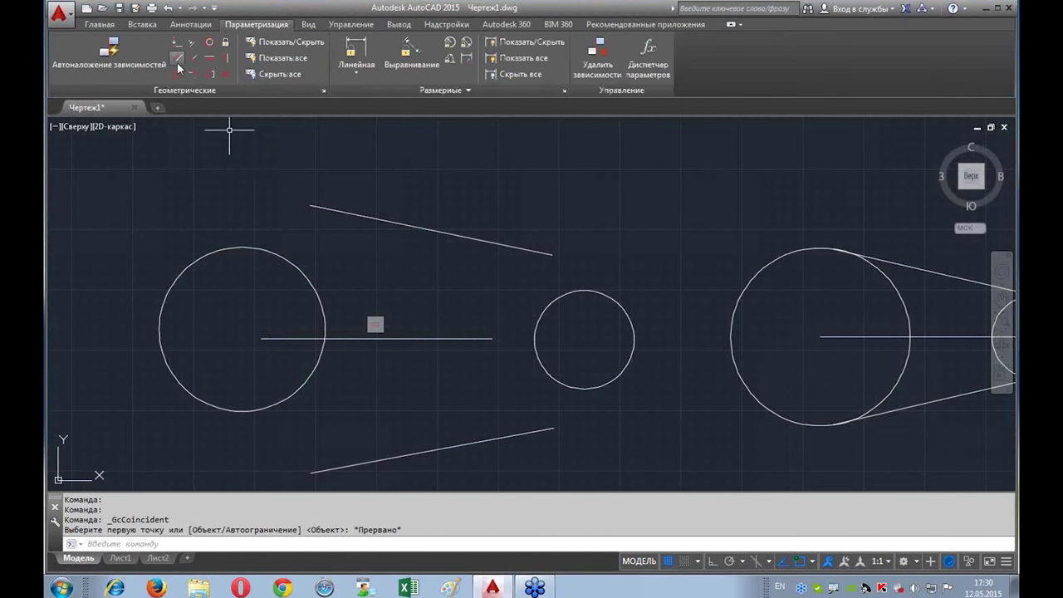
click(176, 44)
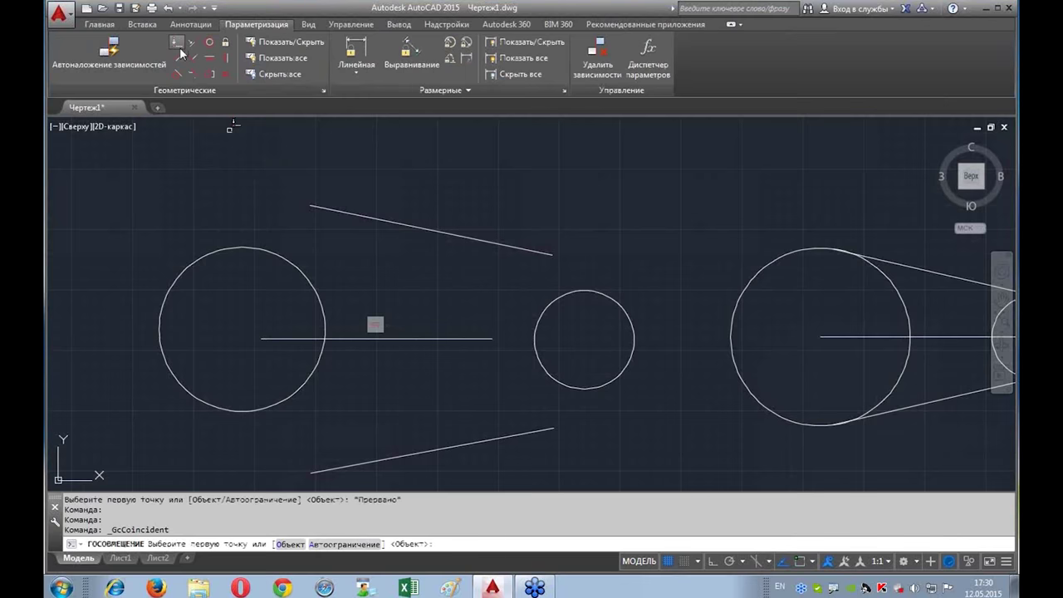
click(248, 241)
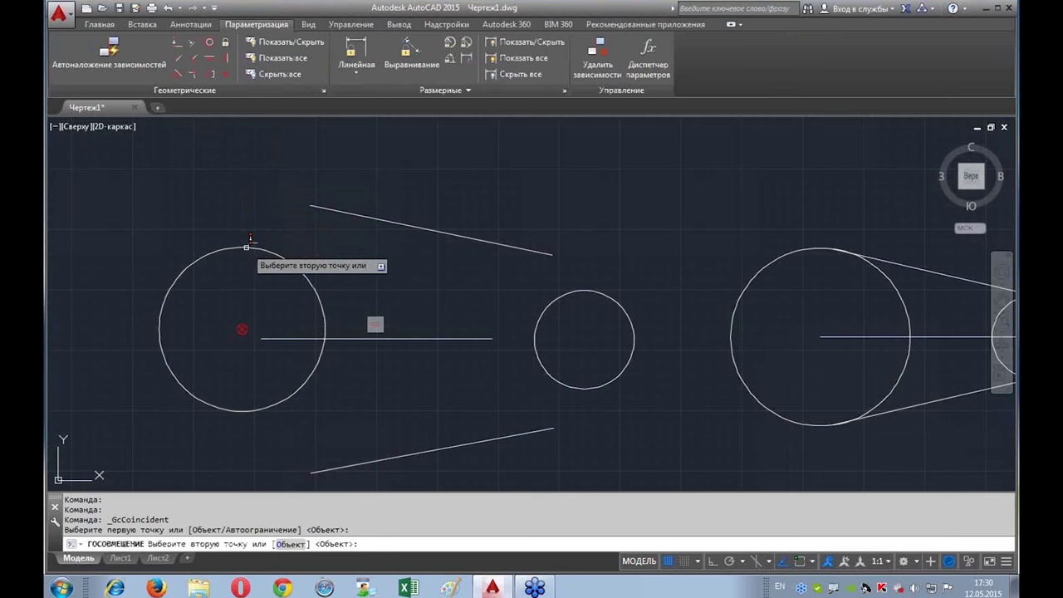
click(277, 338)
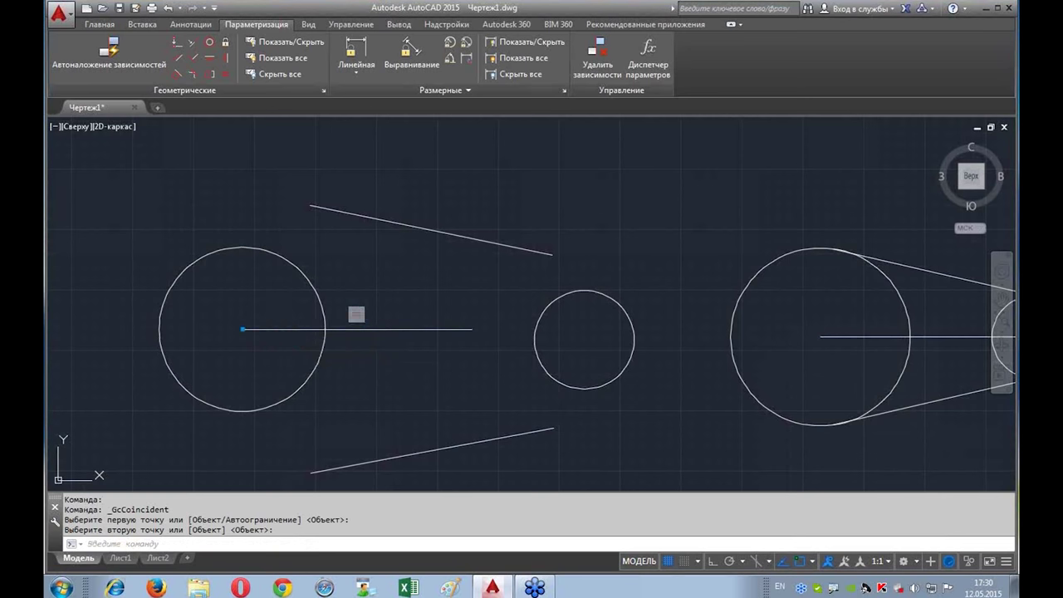
Step: Make the line's right endpoint coincident with the small circle's centre
click(177, 41)
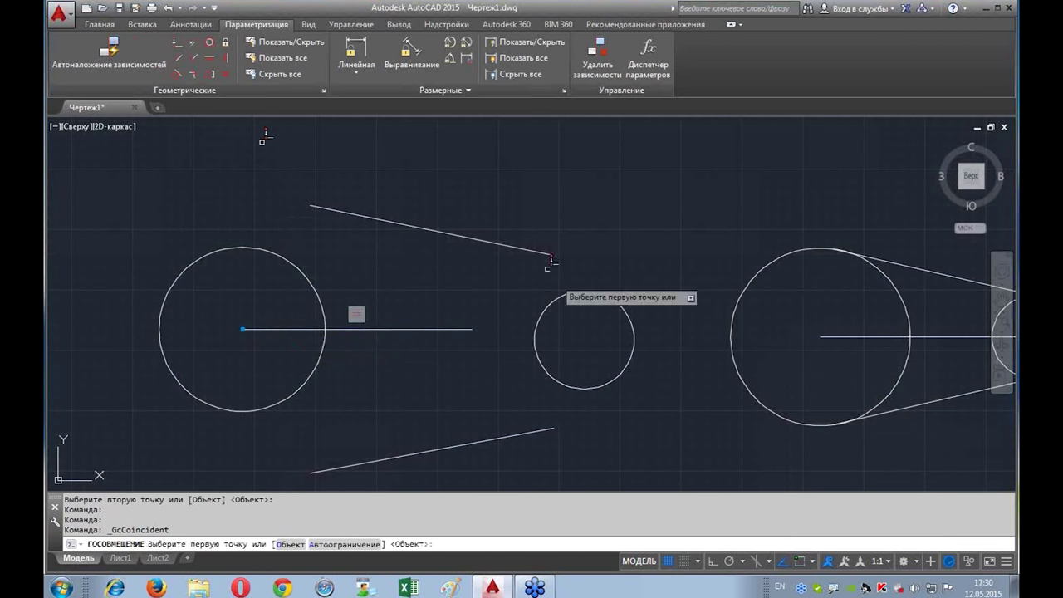
click(472, 329)
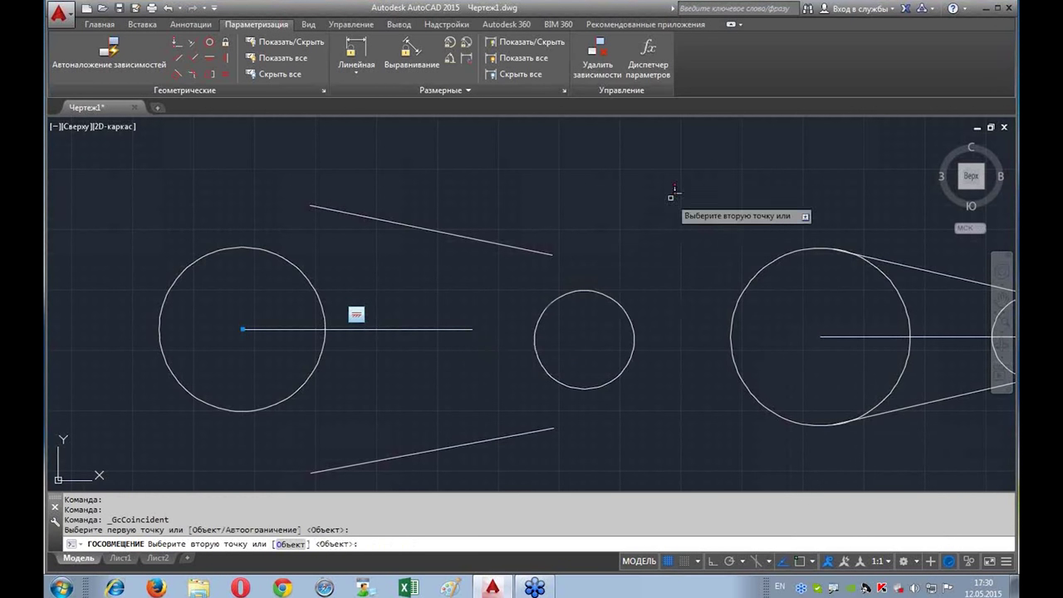
click(580, 282)
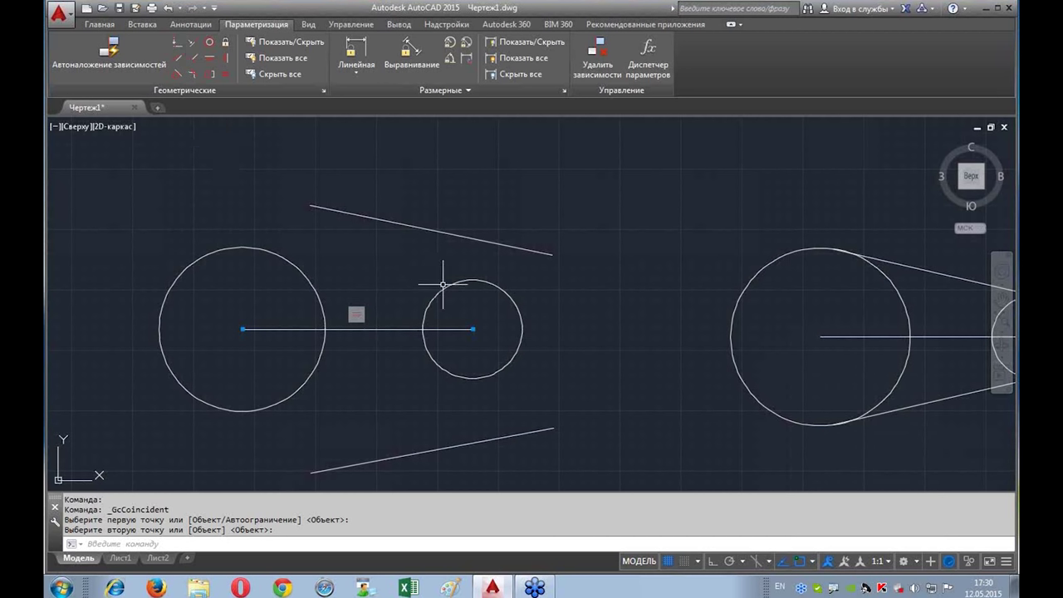
Step: Delete the small circle's coincident constraint, move that circle down-right by its centre grip, restart Coincident
right_click(486, 344)
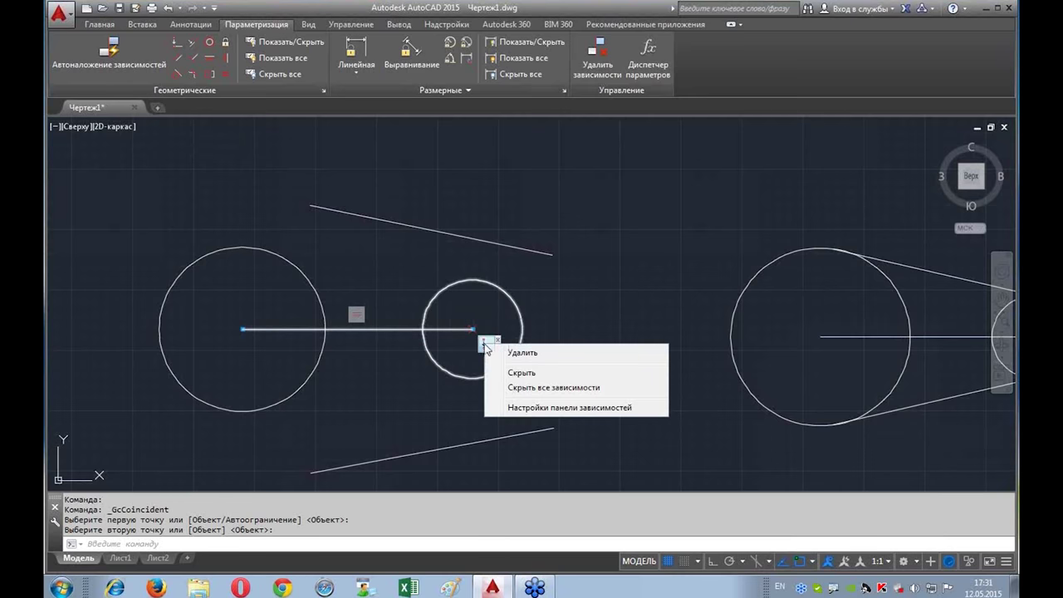
click(519, 353)
click(507, 293)
click(472, 329)
click(627, 403)
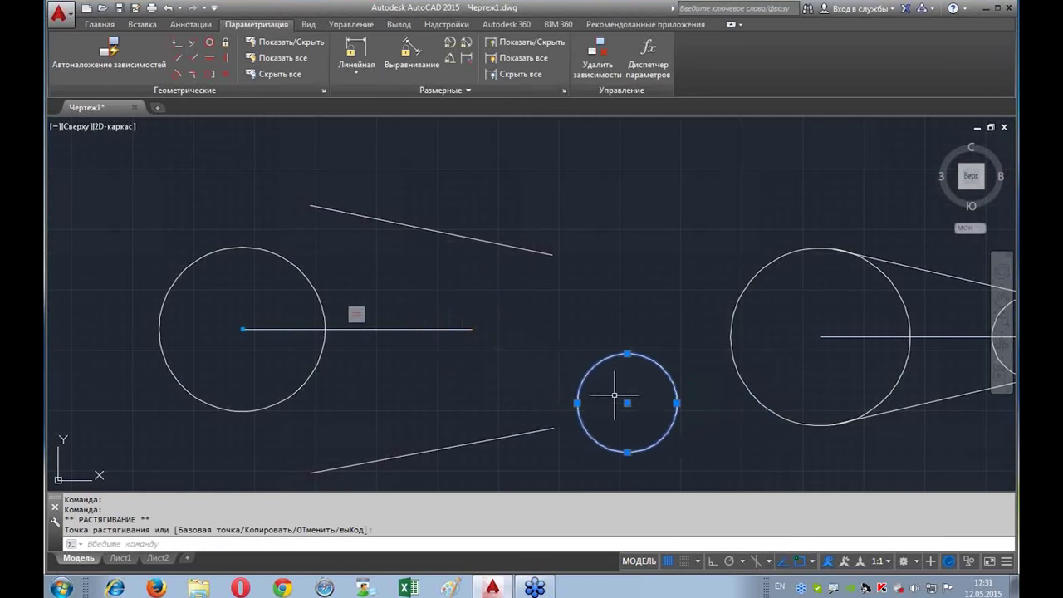
key(Escape)
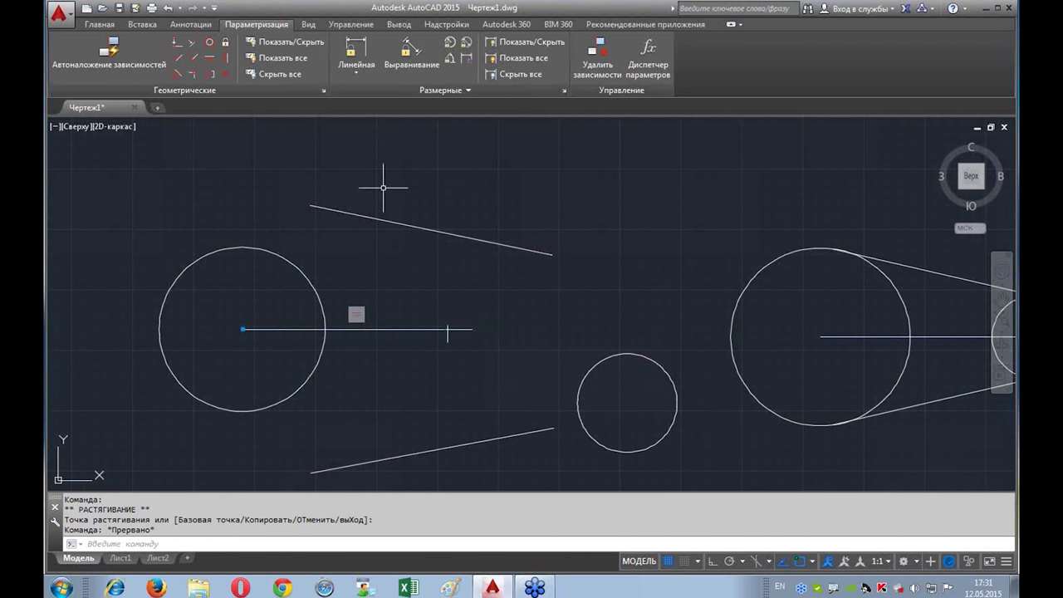
click(180, 45)
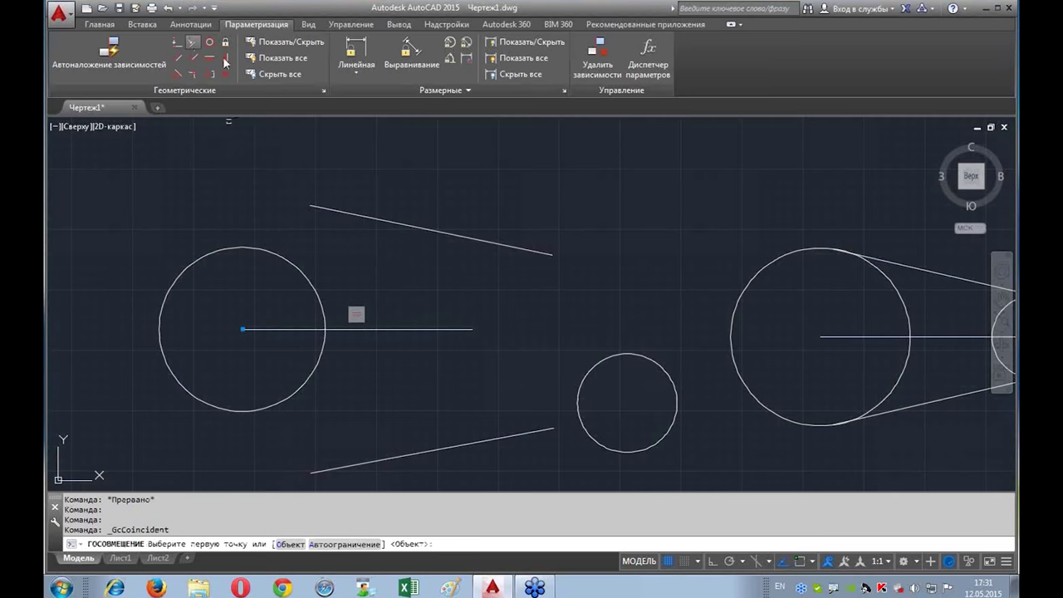
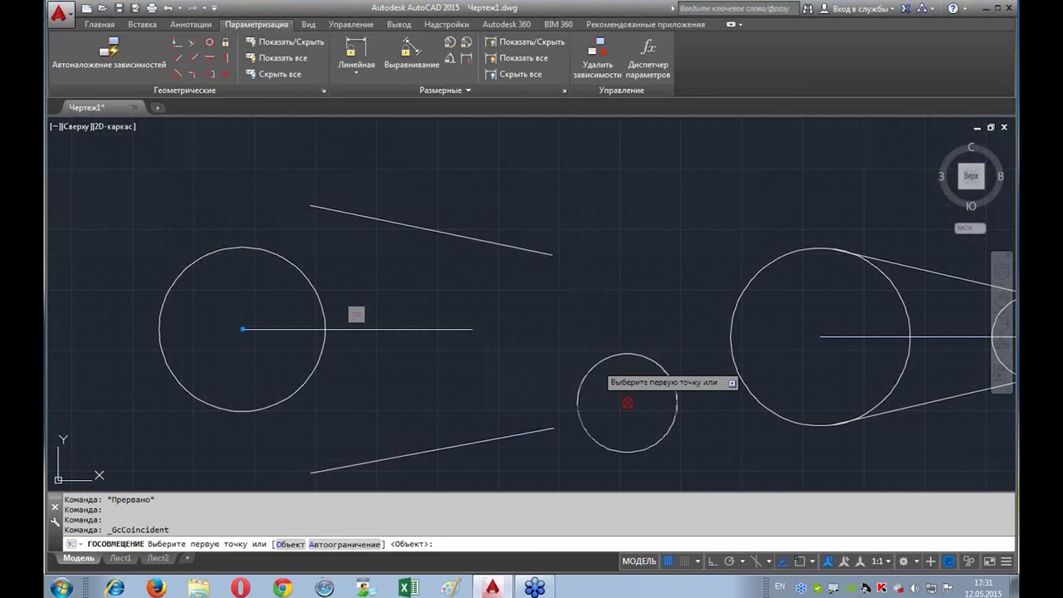
Step: Make the centre line's end coincident with the small circle's centre, then drag the left circle level
click(627, 403)
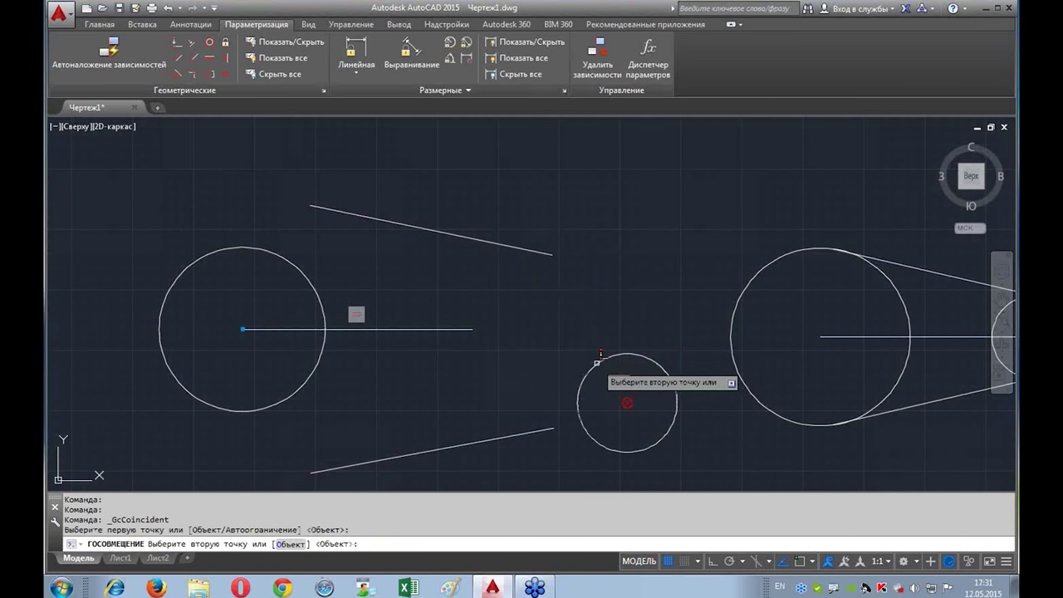
click(461, 329)
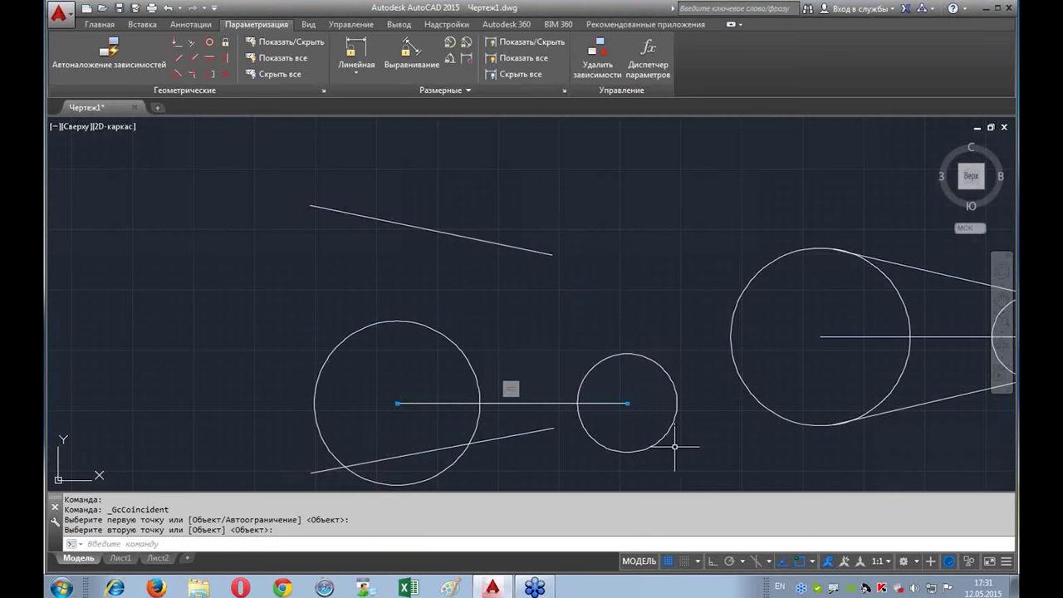
click(415, 320)
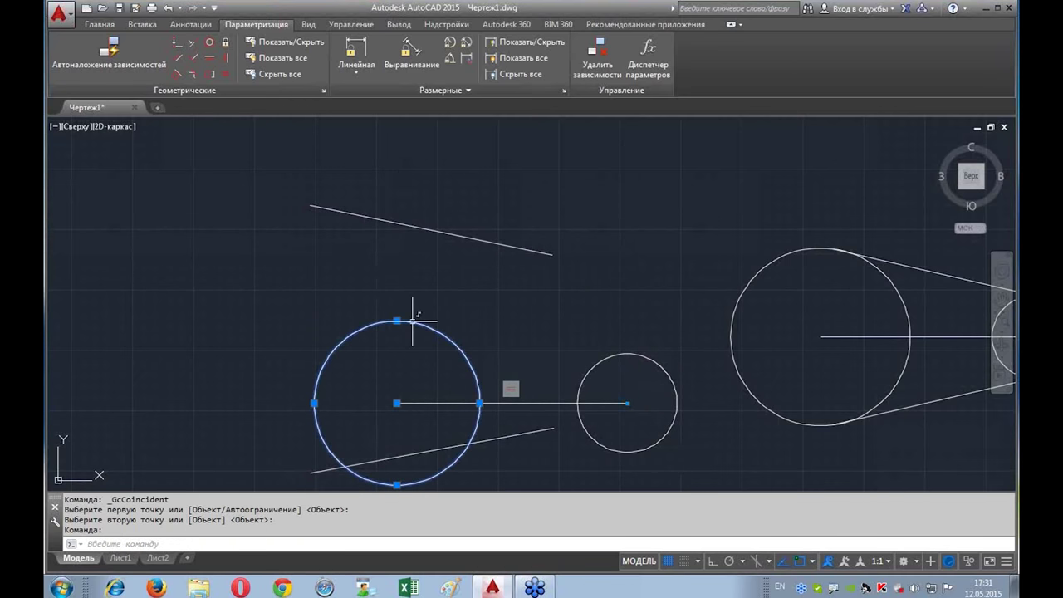
click(397, 403)
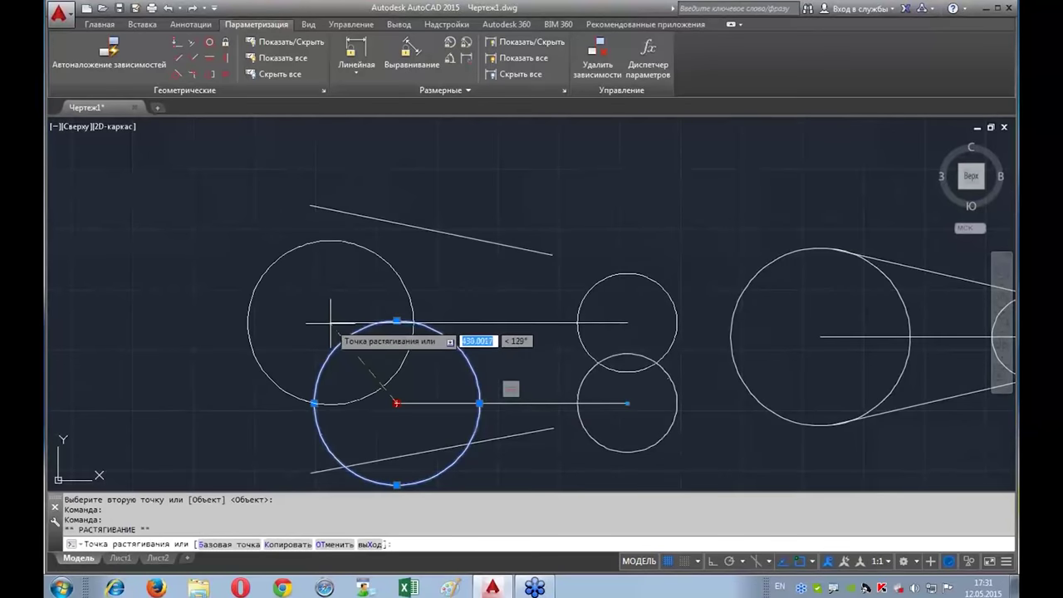
click(331, 320)
key(Escape)
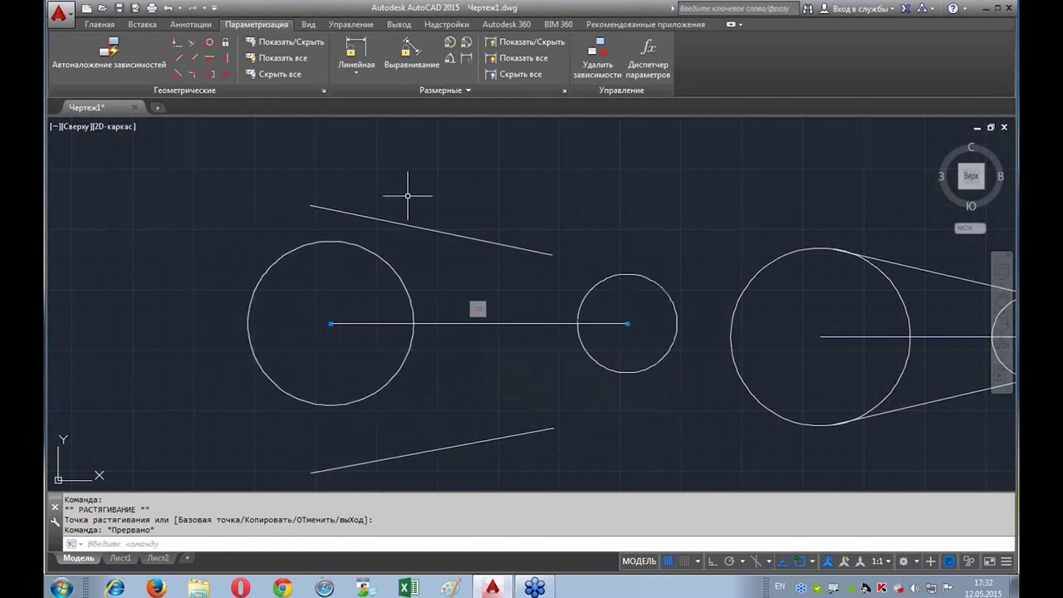
Step: Create 'Новый текстовый документ (2)' on drive Data (D:) with the default name and open it
click(198, 588)
click(97, 254)
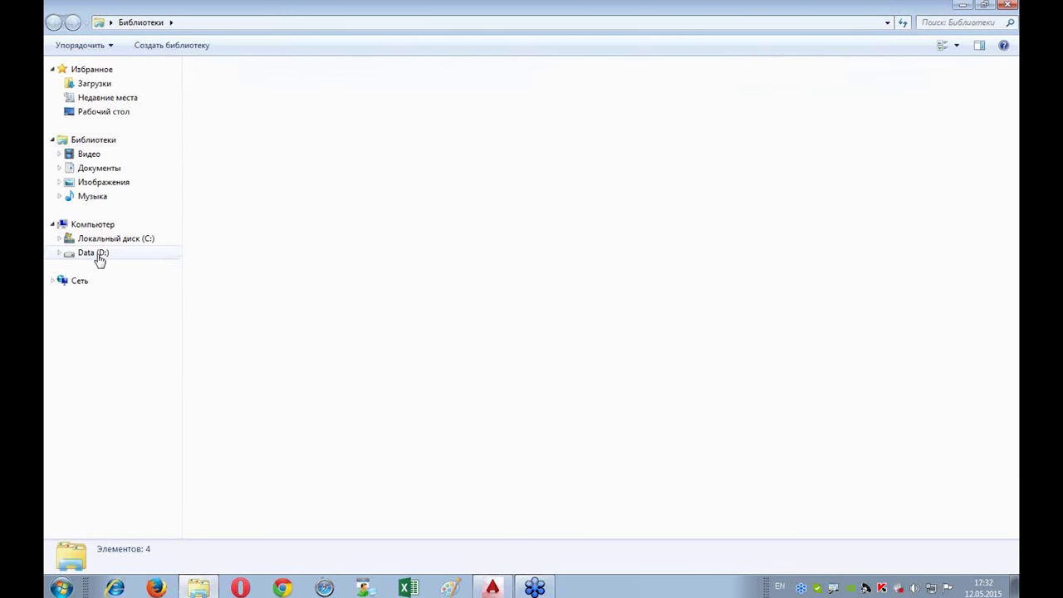
right_click(694, 401)
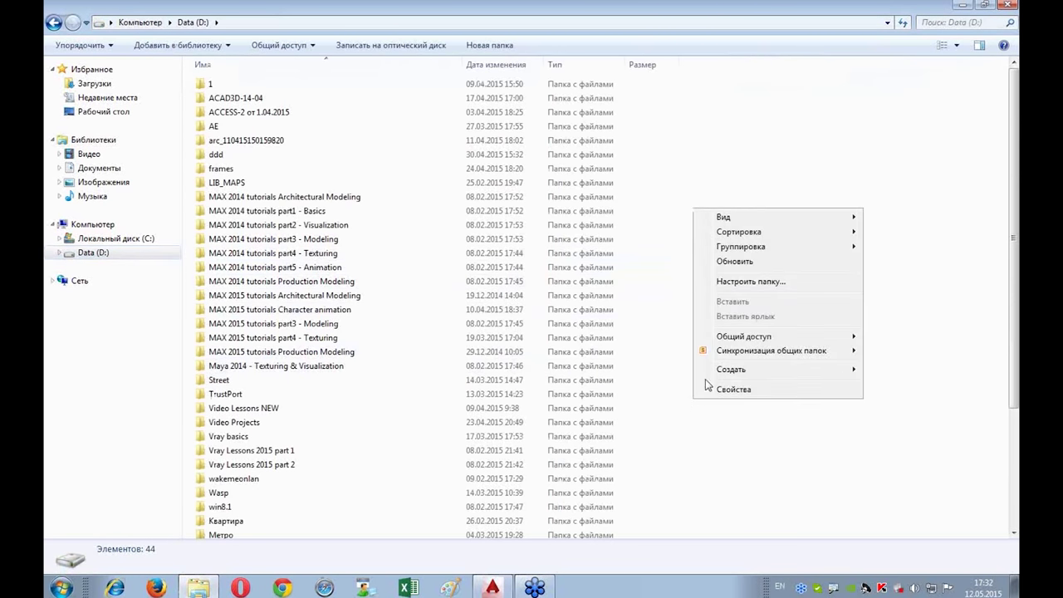
mouse_move(730, 368)
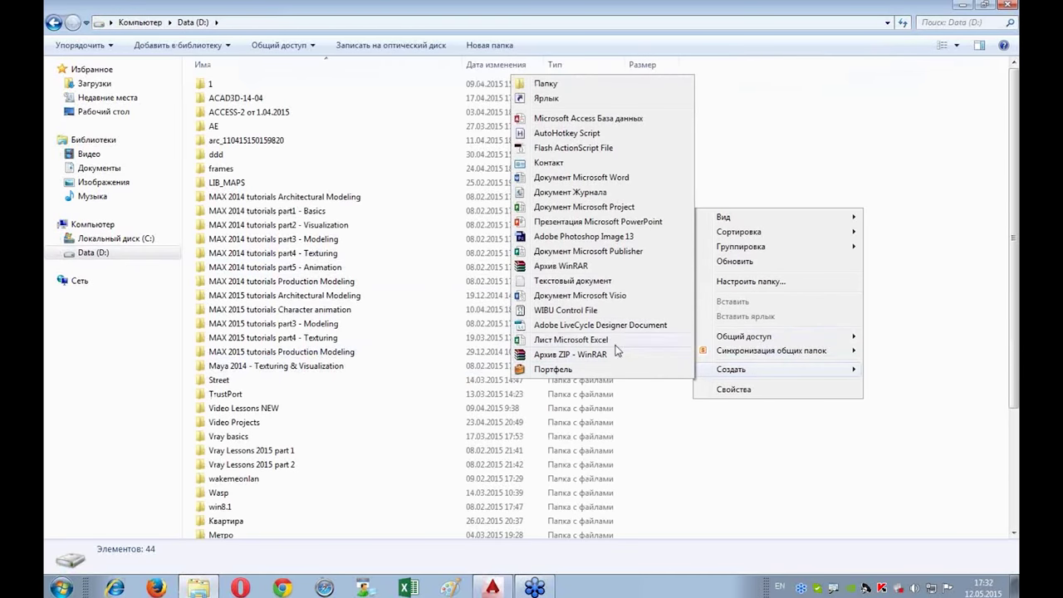
click(548, 280)
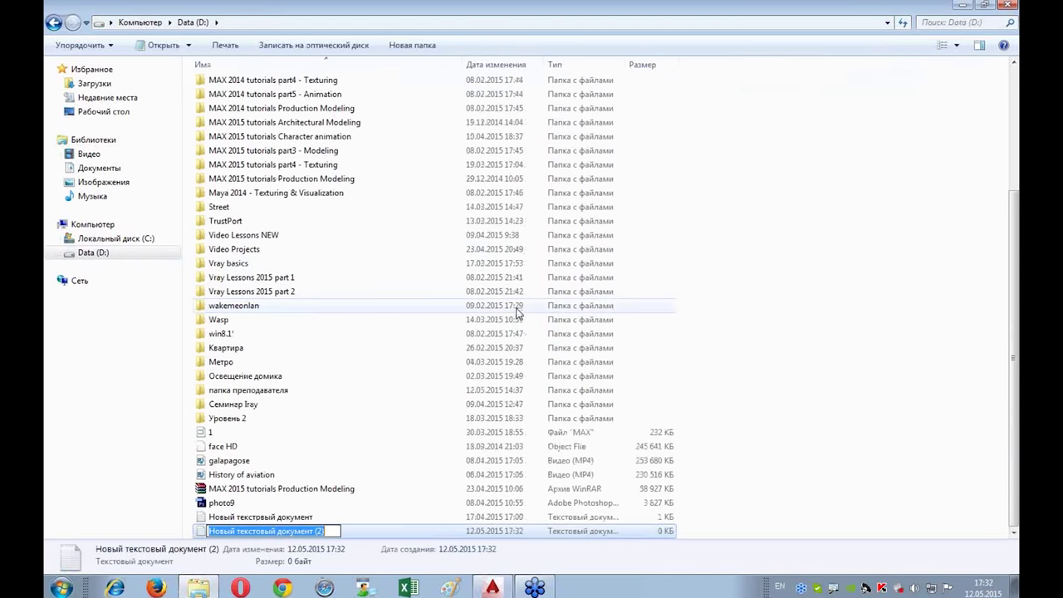
click(343, 532)
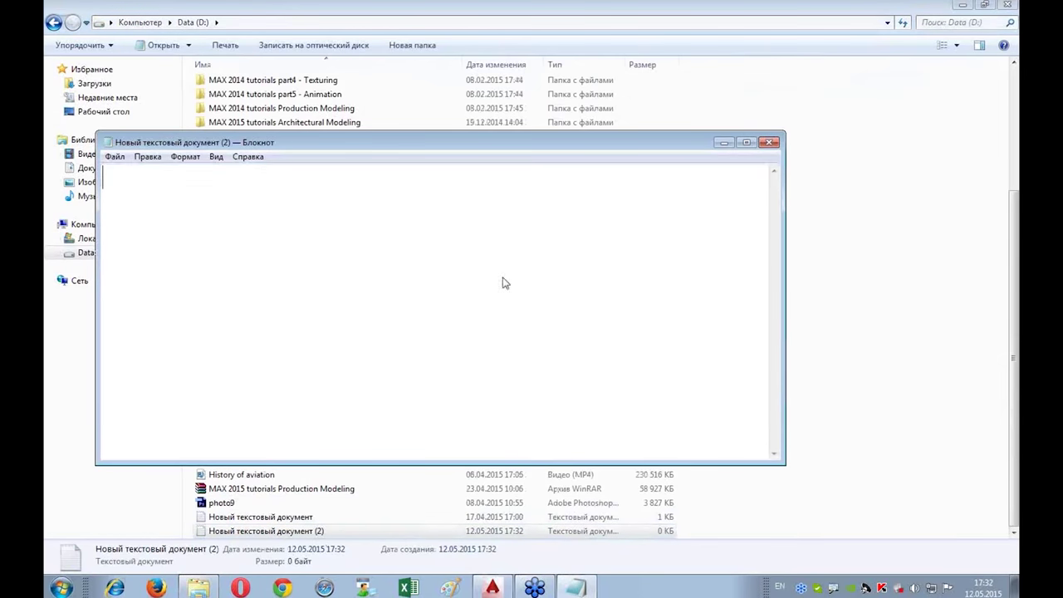
Step: Write '1. Ведущий' and '2. Ведомый' in Notepad, then minimise it to return to the drawing
click(1006, 5)
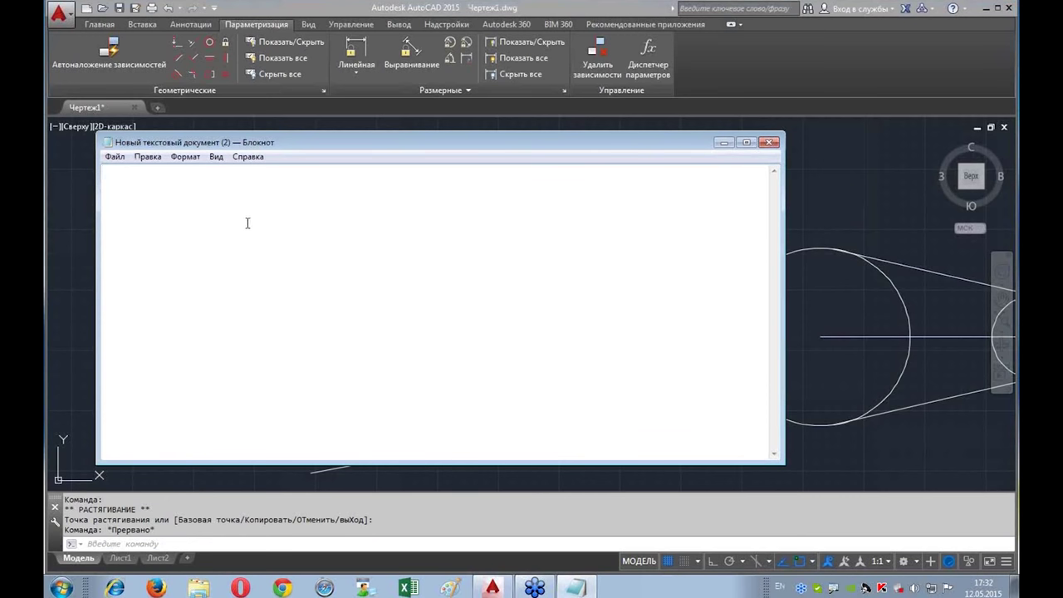
text(1. )
text(D)
key(BackSpace)
key(alt+shift)
text(Ведущий)
key(Return)
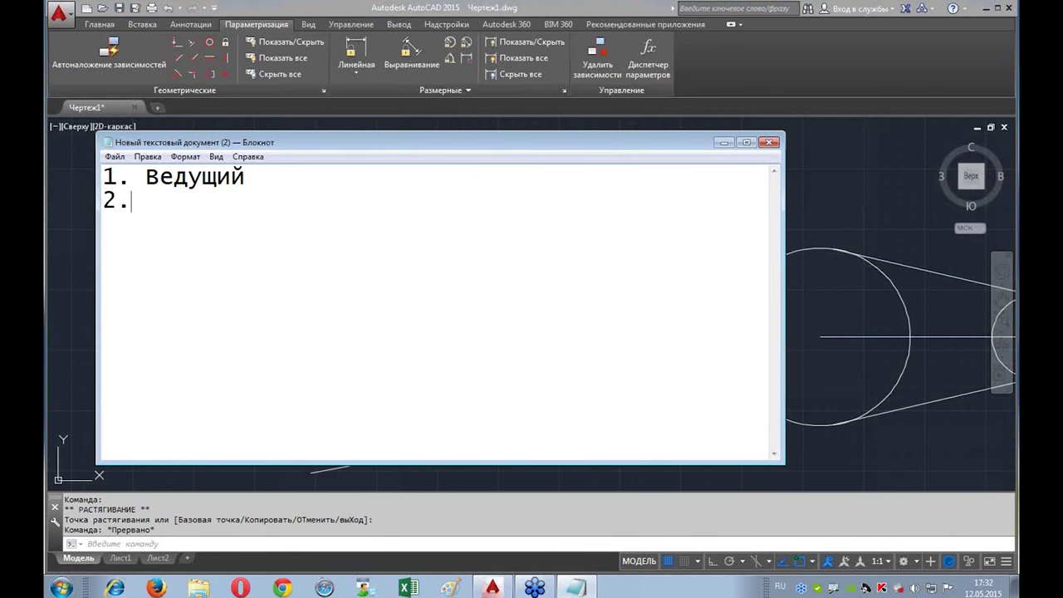
text(Ведомый)
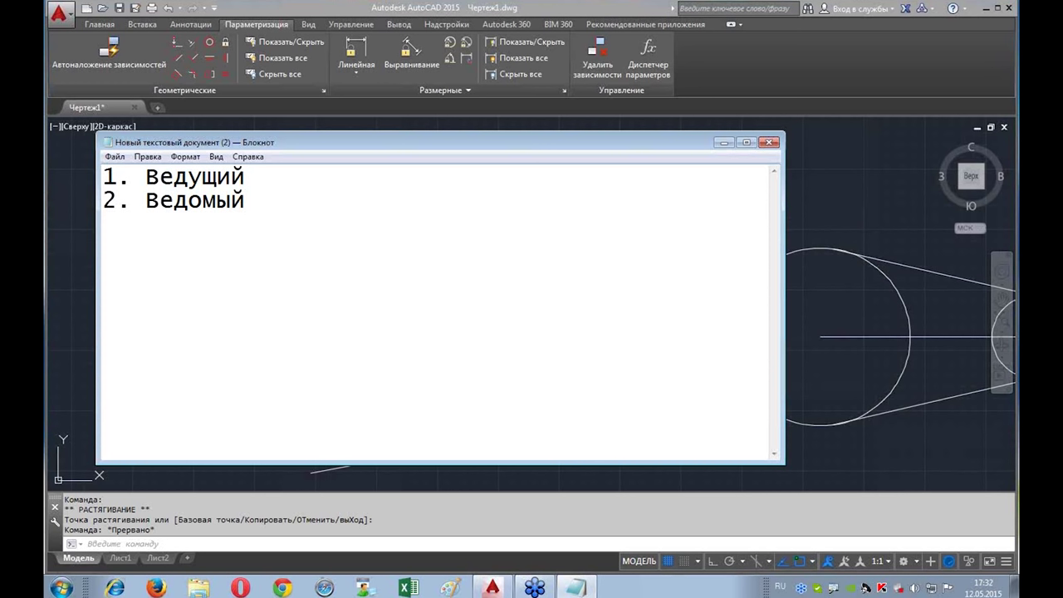
click(723, 144)
middle_drag(482, 304, 440, 311)
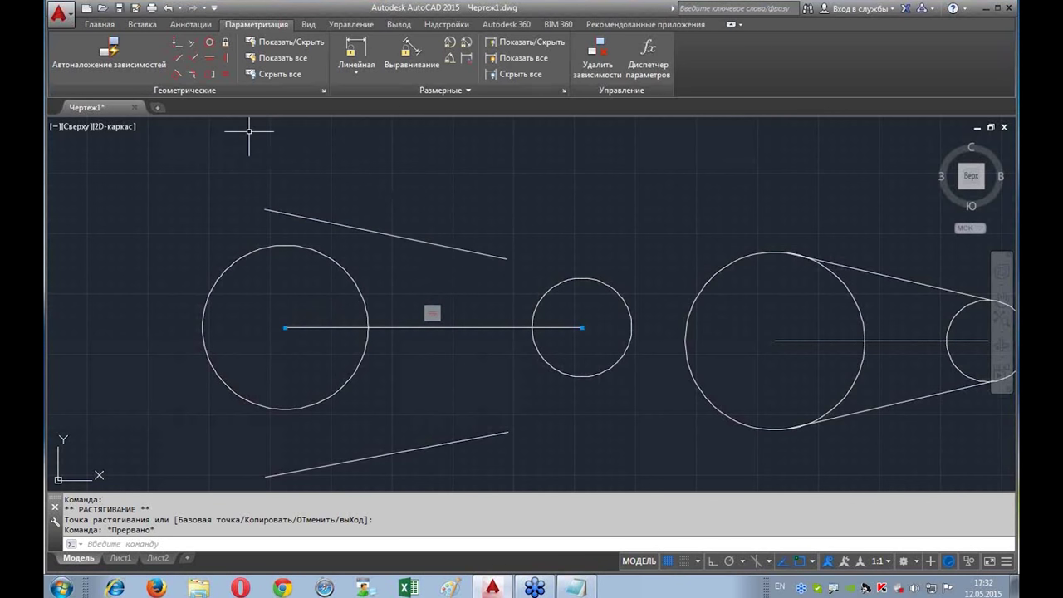
click(177, 42)
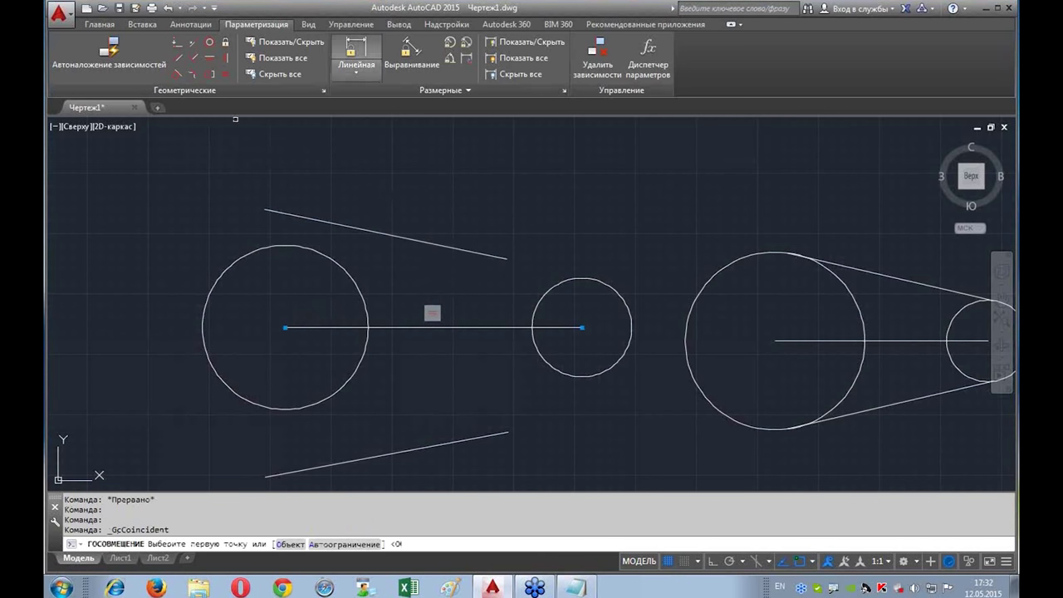
click(499, 255)
click(576, 282)
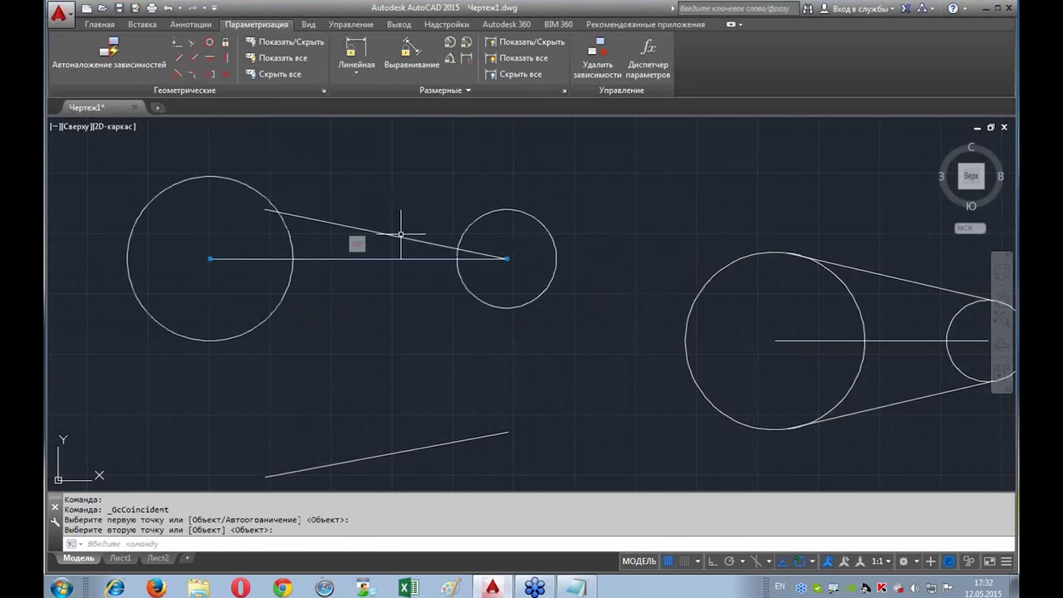
click(402, 235)
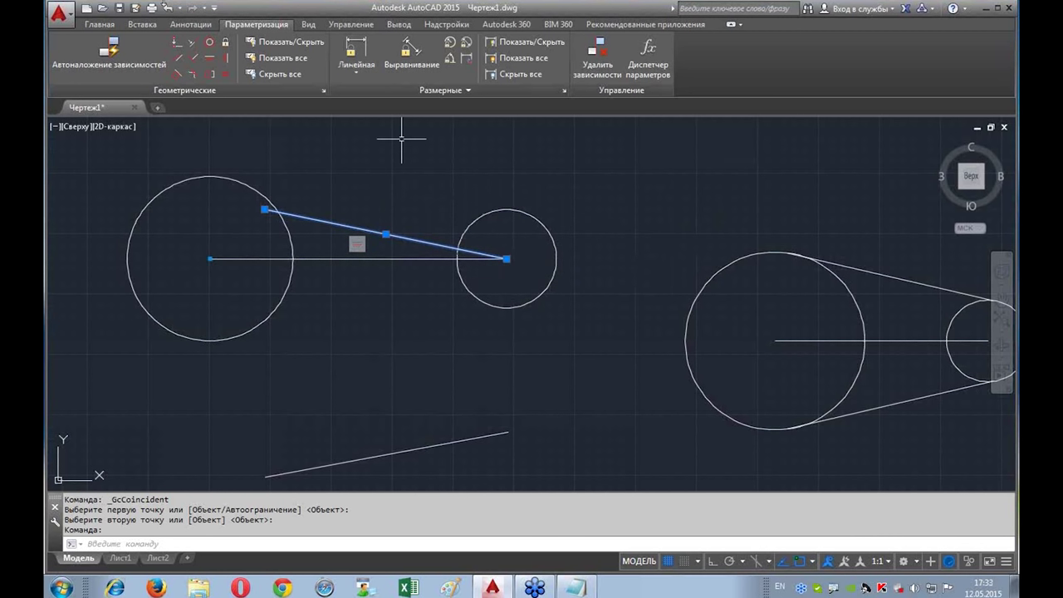
click(167, 8)
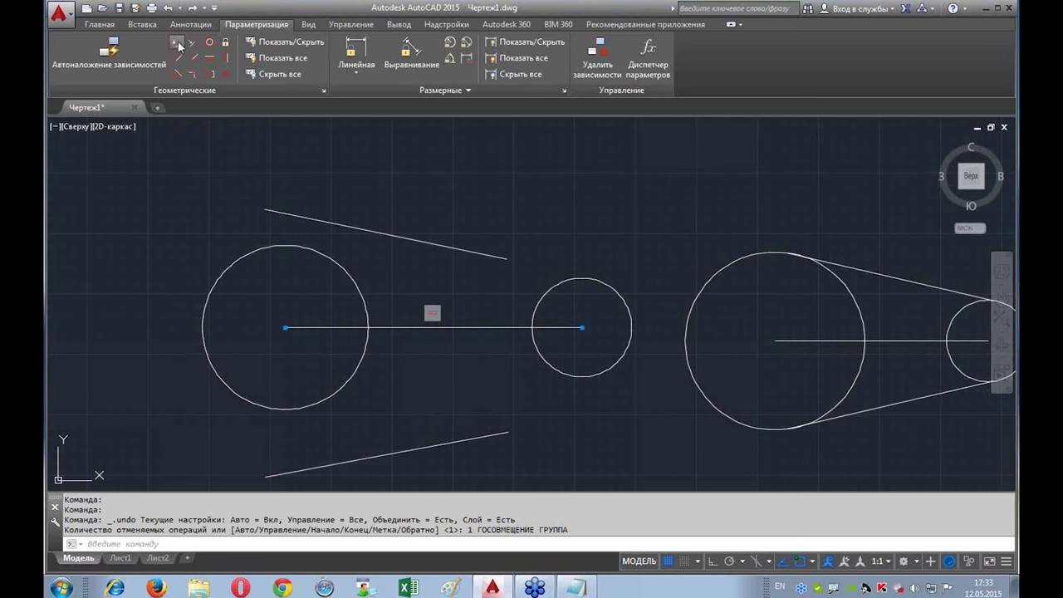
Step: Start a Coincident constraint and switch it to the Object option
click(178, 43)
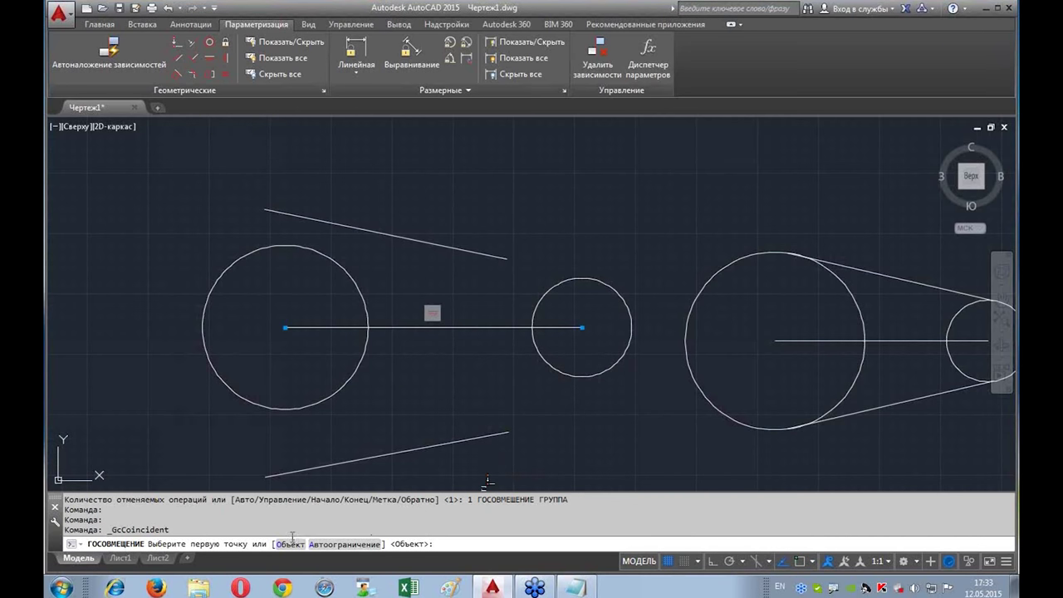
mouse_move(922, 217)
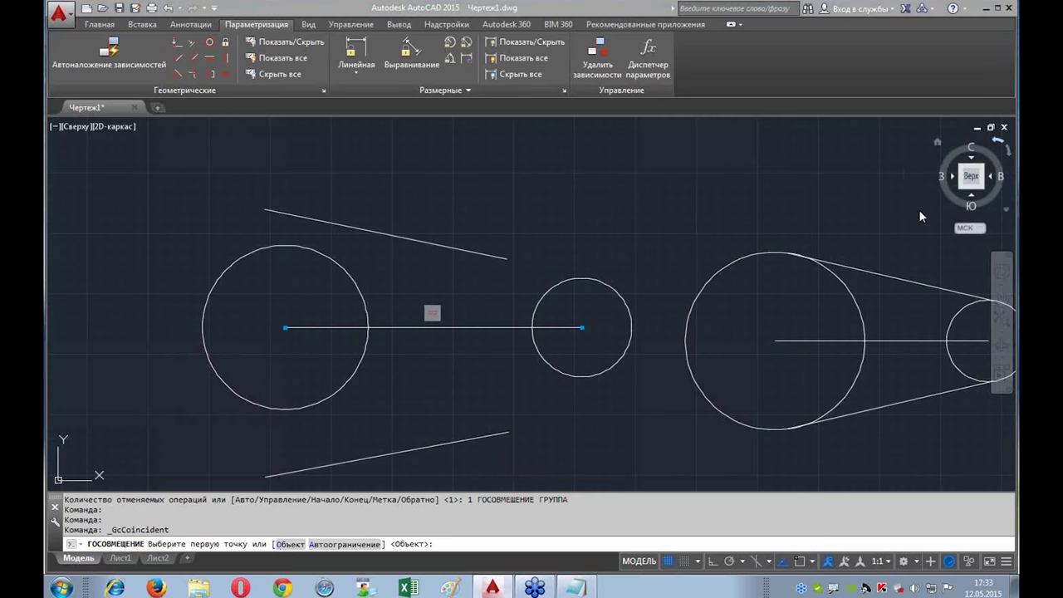
mouse_move(311, 536)
mouse_down()
mouse_move(277, 535)
mouse_move(311, 538)
mouse_up()
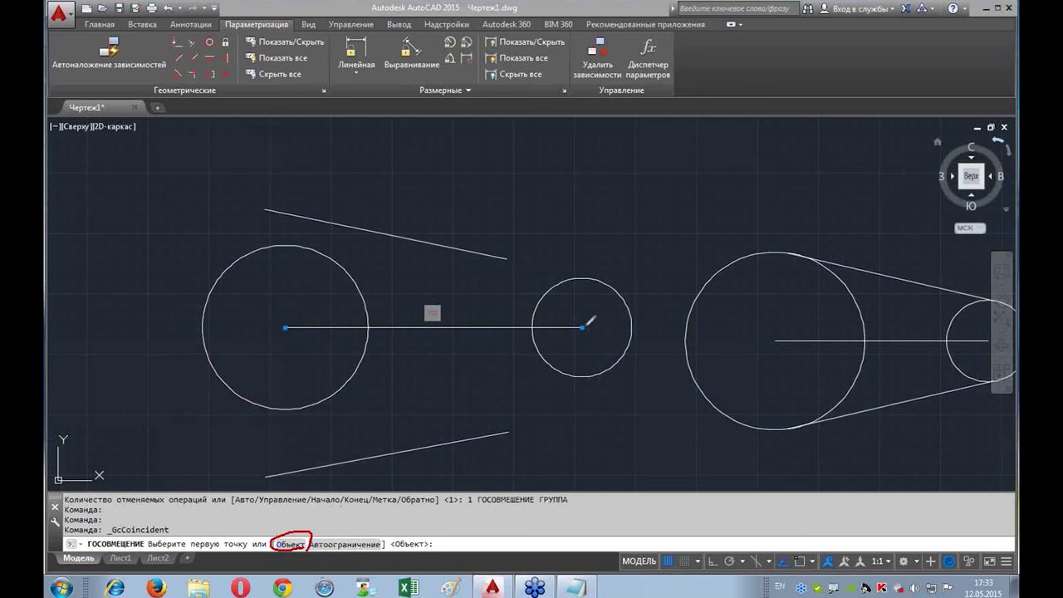
mouse_move(549, 286)
mouse_down()
mouse_move(574, 277)
mouse_move(534, 330)
mouse_up()
drag(568, 281, 601, 277)
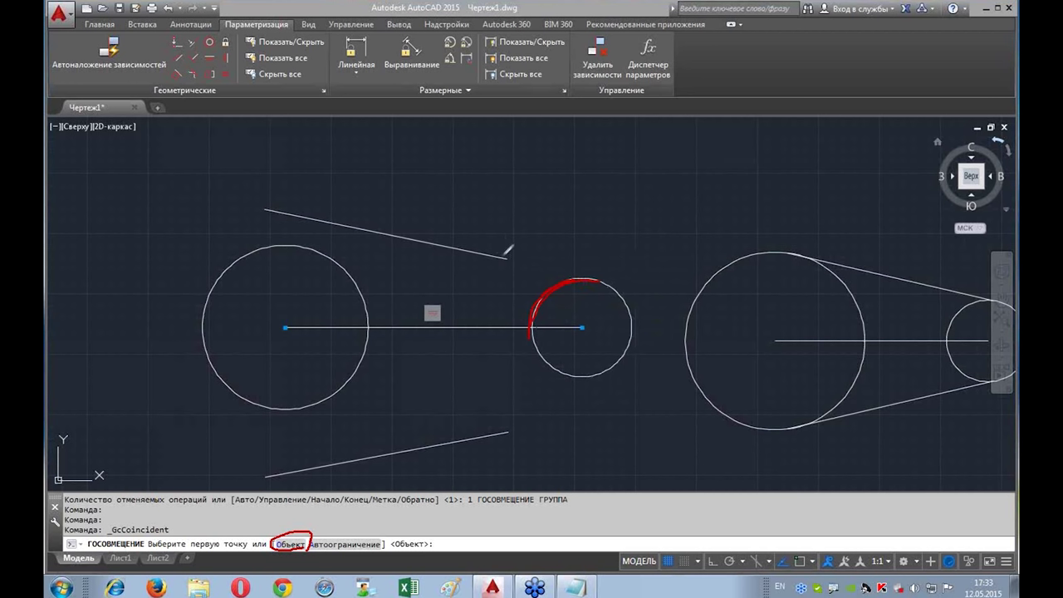
drag(514, 256, 519, 250)
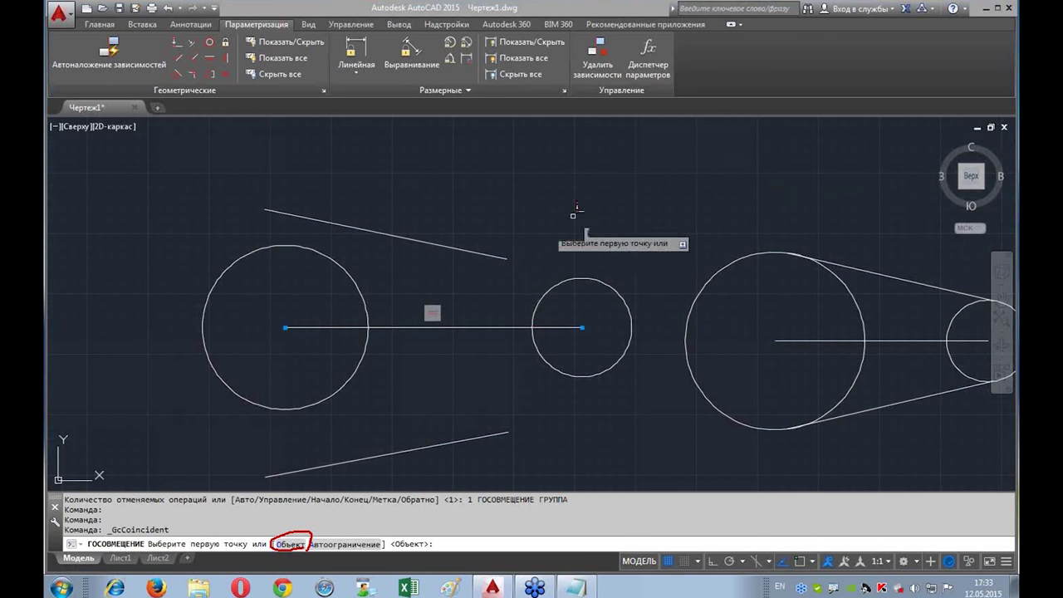
click(288, 544)
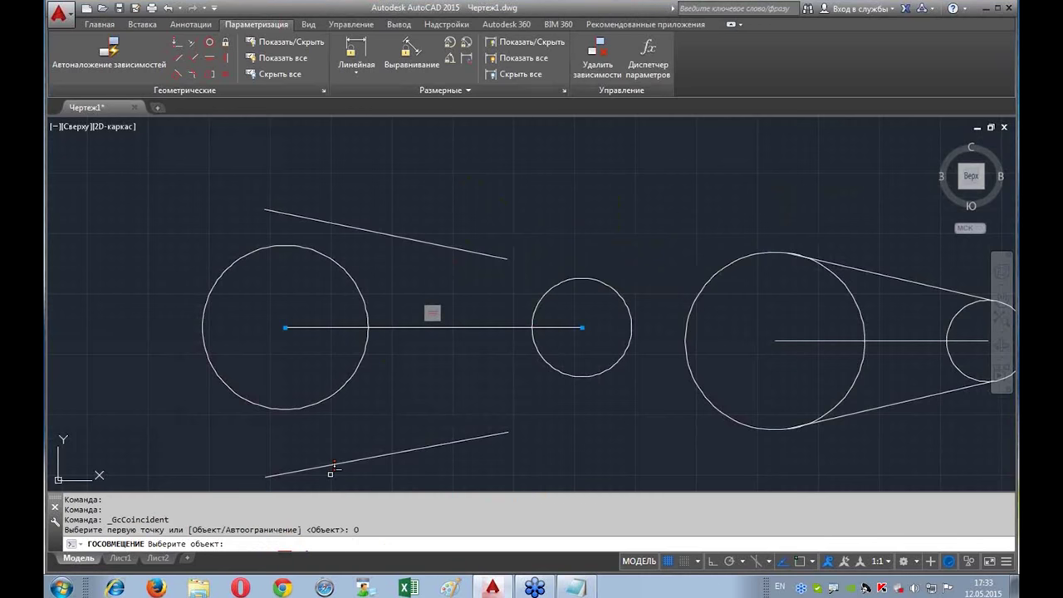
Step: Constrain the upper belt line's right end onto the small pulley circle
click(562, 281)
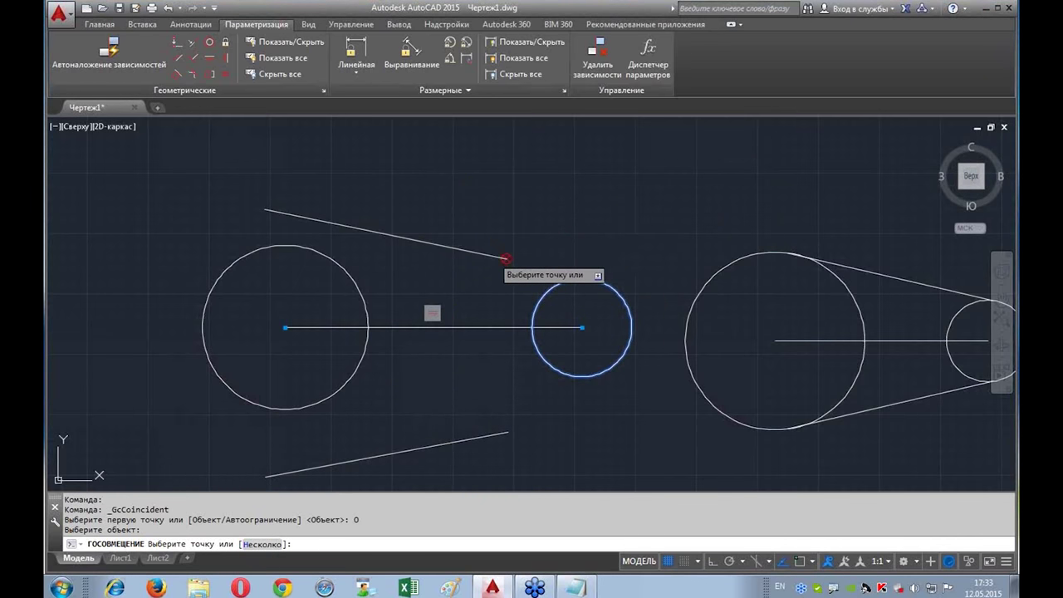
click(505, 259)
scroll(540, 291, up, 4)
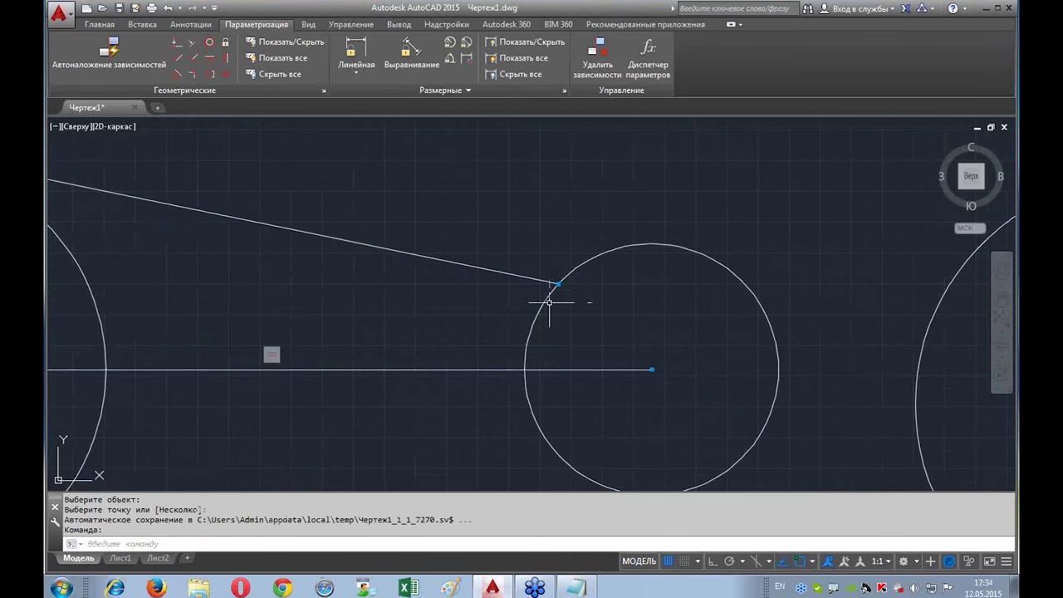
scroll(357, 290, down, 2)
middle_drag(92, 236, 292, 290)
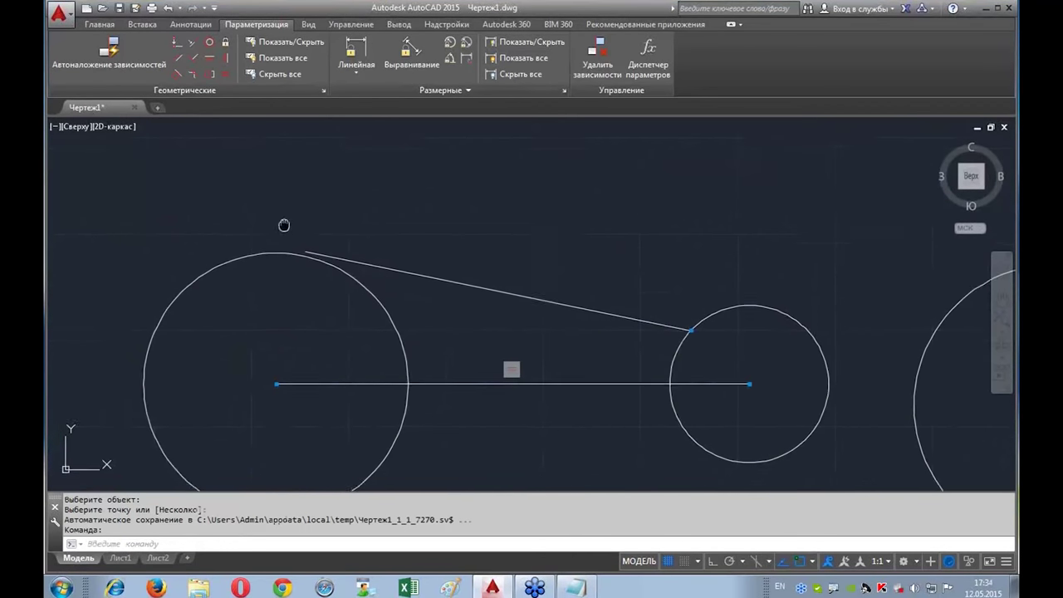
Step: Constrain the upper belt line's left end onto the large pulley circle with Coincident > Object
click(177, 41)
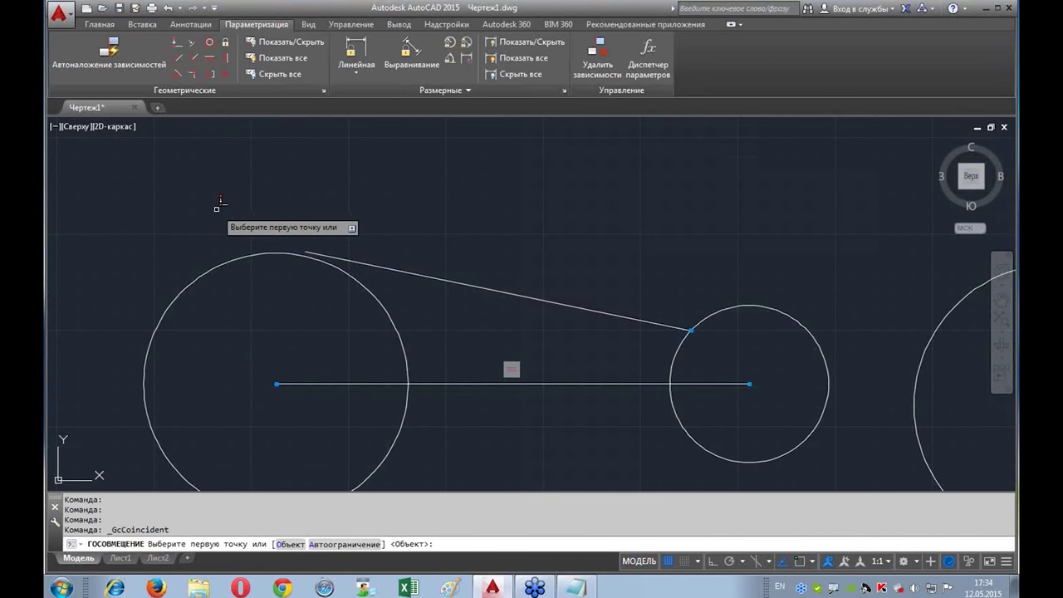
click(290, 544)
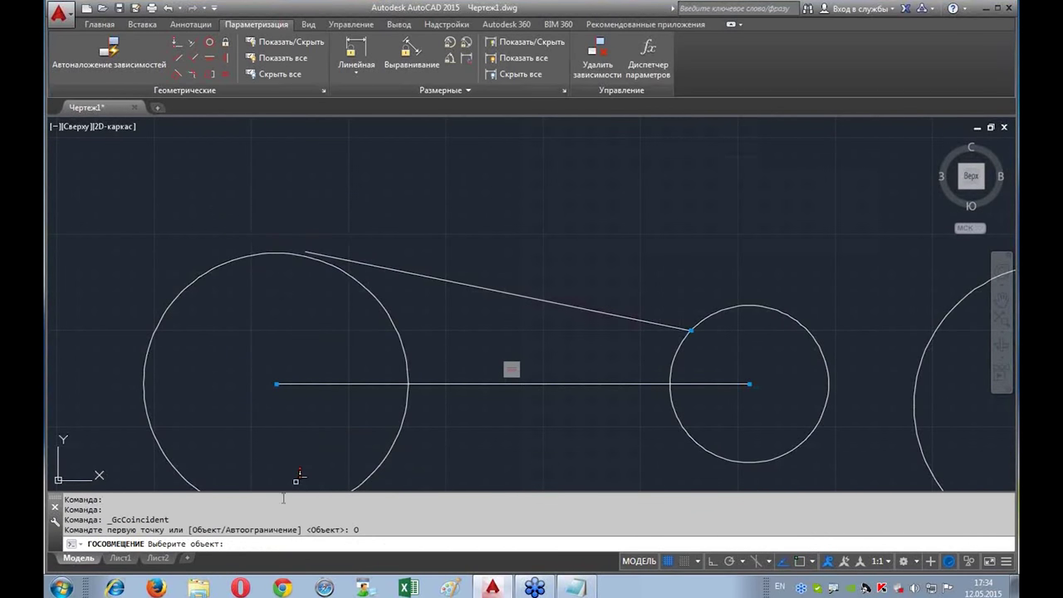
click(270, 253)
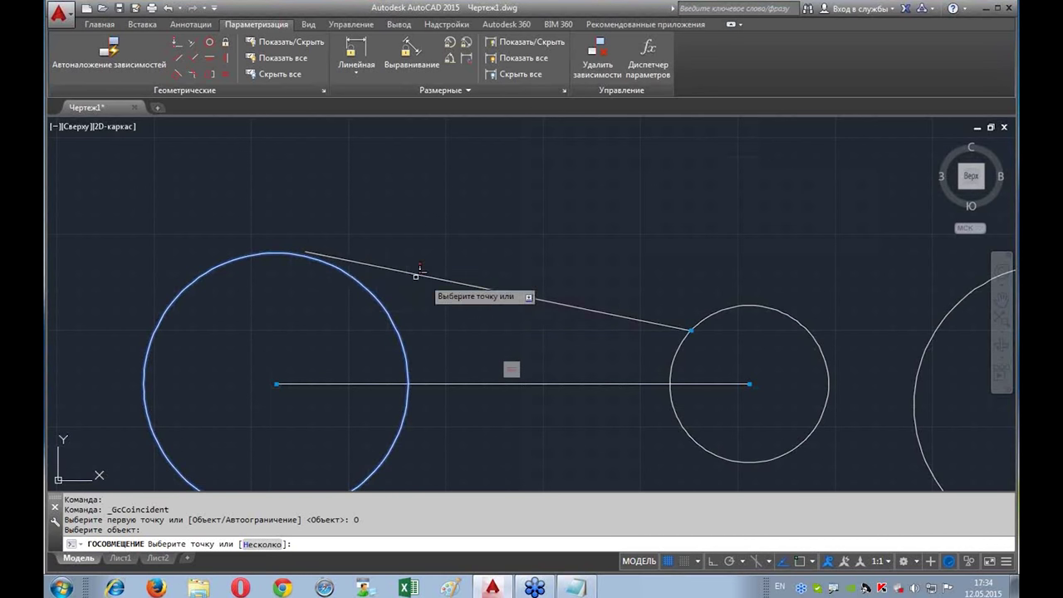
click(319, 248)
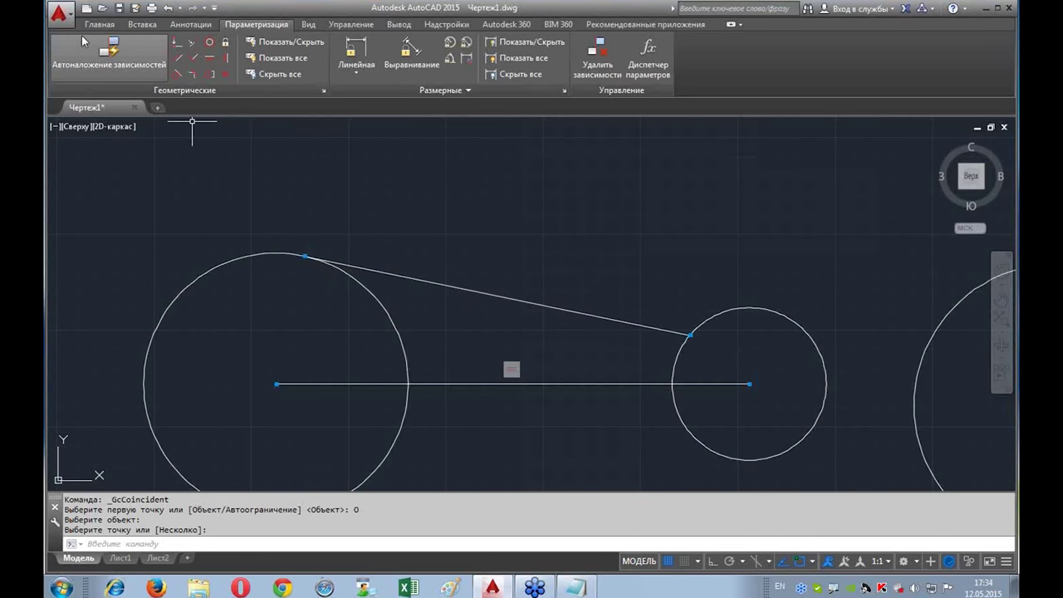
click(98, 25)
click(288, 43)
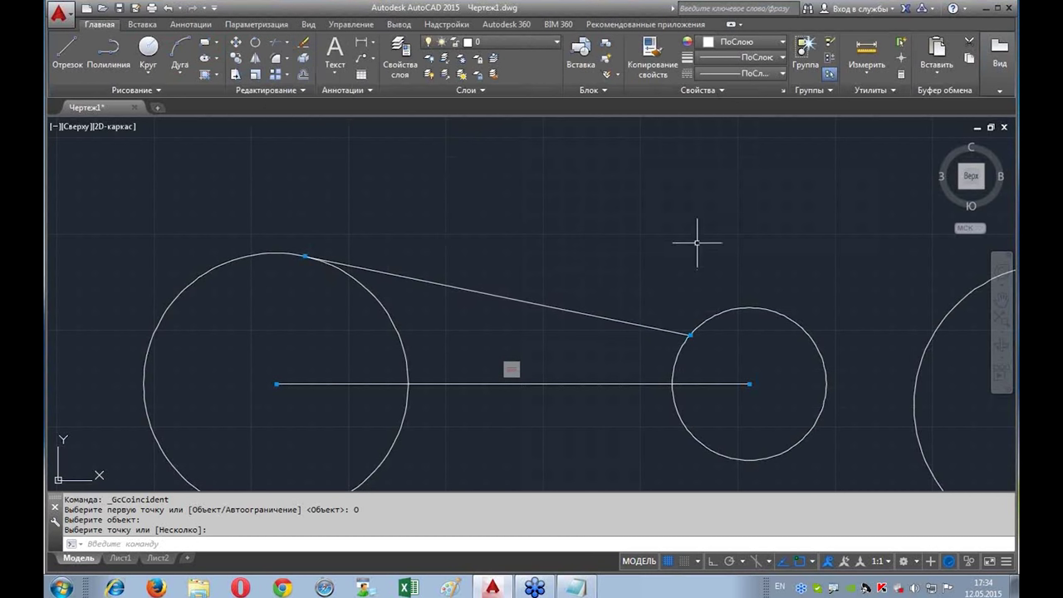
Step: Make the upper belt line tangent to the large pulley circle
click(241, 25)
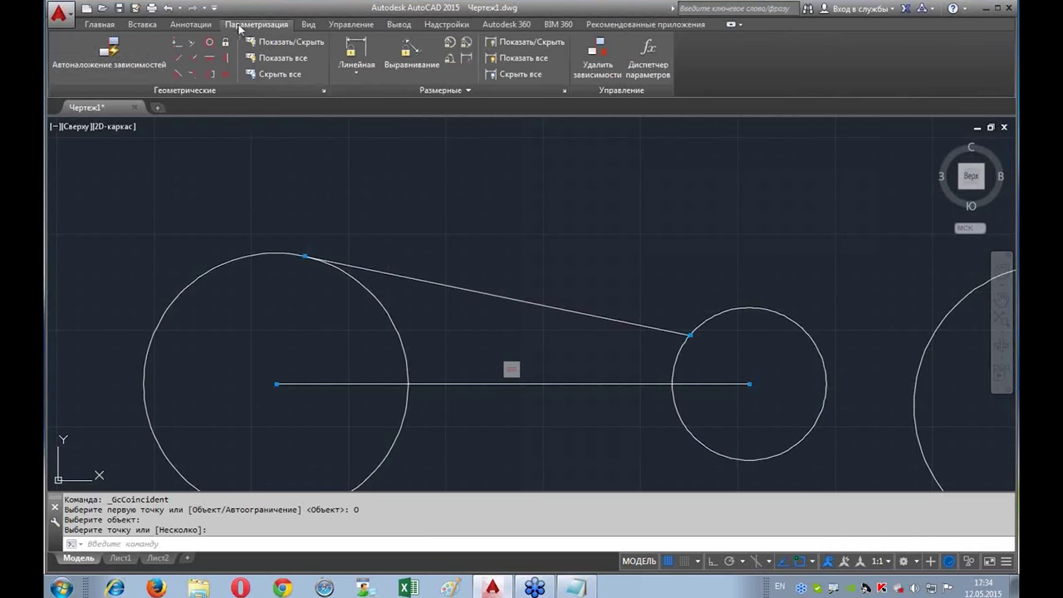
click(175, 74)
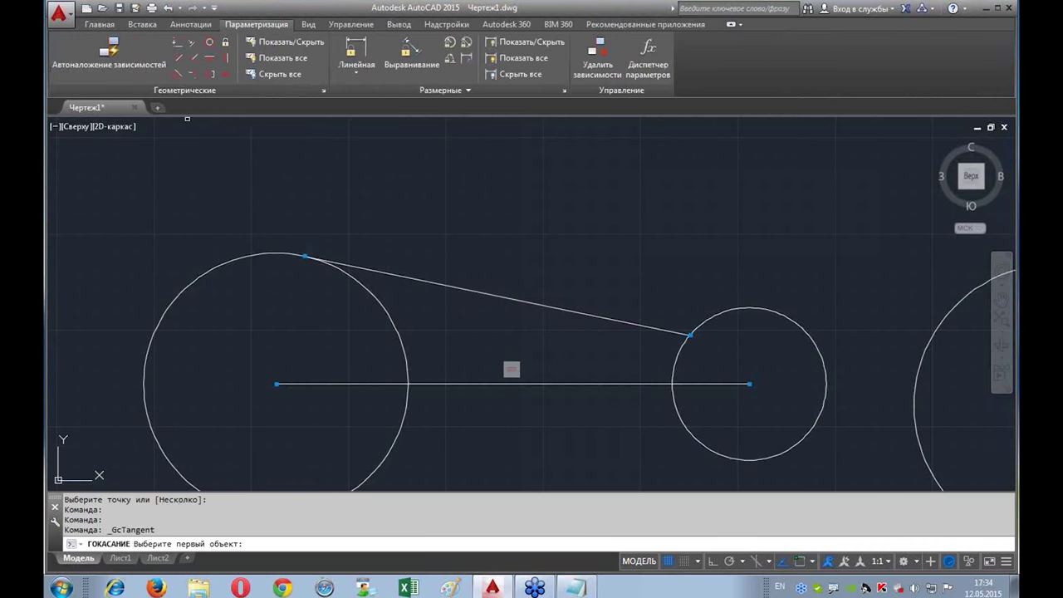
click(368, 281)
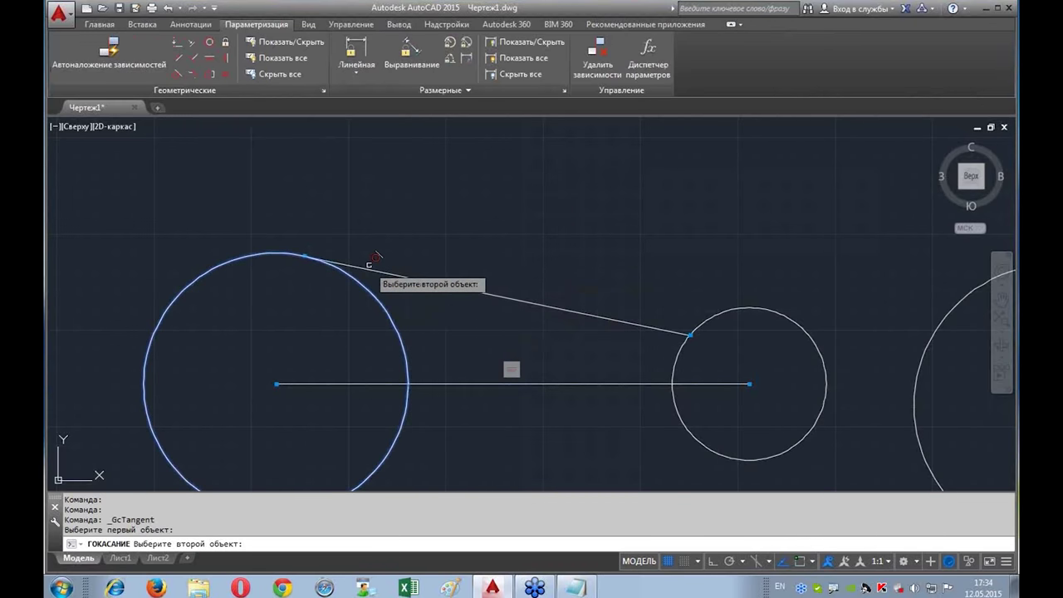
click(369, 268)
middle_drag(635, 230, 582, 196)
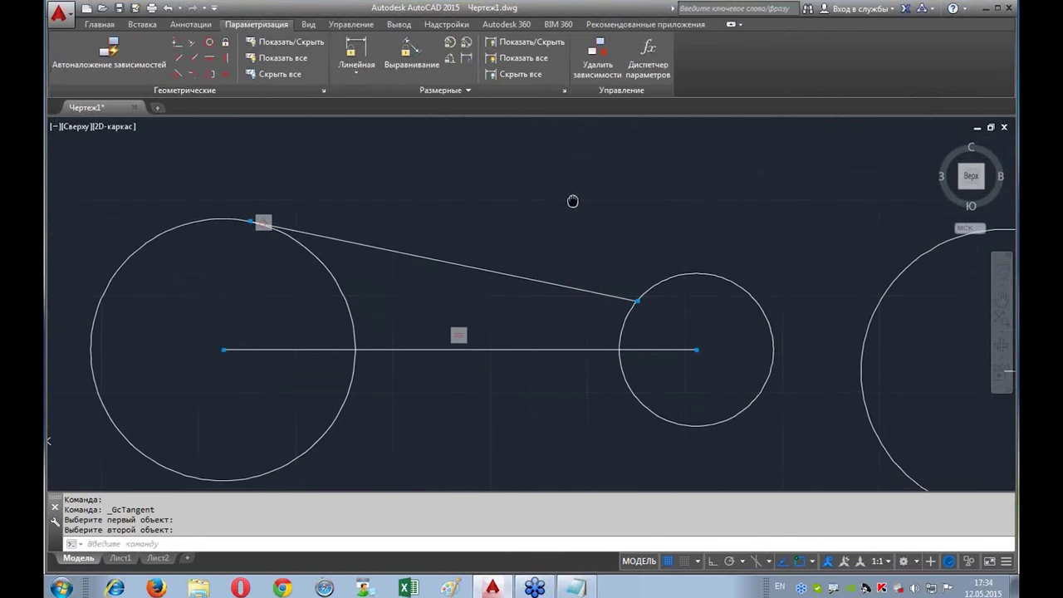
Step: Make the upper belt line tangent to the small pulley circle
click(174, 73)
click(631, 312)
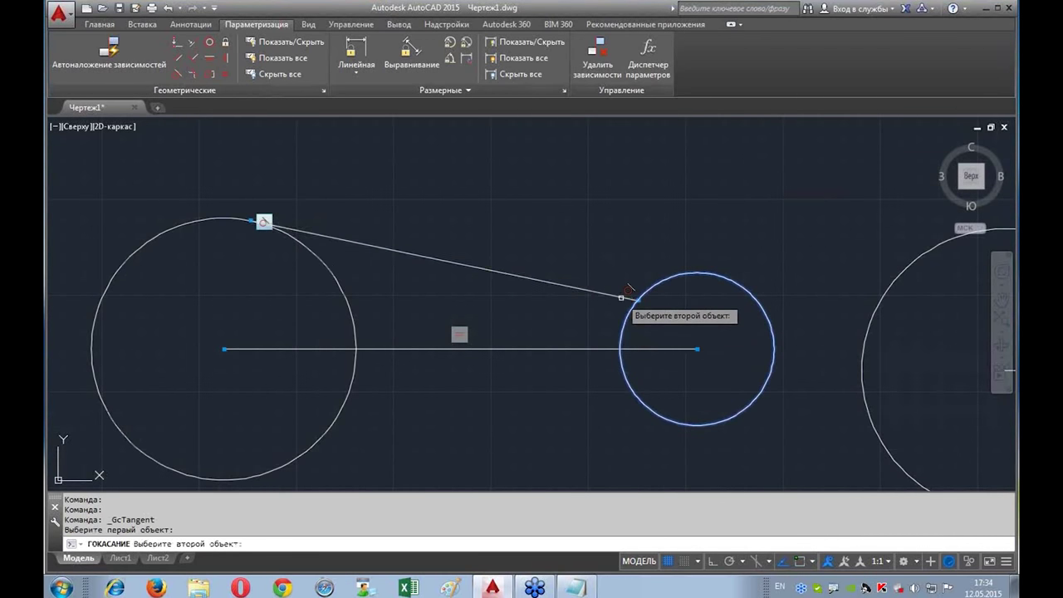
click(625, 297)
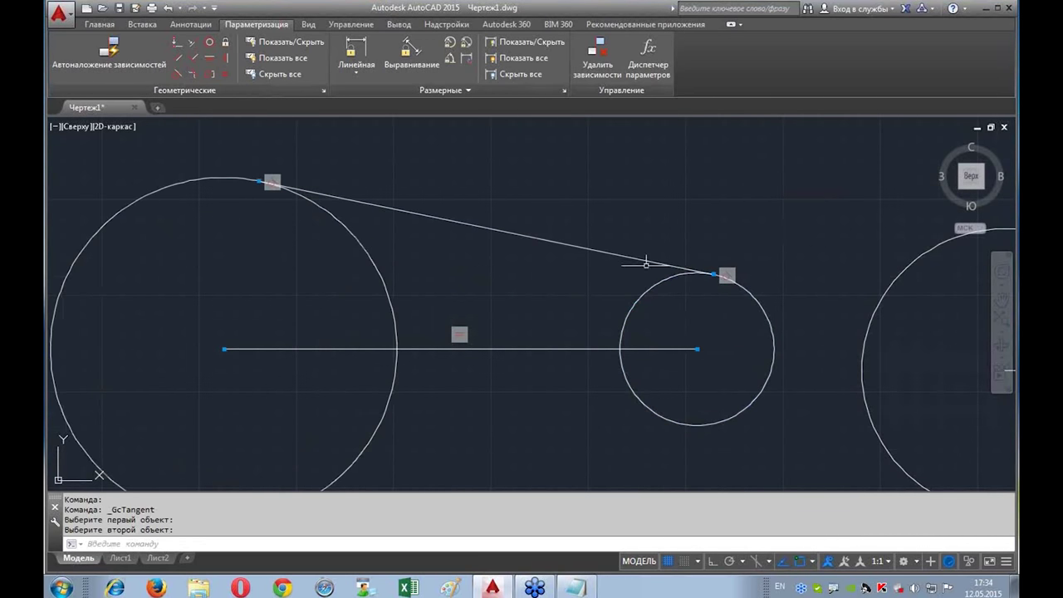
scroll(638, 360, down, 5)
scroll(581, 347, up, 3)
middle_drag(673, 336, 582, 310)
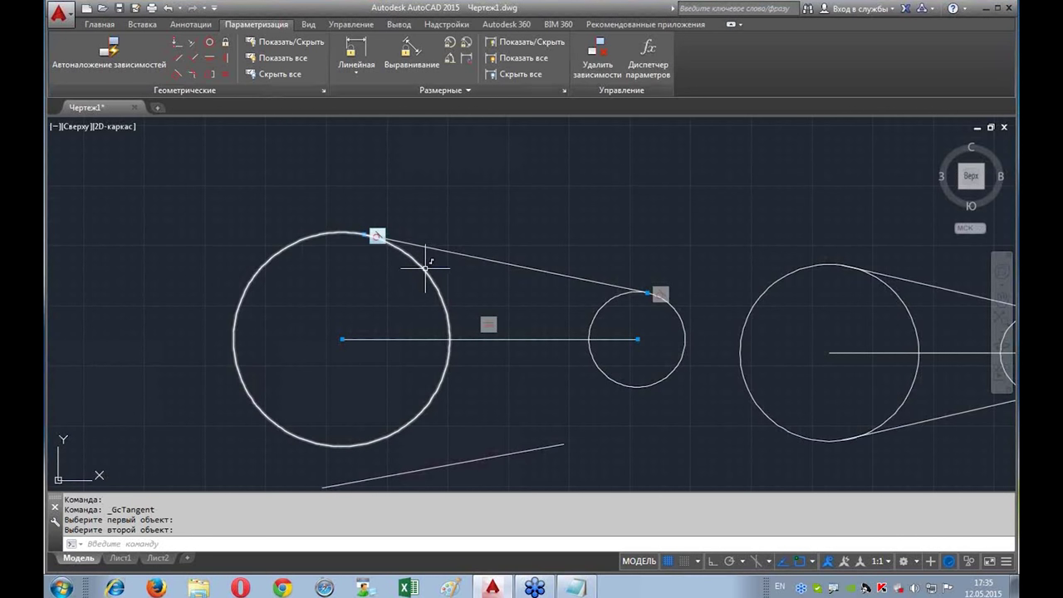
Step: Bring the loose lower belt line into view and start a Coincident constraint
mouse_move(465, 280)
middle_down()
mouse_move(412, 237)
mouse_move(407, 248)
middle_up()
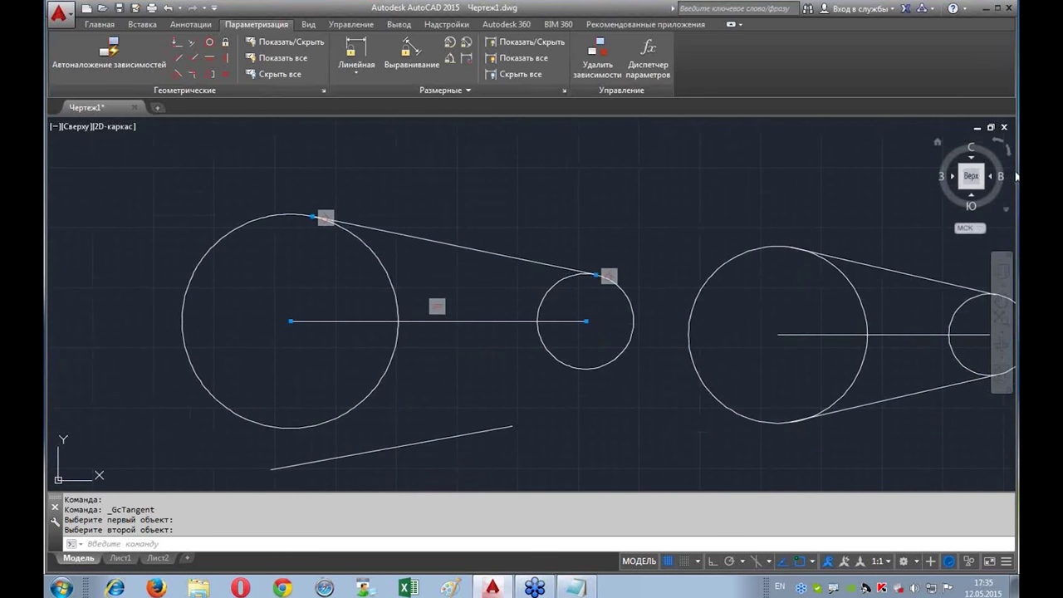
mouse_move(350, 92)
mouse_down()
mouse_move(581, 50)
mouse_move(357, 21)
mouse_move(399, 111)
mouse_up()
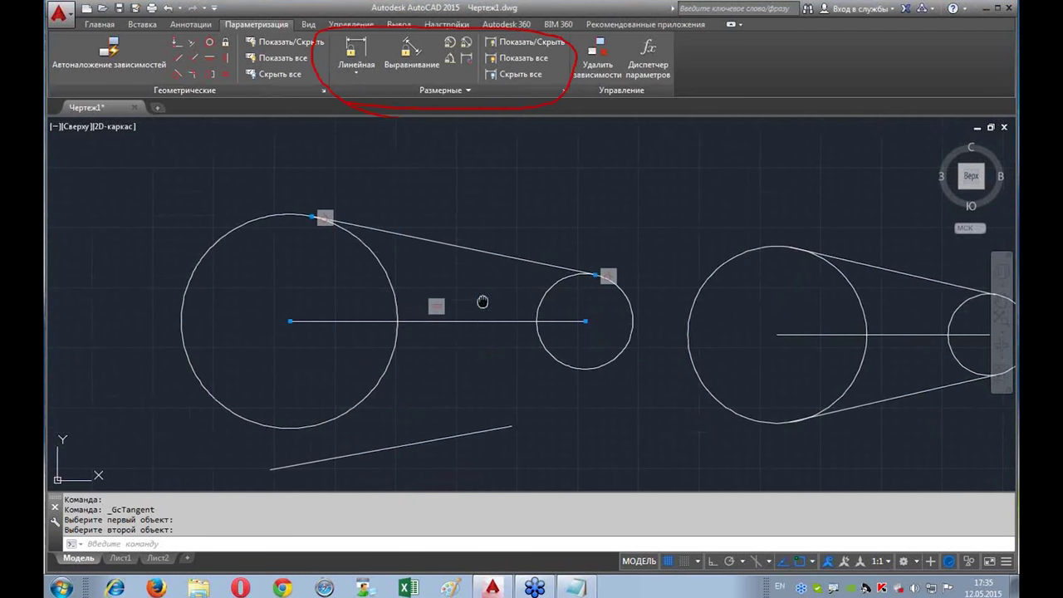
middle_drag(482, 301, 482, 261)
scroll(448, 384, up, 2)
middle_drag(464, 368, 499, 380)
scroll(532, 394, down, 2)
scroll(510, 375, up, 2)
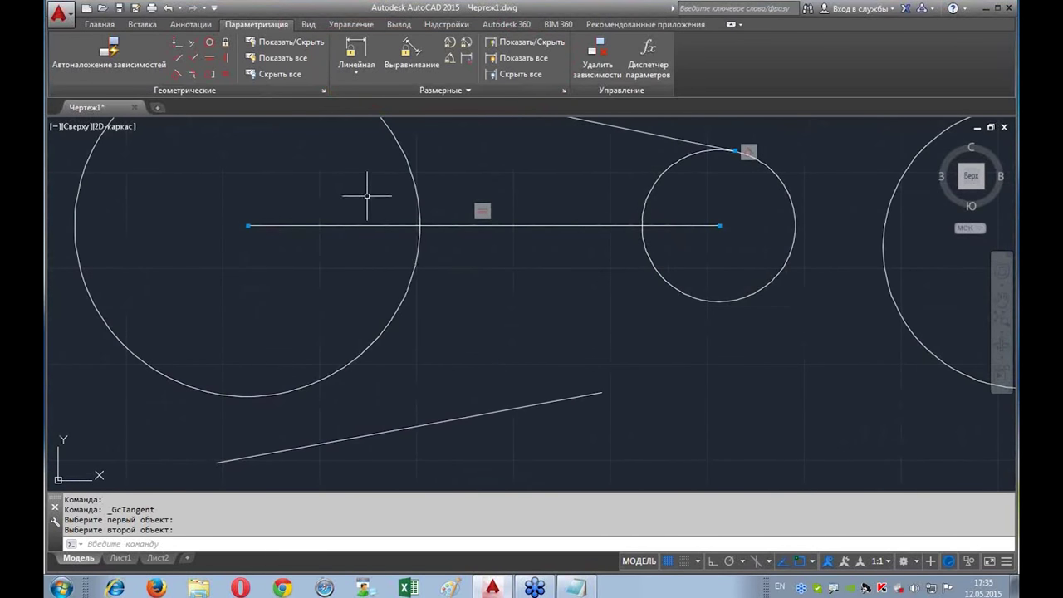
click(175, 42)
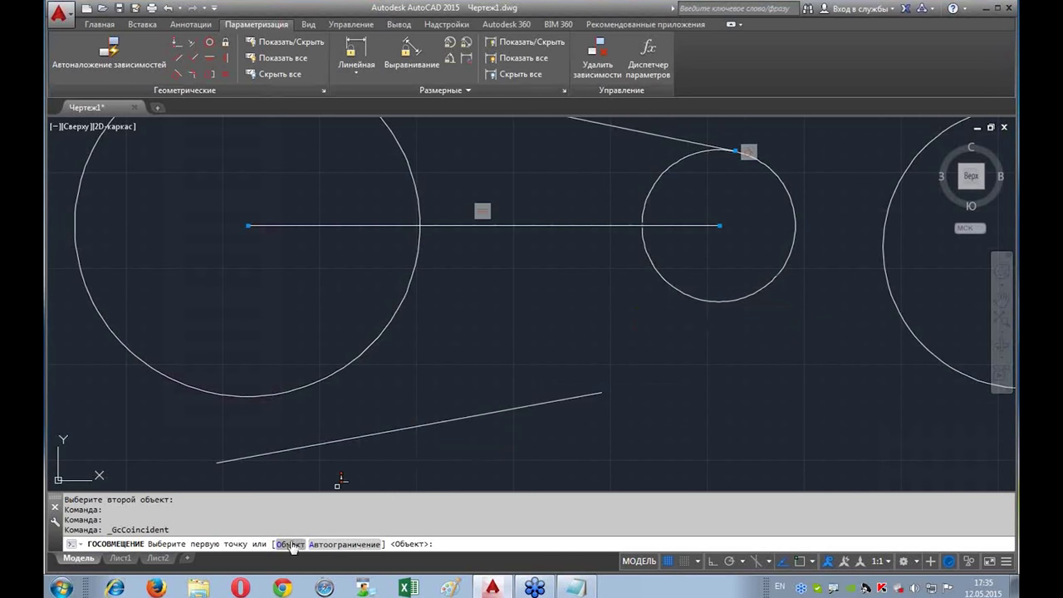
Step: Attach the lower line's ends onto the small and large circles using Coincident > Object
click(289, 545)
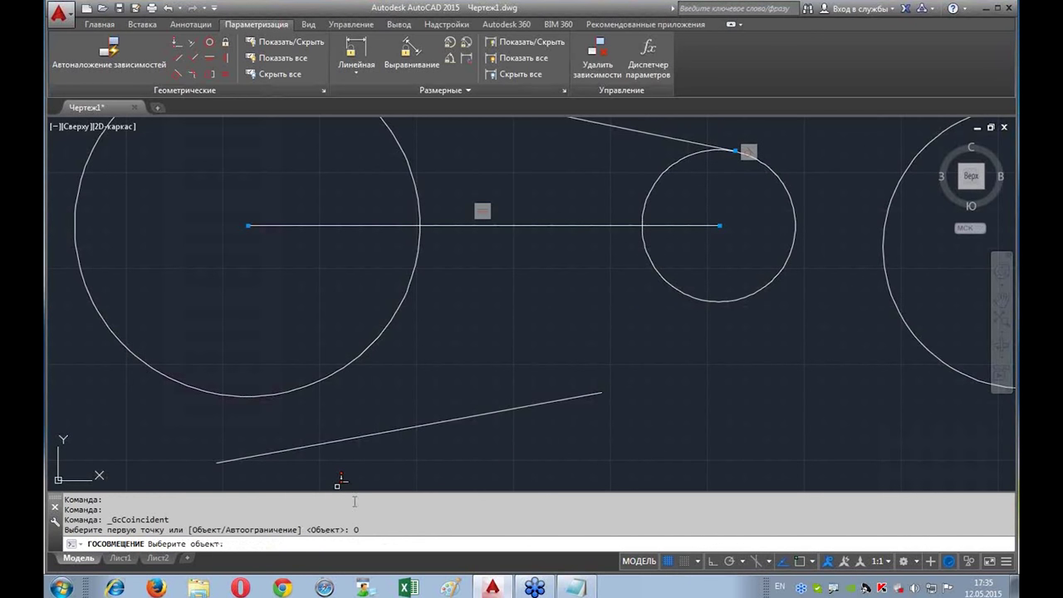
click(714, 301)
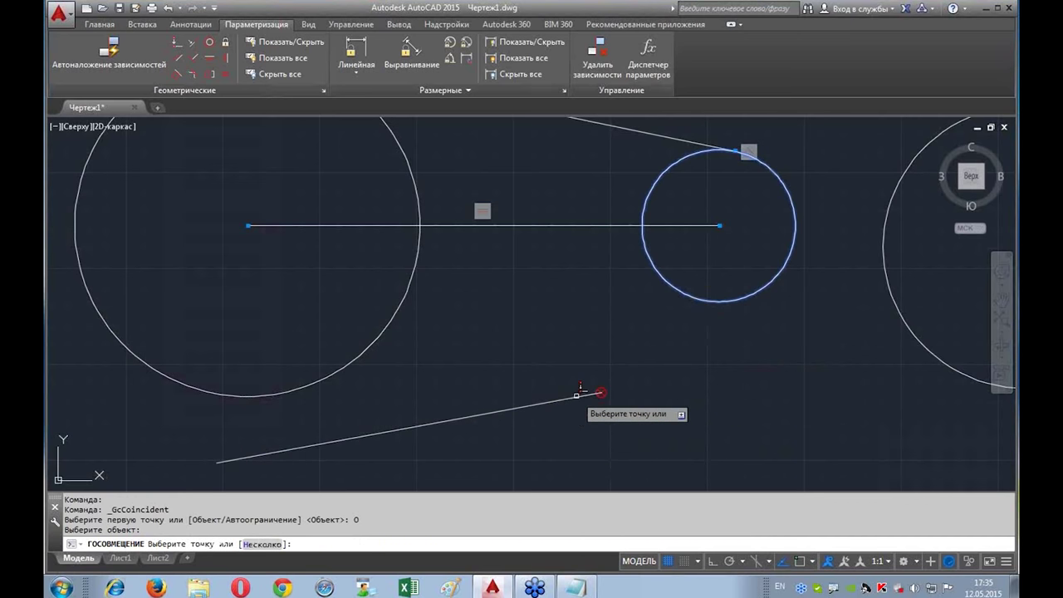
click(580, 388)
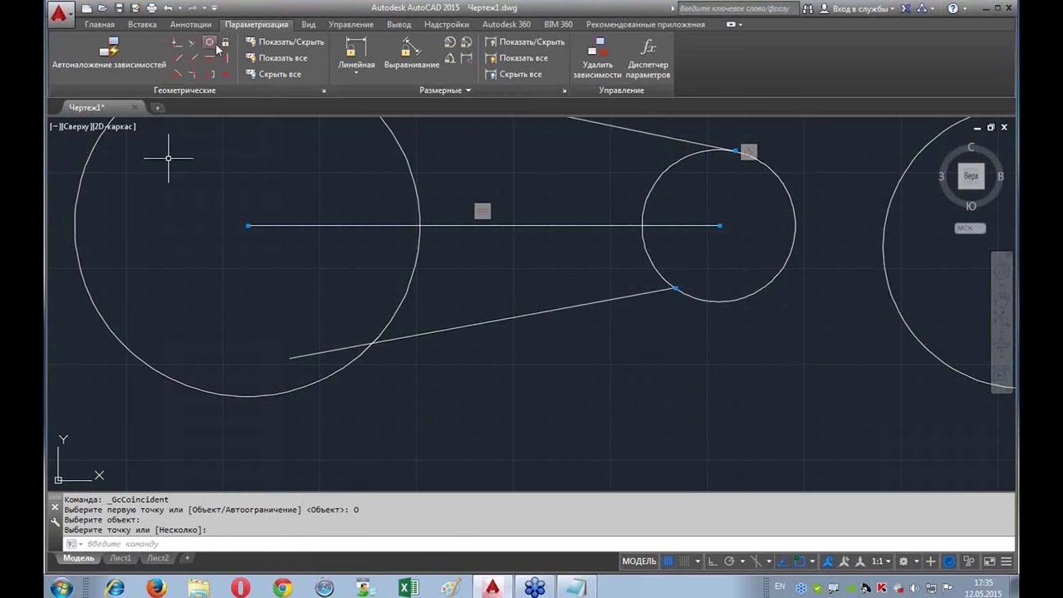
click(178, 44)
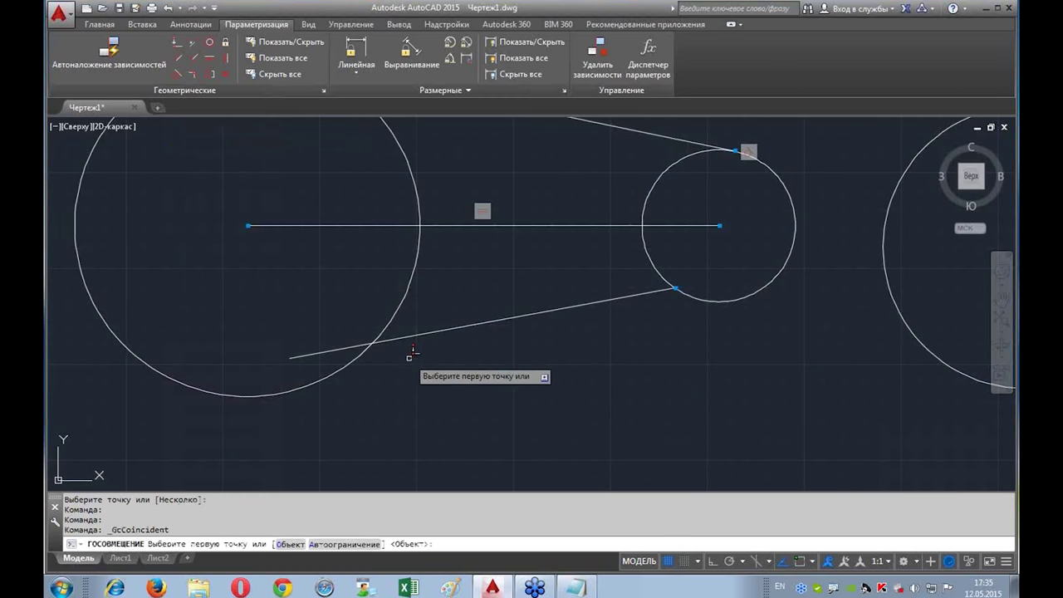
click(289, 544)
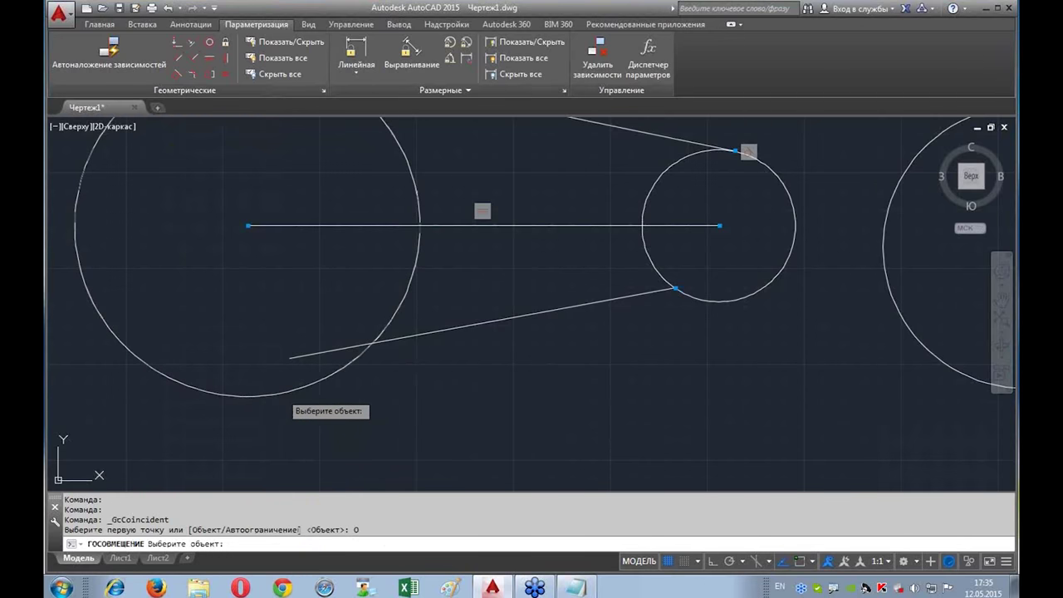
click(282, 391)
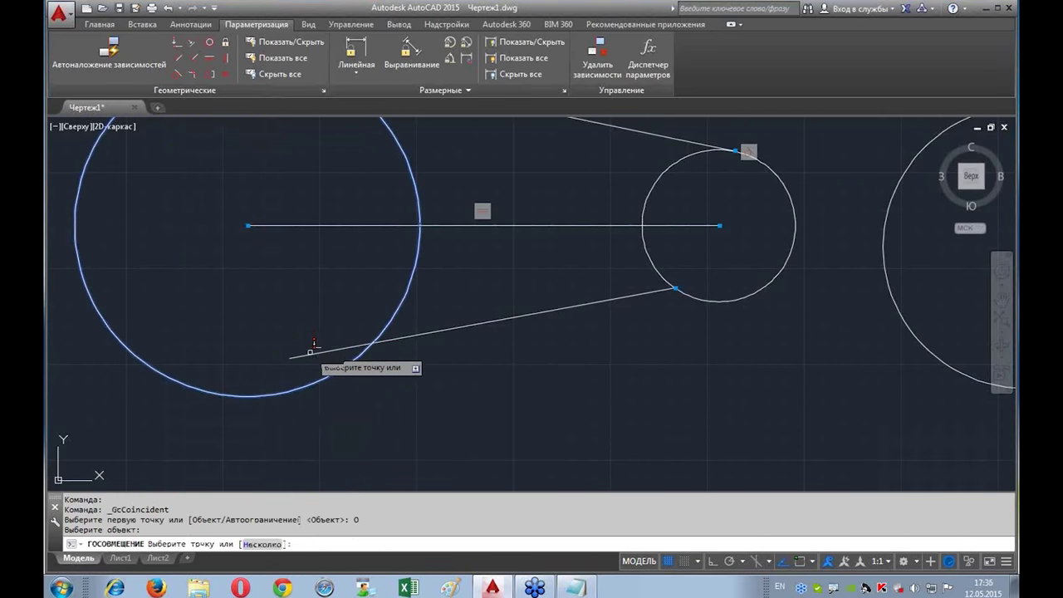
click(290, 358)
click(308, 354)
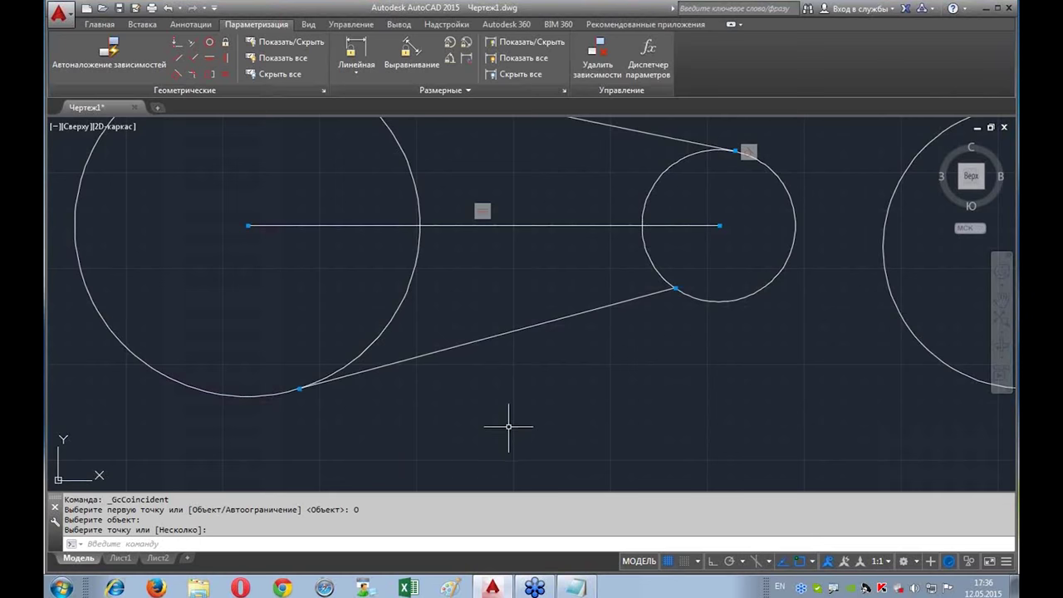
scroll(498, 414, down, 2)
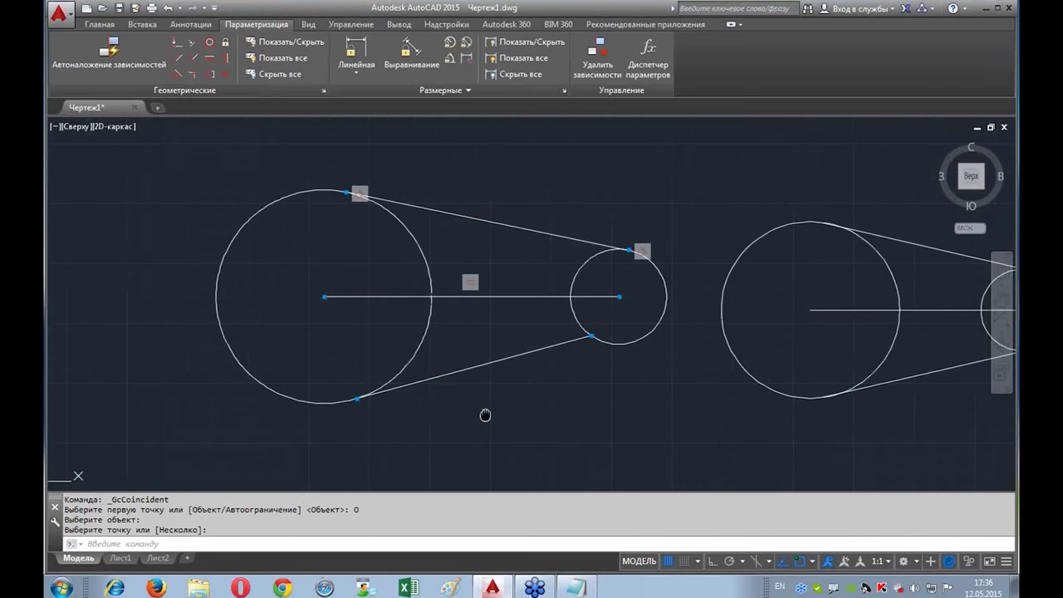
Step: Make the lower belt line tangent to the large and small pulley circles
click(181, 73)
click(410, 365)
click(416, 382)
click(180, 73)
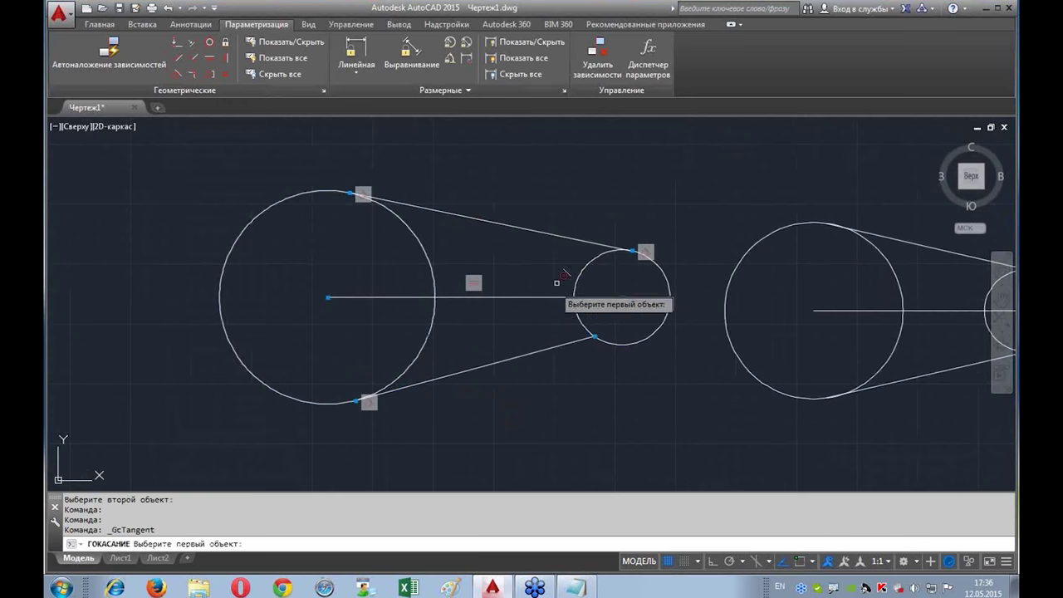
click(575, 312)
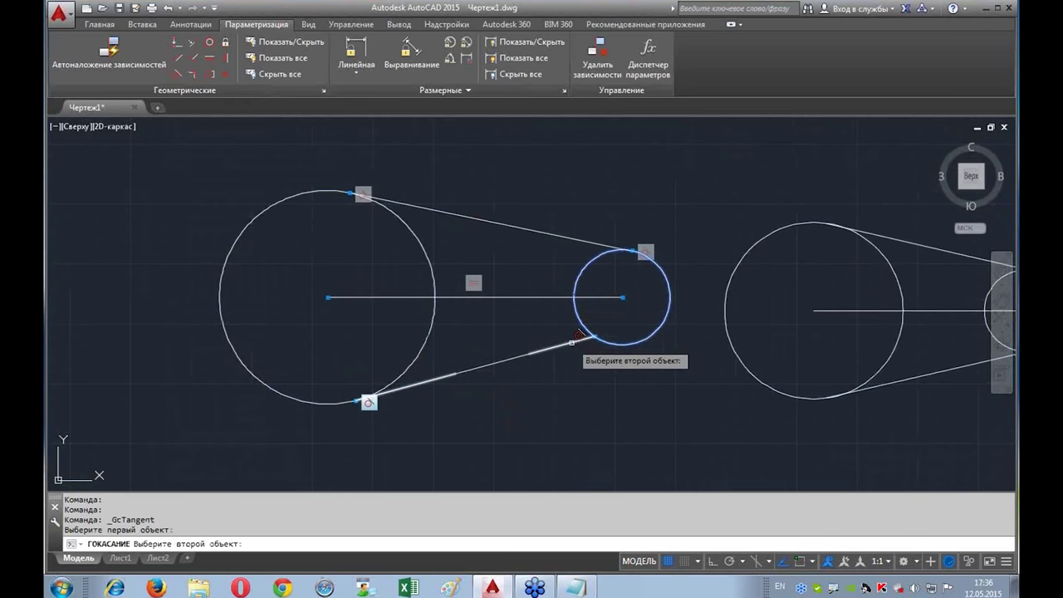
click(574, 337)
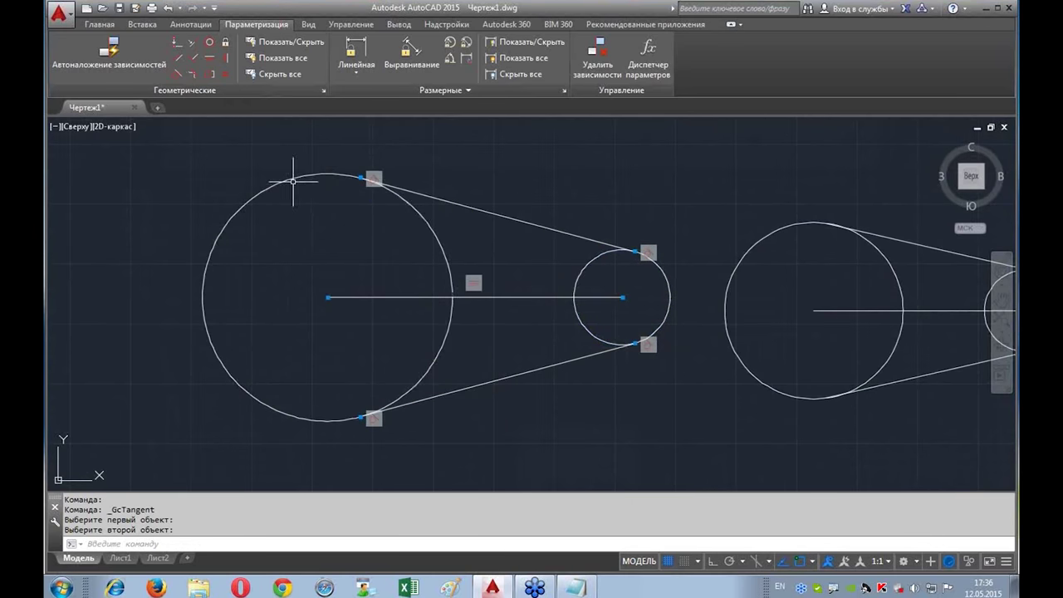
click(421, 210)
Step: Shrink the large pulley circle to a smaller radius via its quadrant grip
click(327, 174)
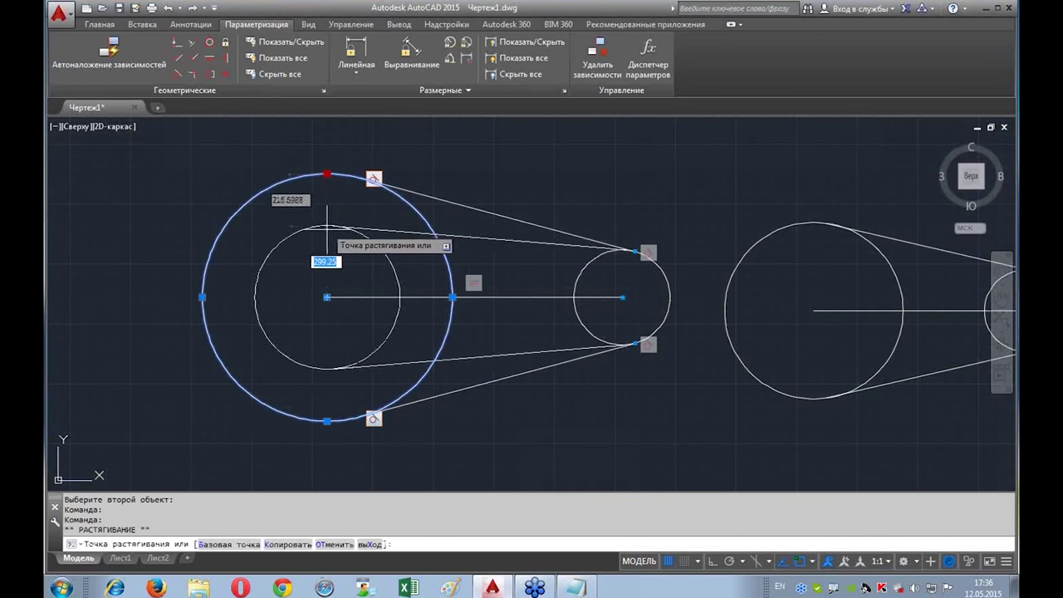
click(326, 226)
click(327, 234)
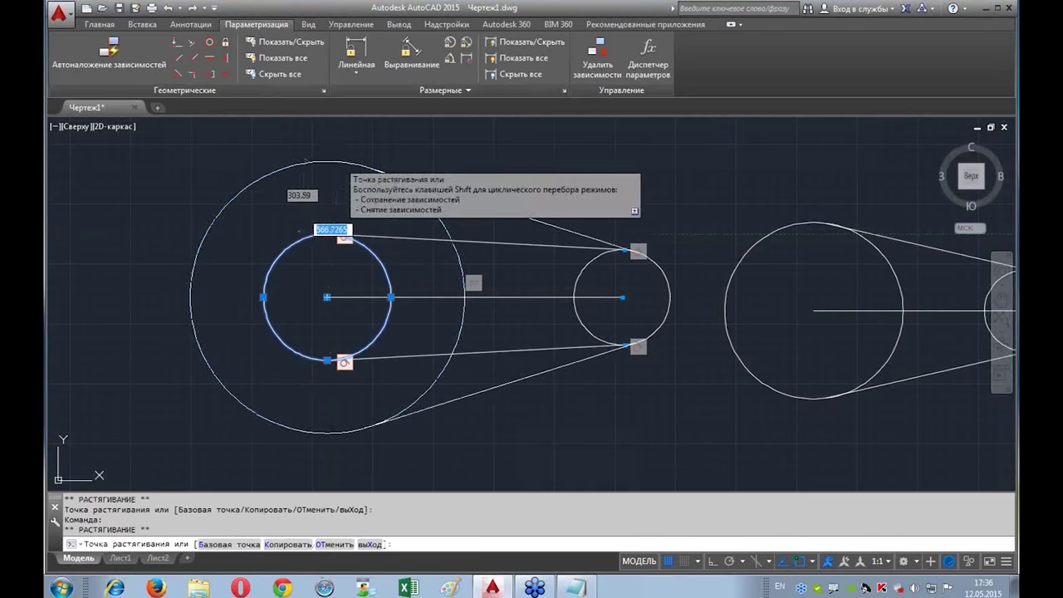
click(327, 234)
click(326, 162)
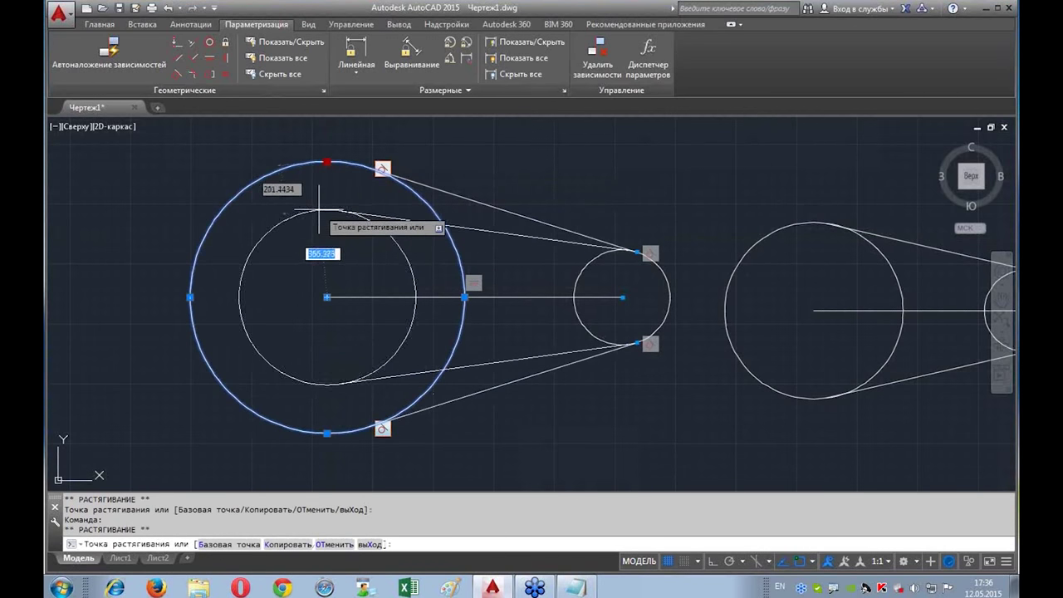
click(309, 211)
key(Escape)
Step: Test moving the pulley pair by the centre line's midpoint grip, then cancel
scroll(491, 339, down, 2)
middle_drag(491, 339, 419, 295)
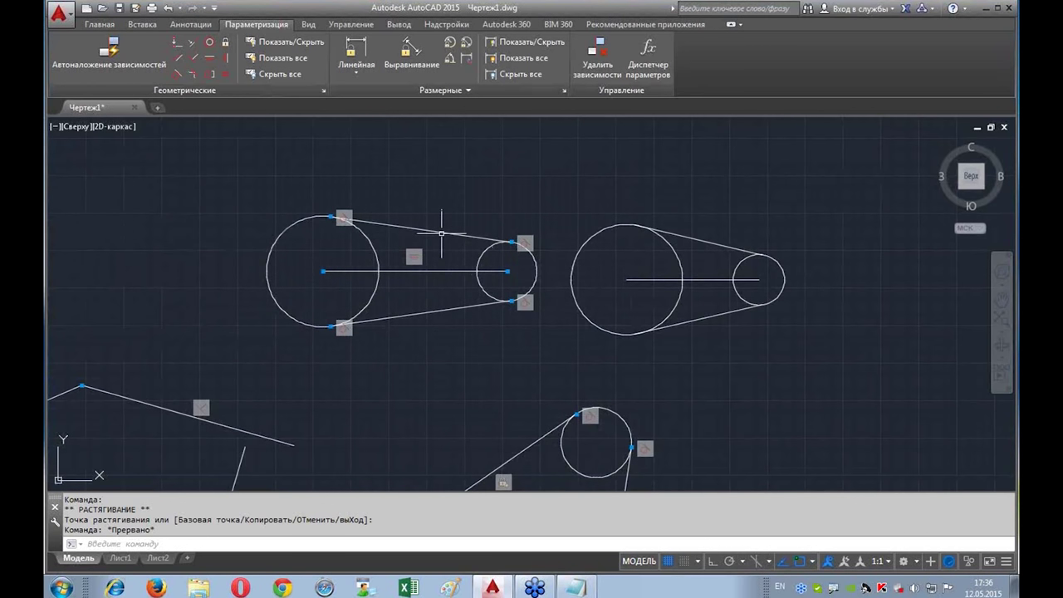
scroll(441, 234, up, 2)
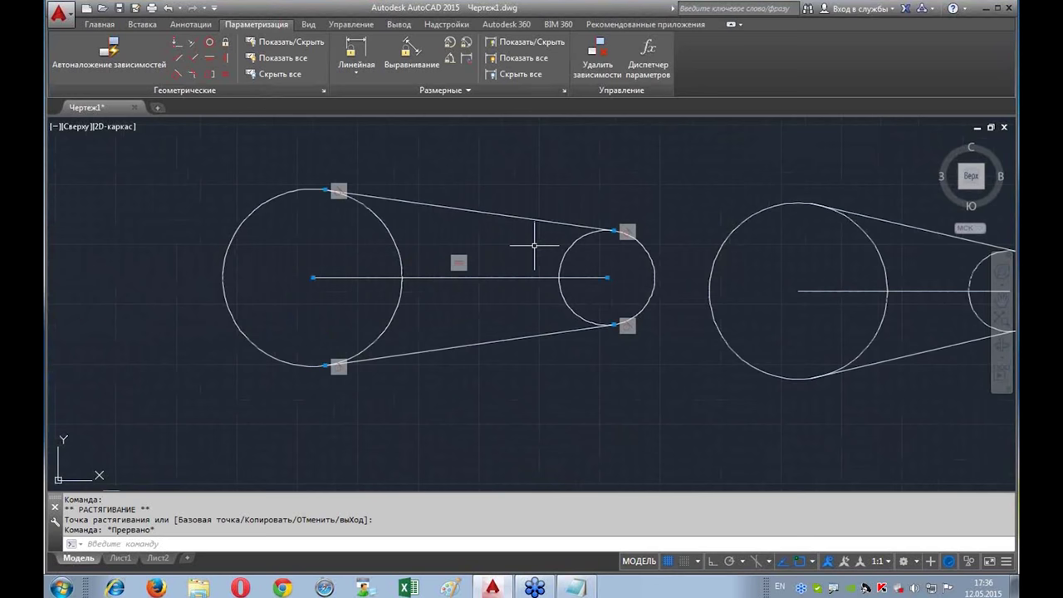
middle_drag(518, 302, 488, 377)
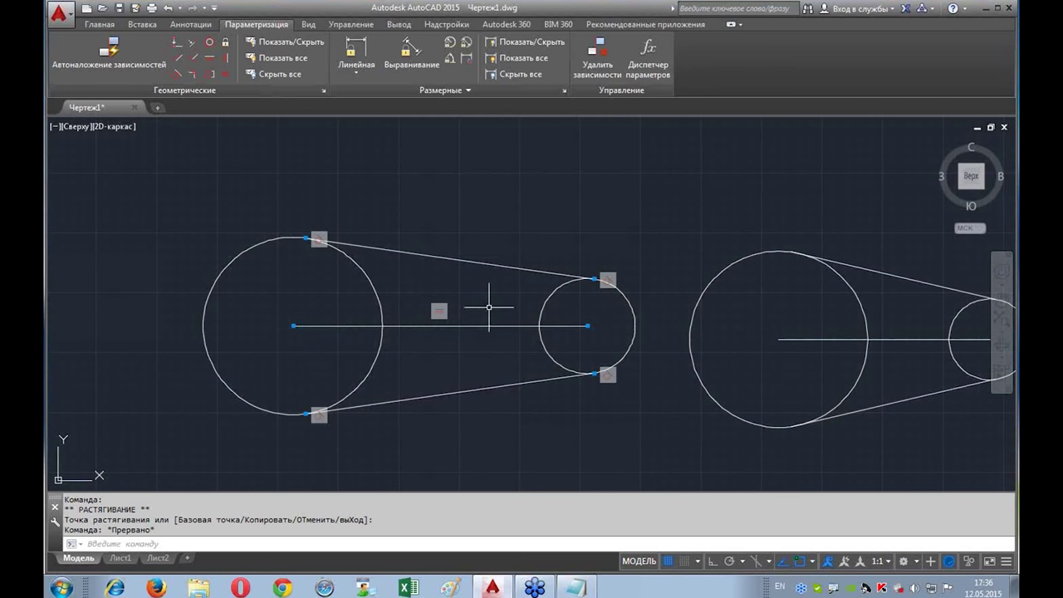
click(479, 326)
click(440, 326)
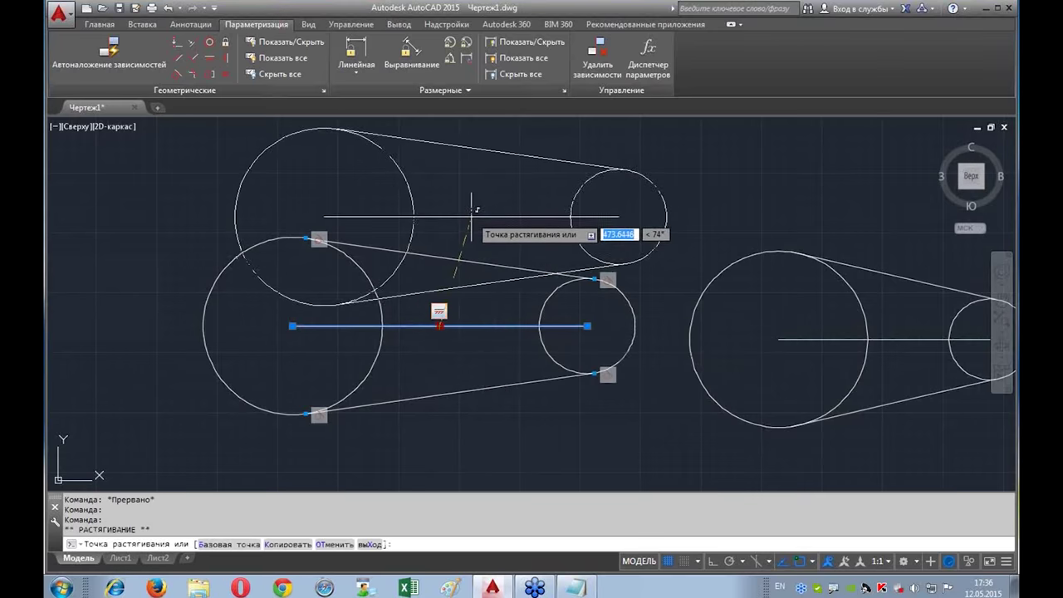
scroll(460, 377, down, 4)
click(380, 216)
scroll(357, 199, up, 2)
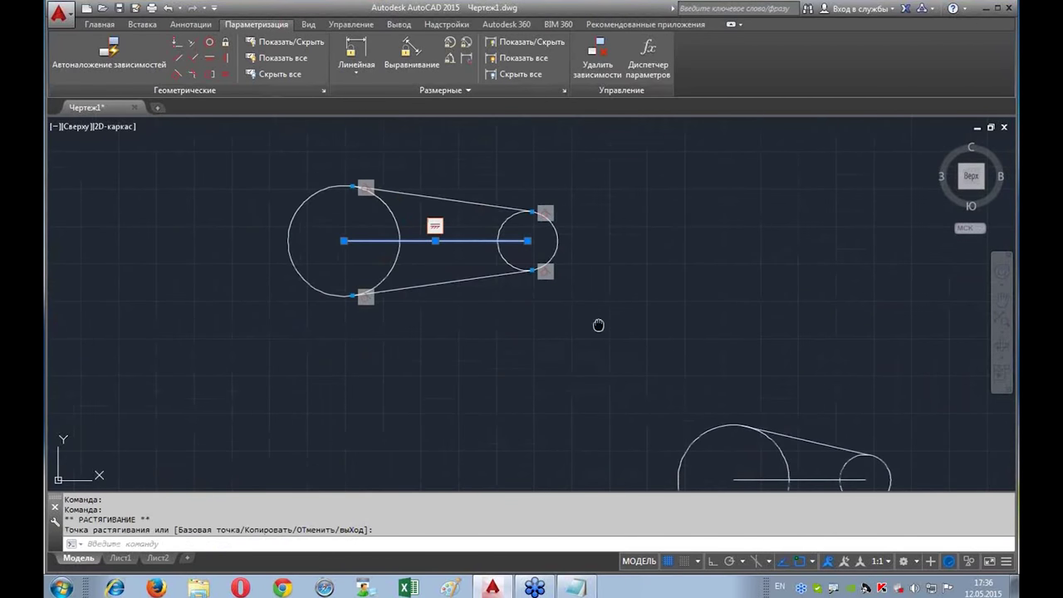
scroll(526, 252, up, 2)
scroll(541, 285, up, 1)
key(Escape)
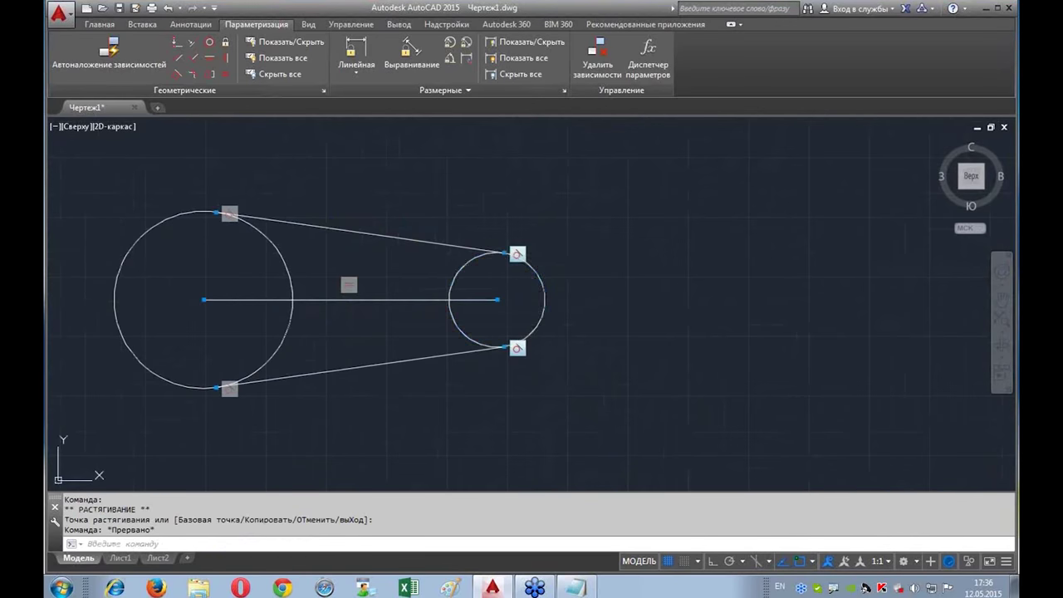
Step: Enlarge the small pulley to test the constraints, then shrink it back
click(535, 327)
click(545, 299)
click(565, 301)
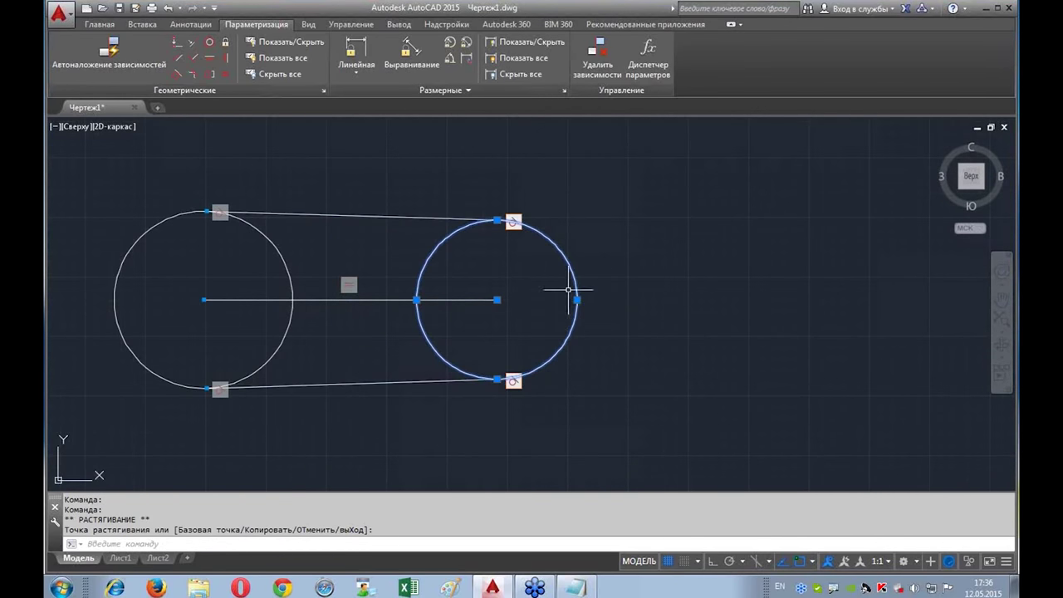
click(544, 299)
middle_drag(659, 327, 747, 344)
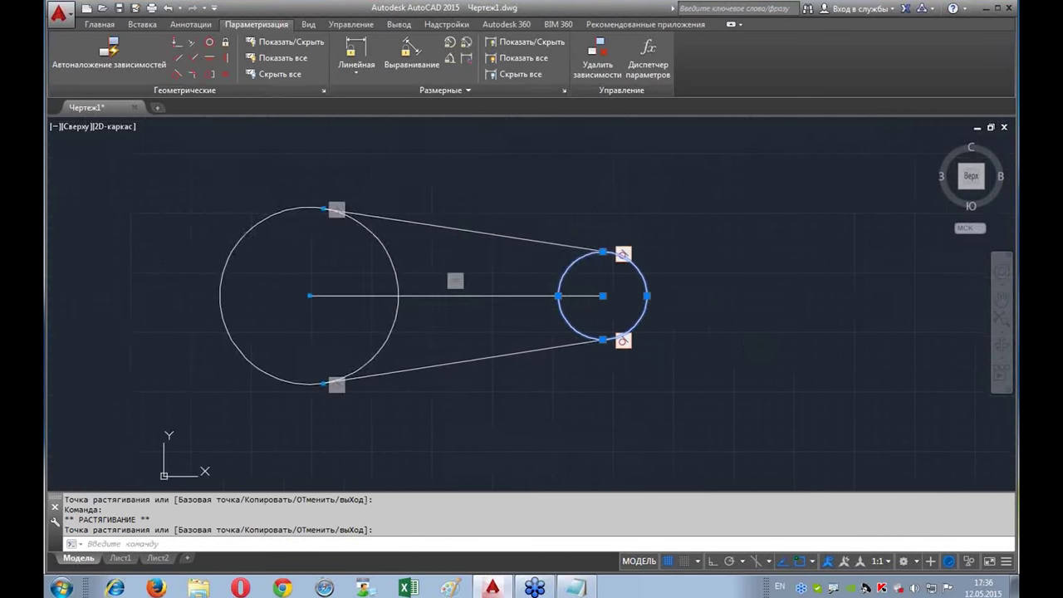
Step: Try shrinking the large pulley and cancel, then stretch the centre line's right end rightward
click(280, 209)
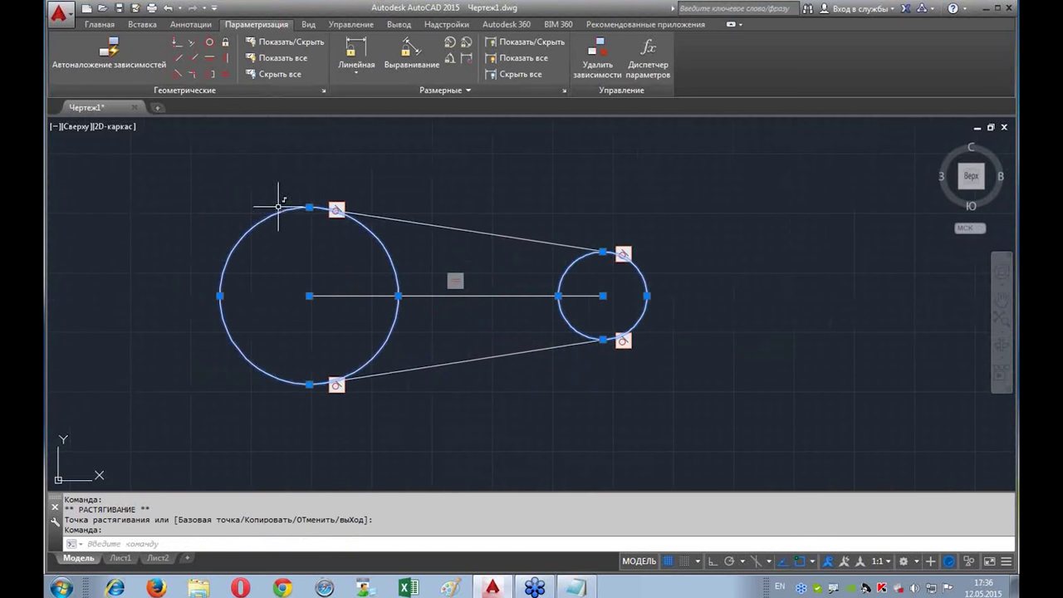
click(220, 296)
click(264, 296)
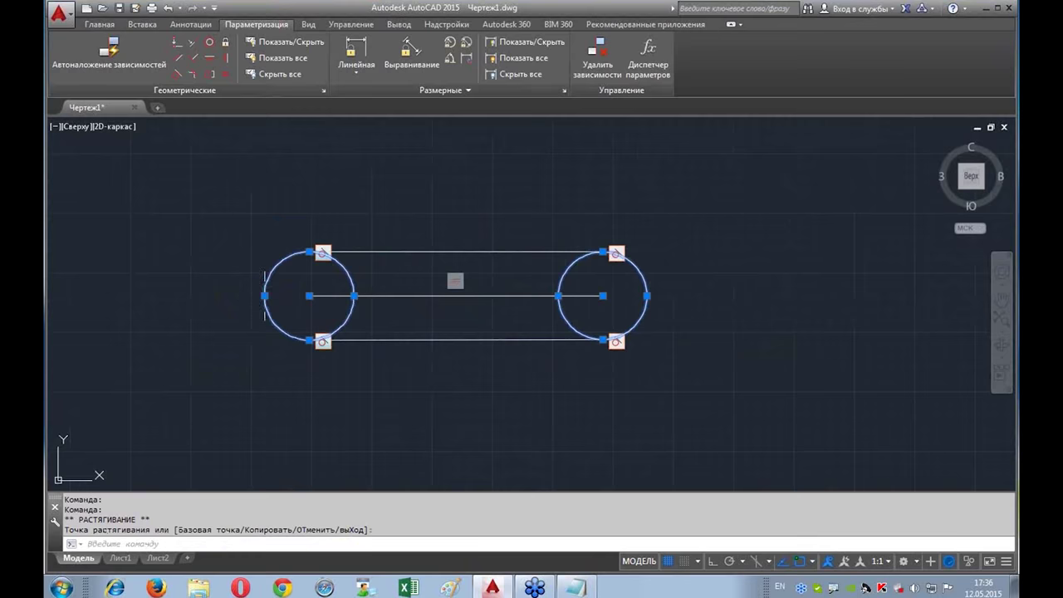
key(Escape)
click(530, 295)
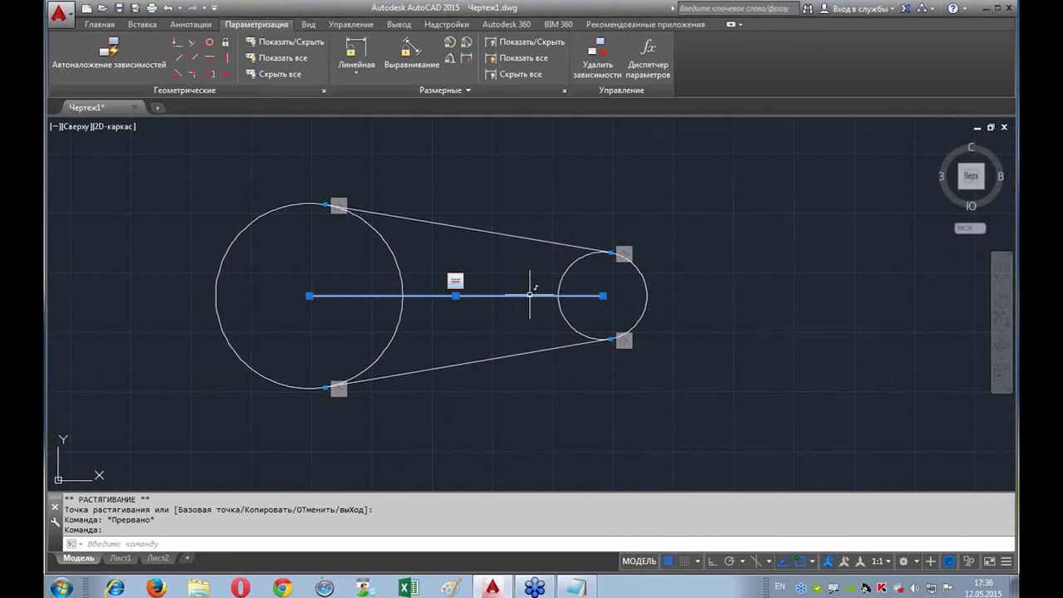
click(603, 295)
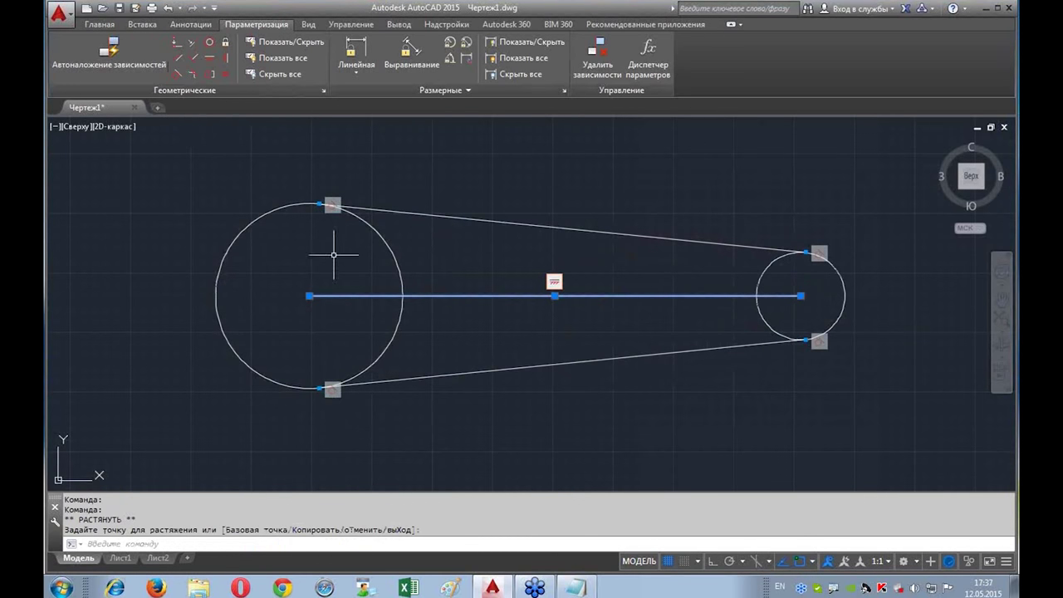
Step: Inspect the Object Snap options list on the status bar
click(813, 561)
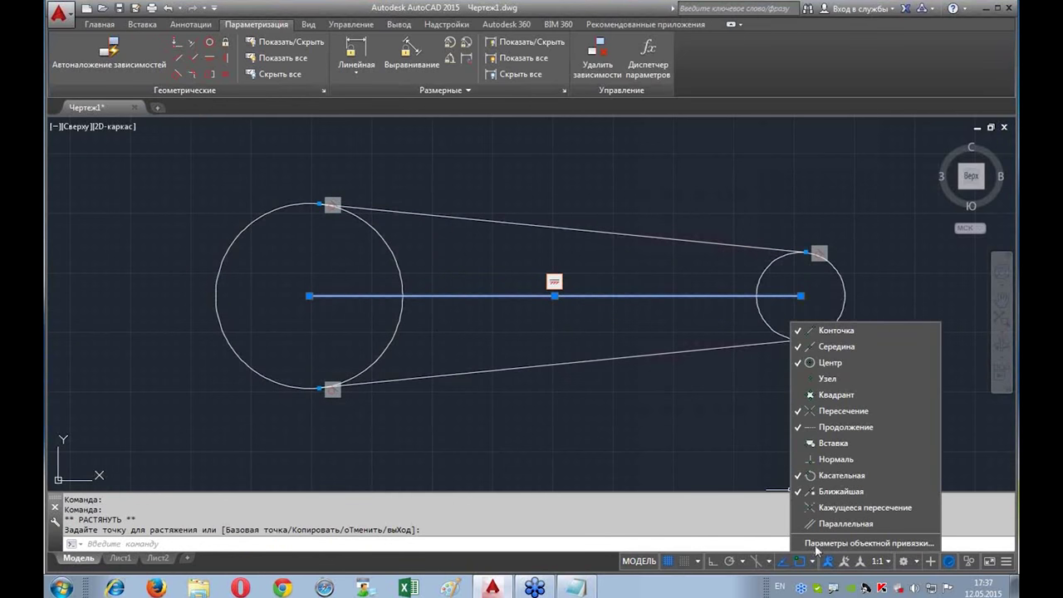
click(683, 397)
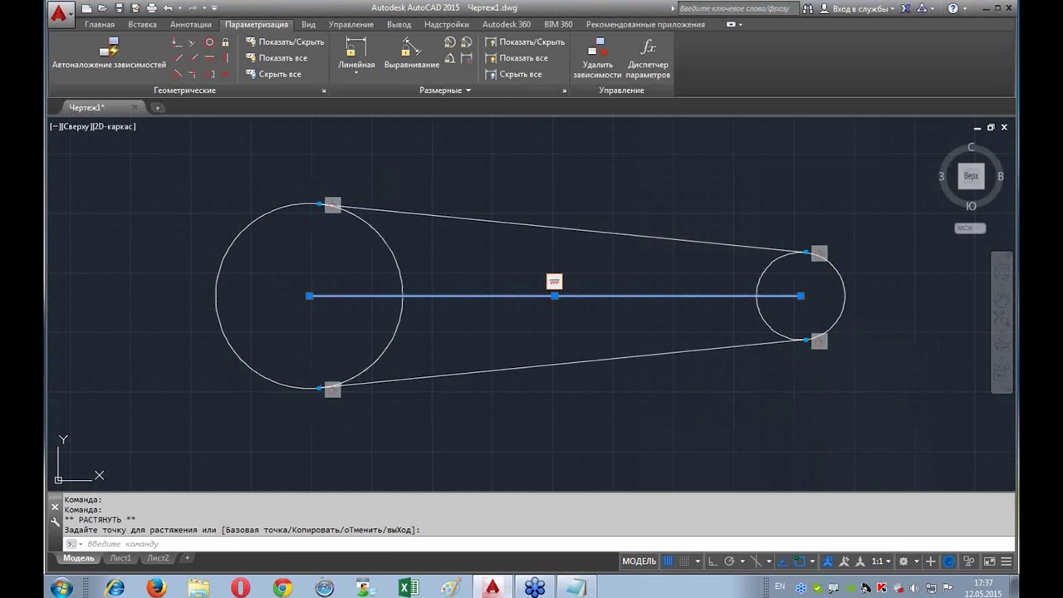
click(811, 565)
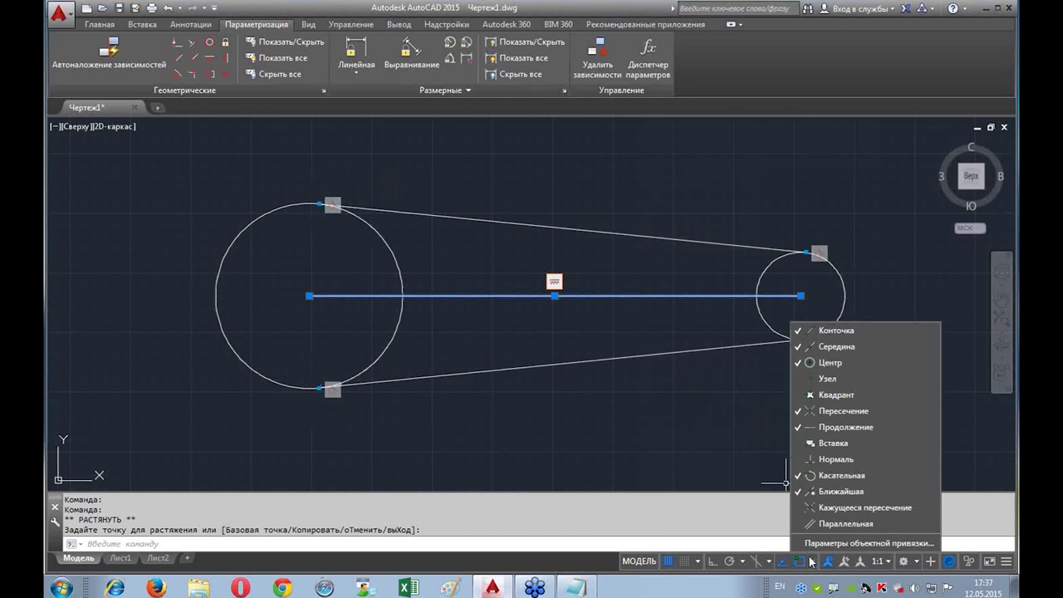
click(741, 410)
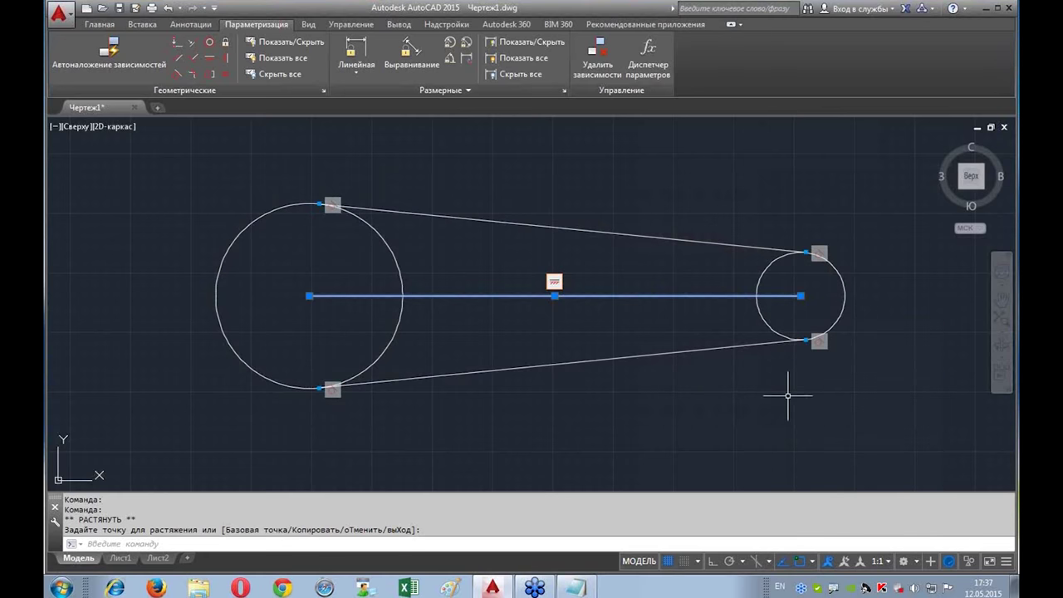
click(804, 564)
click(802, 363)
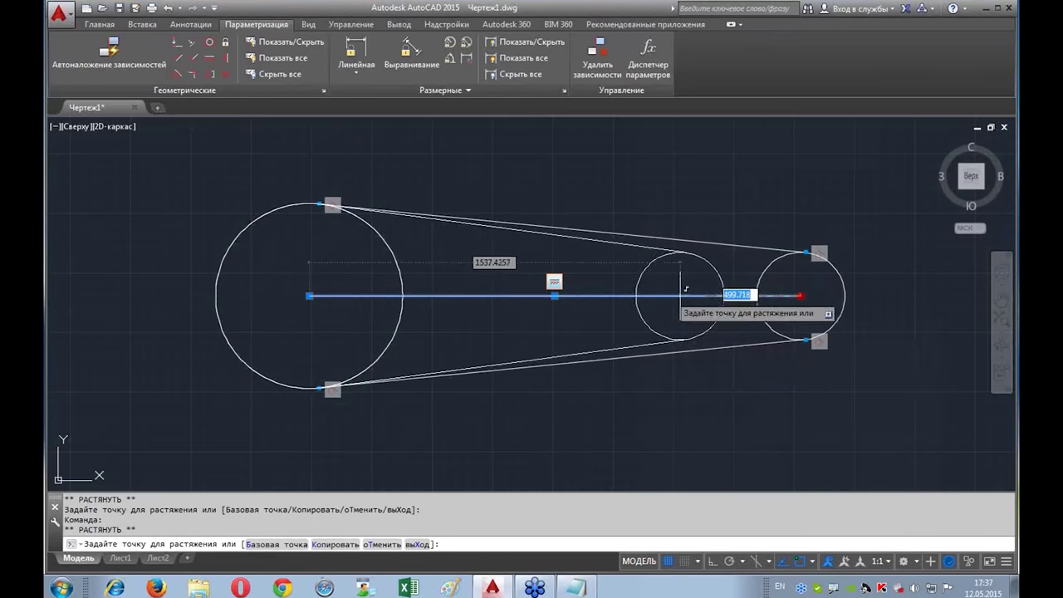
Step: Stretch the endpoint left to bring the small pulley closer, then zoom out and recentre
click(655, 295)
key(Escape)
scroll(689, 400, down, 3)
middle_drag(700, 399, 530, 372)
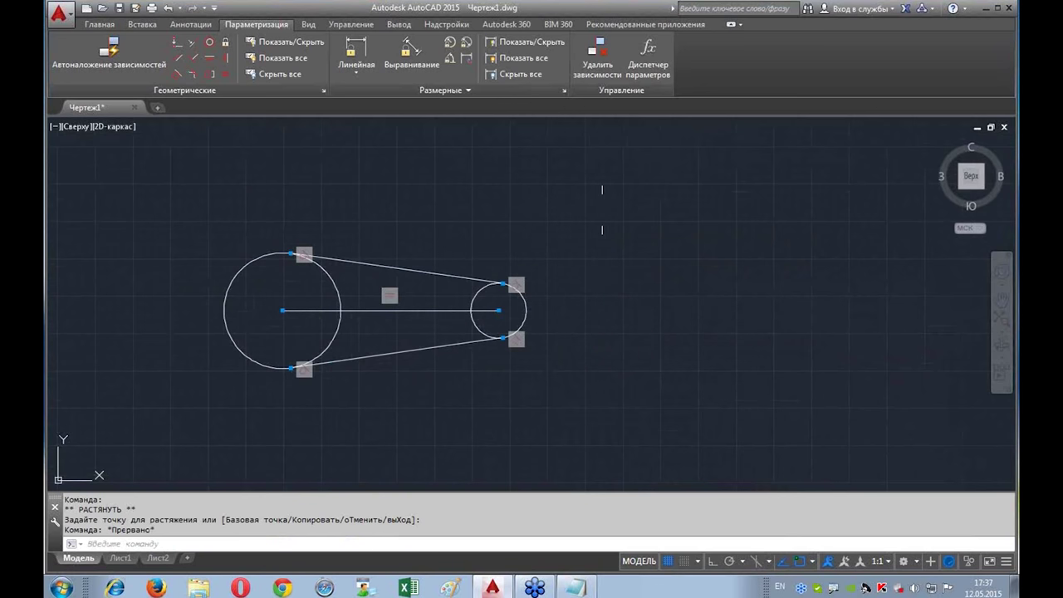
click(100, 24)
click(236, 59)
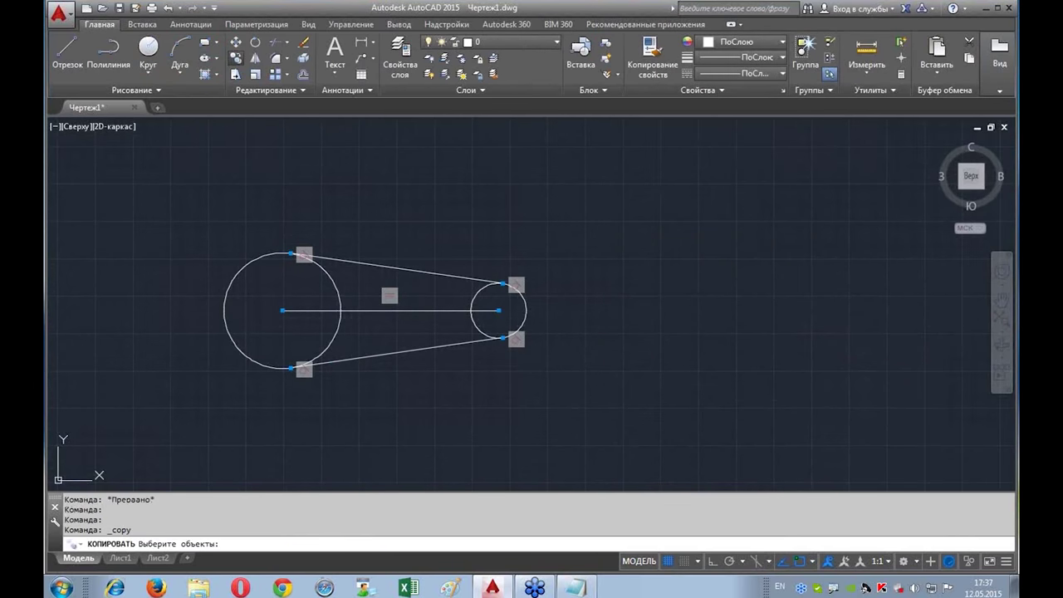
click(570, 214)
click(159, 427)
key(Return)
click(441, 307)
scroll(747, 178, down, 5)
scroll(498, 294, up, 5)
click(498, 295)
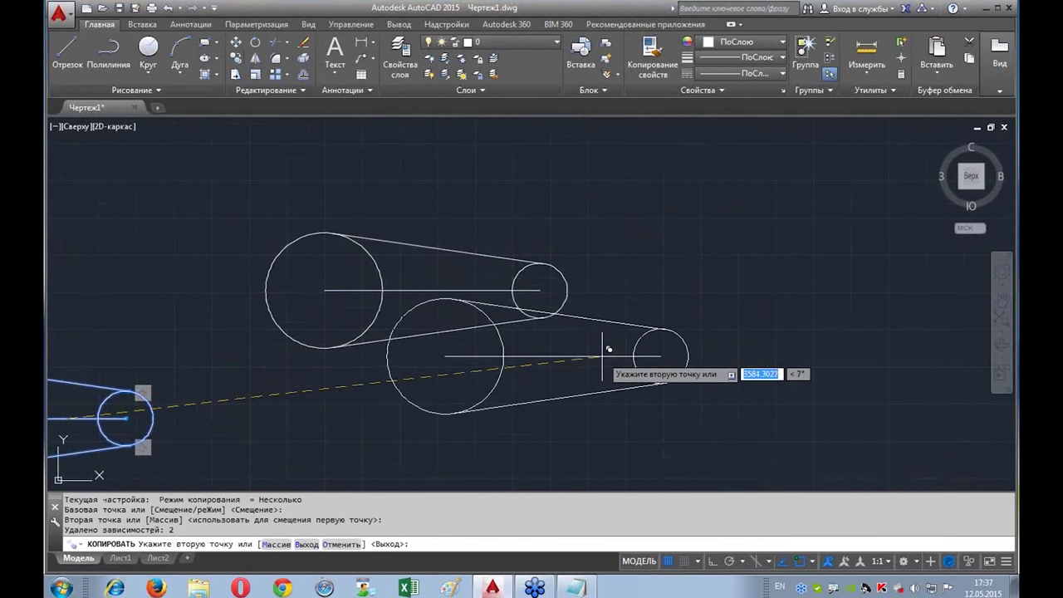
key(Escape)
middle_drag(609, 349, 673, 208)
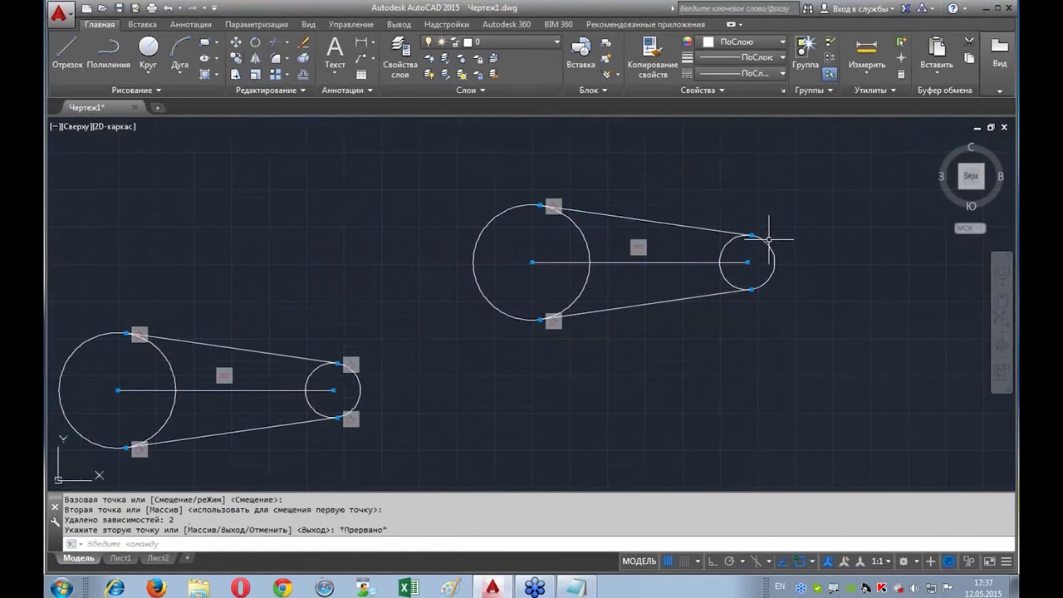
click(769, 239)
click(775, 262)
click(802, 307)
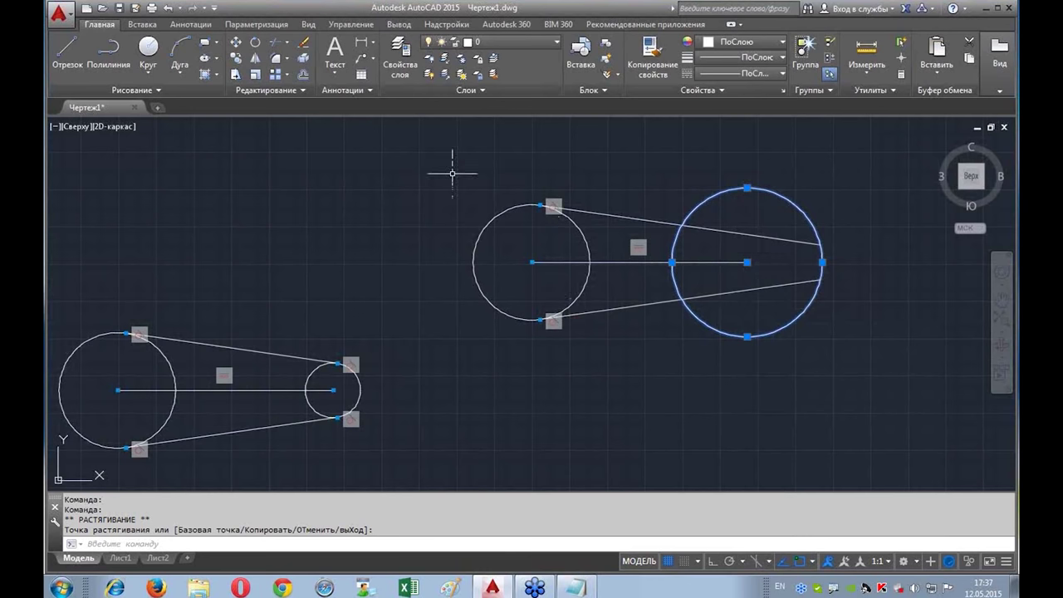
click(169, 10)
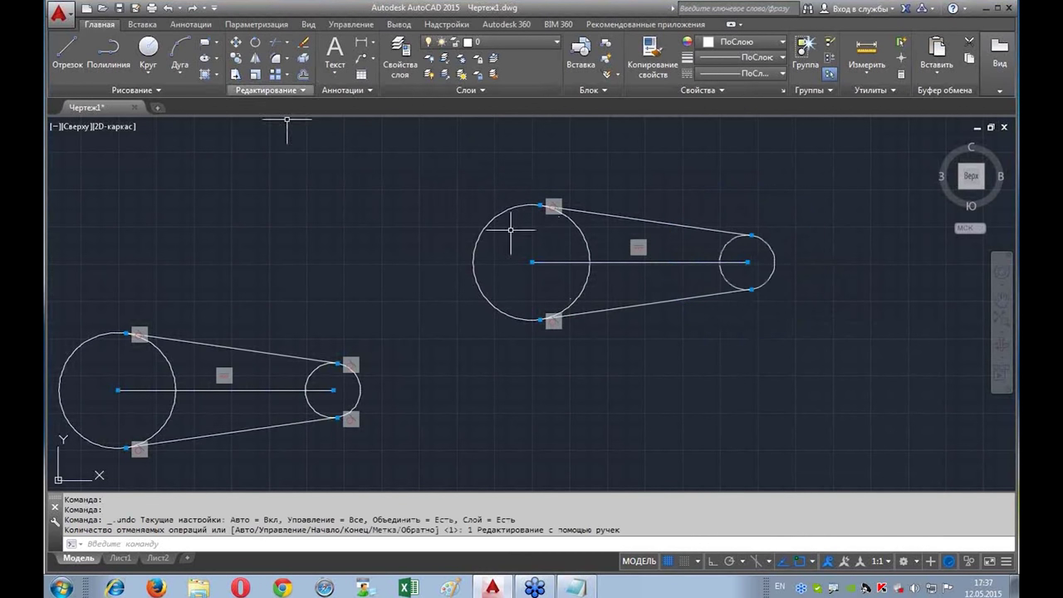
click(575, 220)
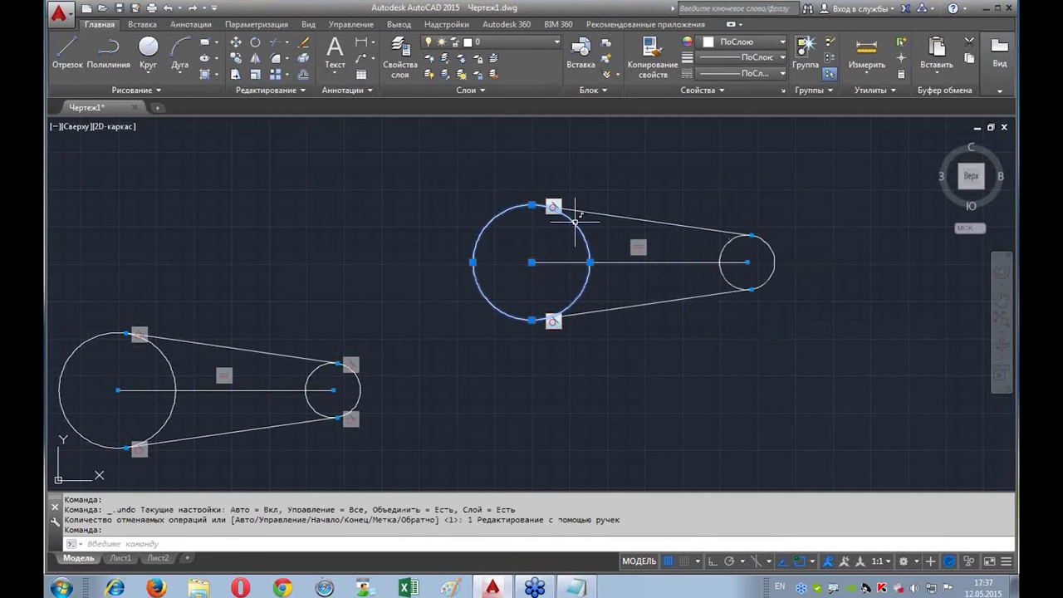
click(472, 262)
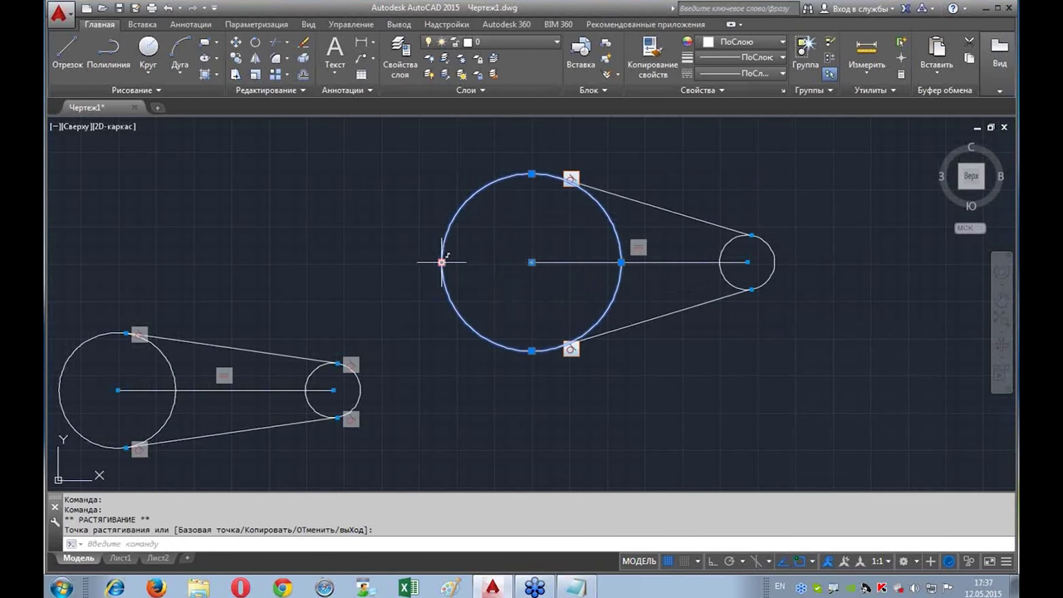
click(483, 263)
click(484, 260)
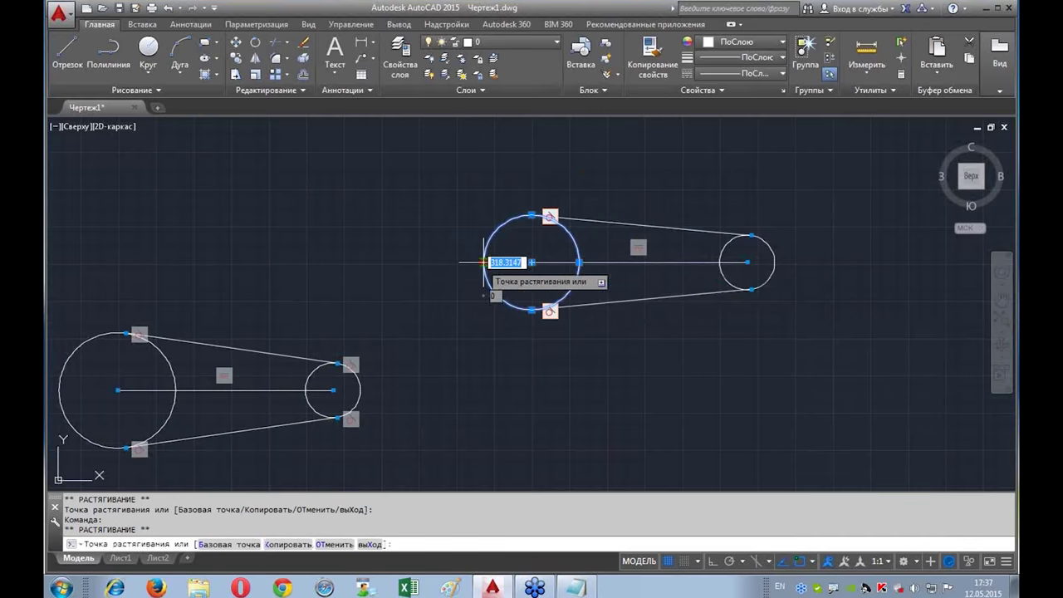
click(440, 263)
click(440, 263)
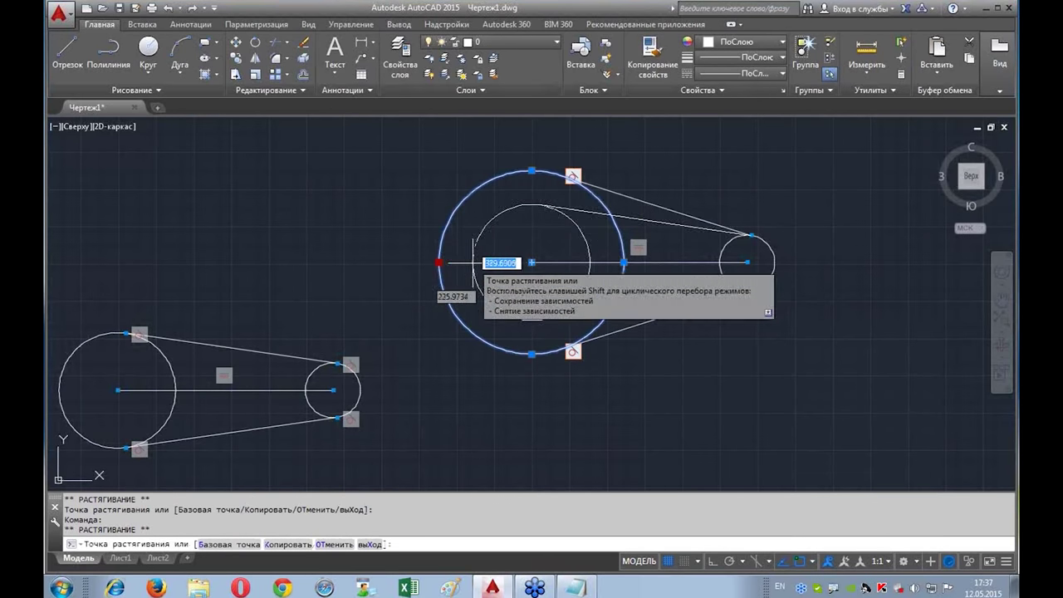
key(Escape)
key(Escape)
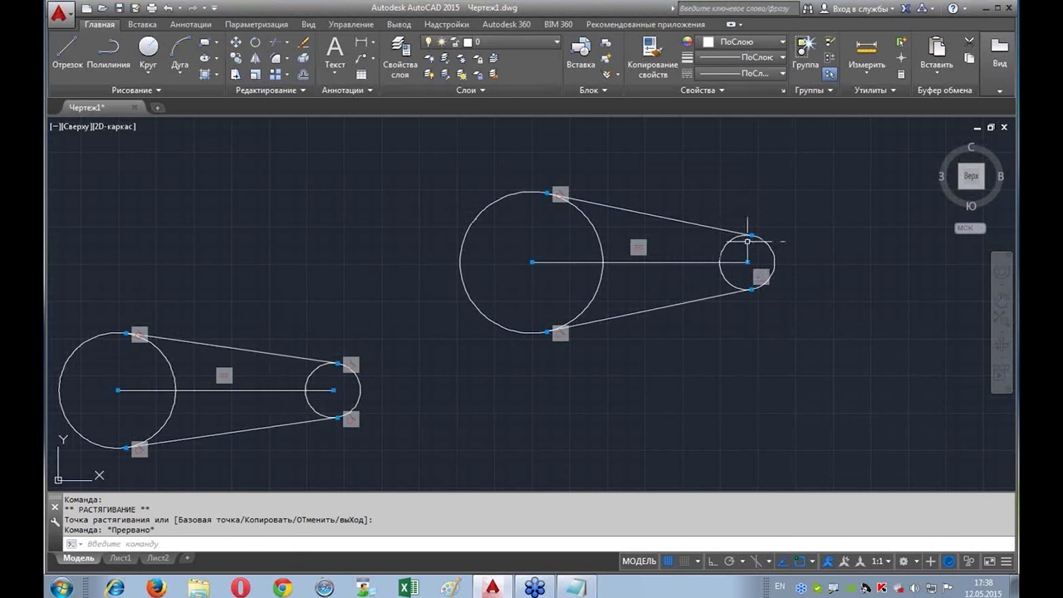
click(812, 161)
click(456, 372)
key(Delete)
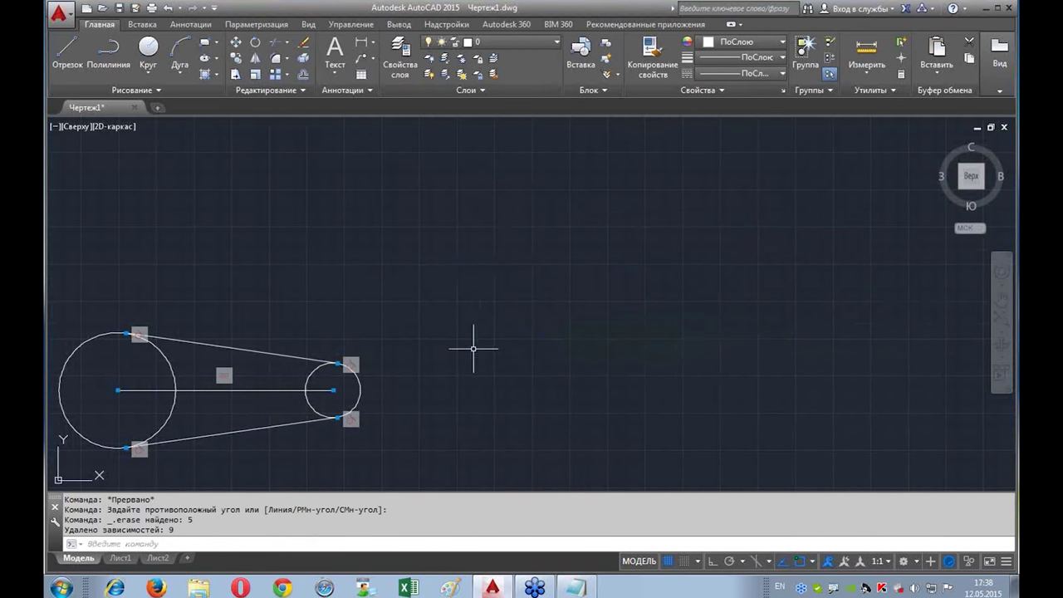
Step: Copy the five belt-drive objects to a spot upper right of the original
middle_drag(486, 339, 543, 290)
click(237, 57)
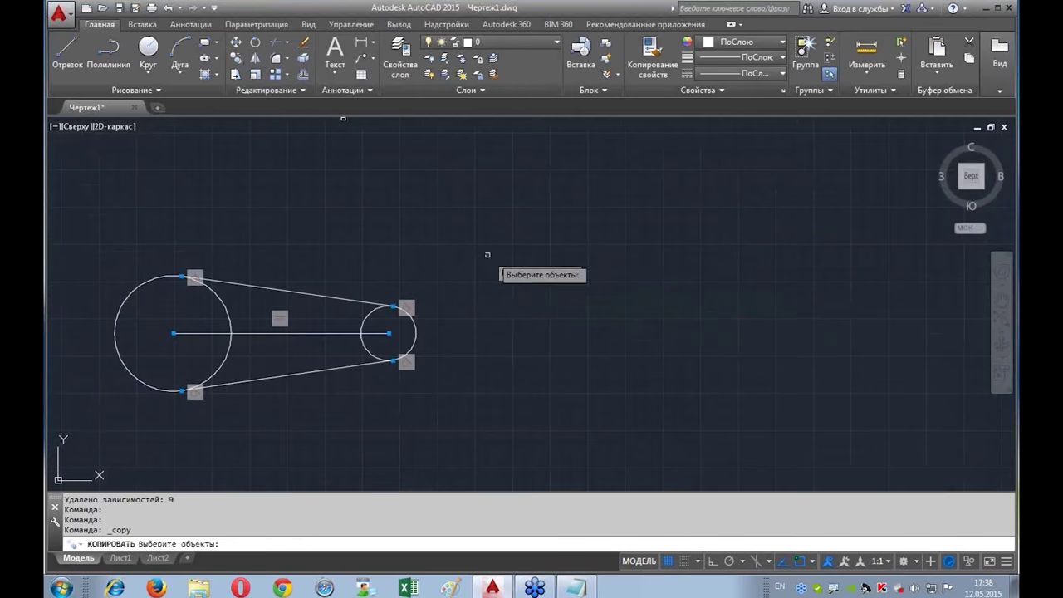
click(519, 209)
click(91, 444)
key(Return)
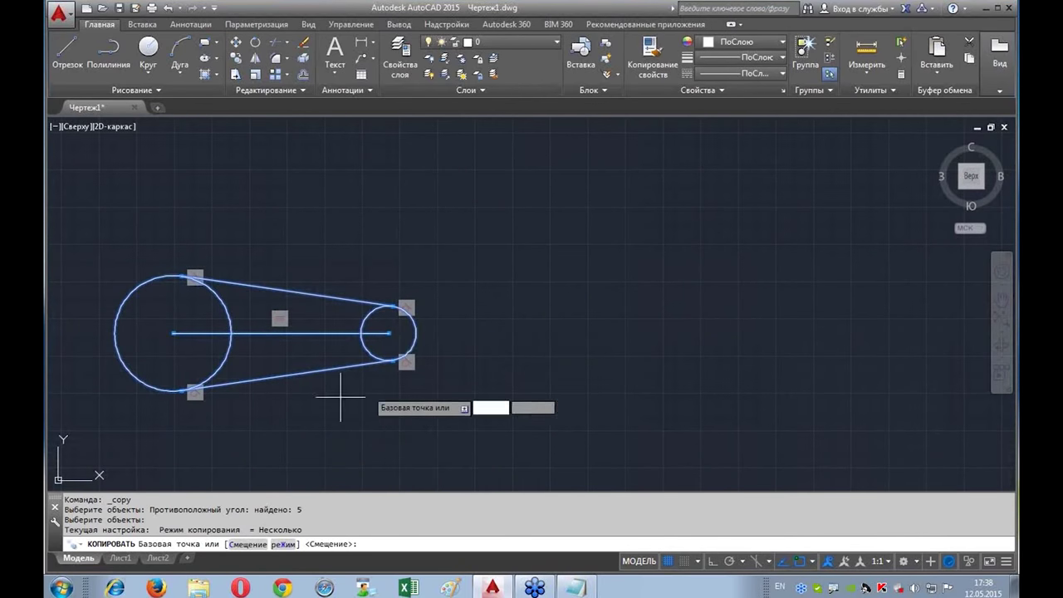
click(389, 333)
click(804, 199)
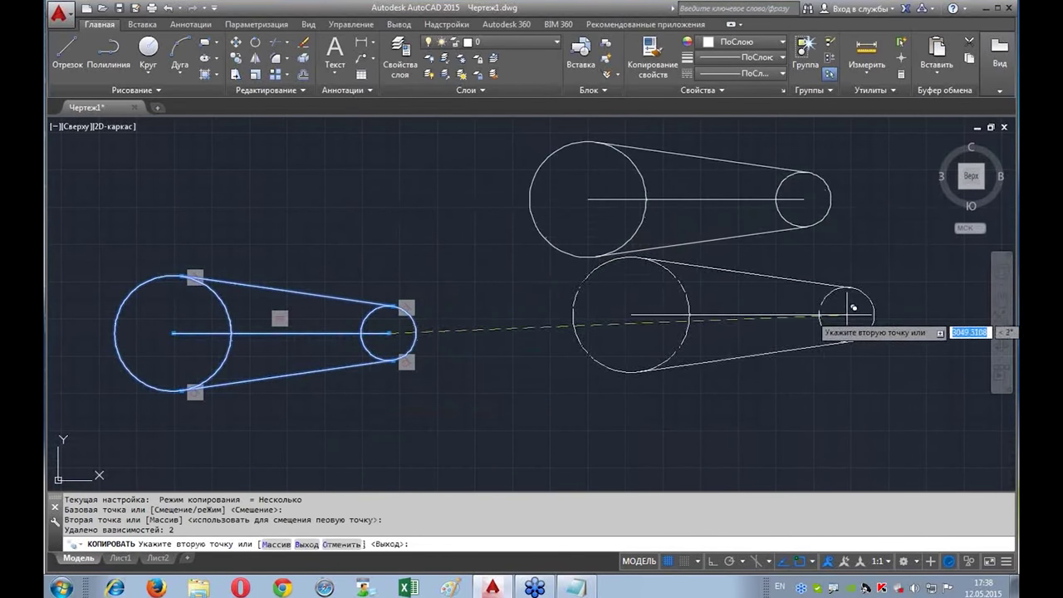
key(Escape)
Step: Inspect the copy's small pulley, then bring up the parametric constraint tools
click(823, 178)
middle_drag(883, 238, 820, 318)
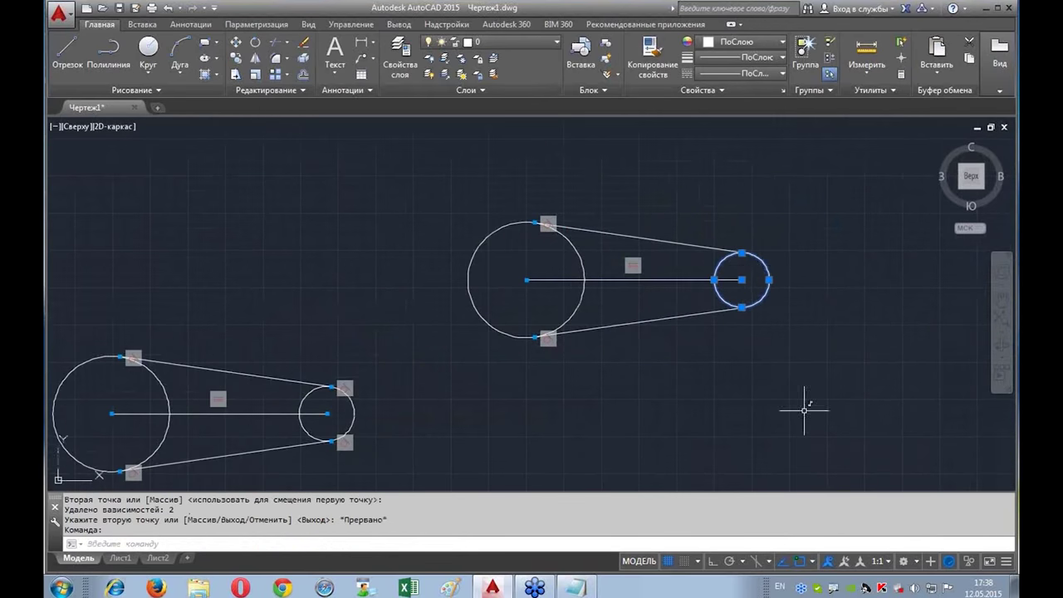
scroll(778, 246, up, 2)
key(Escape)
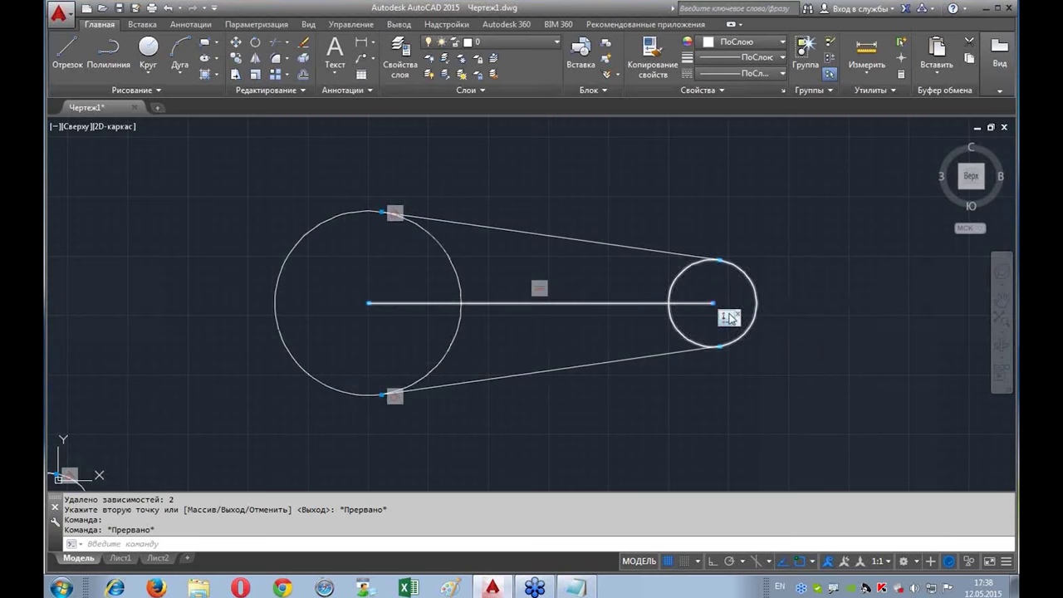
click(260, 28)
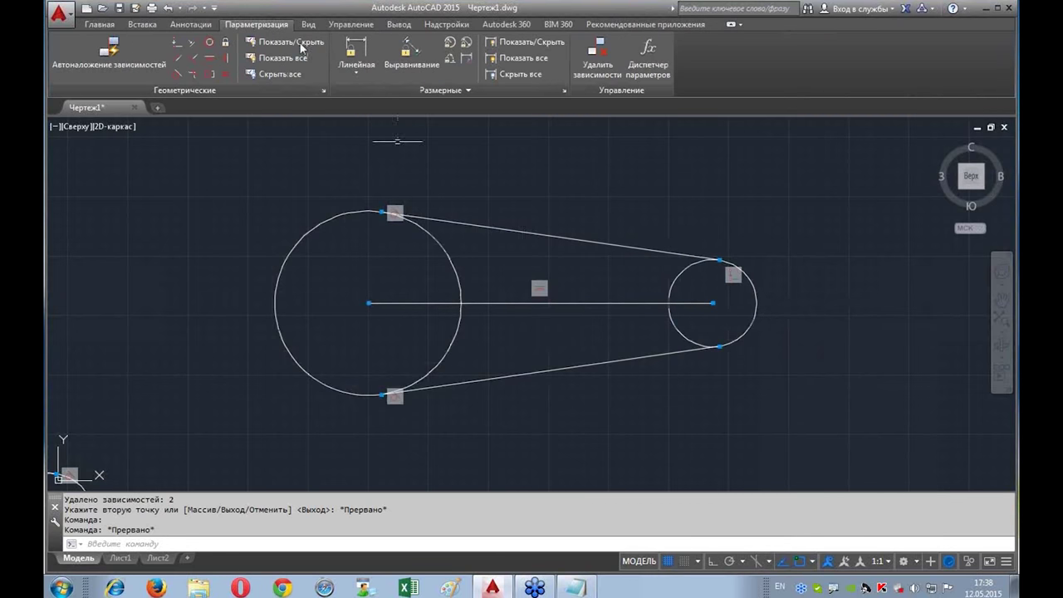
Step: Apply Tangent constraints between the small pulley and both the upper and lower belt lines
click(187, 76)
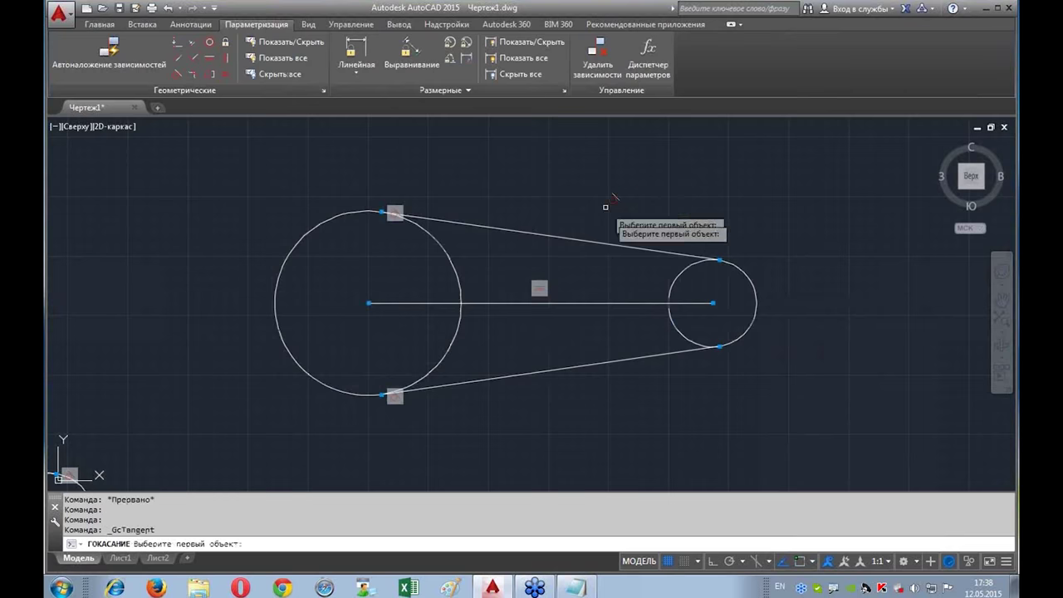
click(686, 267)
click(674, 248)
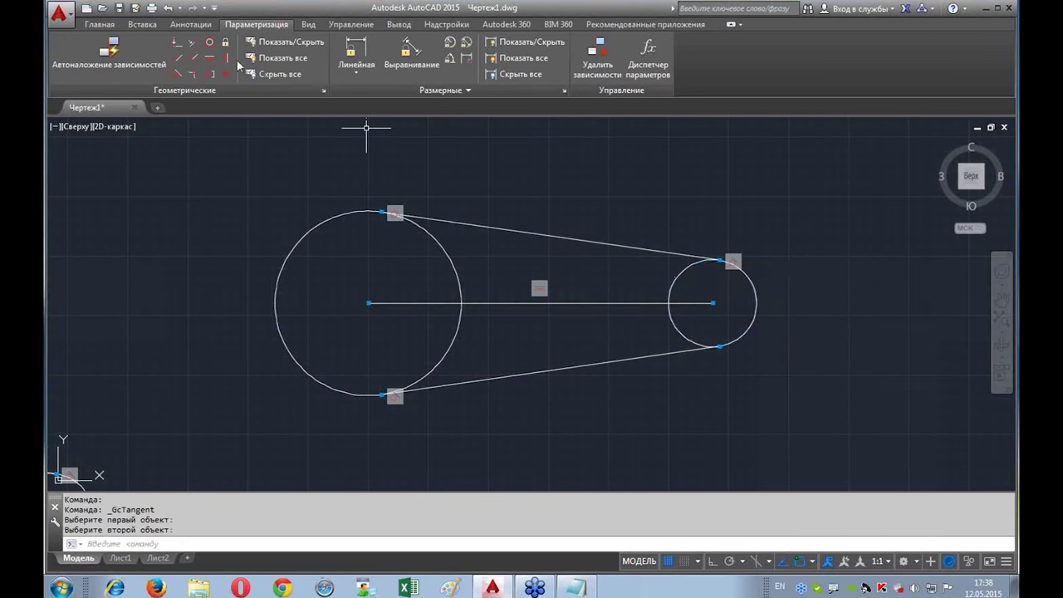
click(181, 79)
click(664, 353)
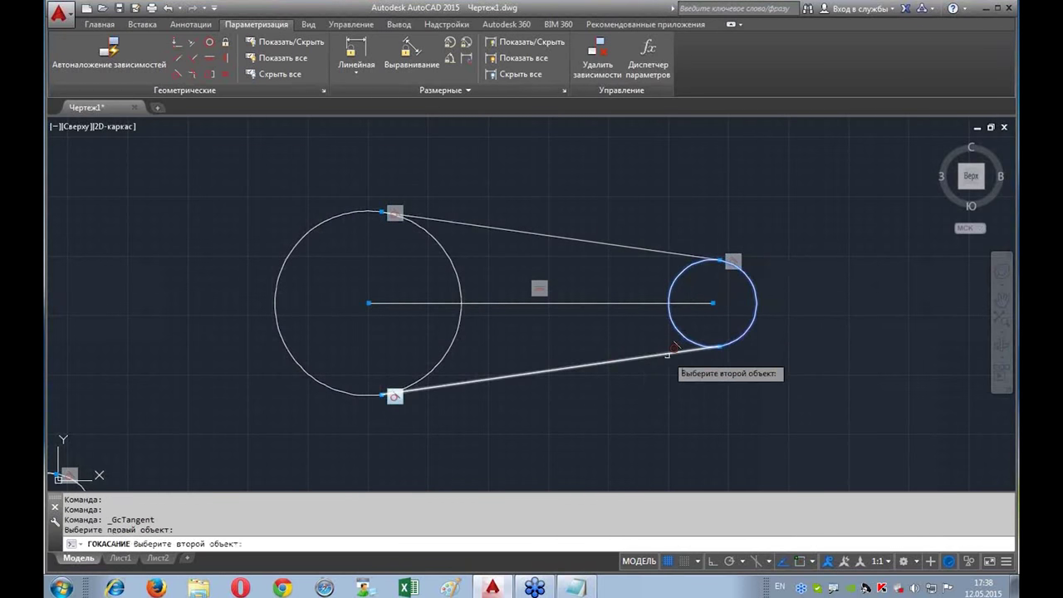
click(664, 354)
scroll(702, 427, down, 4)
scroll(686, 286, up, 2)
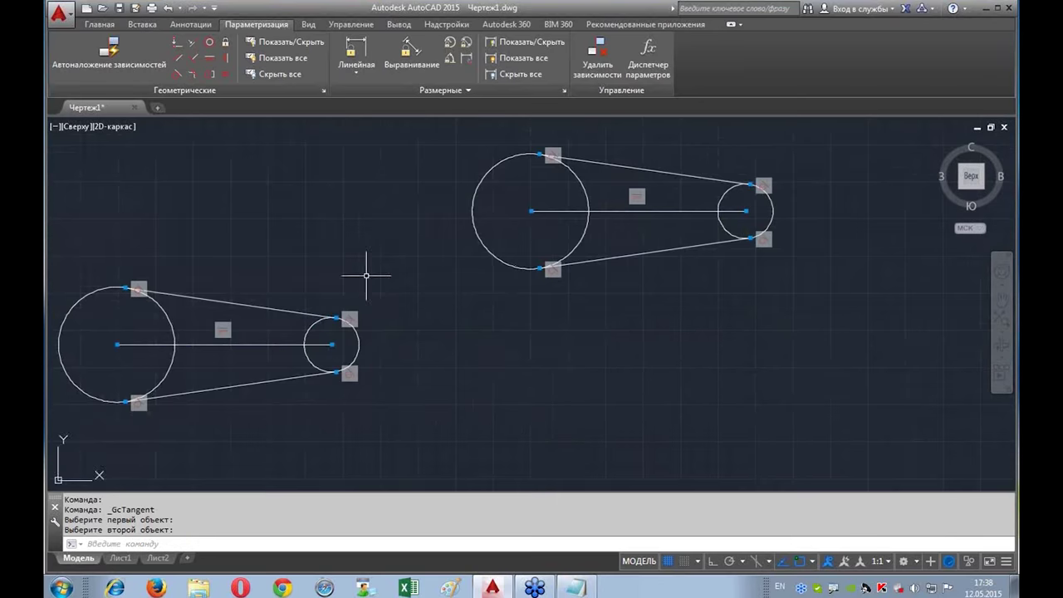
Step: Drag the small circle's quadrant grips to shrink it to about radius 50, keeping lines tangent
middle_drag(392, 293, 493, 300)
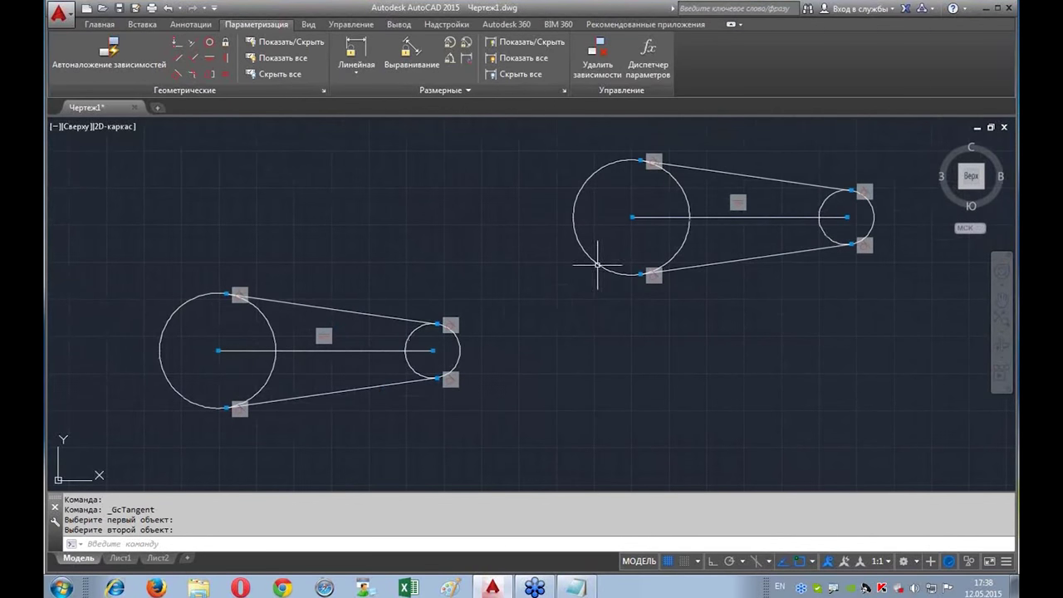
scroll(596, 264, down, 2)
middle_drag(597, 264, 530, 265)
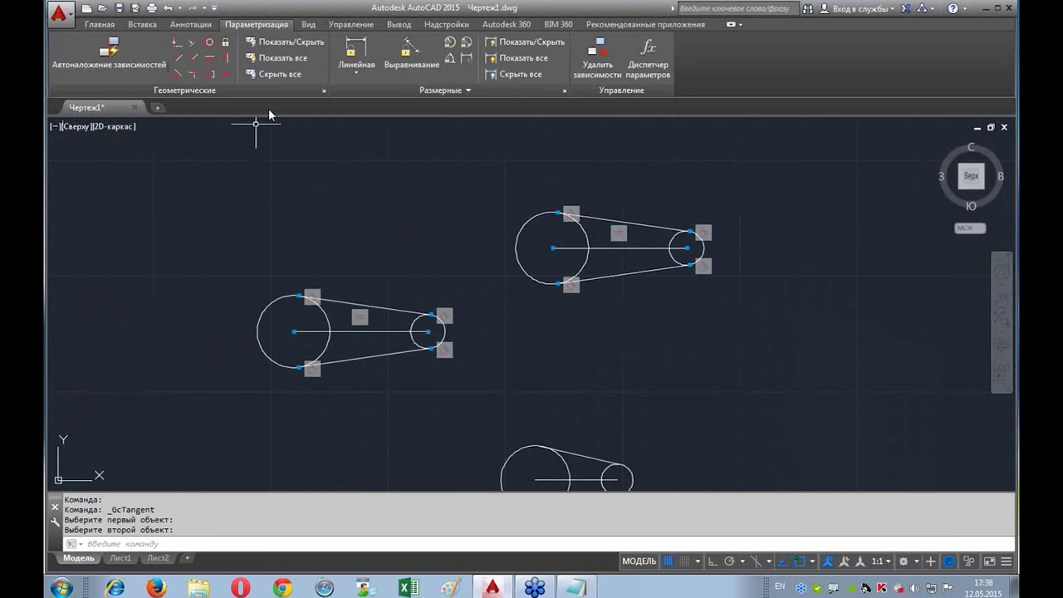
scroll(302, 322, up, 4)
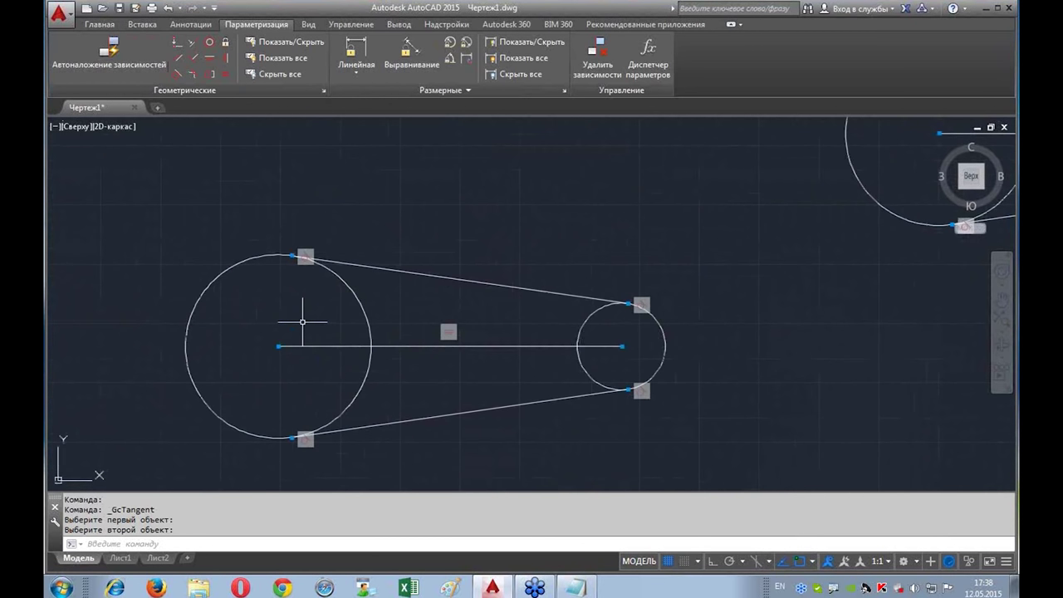
click(665, 328)
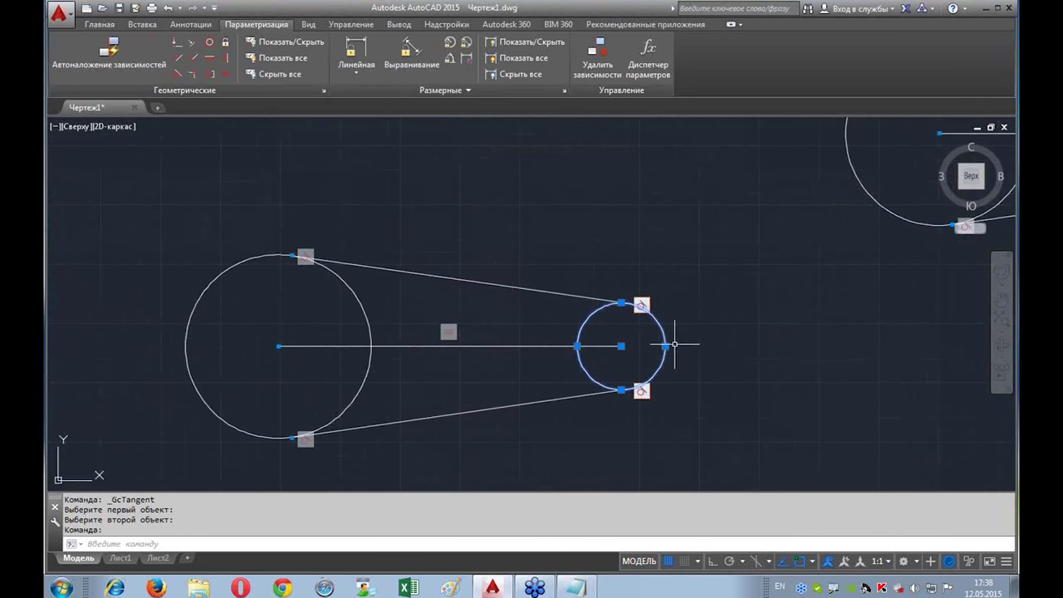
click(665, 346)
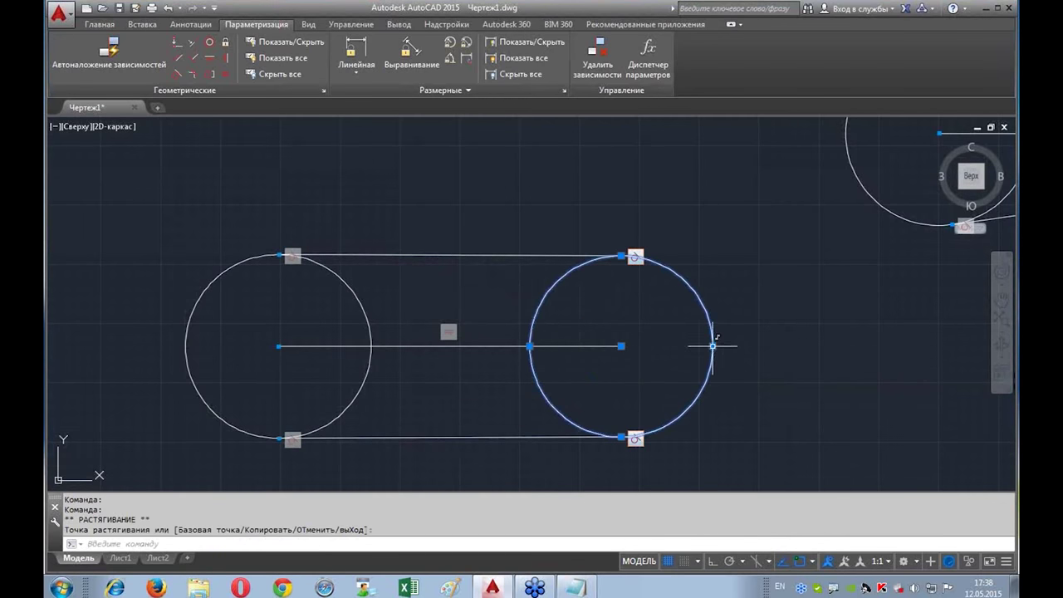
click(661, 348)
click(621, 309)
click(620, 258)
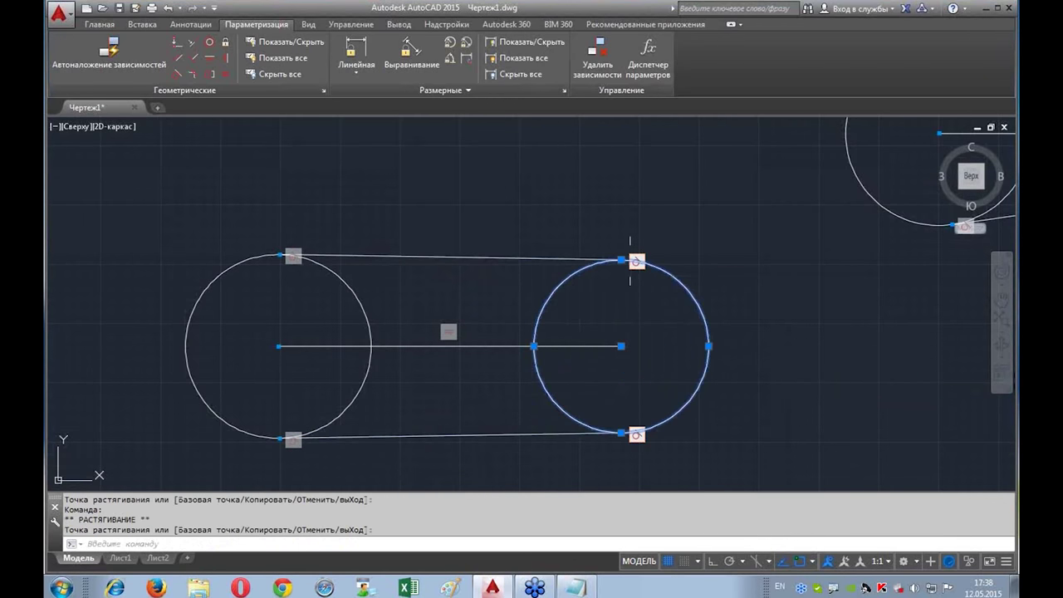
click(616, 306)
key(ctrl+1)
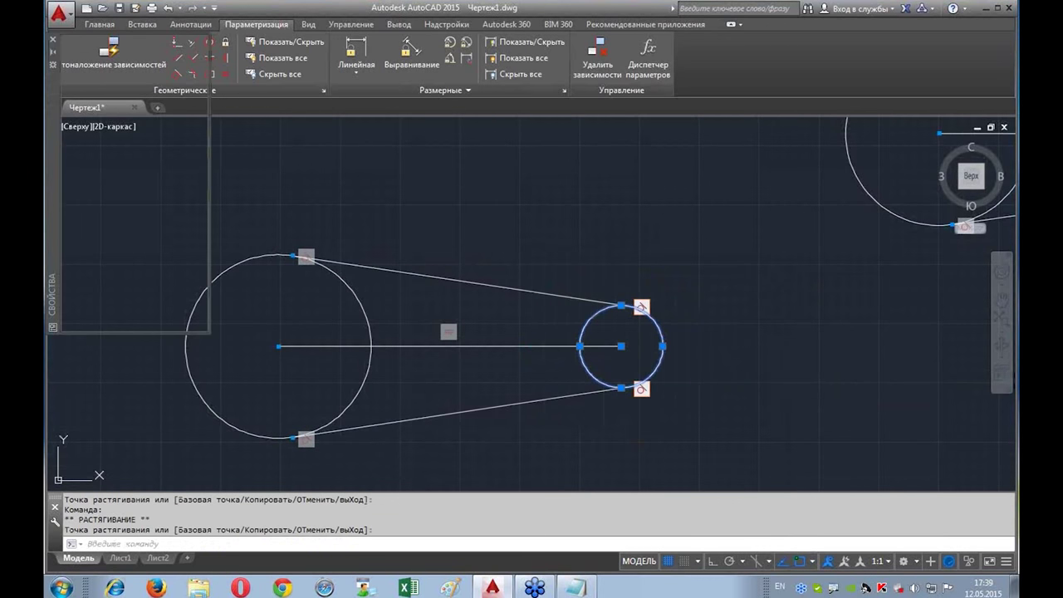
Step: Dock the Properties palette on the left and set the small circle's radius to 170
middle_drag(429, 192, 534, 181)
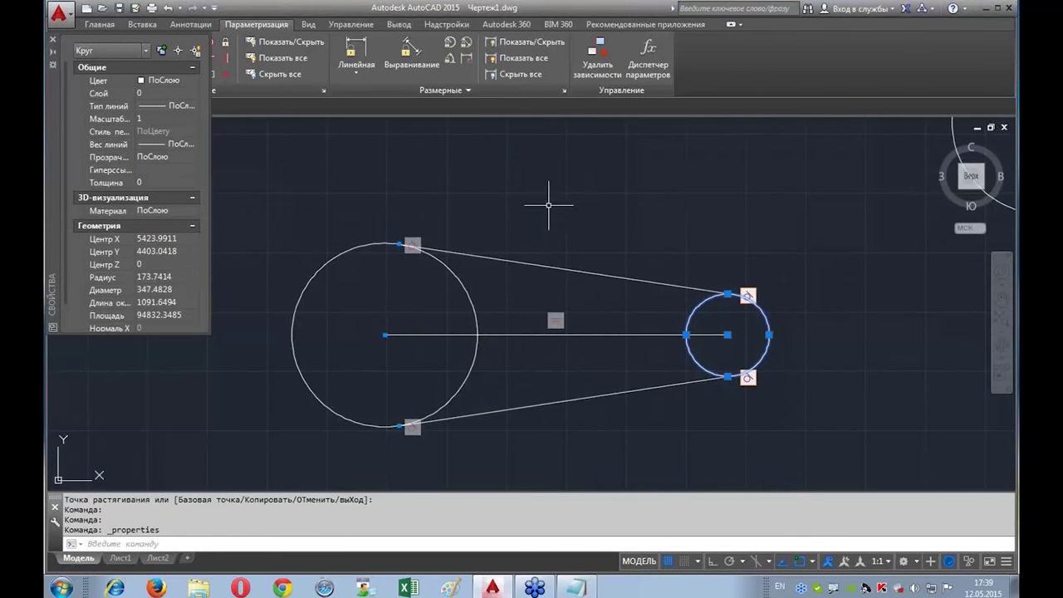
drag(54, 131, 71, 221)
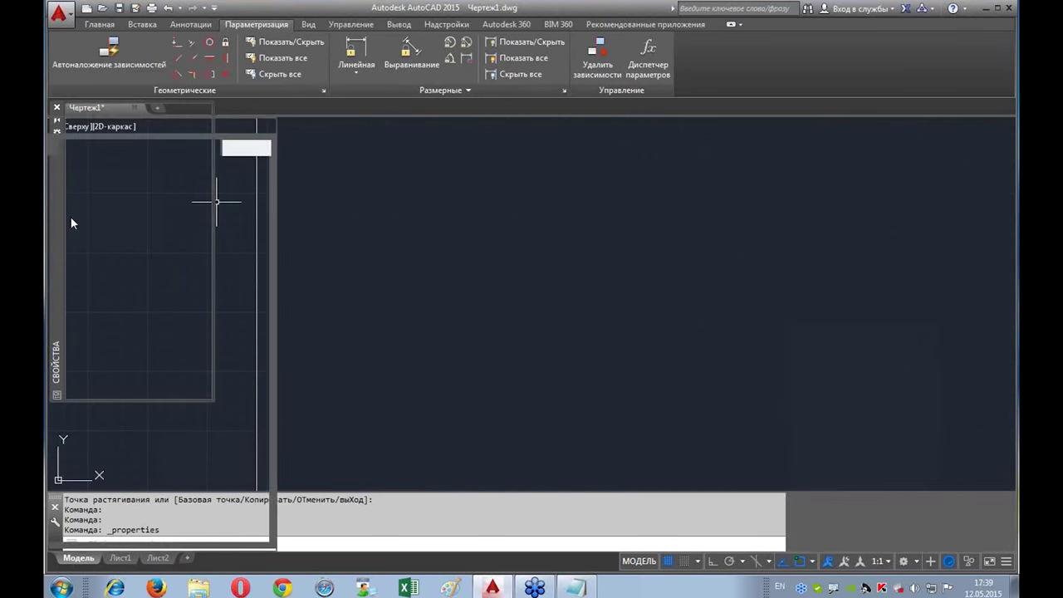
middle_drag(733, 338, 659, 307)
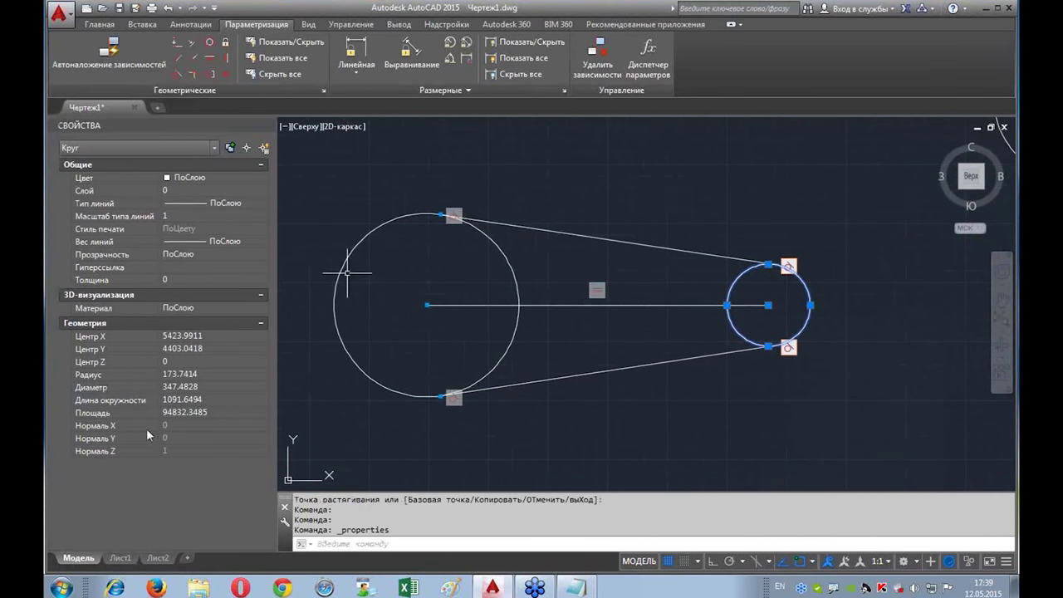
click(146, 375)
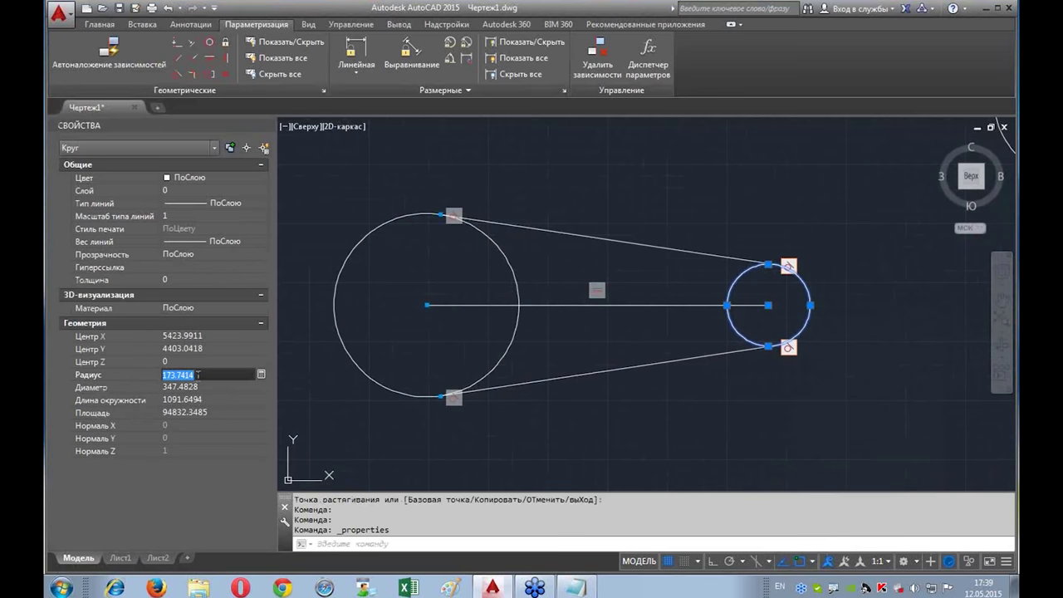
text(17)
text(0)
key(Return)
Step: Set the large circle's radius to 400 in Properties
key(Escape)
click(496, 244)
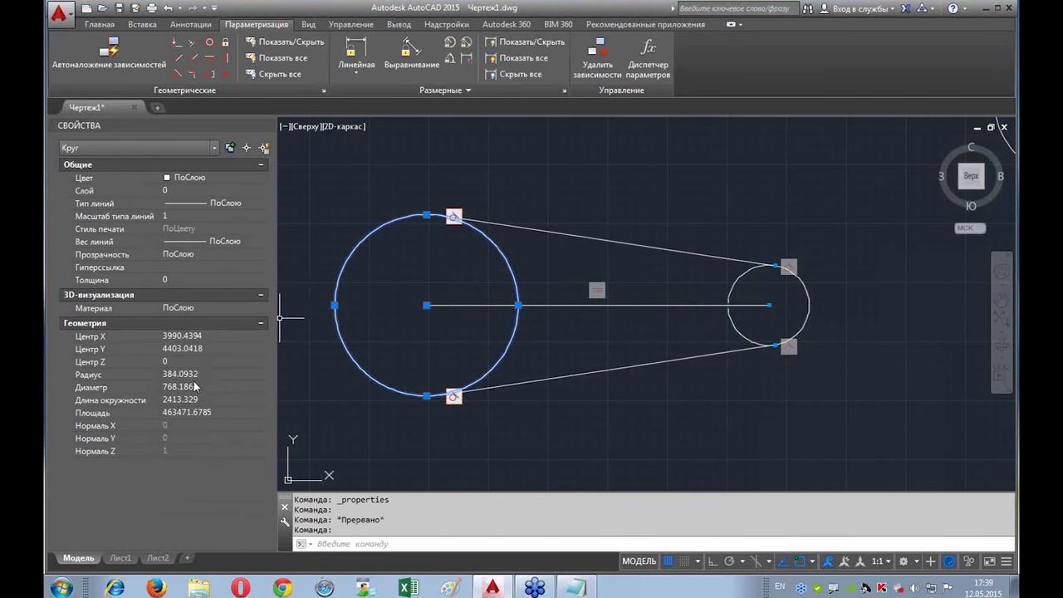
click(201, 375)
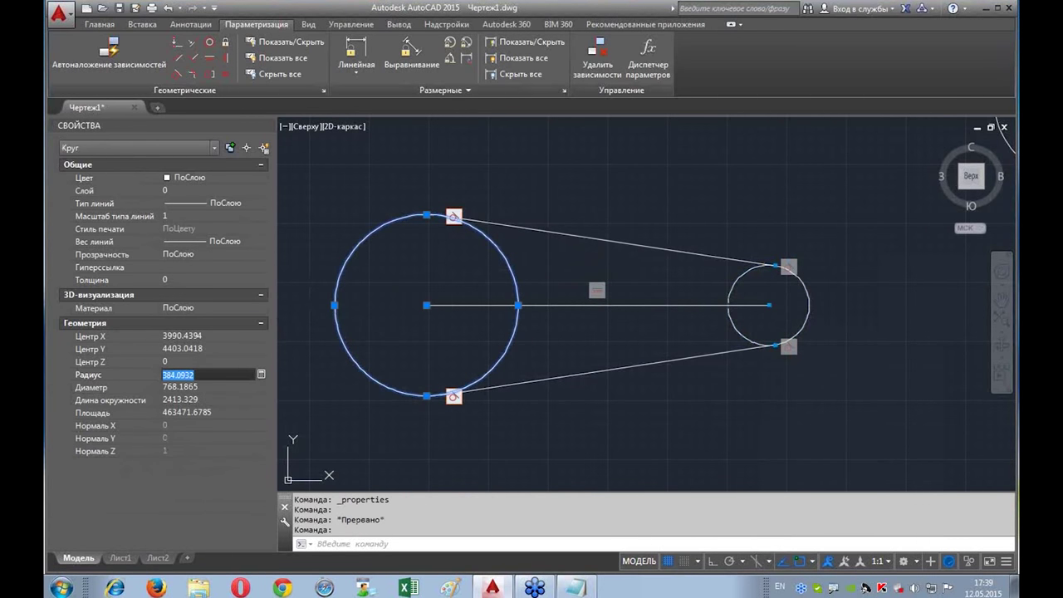
text(400)
key(Return)
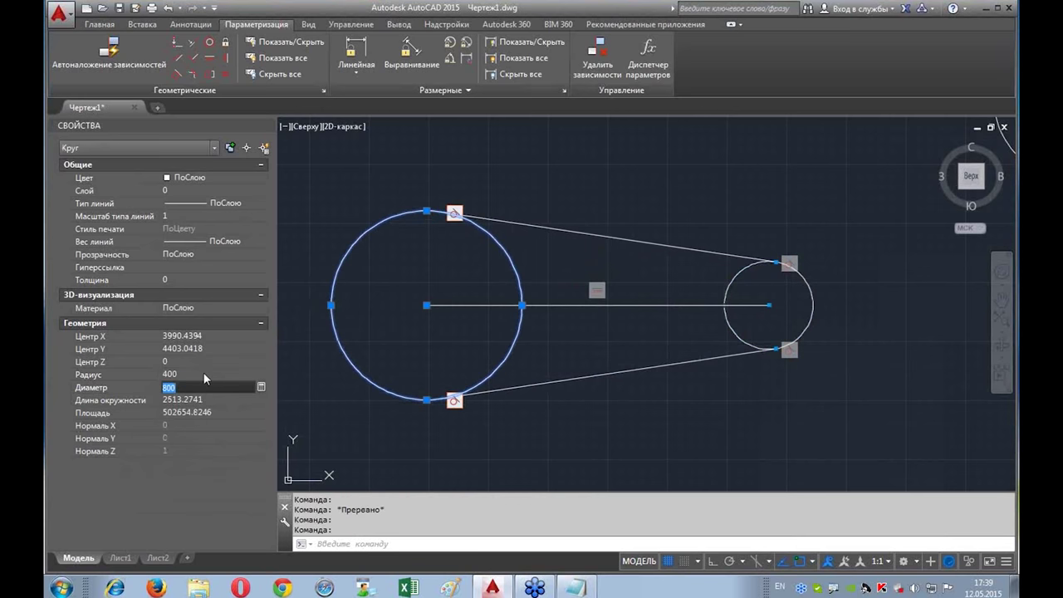
key(Escape)
Step: Check the small and large circles' radii in the Properties palette
click(806, 277)
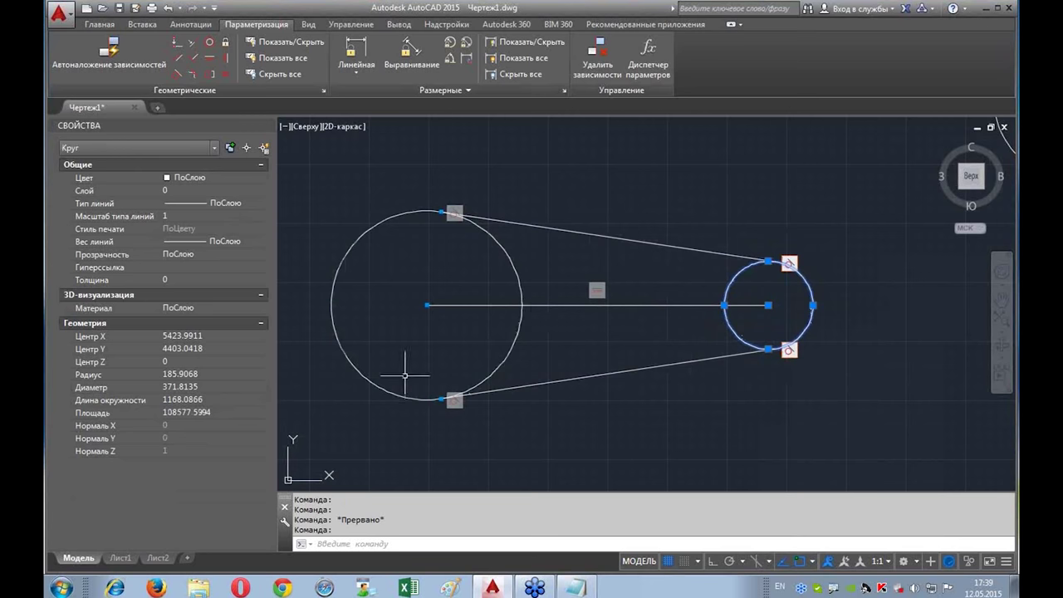
click(184, 374)
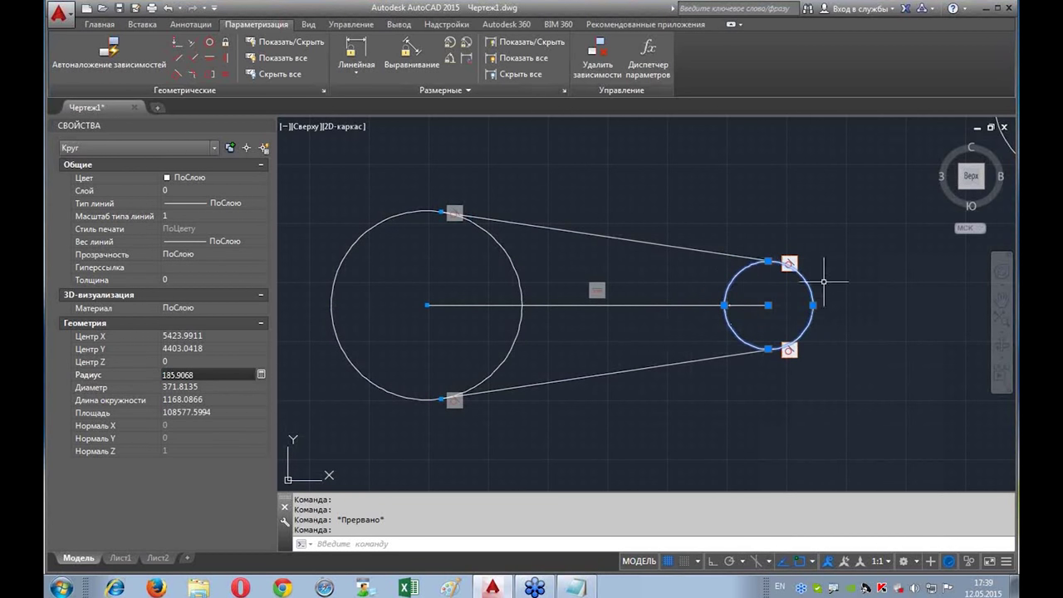
key(Escape)
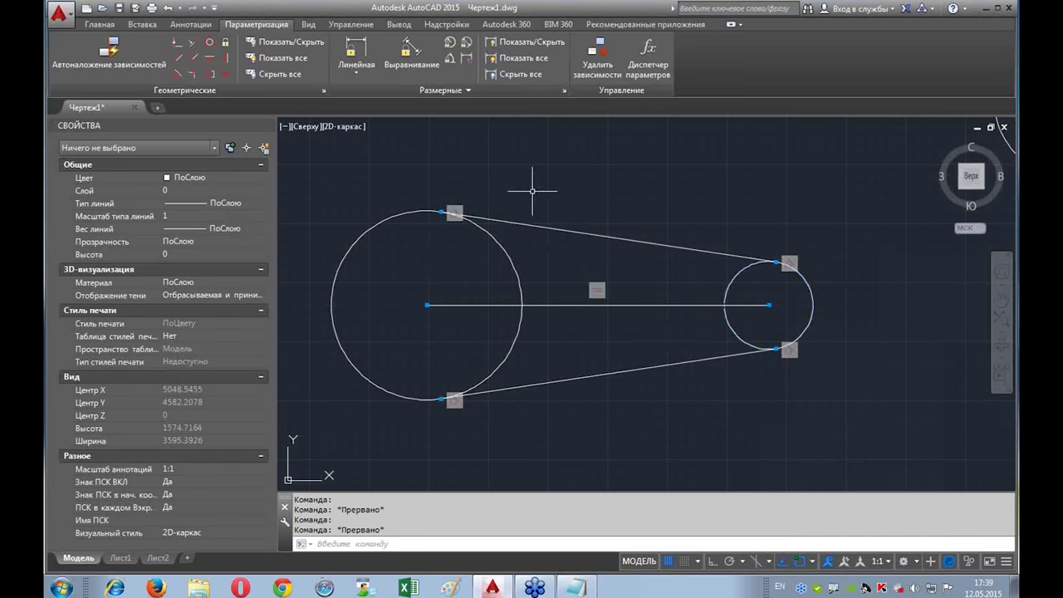
click(417, 210)
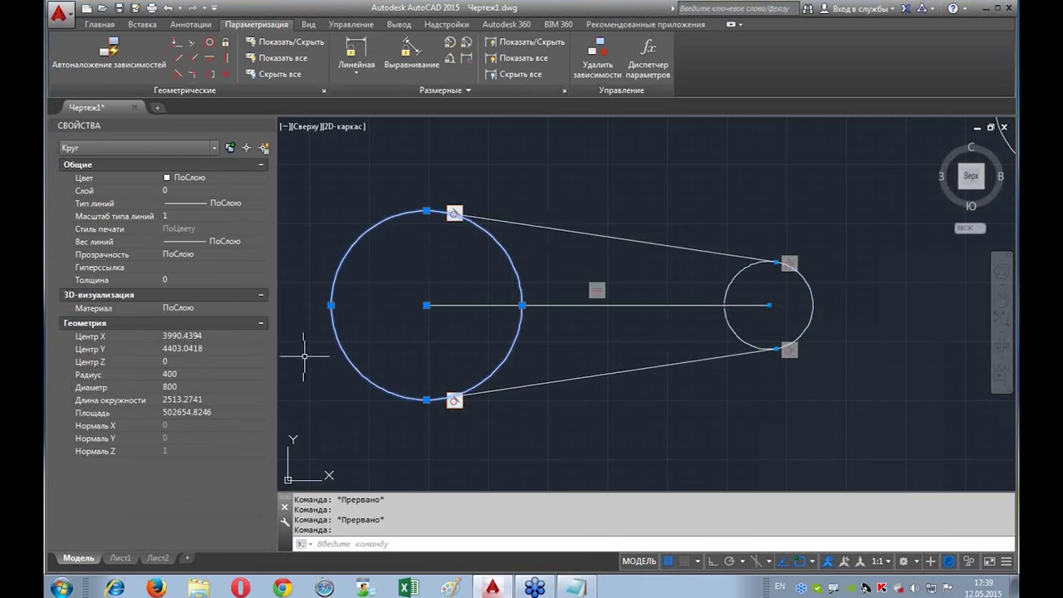
key(Escape)
click(745, 267)
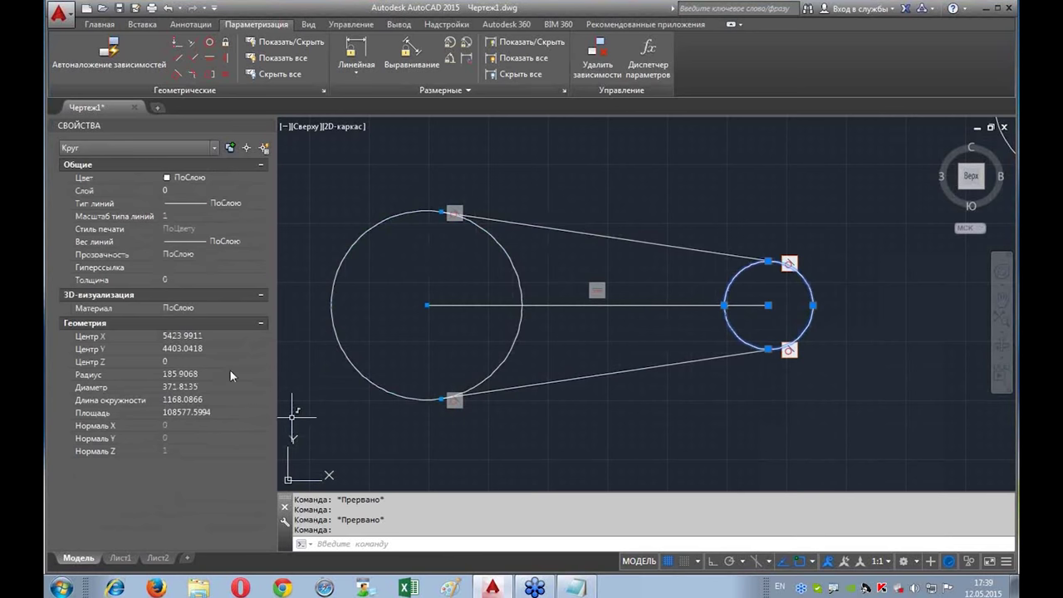
key(Escape)
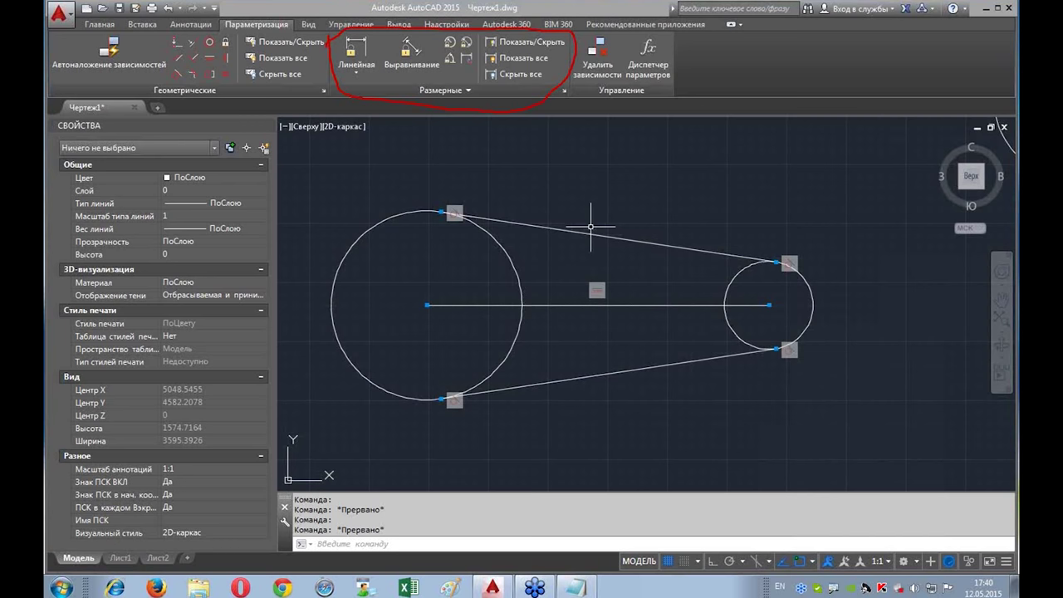
Step: Switch the ribbon to the Главная (Home) drafting tools
click(102, 27)
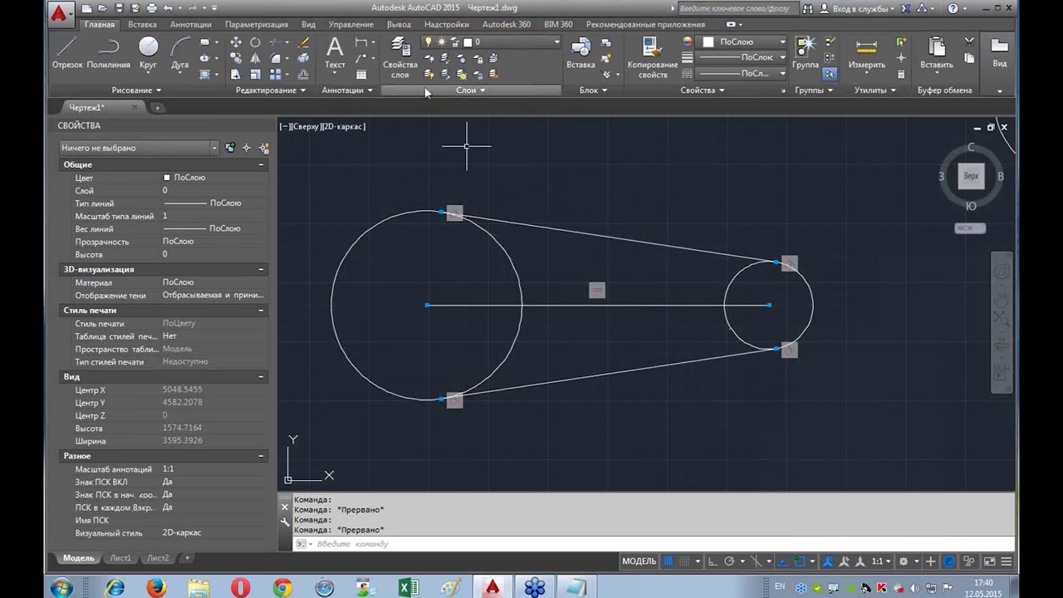
Step: Place an Аннотативный-style linear dimension between the two pulley centres, below the pulleys
click(365, 90)
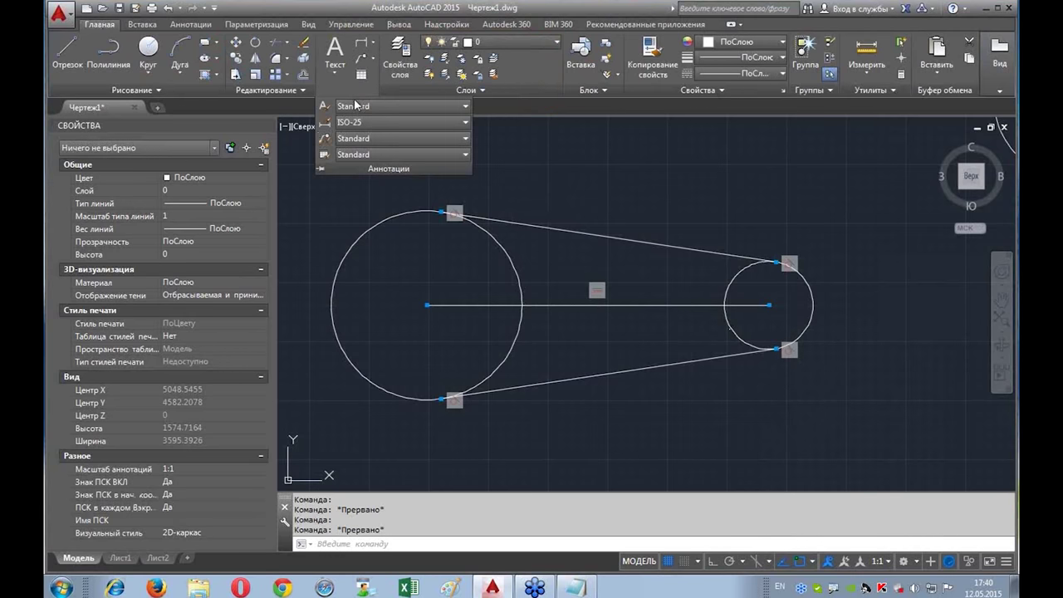
click(426, 122)
click(468, 156)
click(360, 43)
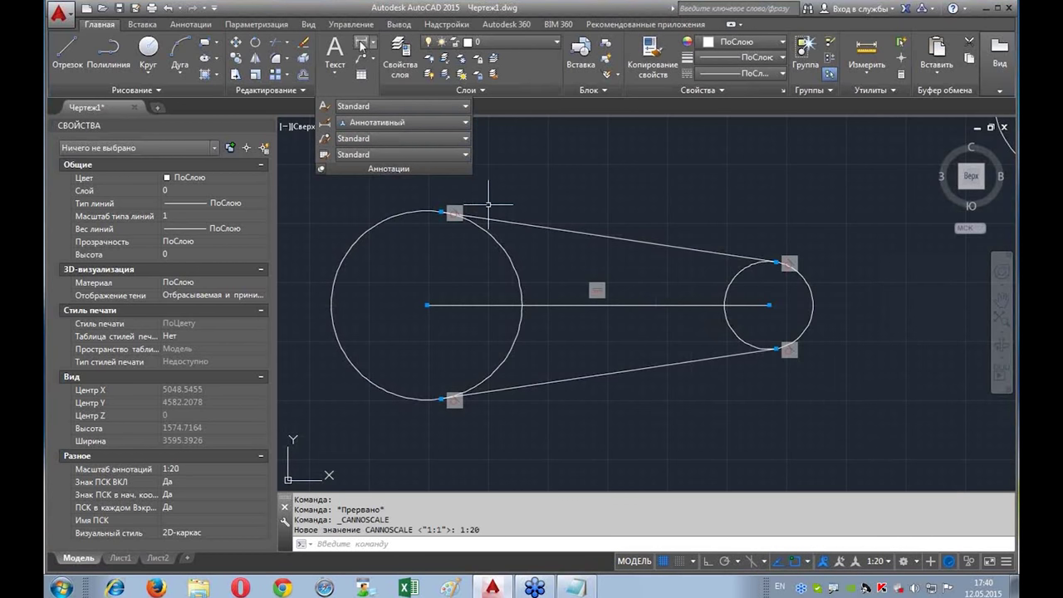
click(426, 304)
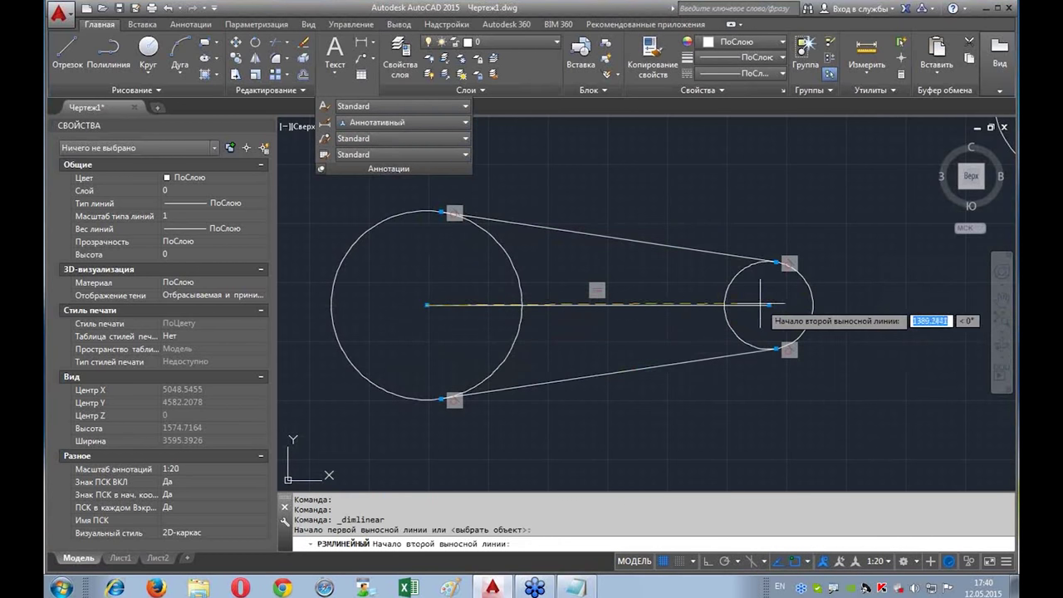
click(769, 305)
click(708, 448)
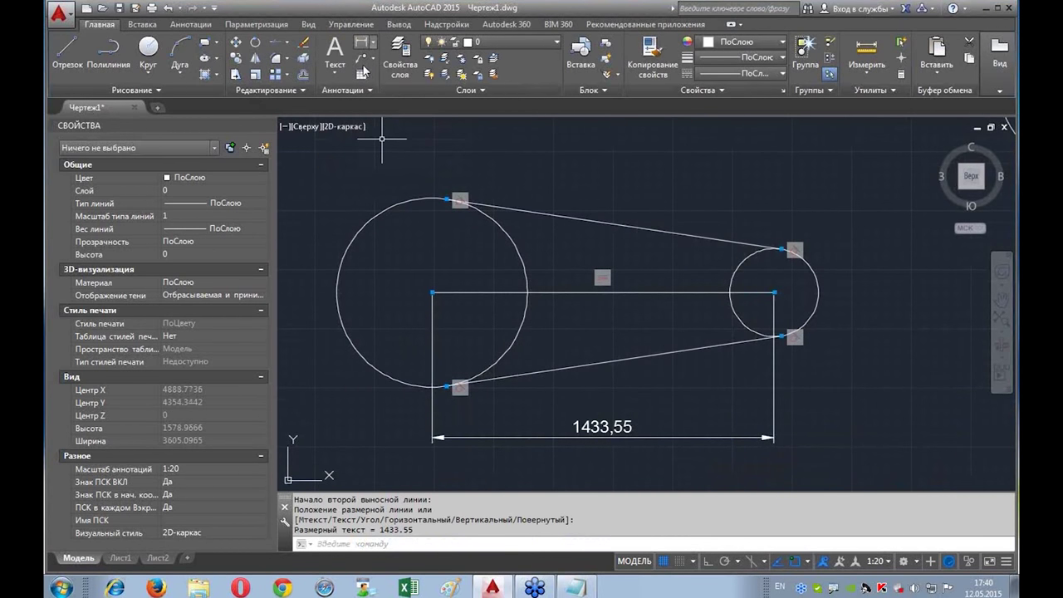
Step: Override the dimension text to read 1000
double_click(613, 417)
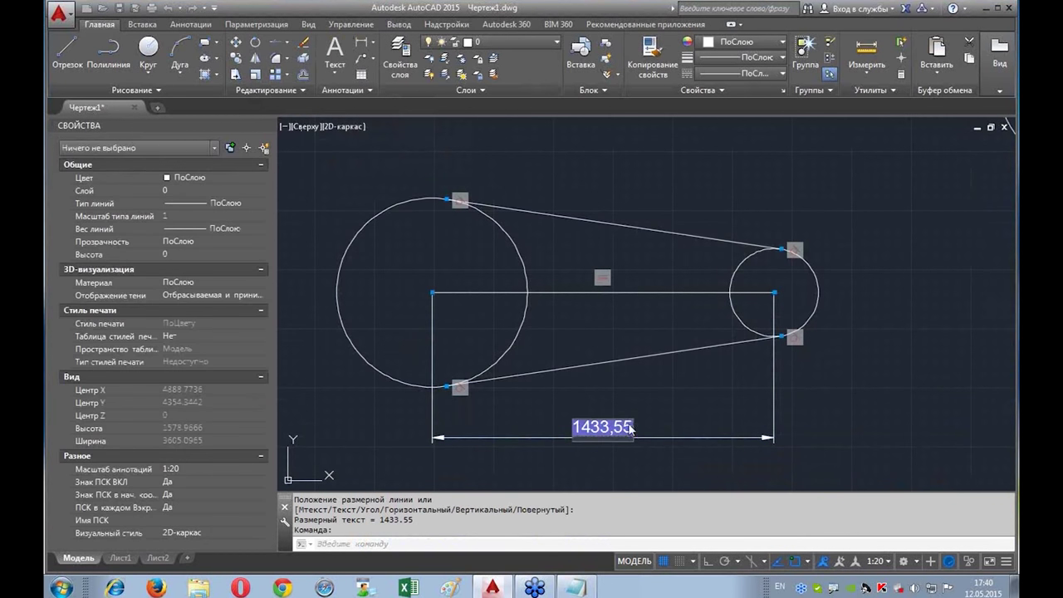
text(1000)
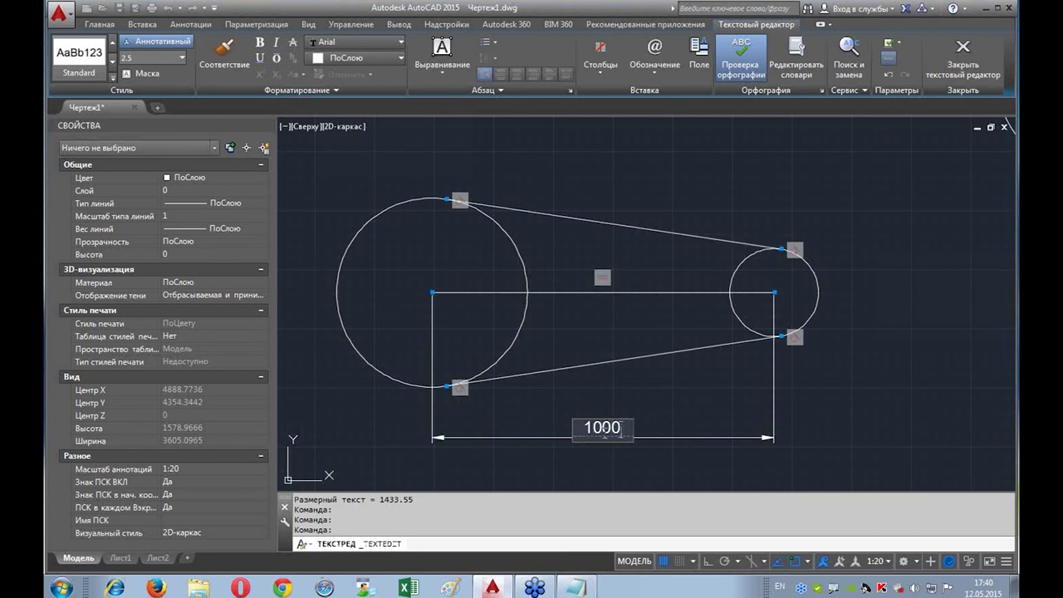
key(Return)
key(BackSpace)
click(727, 413)
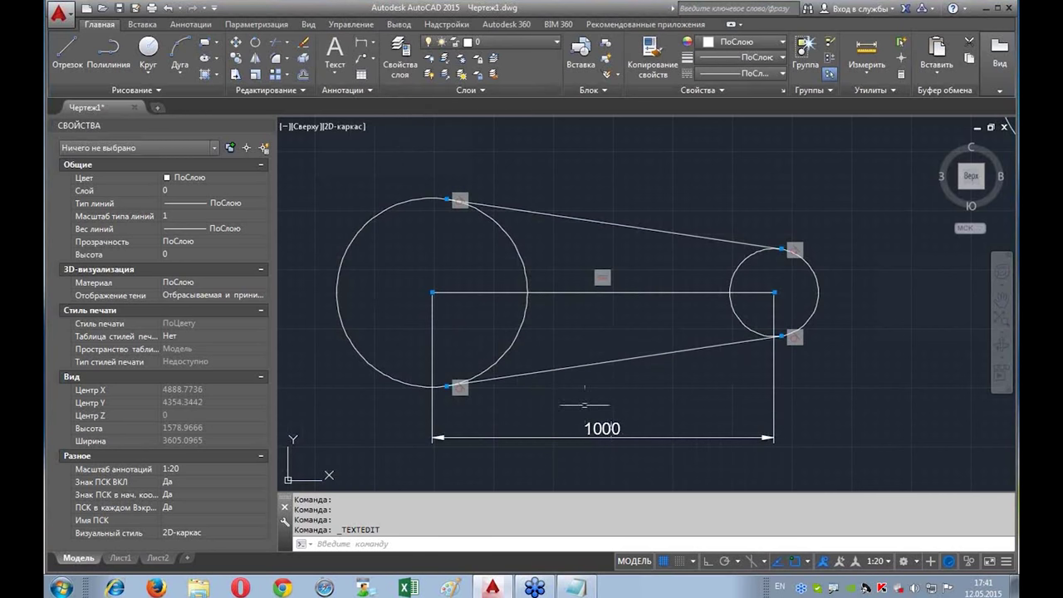
double_click(604, 427)
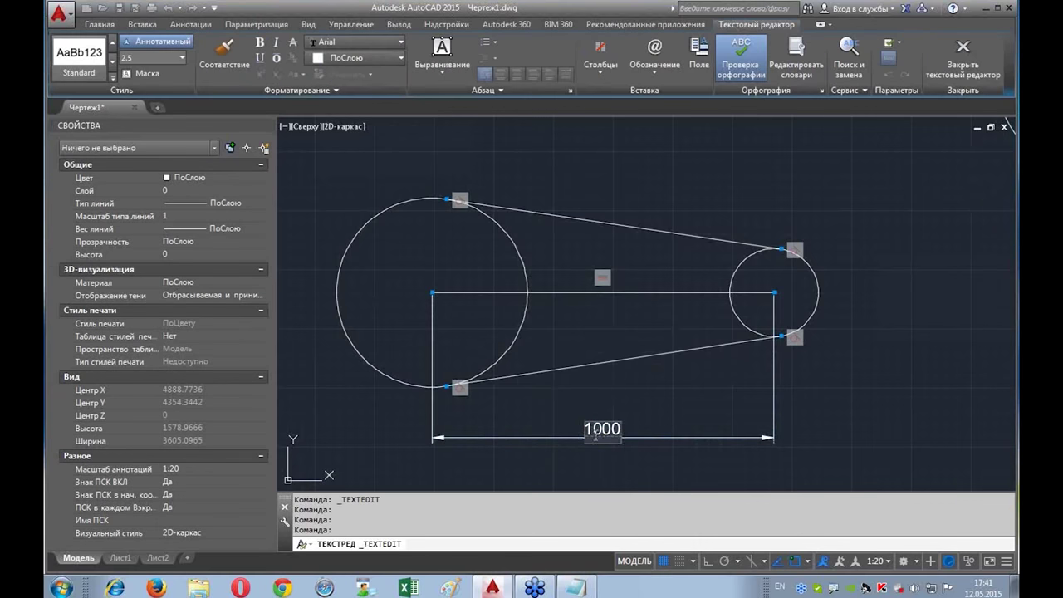
Step: Restore the measured 1433,55 text, then delete that plain dimension
key(BackSpace)
key(BackSpace)
key(BackSpace)
key(BackSpace)
click(655, 389)
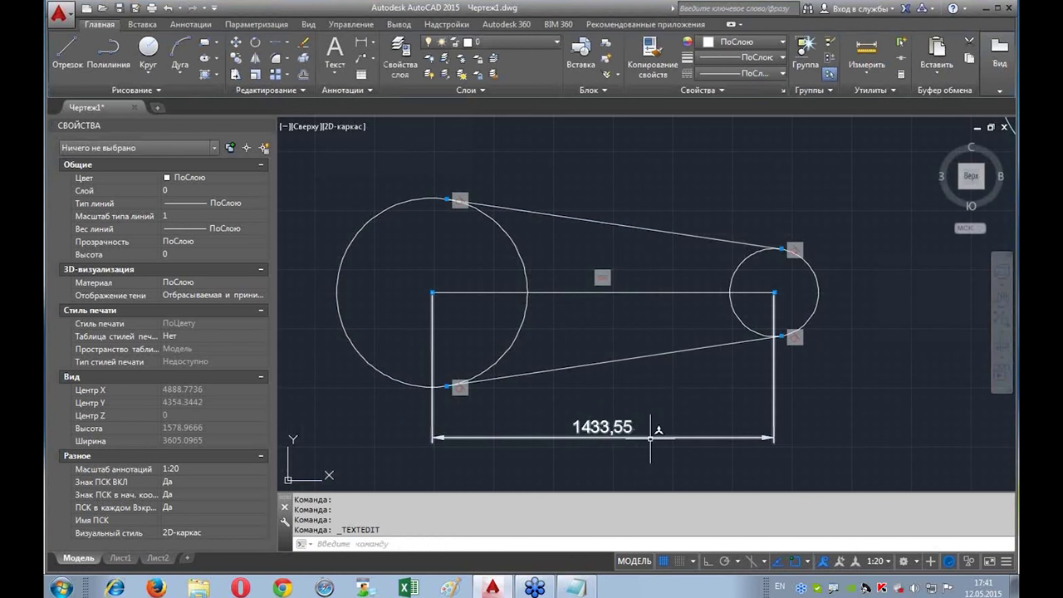
click(603, 427)
key(Delete)
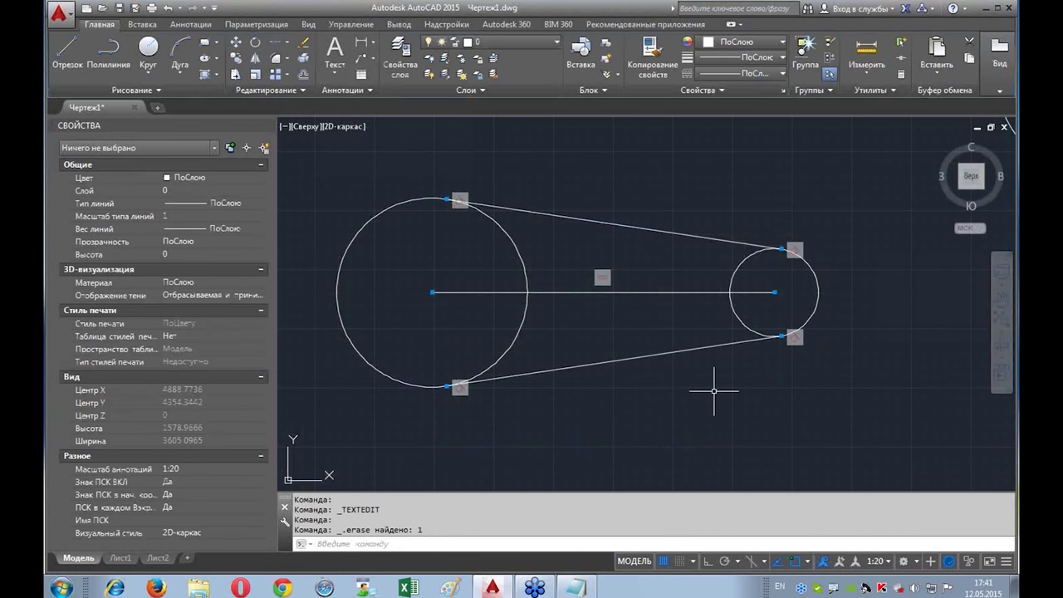
Step: Return to the Параметризация tools and start a Линейная distance constraint
click(253, 28)
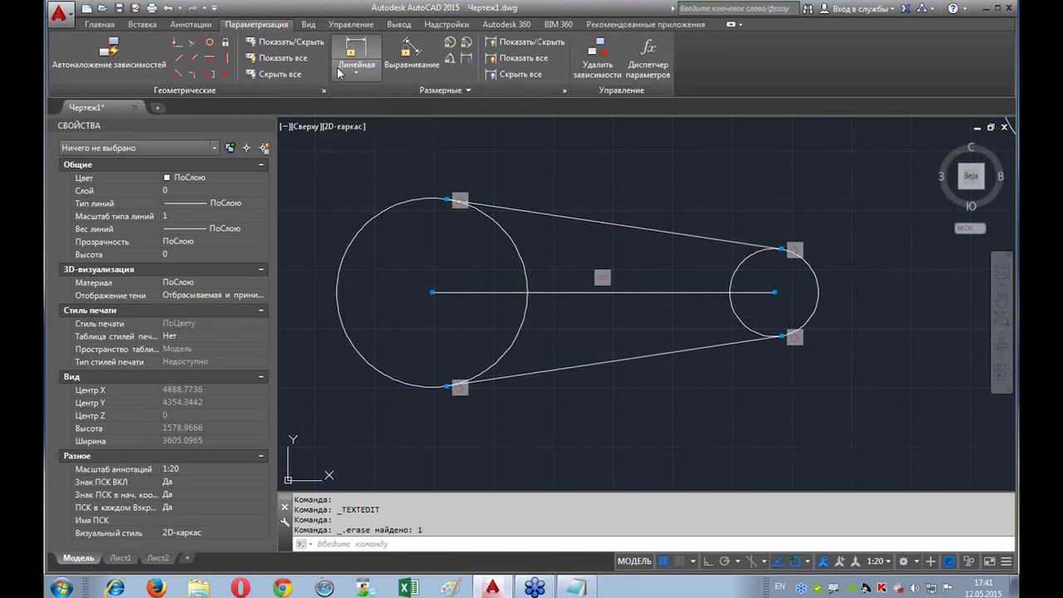
middle_drag(570, 194, 590, 215)
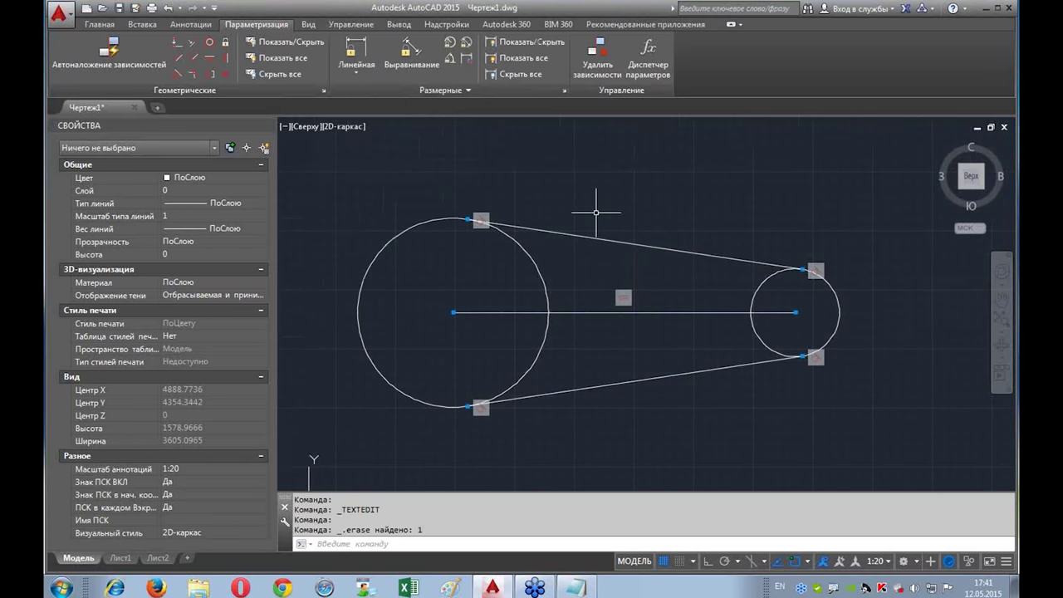
middle_drag(653, 190, 632, 175)
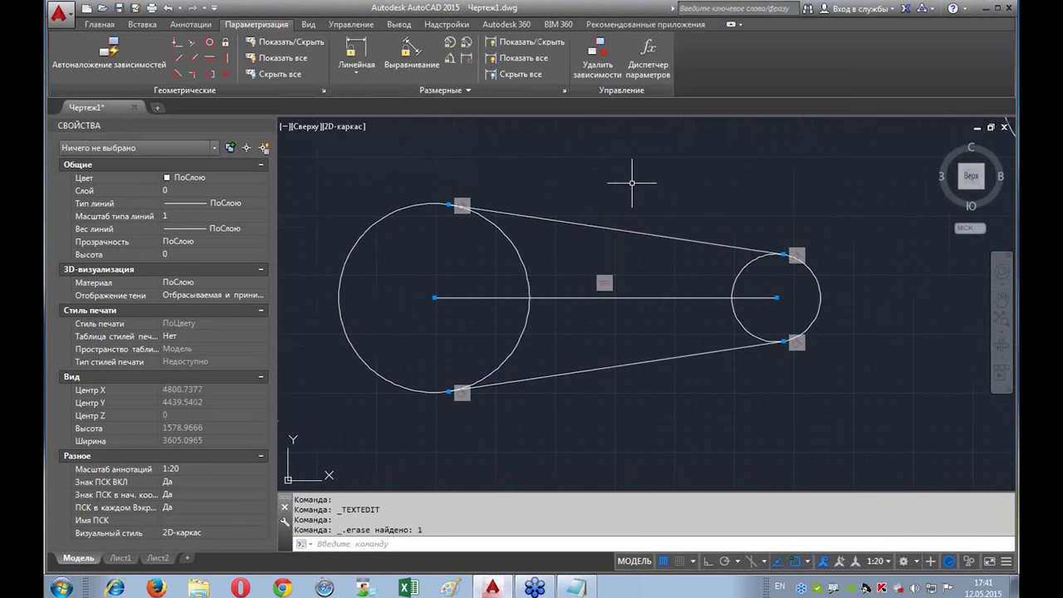
click(100, 24)
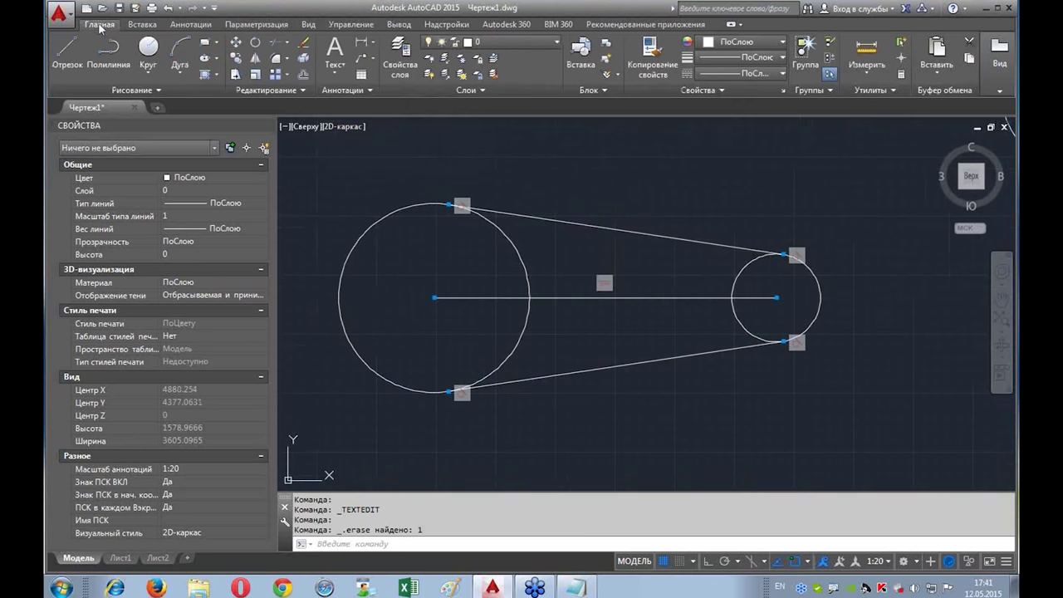
click(263, 24)
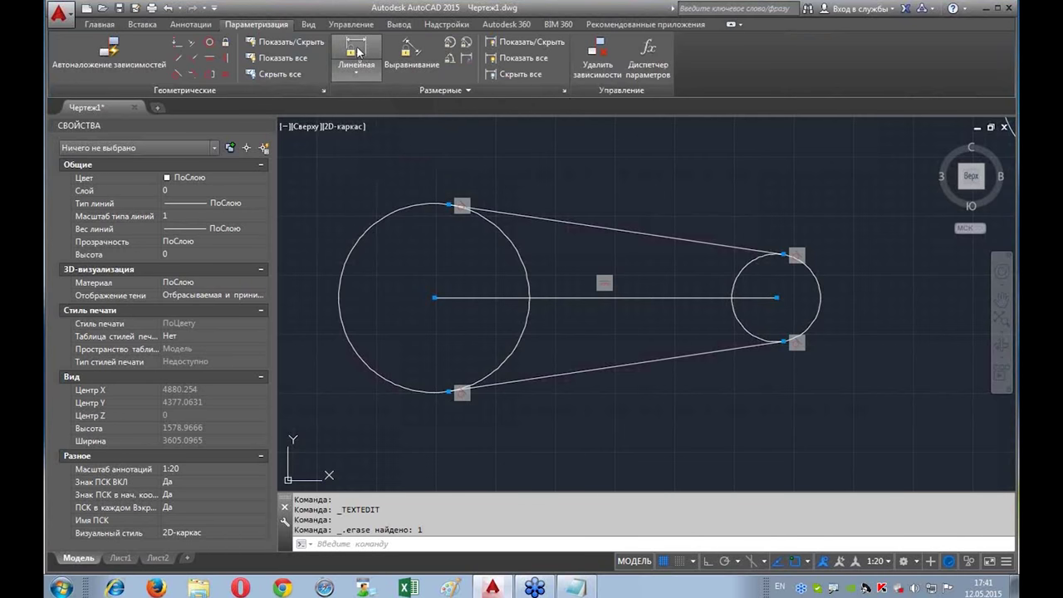
click(357, 52)
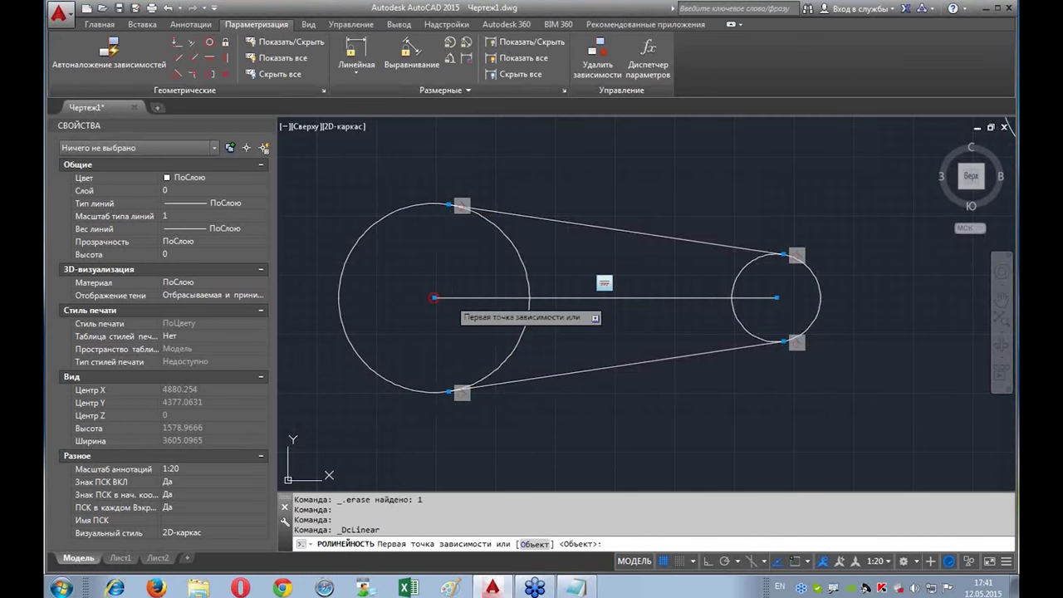
Step: Add linear constraint d1 = 1433.5517 between the pulley centres, placed below the drawing
click(434, 298)
click(777, 298)
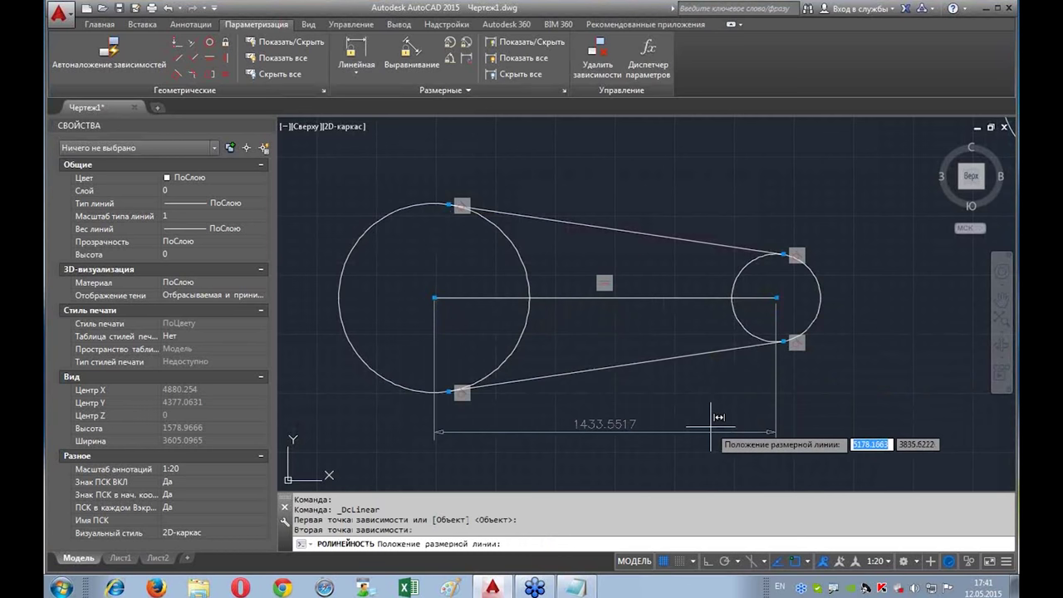
key(Escape)
key(Escape)
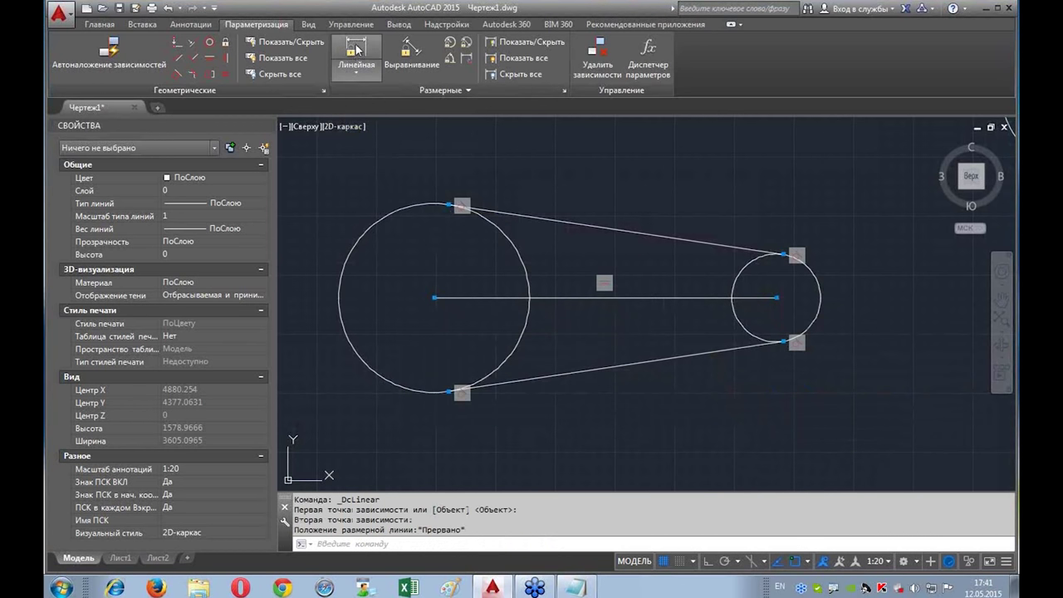
click(357, 53)
click(434, 298)
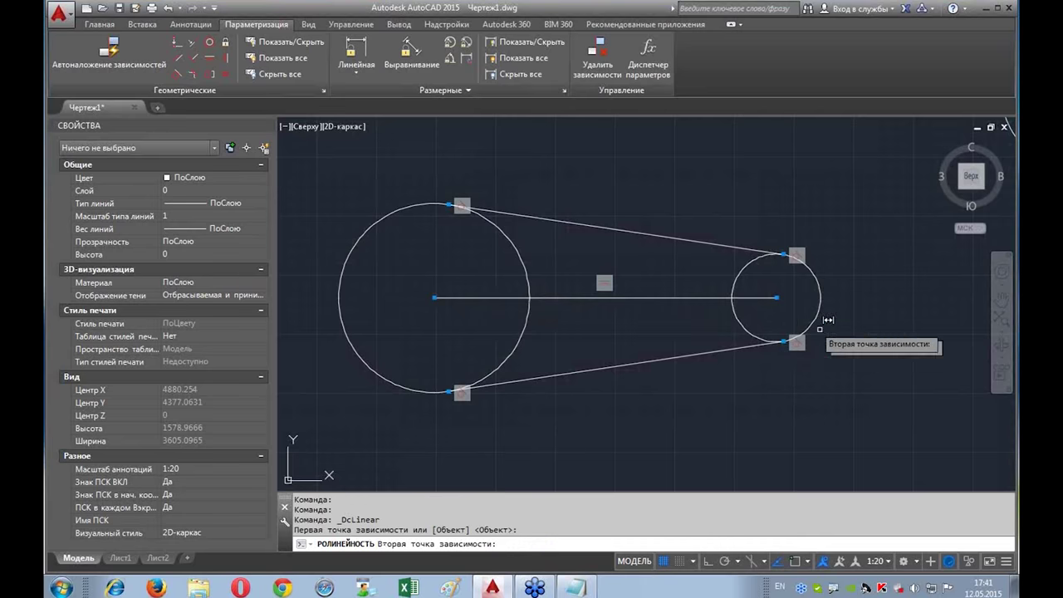
click(776, 298)
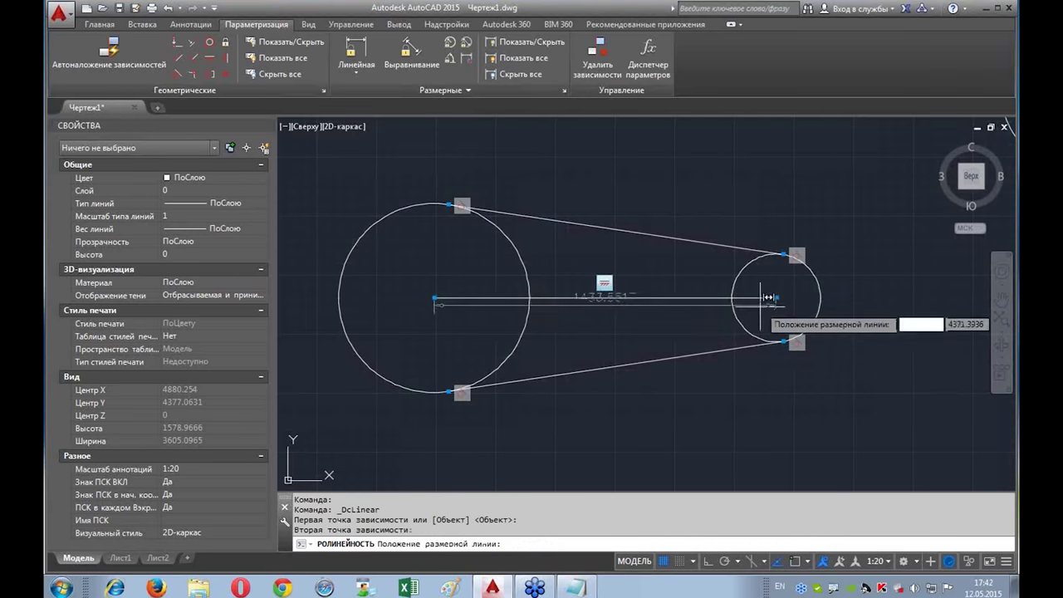
click(712, 427)
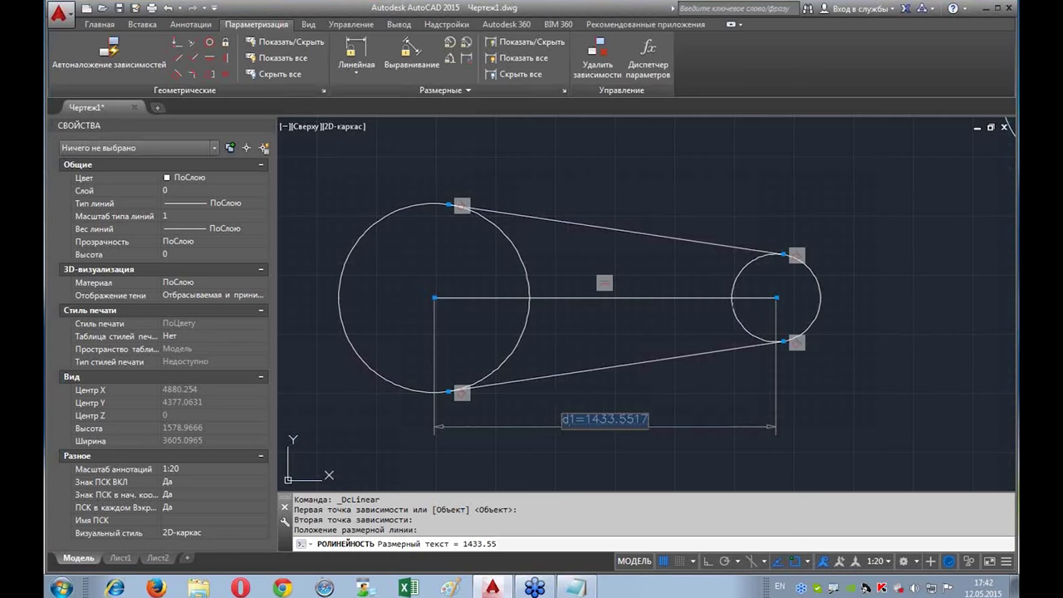
key(Return)
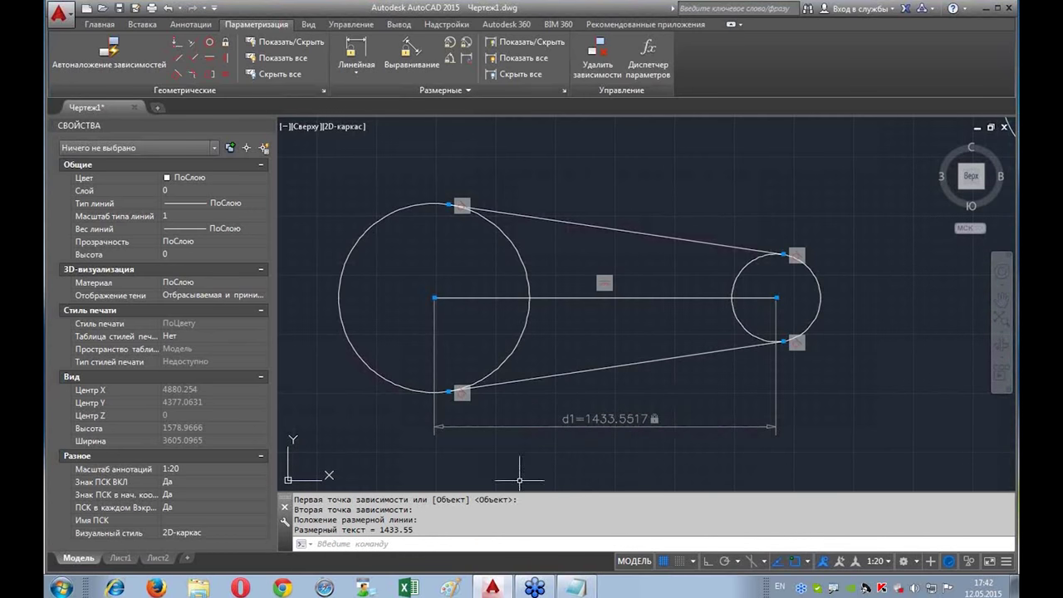
Step: Change the d1 constraint value from 1433.5517 to 1000
mouse_move(545, 297)
double_click(625, 417)
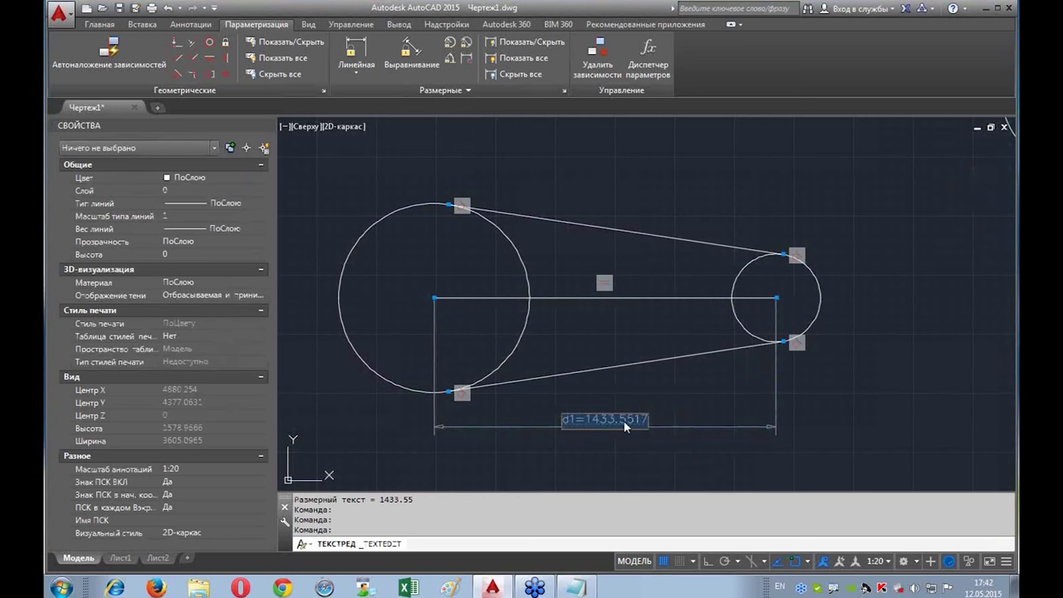
click(686, 403)
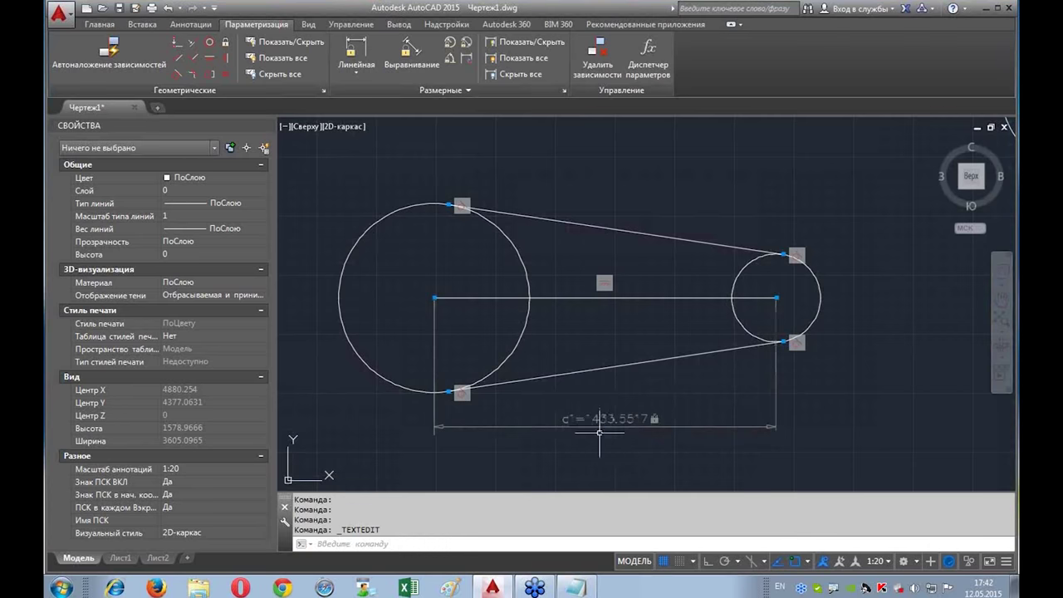
double_click(609, 420)
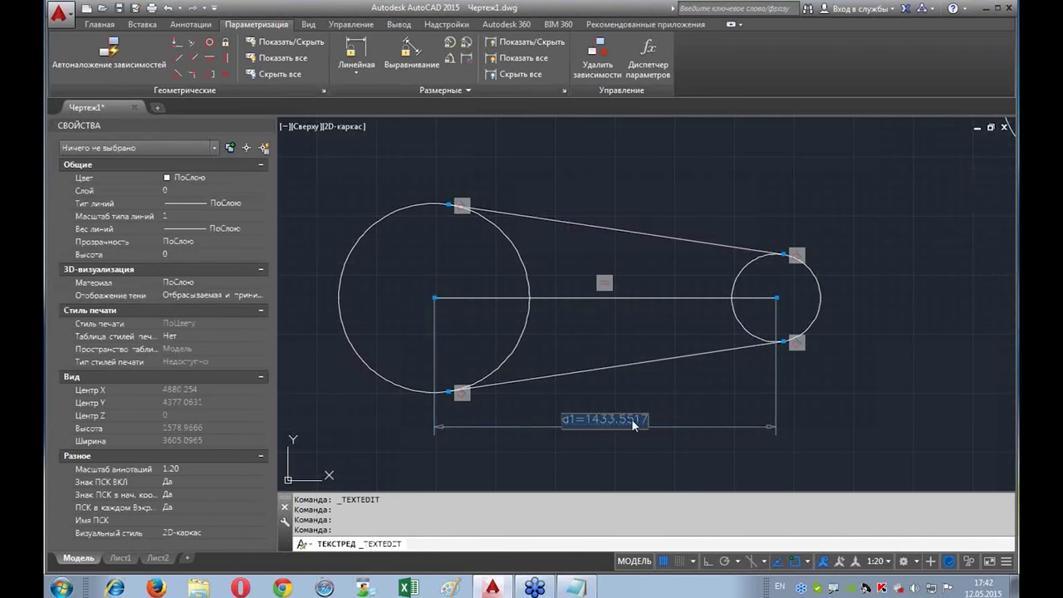
text(1000)
key(Return)
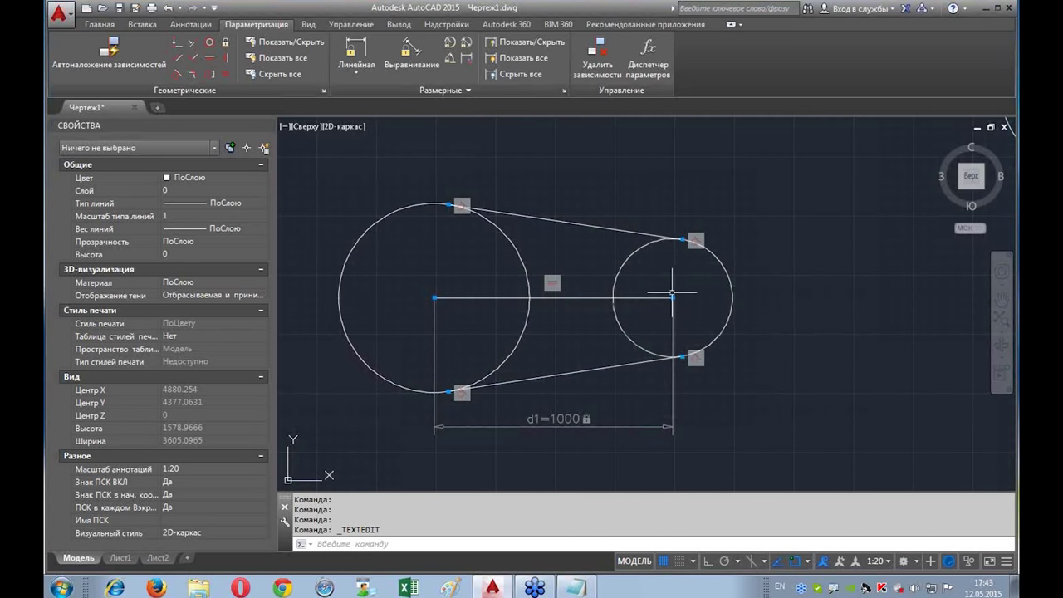
click(622, 229)
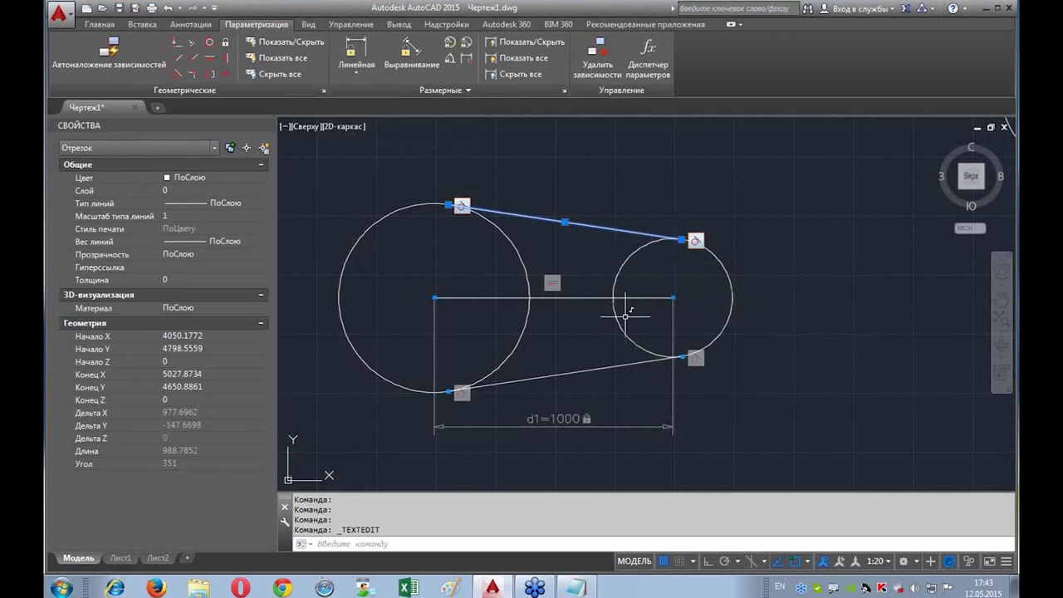
click(637, 362)
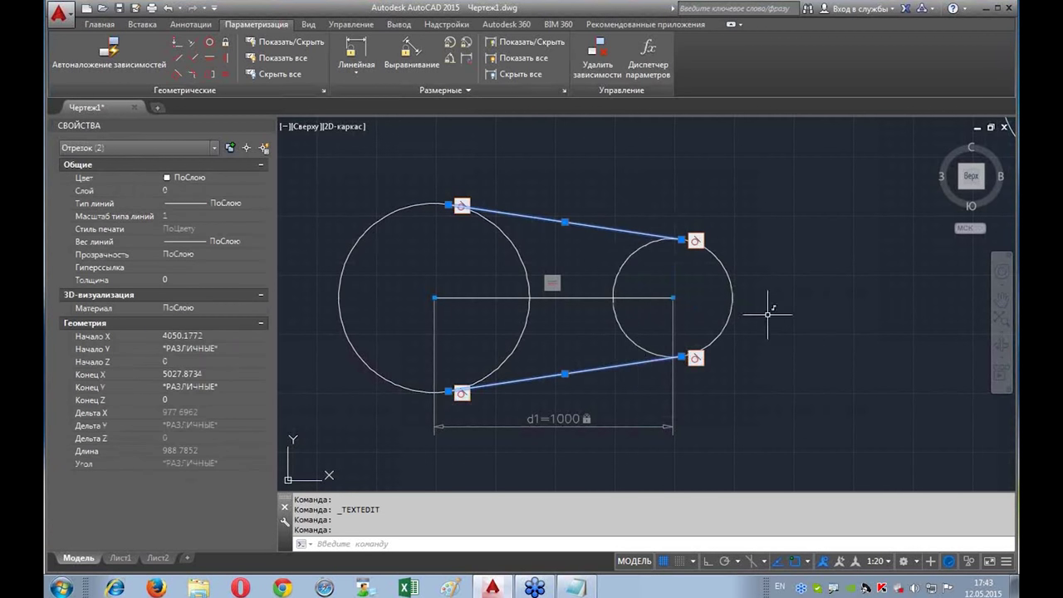
key(Escape)
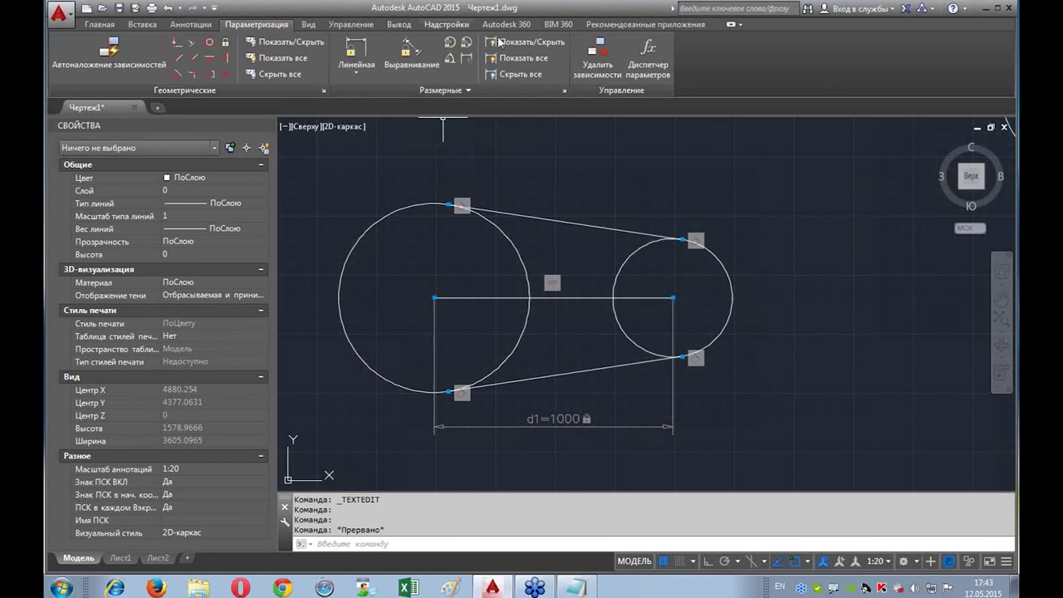
click(366, 73)
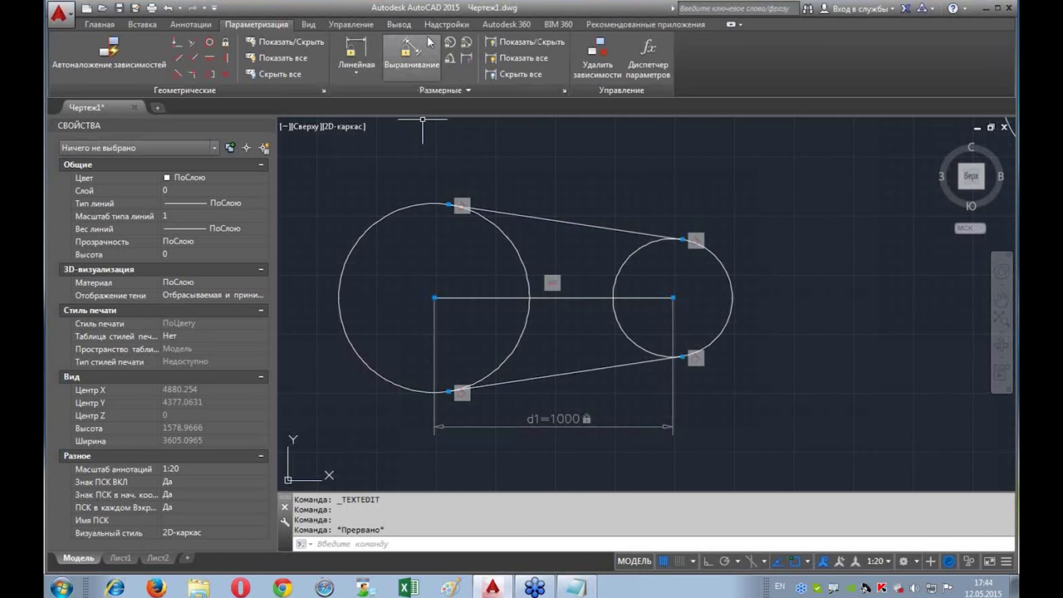
scroll(652, 299, down, 2)
scroll(514, 226, up, 2)
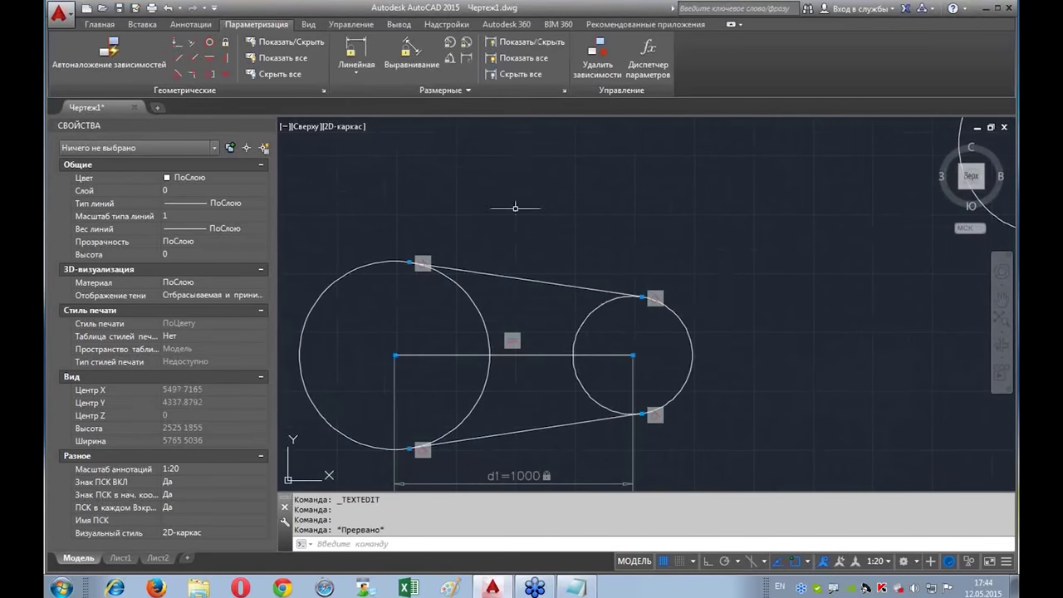
scroll(728, 306, down, 2)
click(99, 25)
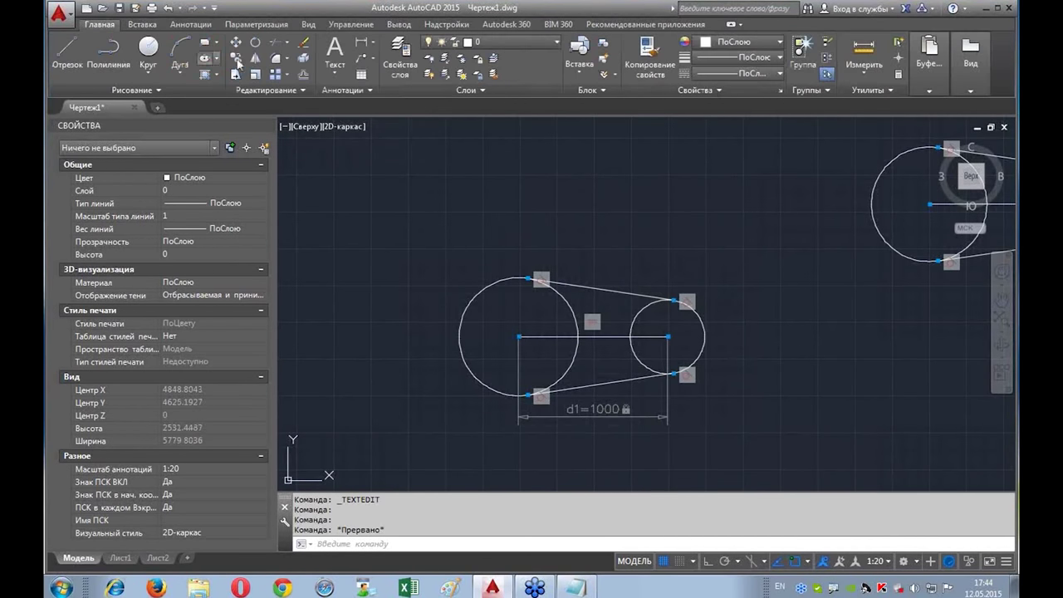
click(363, 43)
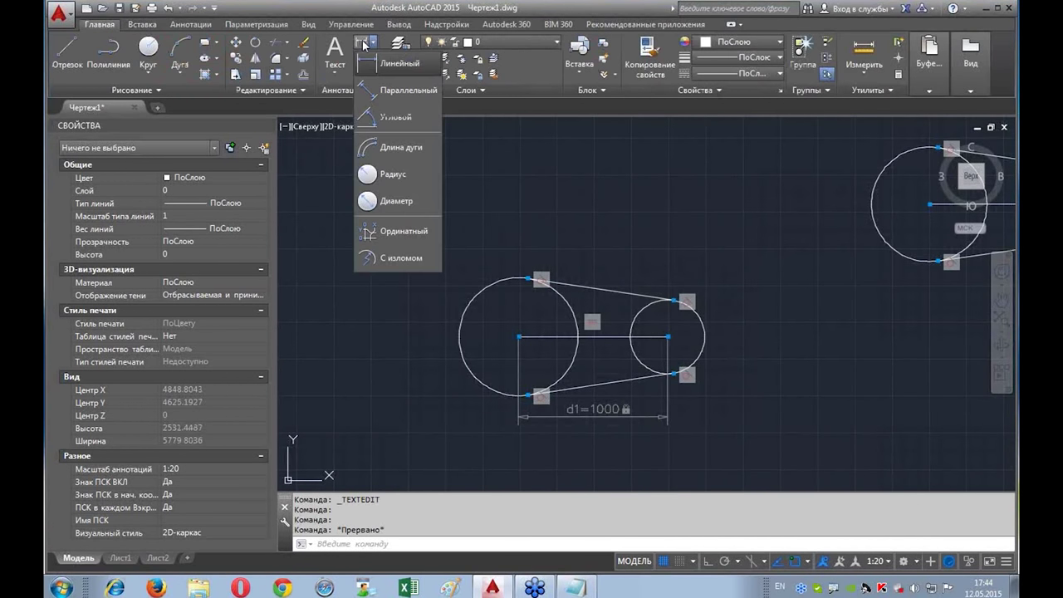
click(256, 24)
click(256, 24)
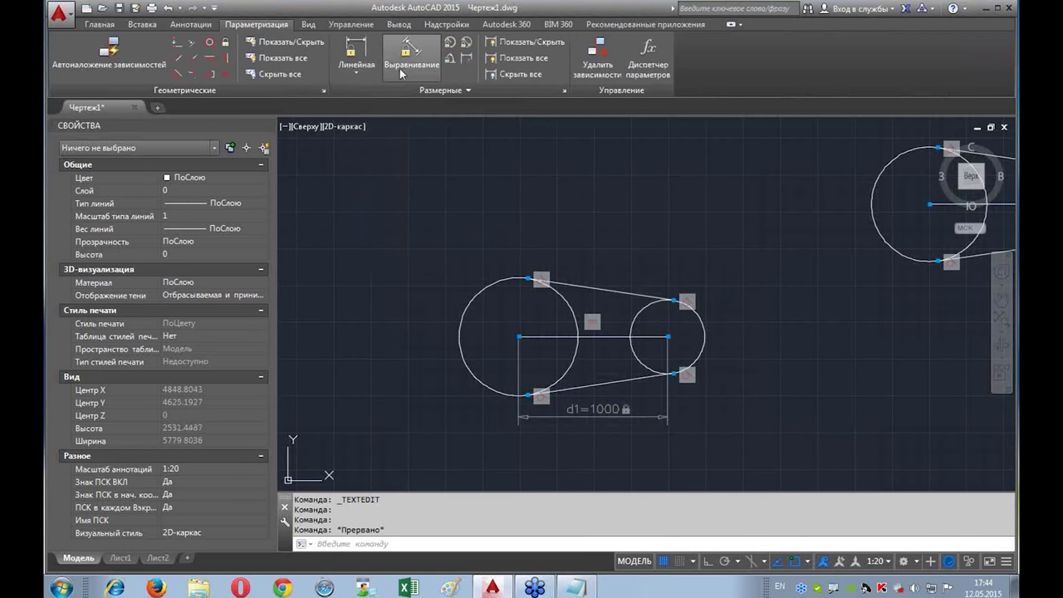
scroll(663, 309, up, 2)
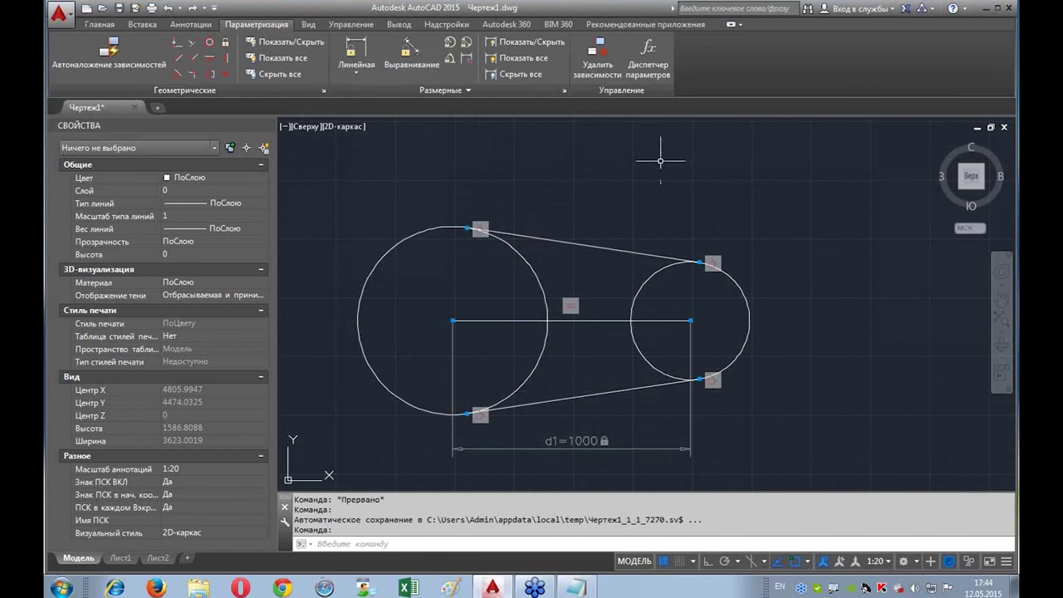
Step: Add diameter constraint dia1 = 600 to the large pulley circle
click(466, 44)
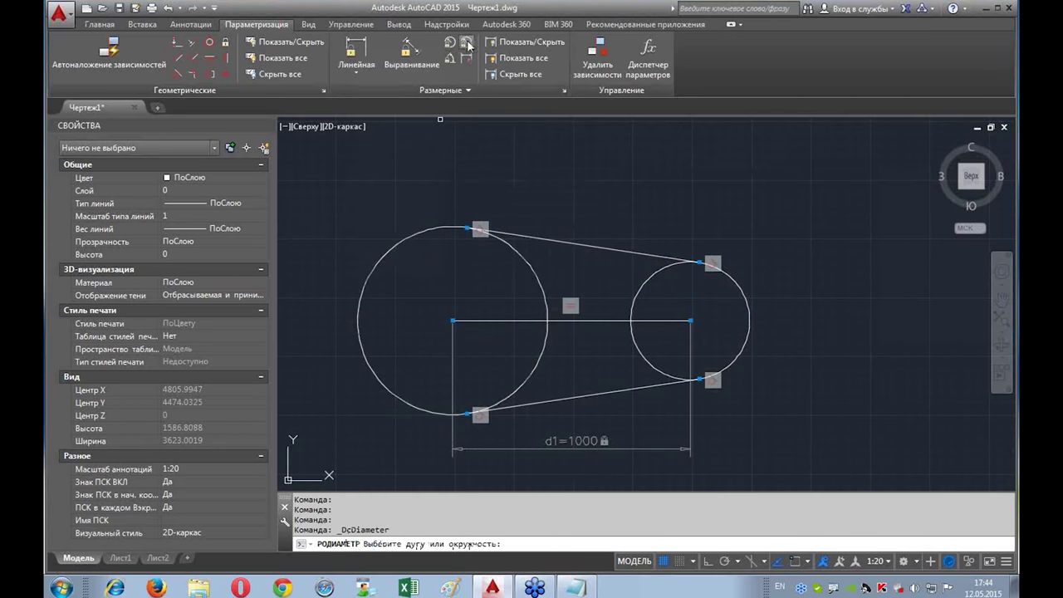
click(399, 242)
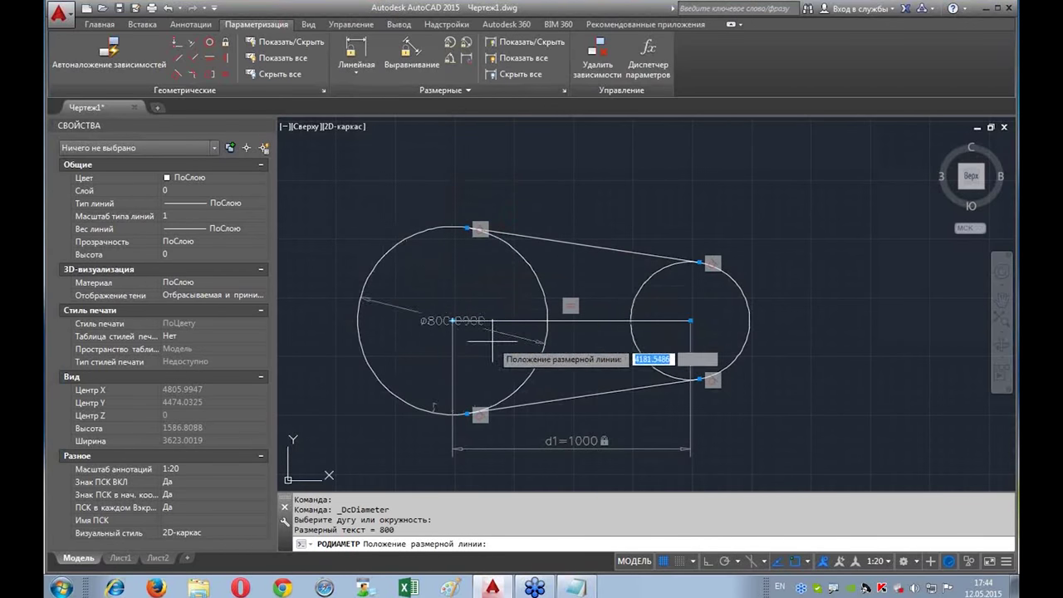
click(401, 277)
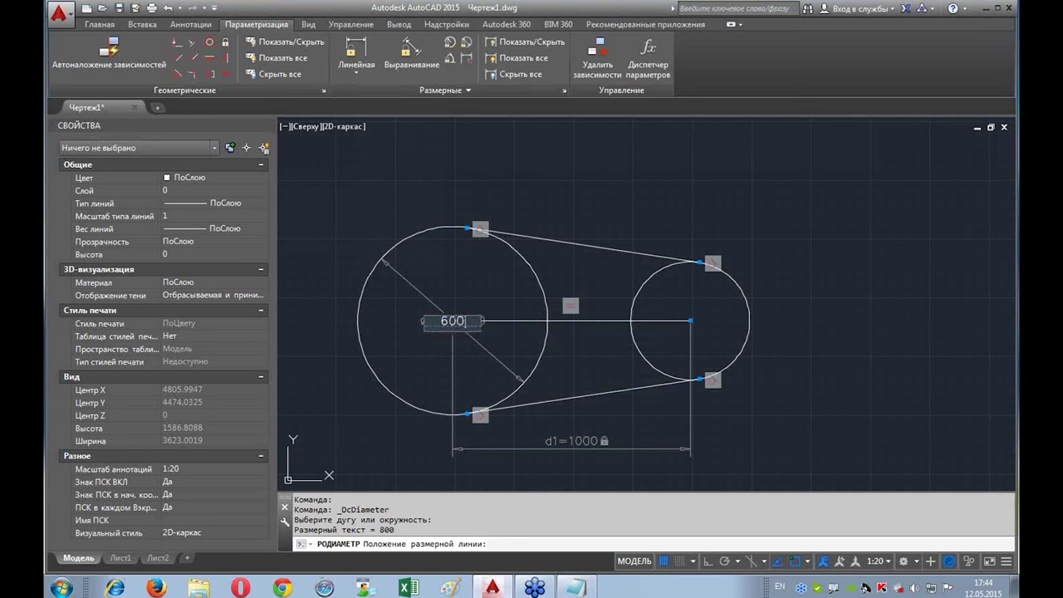
key(Return)
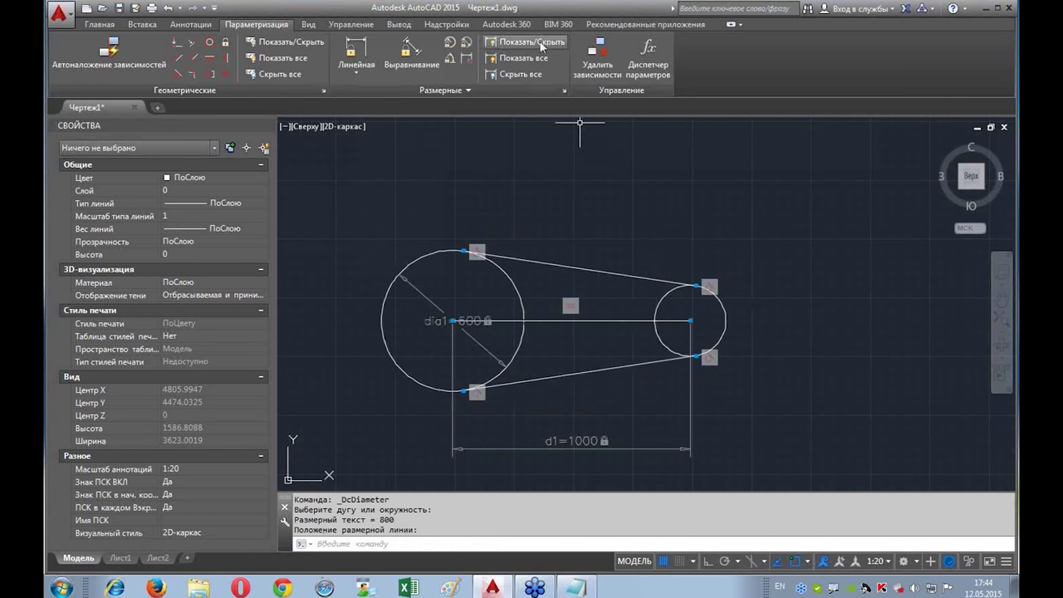
Step: Add diameter constraint dia2 = 200 to the small pulley circle
click(465, 41)
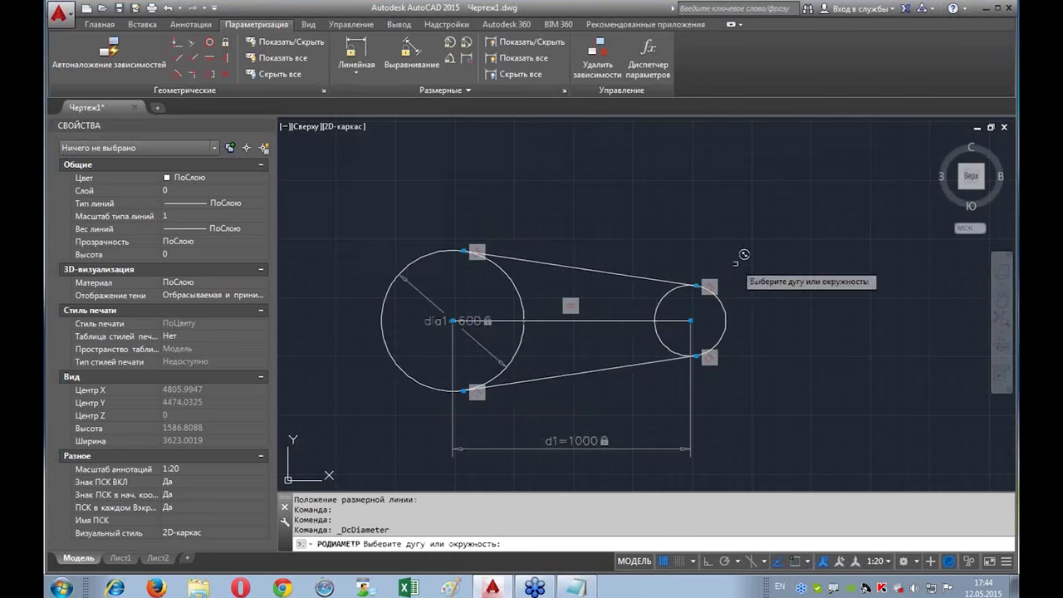
click(732, 309)
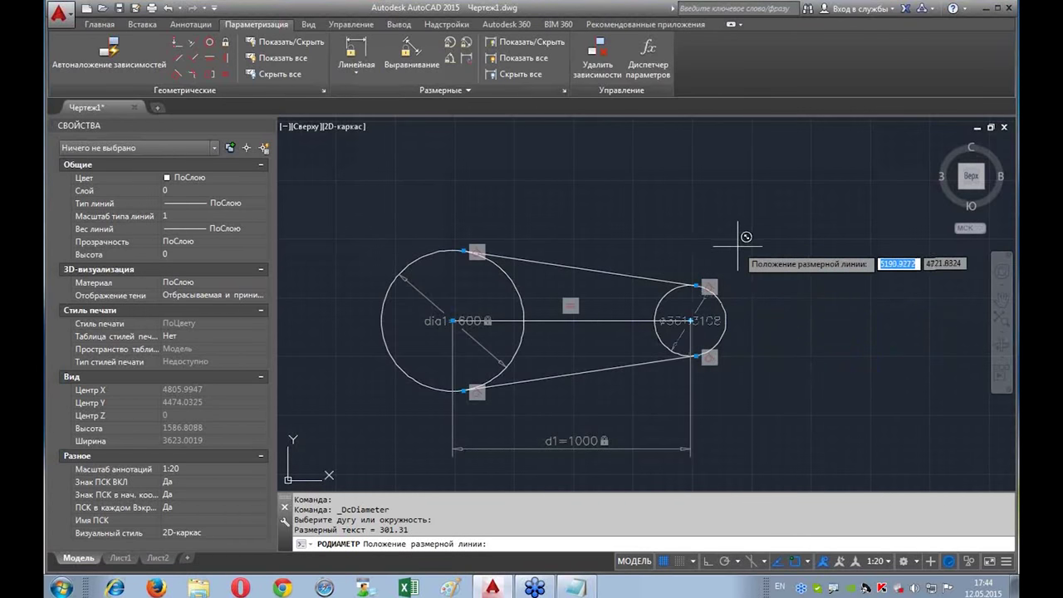
click(753, 291)
scroll(755, 293, up, 4)
text(200)
key(Return)
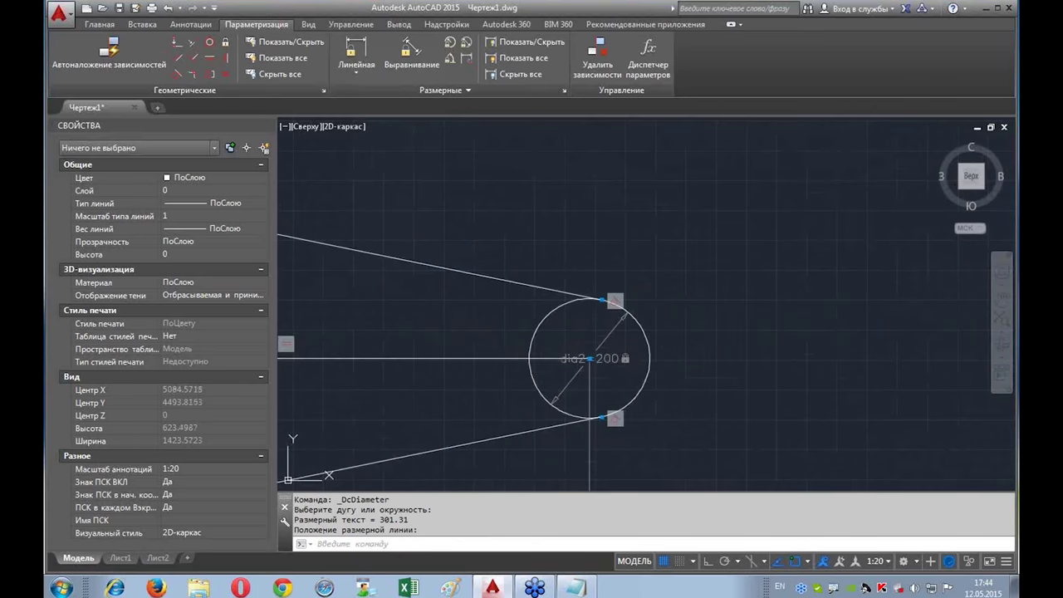
Step: Window-select the whole belt sketch and copy it above and left of the original
scroll(669, 330, down, 3)
scroll(498, 313, up, 2)
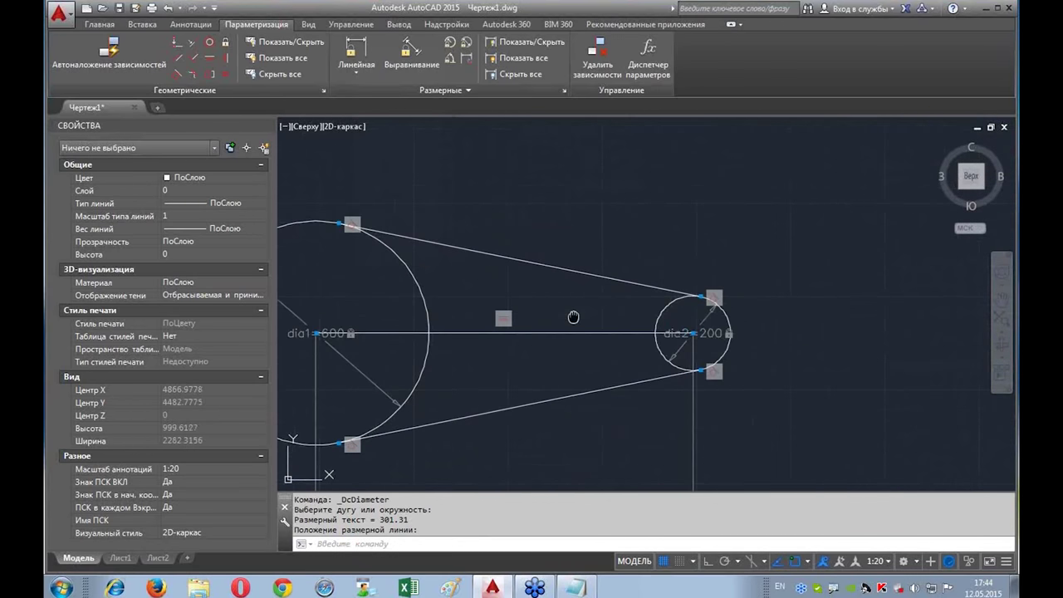
scroll(542, 345, down, 2)
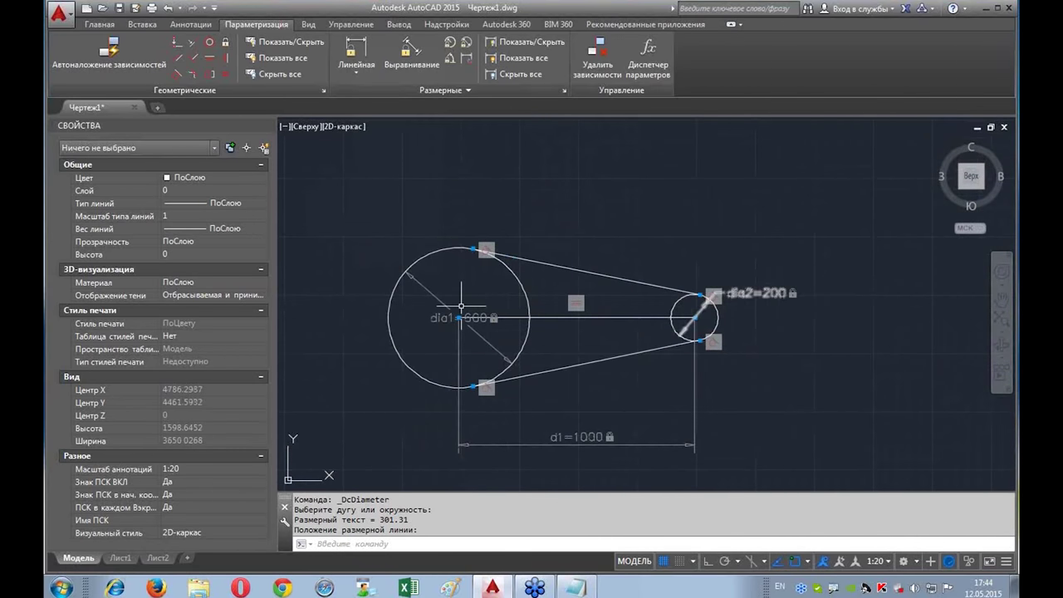
middle_drag(759, 368, 754, 356)
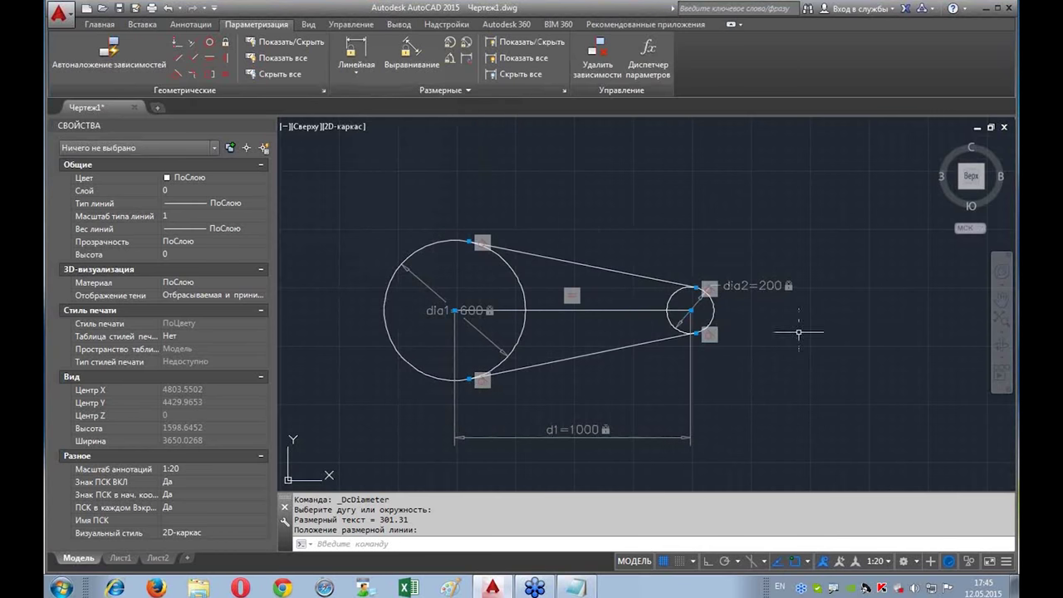
scroll(750, 401, down, 2)
scroll(551, 304, down, 2)
scroll(588, 363, down, 1)
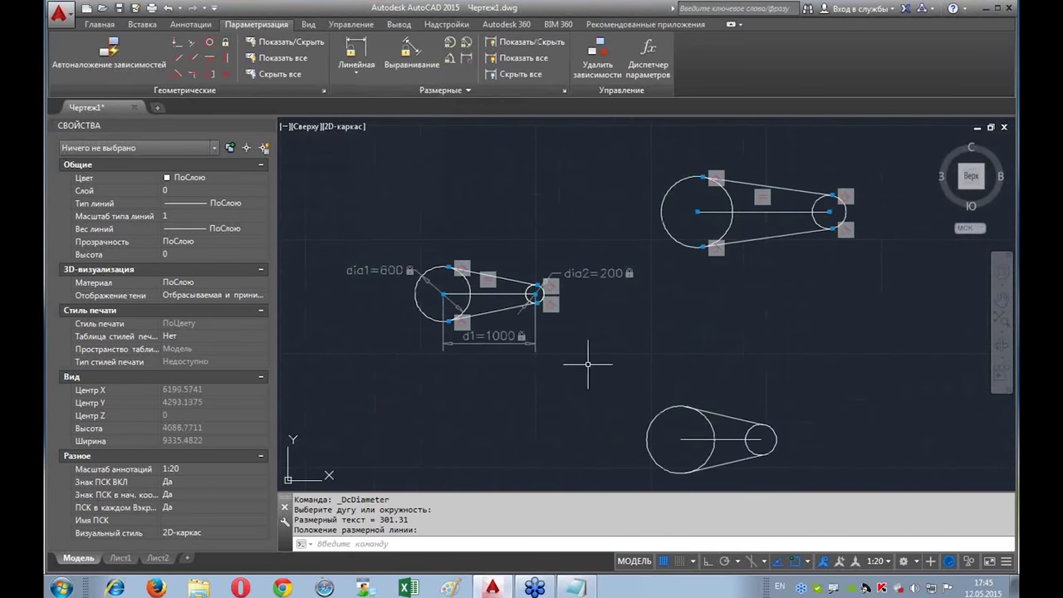
click(581, 408)
click(399, 283)
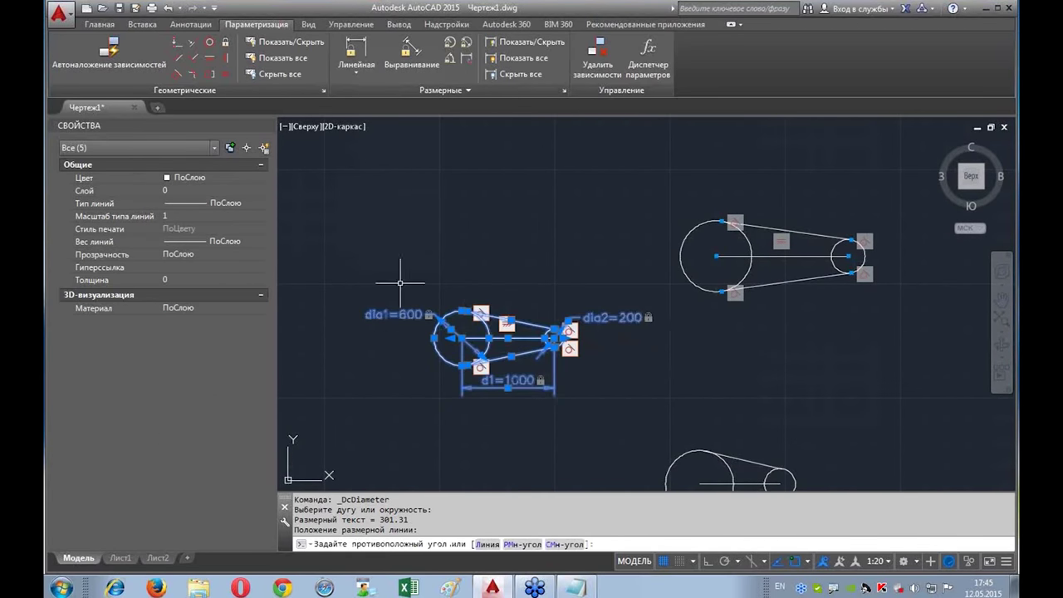
click(100, 24)
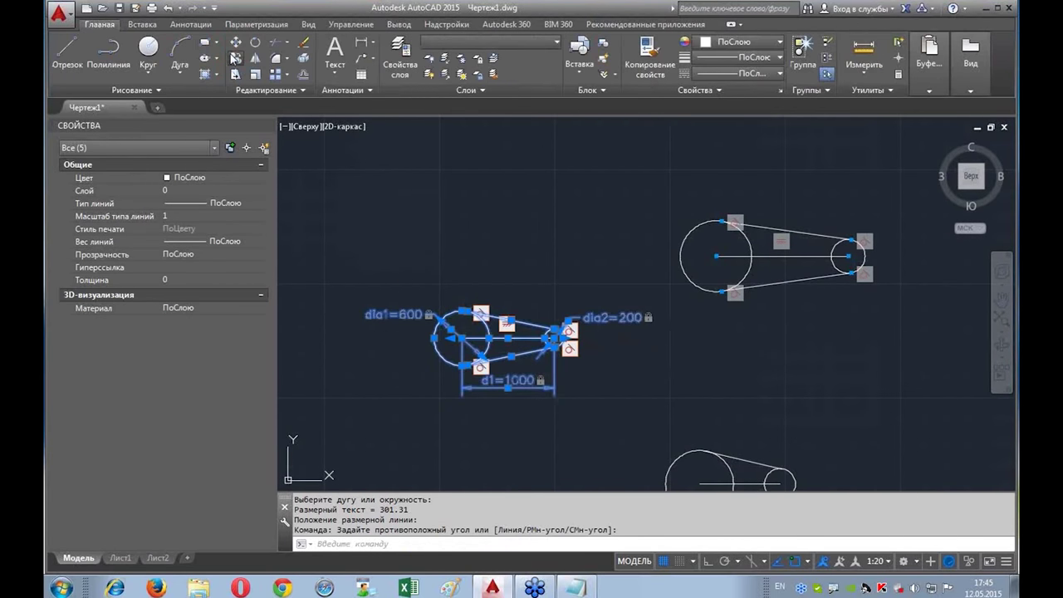
click(235, 58)
click(598, 338)
click(555, 196)
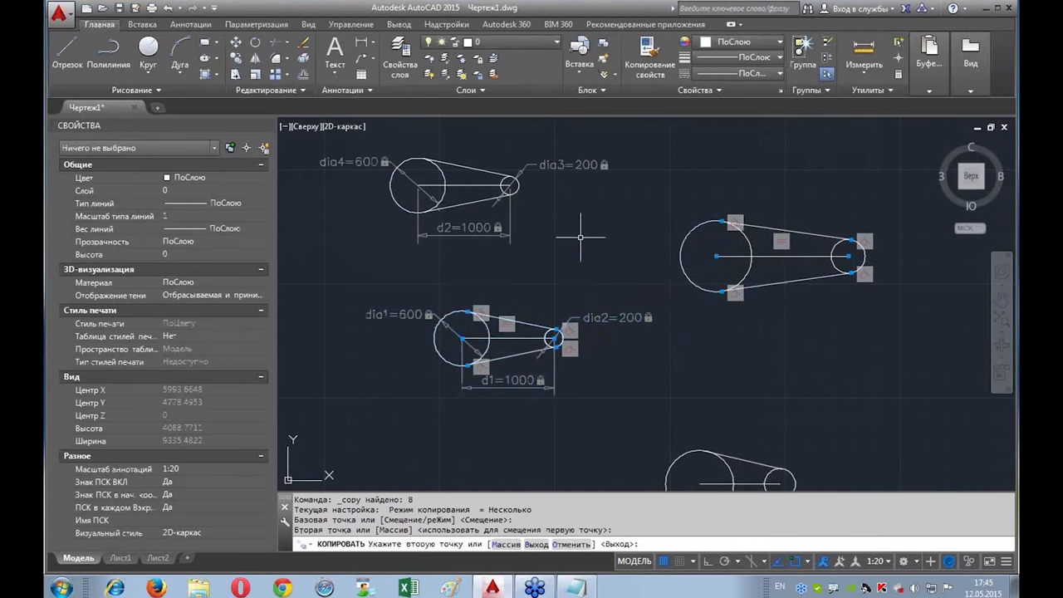
key(Escape)
Step: Pan and zoom between the original d1=1000 sketch and the new copy
middle_drag(566, 233, 594, 255)
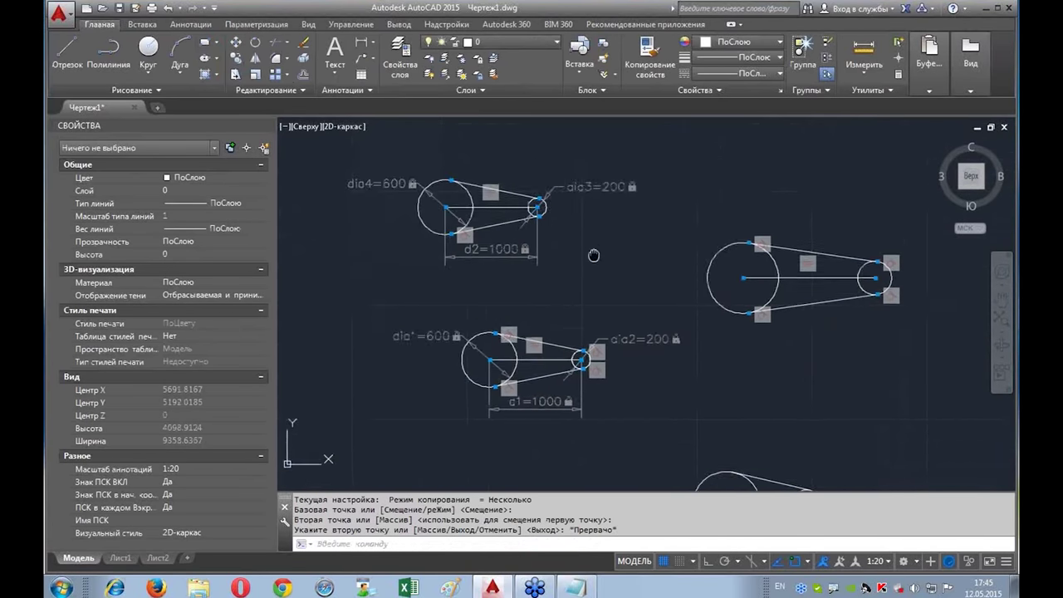
scroll(573, 249, up, 3)
scroll(589, 266, down, 3)
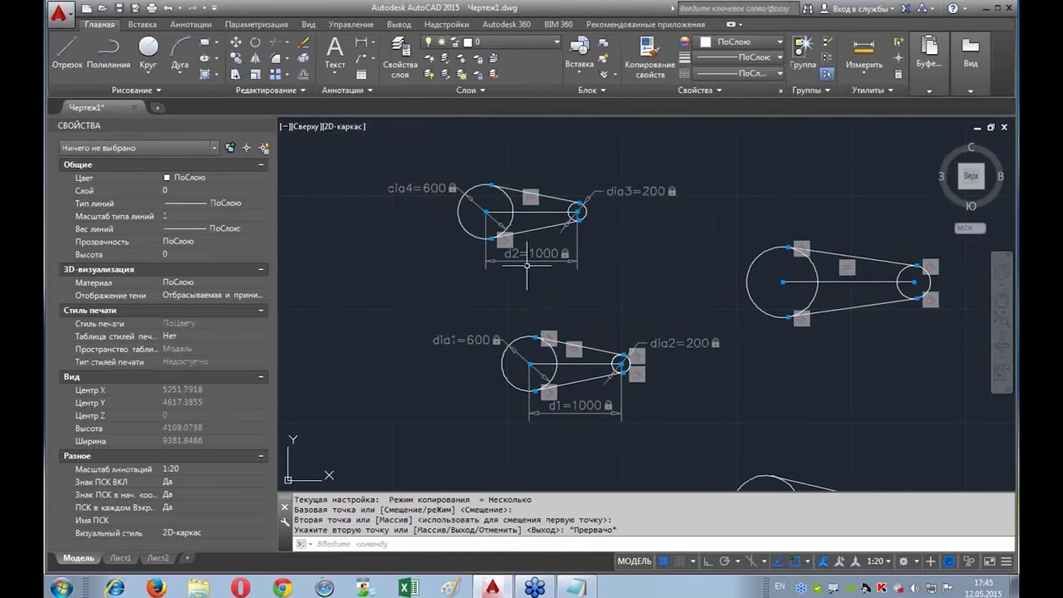
scroll(548, 270, up, 3)
scroll(665, 282, down, 3)
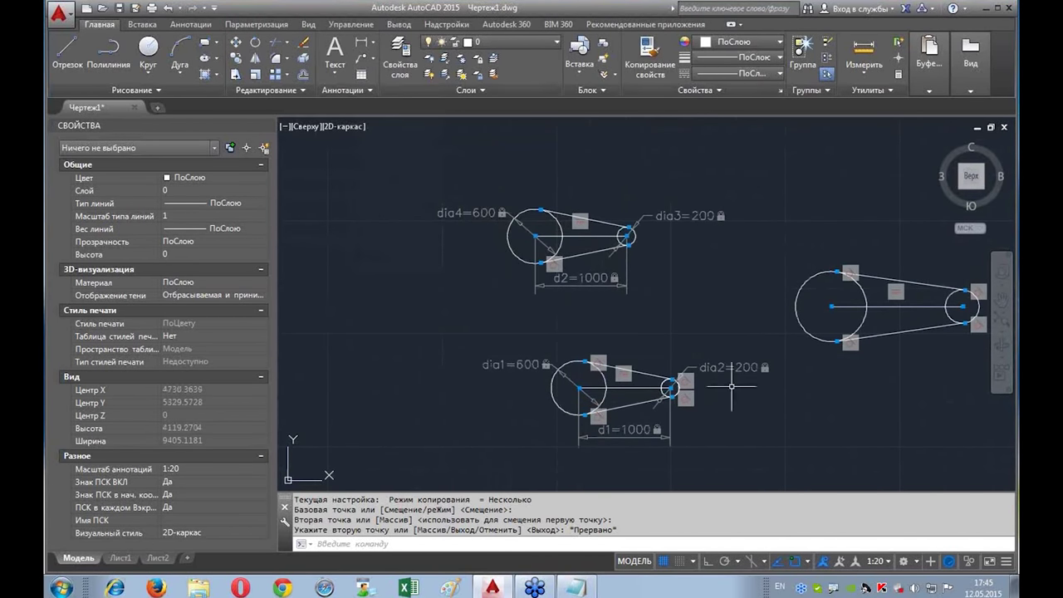
scroll(631, 274, up, 2)
scroll(540, 299, up, 1)
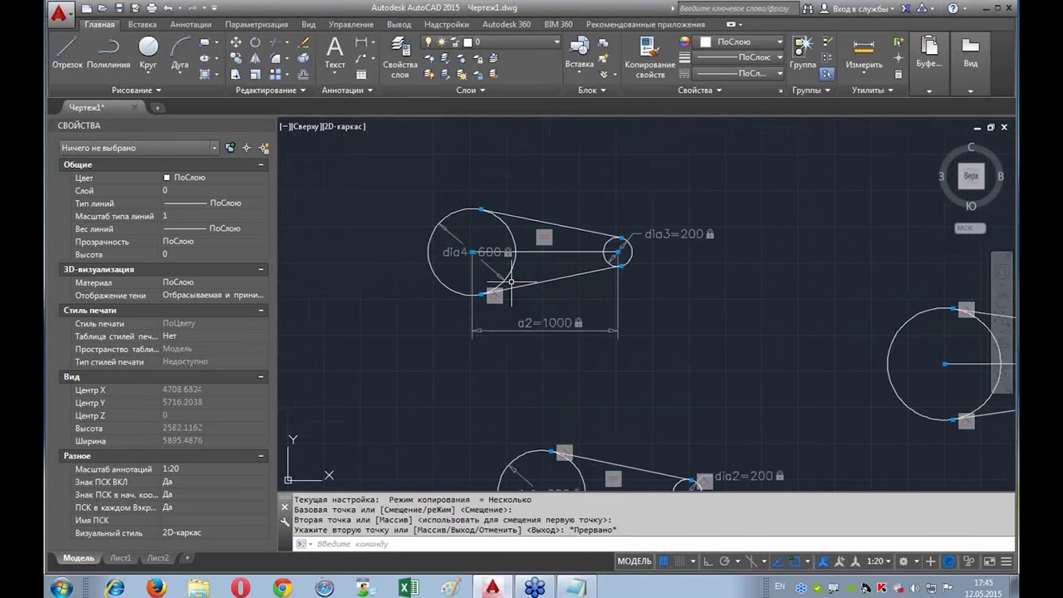
scroll(512, 281, up, 2)
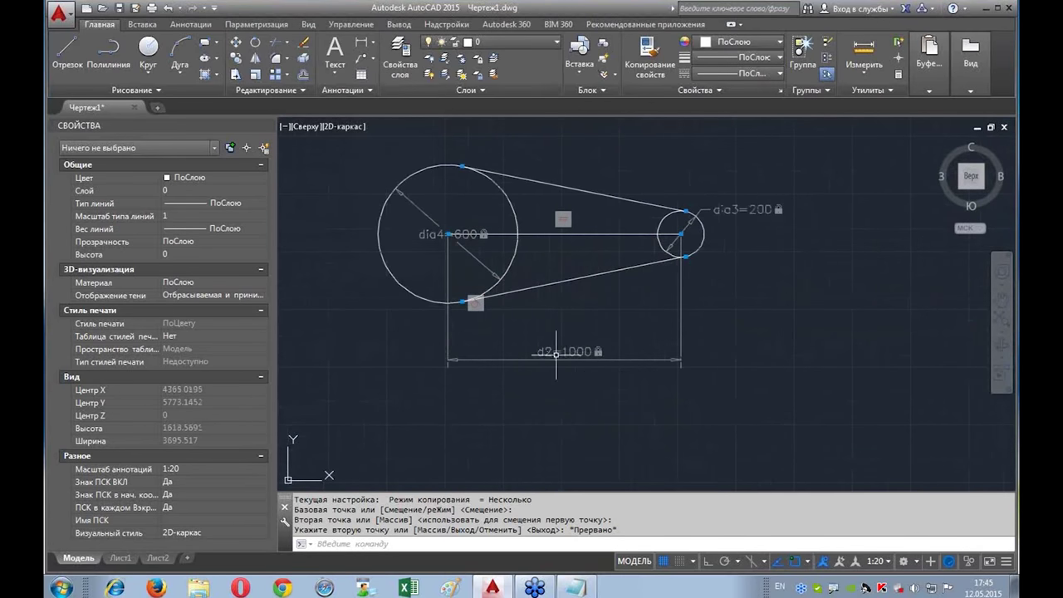
scroll(556, 352, down, 2)
scroll(606, 463, up, 2)
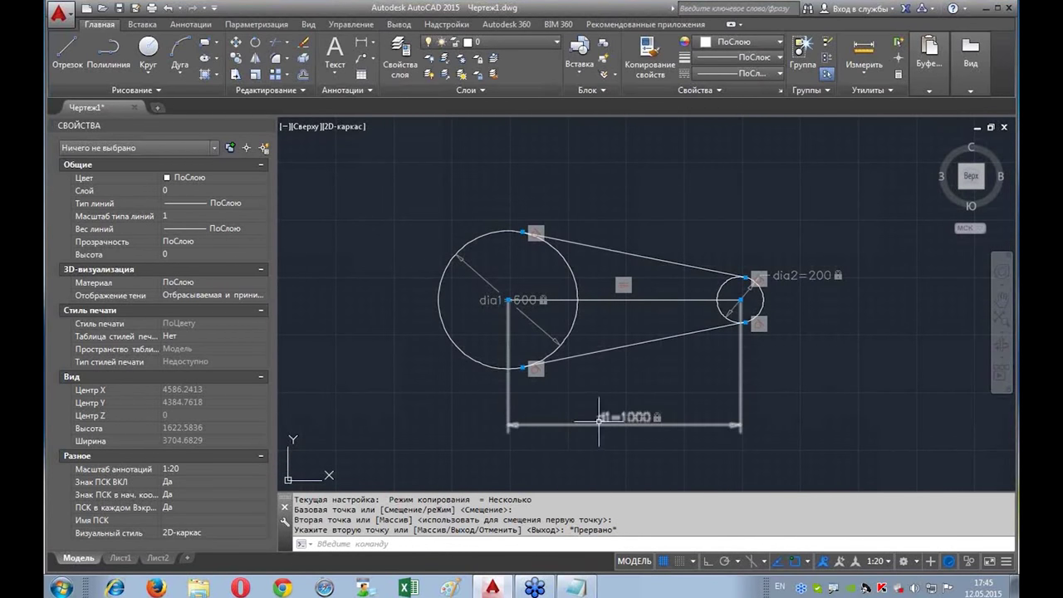
middle_drag(647, 258, 631, 311)
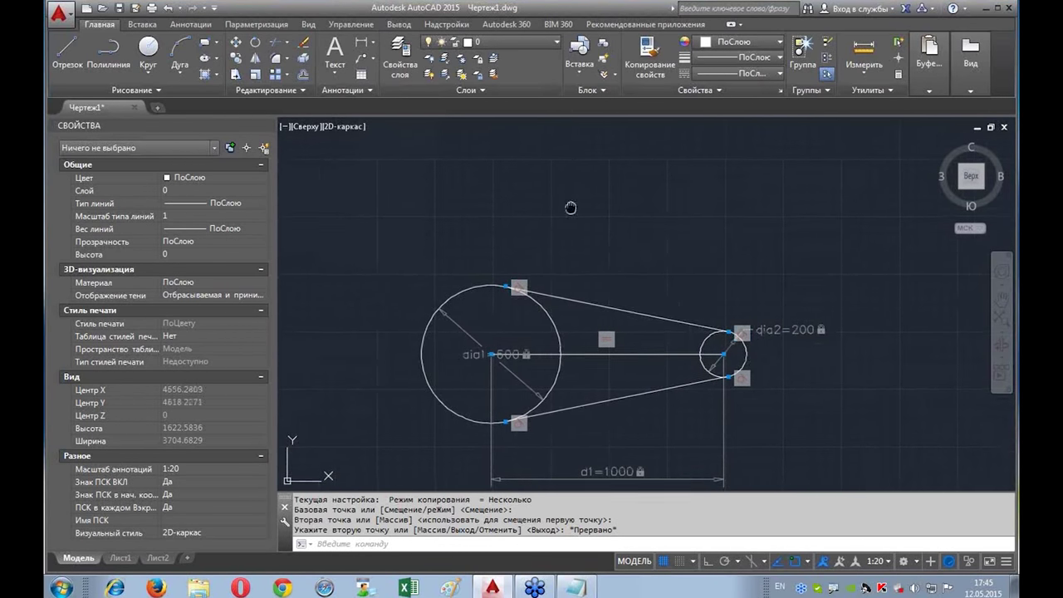
middle_drag(571, 479, 507, 353)
scroll(511, 352, up, 1)
scroll(517, 350, up, 1)
scroll(517, 350, down, 3)
scroll(565, 341, down, 1)
middle_drag(619, 356, 582, 302)
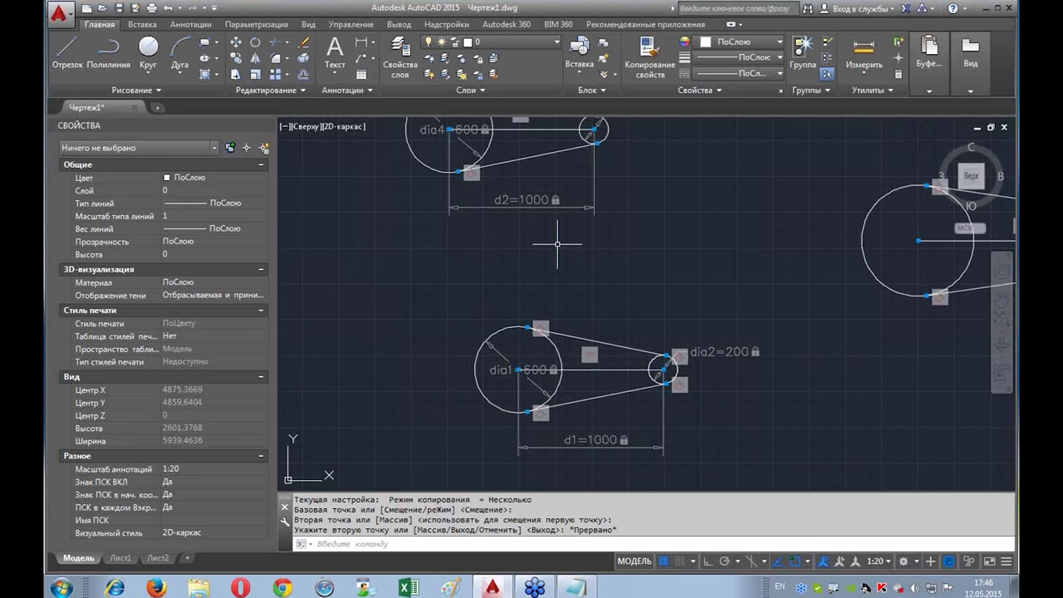
Step: Centre the dia4/d2 copy in the view with its dia3 circle upper centre
mouse_move(610, 261)
middle_down()
mouse_move(640, 366)
mouse_move(564, 249)
middle_up()
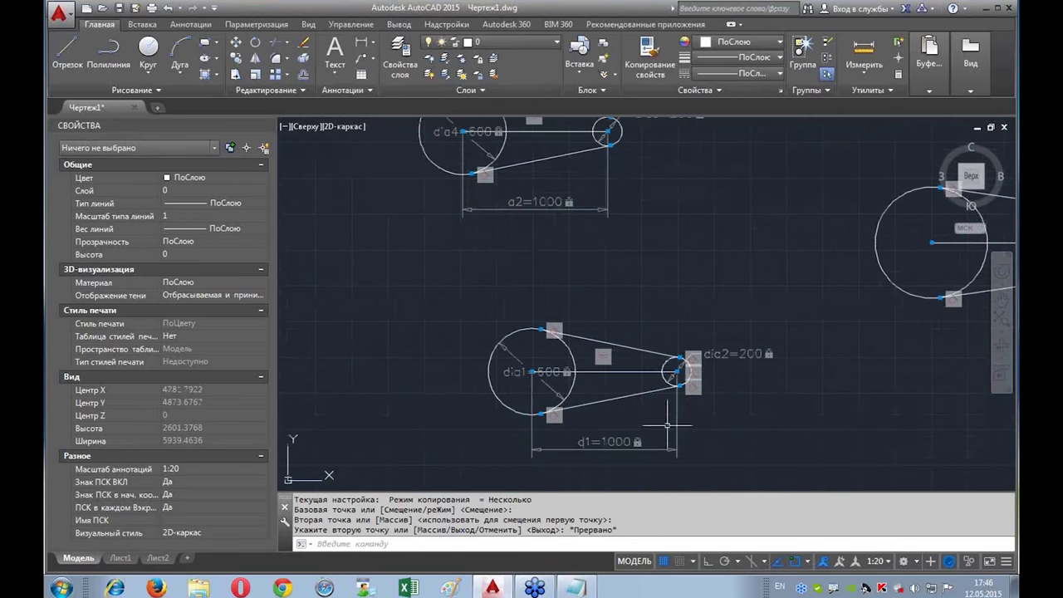
middle_drag(587, 247, 606, 375)
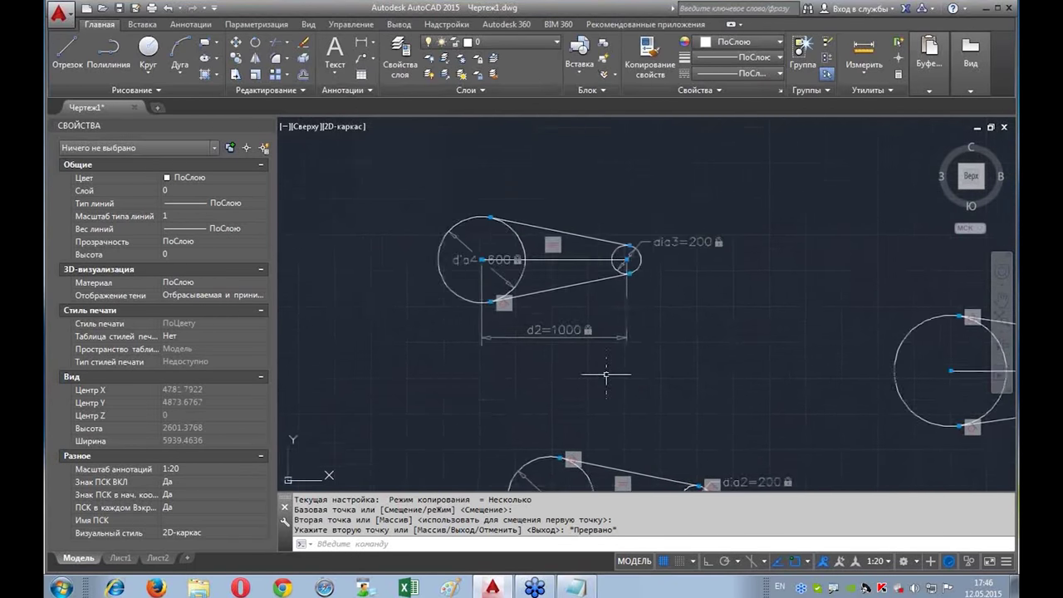
scroll(490, 250, up, 2)
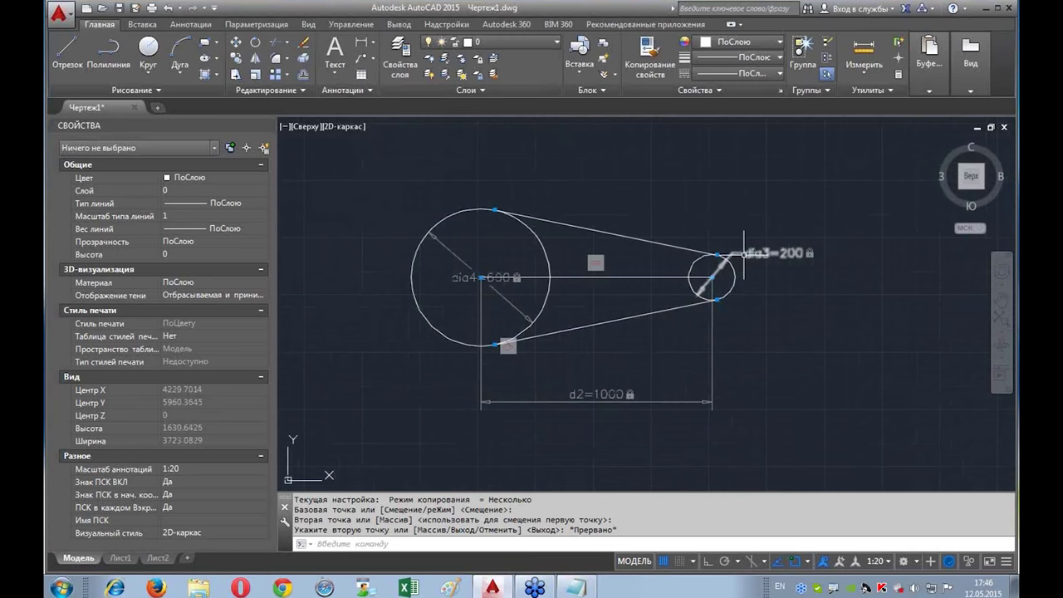
scroll(741, 256, up, 1)
scroll(735, 262, up, 1)
scroll(728, 267, up, 2)
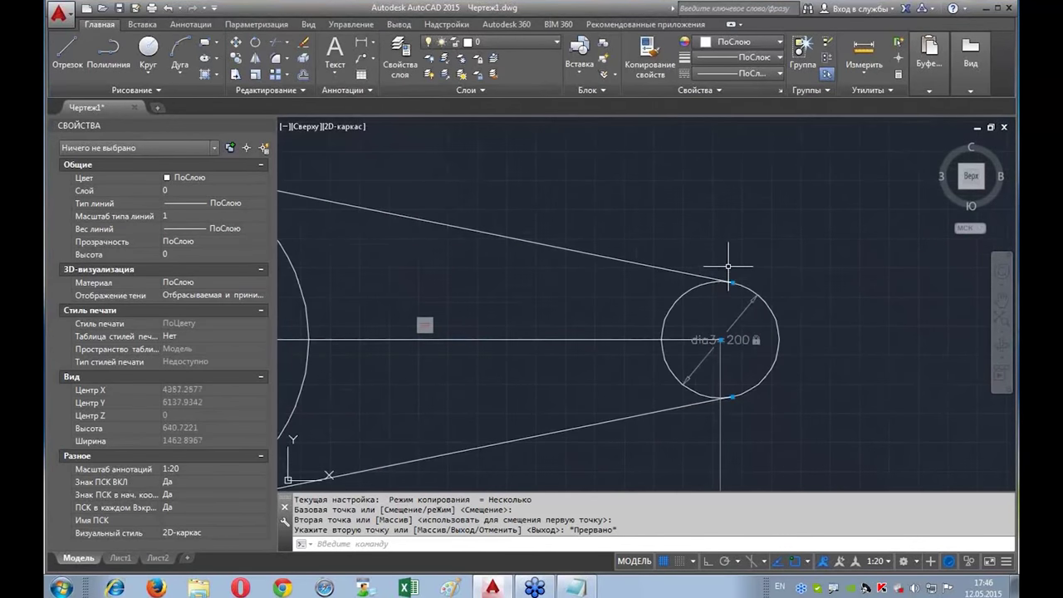
scroll(729, 267, up, 3)
middle_drag(685, 452, 634, 240)
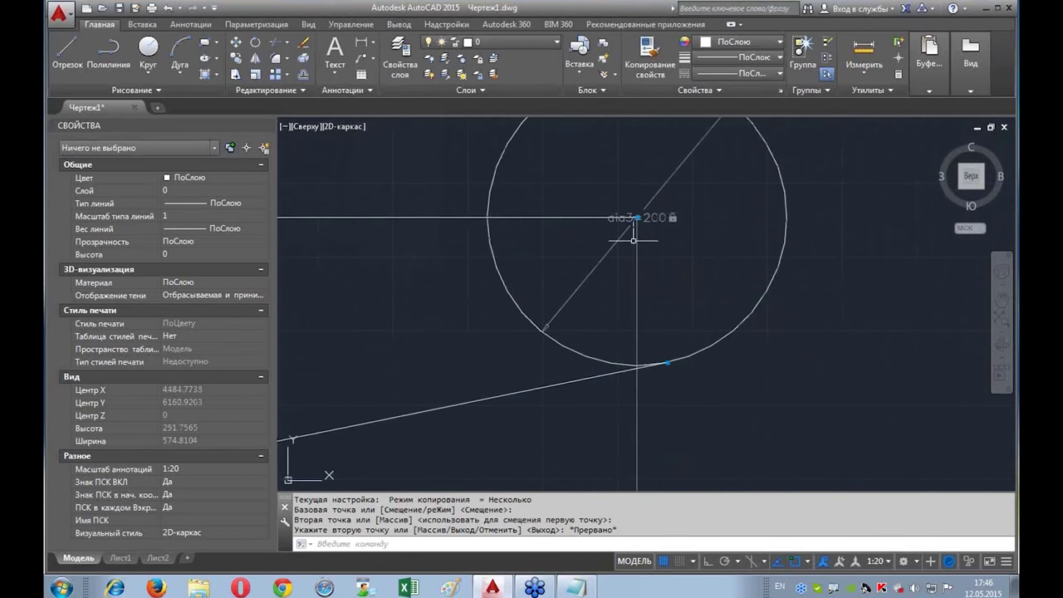
scroll(656, 286, down, 3)
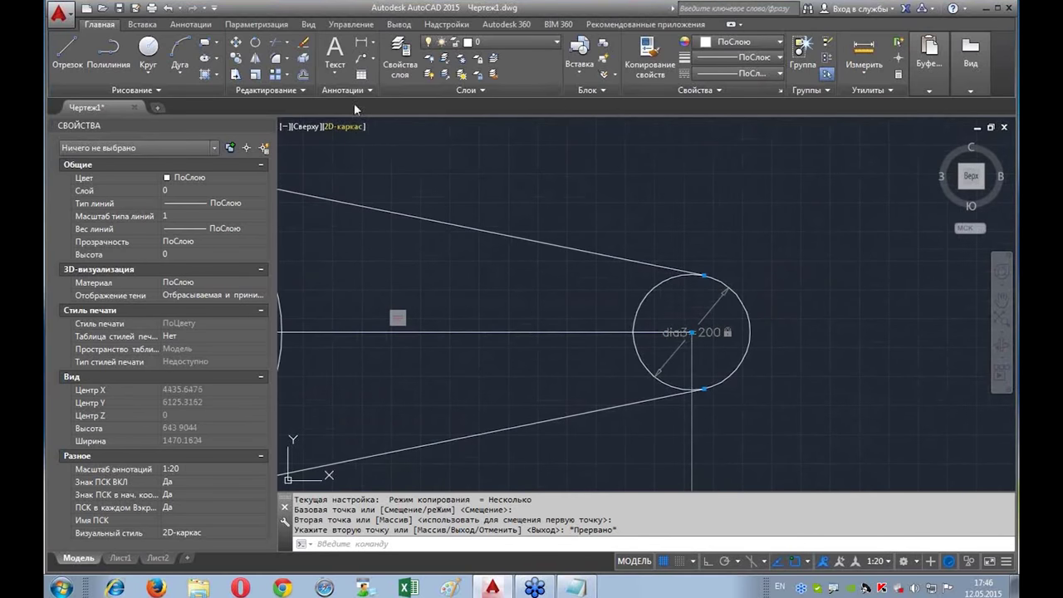
click(256, 25)
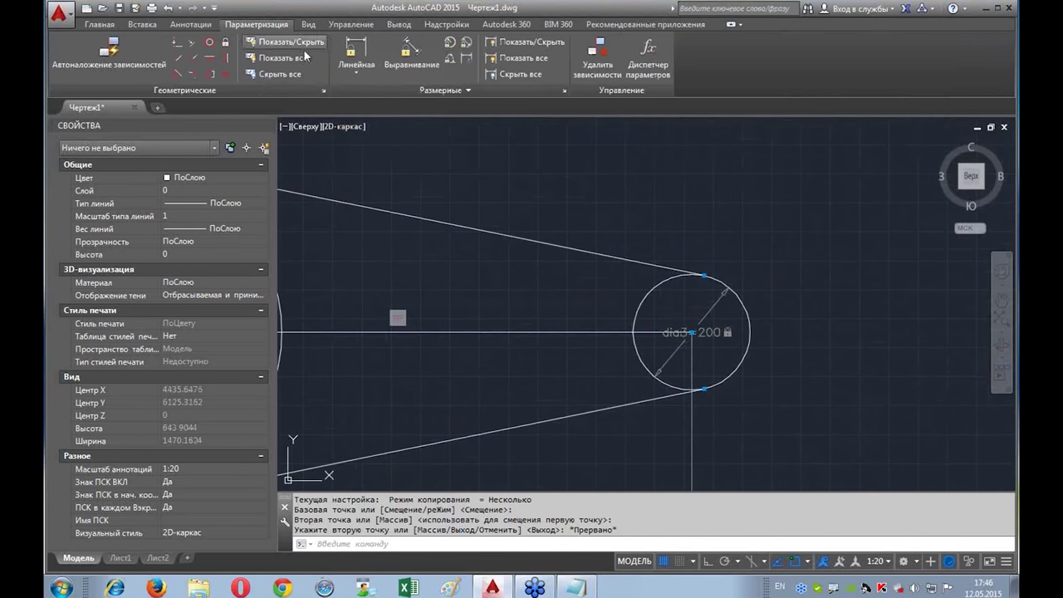
Step: Make the top and bottom belt lines tangent to the small dia3 circle
click(190, 74)
click(678, 270)
click(177, 74)
click(660, 400)
click(664, 382)
Step: Look over all belt sketches and centre the original dia1/dia2 belt drive
scroll(804, 416, down, 4)
scroll(772, 391, down, 3)
scroll(554, 237, up, 3)
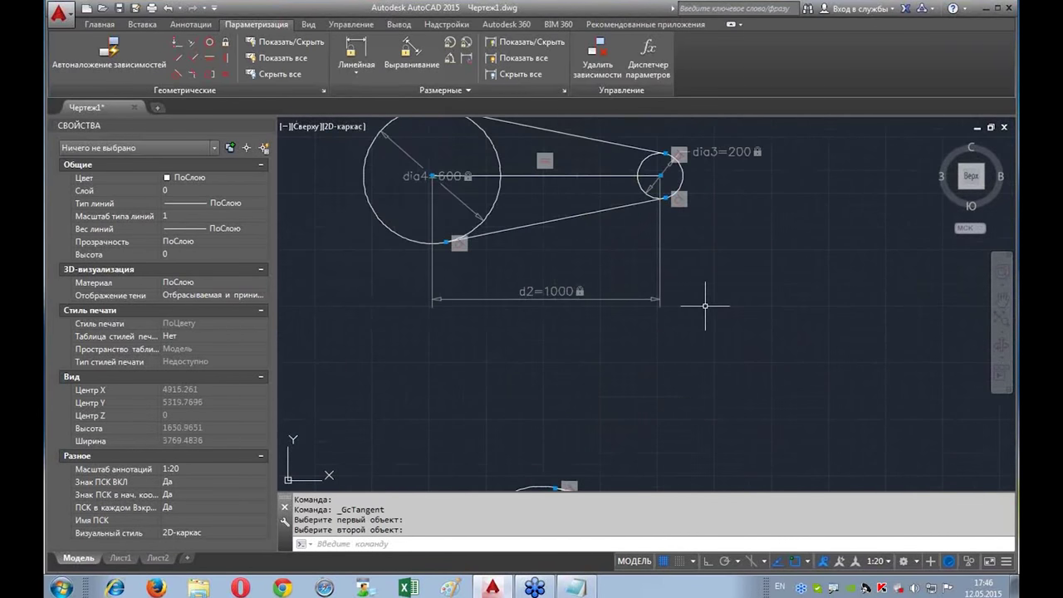
scroll(656, 326, down, 3)
scroll(653, 304, up, 1)
middle_drag(653, 304, 630, 349)
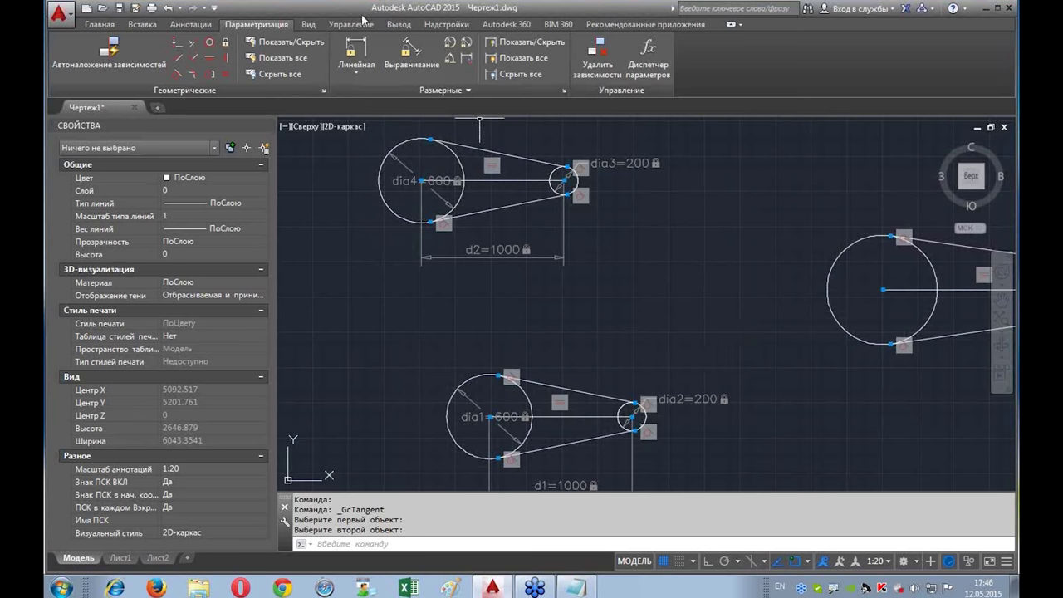
middle_drag(642, 339, 670, 278)
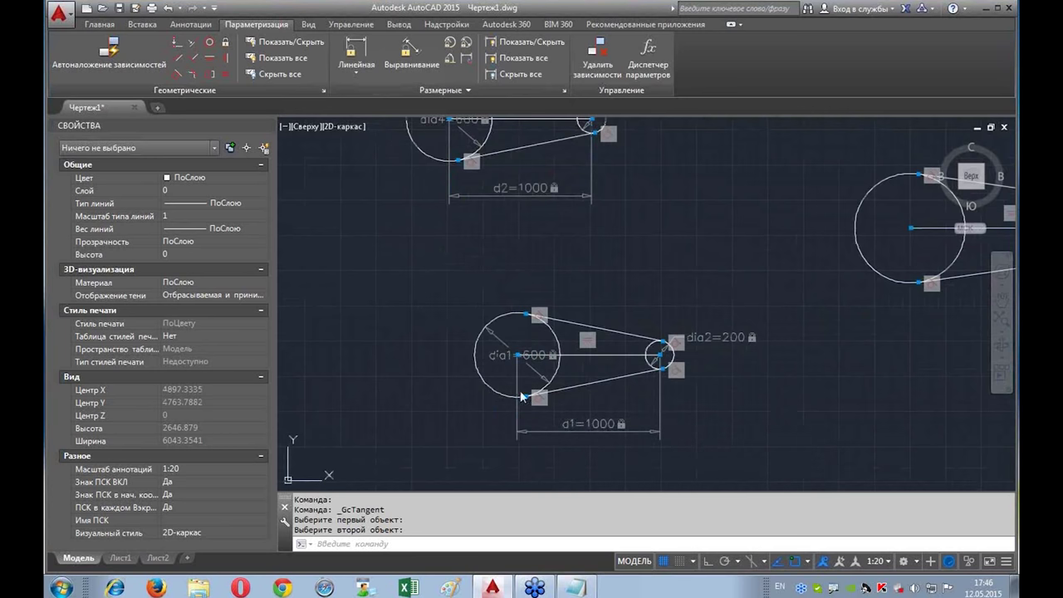
scroll(703, 380, up, 2)
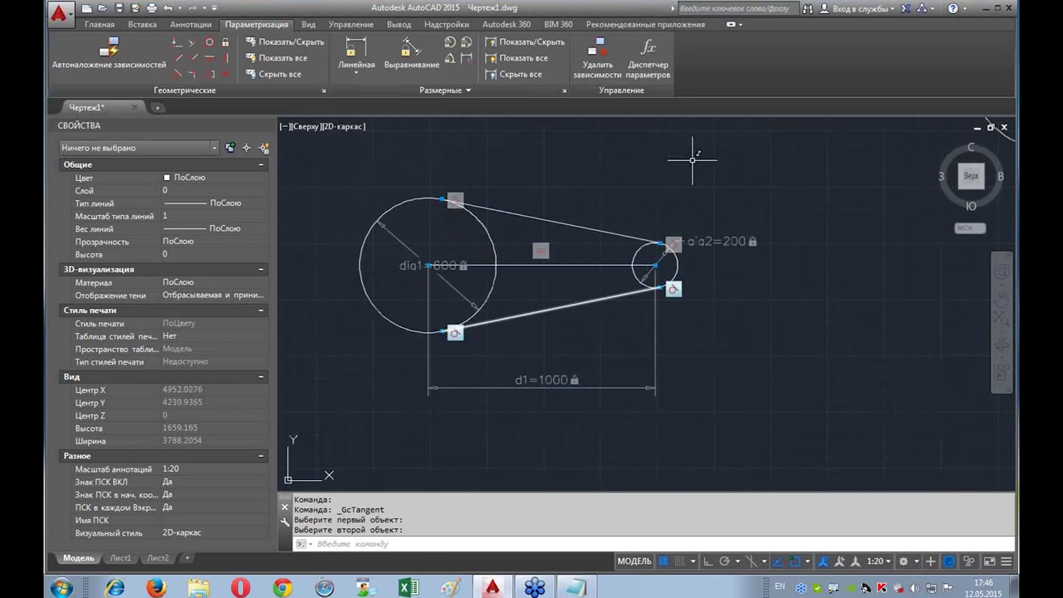
middle_drag(706, 165, 713, 187)
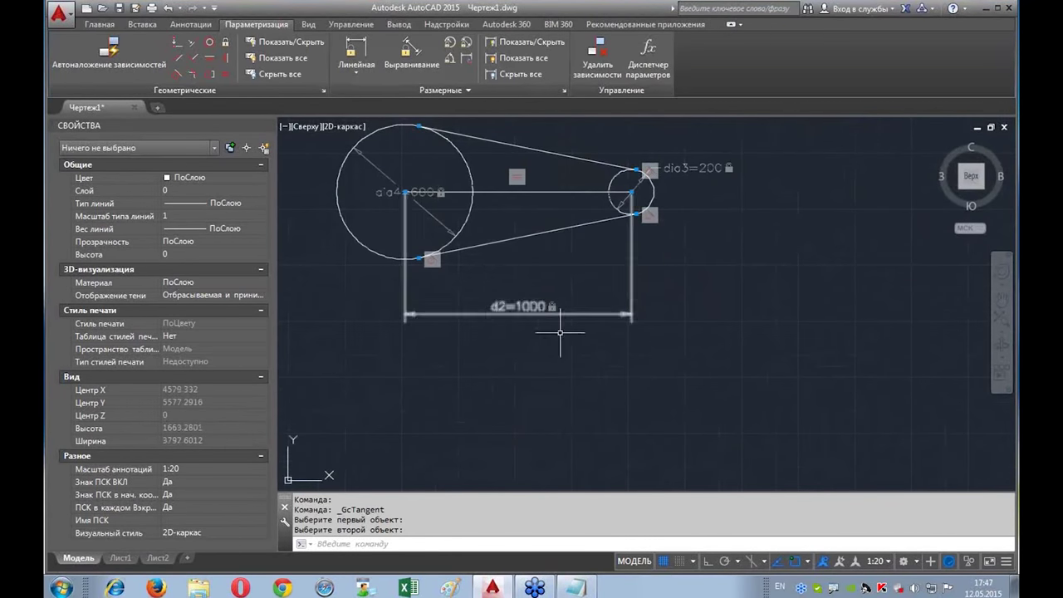
scroll(562, 337, down, 2)
middle_drag(562, 337, 656, 232)
scroll(581, 432, up, 2)
mouse_move(581, 432)
middle_down()
mouse_move(622, 337)
mouse_move(638, 334)
middle_up()
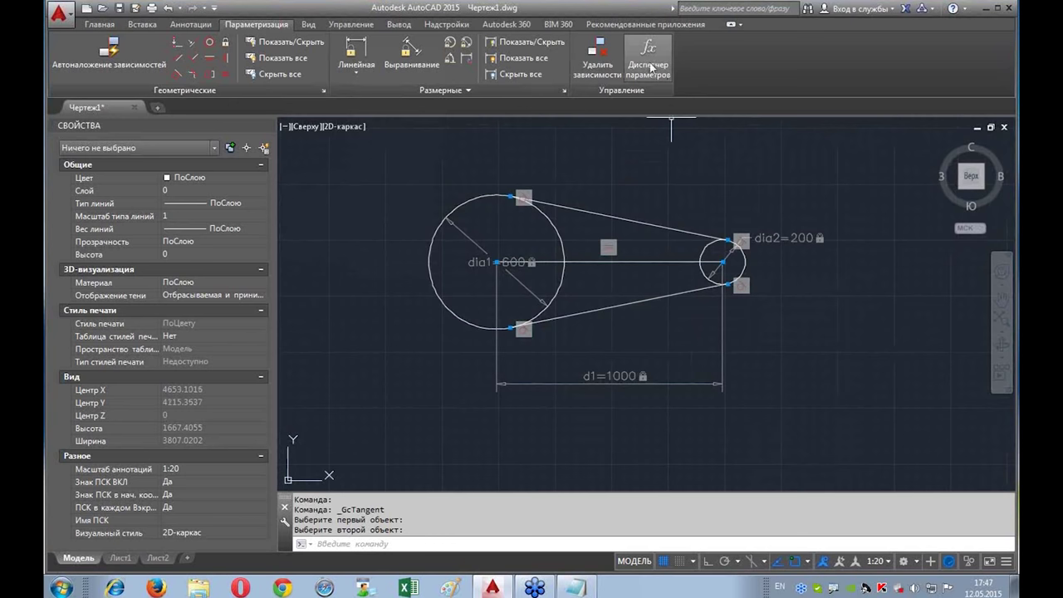
click(651, 70)
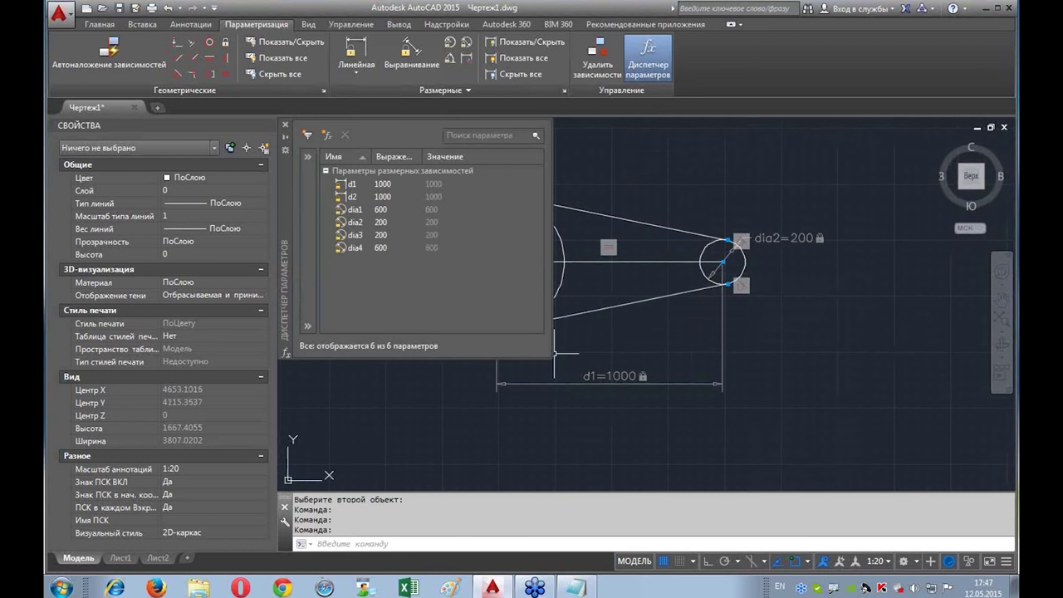
Step: Reshape the Parameters Manager and widen its Name and Expression columns to show full formulas
drag(549, 356, 674, 323)
drag(372, 158, 416, 158)
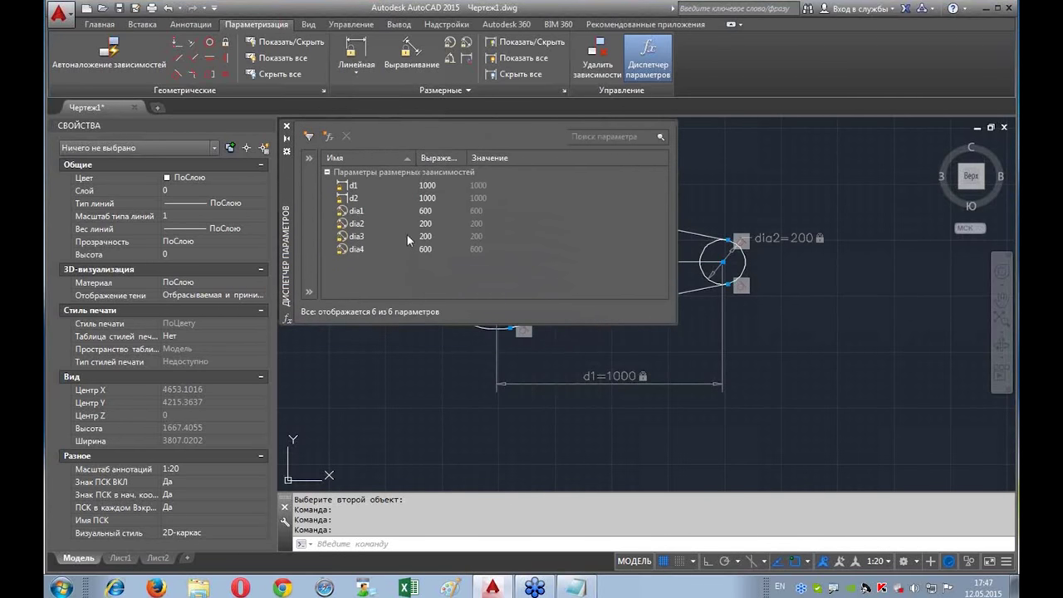
drag(465, 157, 498, 157)
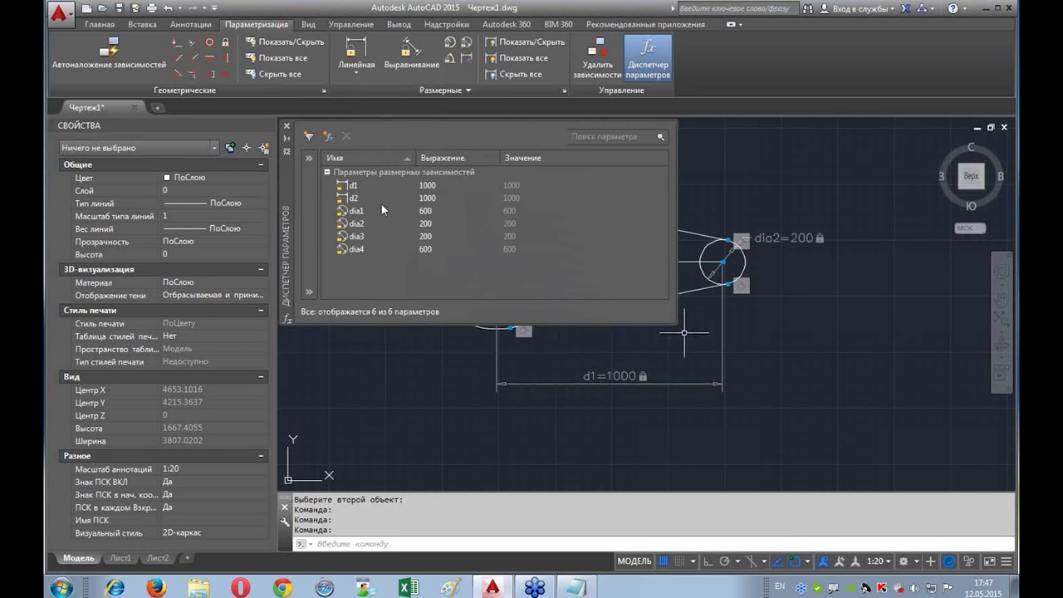
mouse_move(714, 292)
middle_down()
mouse_move(774, 339)
mouse_move(731, 390)
middle_up()
scroll(774, 339, down, 2)
scroll(641, 379, up, 2)
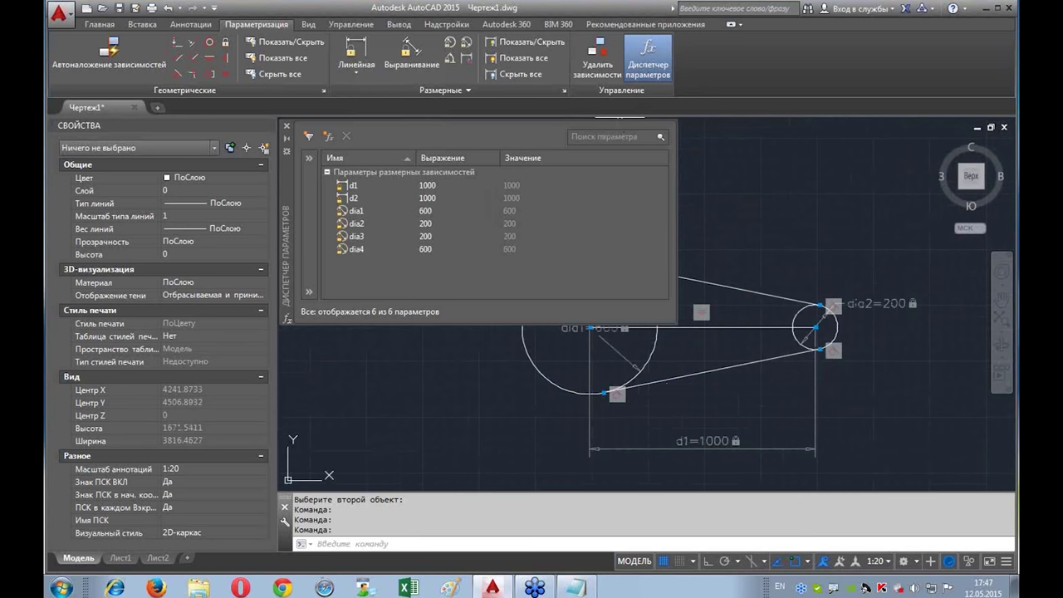
mouse_move(971, 175)
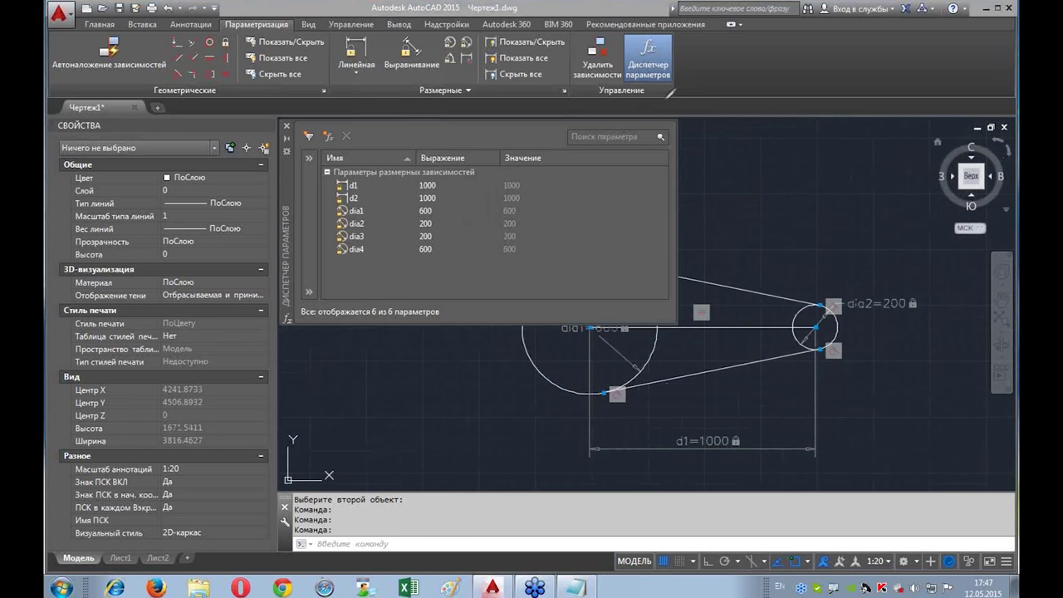
drag(619, 38, 684, 80)
mouse_move(673, 443)
mouse_down()
mouse_move(747, 427)
mouse_move(684, 455)
mouse_up()
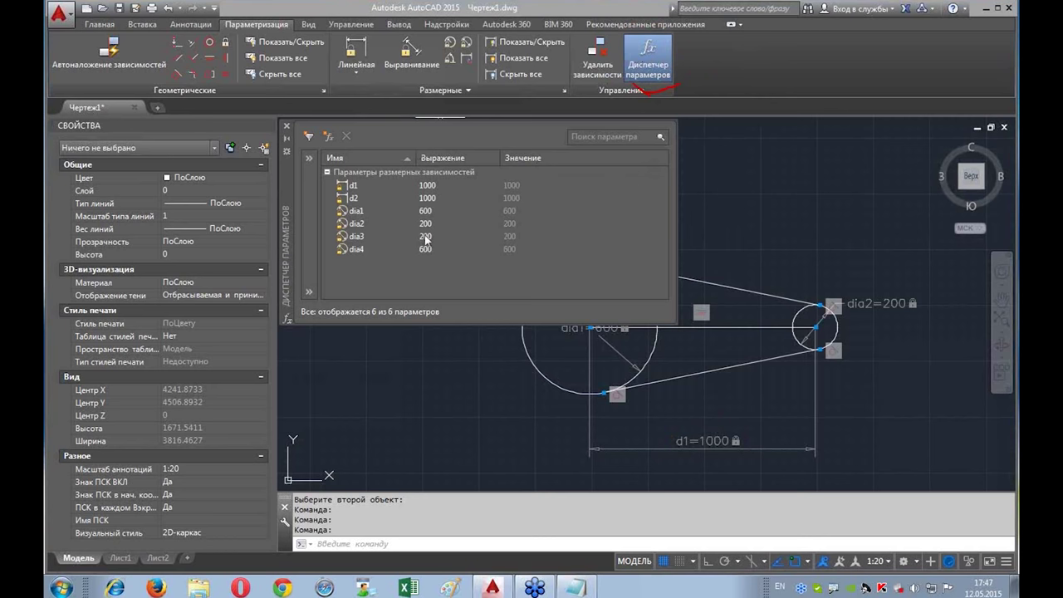
click(422, 186)
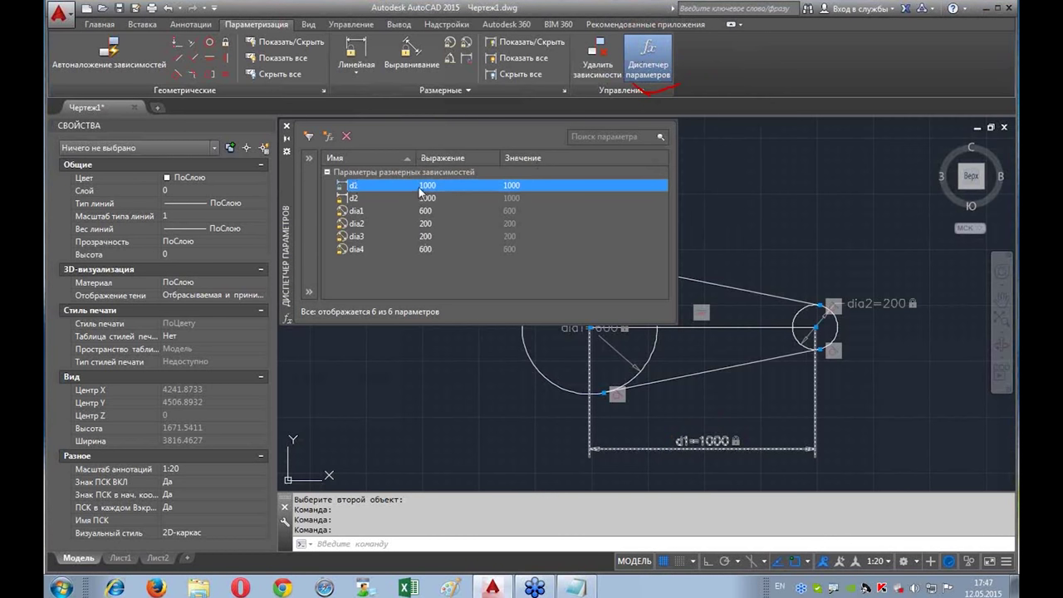
Step: Set d1's expression to 2*(dia1+dia2), making it 1600, and reframe the enlarged sketch
click(436, 190)
text(2*(dia1+dia2))
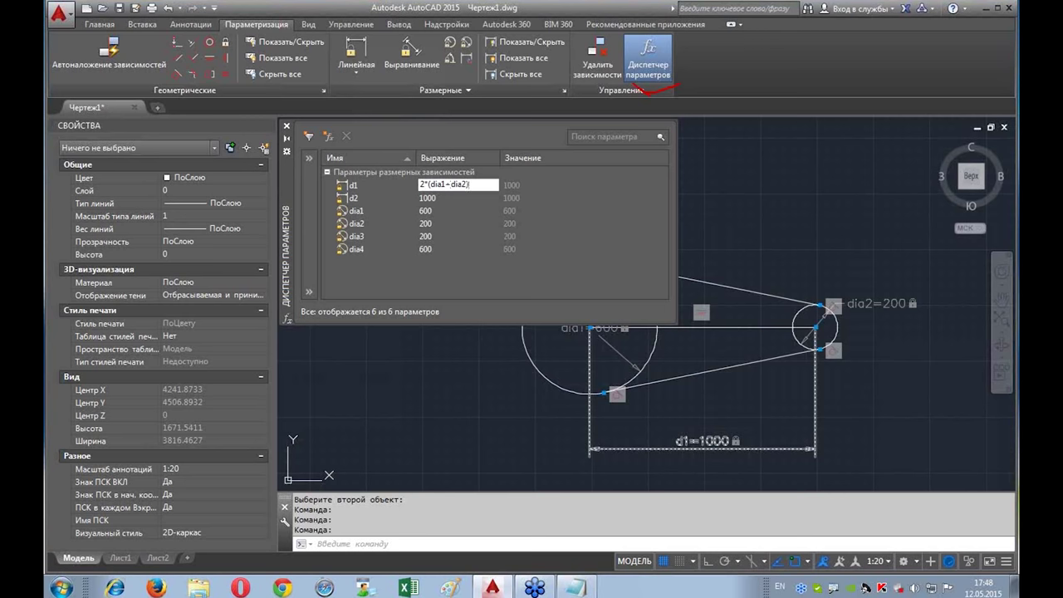
key(Return)
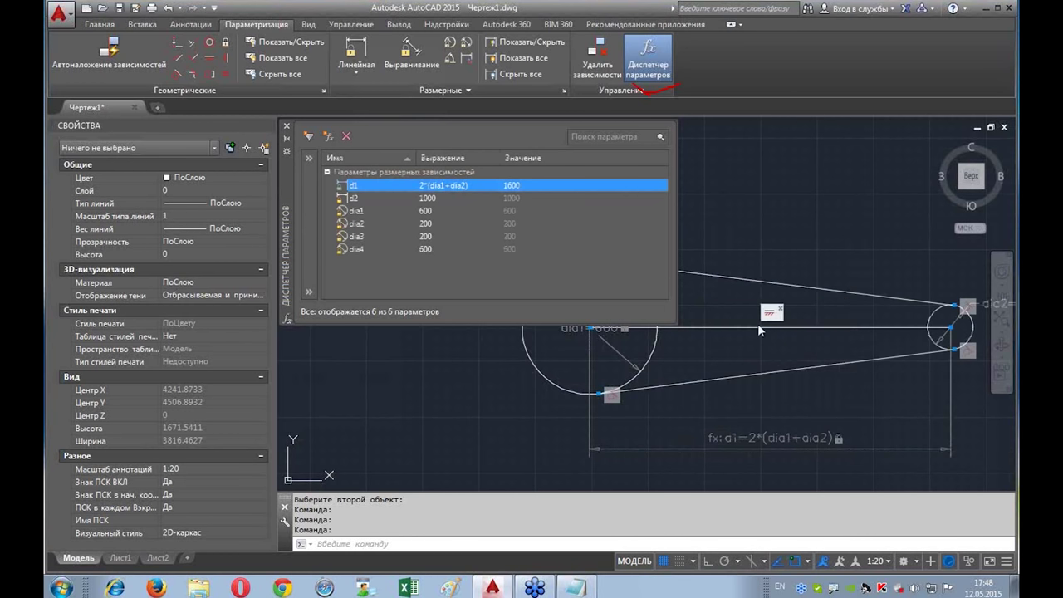
middle_drag(768, 397, 678, 409)
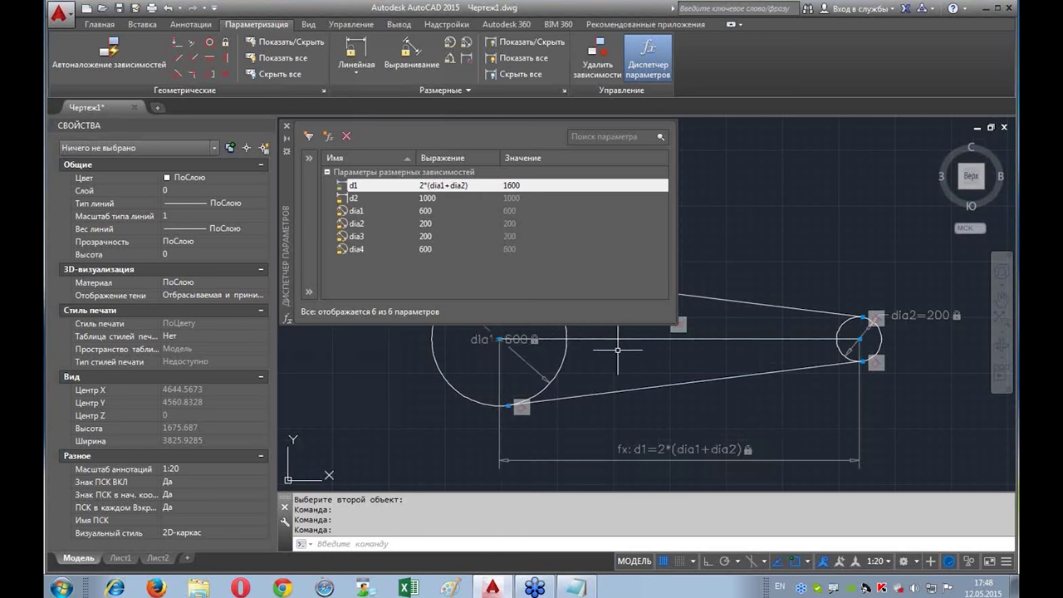
middle_drag(701, 392, 721, 449)
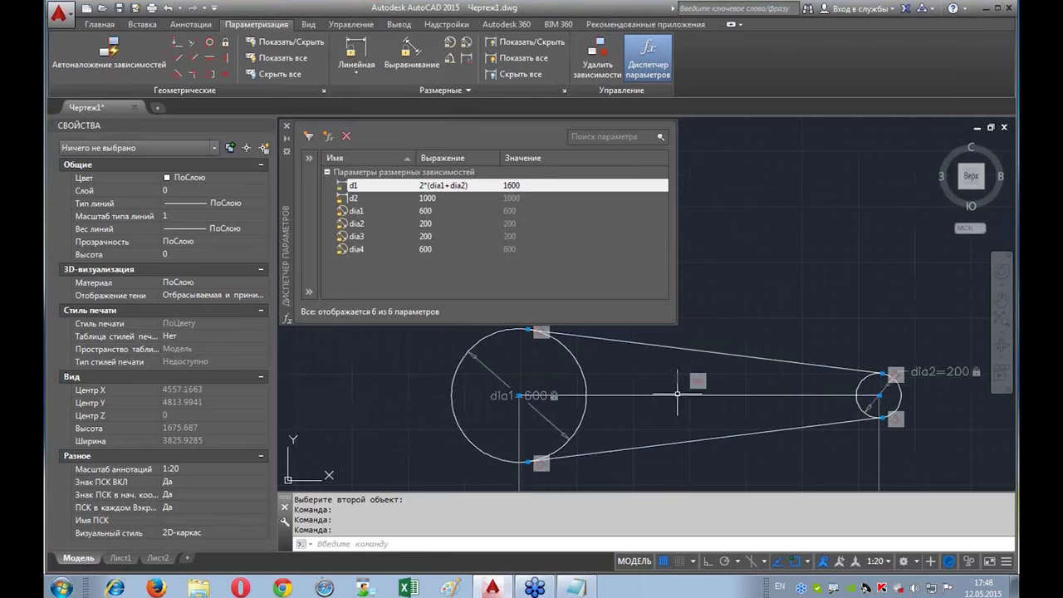
scroll(632, 415, down, 3)
scroll(517, 397, up, 3)
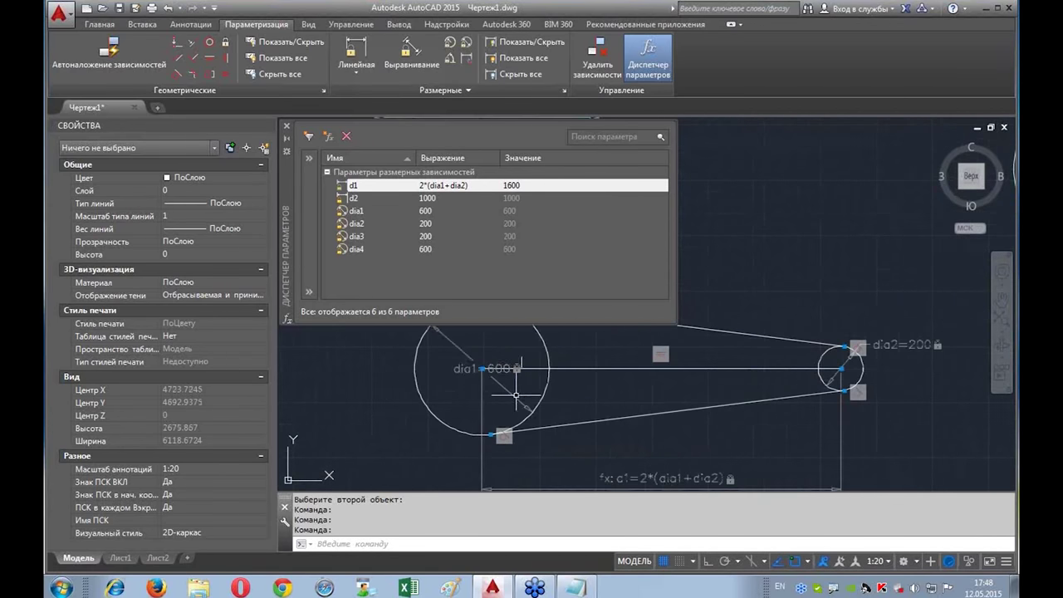
middle_drag(516, 397, 520, 378)
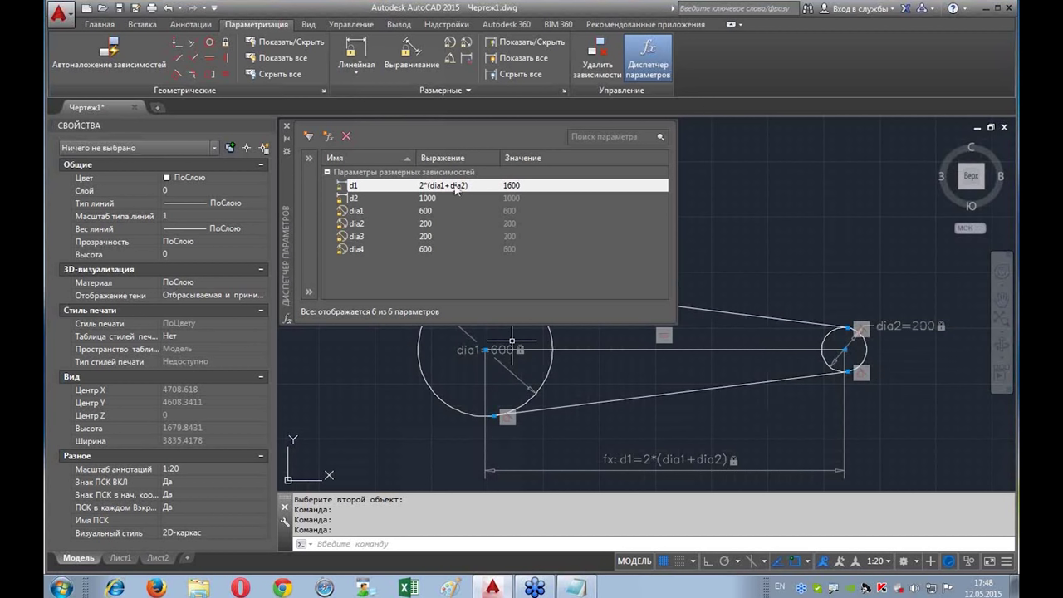
click(457, 187)
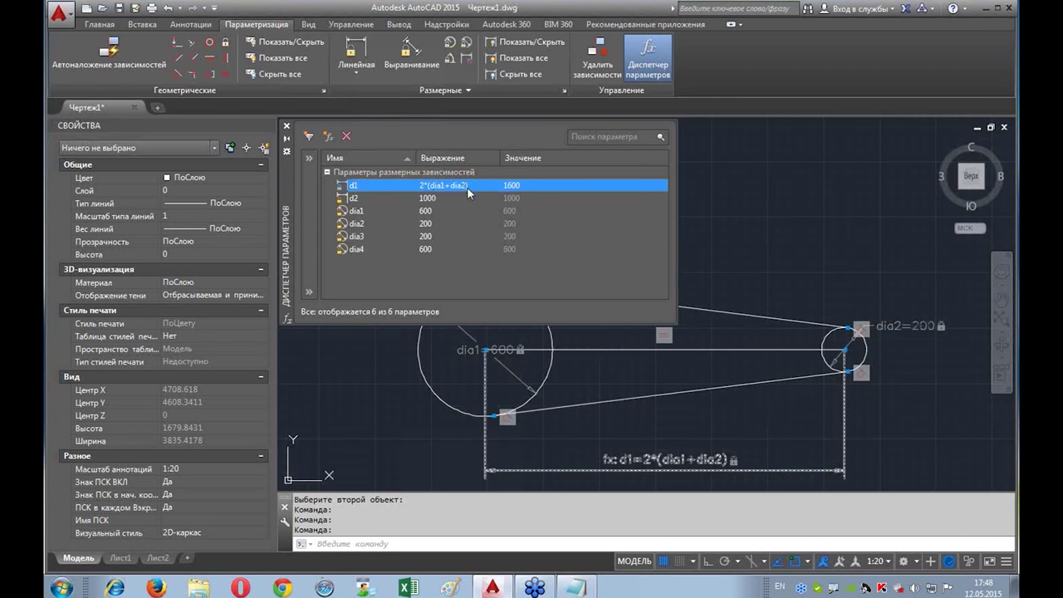
Step: Insert cos(45) into d1's expression, which produces an expression error
double_click(462, 190)
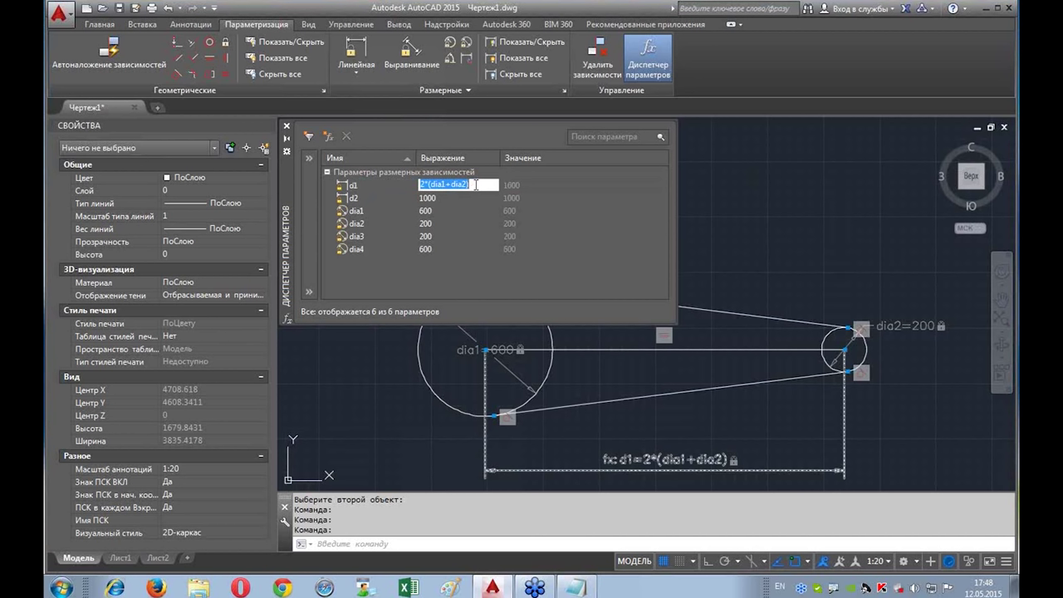
click(476, 185)
drag(479, 184, 409, 187)
key(Return)
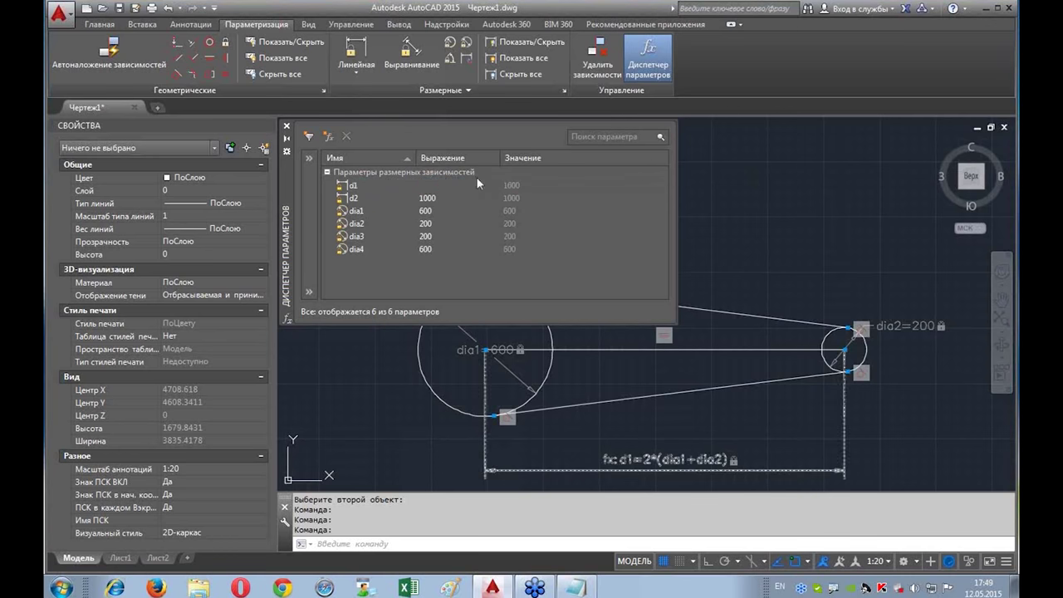
double_click(443, 188)
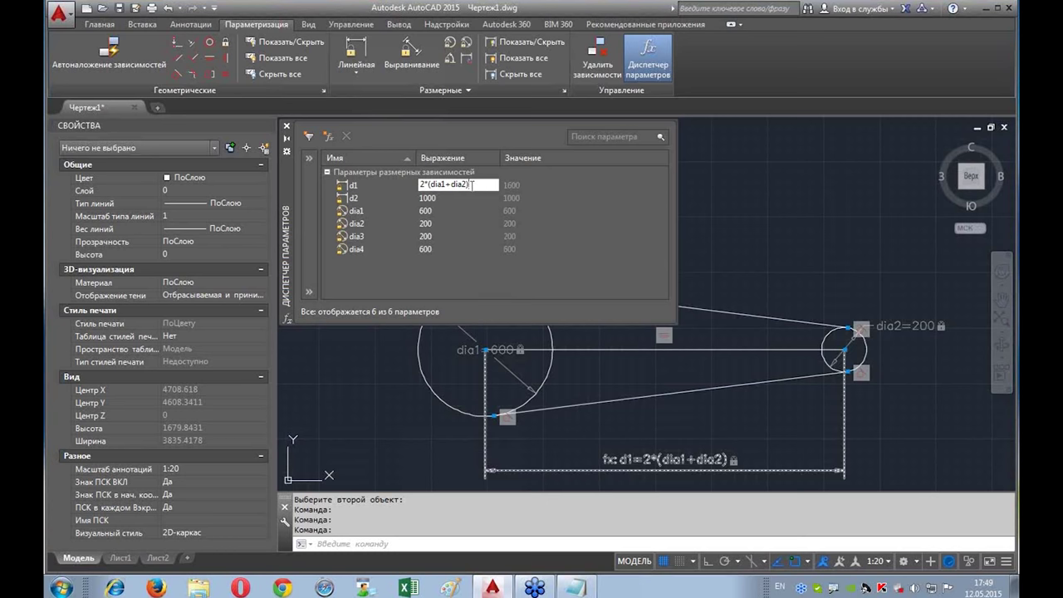
right_click(473, 187)
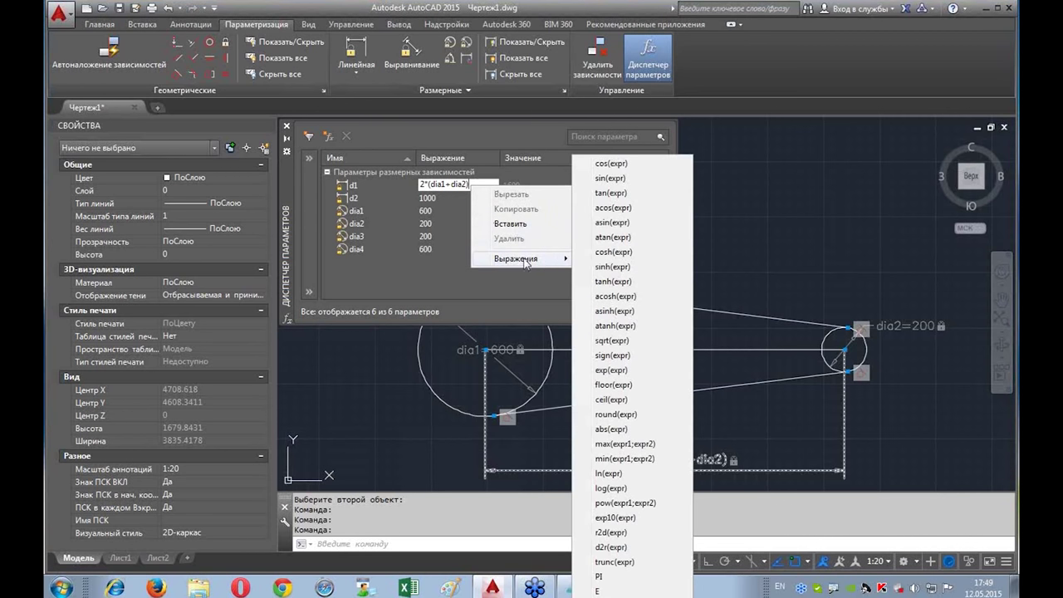
mouse_move(517, 259)
click(612, 163)
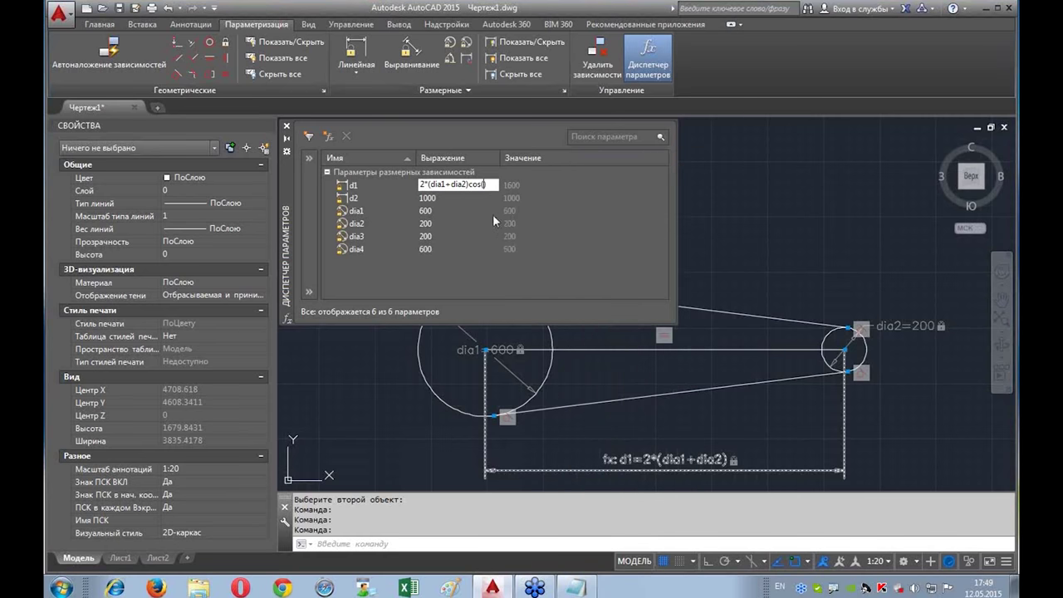
text(45)
key(Return)
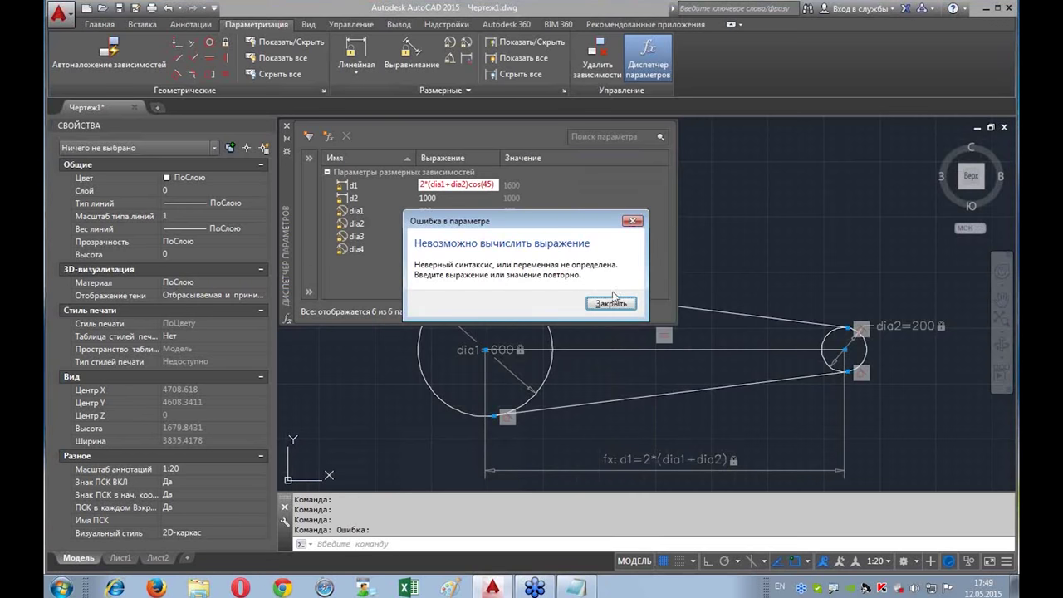
click(611, 302)
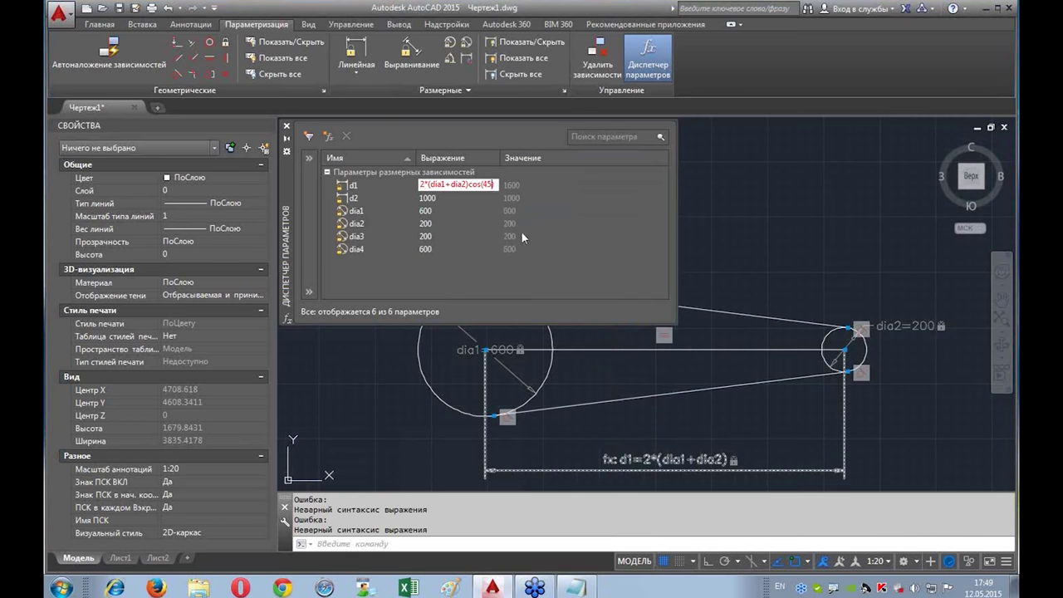
Step: Try cos(dia2/dia1) in d1, fixing the syntax with a * and closing parenthesis
key(BackSpace)
key(BackSpace)
text(d)
text(ia2)
text(/)
text(d)
text(ia1))
key(Return)
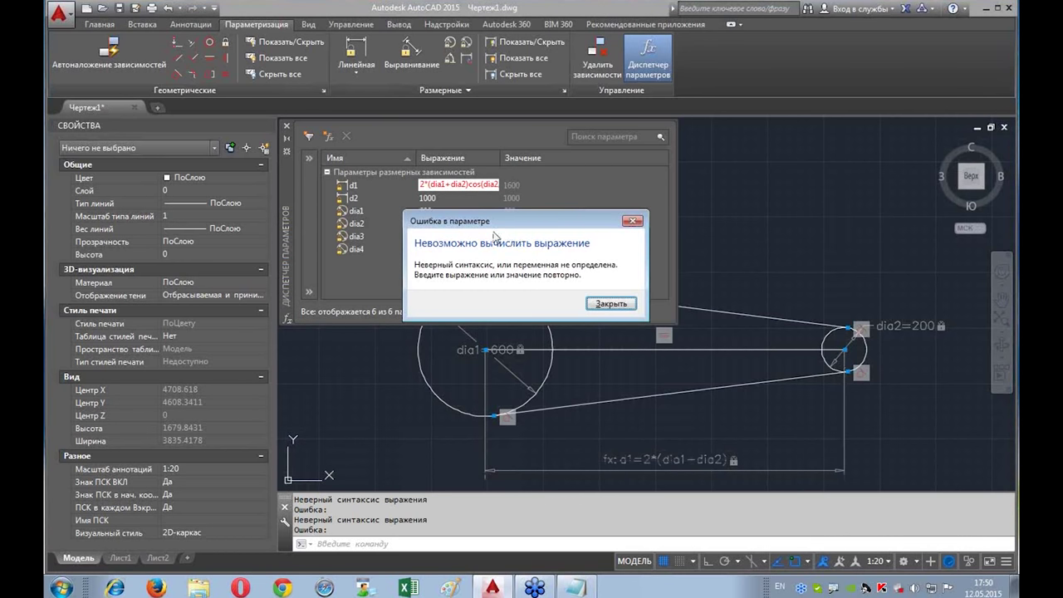
click(611, 304)
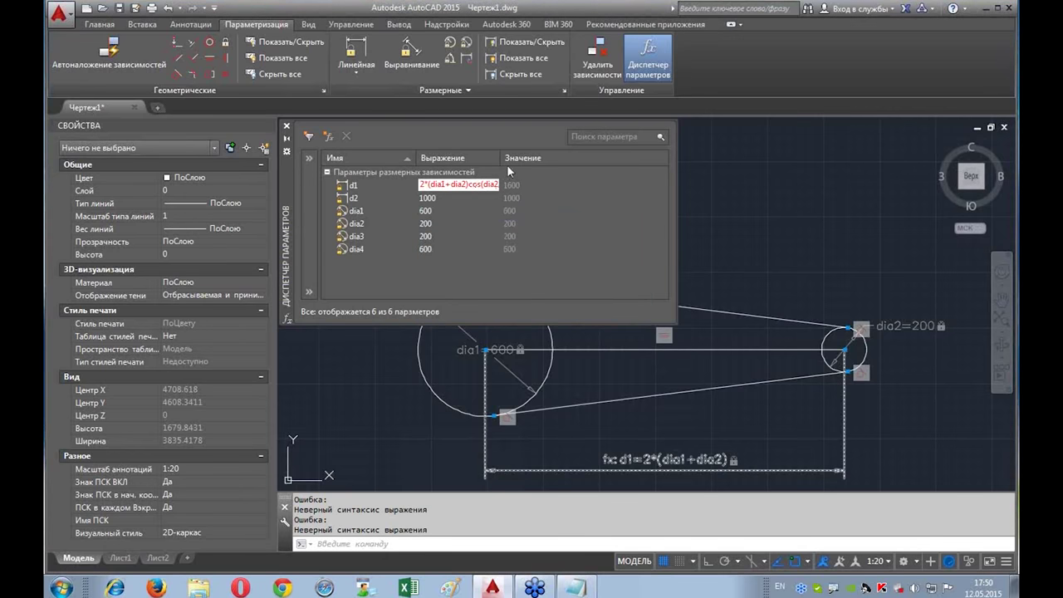
click(499, 155)
click(613, 309)
text(*)
key(End)
text())
key(Return)
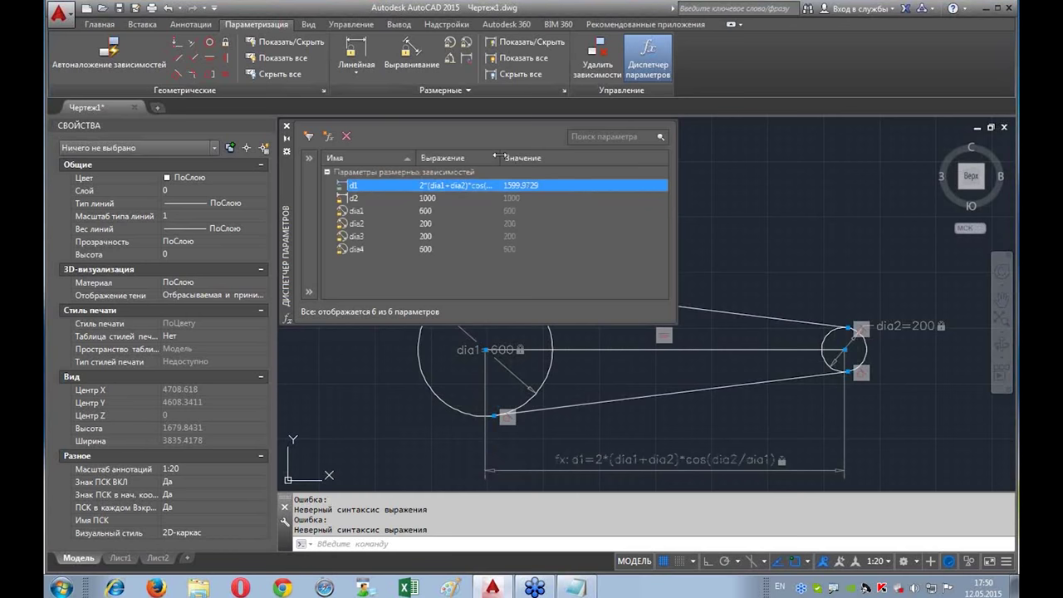
drag(498, 156, 611, 158)
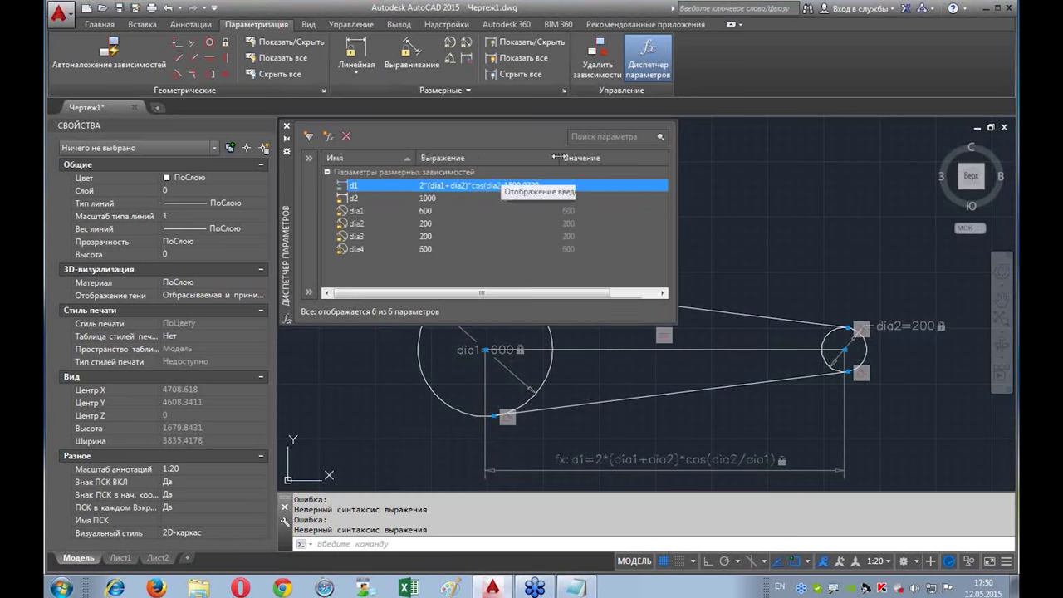
Step: Restore cos(45) so d1 = 2*(dia1+dia2)*cos(45) = 1131.3708, then close the manager
double_click(478, 187)
click(508, 185)
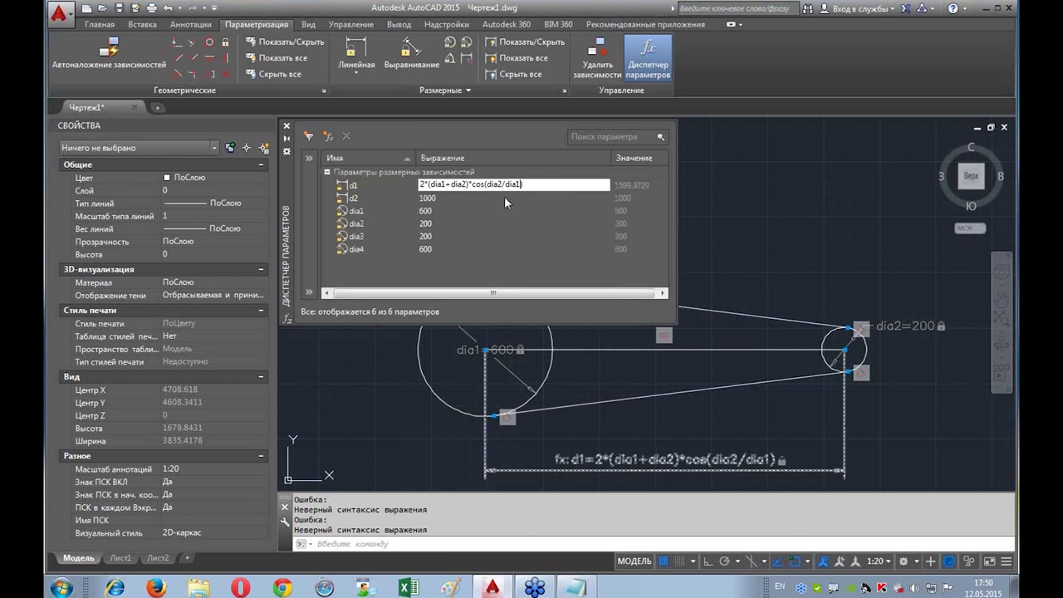
key(BackSpace)
key(BackSpace)
key(BackSpace)
key(BackSpace)
key(BackSpace)
key(BackSpace)
key(BackSpace)
key(BackSpace)
key(BackSpace)
text(45)
key(Return)
drag(612, 158, 539, 158)
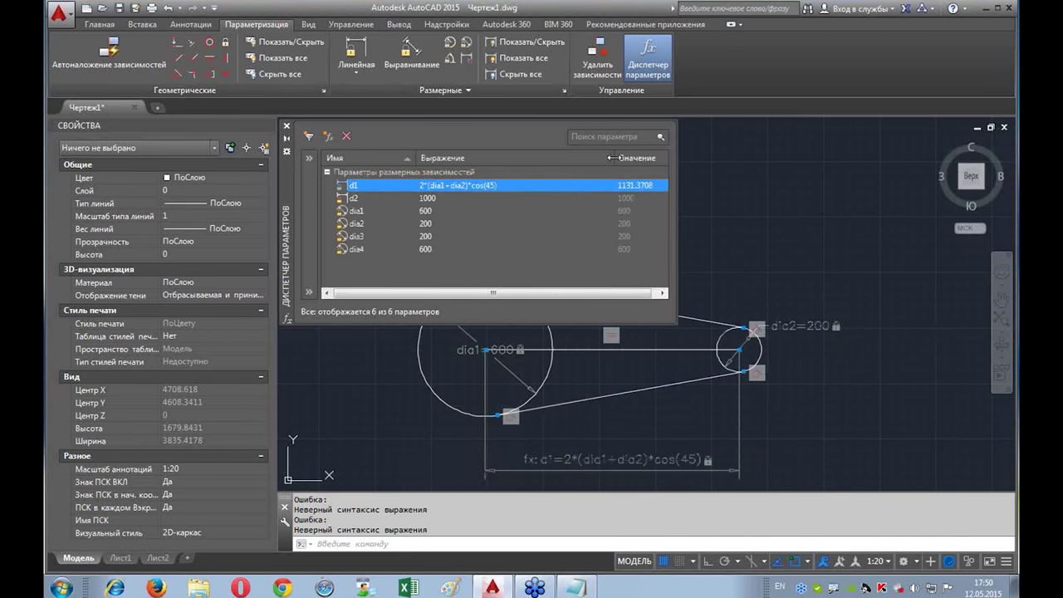
double_click(475, 189)
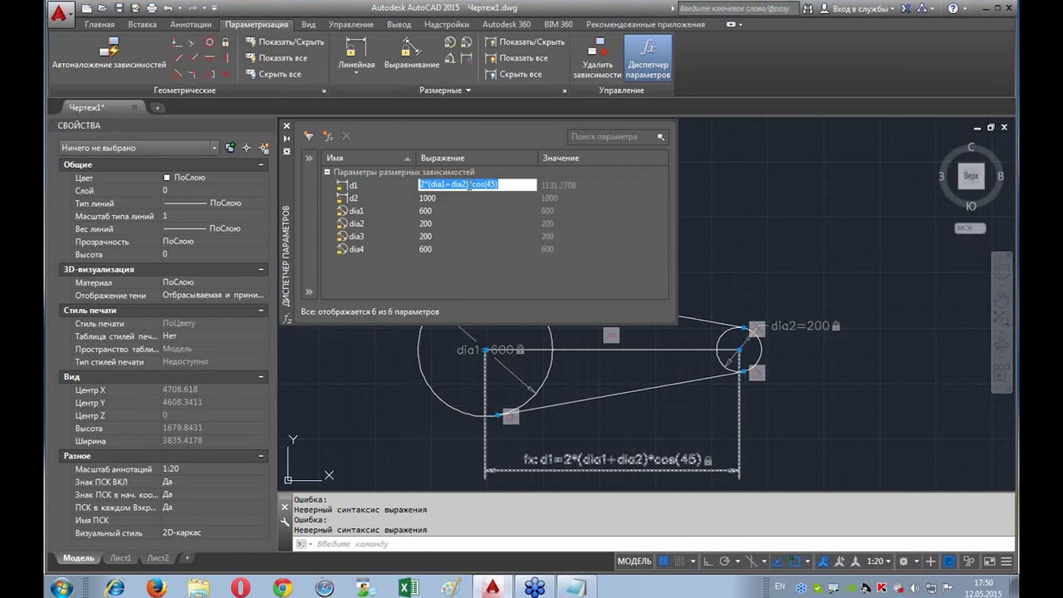
click(465, 198)
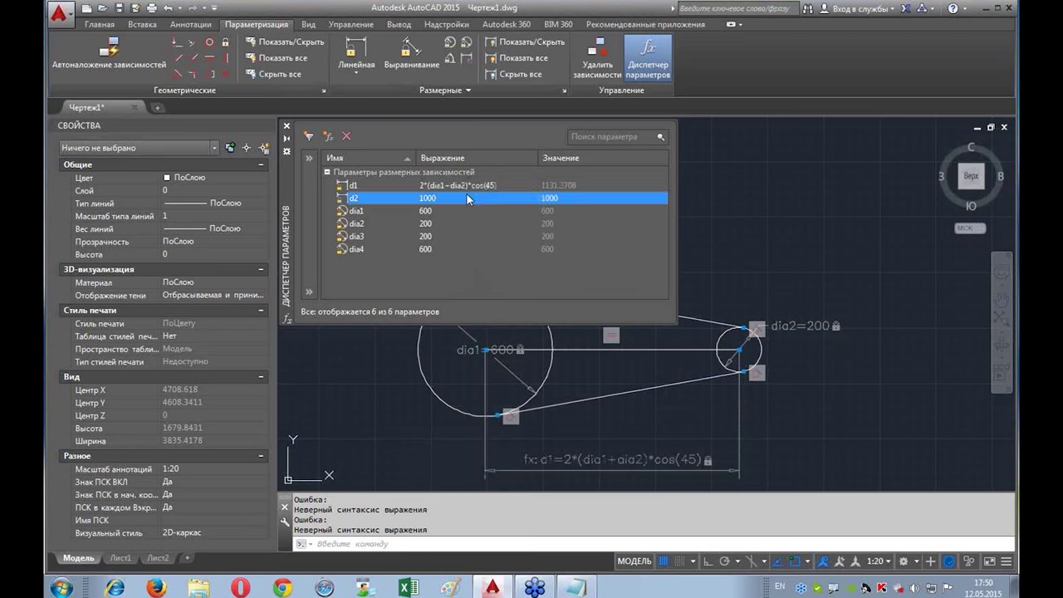
click(285, 130)
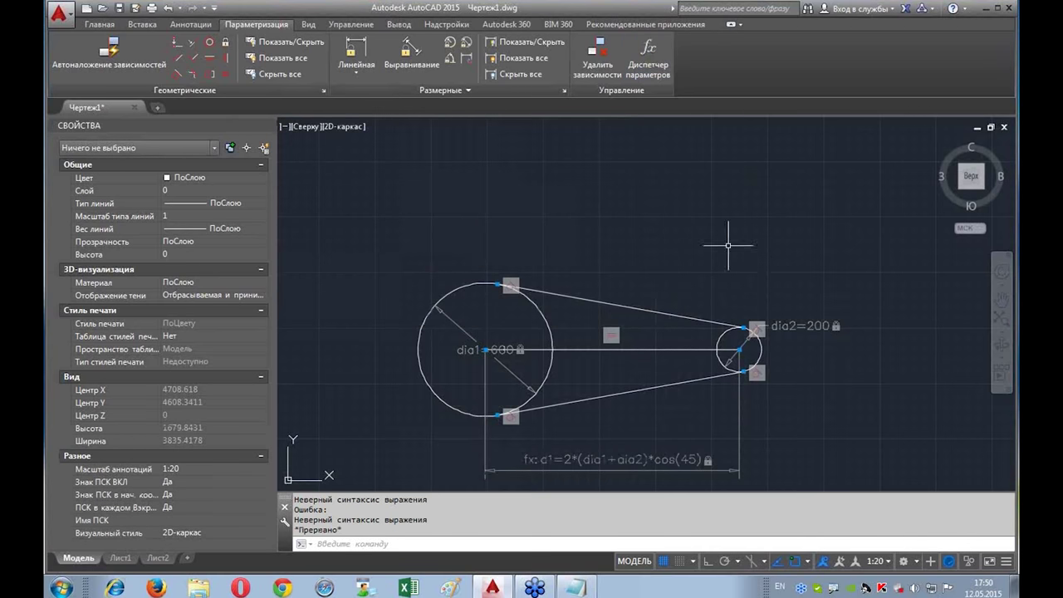
Step: Replace dia1's value of 600 with the formula 2*dia2
middle_drag(700, 243, 683, 204)
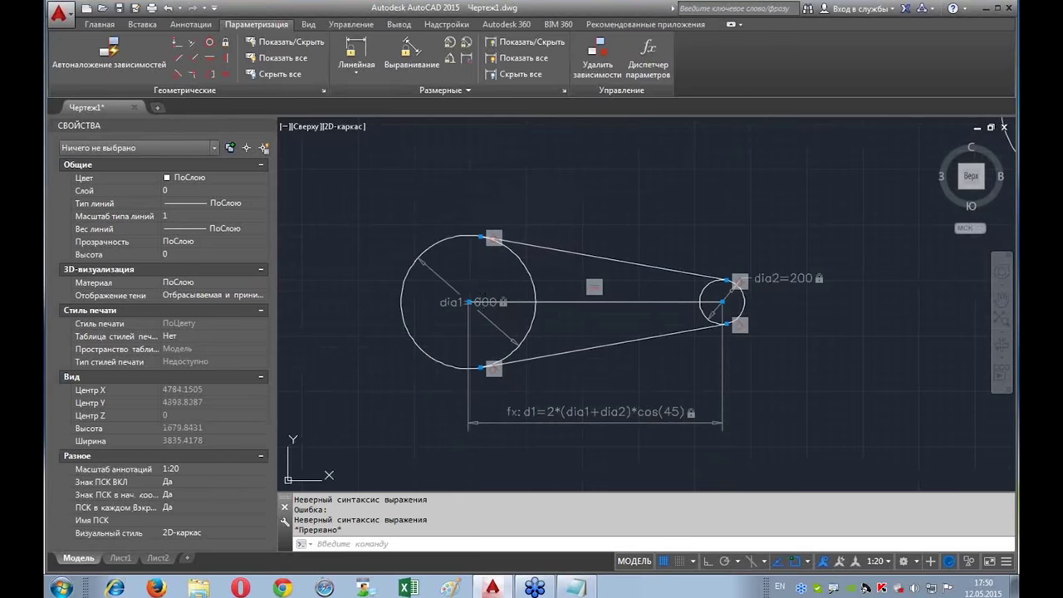
scroll(516, 318, up, 2)
middle_drag(676, 329, 653, 327)
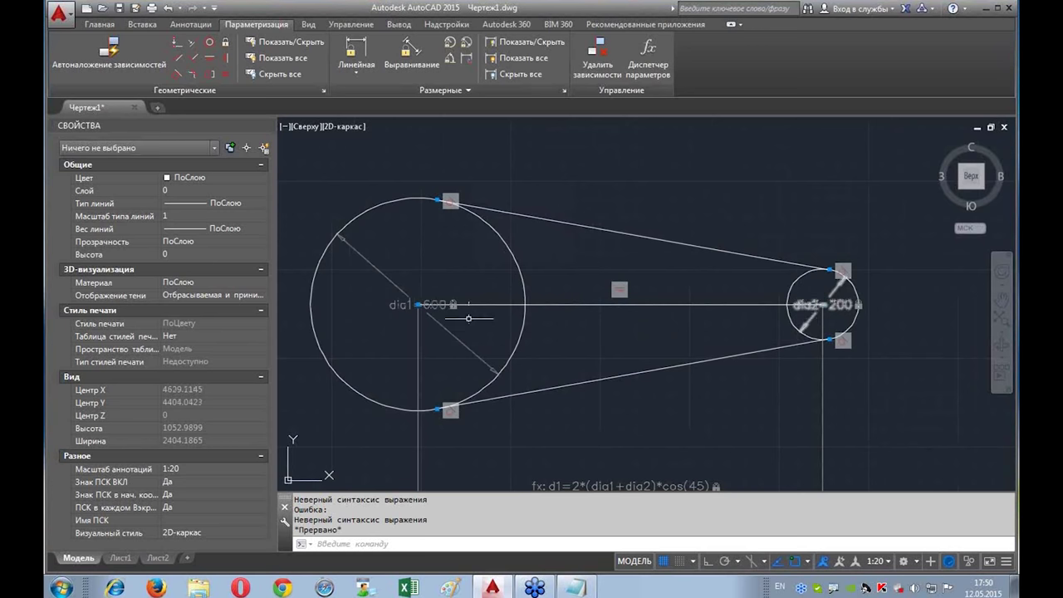
middle_drag(828, 343, 824, 349)
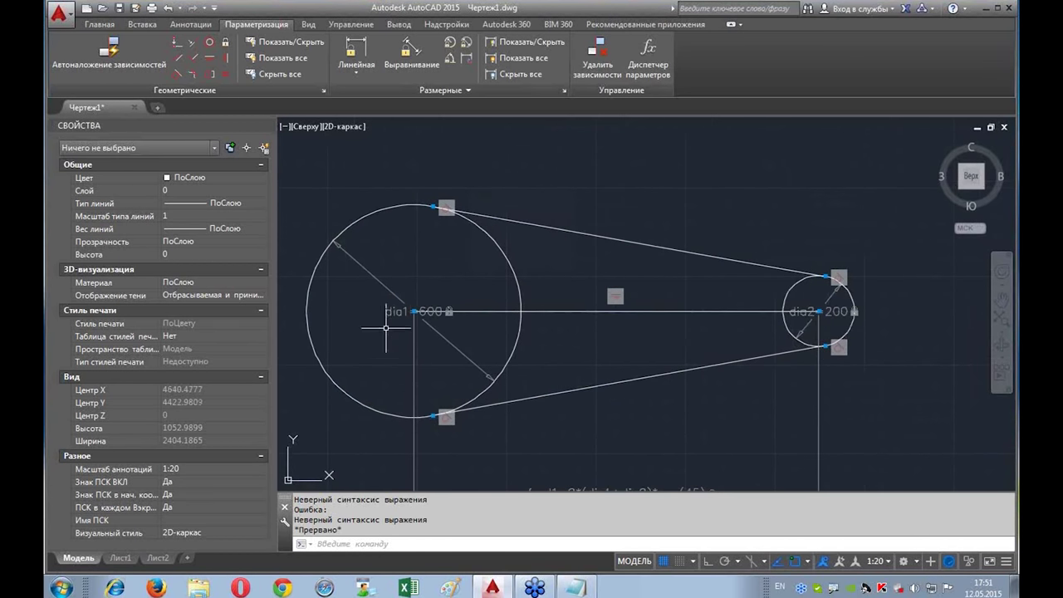
double_click(407, 312)
click(419, 312)
key(BackSpace)
key(BackSpace)
key(BackSpace)
text(2*)
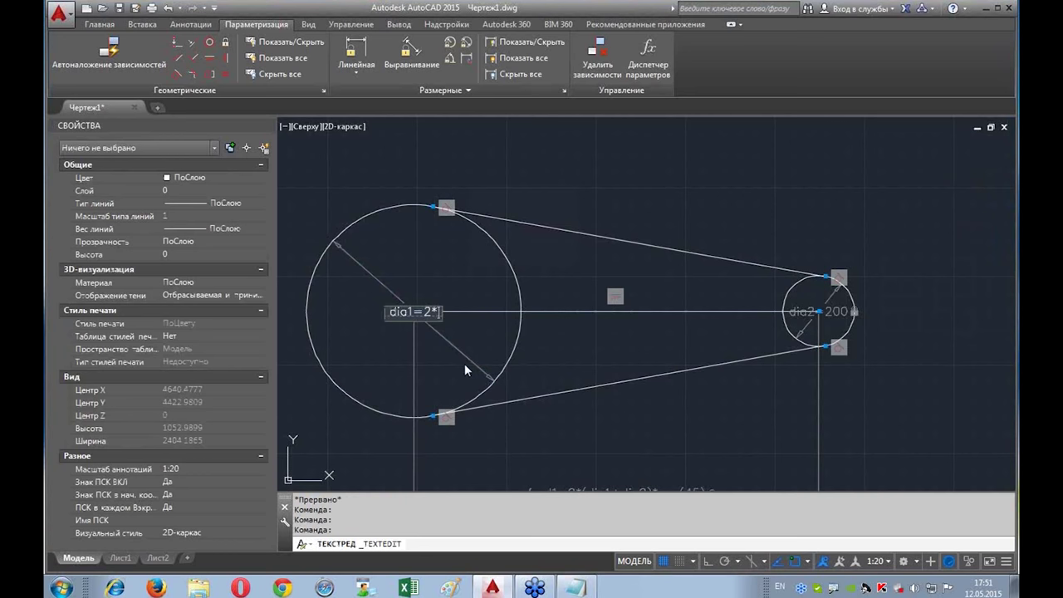
text(dia2)
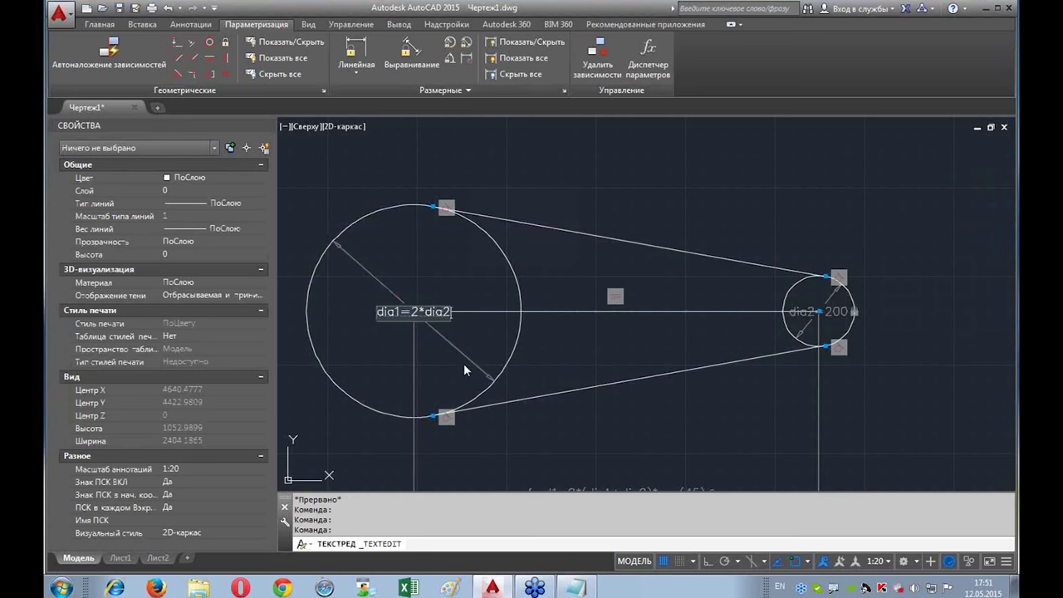
key(Return)
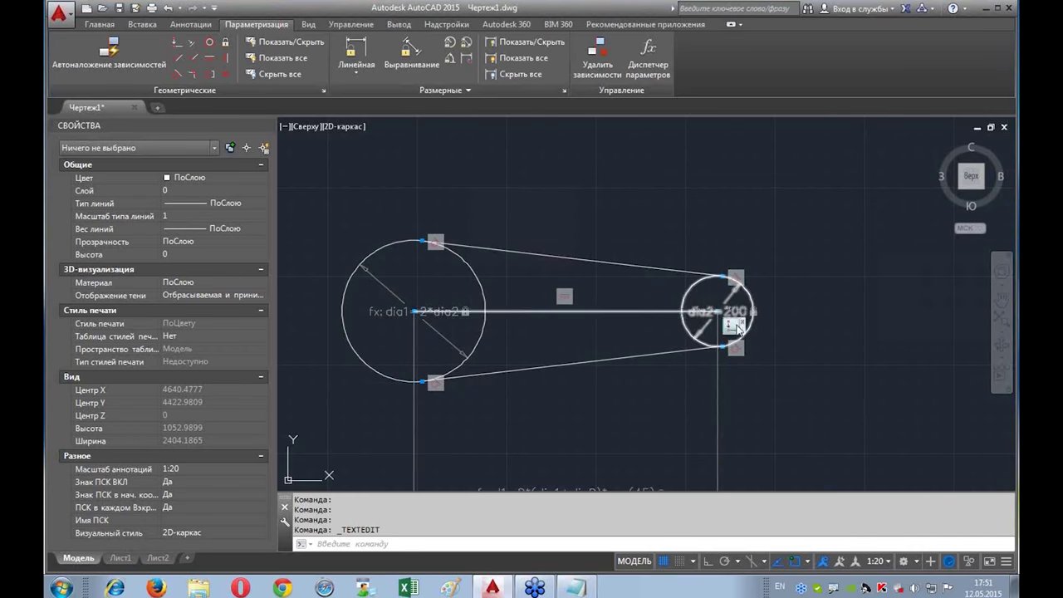
Step: Set dia2 to 400, enlarging both pulleys
scroll(688, 314, up, 3)
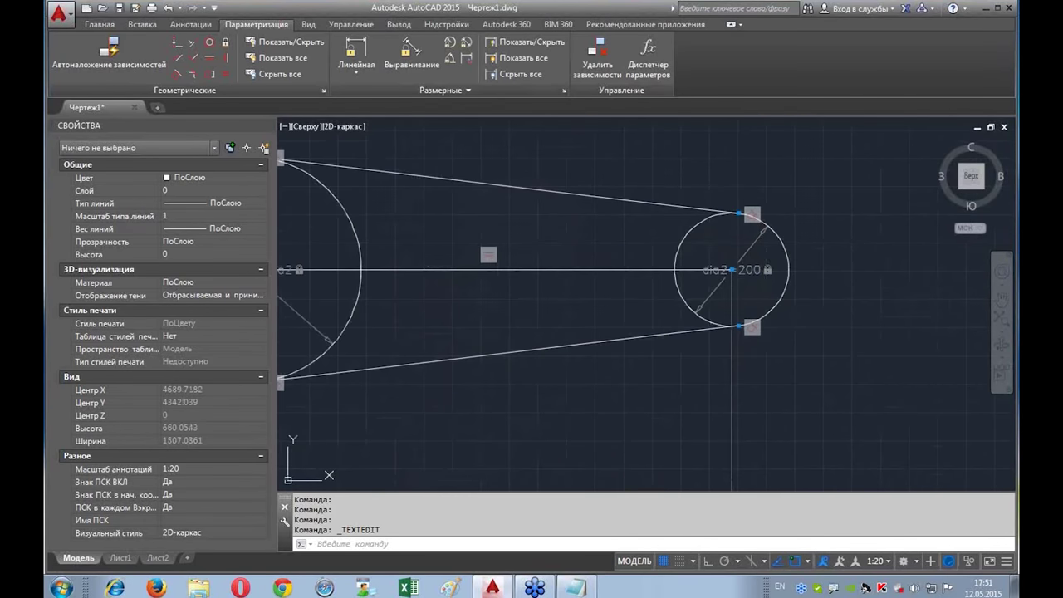
scroll(718, 238, down, 3)
double_click(748, 275)
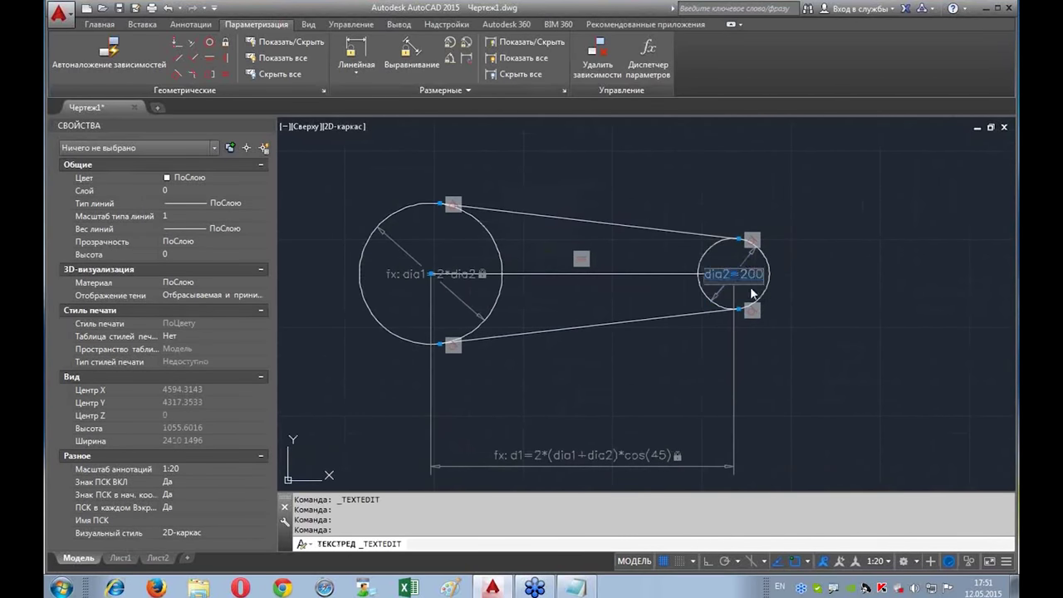
key(BackSpace)
text(400)
key(Return)
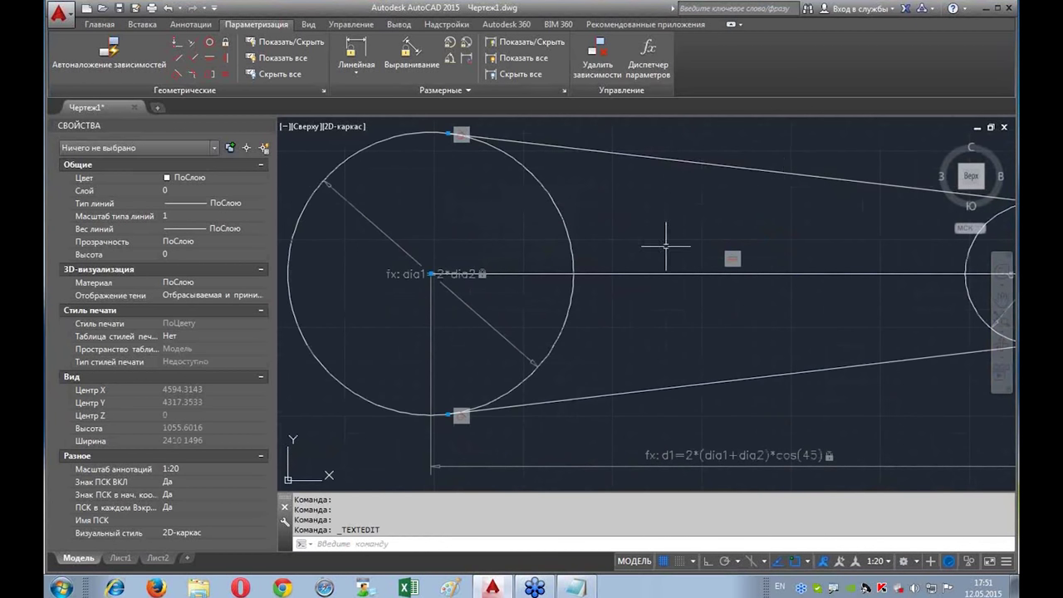
scroll(665, 246, down, 1)
scroll(656, 390, down, 1)
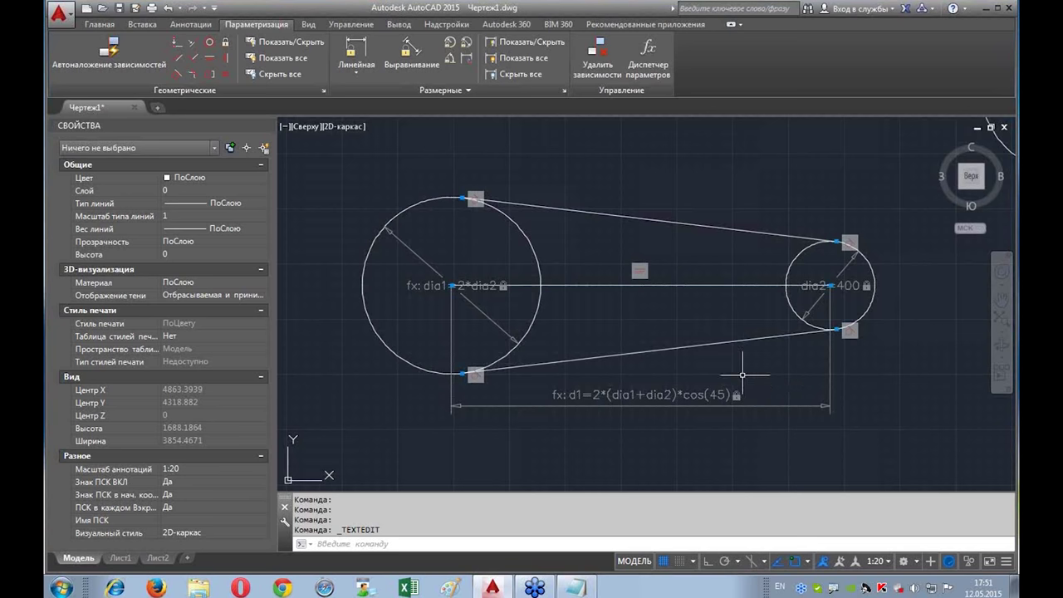
middle_drag(721, 374, 688, 371)
click(648, 63)
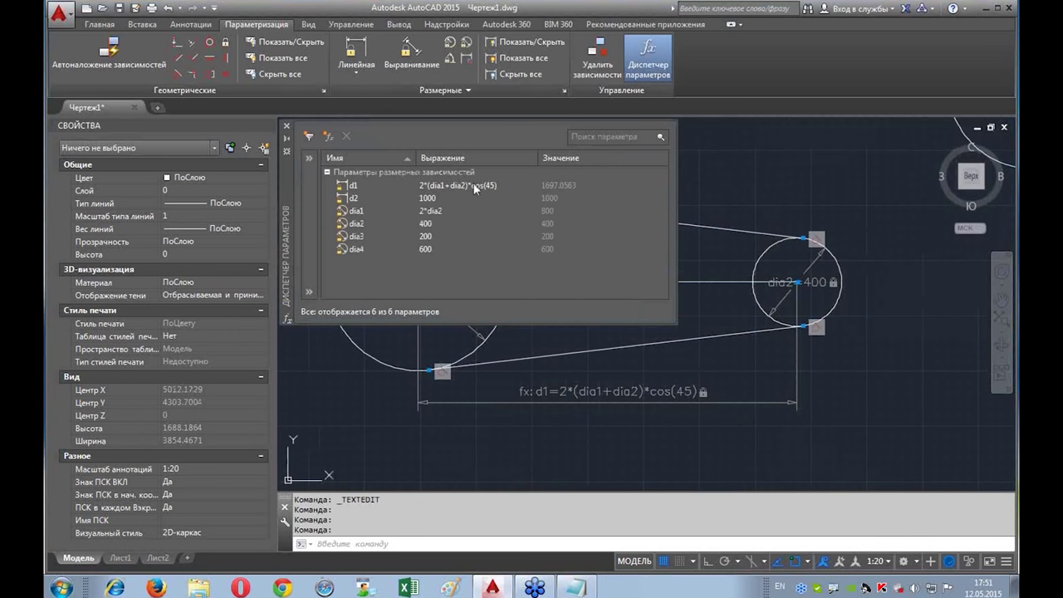
click(503, 185)
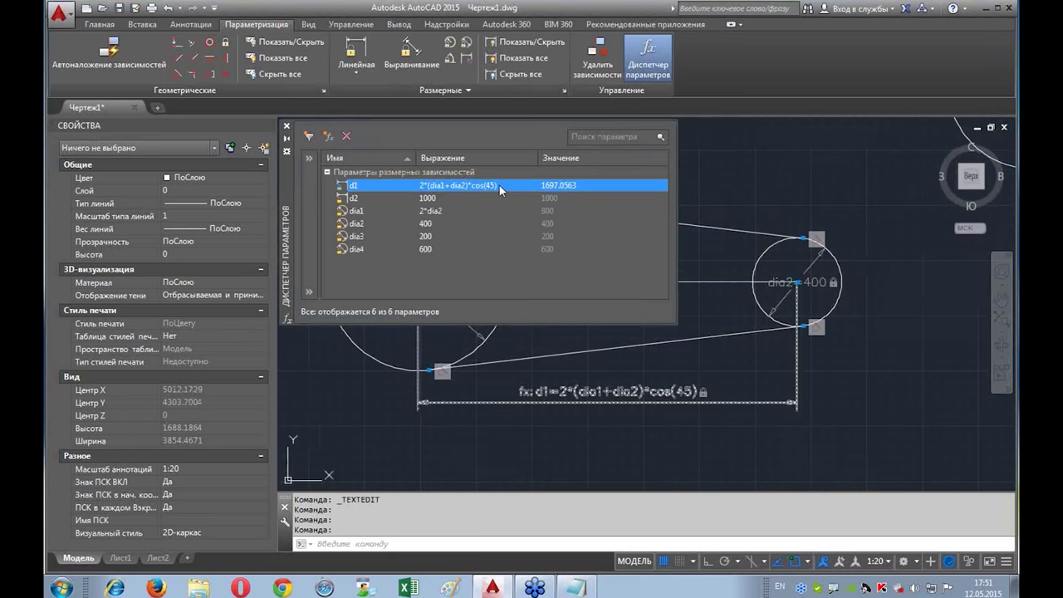
double_click(499, 185)
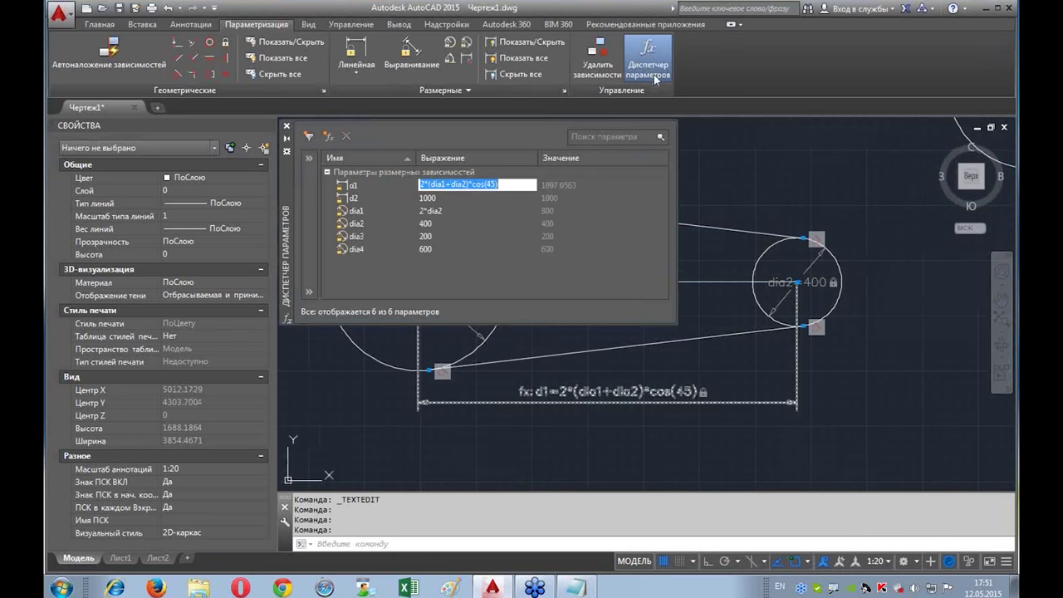
click(523, 184)
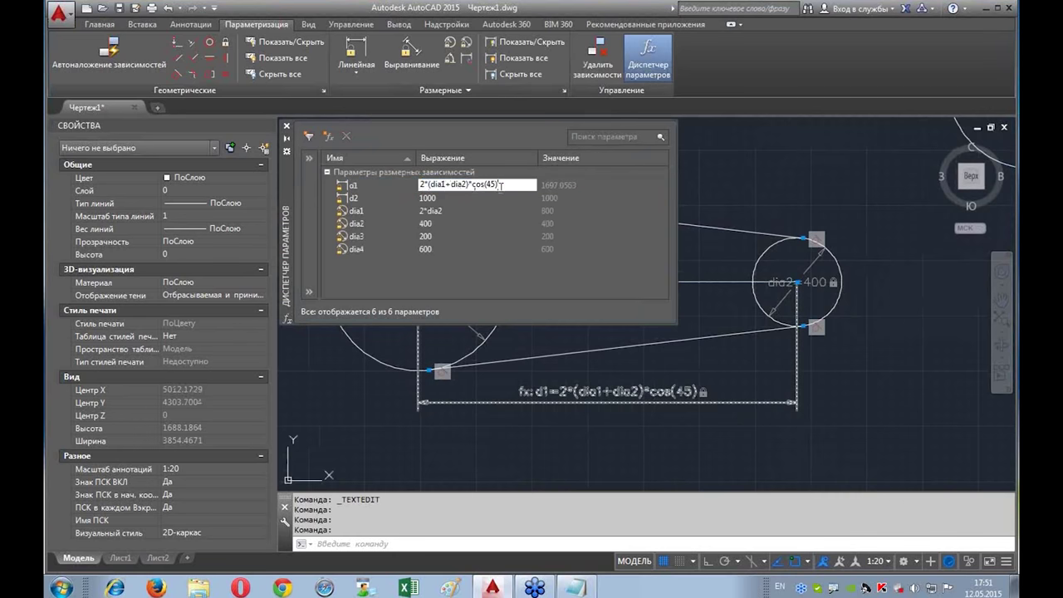
right_click(506, 186)
mouse_move(551, 260)
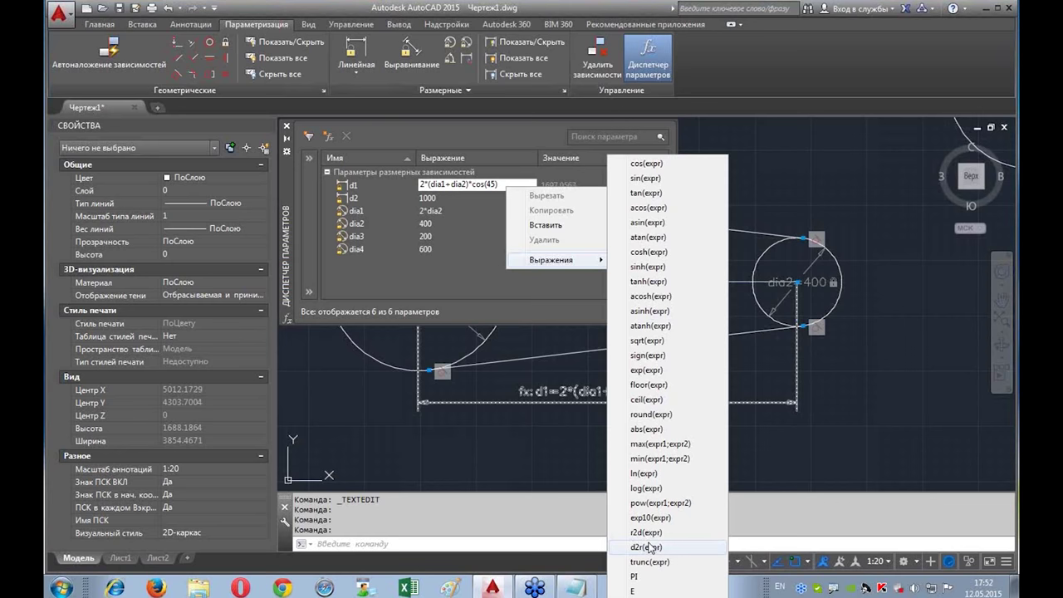
click(495, 186)
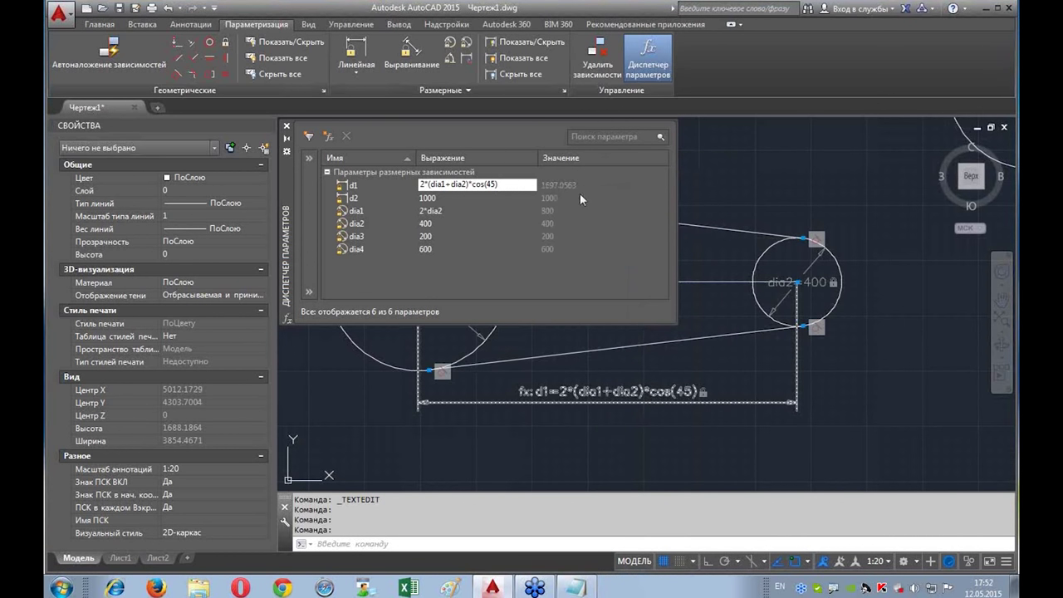
click(288, 127)
scroll(612, 398, down, 1)
scroll(690, 177, down, 1)
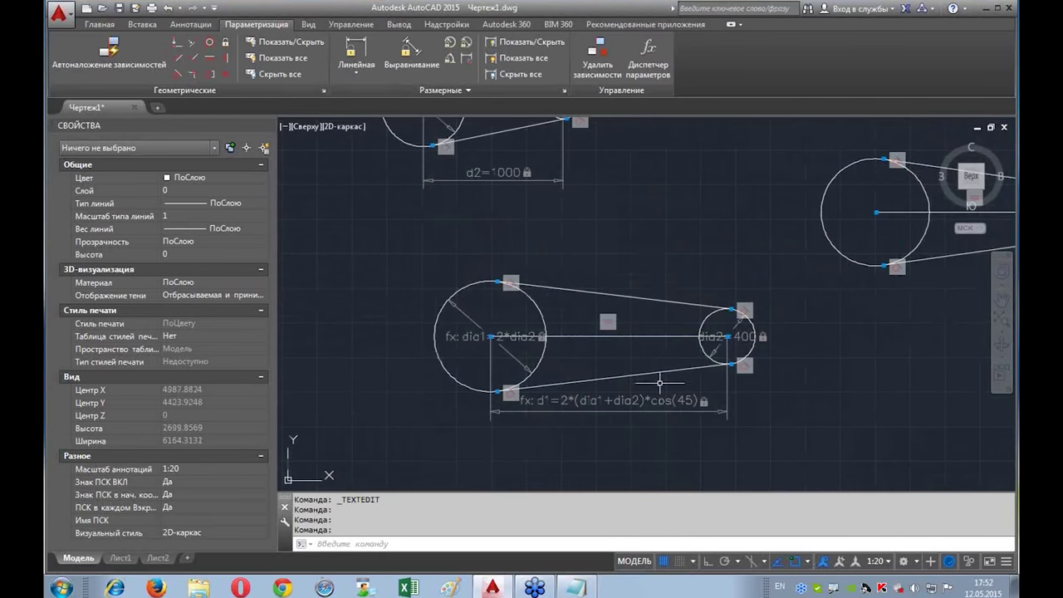
Step: Hide all dimensional constraints, then show them all again
scroll(627, 419, up, 2)
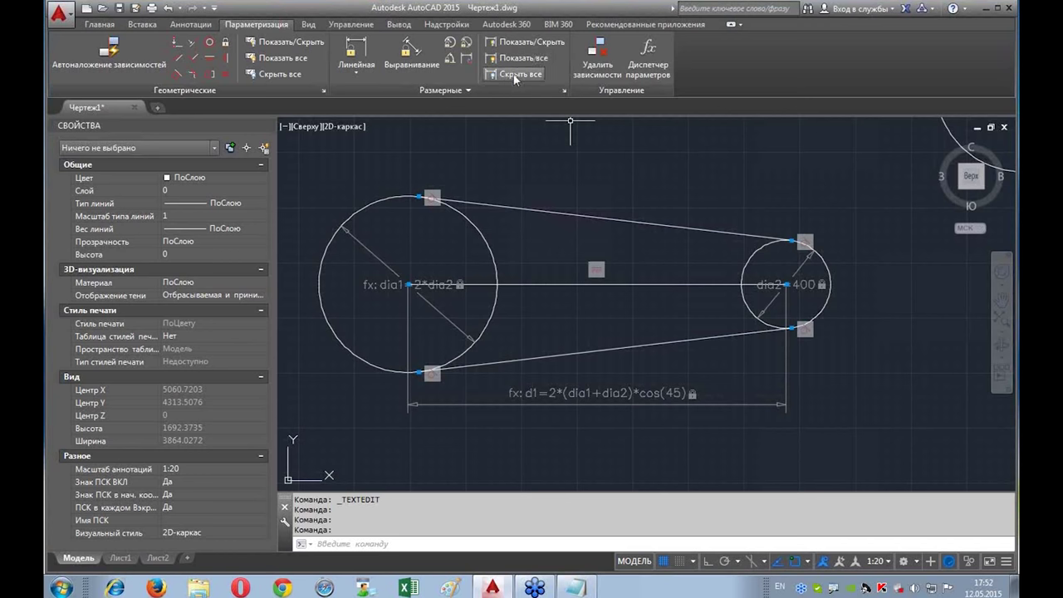
click(510, 77)
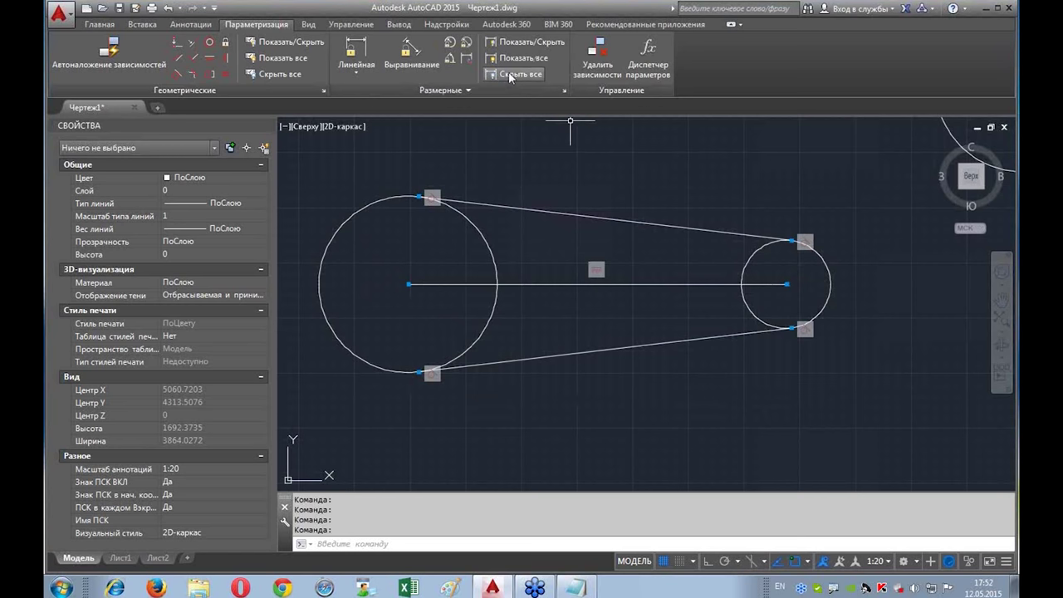
click(508, 59)
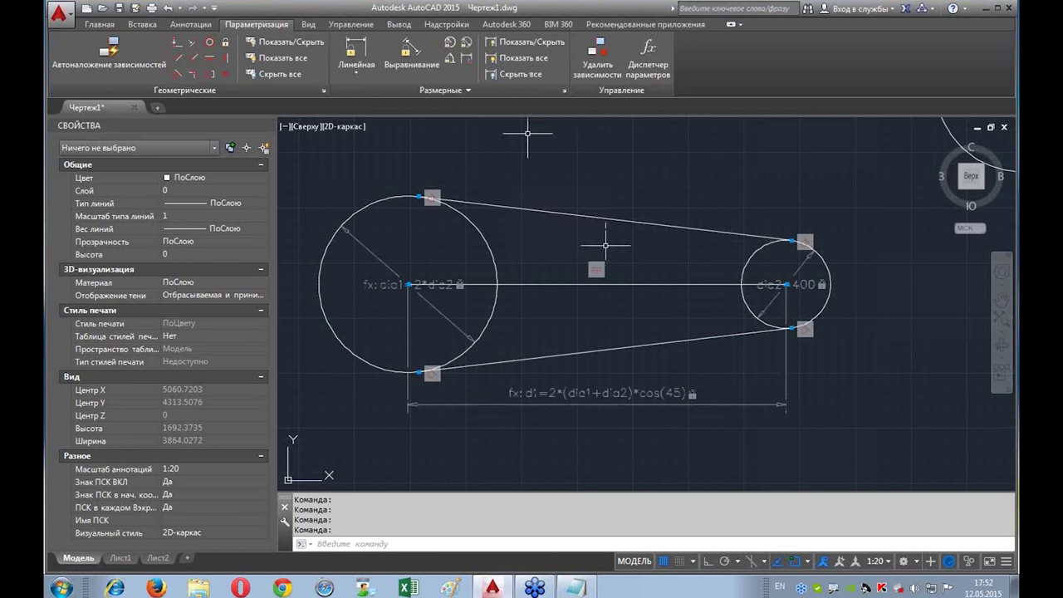
Step: Try grip-stretching the small right circle to test whether its constraints allow resizing, then cancel
click(758, 246)
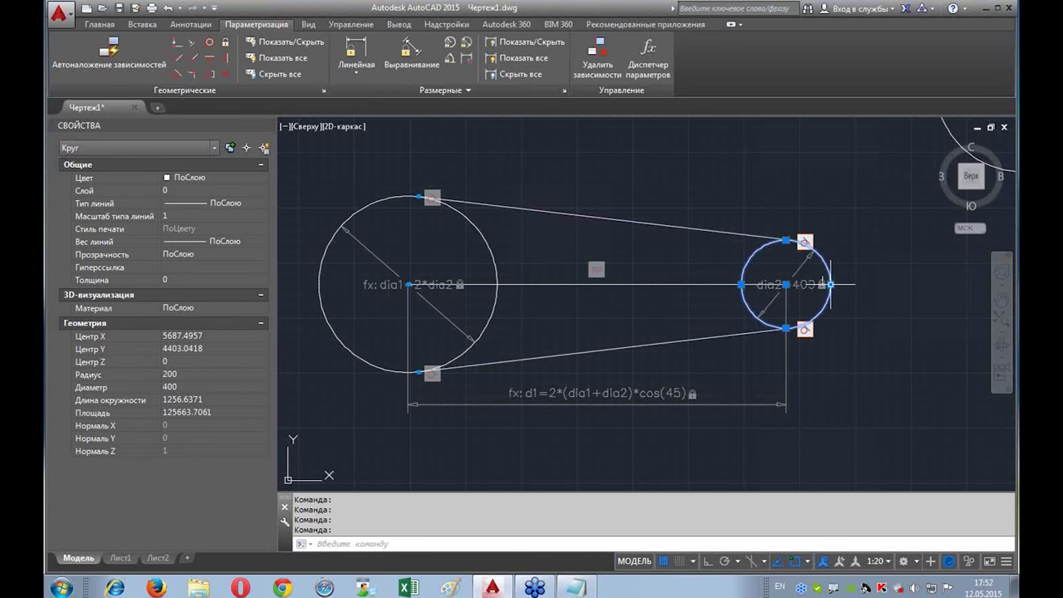
click(831, 284)
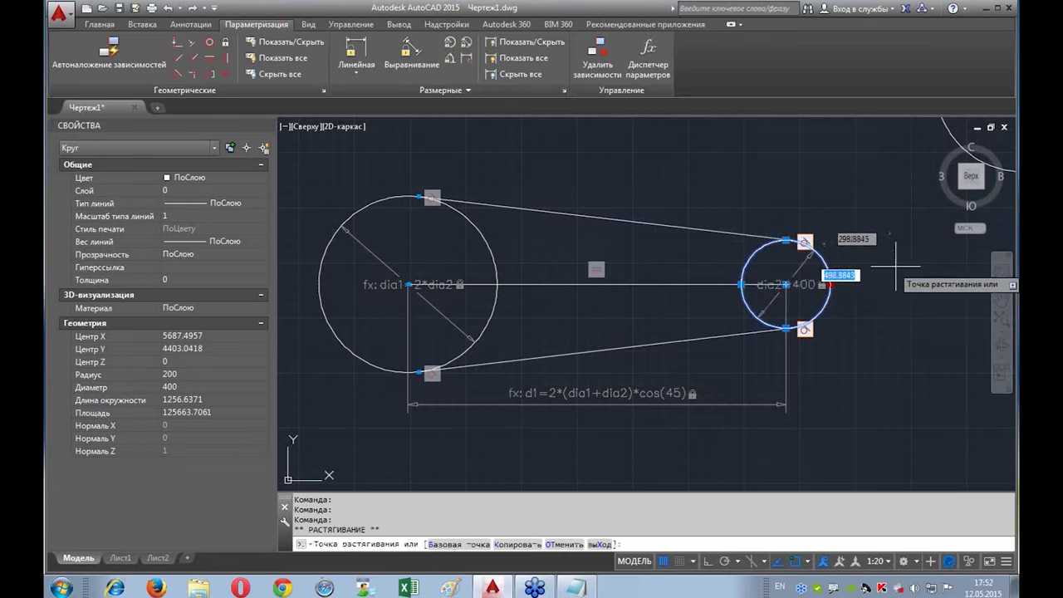
click(773, 254)
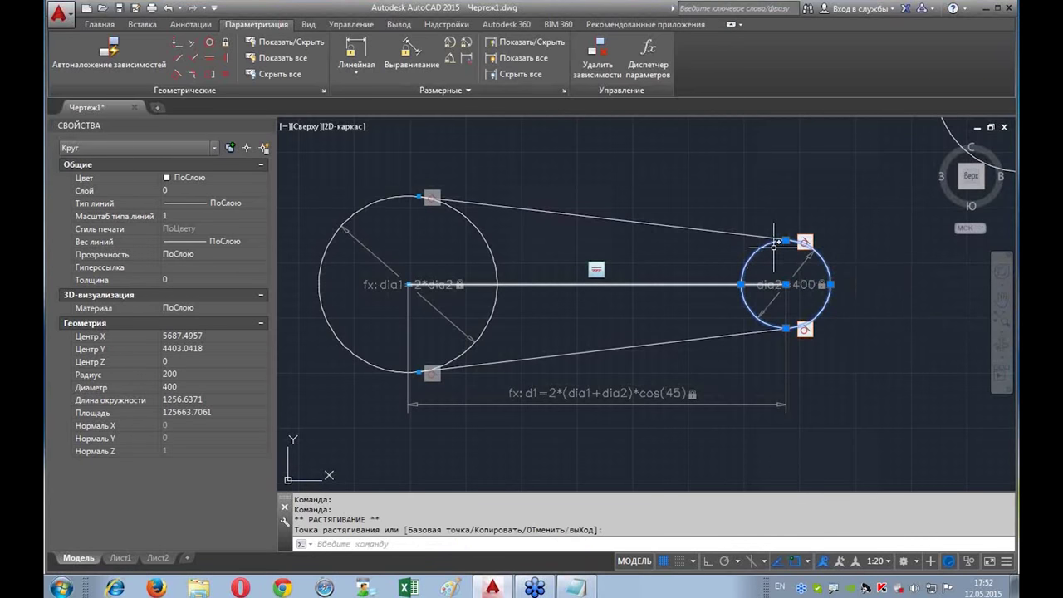
click(786, 240)
click(782, 171)
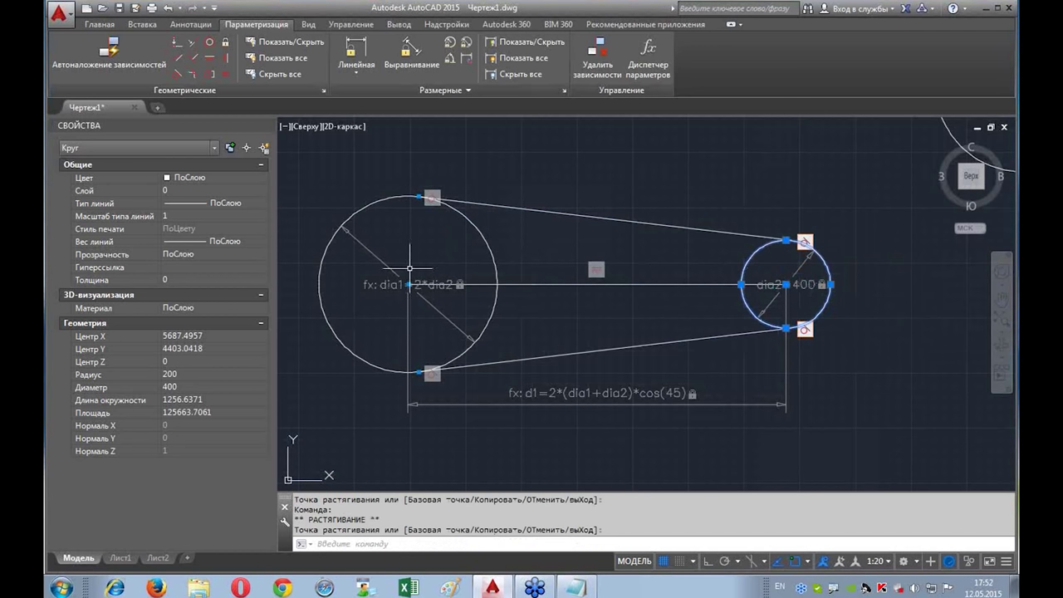
key(Escape)
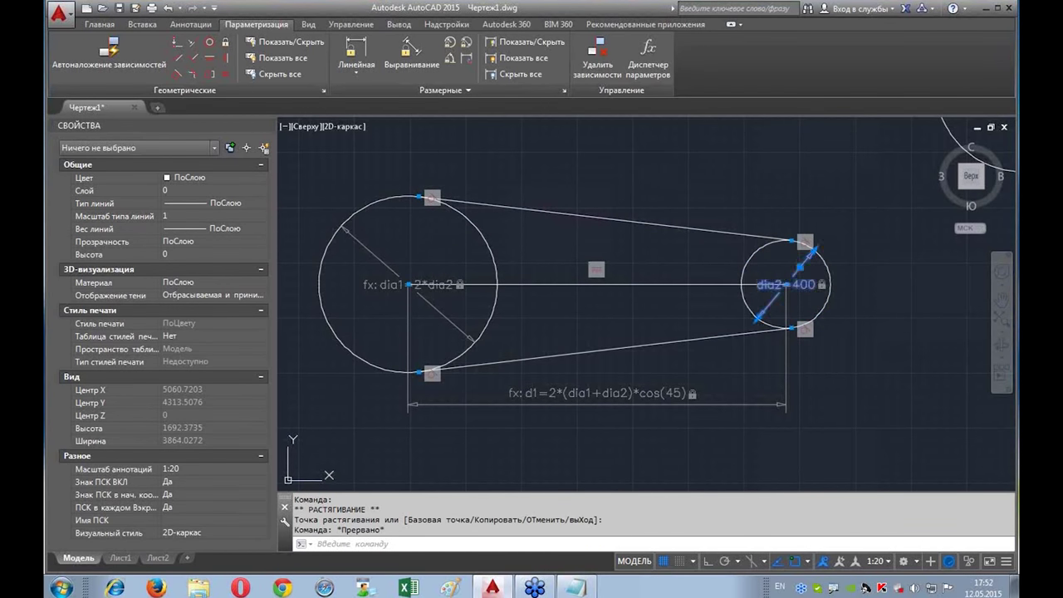
Step: Change the dia2 dimension value to 200 and view the shrunken pulleys
double_click(789, 286)
text(00)
key(Return)
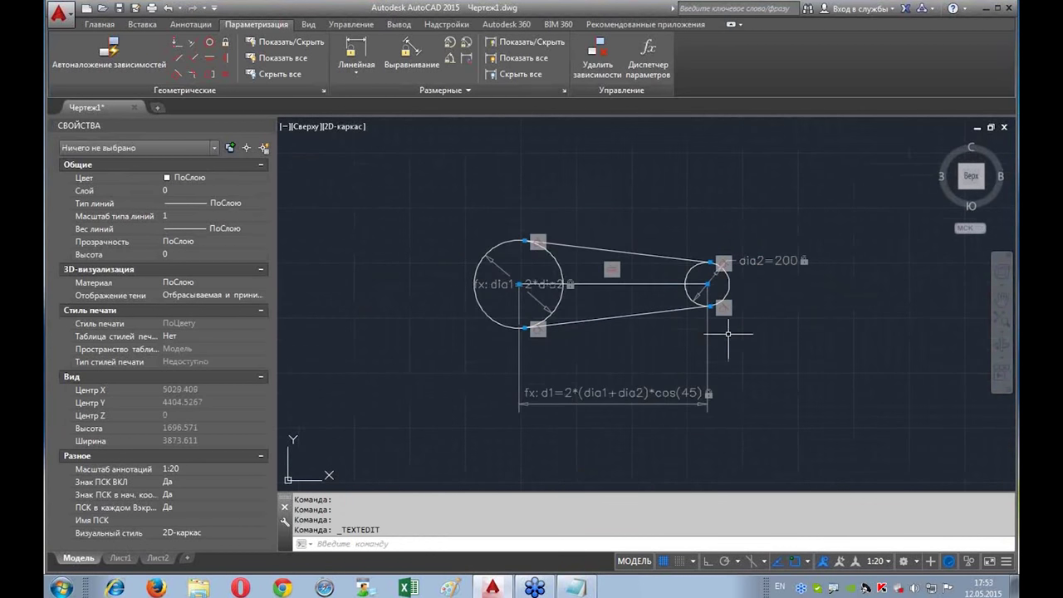
scroll(731, 307, down, 4)
scroll(614, 262, up, 2)
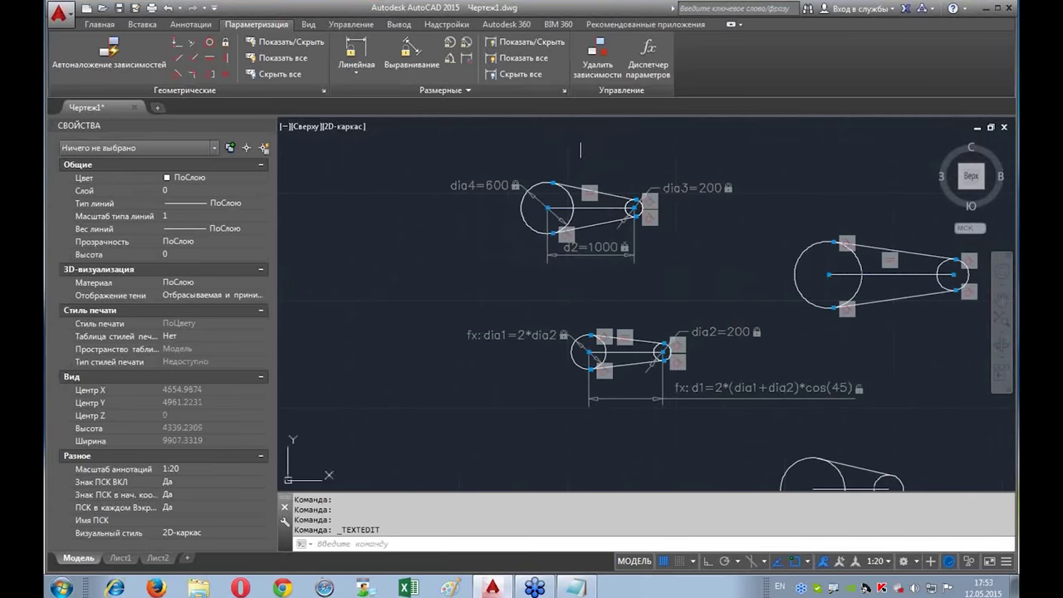
scroll(573, 257, up, 2)
middle_drag(539, 209, 519, 255)
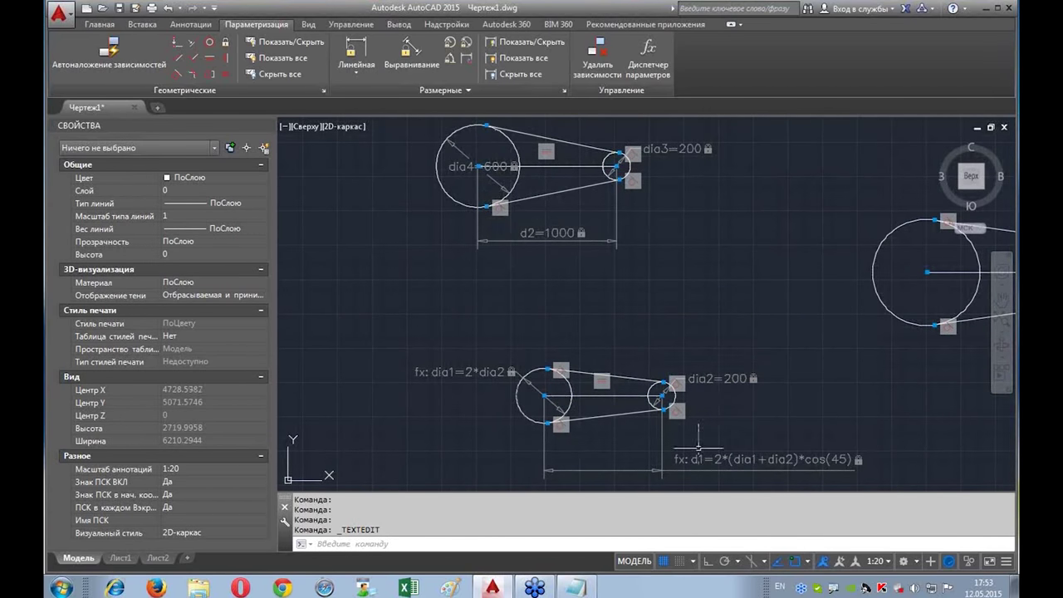
middle_drag(603, 270, 576, 269)
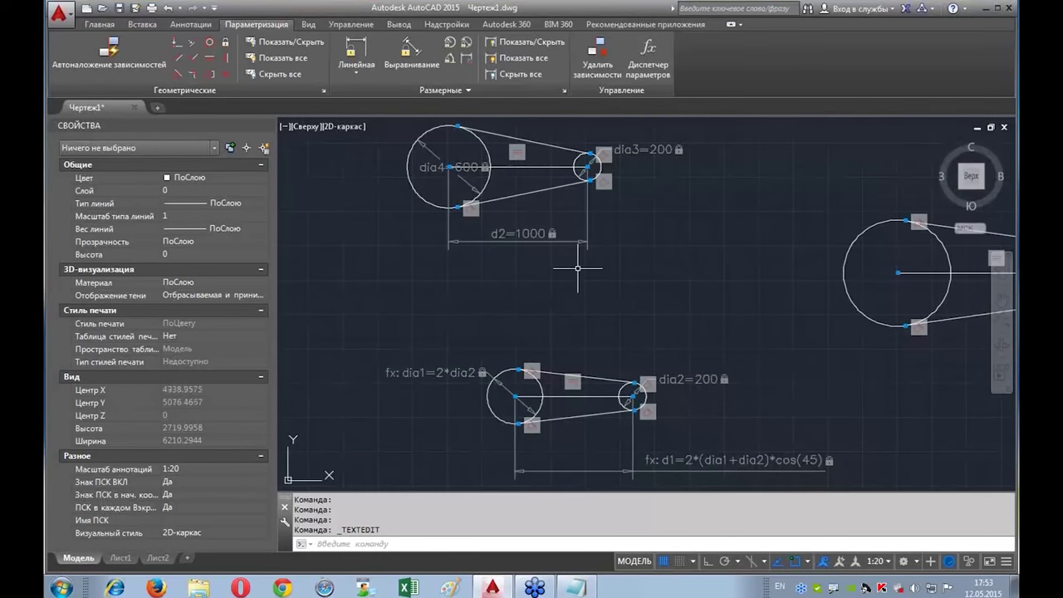
scroll(558, 465, up, 4)
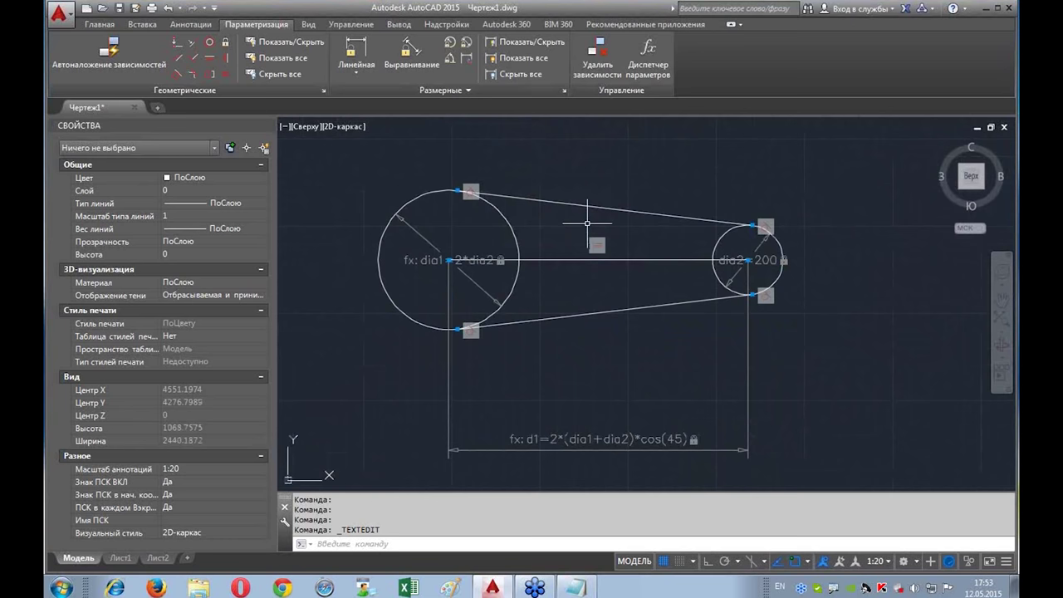
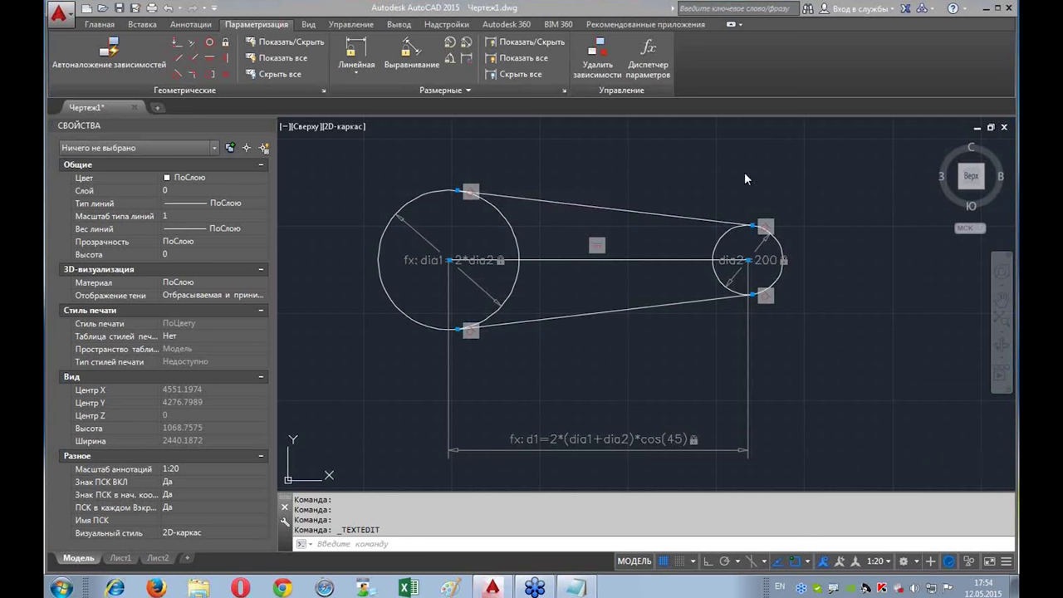
Step: Bring the Notepad notes forward and delete the old list text
click(574, 585)
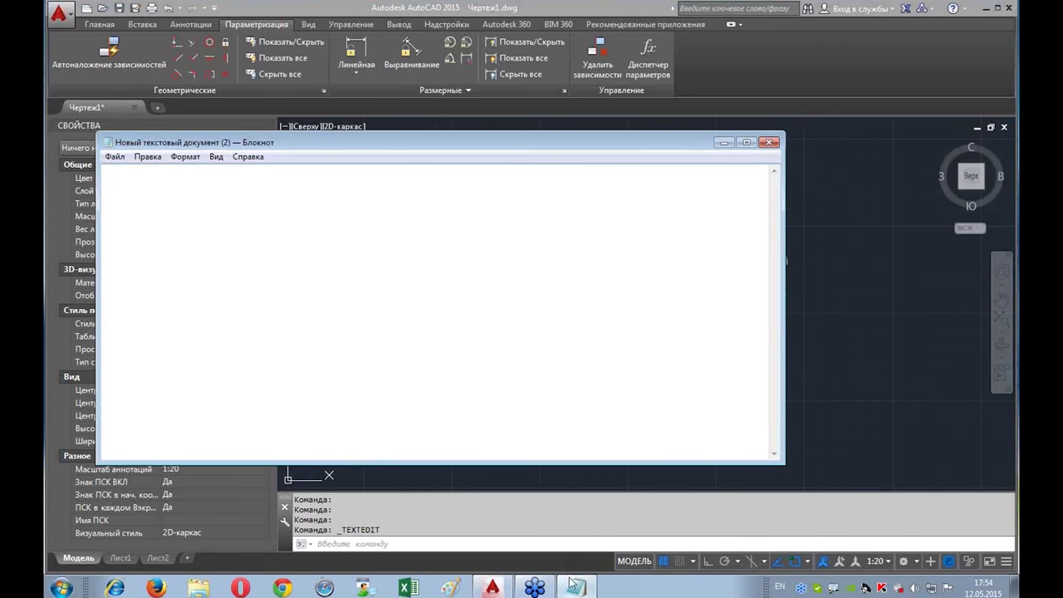
drag(261, 218, 79, 165)
key(Delete)
Step: Type '1) создание связанных моделей' and '2) исправление ошибок', and begin item '3)'
text(_)
text(1) )
text(созздание)
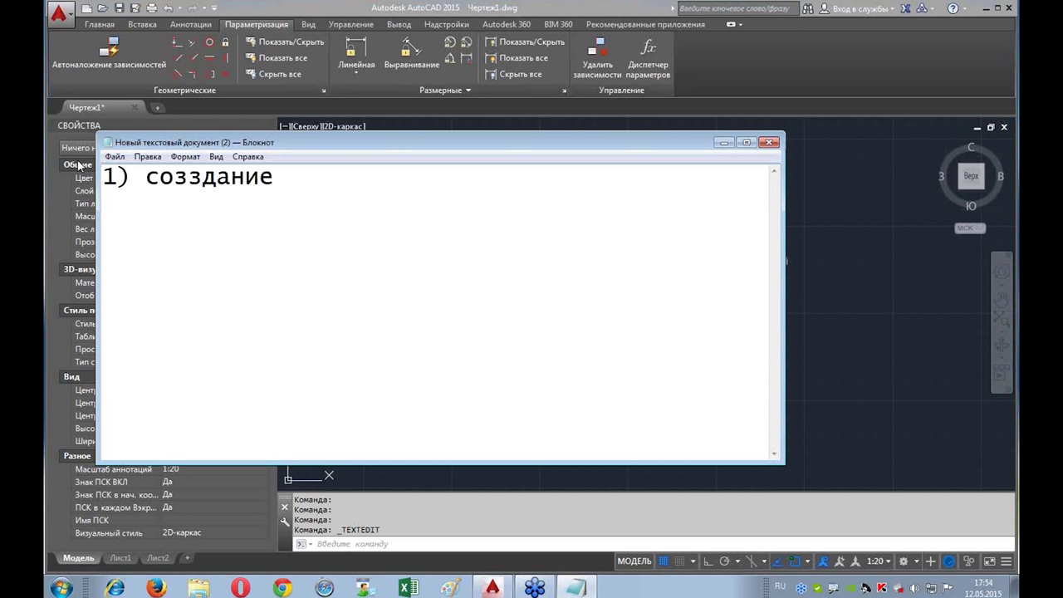
key(Right)
key(Right)
key(Delete)
key(End)
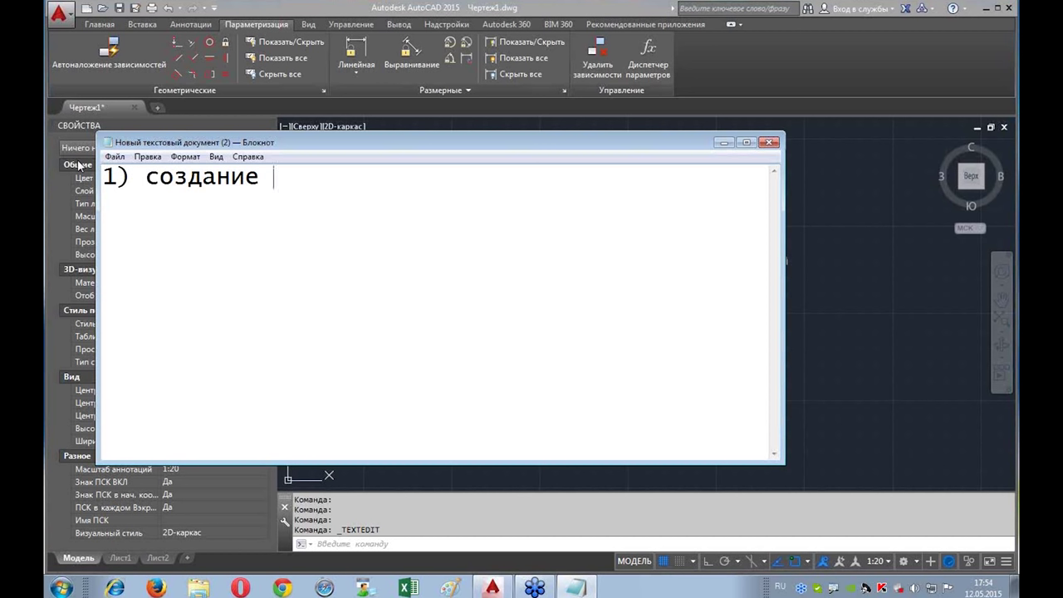
text(связанных )
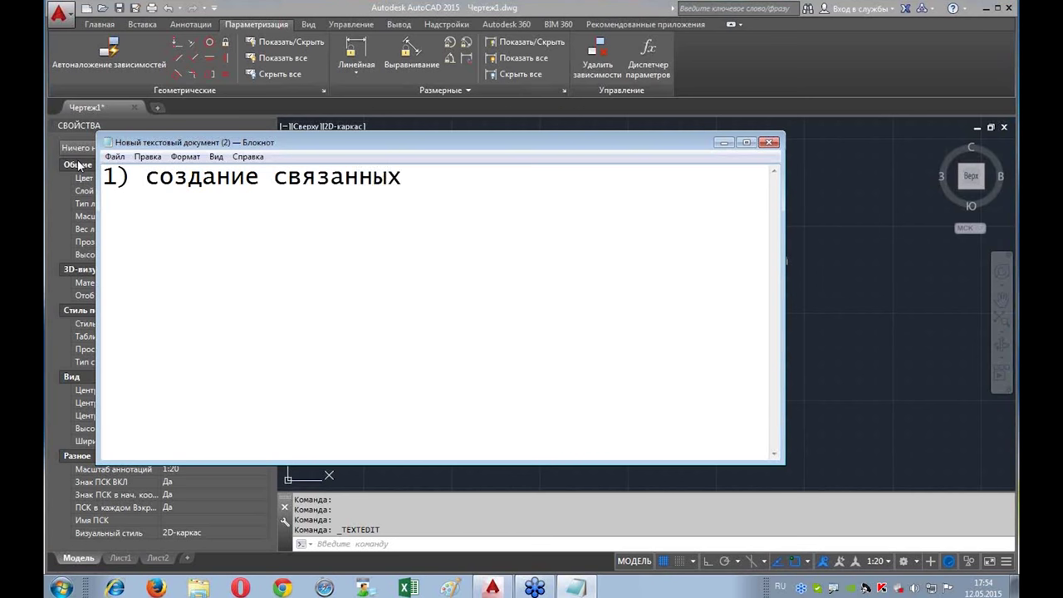
text(моделей)
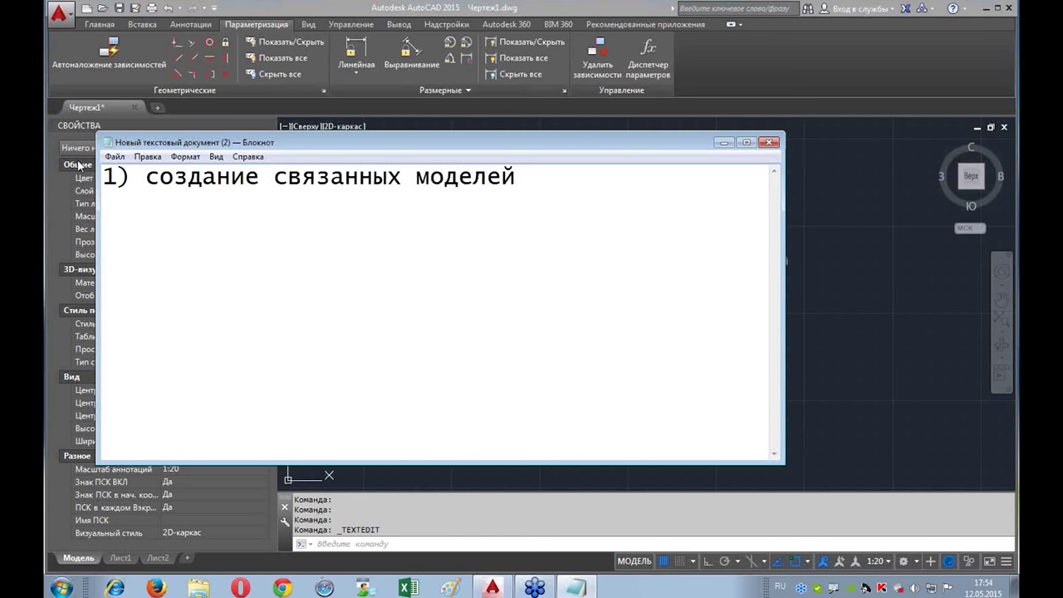
key(Return)
text(2) и)
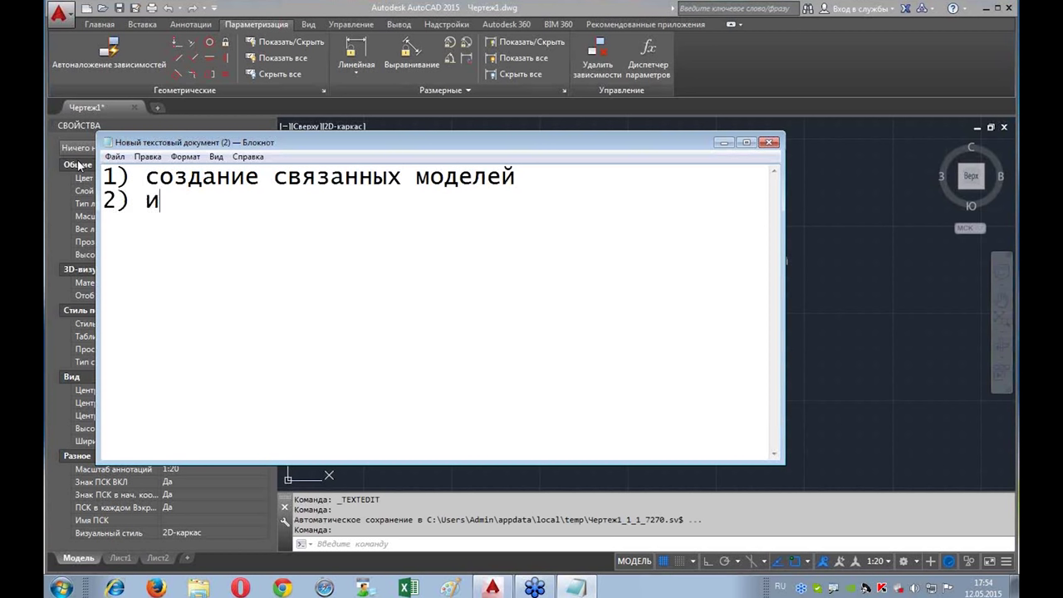
text(справление ошибок)
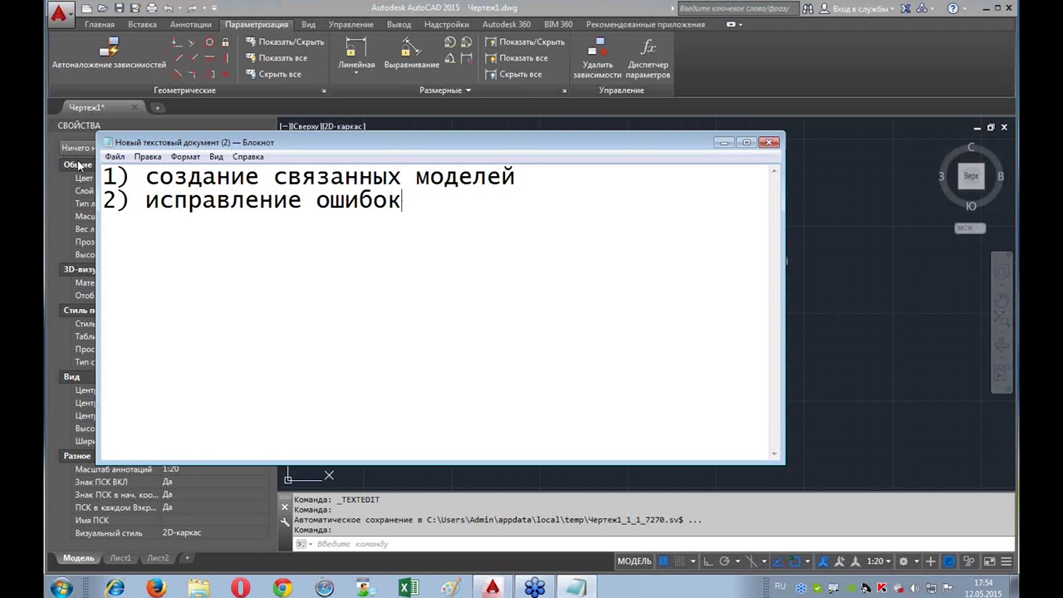
key(Return)
text(3))
Step: Finish item 3 as 'наложение законов механики/физики на геометрическую модель' and add a blank line below
text(наложение )
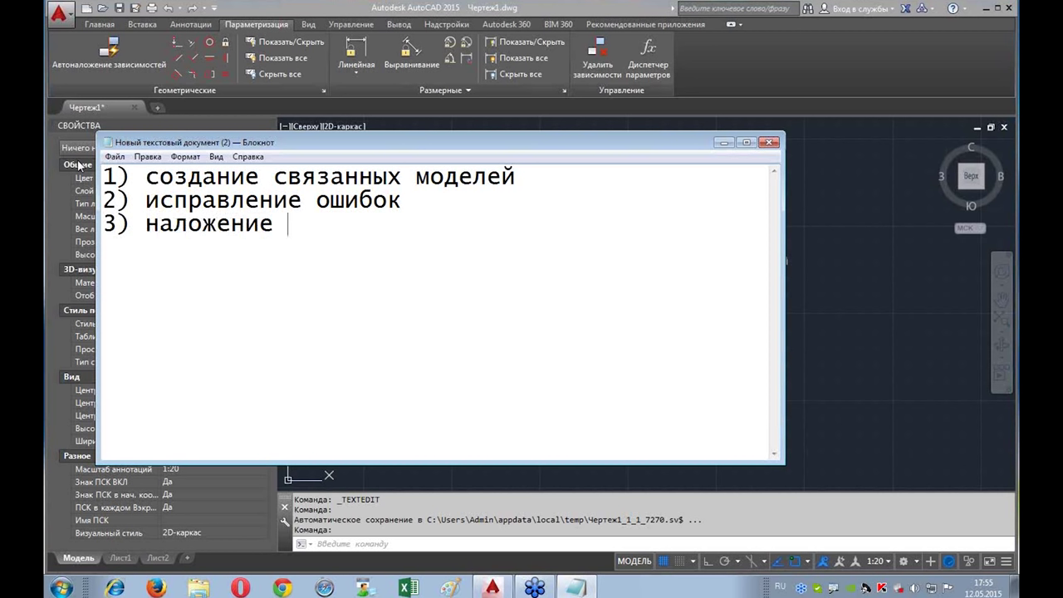
text(законов механики/)
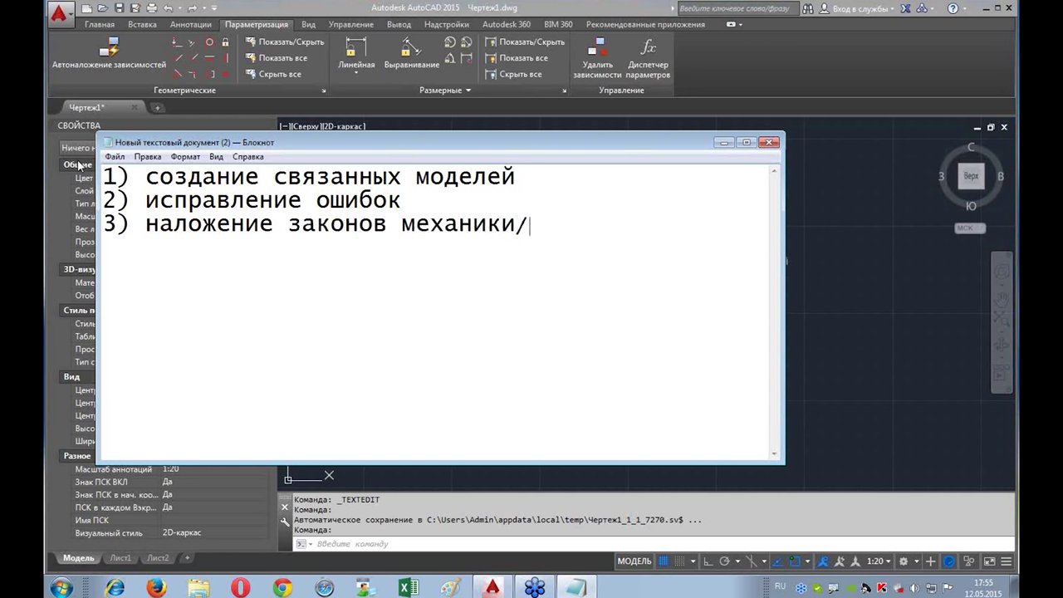
text(физики)
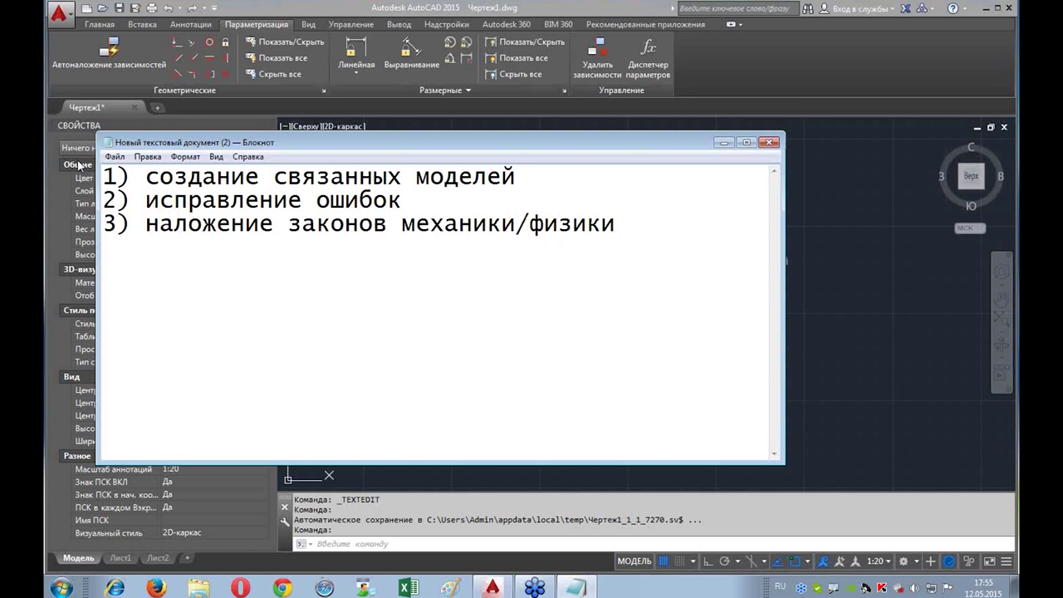
text( на геометрическую мо)
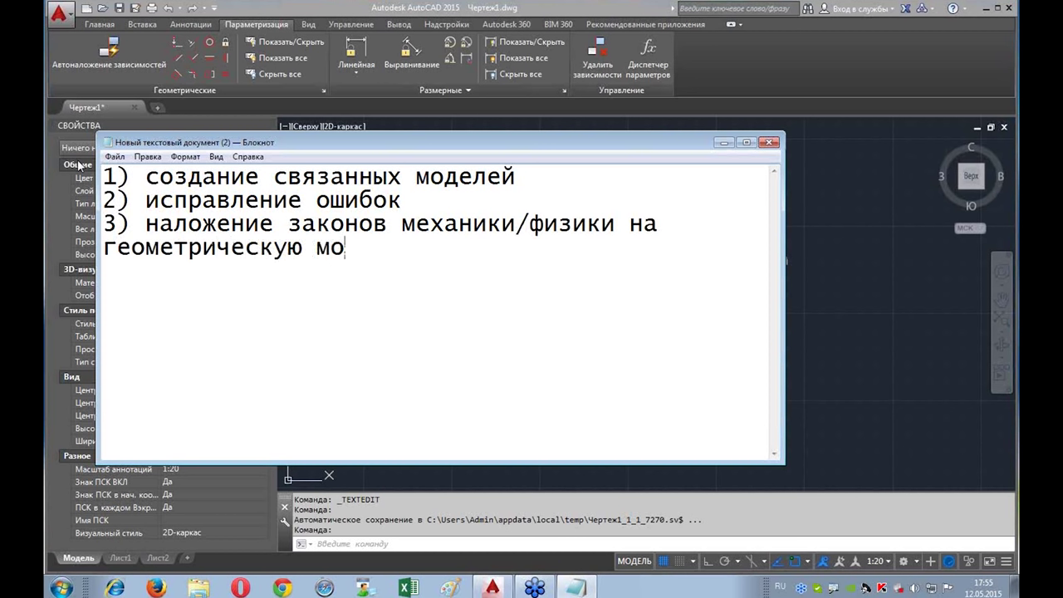
text(дель)
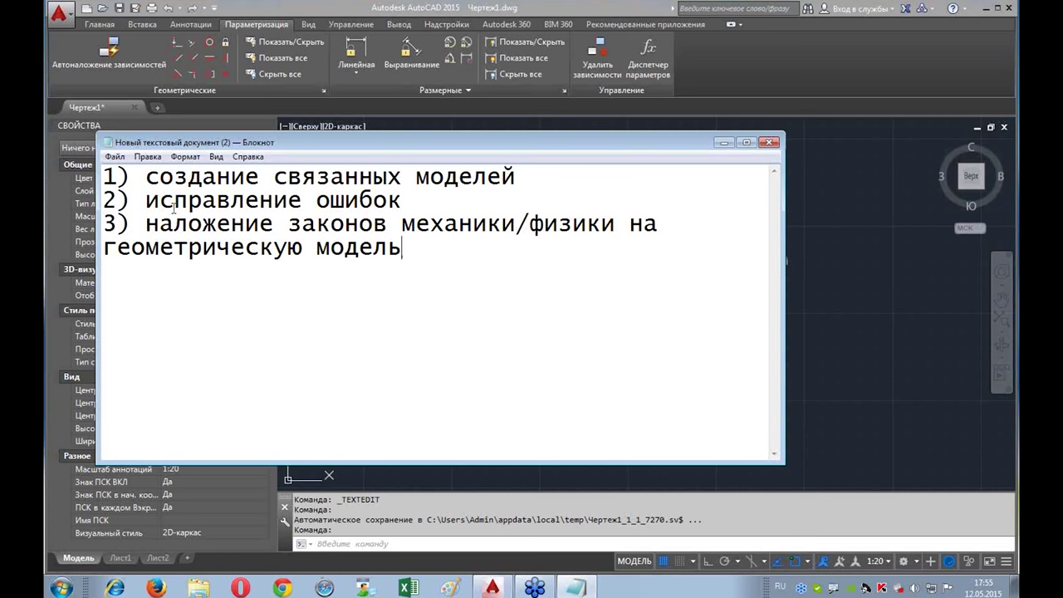
drag(437, 244, 103, 176)
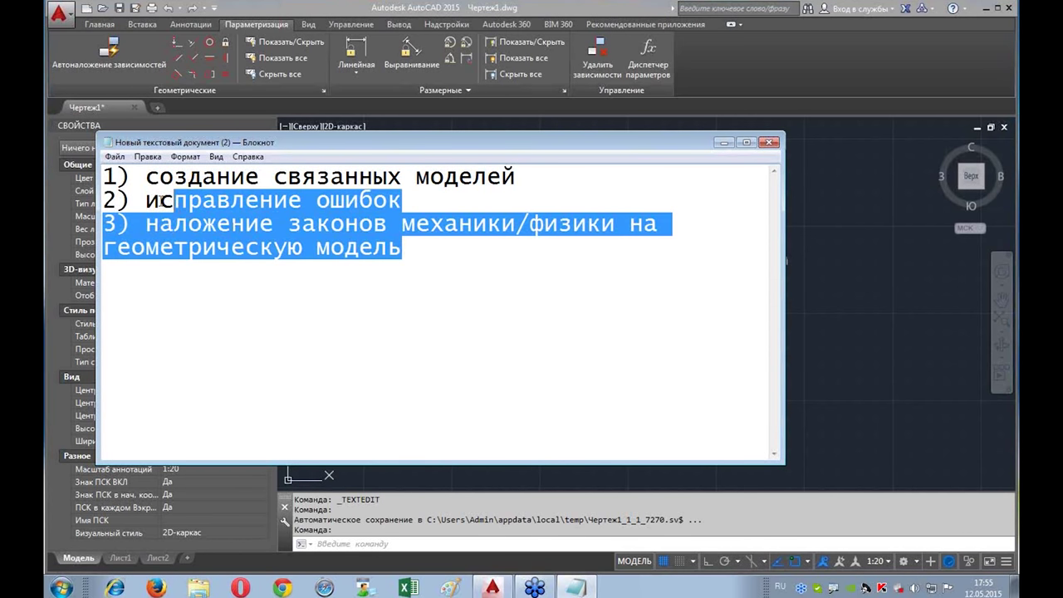
click(130, 273)
click(497, 258)
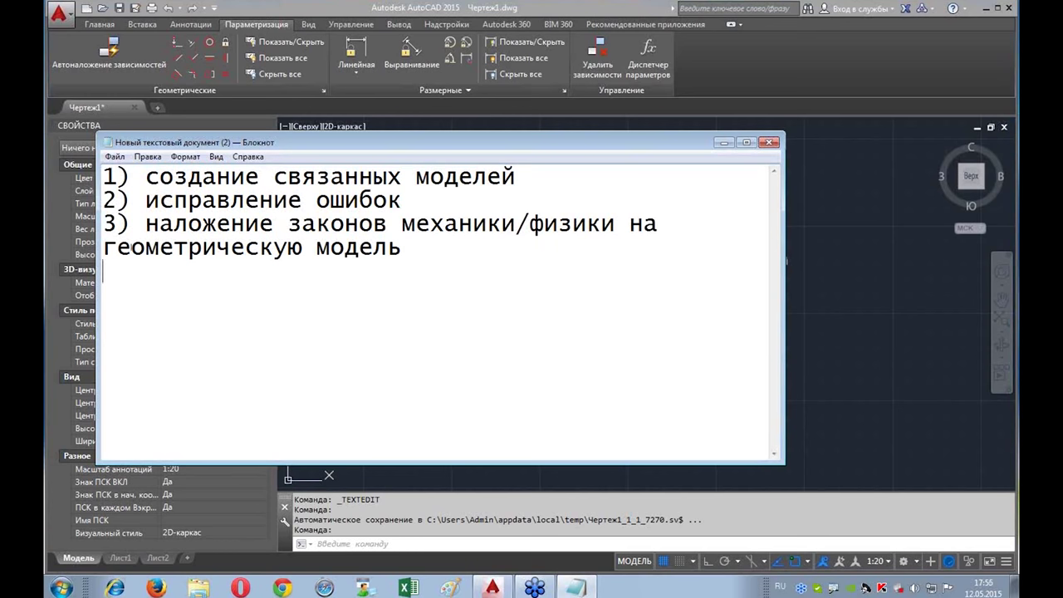
key(Return)
Step: Minimize Notepad and pan the drawing to the upper-left pulley sketch
click(730, 144)
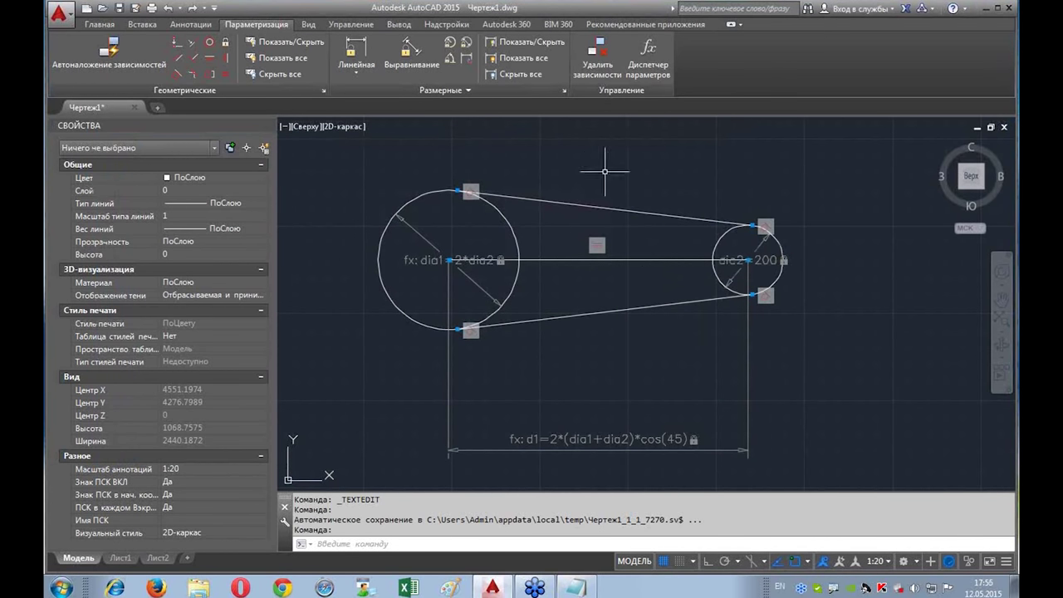
scroll(637, 159, down, 3)
scroll(729, 375, up, 2)
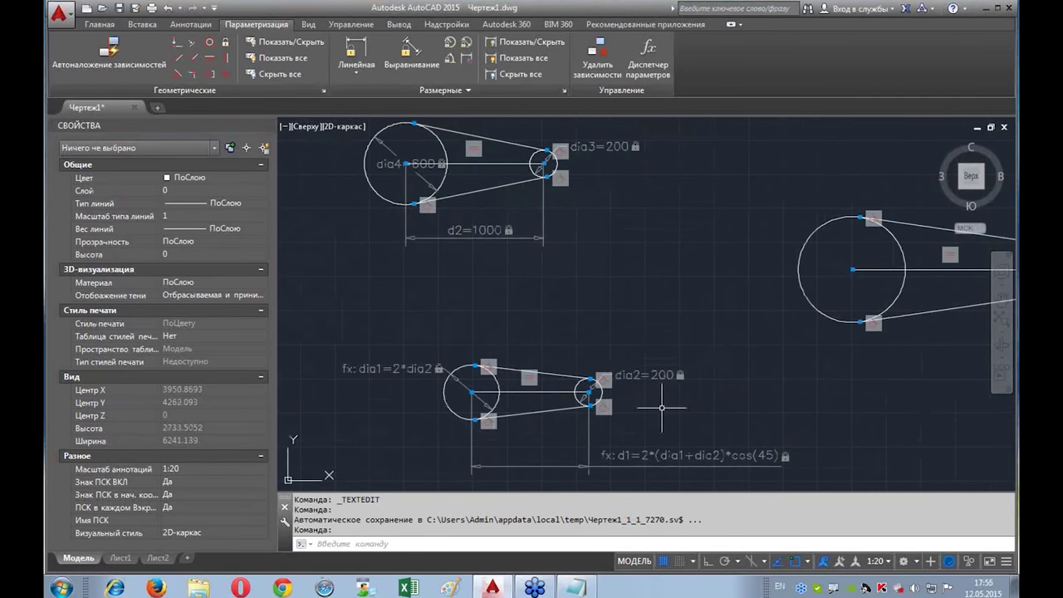
middle_drag(763, 308, 612, 302)
middle_drag(544, 301, 764, 419)
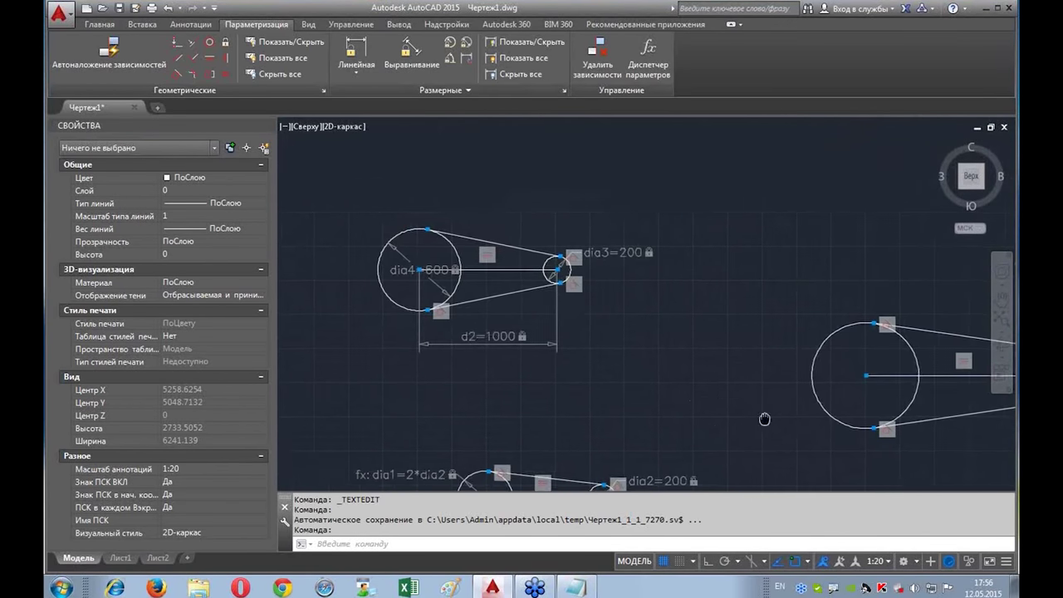
scroll(423, 325, up, 2)
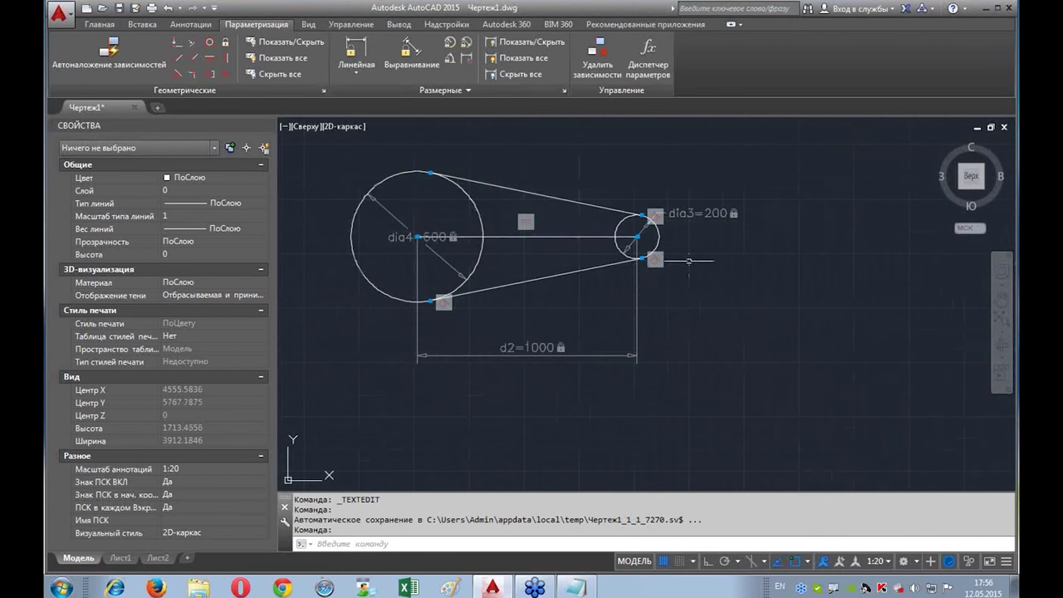
scroll(783, 321, down, 2)
scroll(526, 264, down, 1)
mouse_move(612, 256)
middle_down()
mouse_move(686, 269)
mouse_move(700, 303)
middle_up()
Step: Delete all 13 constraints from the pulley, test that a line moves freely, then restore Notepad
click(662, 152)
click(397, 298)
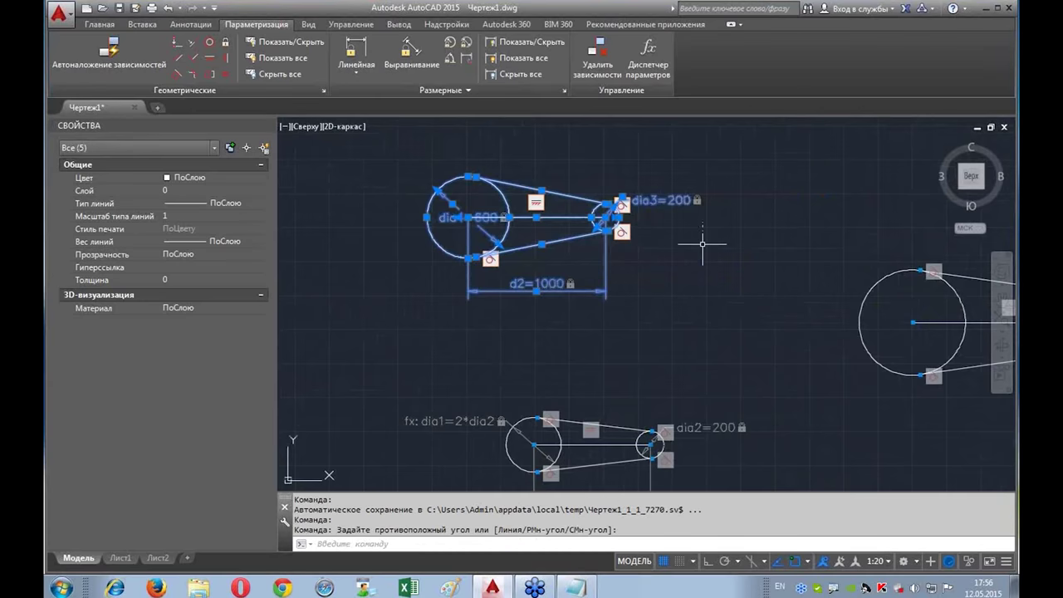
click(592, 70)
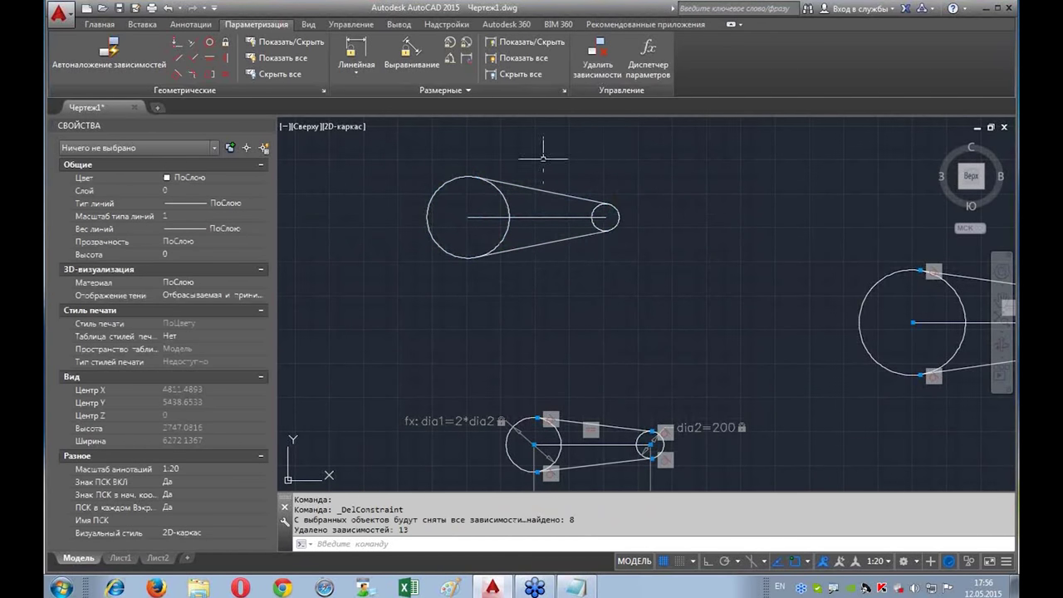
click(521, 188)
click(543, 190)
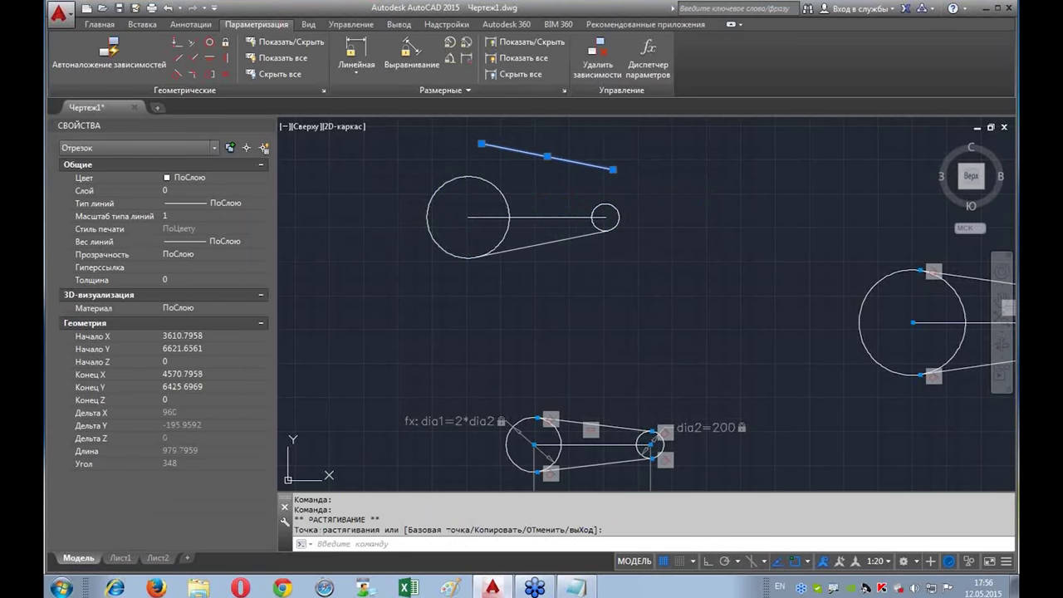
key(Escape)
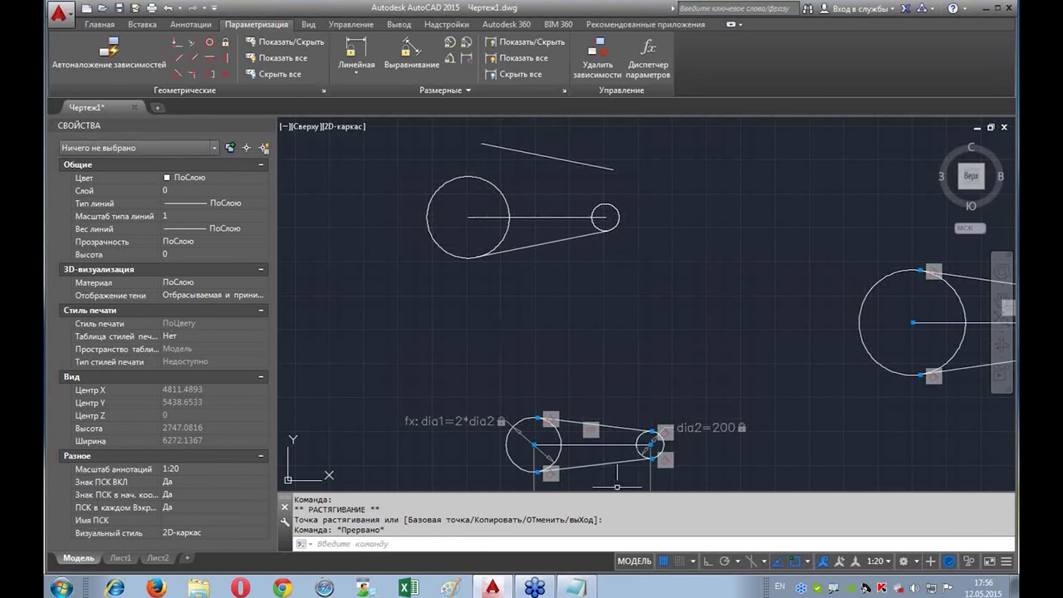
click(579, 590)
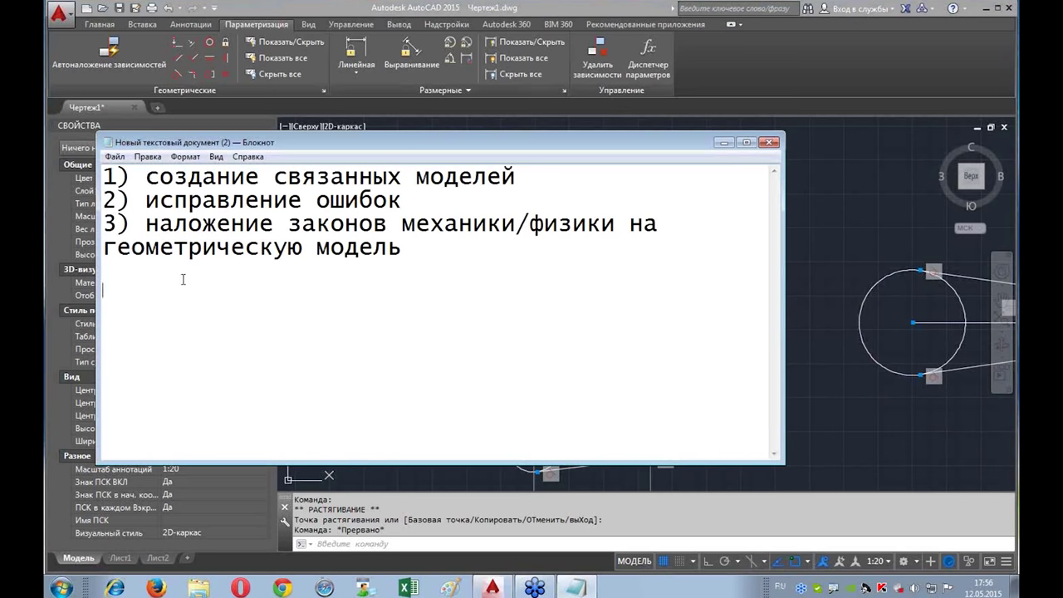
Step: Replace the notes with the heading 'Автоматическое наложение'
drag(101, 274, 87, 166)
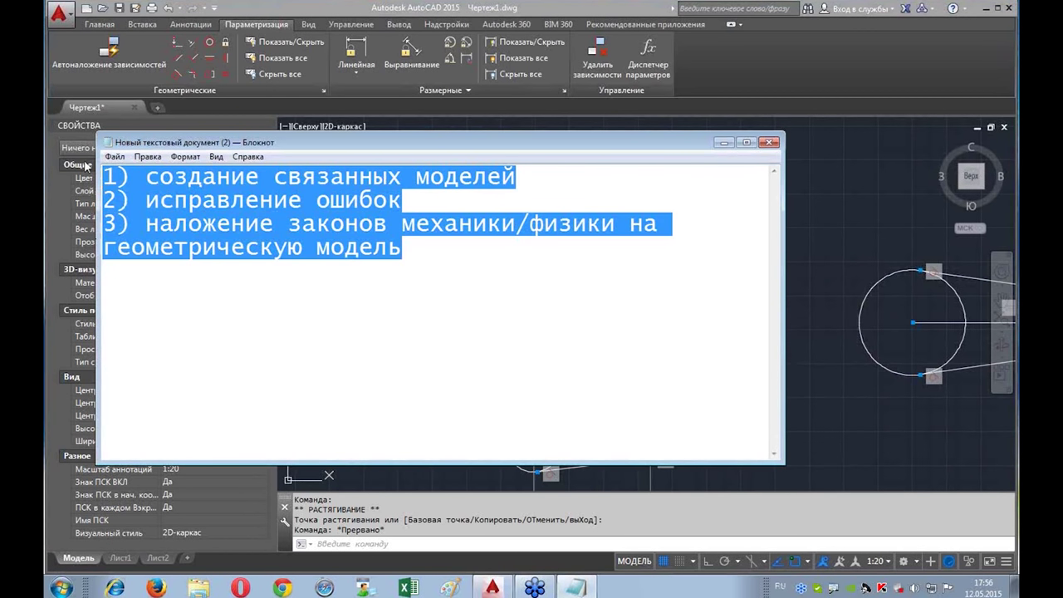
text(A)
text(вто)
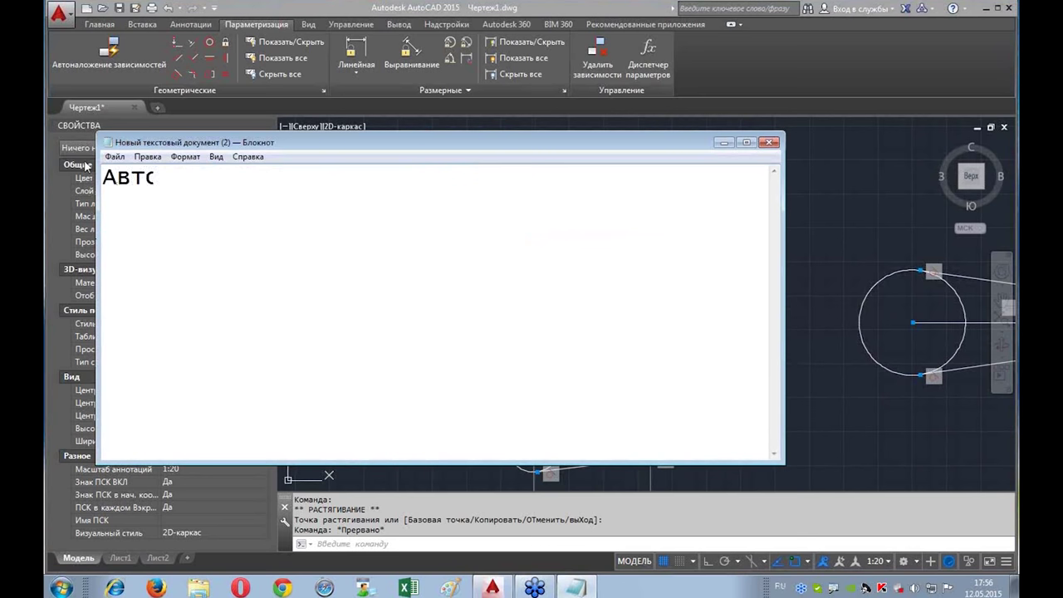
text(матиче)
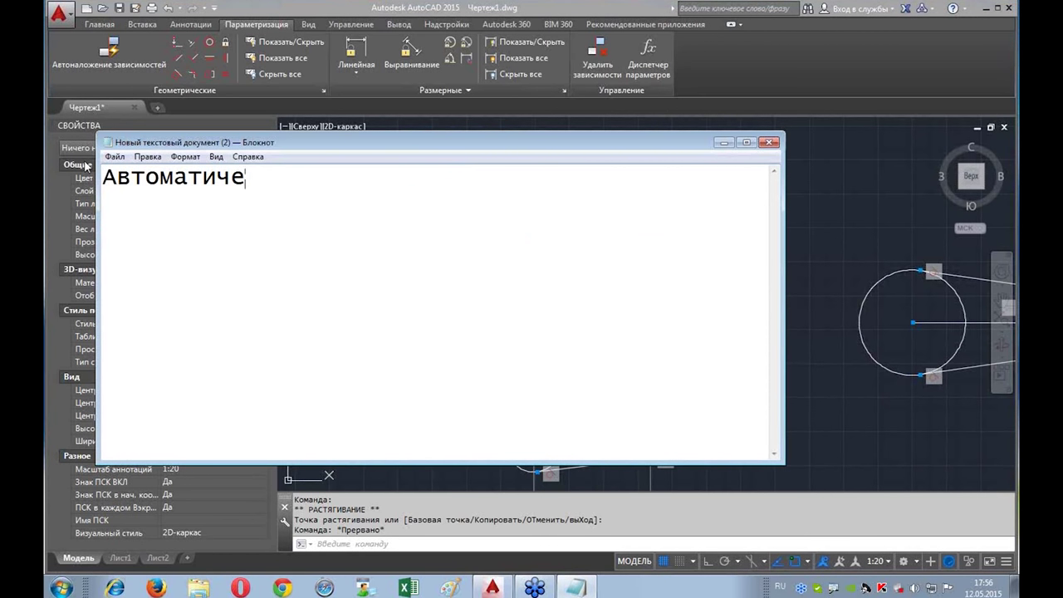
text(ск)
text(ое а)
key(BackSpace)
text(наложение)
key(Return)
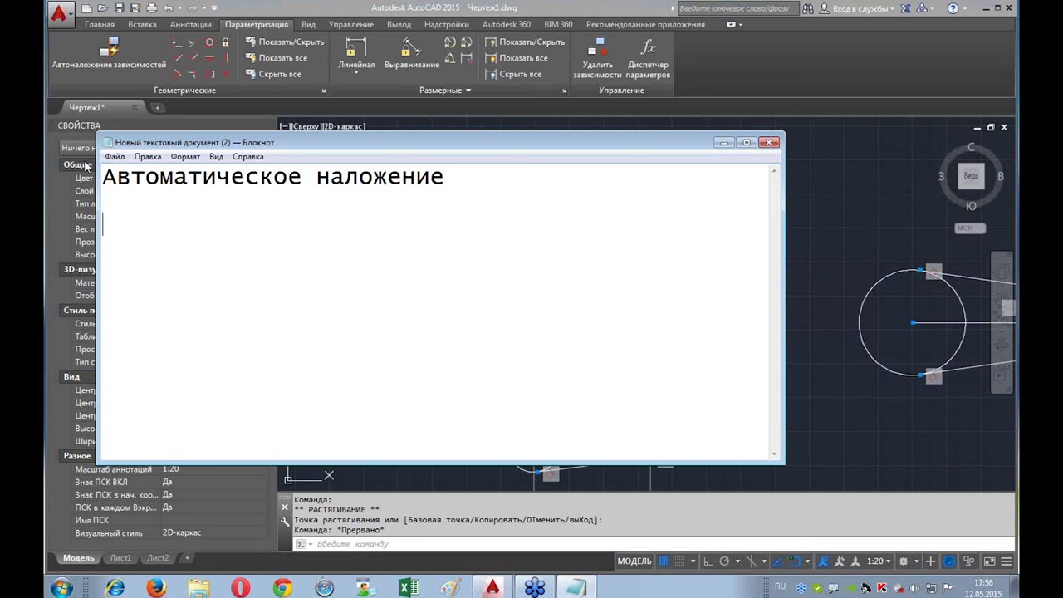
drag(453, 178, 210, 178)
click(122, 191)
drag(107, 206, 100, 178)
click(106, 208)
Step: Add the points 'не случайно' and '- случайно' under the heading
text(-)
key(BackSpace)
key(Down)
text(не )
text(случайно)
key(Return)
text(- случайно)
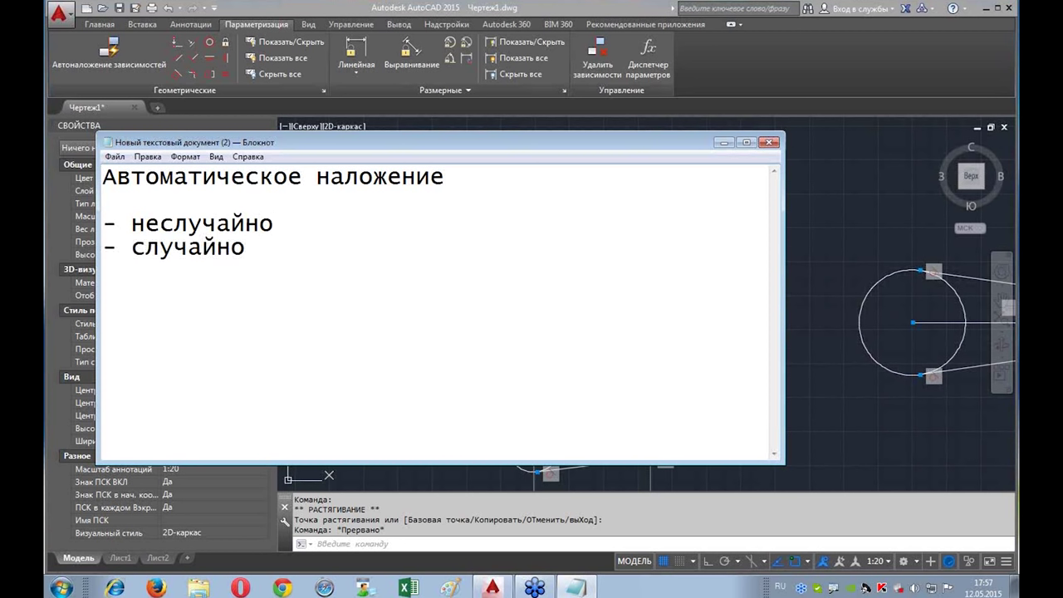
key(Return)
key(Return)
Step: Highlight the '- случайно' line while explaining it, then minimize Notepad
drag(268, 251, 101, 254)
click(142, 360)
key(shift+Up)
key(shift+Up)
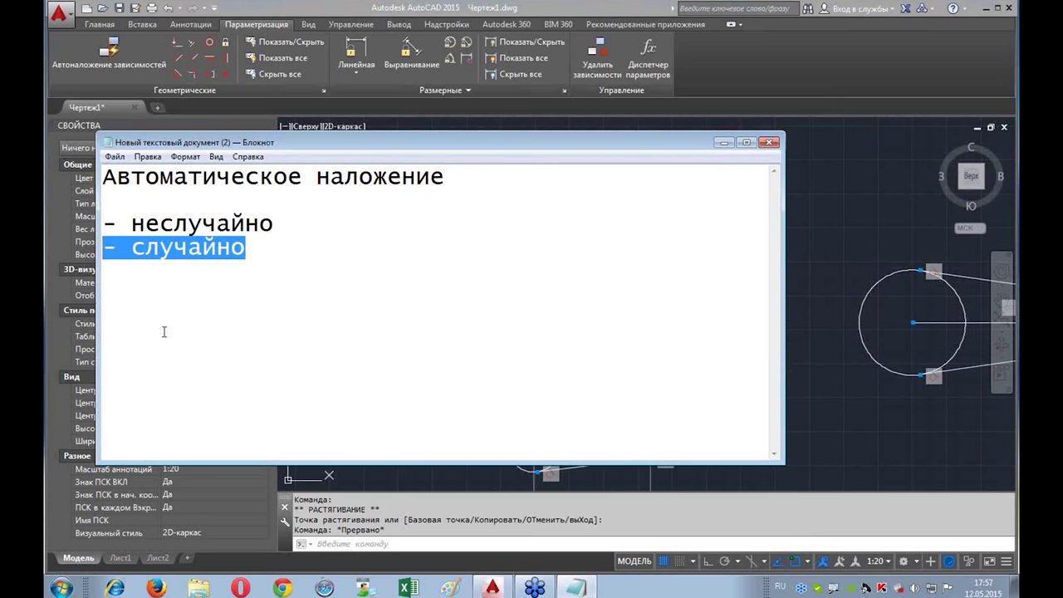
click(200, 332)
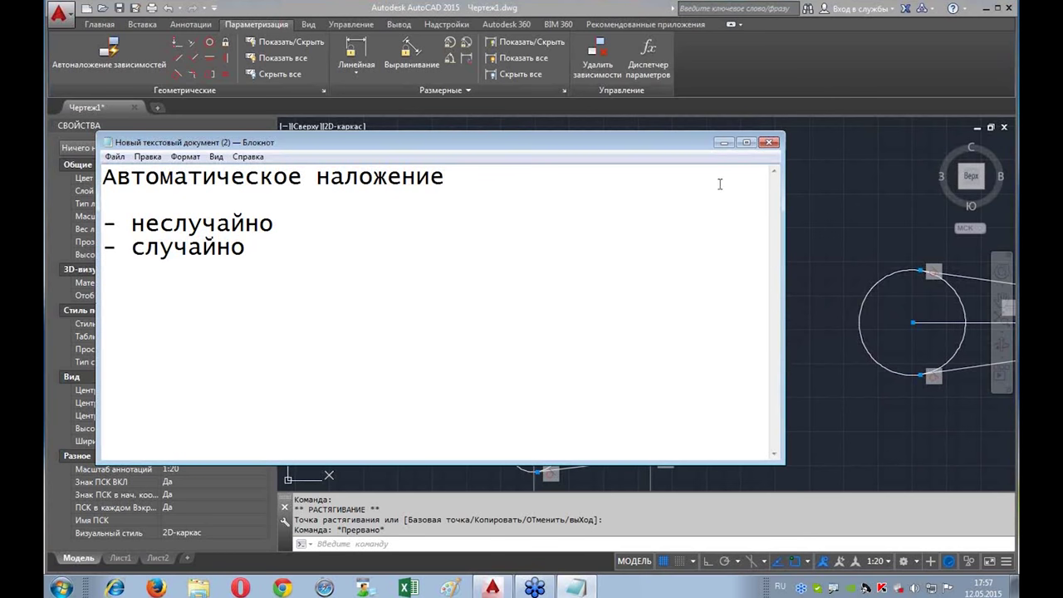
click(721, 144)
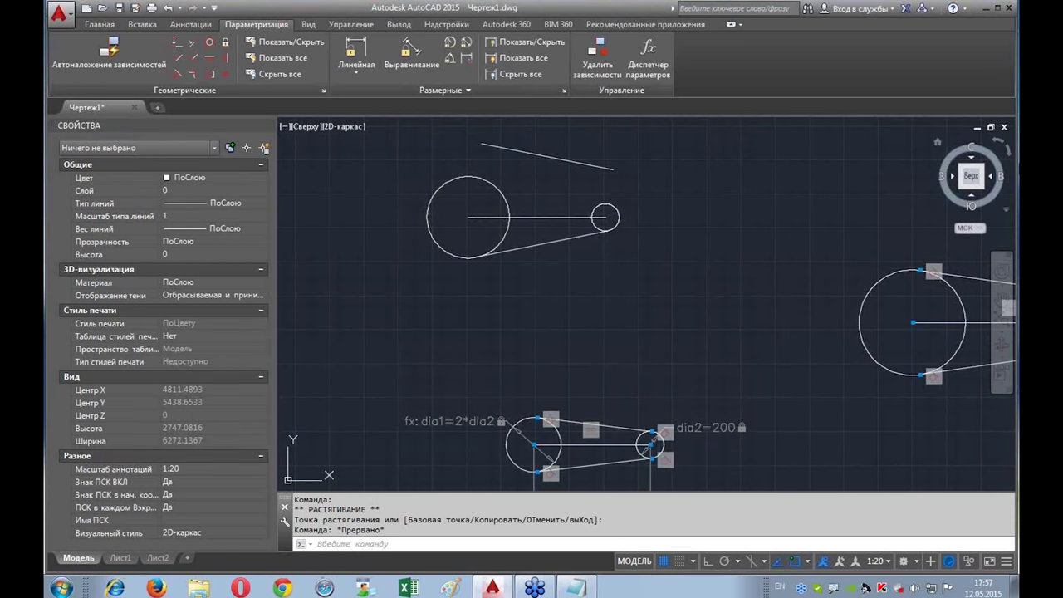
Step: Shift the drawing view and open the status-bar Customization list of drawing aids
mouse_move(614, 523)
mouse_down()
mouse_move(605, 568)
mouse_move(1000, 568)
mouse_move(947, 530)
mouse_move(683, 529)
mouse_move(609, 544)
mouse_up()
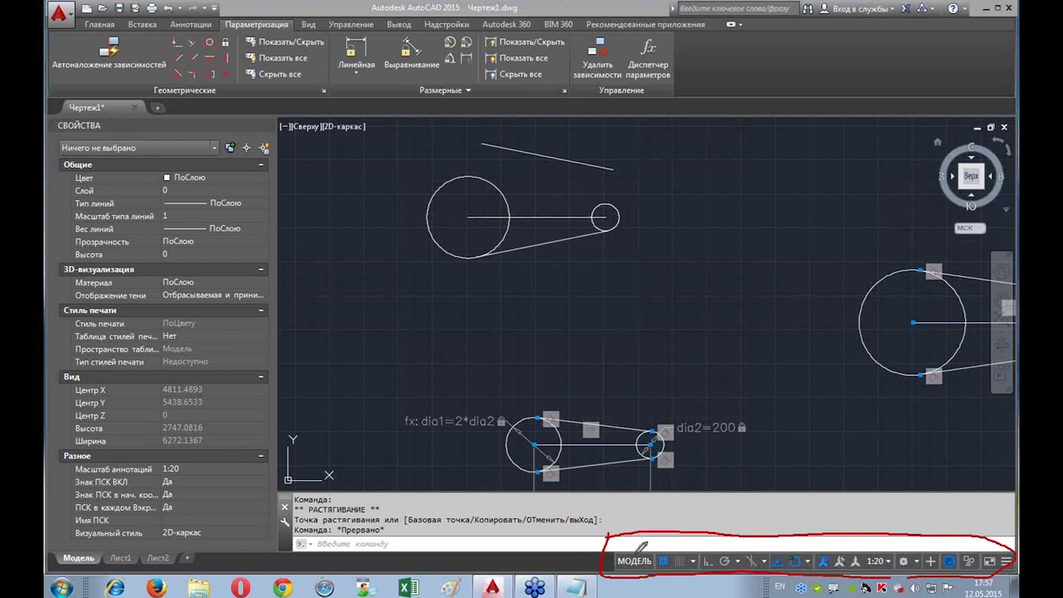
drag(711, 462, 712, 544)
drag(729, 457, 724, 542)
mouse_move(798, 466)
mouse_down()
mouse_move(799, 563)
mouse_move(821, 532)
mouse_up()
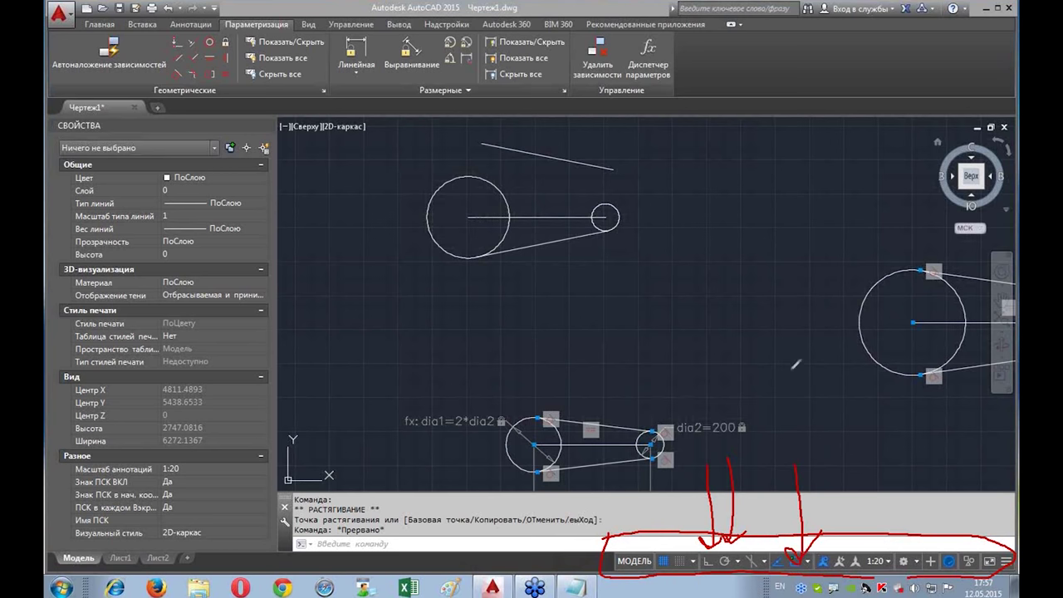
middle_drag(781, 454, 761, 392)
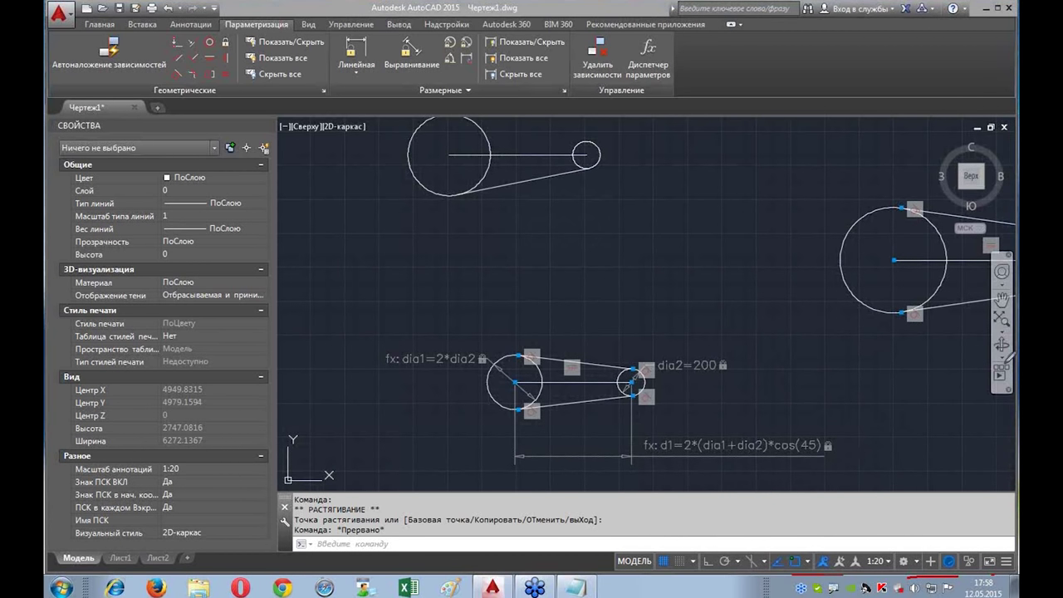
drag(1001, 538, 995, 532)
mouse_move(930, 420)
mouse_down()
mouse_move(988, 535)
mouse_move(995, 522)
mouse_up()
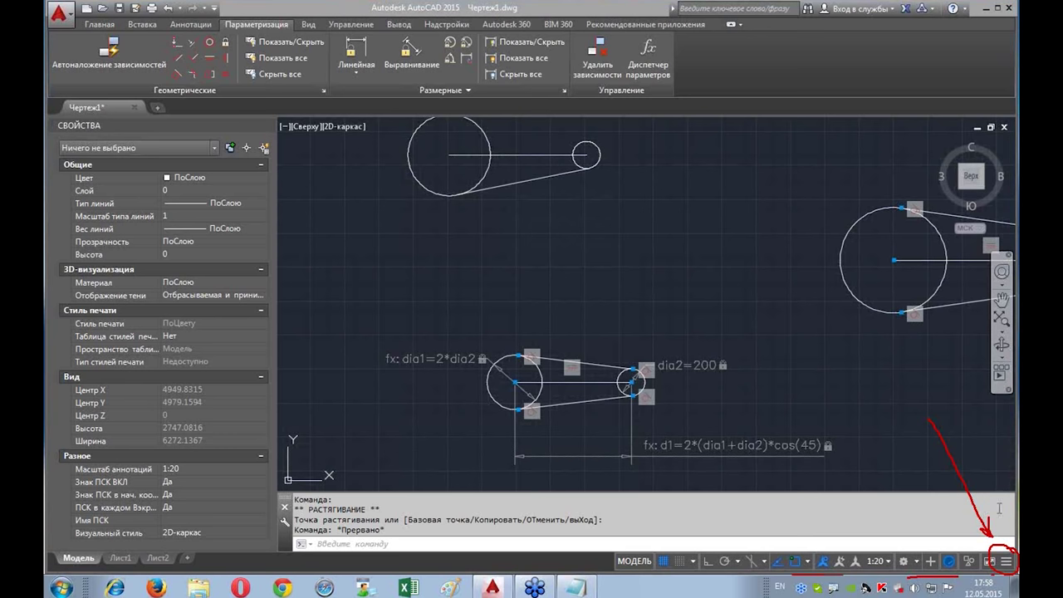
click(1006, 562)
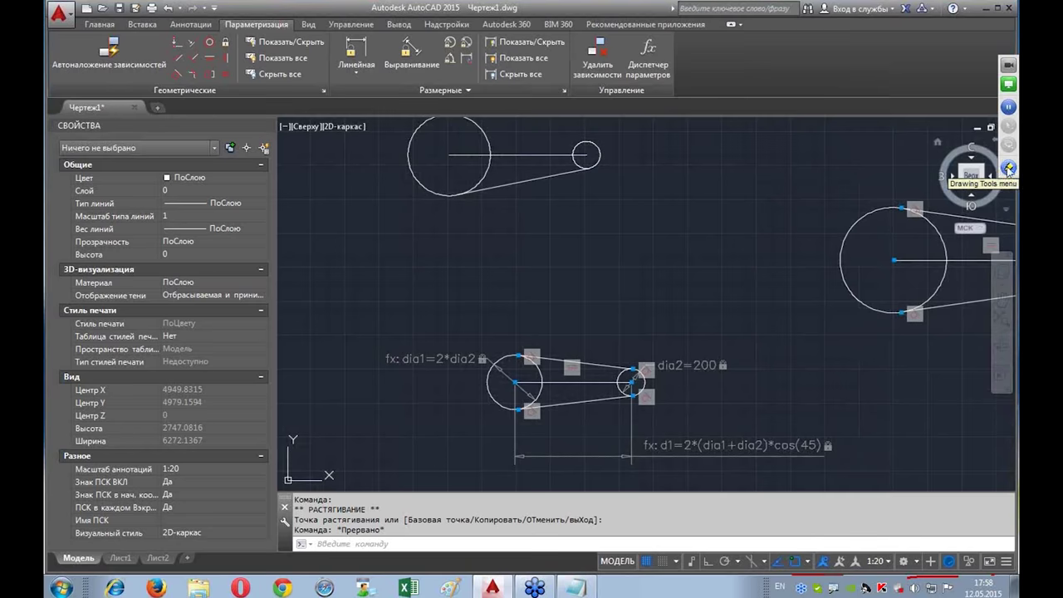
Step: Check Inferred Constraints in the customization list to add its status-bar button
click(1008, 162)
click(917, 211)
mouse_move(708, 552)
mouse_down()
mouse_move(684, 558)
mouse_move(704, 550)
mouse_up()
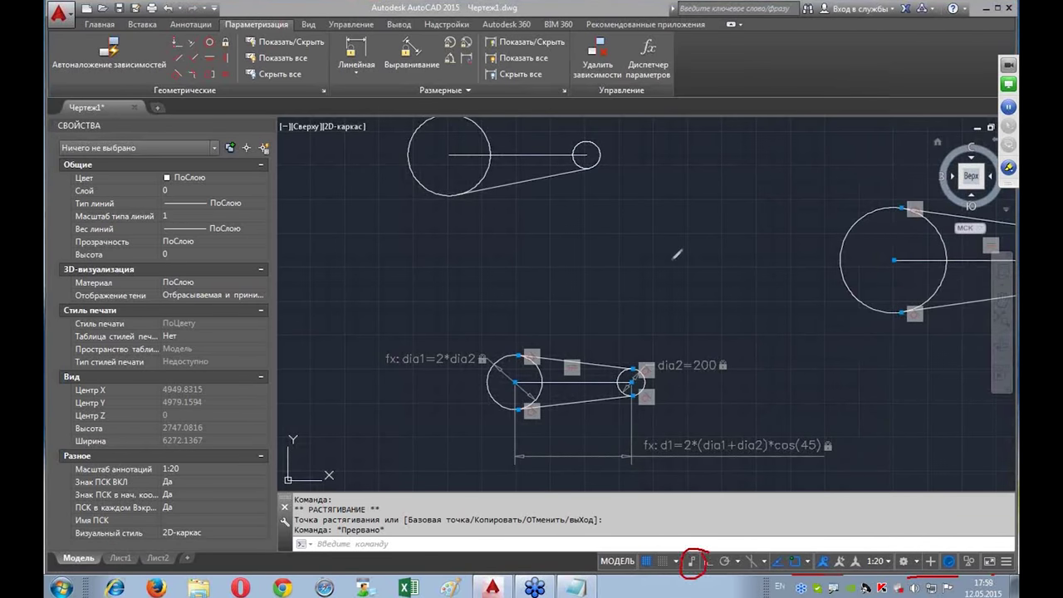
mouse_move(669, 263)
mouse_down()
mouse_move(684, 262)
mouse_move(677, 272)
mouse_move(689, 263)
mouse_move(675, 264)
mouse_up()
drag(686, 265, 682, 254)
drag(698, 212, 702, 223)
mouse_move(678, 286)
mouse_down()
mouse_move(686, 529)
mouse_move(692, 522)
mouse_up()
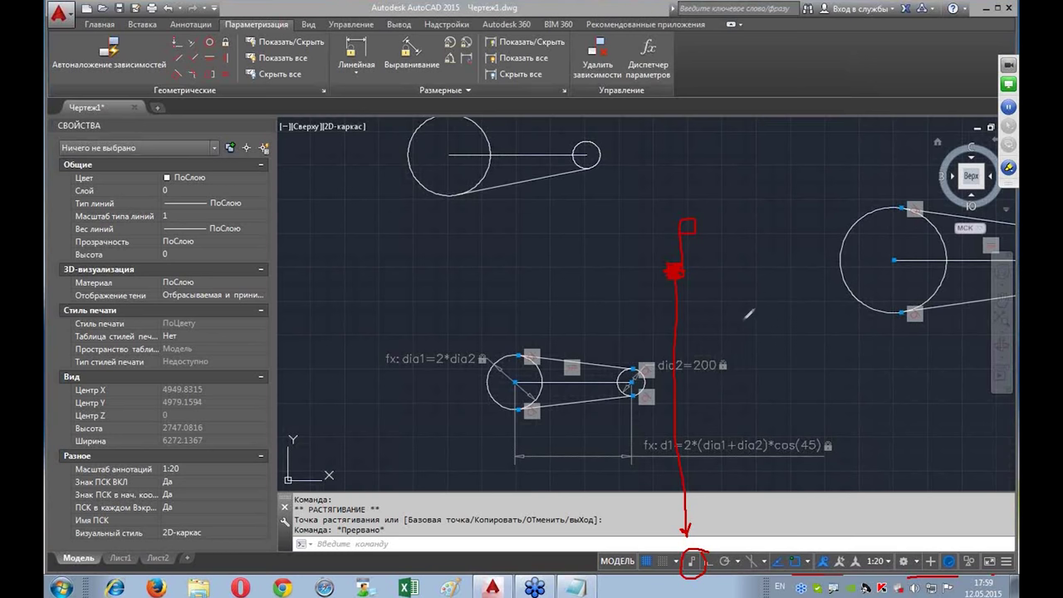
middle_drag(727, 333, 707, 332)
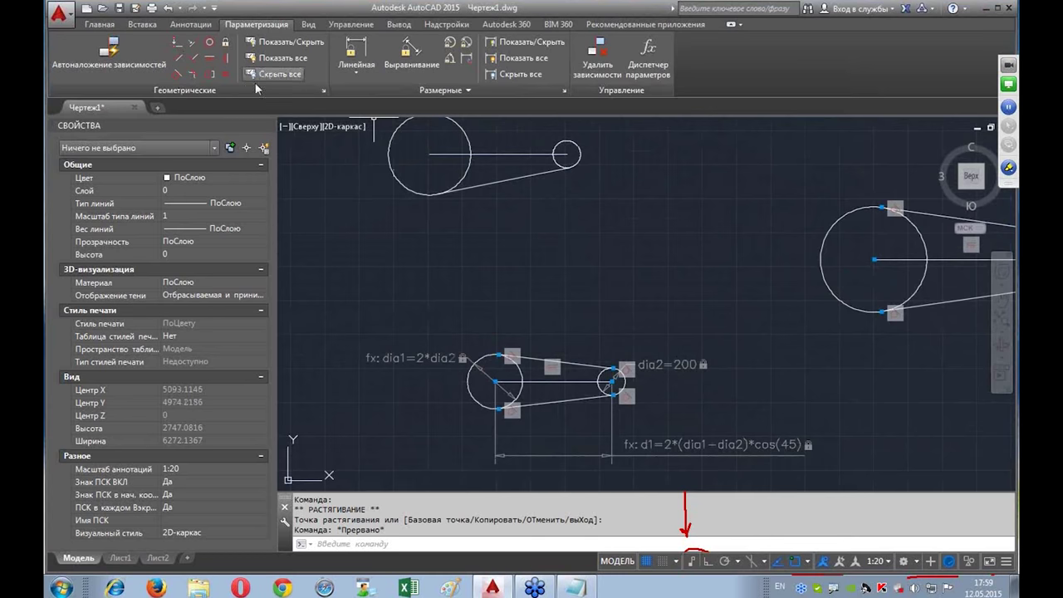
Step: Switch Inferred Constraints on from its status-bar button
click(209, 74)
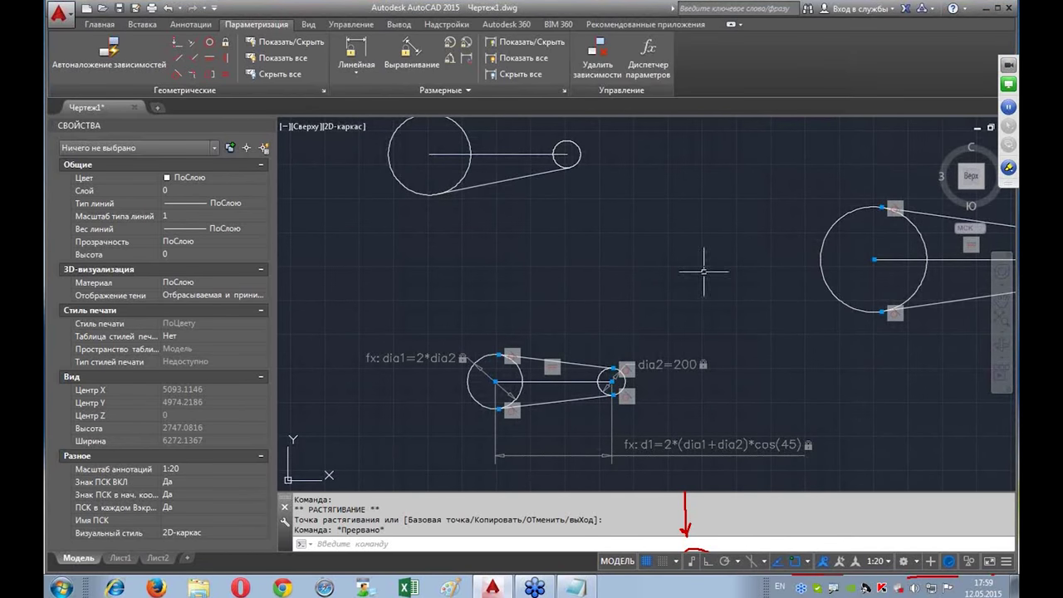
click(693, 563)
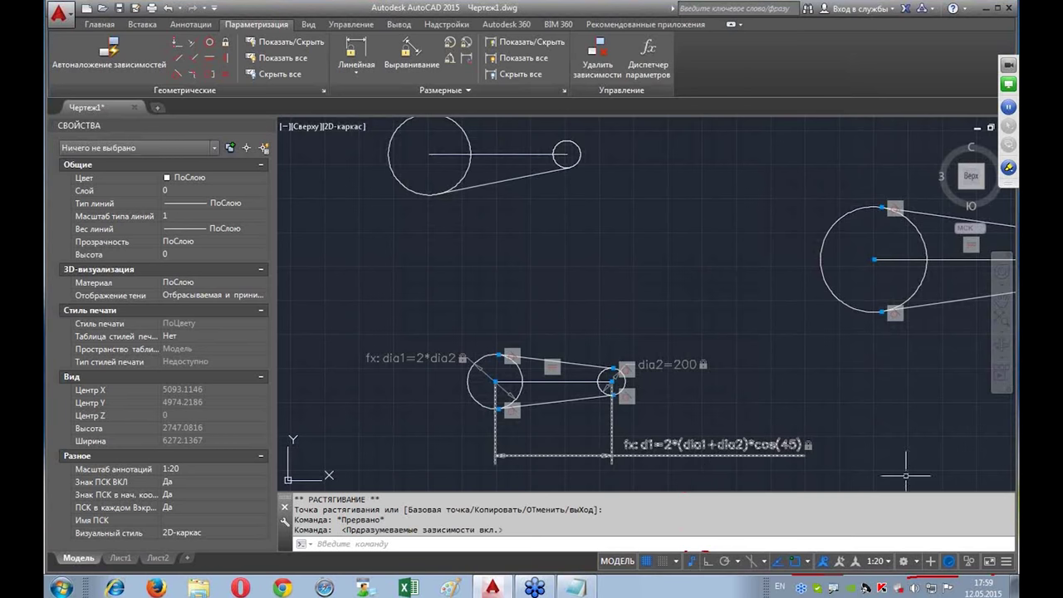
click(1007, 561)
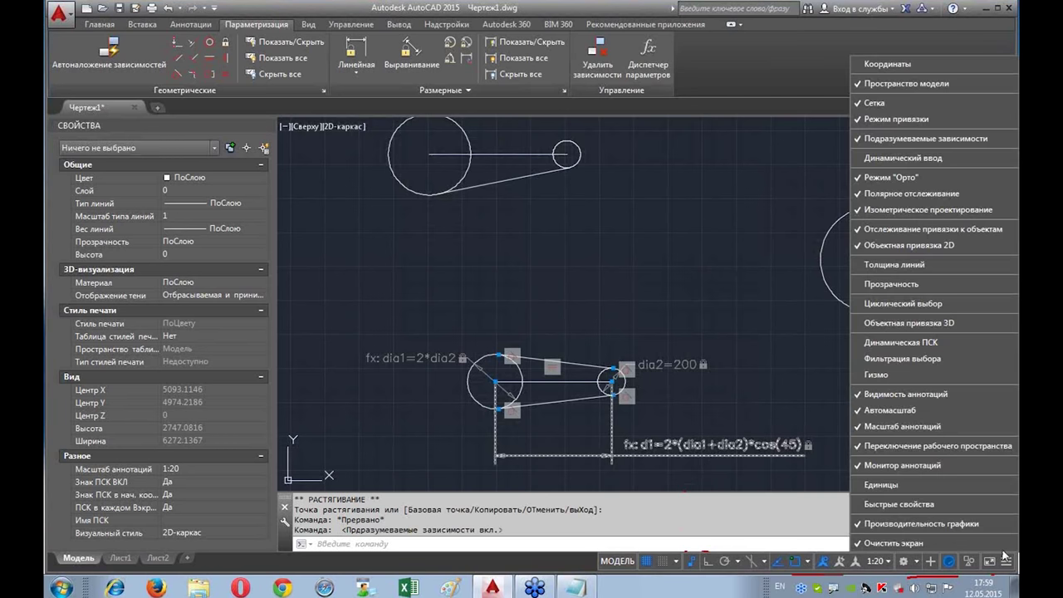
Step: Uncheck Inferred Constraints in the aids list and zoom out to empty space
click(888, 139)
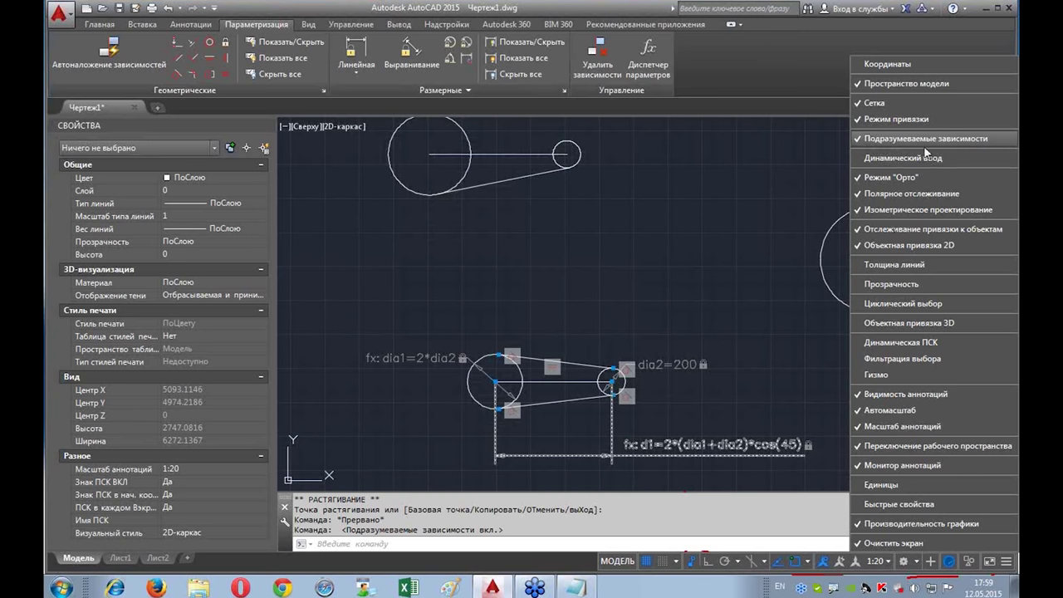
click(698, 187)
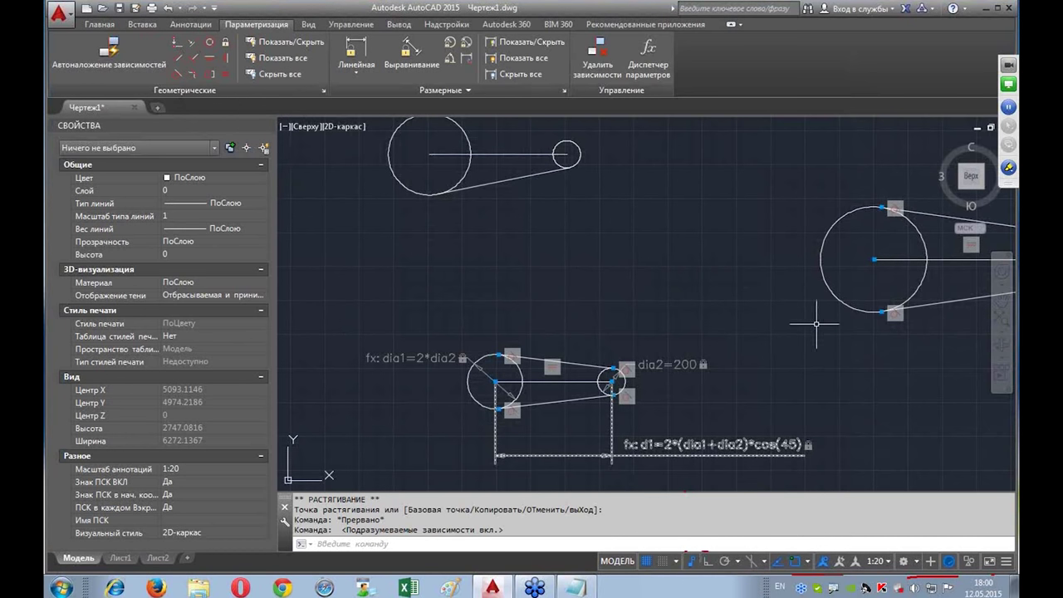
scroll(636, 268, down, 2)
middle_drag(695, 282, 693, 305)
scroll(617, 249, up, 4)
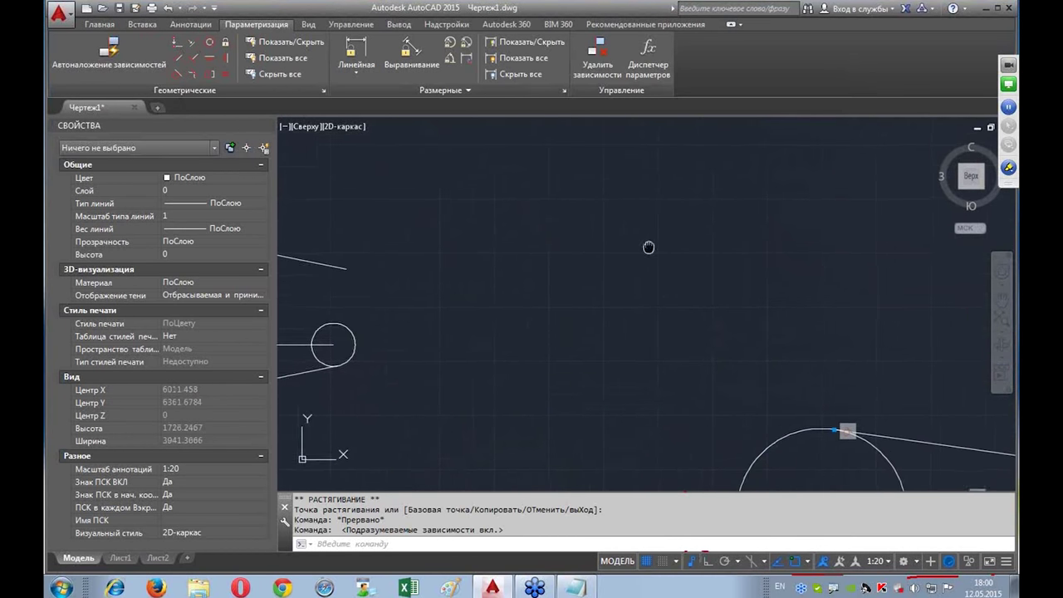
Step: Draw a rectangle from the Home tab by picking two opposite corners
click(98, 25)
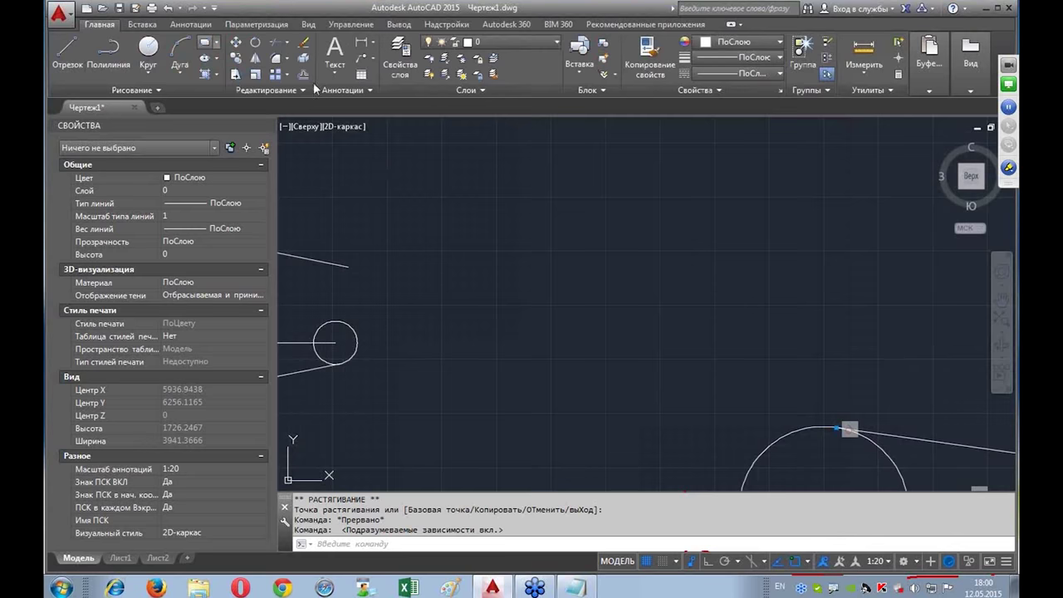
click(204, 42)
click(529, 358)
click(667, 242)
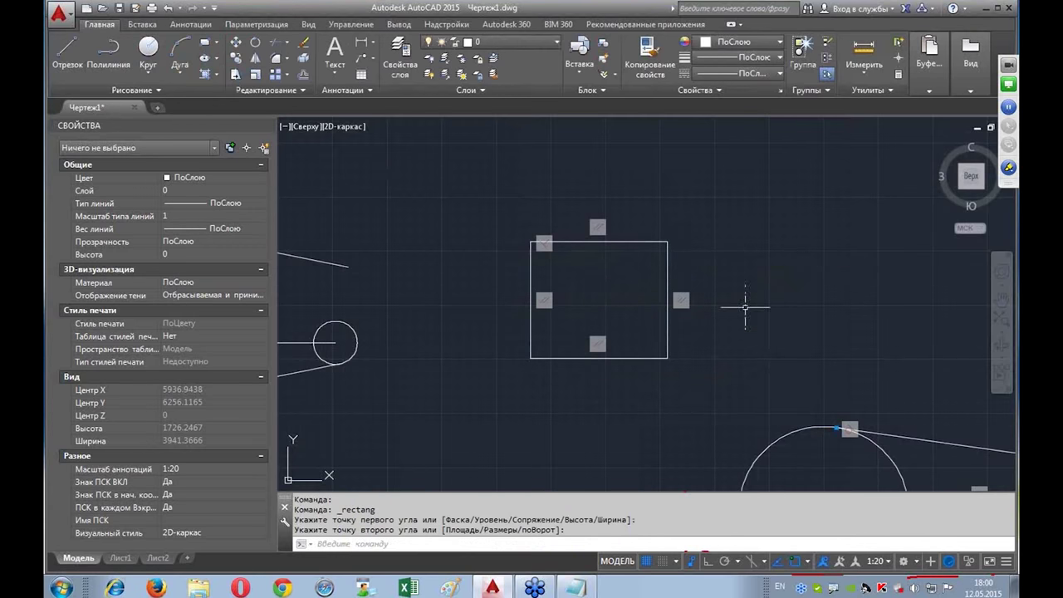
Step: Draw a smaller rectangle inside the upper-right part of the first rectangle
middle_drag(620, 382, 564, 377)
scroll(464, 227, up, 2)
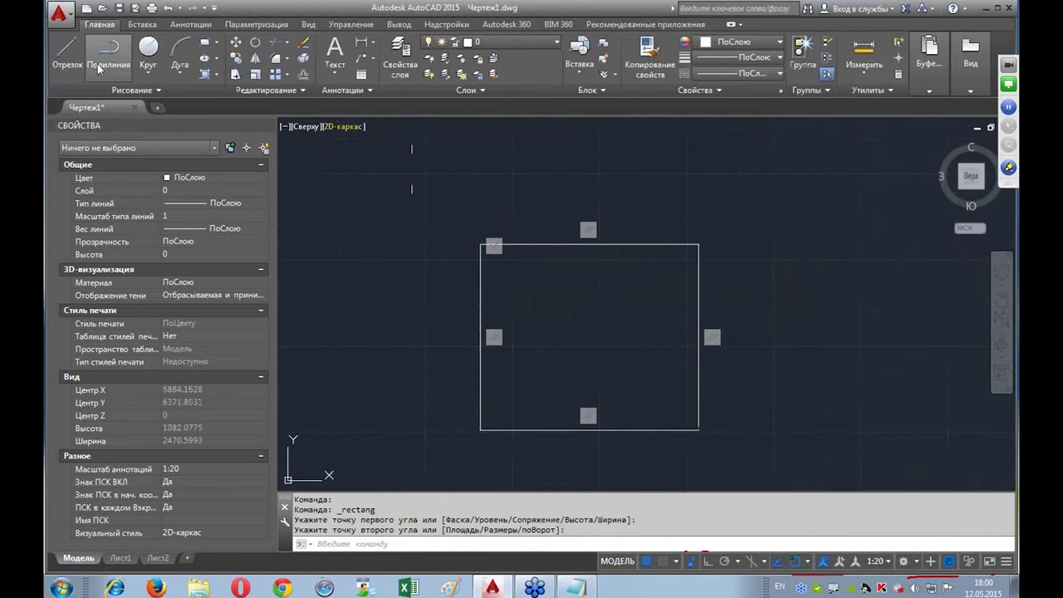
click(204, 42)
click(699, 244)
click(616, 305)
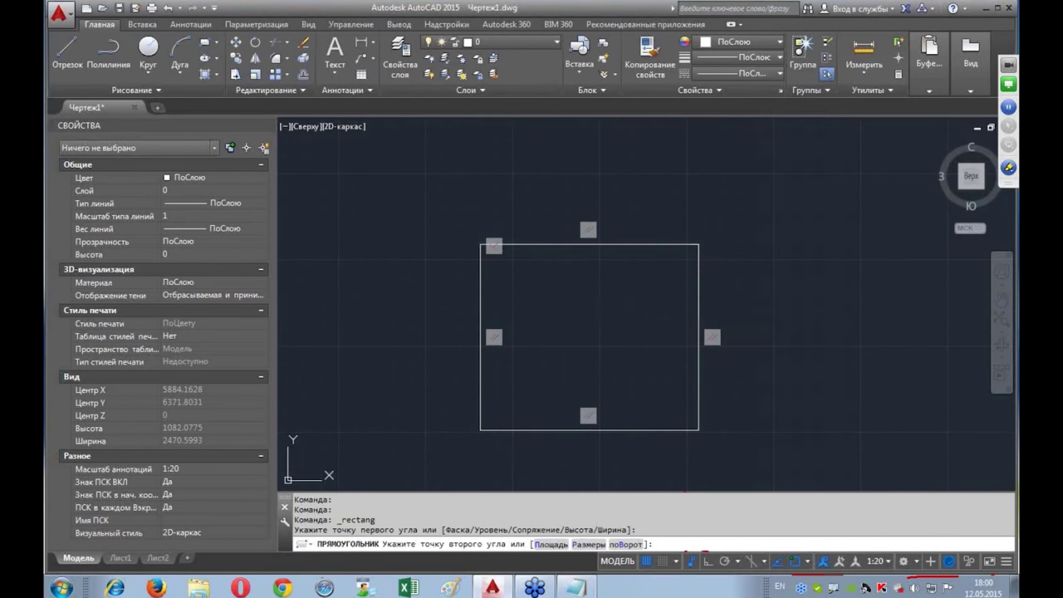
Step: Start MOVE on the small rectangle and pick its base point
click(636, 304)
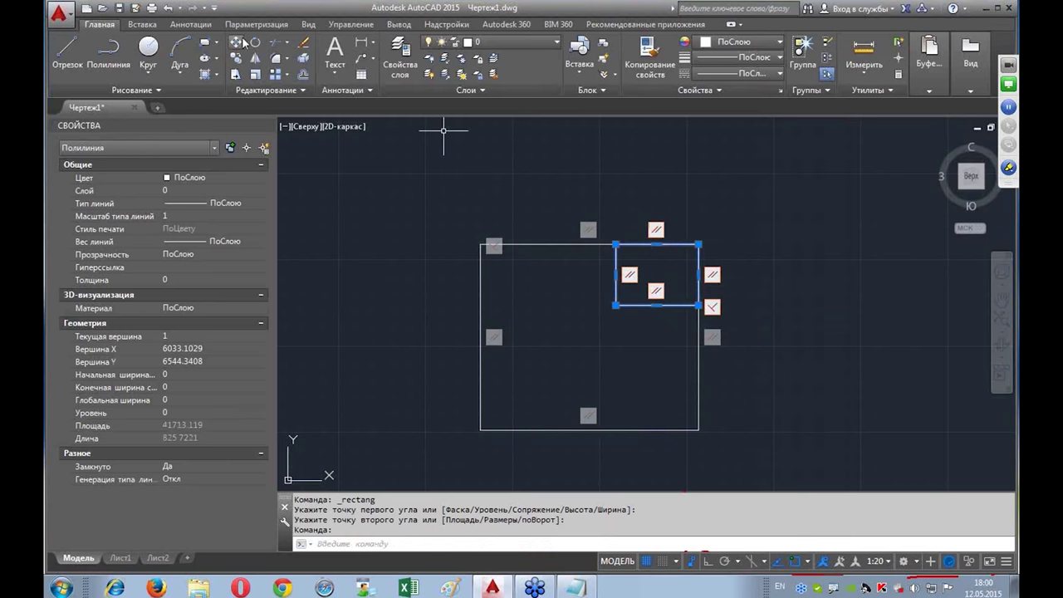
key(Escape)
key(m)
key(Return)
click(658, 271)
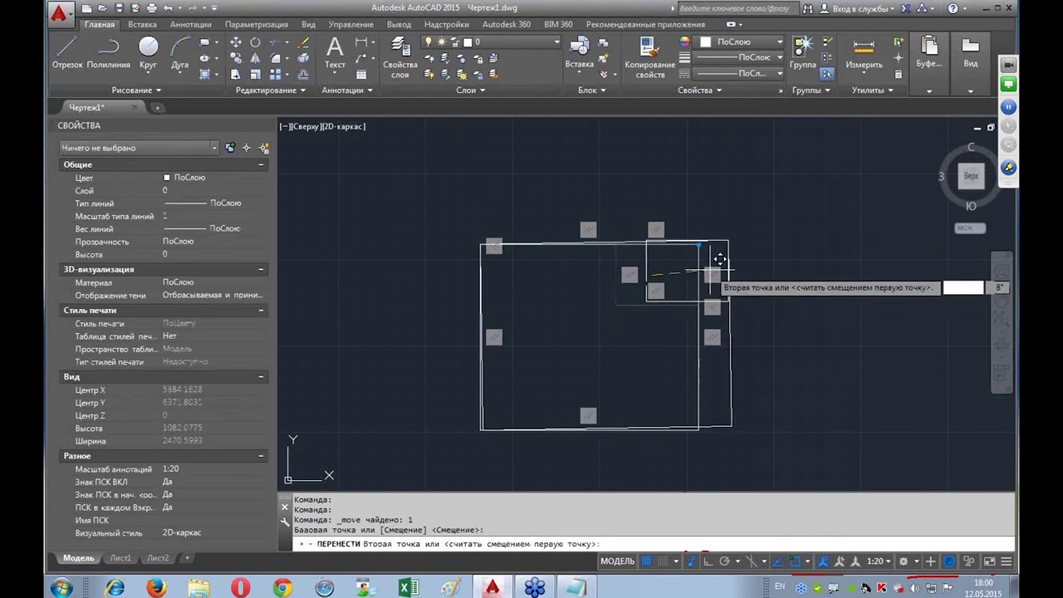
Step: Drop the small rectangle on the big rectangle's top-right corner, tilting the big one
click(868, 150)
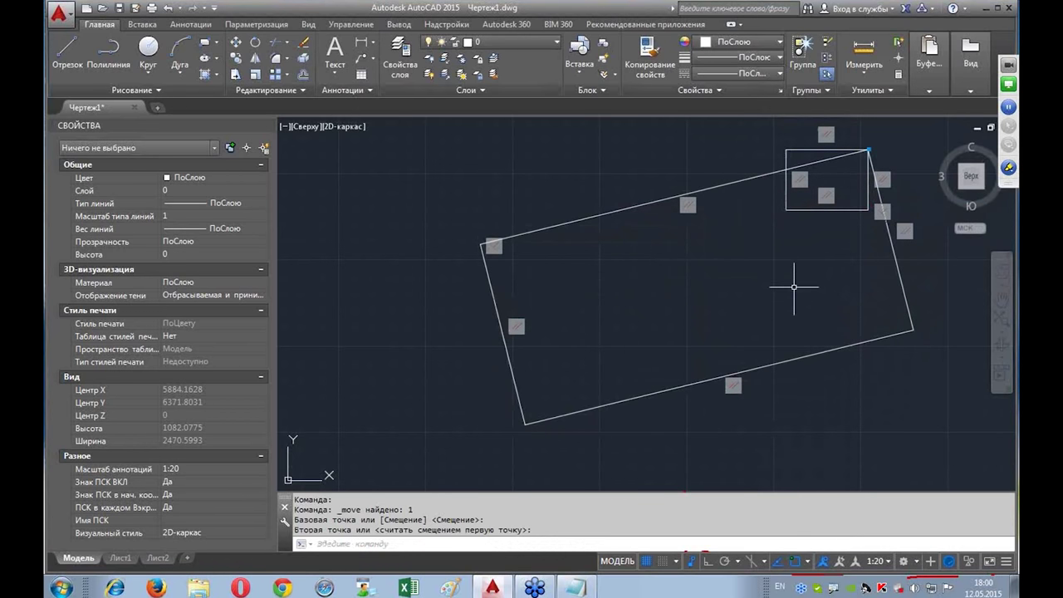
mouse_move(825, 196)
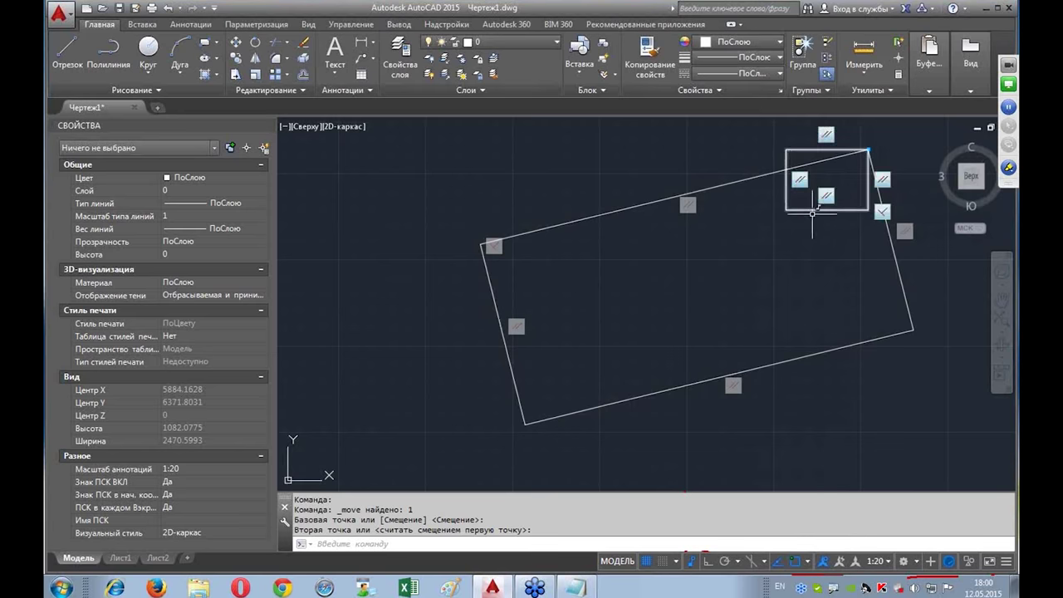
click(1011, 166)
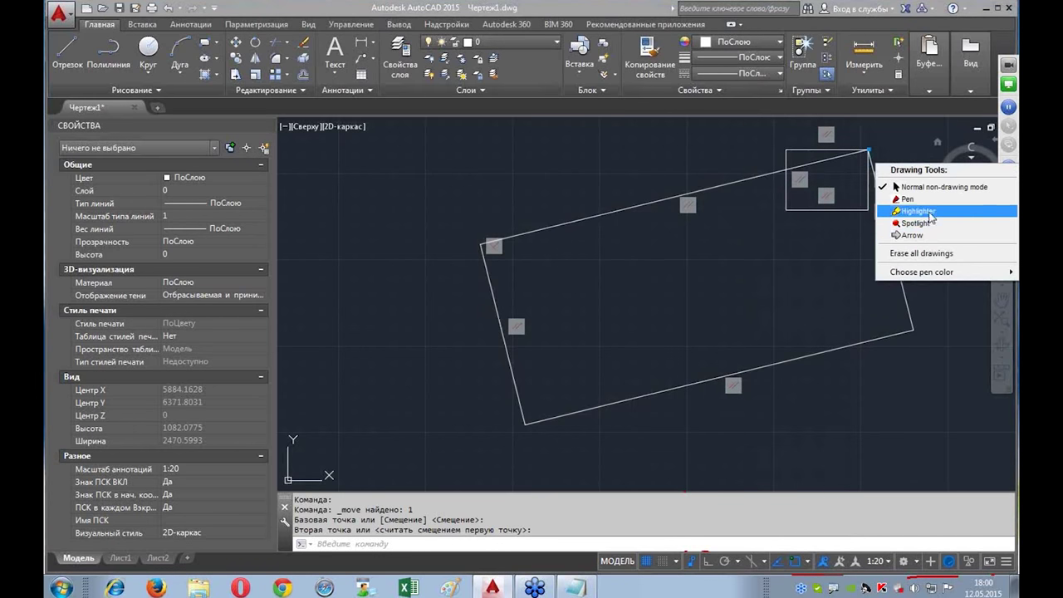
Step: Toggle Inferred Constraints on the status bar and dismiss the drive-scan prompt
click(914, 214)
drag(698, 548, 689, 550)
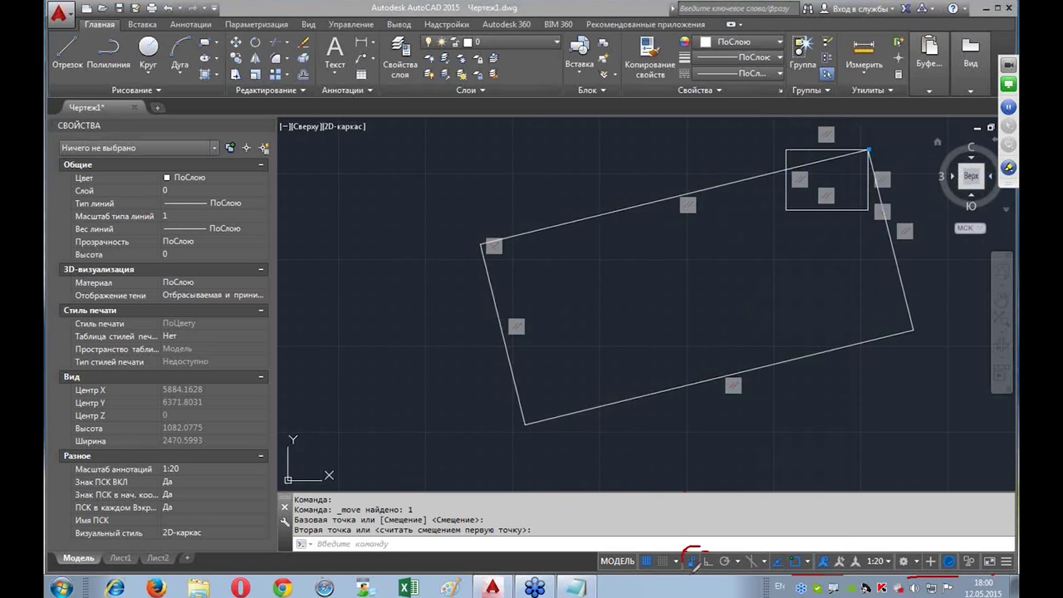
mouse_move(657, 332)
mouse_down()
mouse_move(688, 532)
mouse_move(700, 516)
mouse_up()
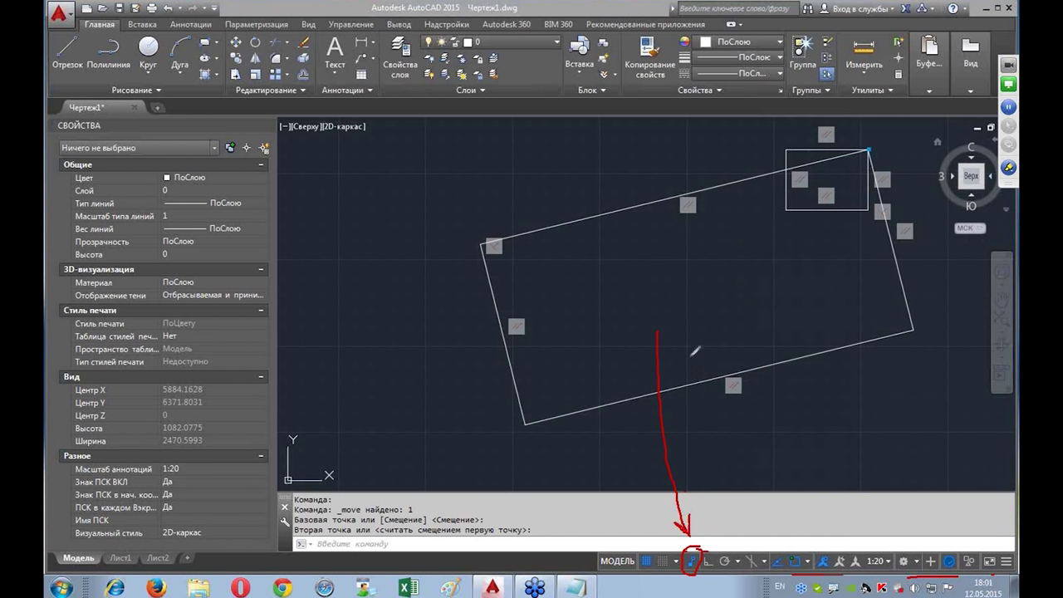
drag(870, 142, 861, 144)
click(689, 562)
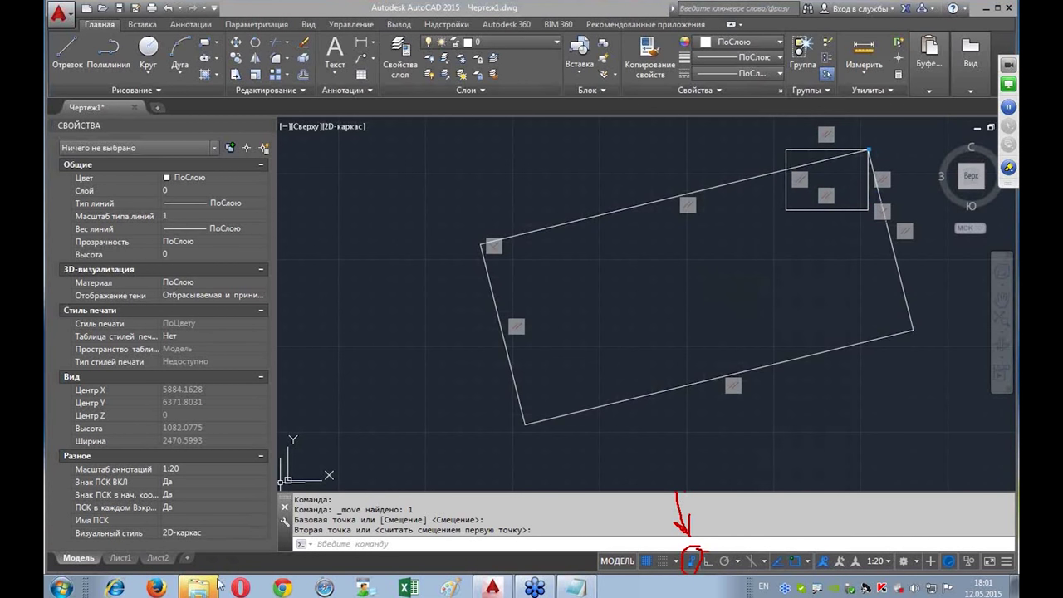
click(495, 329)
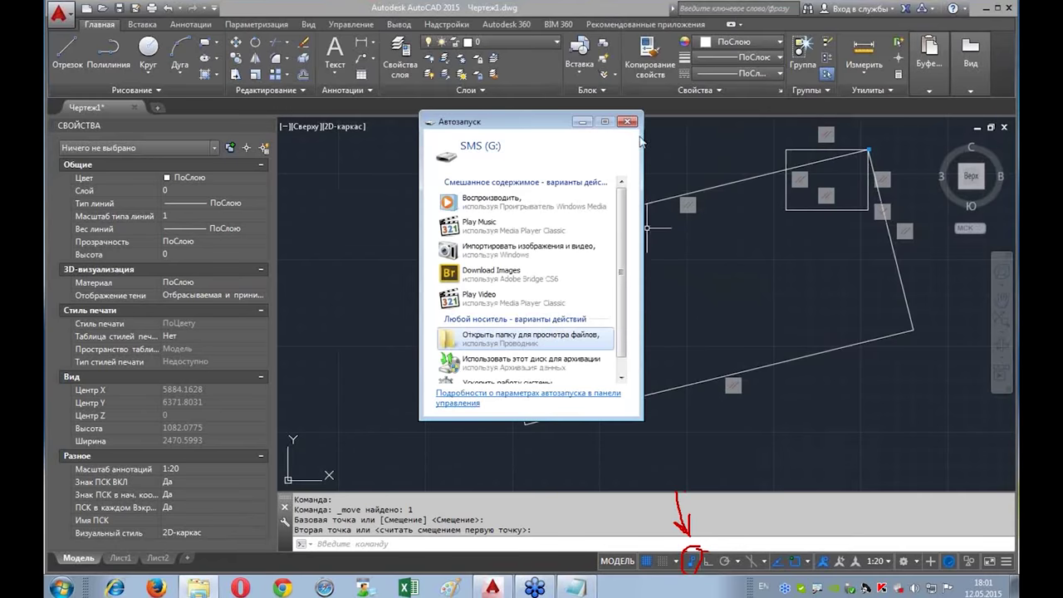
Step: Dismiss the AutoPlay prompt for the SMS (G:) drive and pan back to the rectangles and pulley sketches
click(584, 122)
scroll(689, 310, down, 1)
scroll(665, 332, down, 1)
scroll(635, 365, down, 2)
middle_drag(635, 365, 646, 263)
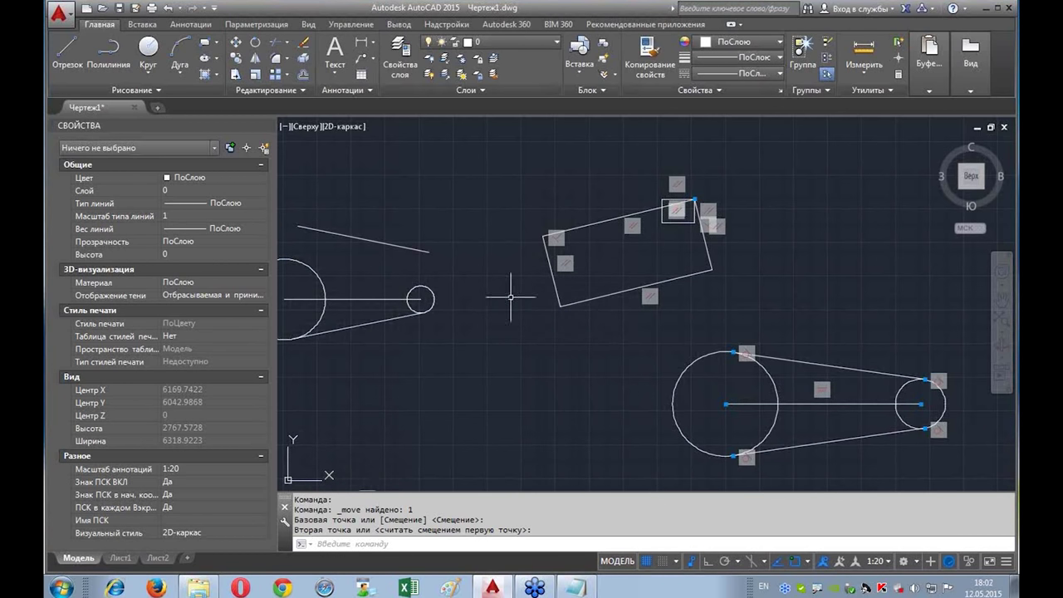
Step: Turn off object snap (F3) and open the Tool Palettes, docked at the right side
scroll(617, 243, up, 2)
scroll(617, 243, up, 2)
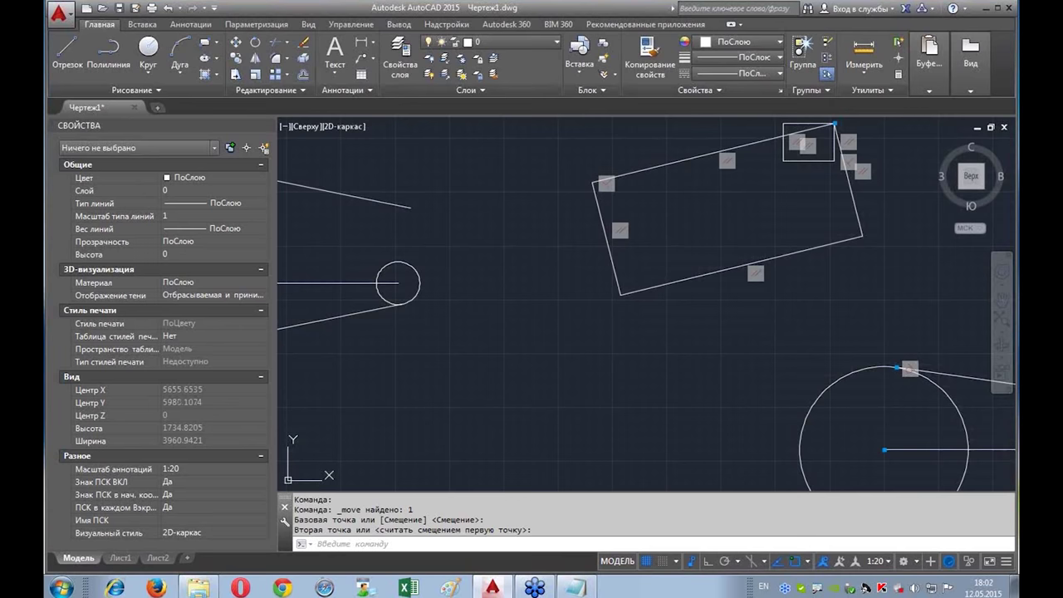
key(F3)
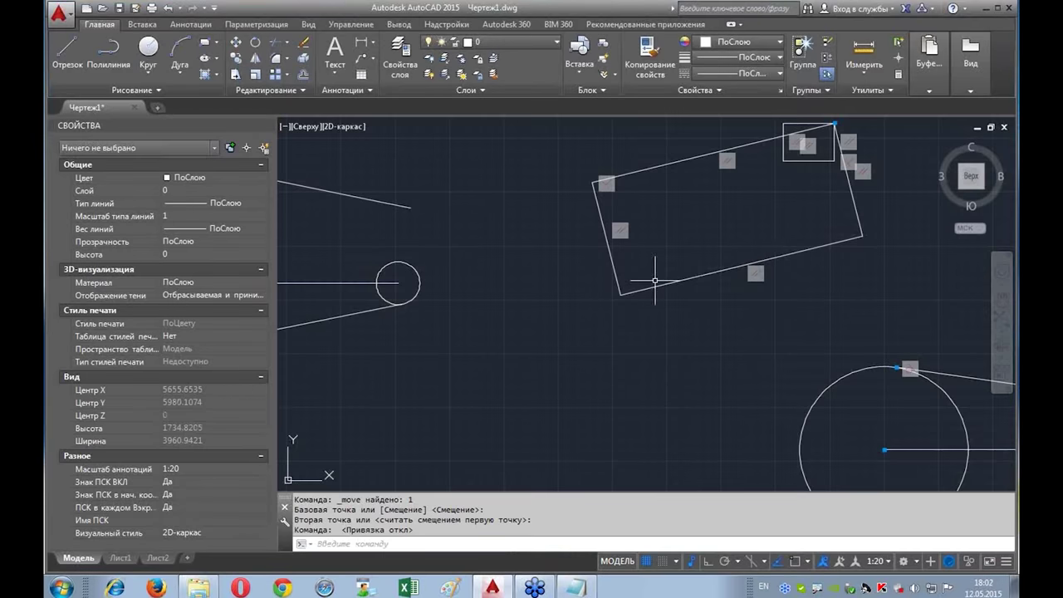
click(311, 26)
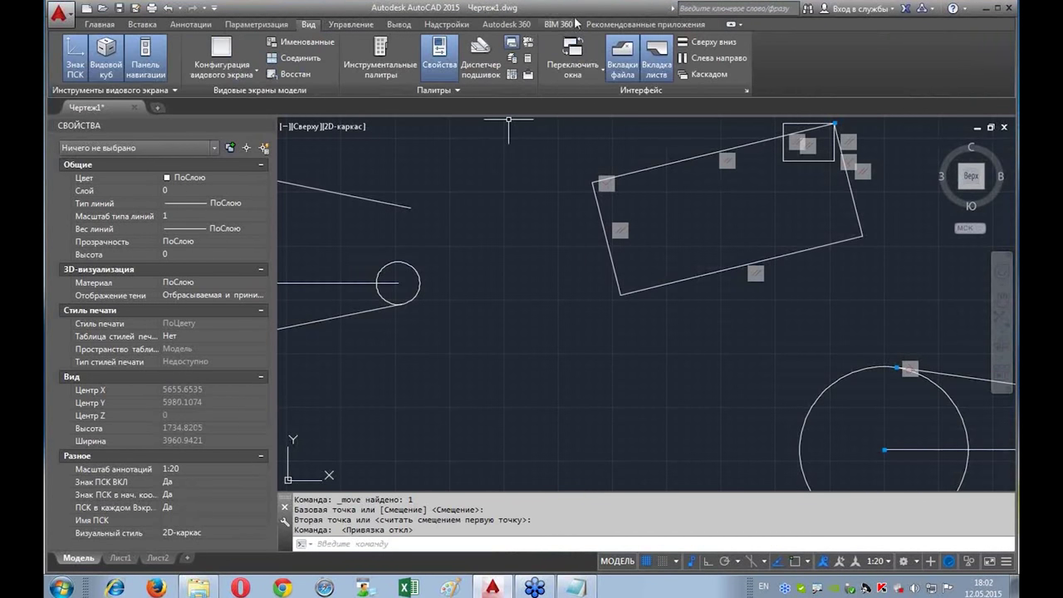
click(381, 60)
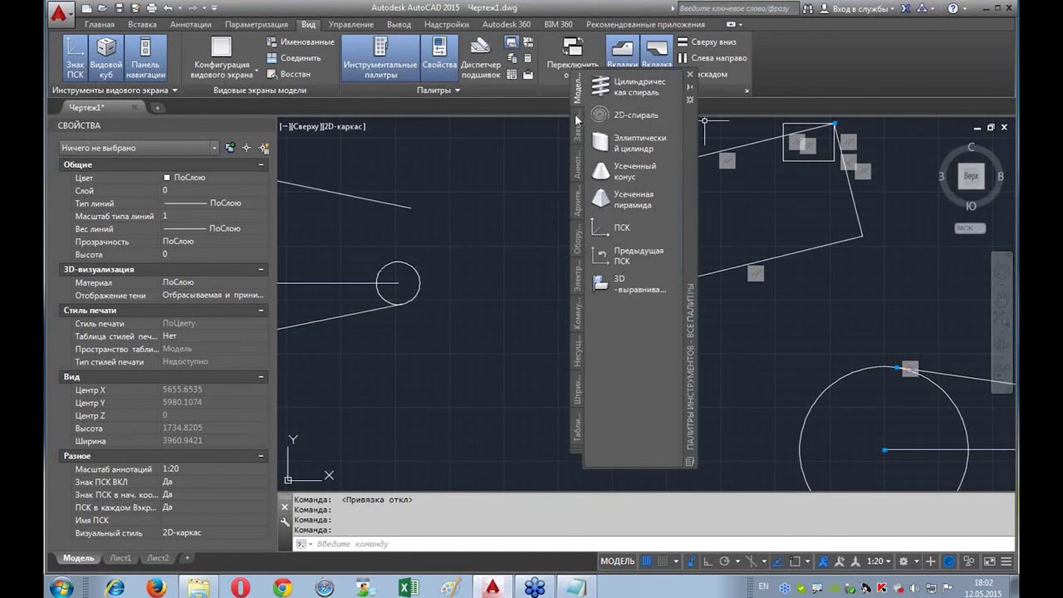
click(100, 24)
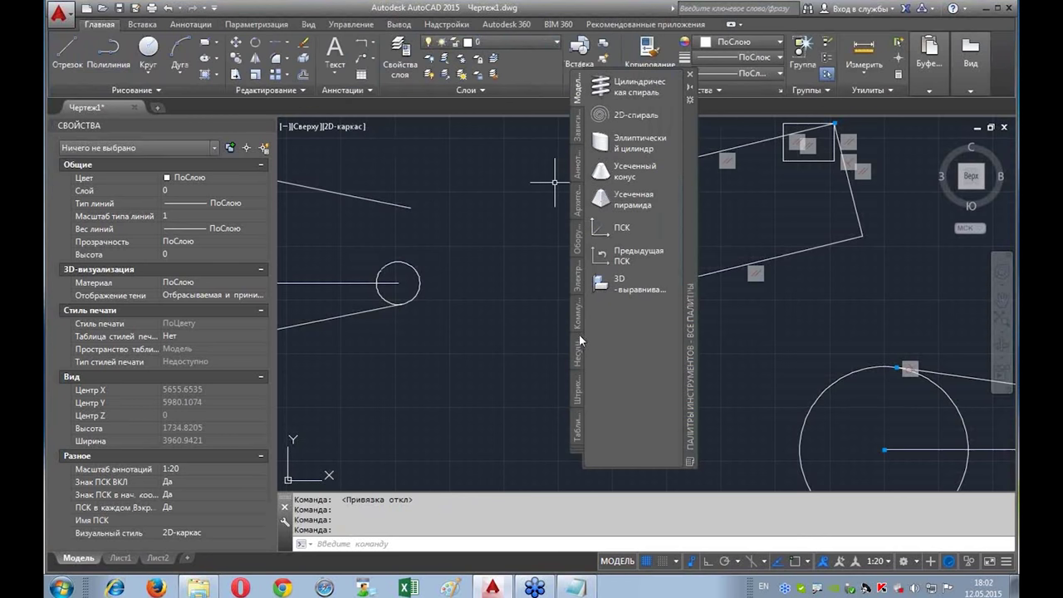
drag(690, 214, 871, 236)
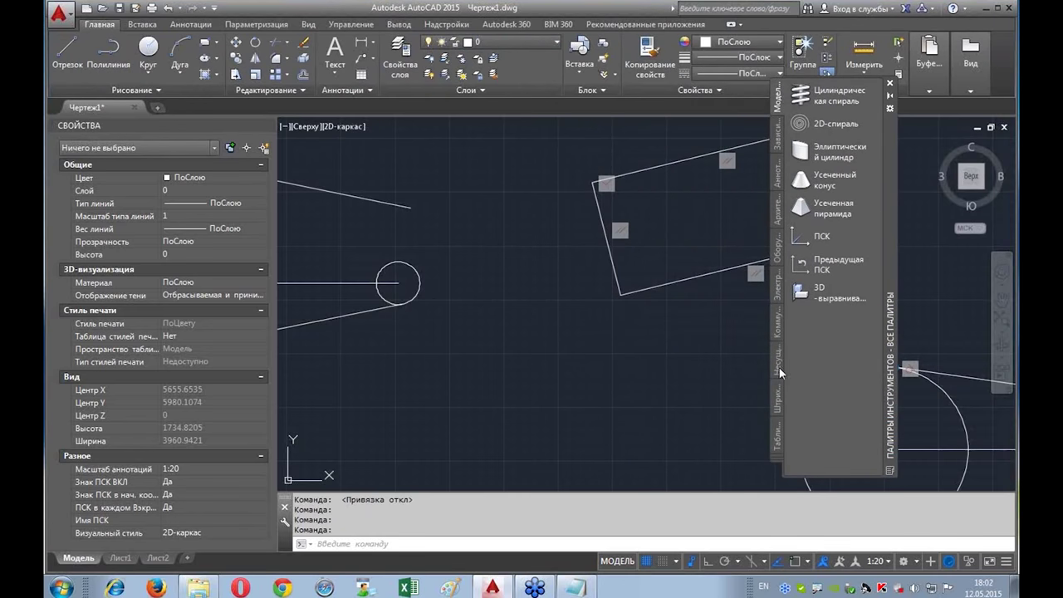
Step: Insert the metric I-beam block (Балка двутавровая) from the structural palette into the drawing
click(779, 359)
click(822, 357)
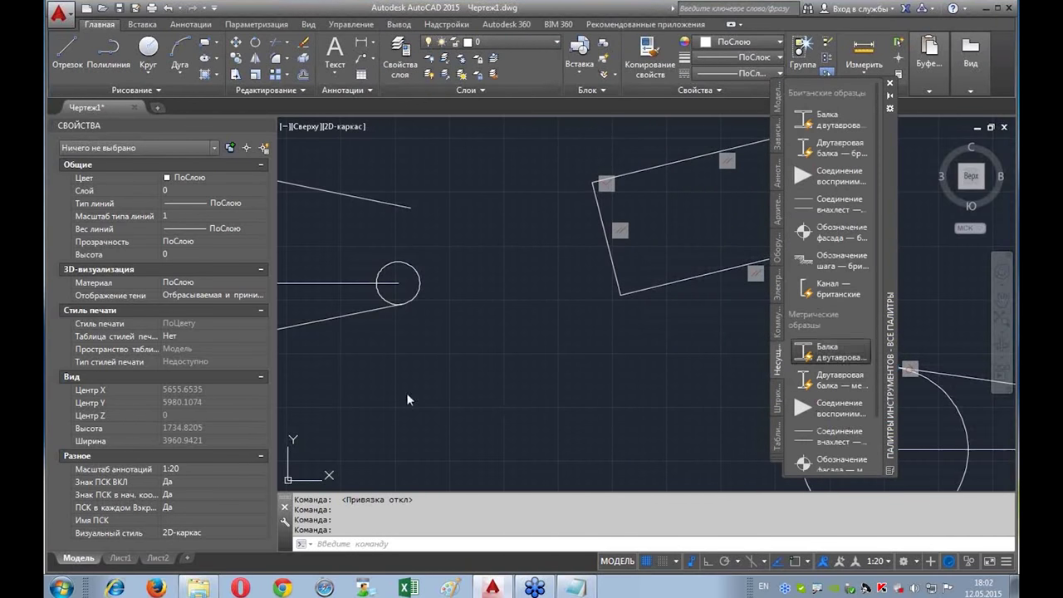
click(465, 374)
scroll(435, 387, up, 3)
scroll(487, 316, up, 2)
double_click(538, 257)
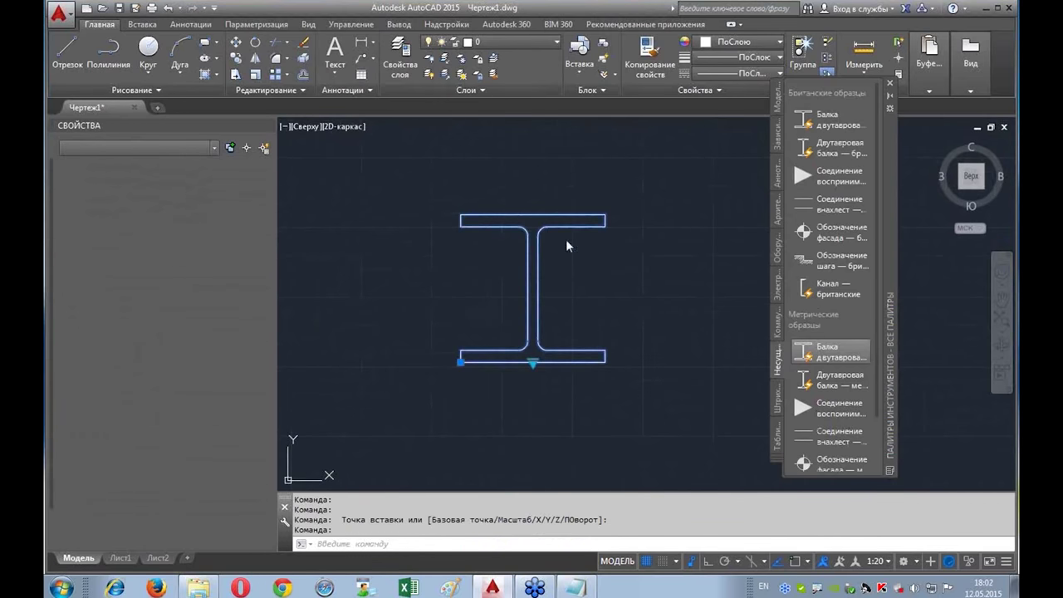
key(Return)
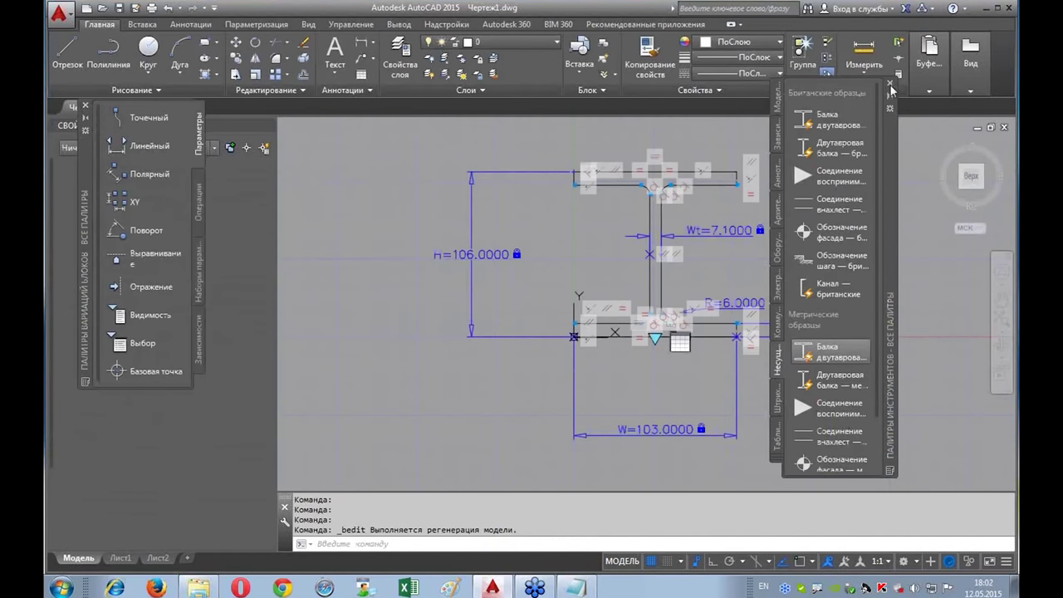
scroll(748, 155, up, 2)
scroll(686, 173, up, 2)
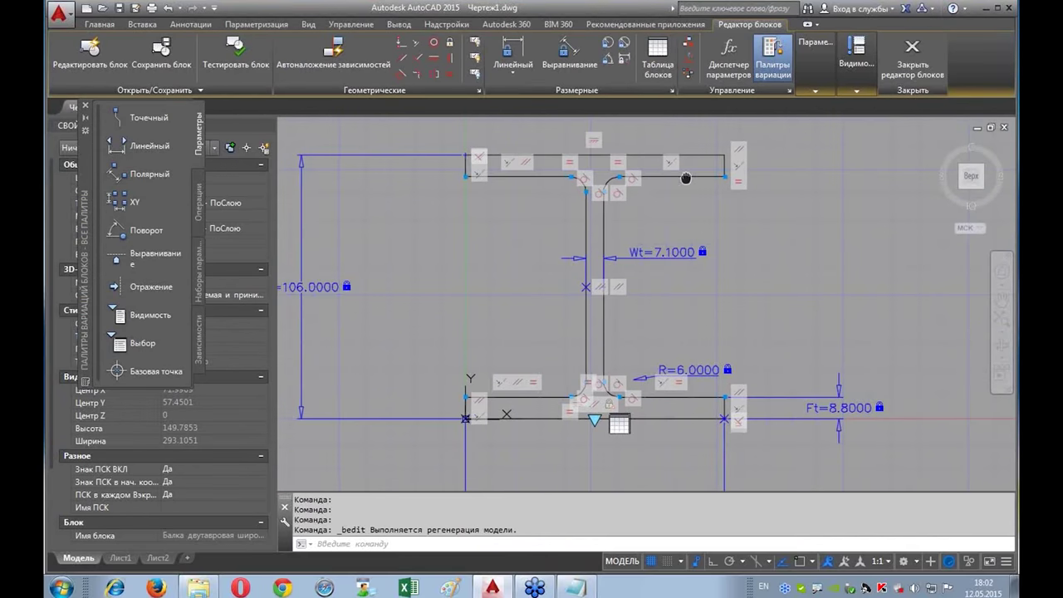
scroll(702, 204, up, 3)
middle_drag(600, 184, 652, 229)
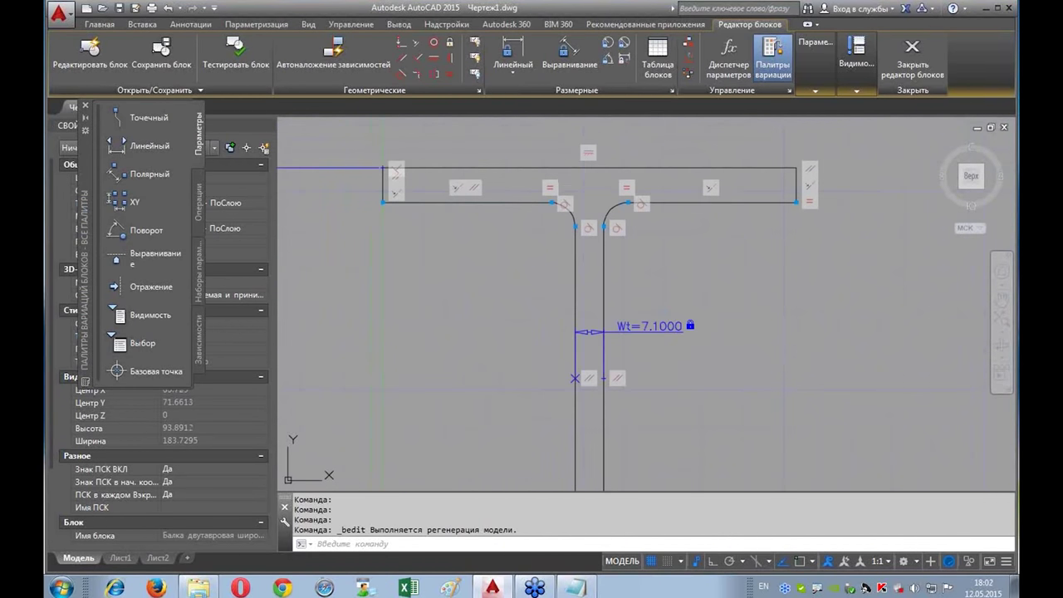
scroll(581, 181, up, 2)
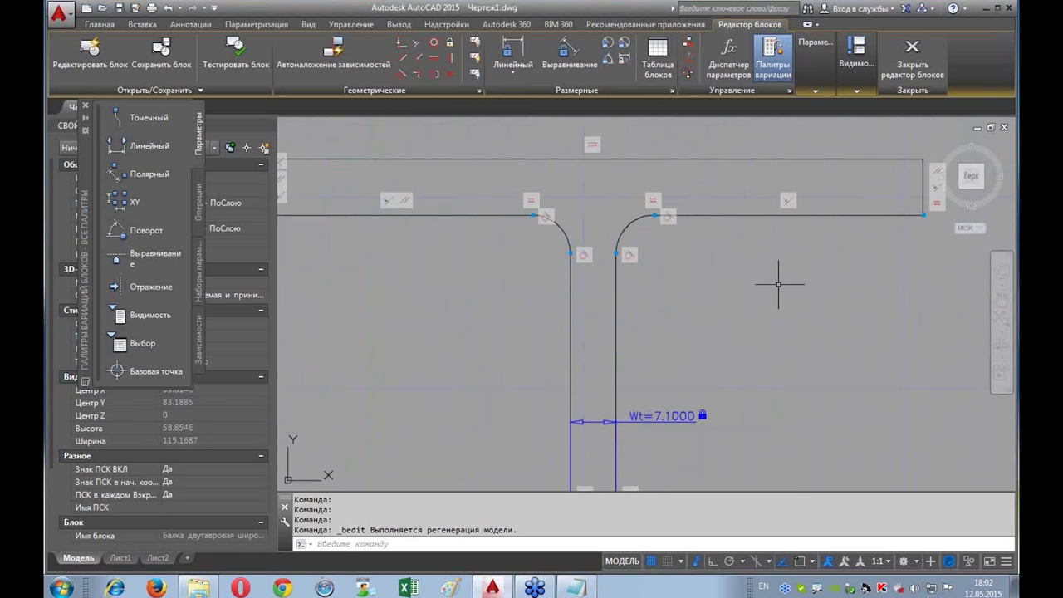
scroll(737, 298, down, 5)
mouse_move(689, 390)
middle_down()
mouse_move(648, 345)
mouse_move(659, 294)
mouse_move(665, 449)
middle_up()
scroll(648, 345, up, 5)
scroll(578, 285, up, 3)
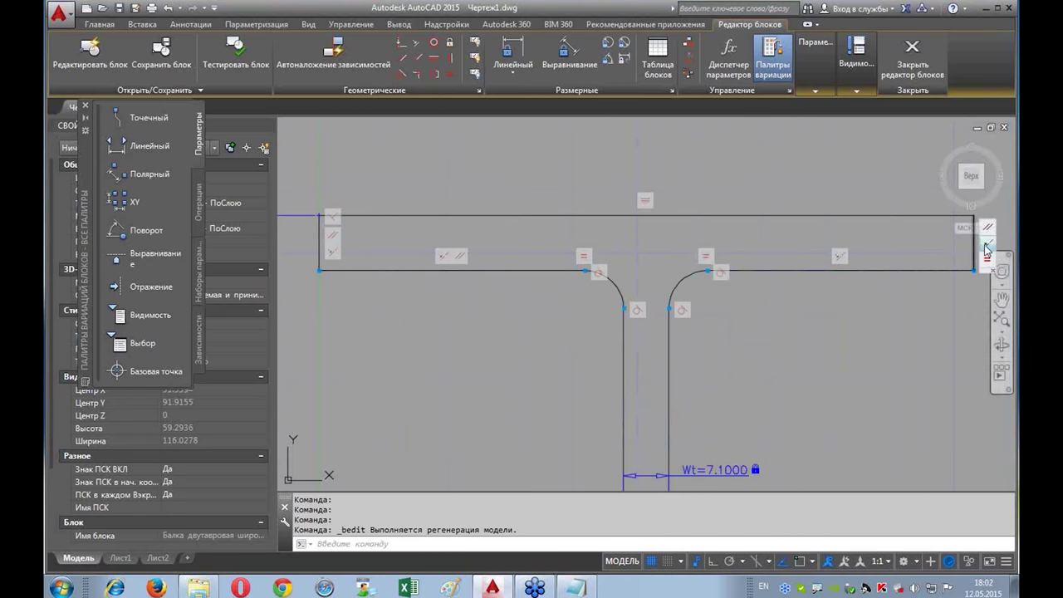
scroll(735, 369, down, 4)
middle_drag(801, 382, 737, 278)
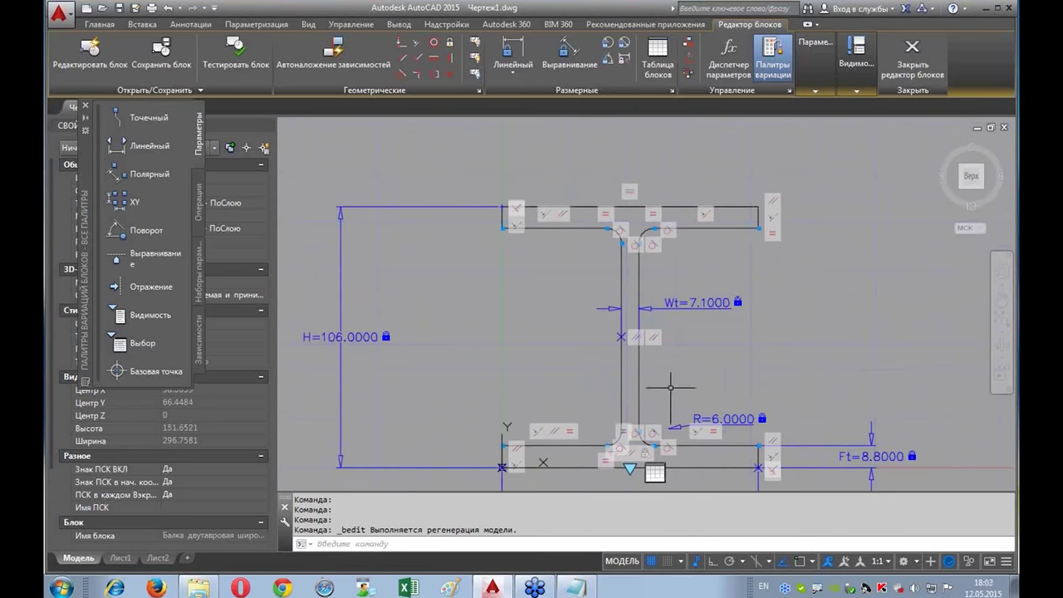
scroll(710, 371, up, 3)
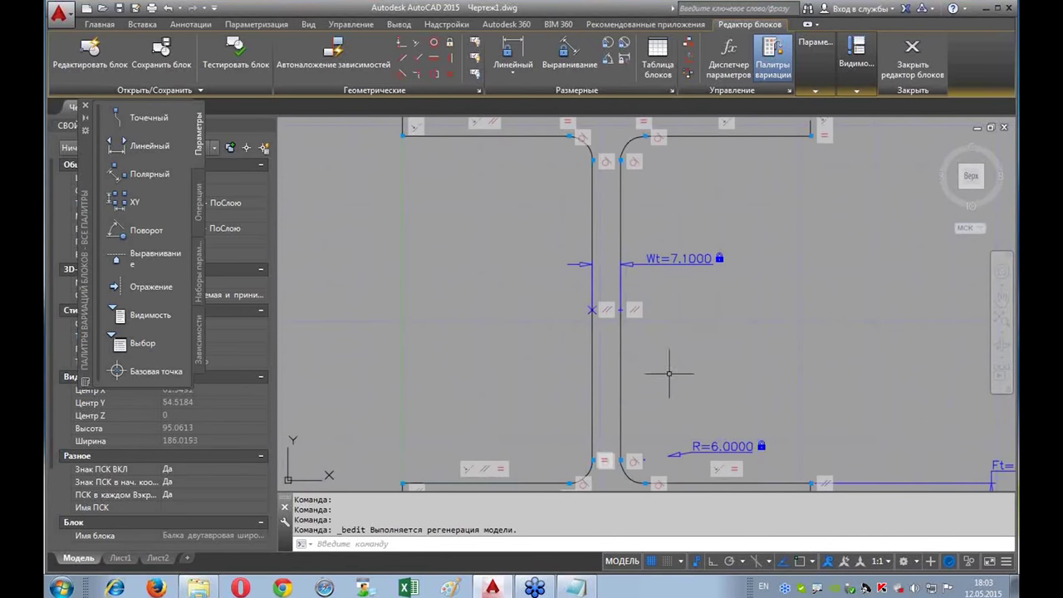
middle_drag(761, 229, 782, 332)
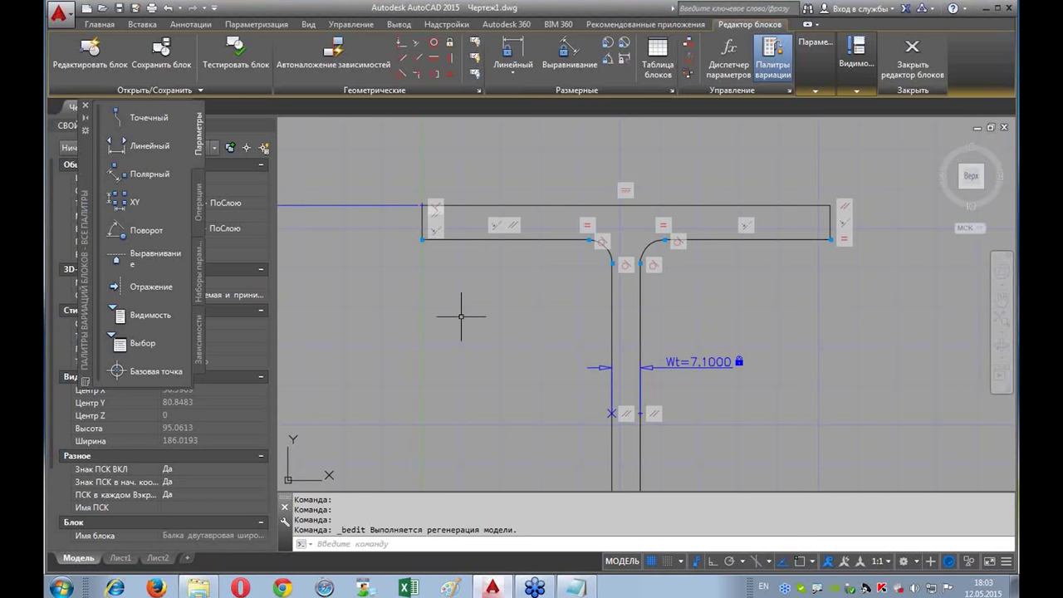
scroll(641, 363, down, 2)
middle_drag(683, 368, 684, 308)
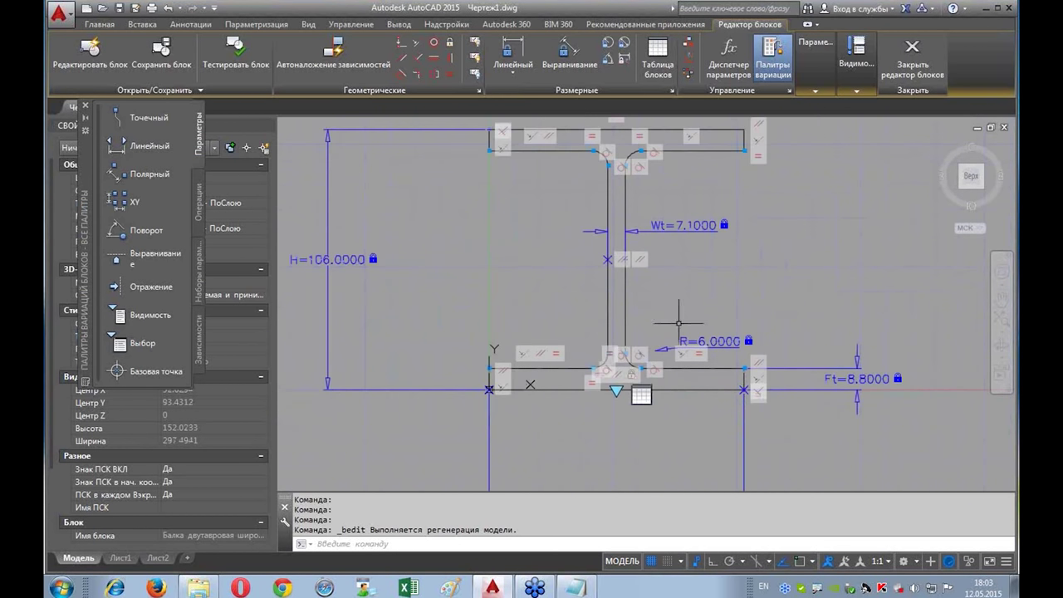
scroll(629, 366, up, 2)
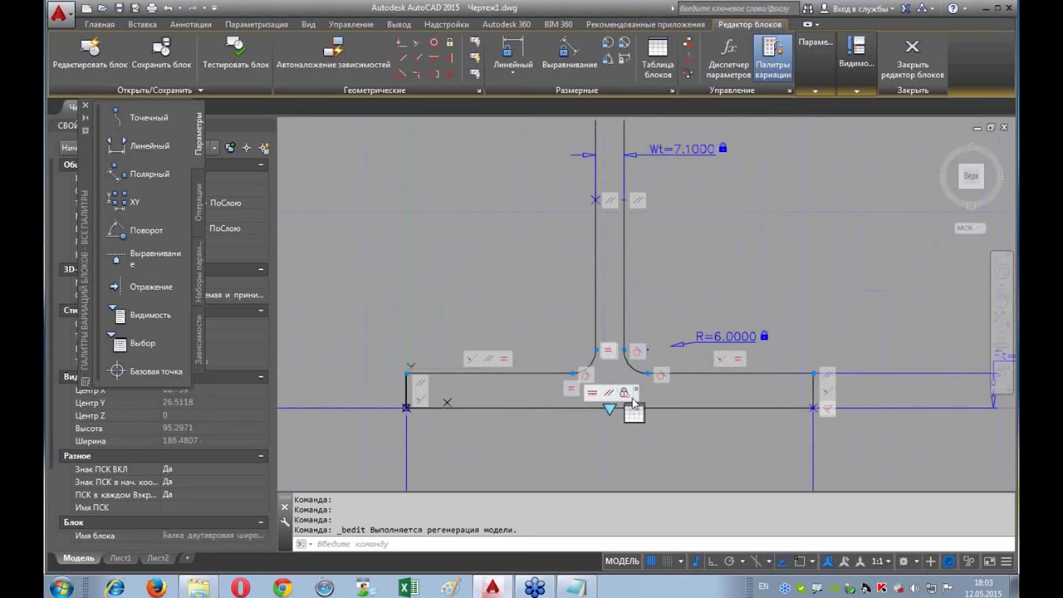
scroll(706, 218, down, 2)
middle_drag(713, 224, 710, 317)
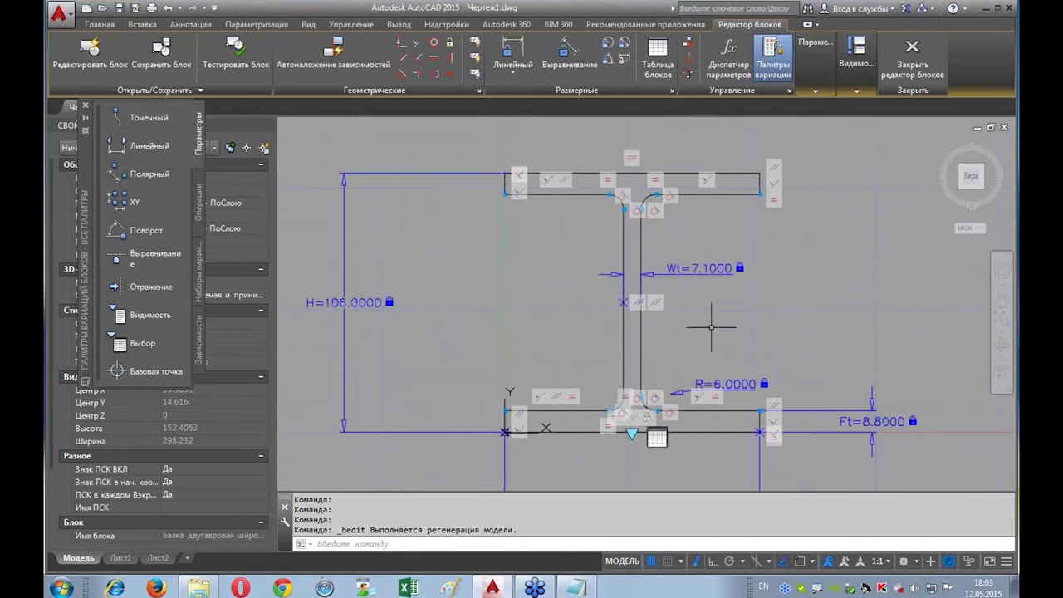
click(913, 54)
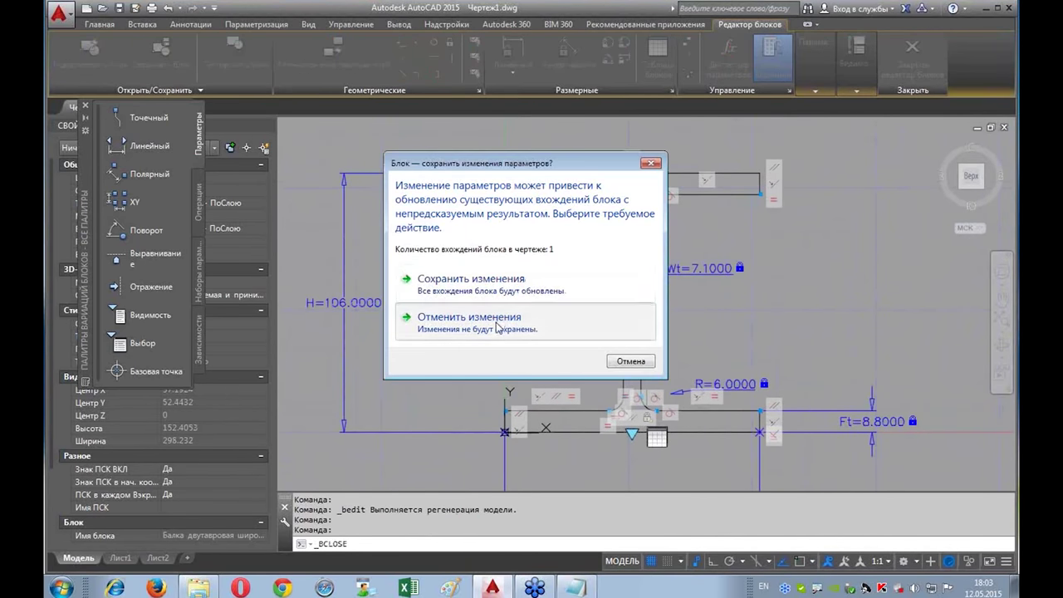
click(498, 322)
scroll(756, 337, down, 5)
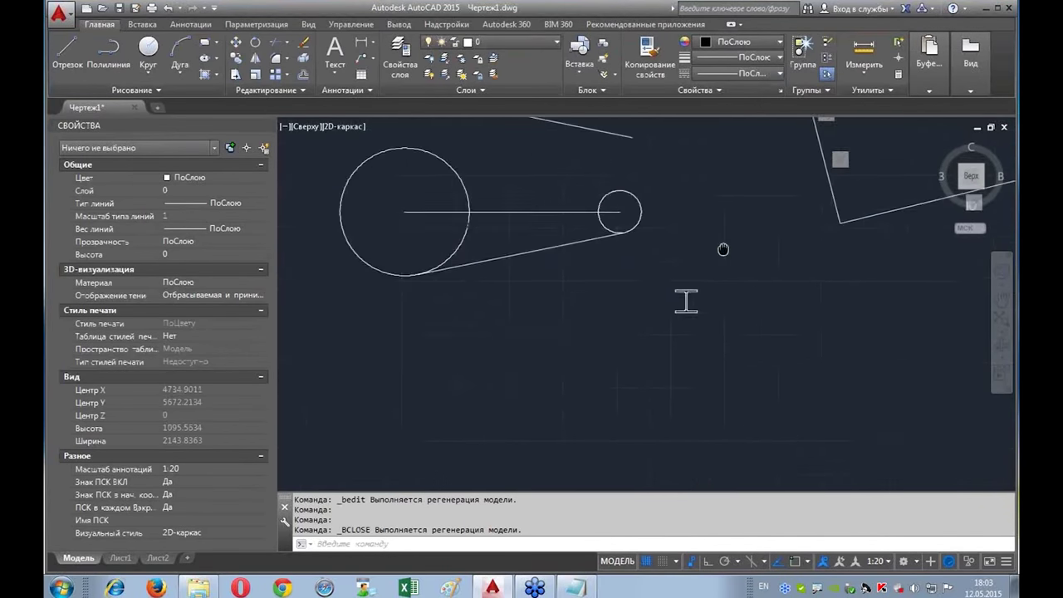
Step: Apply a horizontal constraint to the large rectangle's top edge so it sits level
mouse_move(783, 320)
middle_down()
mouse_move(755, 226)
mouse_move(733, 272)
middle_up()
click(760, 191)
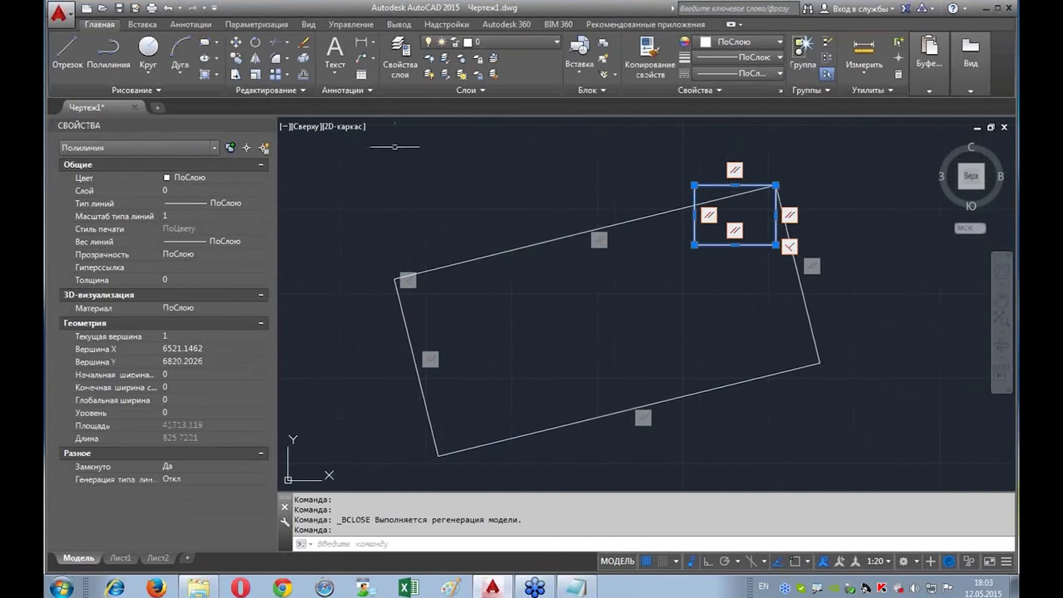
click(236, 43)
click(775, 184)
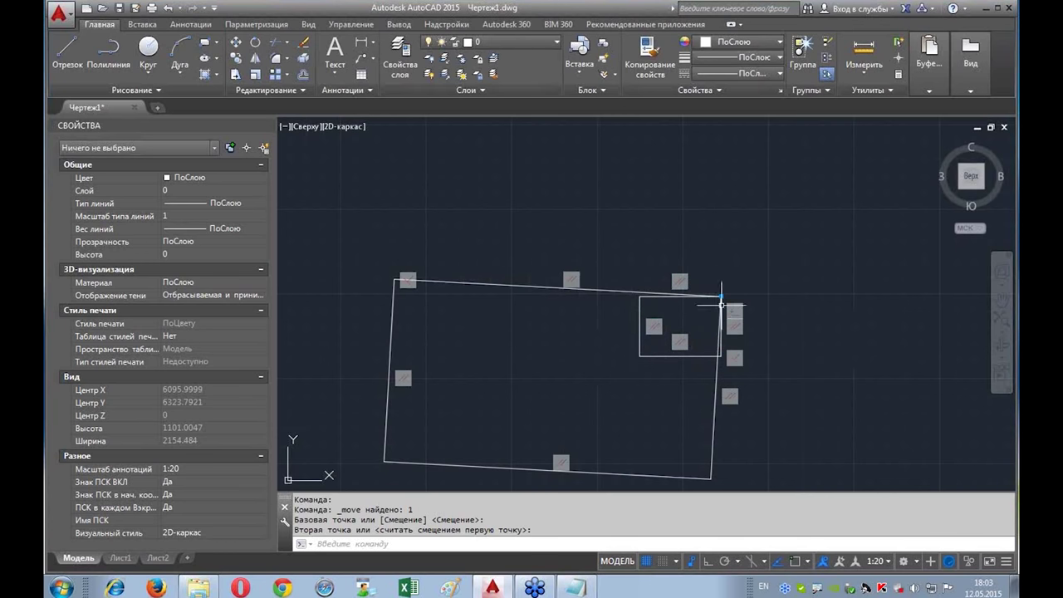
middle_drag(721, 305, 736, 276)
click(236, 25)
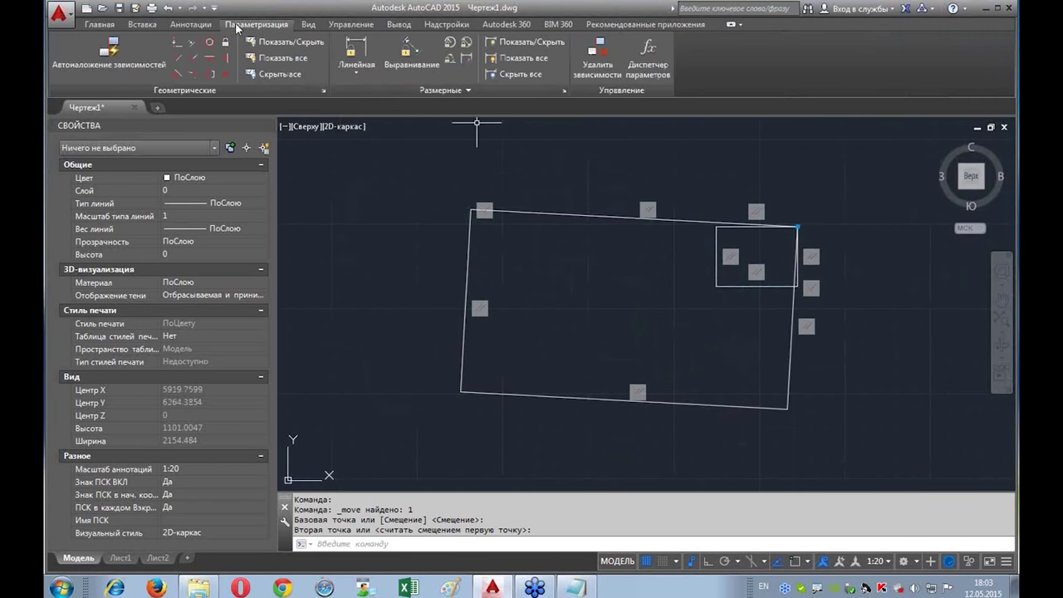
click(212, 65)
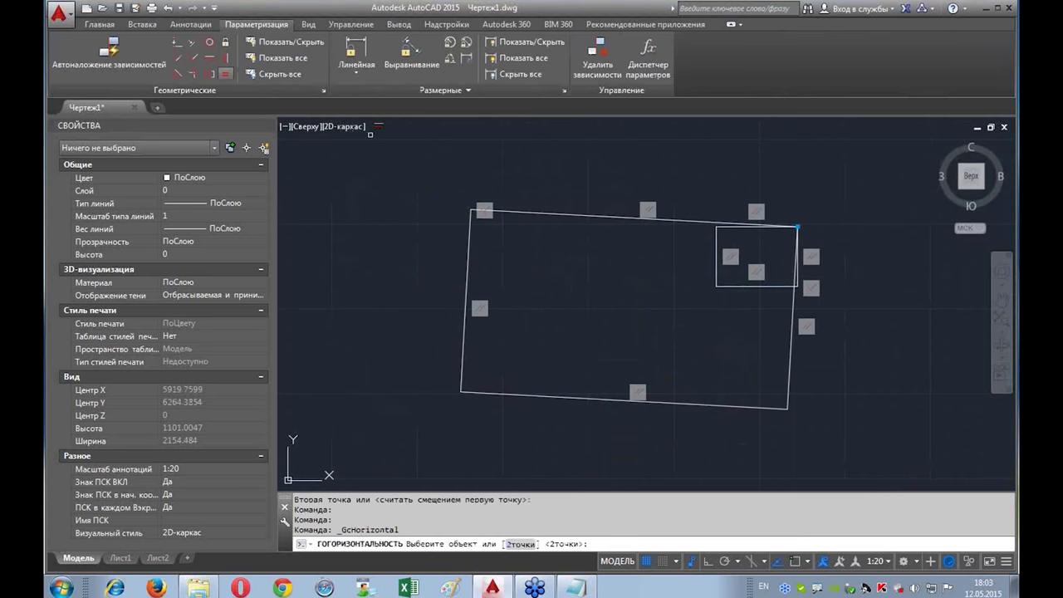
click(565, 214)
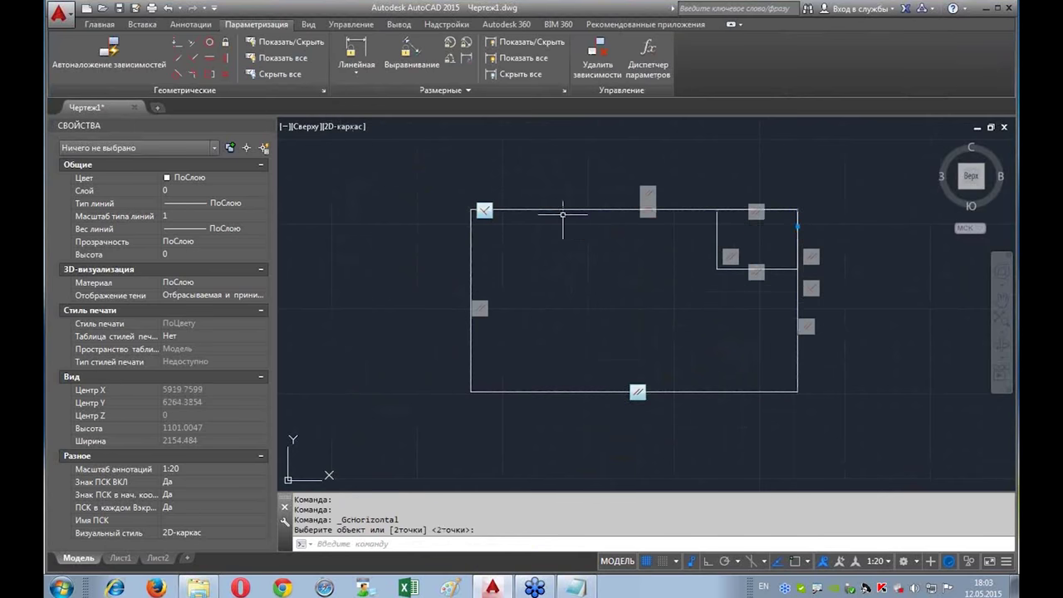
Step: Select the small rectangle and begin moving it from its corner base point
click(783, 266)
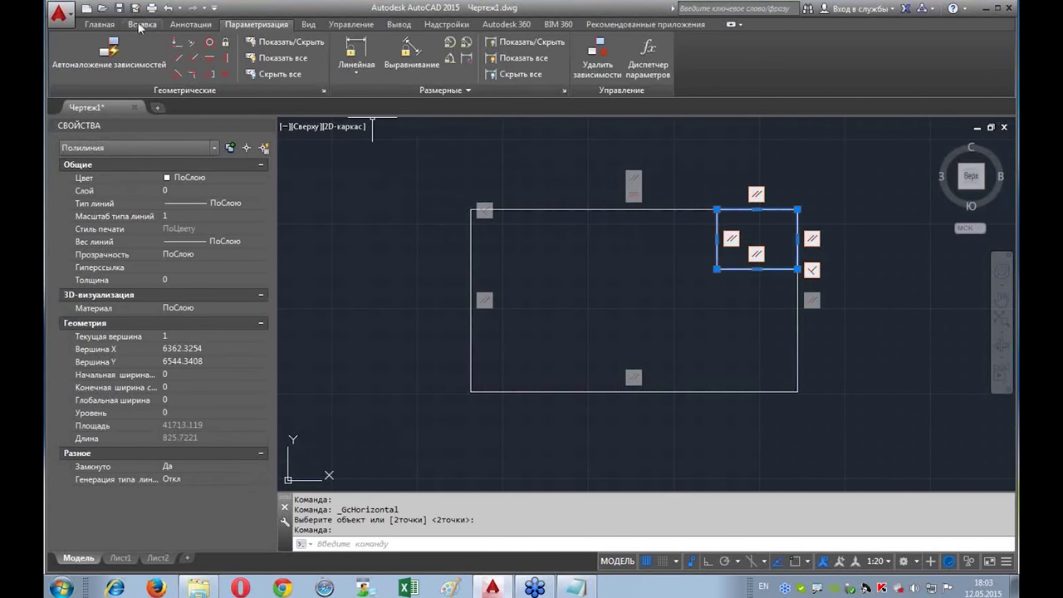
click(106, 26)
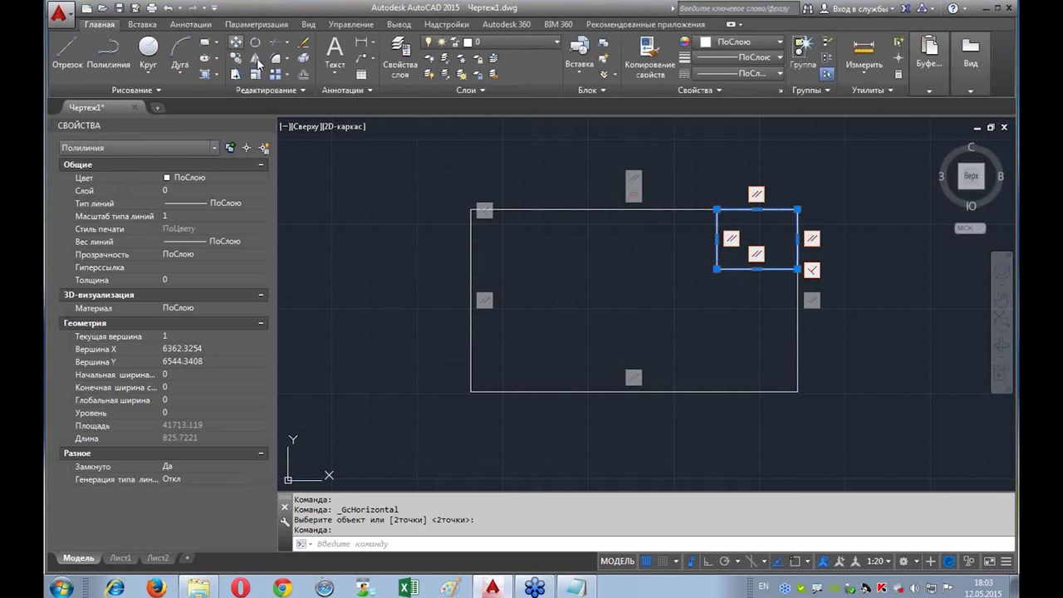
click(238, 48)
click(775, 238)
Step: Move the small rectangle so it sits in the large rectangle's top-right corner
click(642, 274)
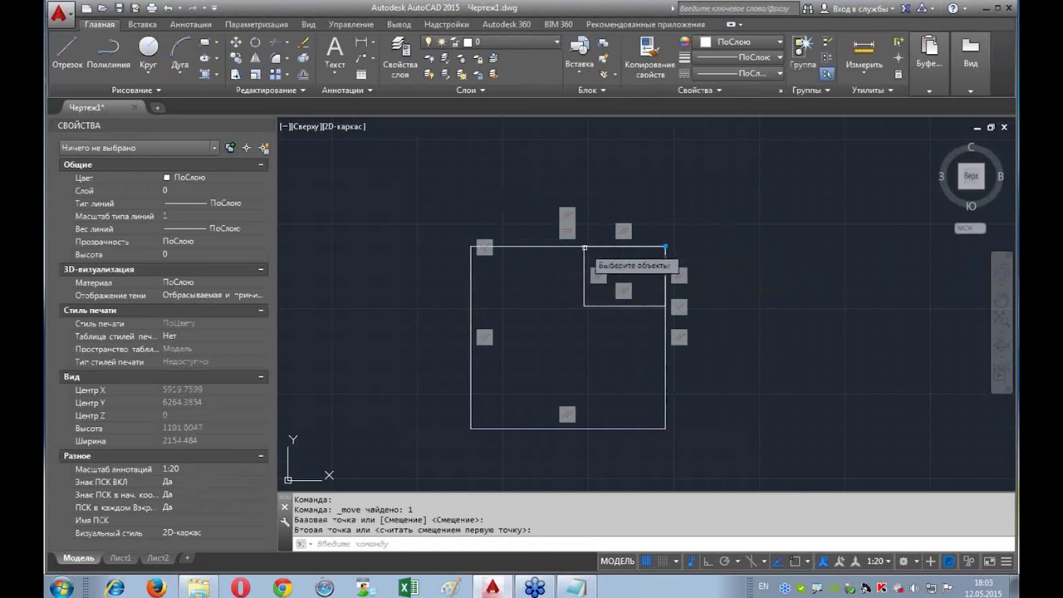
click(236, 42)
click(619, 305)
key(Return)
click(636, 274)
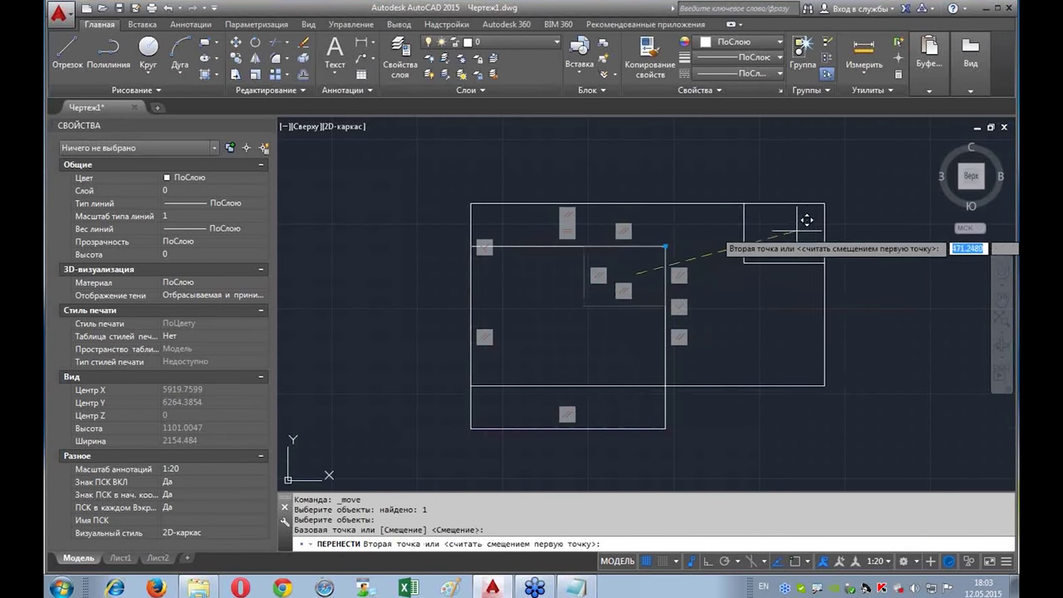
click(818, 218)
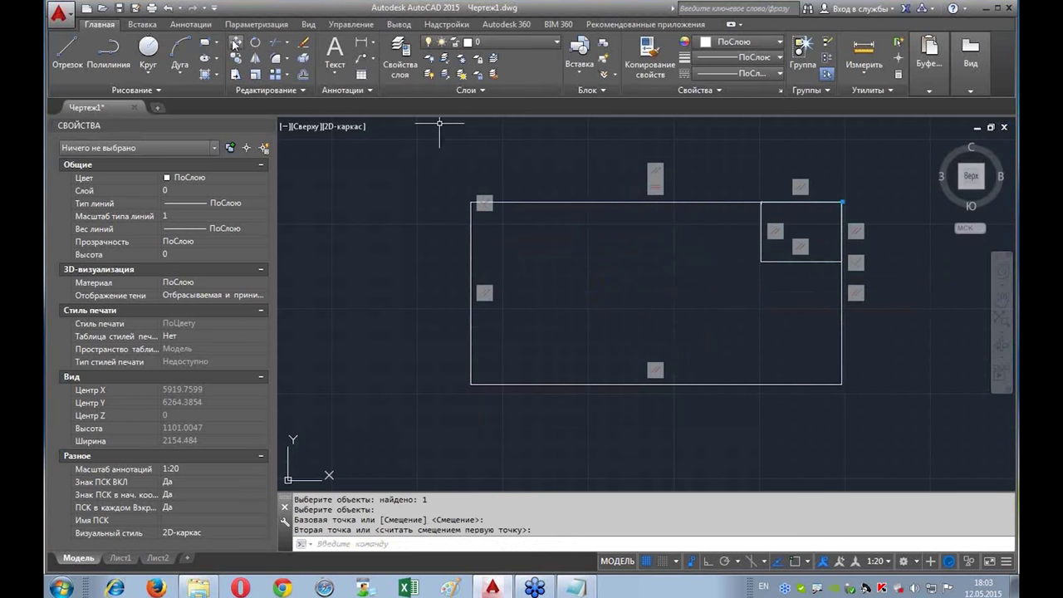
click(235, 42)
click(801, 261)
key(Return)
click(821, 252)
click(637, 325)
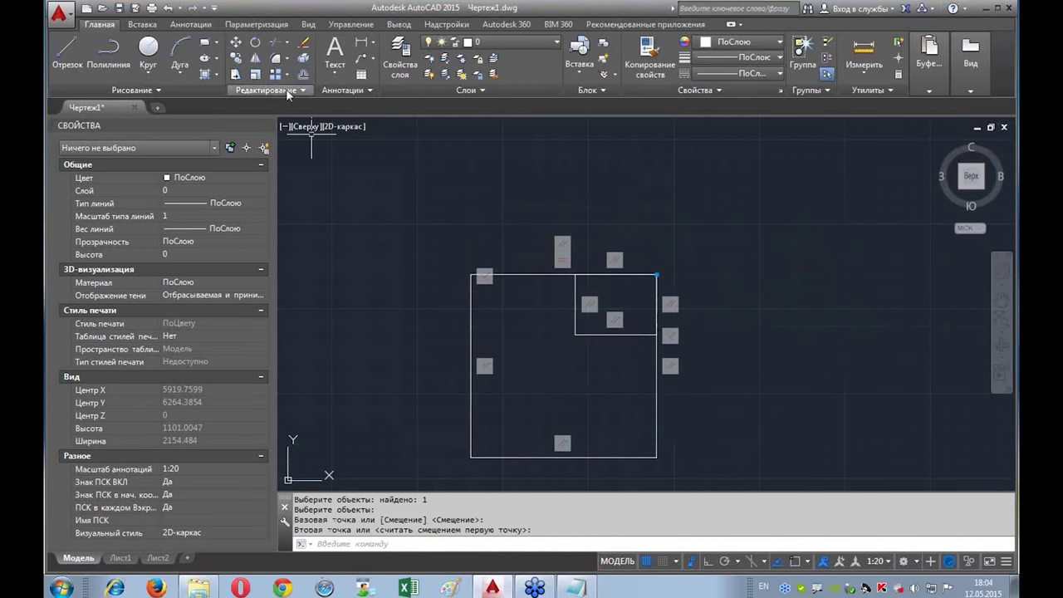
Step: Zoom and pan the view over to the I-beam block
scroll(542, 380, down, 4)
mouse_move(541, 380)
middle_down()
mouse_move(551, 302)
mouse_move(539, 210)
middle_up()
scroll(590, 353, up, 1)
scroll(573, 365, up, 1)
double_click(582, 378)
click(532, 382)
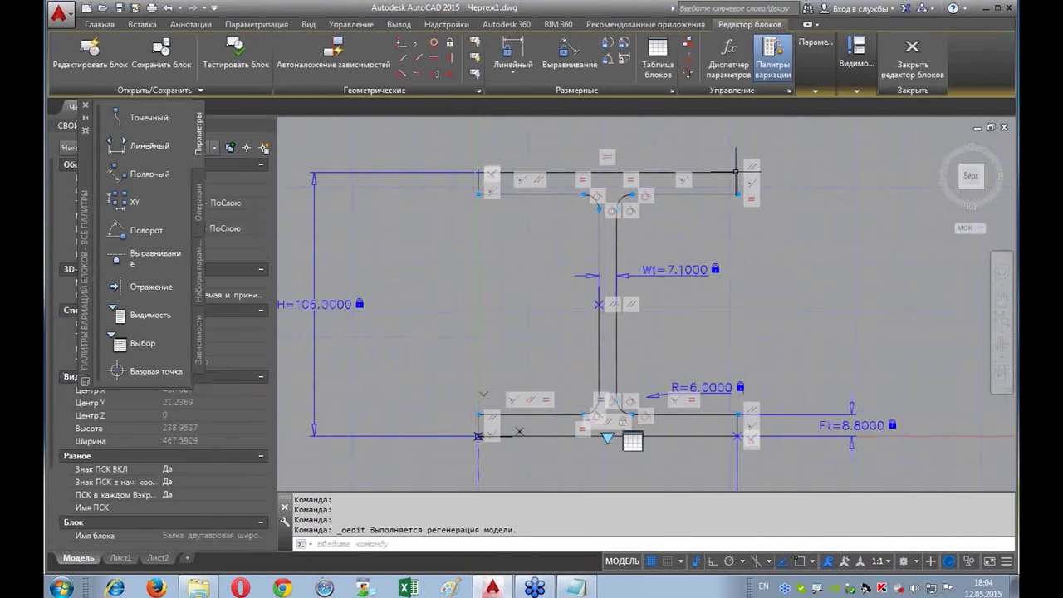
scroll(674, 219, up, 1)
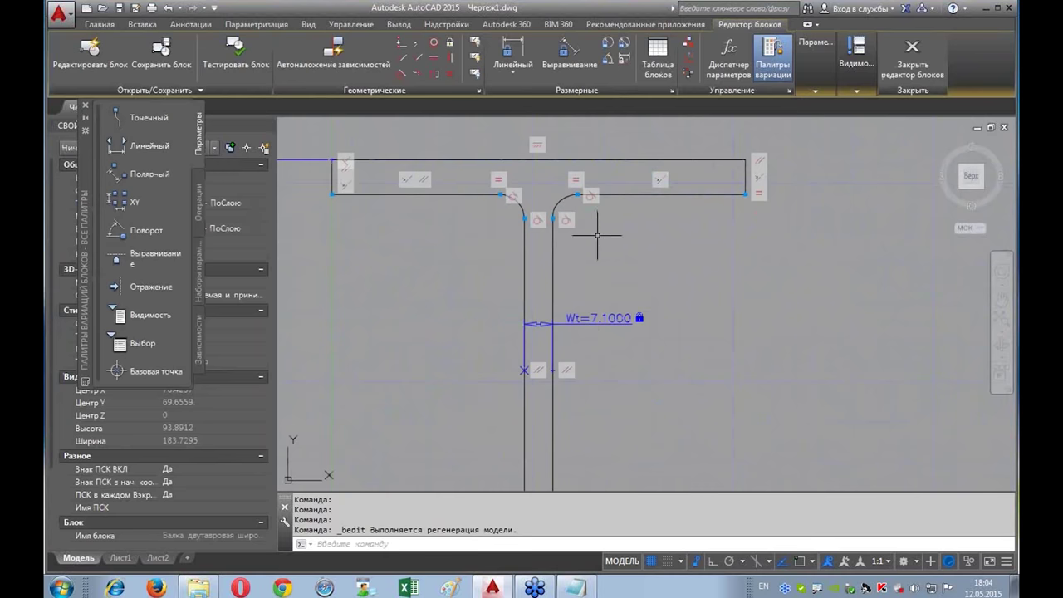
scroll(567, 218, down, 2)
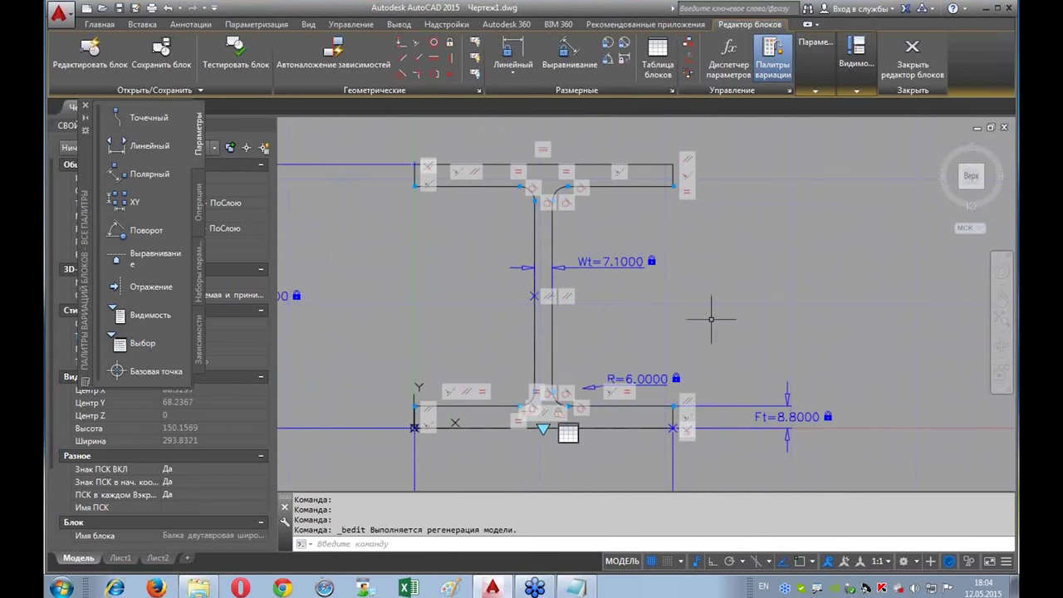
click(582, 166)
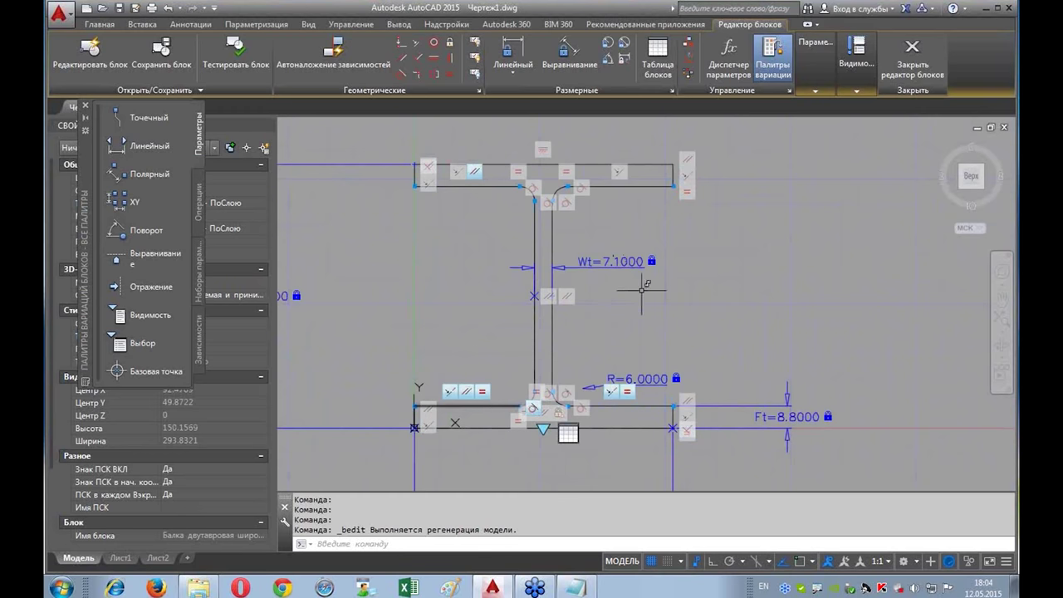
click(912, 62)
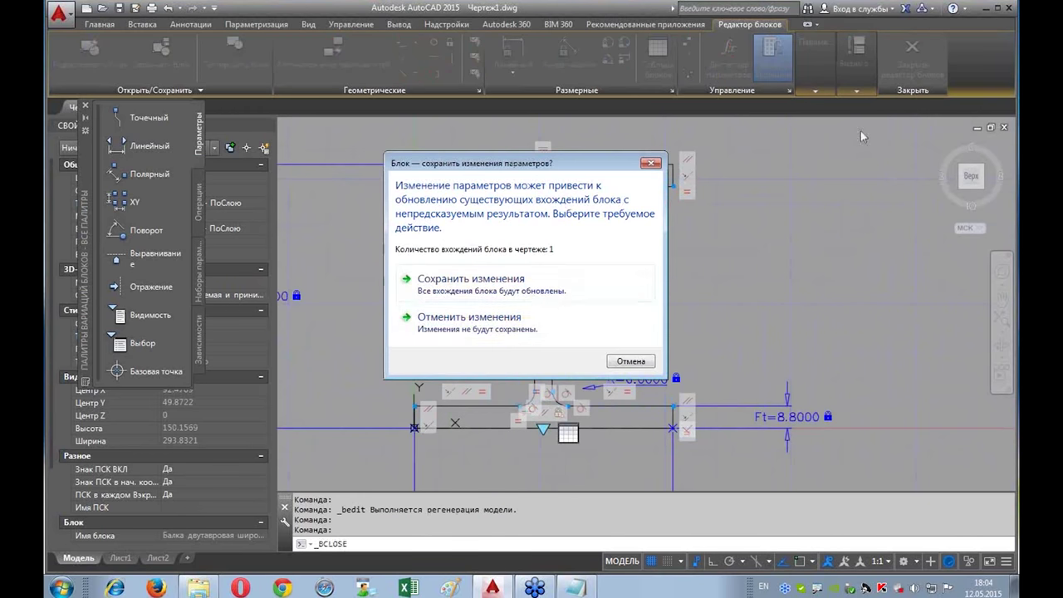
click(524, 324)
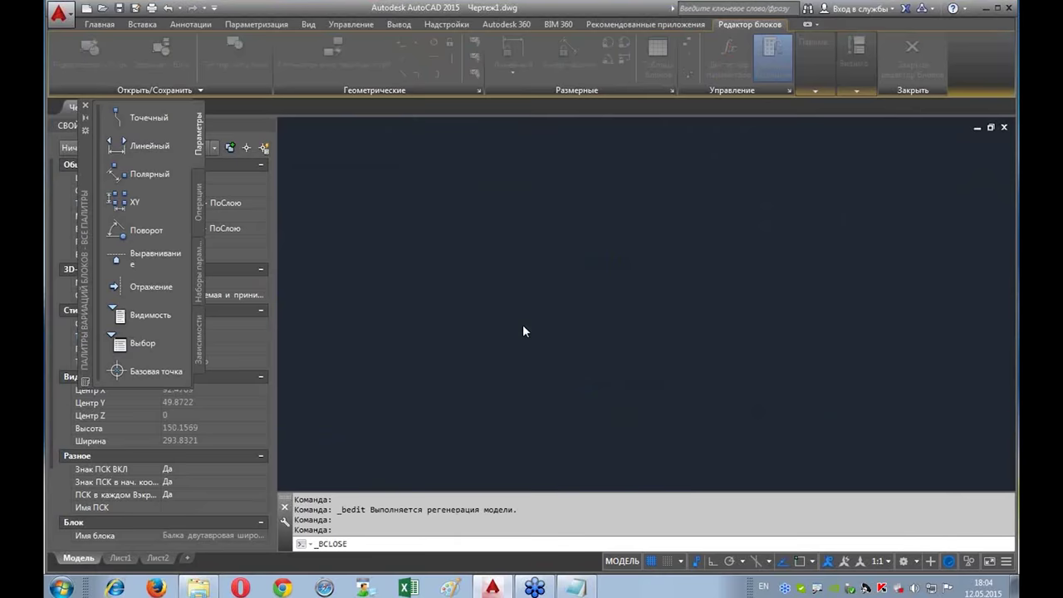
Step: Pan and zoom until the constrained rectangle pair above the pulley sketch is in view
scroll(681, 307, down, 4)
middle_drag(707, 355, 627, 433)
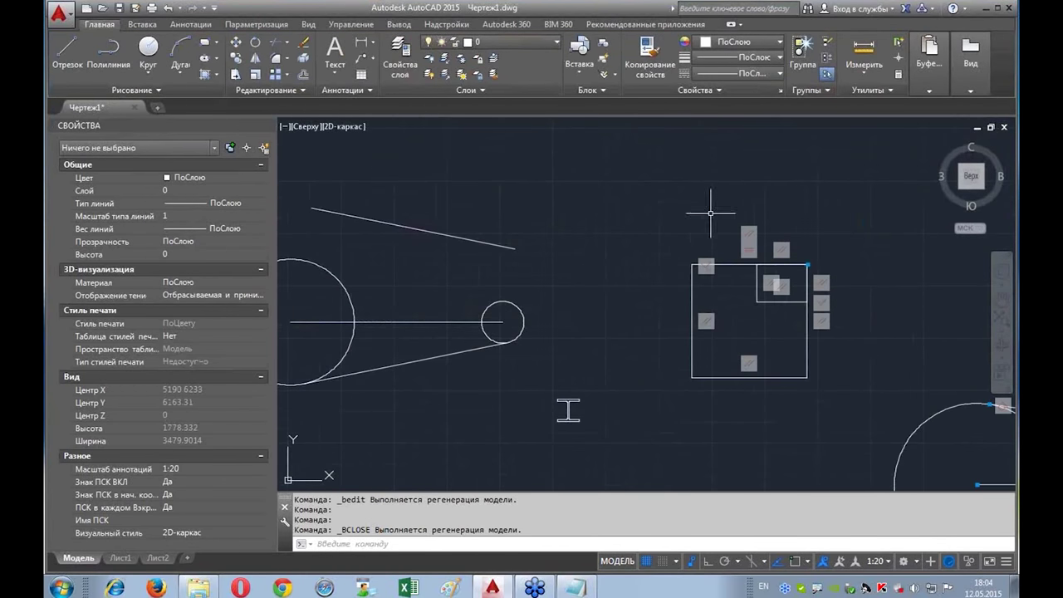
middle_drag(734, 371, 708, 290)
scroll(665, 340, down, 2)
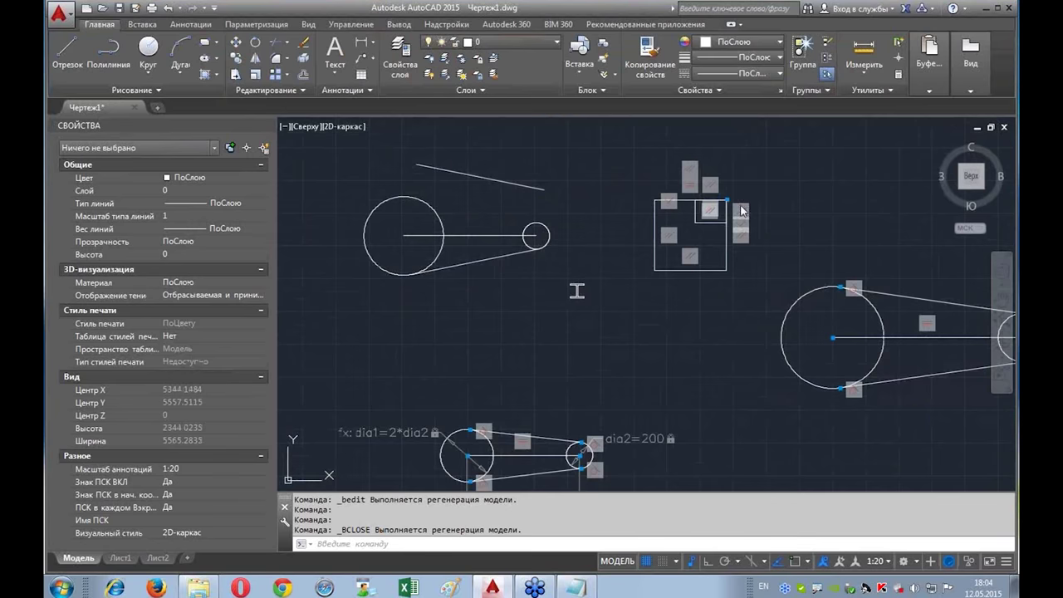
middle_drag(576, 291, 344, 384)
scroll(515, 285, up, 2)
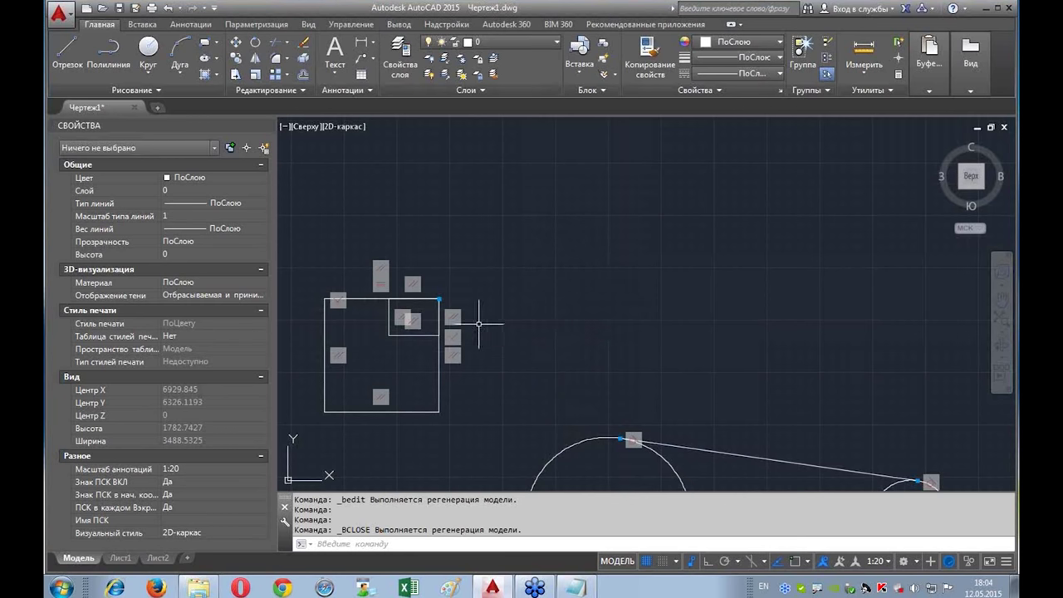
middle_drag(379, 337, 419, 314)
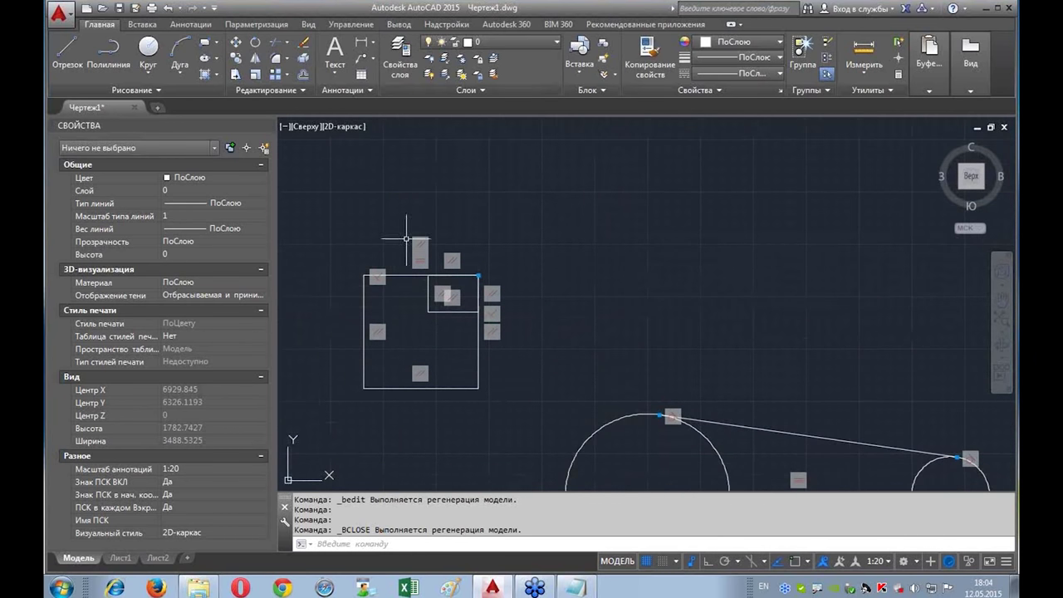
Step: Browse the Parametric and Add-ins ribbon tabs, ending on the View tab
click(233, 26)
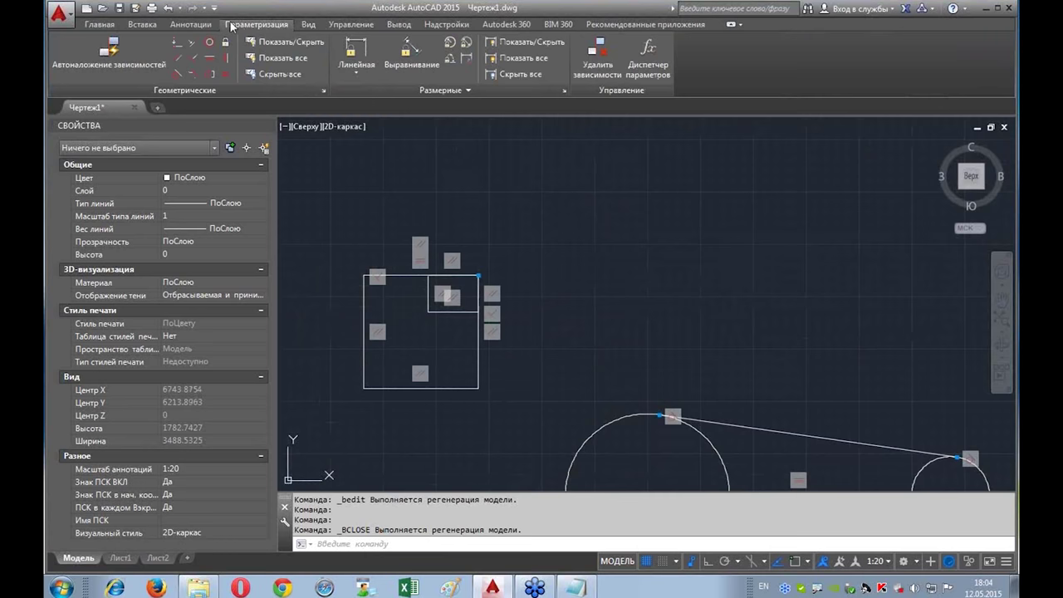
click(447, 25)
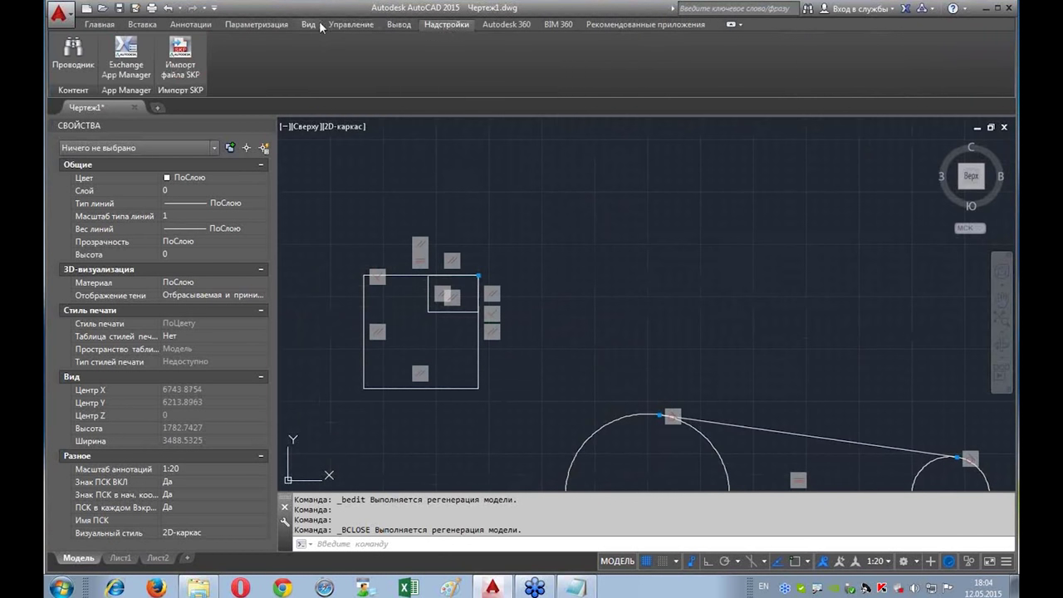
click(237, 25)
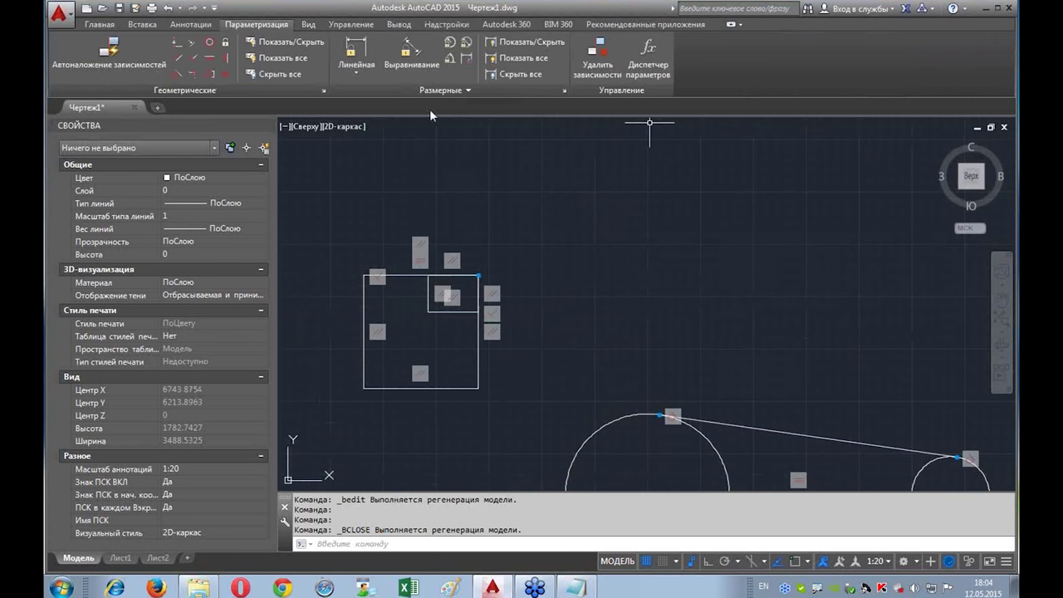
click(309, 26)
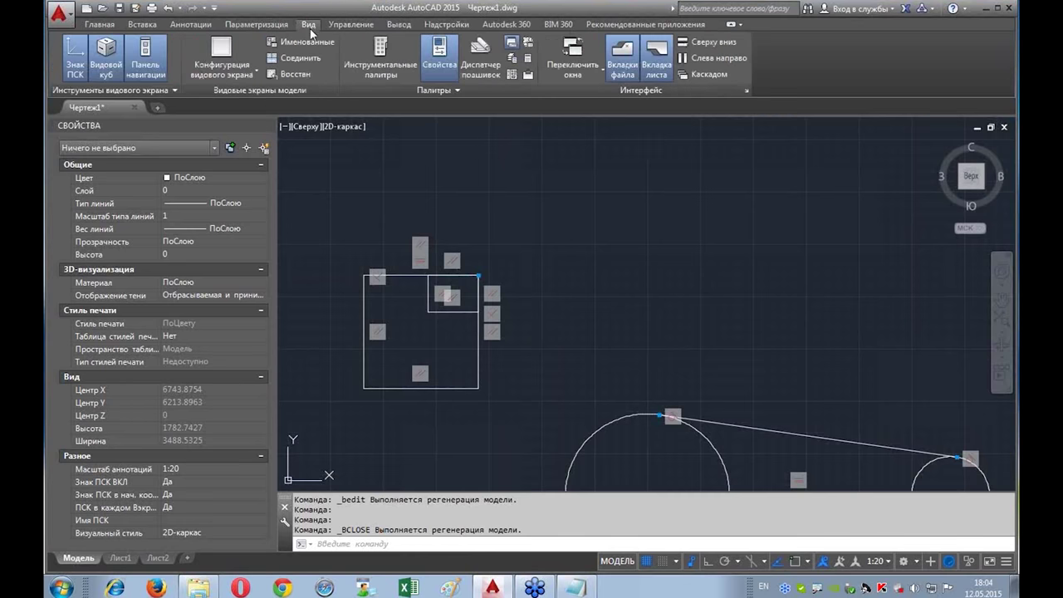
Step: Open the tool palettes, go to the mechanical equipment tab and pick the metric Hex Socket Bolt
click(375, 72)
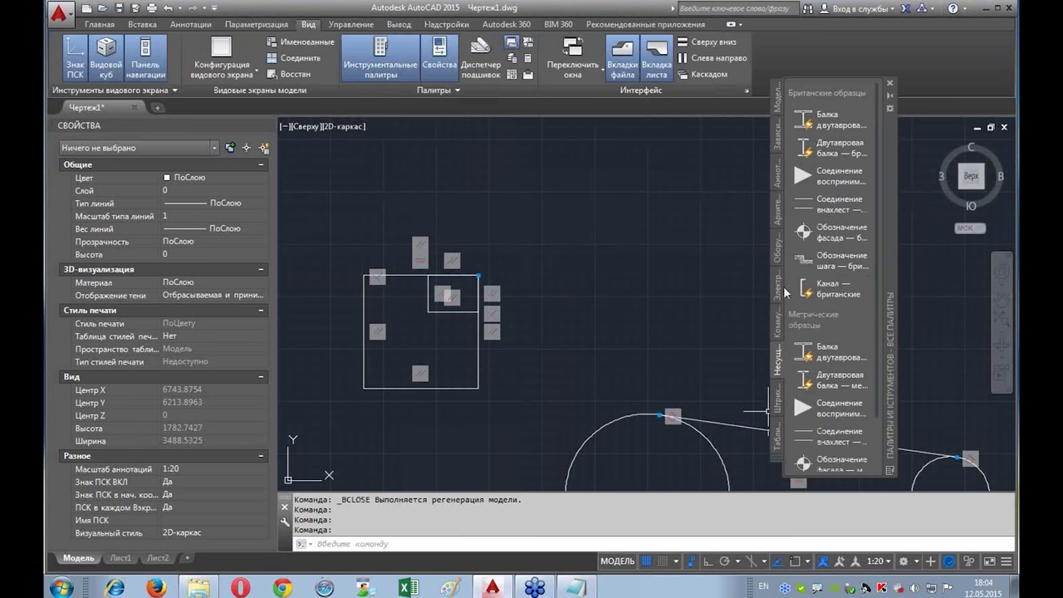
click(779, 323)
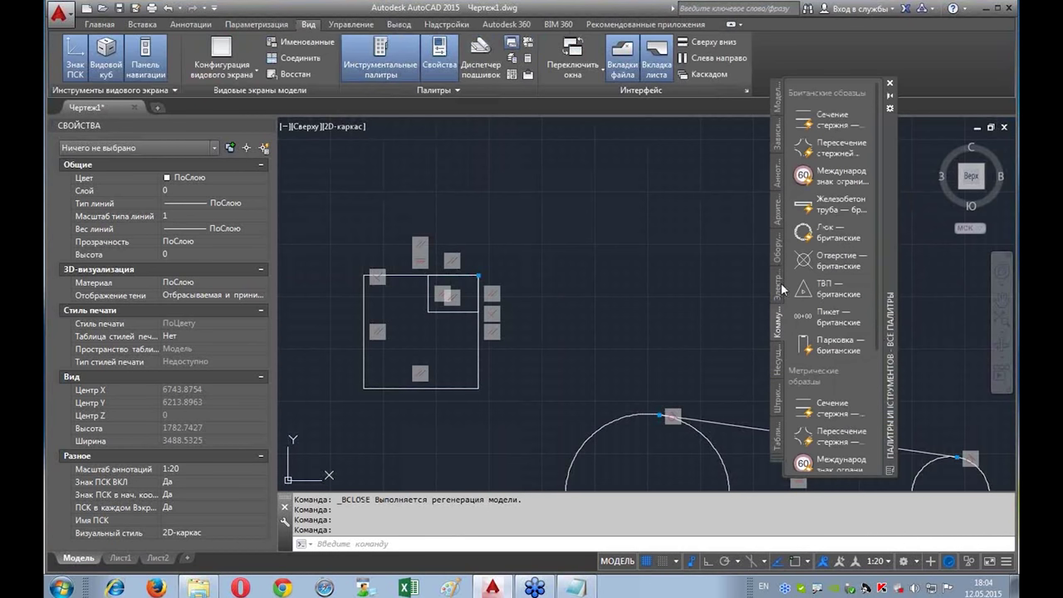
click(781, 286)
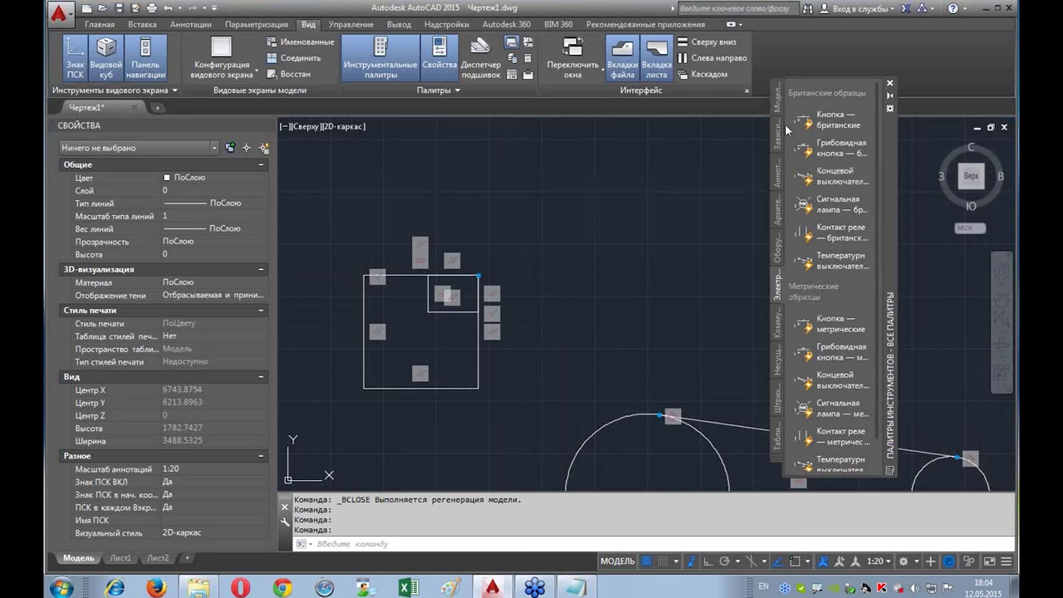
click(778, 249)
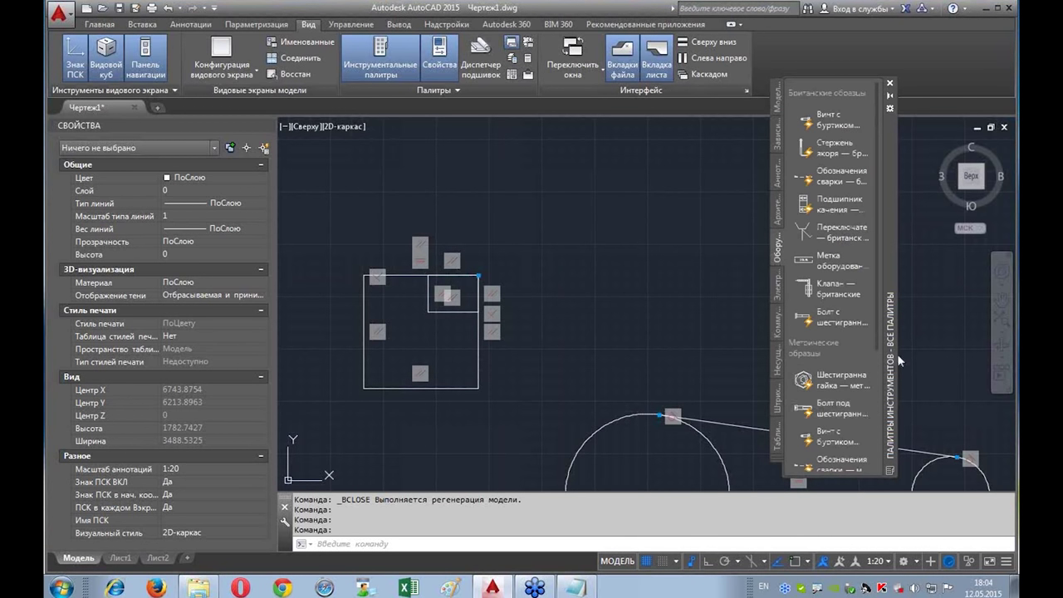
drag(879, 298, 880, 357)
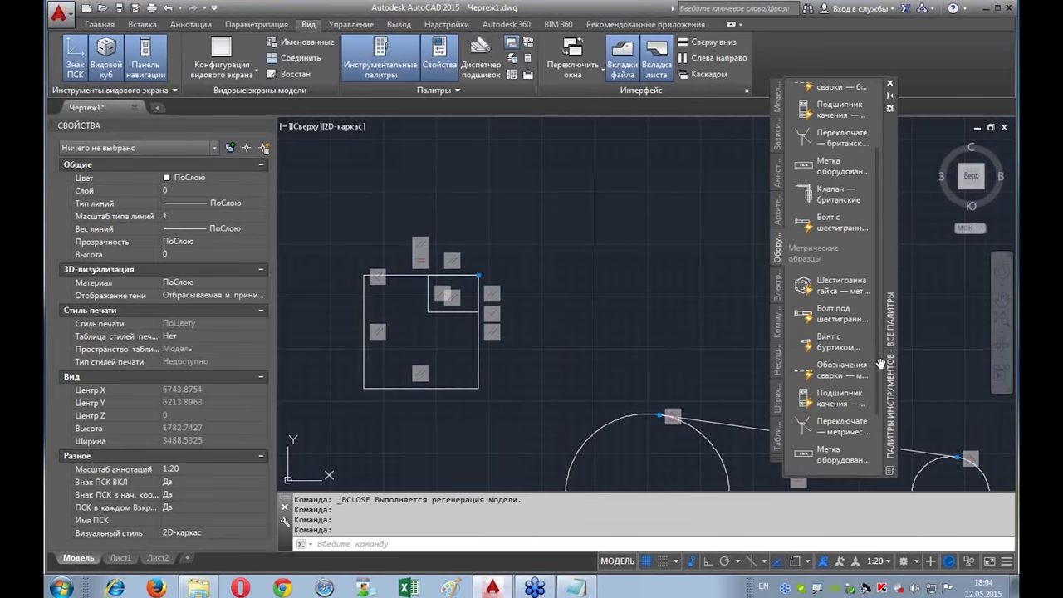
click(803, 322)
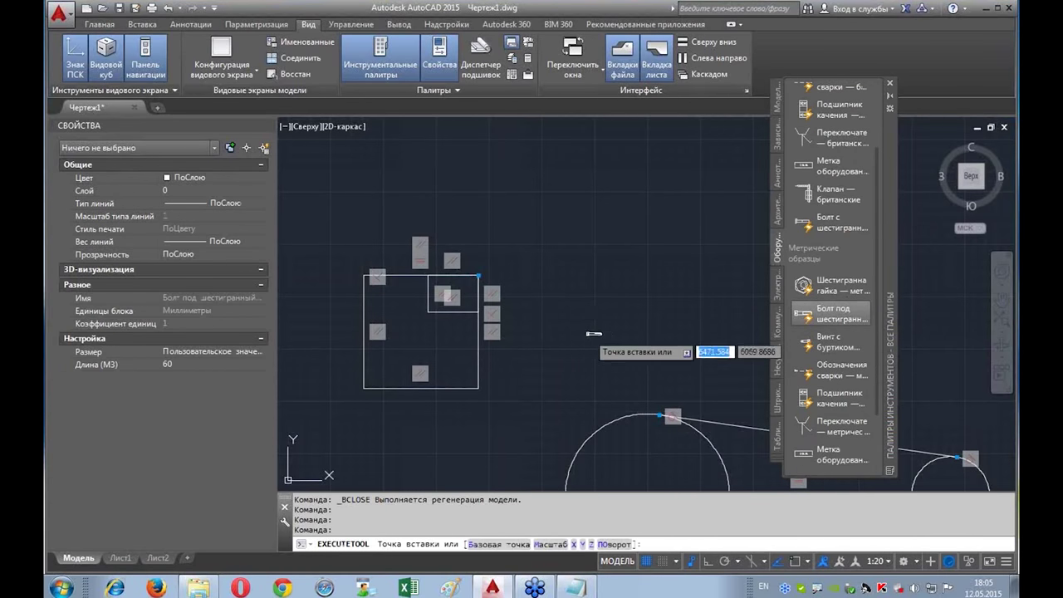
Step: Place the hex socket bolt in the drawing and close the tool palettes
scroll(582, 340, up, 5)
scroll(591, 354, up, 5)
scroll(558, 326, up, 5)
click(564, 329)
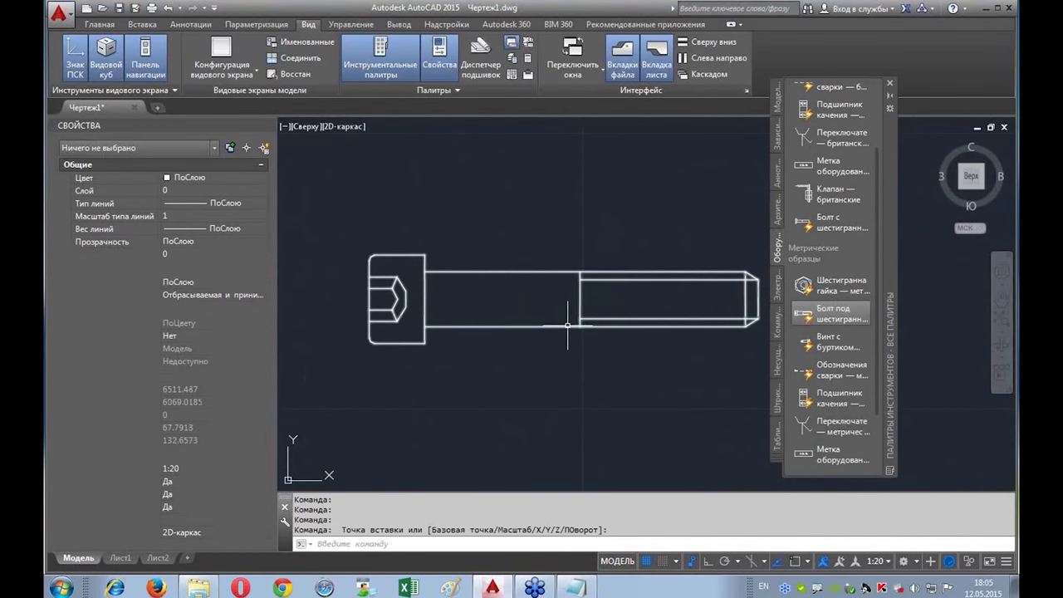
click(890, 83)
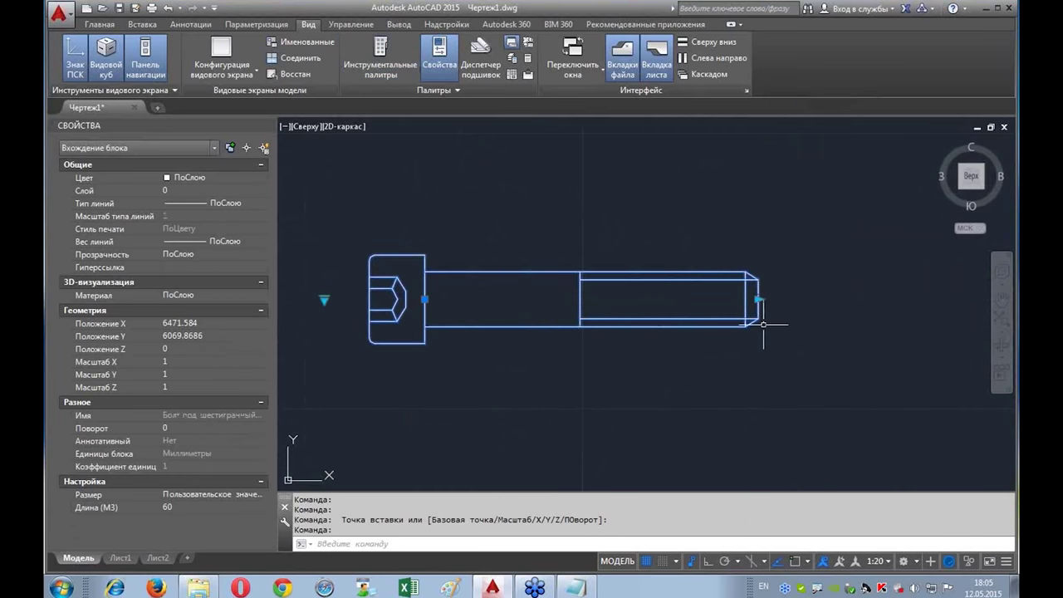
Step: Shorten the bolt with its length grip, then stretch it back to length 60
click(757, 299)
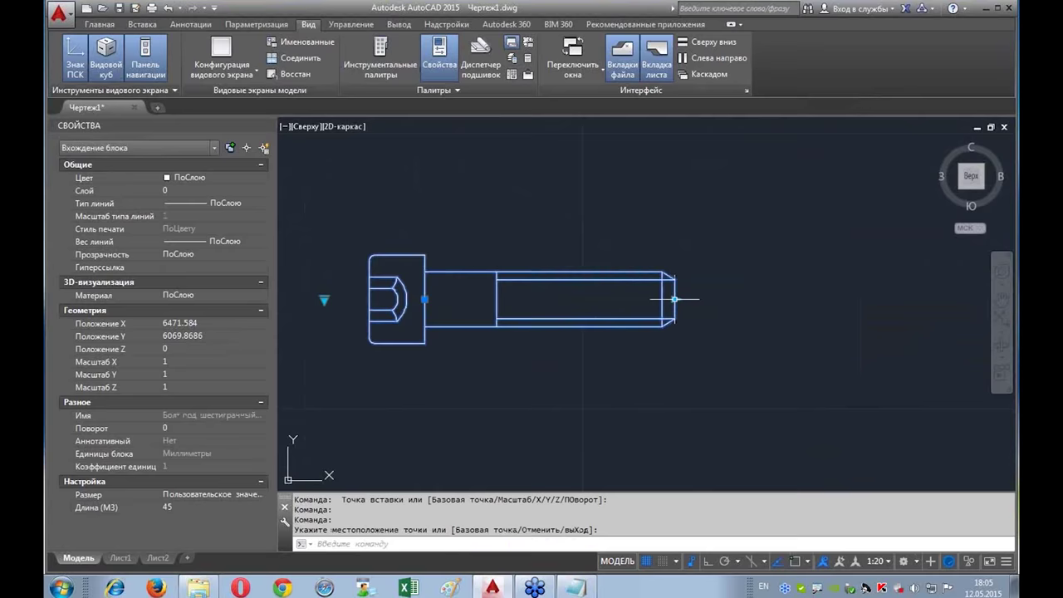
click(573, 326)
click(569, 339)
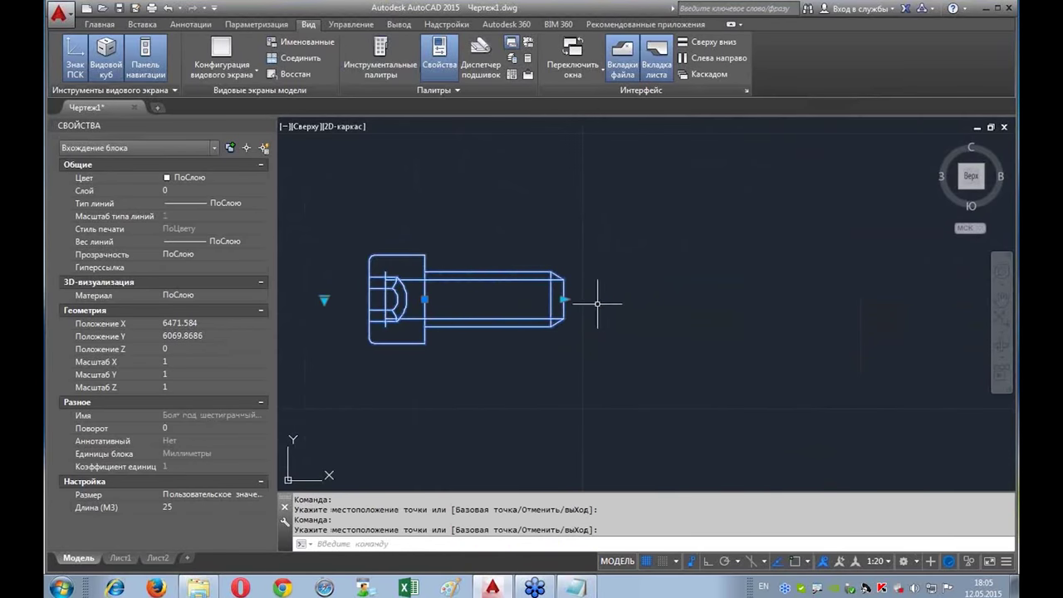
click(563, 295)
click(772, 306)
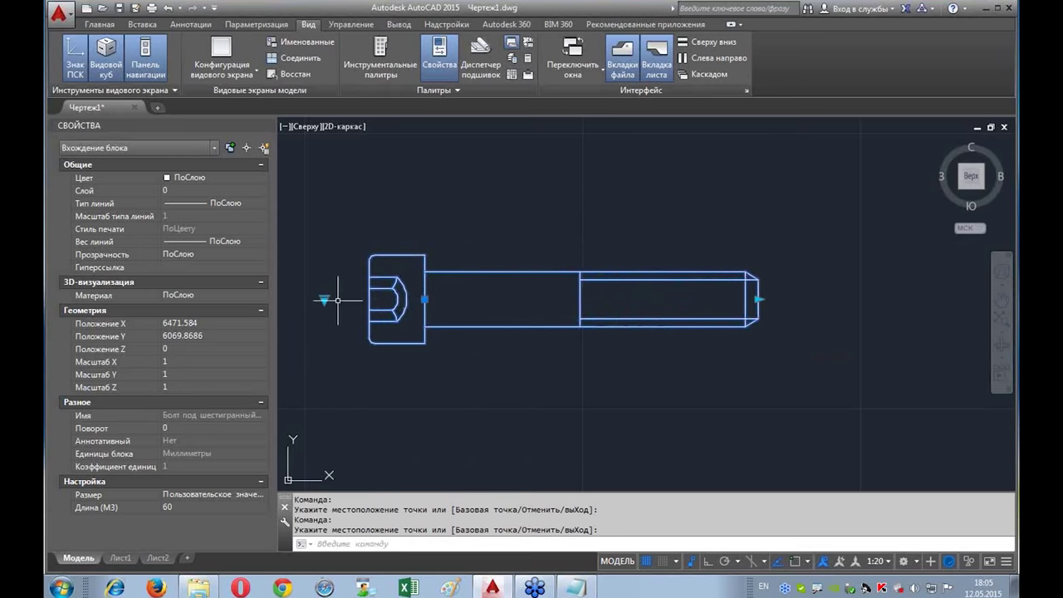
Step: Change the bolt size through M6 and M8 to M10, then open its block definition for editing
click(324, 300)
click(334, 367)
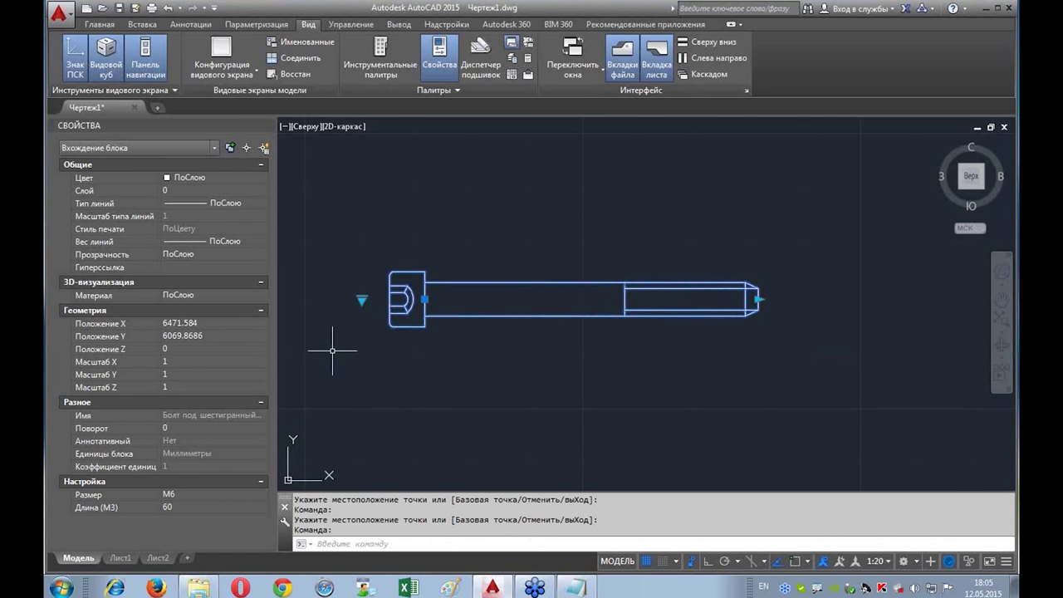
click(359, 300)
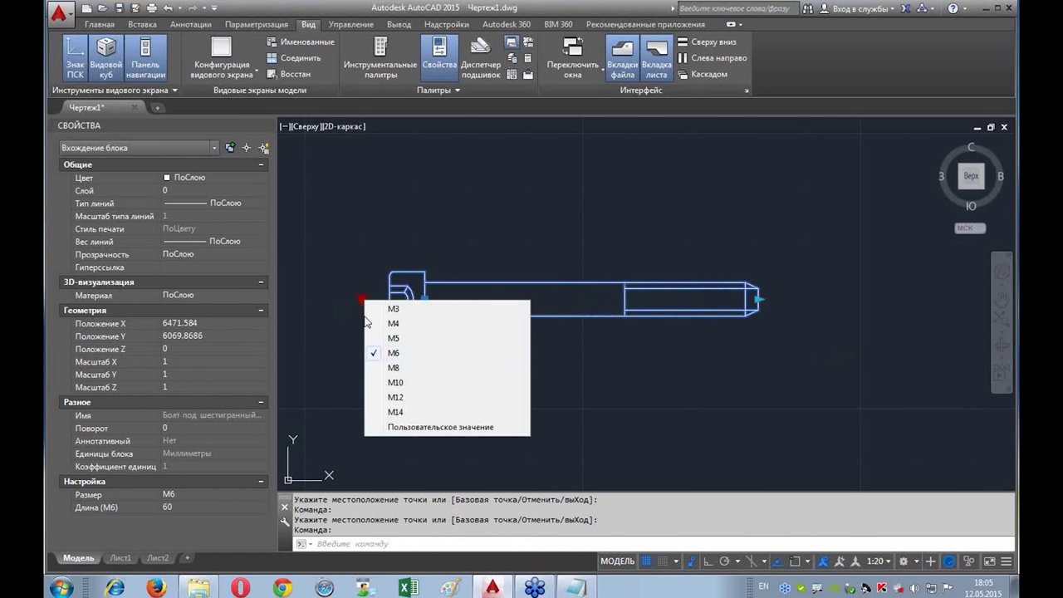
click(370, 365)
click(343, 299)
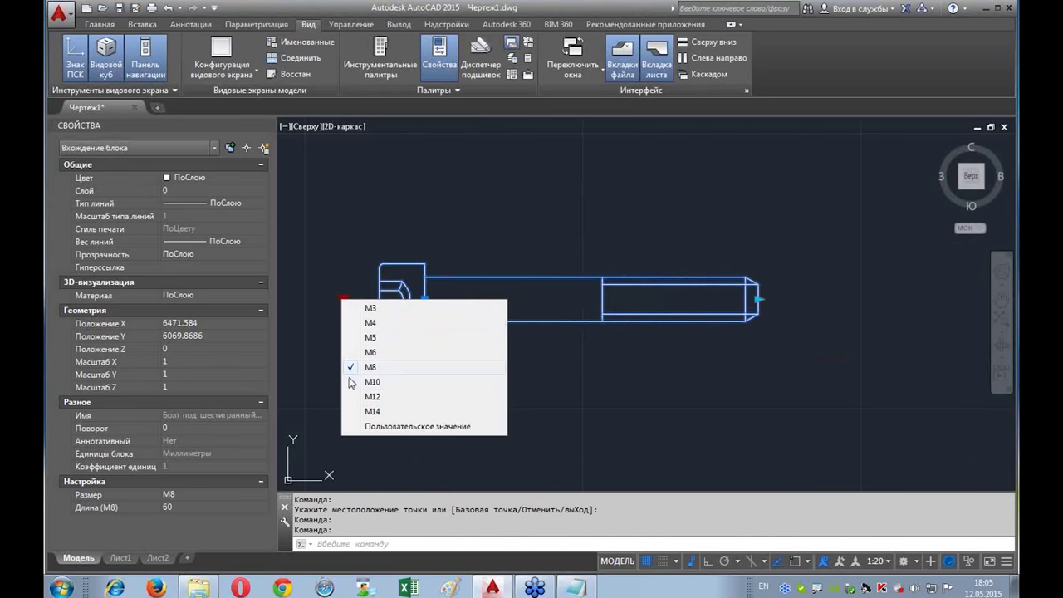
click(352, 383)
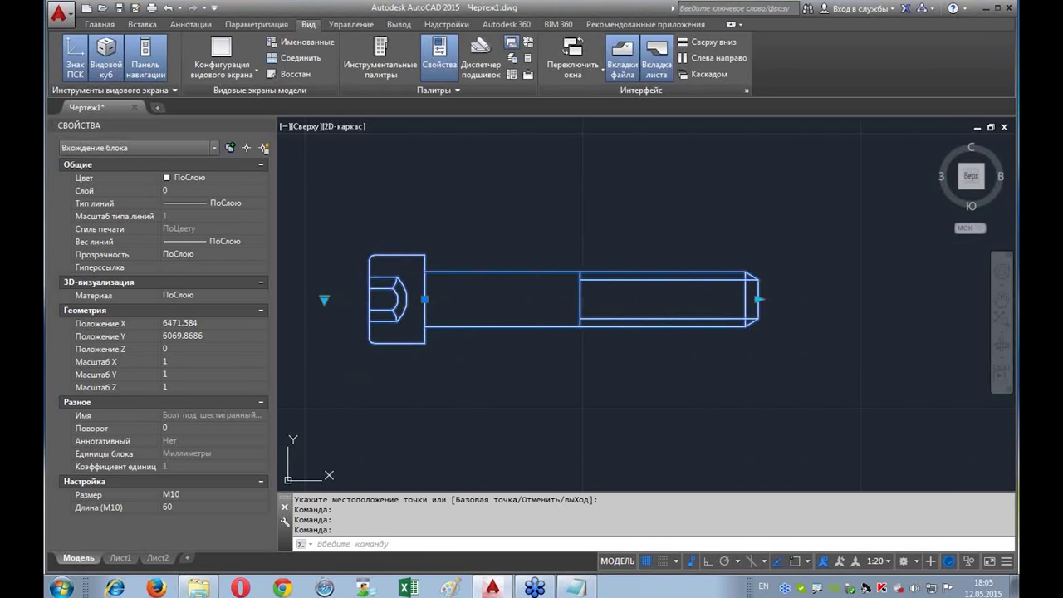
double_click(655, 282)
click(524, 384)
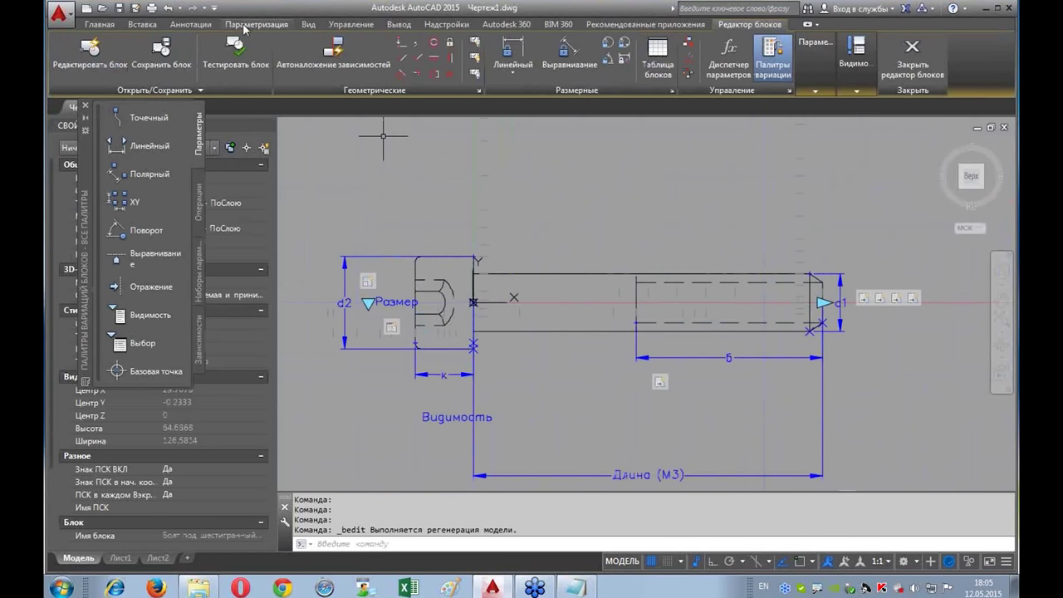
Step: Close the bolt's block editor from the Параметризация tab without saving changes
click(254, 25)
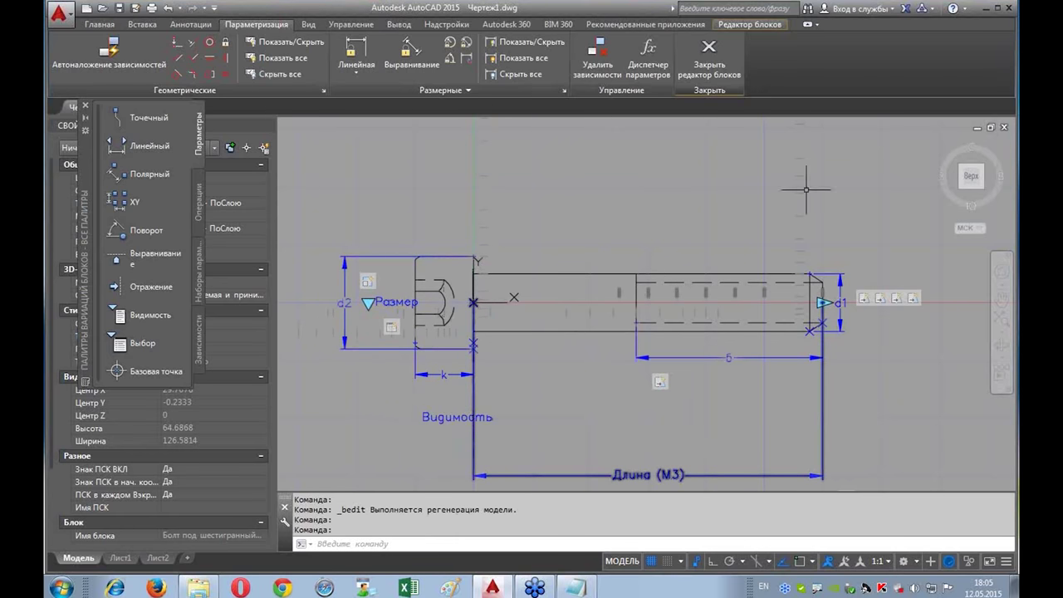
click(708, 58)
click(501, 329)
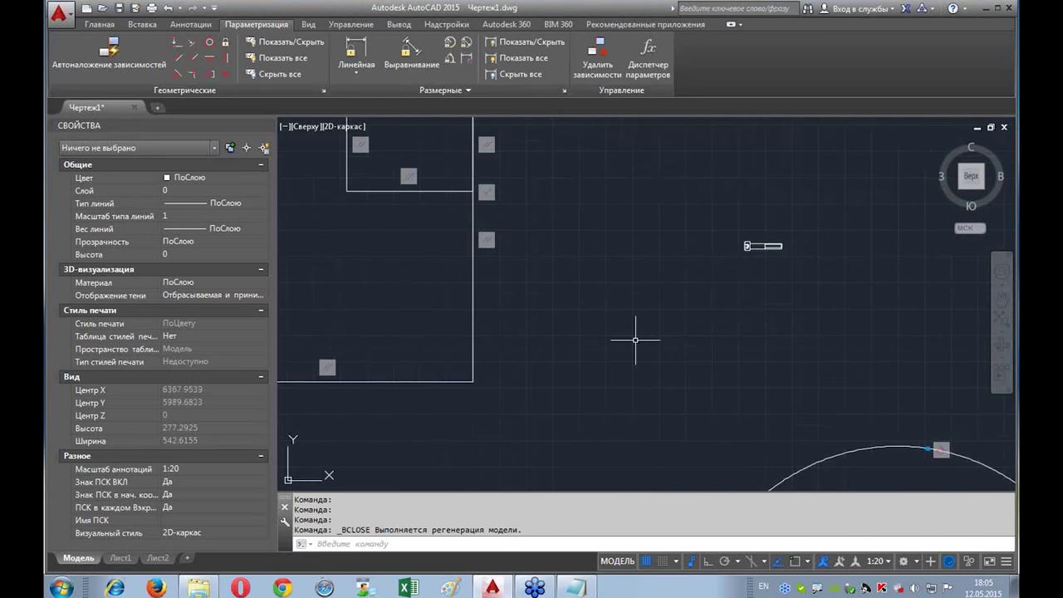
Step: Open the I-beam block in the block editor to review its dimensions, then close it saving changes
scroll(362, 292, up, 2)
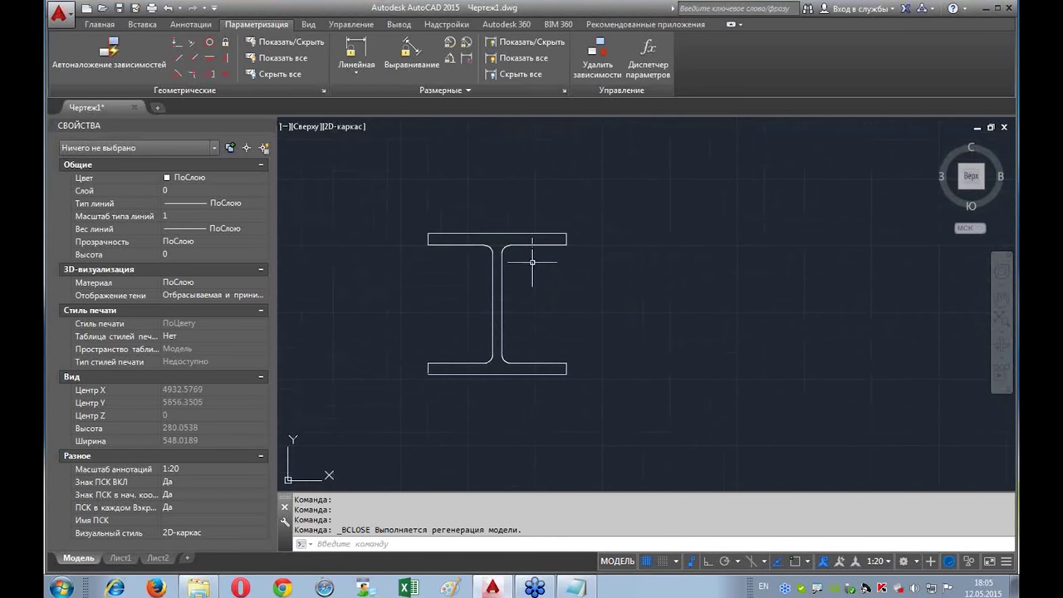
double_click(533, 245)
click(523, 384)
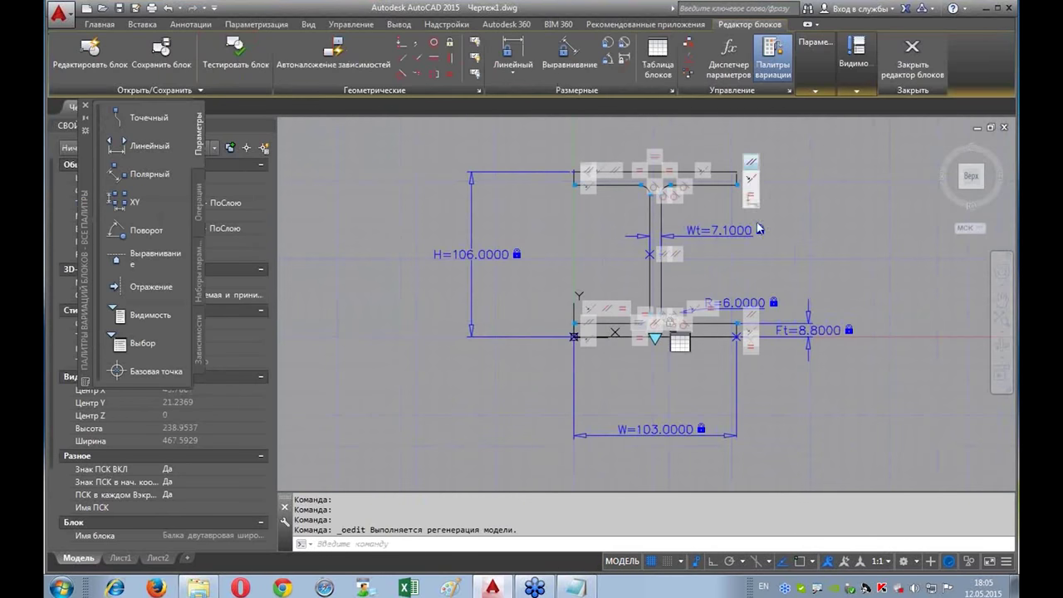
scroll(695, 236, up, 5)
scroll(723, 266, down, 3)
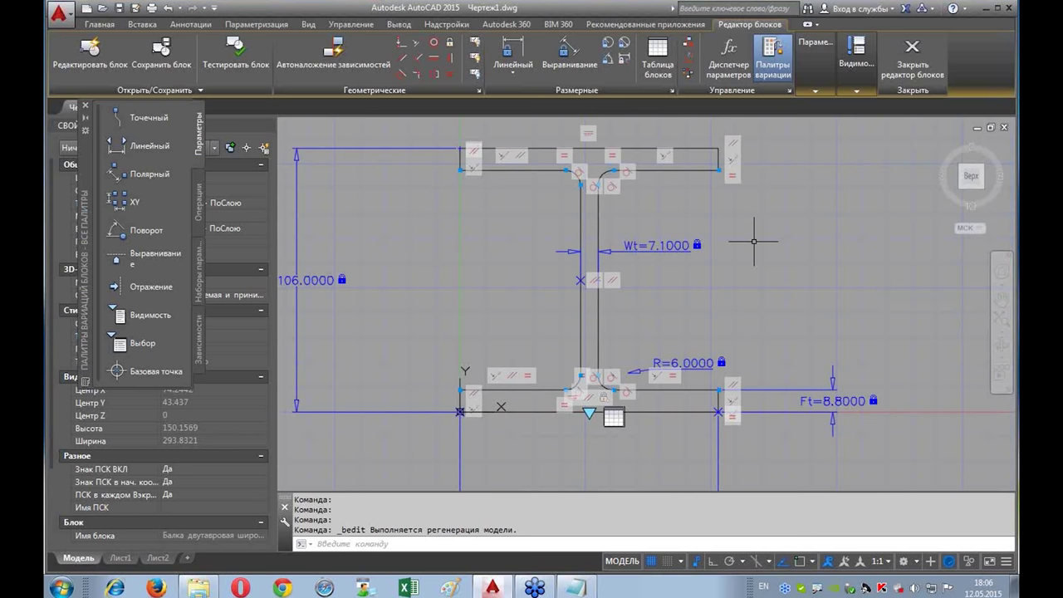
click(912, 58)
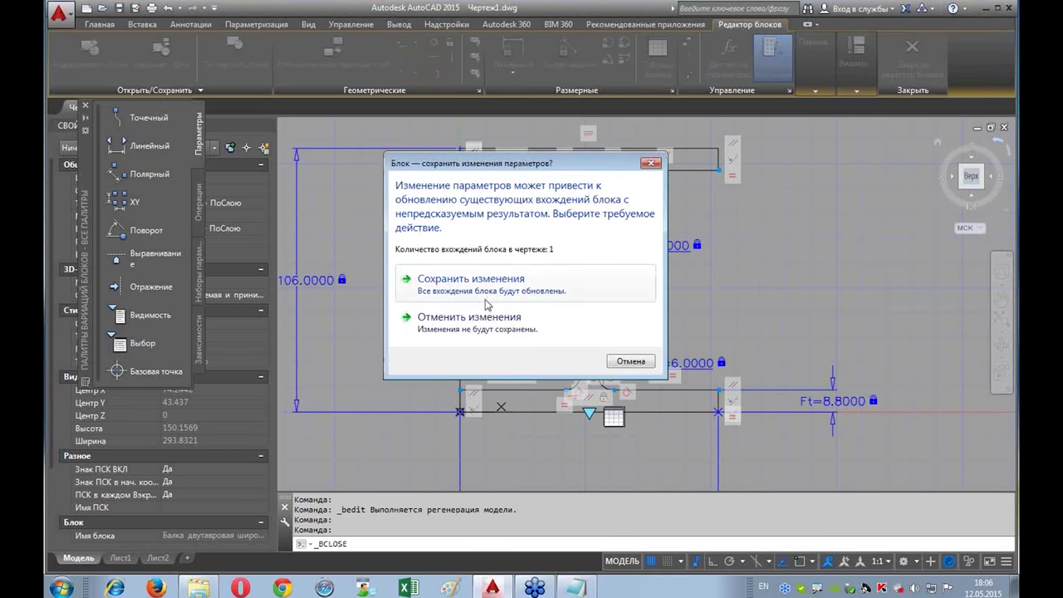
click(490, 295)
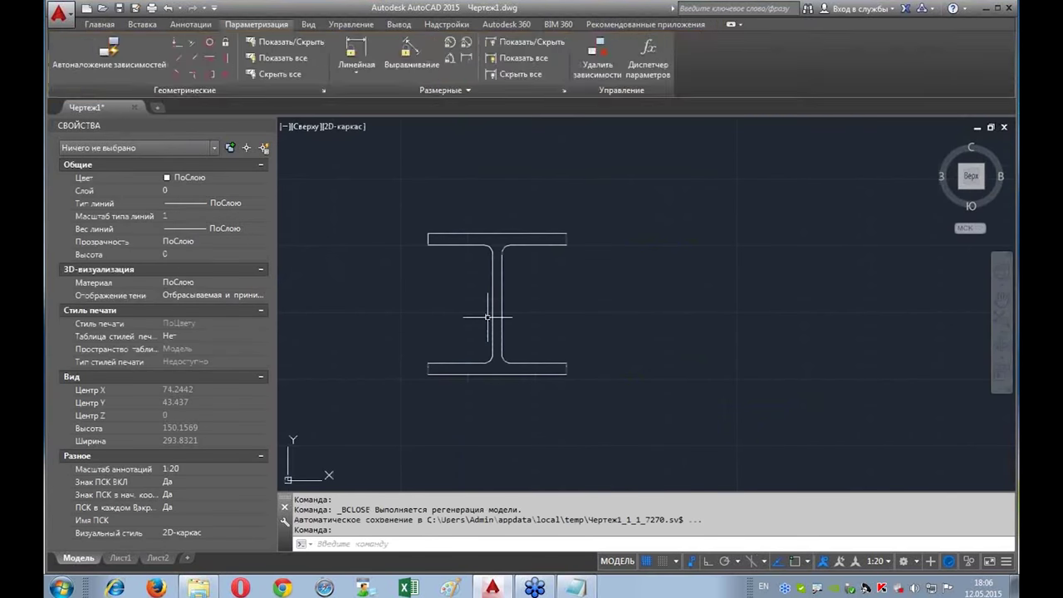
Step: Replace all the Notepad note text with 'Цель: сложные блоки' and switch back to AutoCAD
click(575, 588)
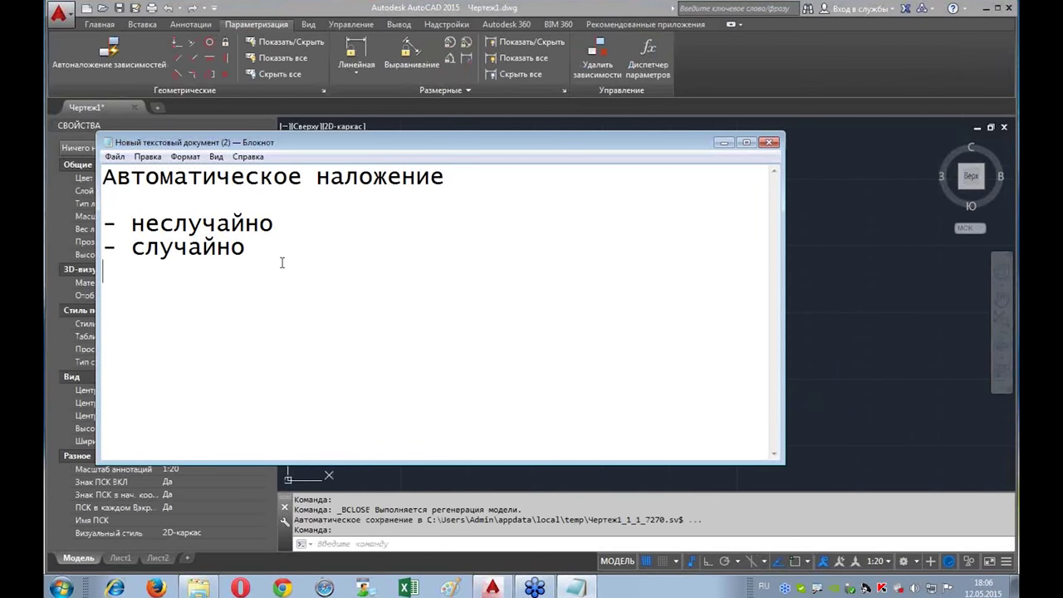
key(ctrl+a)
click(114, 292)
key(ctrl+a)
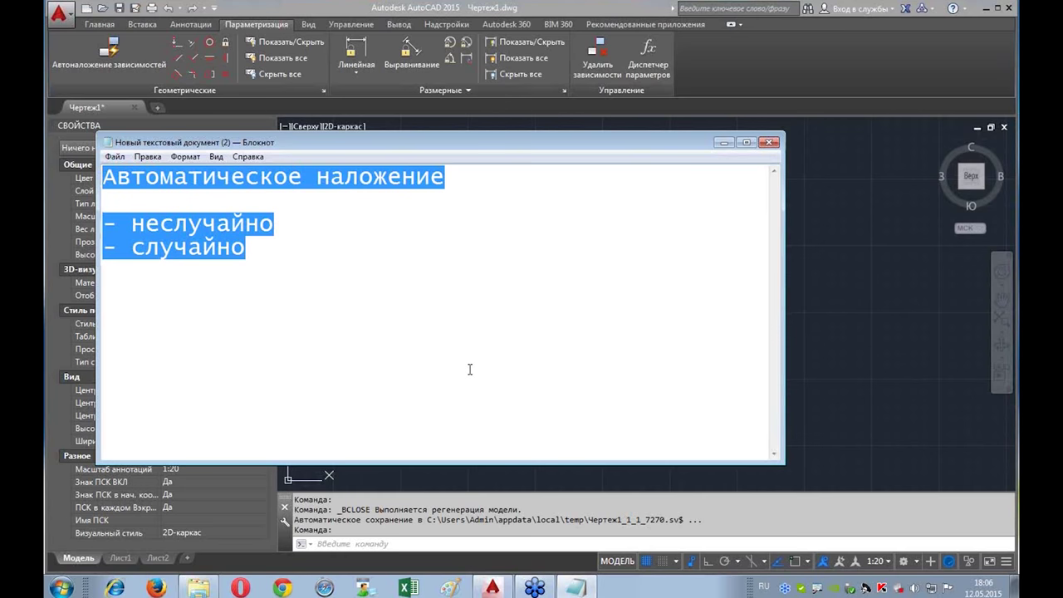
text(Цель: сложные блоки)
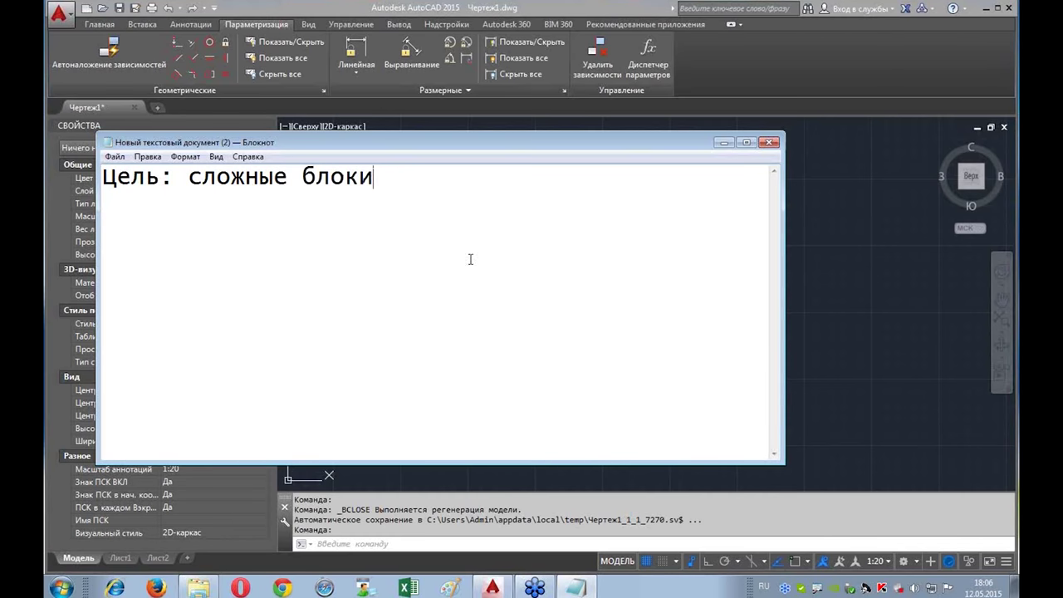
click(707, 477)
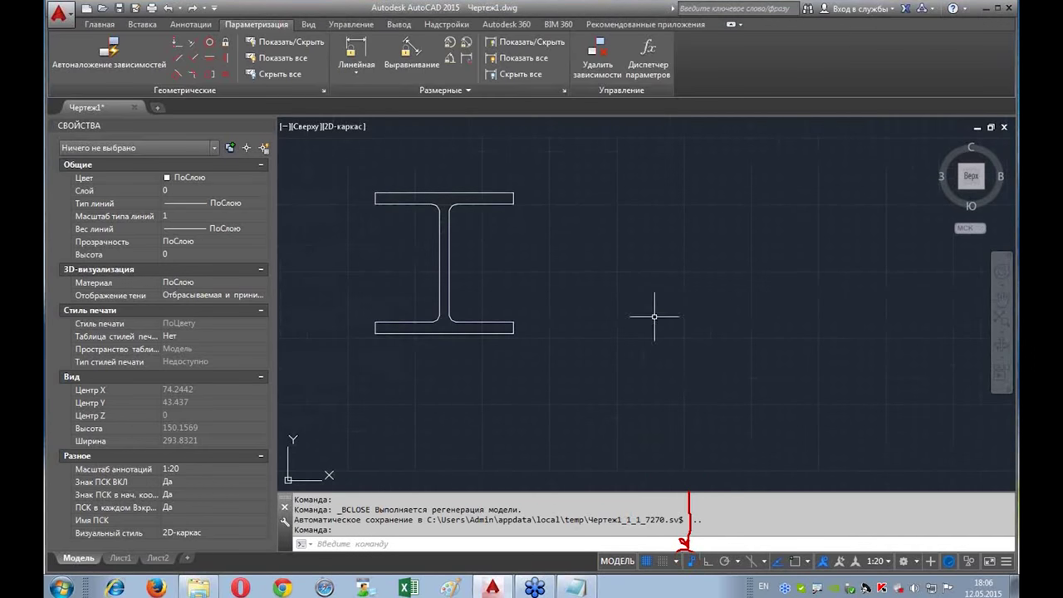
Step: Draw a tall rectangle in open space beside the I-beam so it picks up inferred constraints
scroll(671, 349, down, 5)
scroll(678, 380, down, 2)
scroll(678, 380, up, 7)
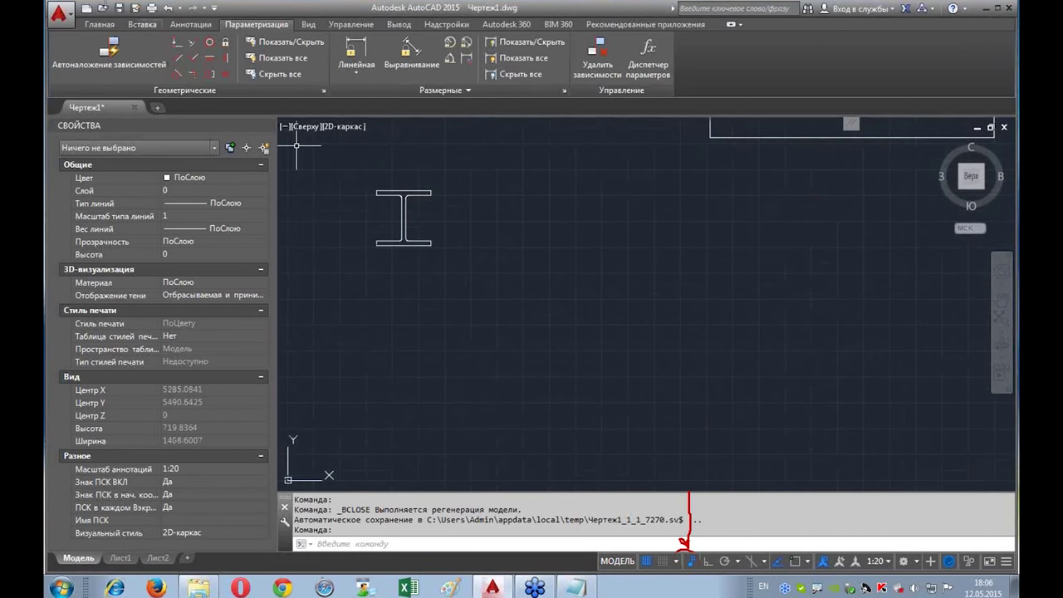
click(98, 24)
click(204, 45)
click(578, 378)
scroll(641, 324, up, 2)
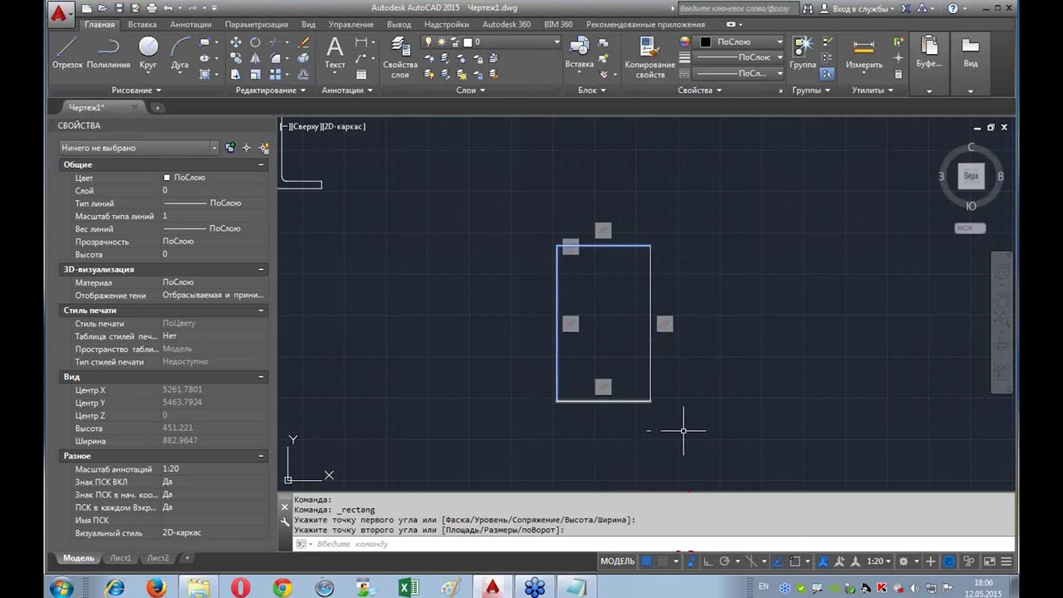
Step: Recentre the view on the rectangle and switch Infer Constraints off
middle_drag(709, 434, 675, 416)
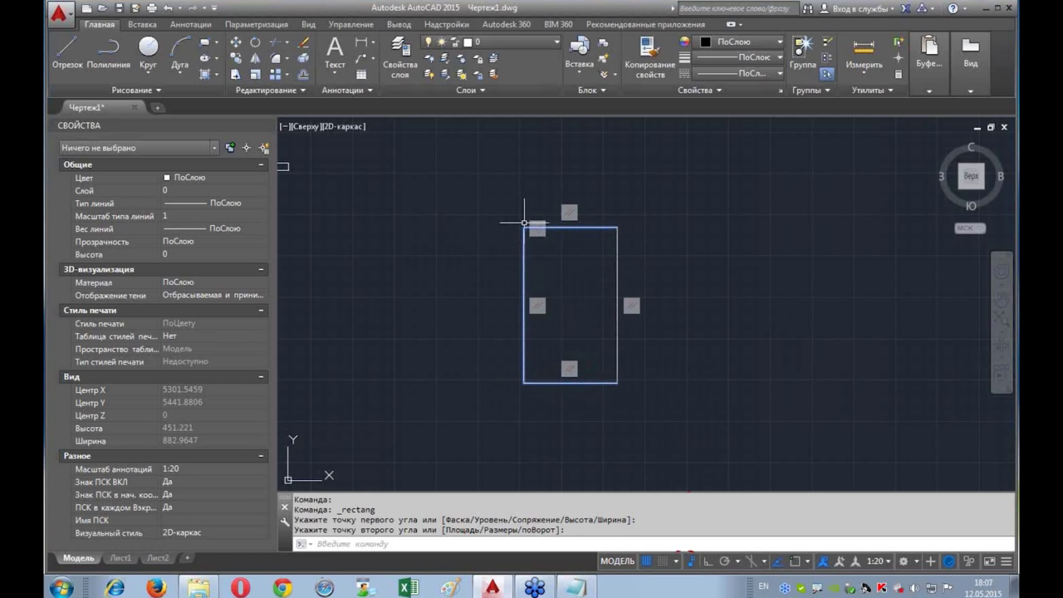
scroll(550, 243, up, 2)
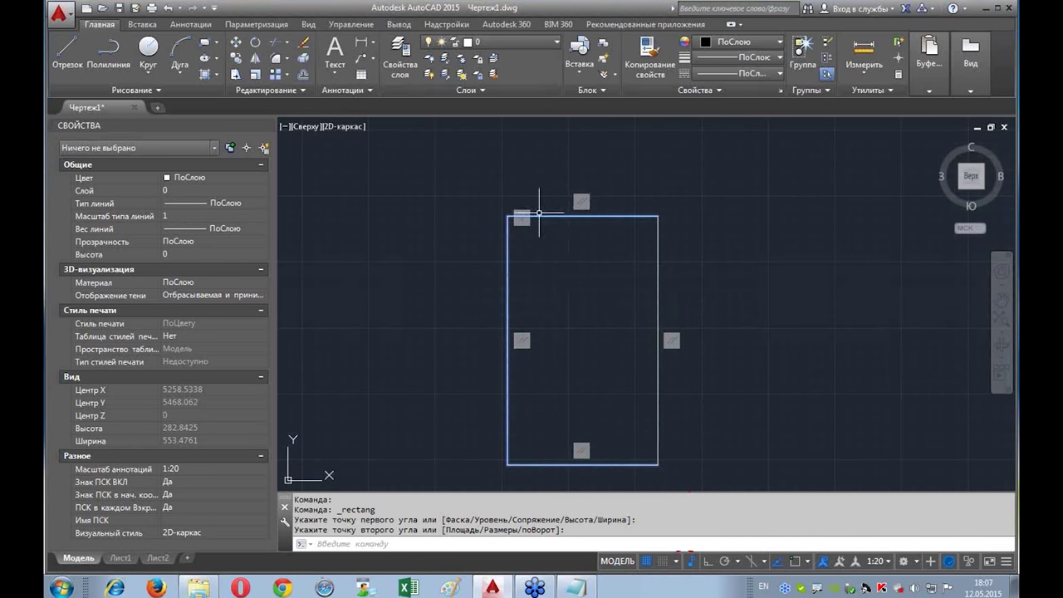
scroll(586, 326, down, 2)
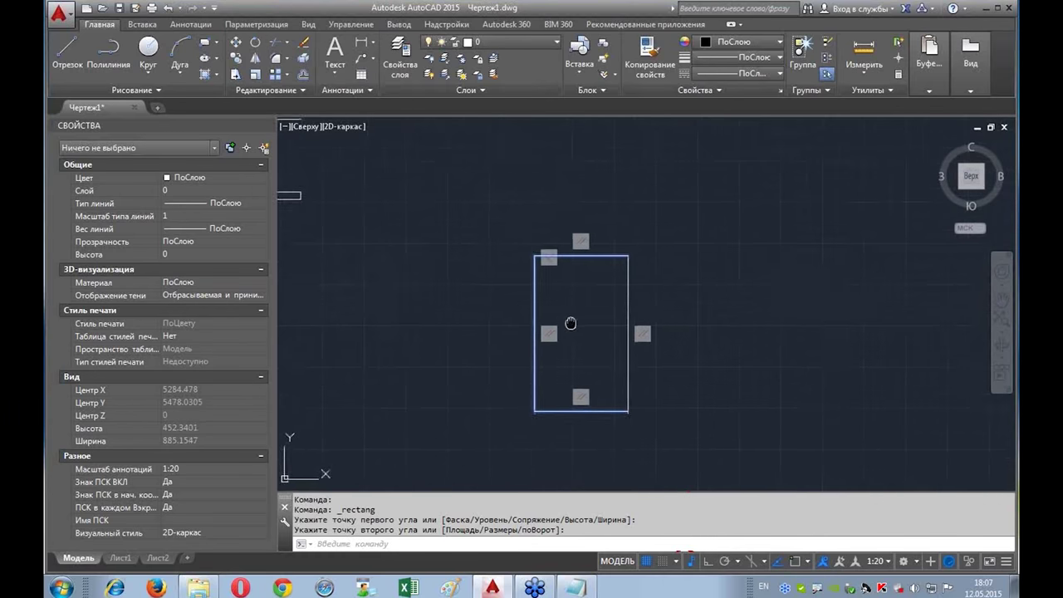
middle_drag(586, 327, 532, 297)
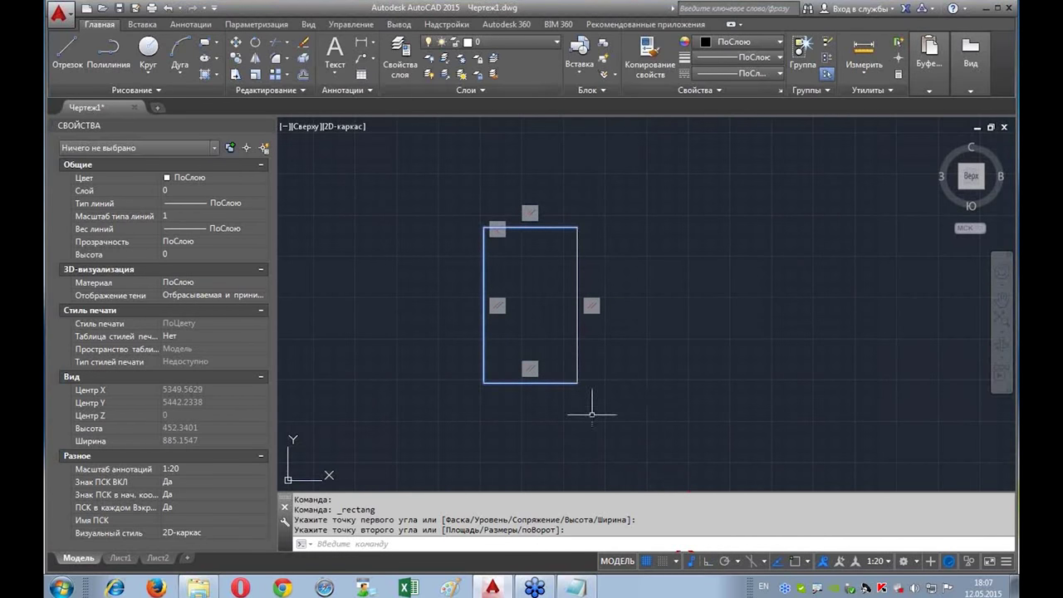
click(692, 562)
Step: Draw a second, unconstrained tall rectangle to the right with a repeated RECTANG
middle_drag(570, 277, 527, 278)
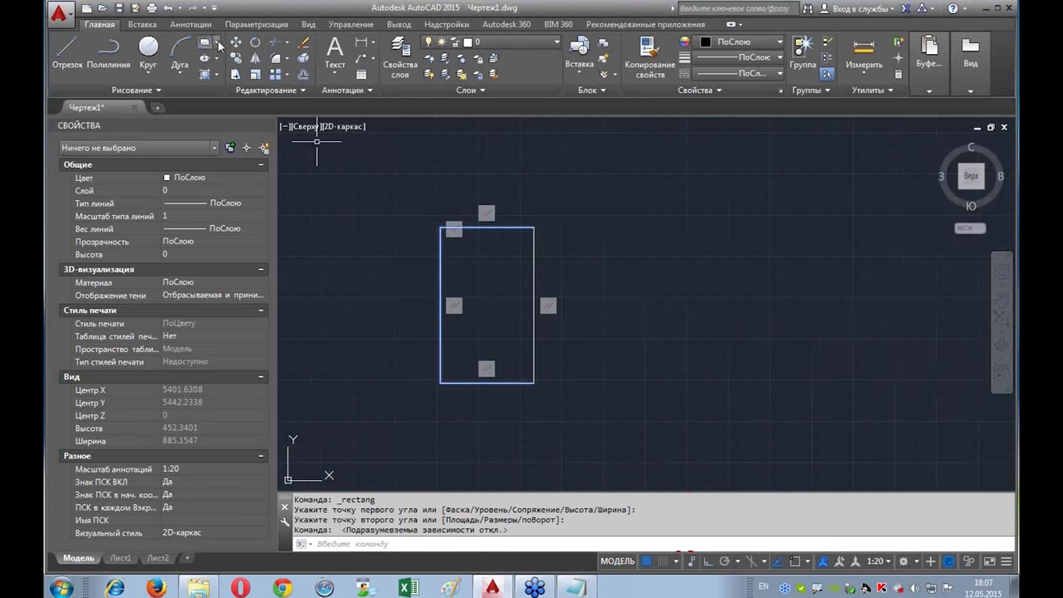
key(Return)
click(641, 376)
click(725, 233)
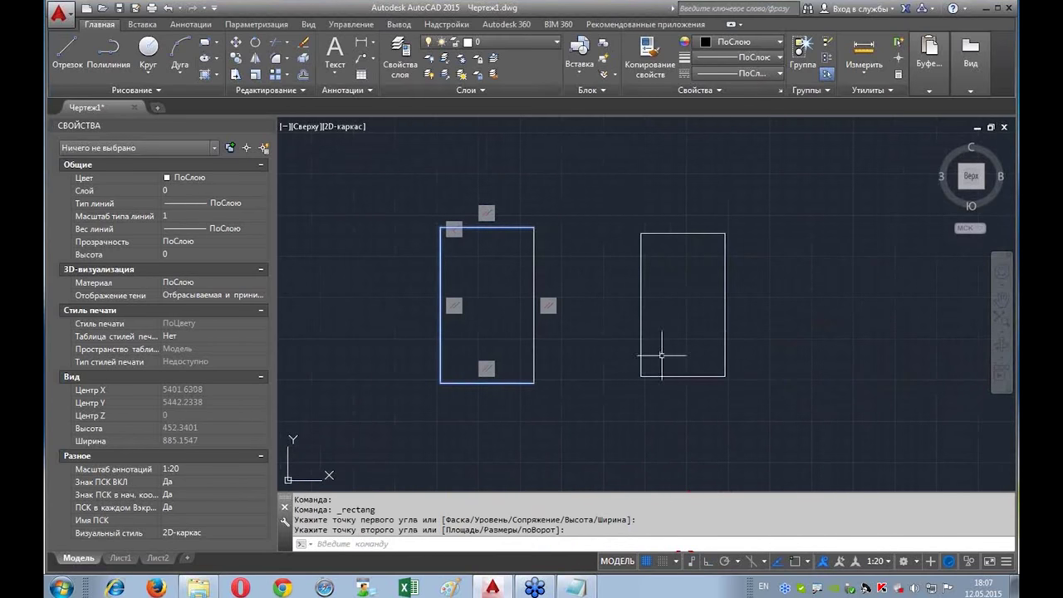
Step: Drag the new rectangle's top-right corner up and outward into an irregular quadrilateral
click(684, 234)
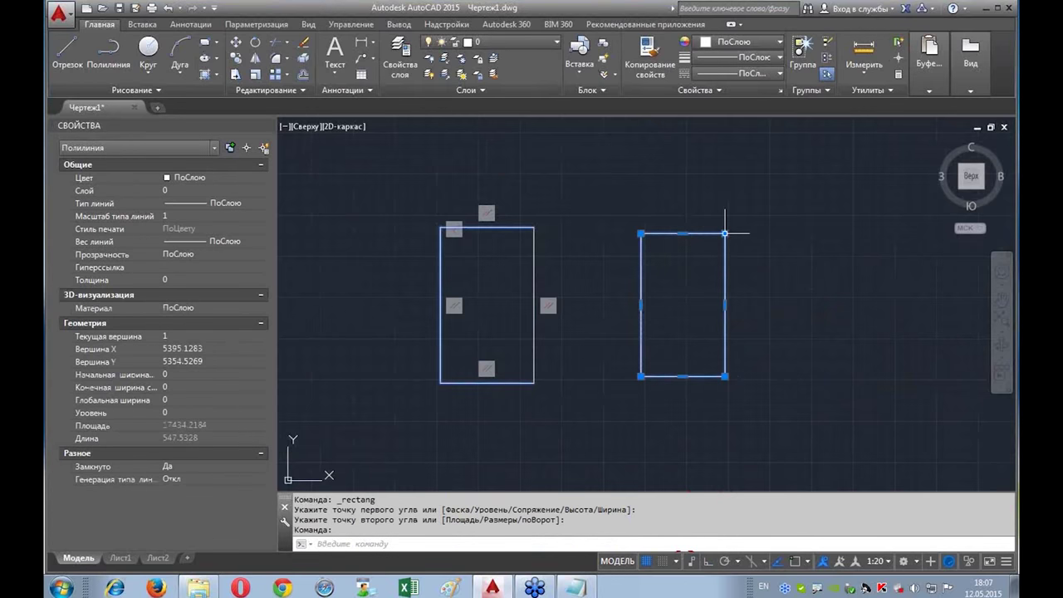
drag(725, 234, 751, 201)
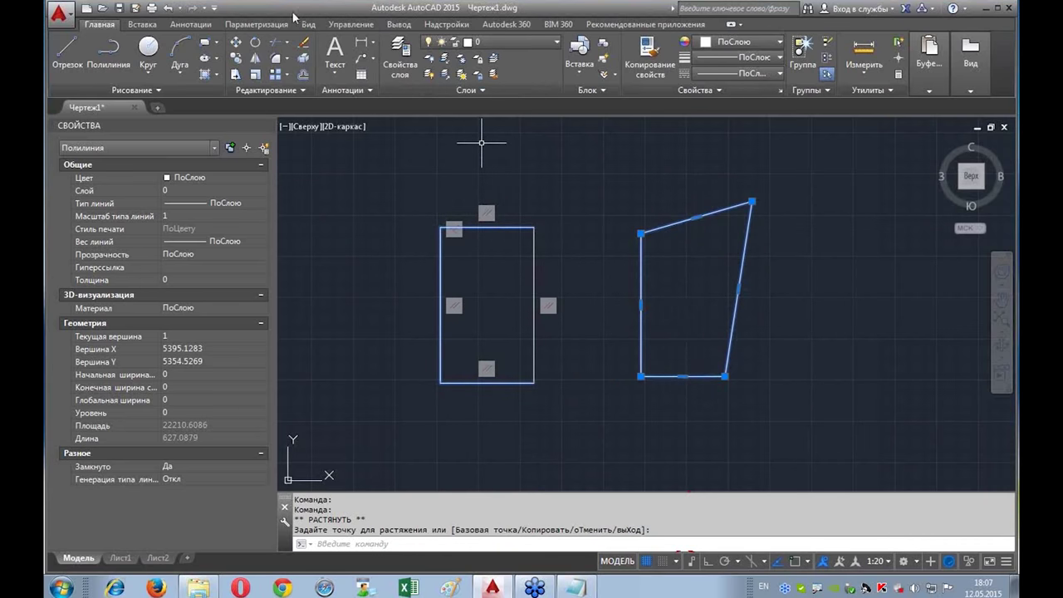
click(247, 25)
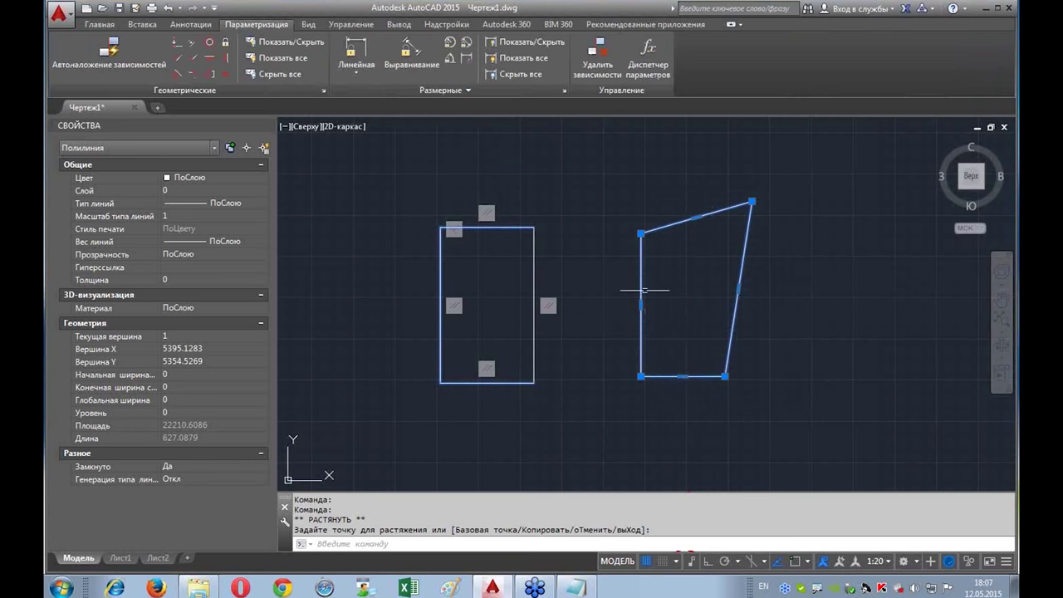
key(Escape)
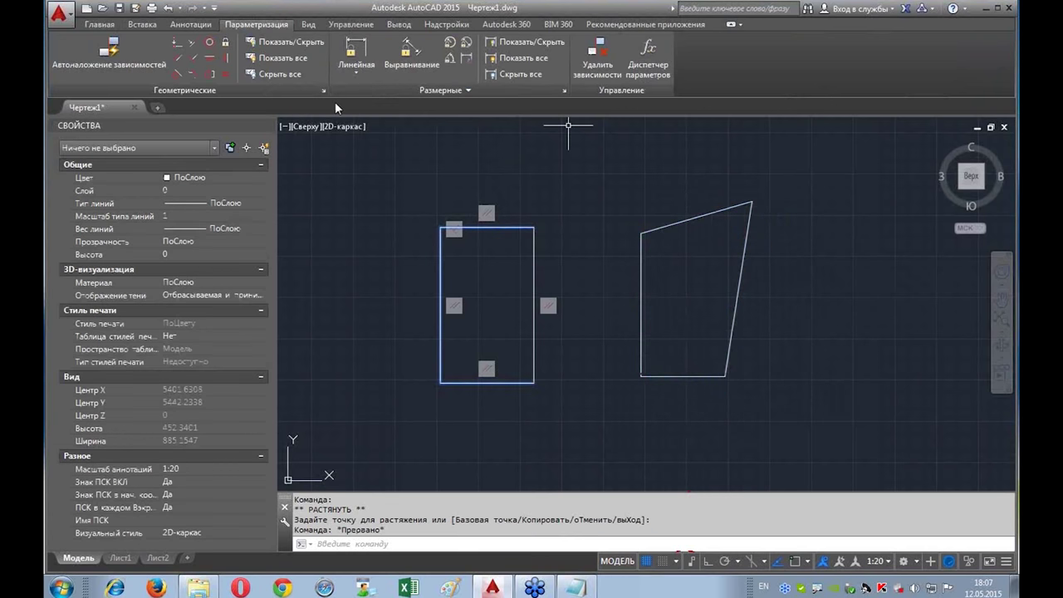
click(356, 51)
Step: Add a vertical linear constraint d2 on the quadrilateral's height, placed to the right
click(694, 219)
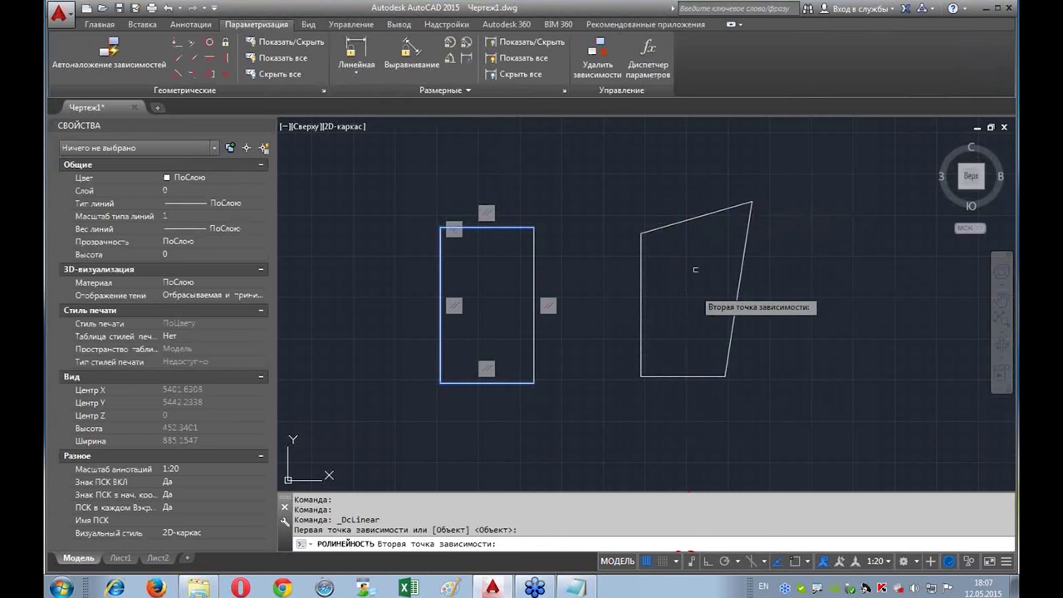
click(683, 376)
click(851, 332)
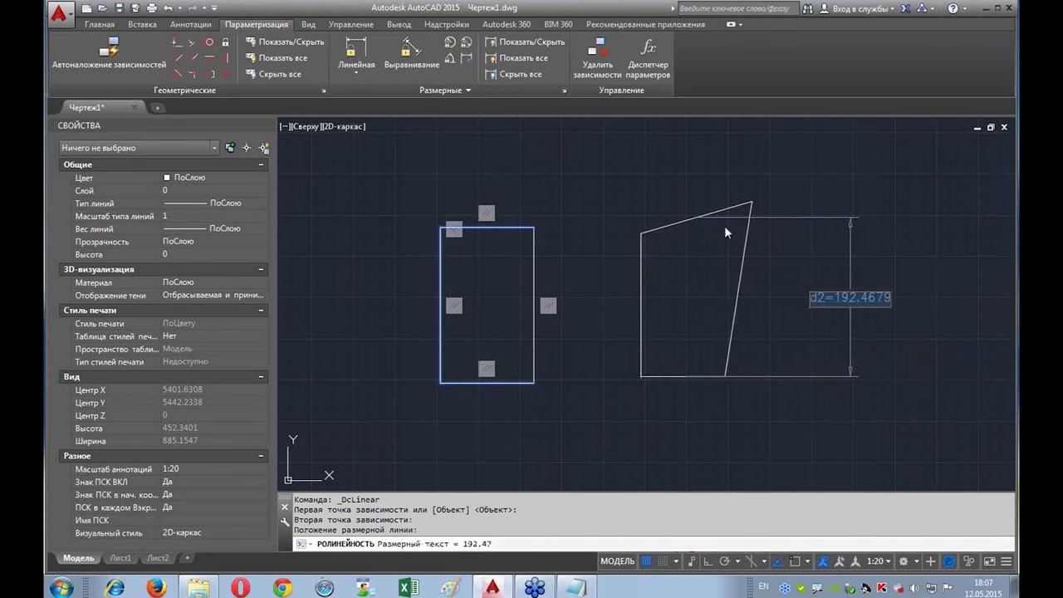
key(Return)
Step: Add a width constraint d3 below the bottom edge and set it to 100
click(357, 52)
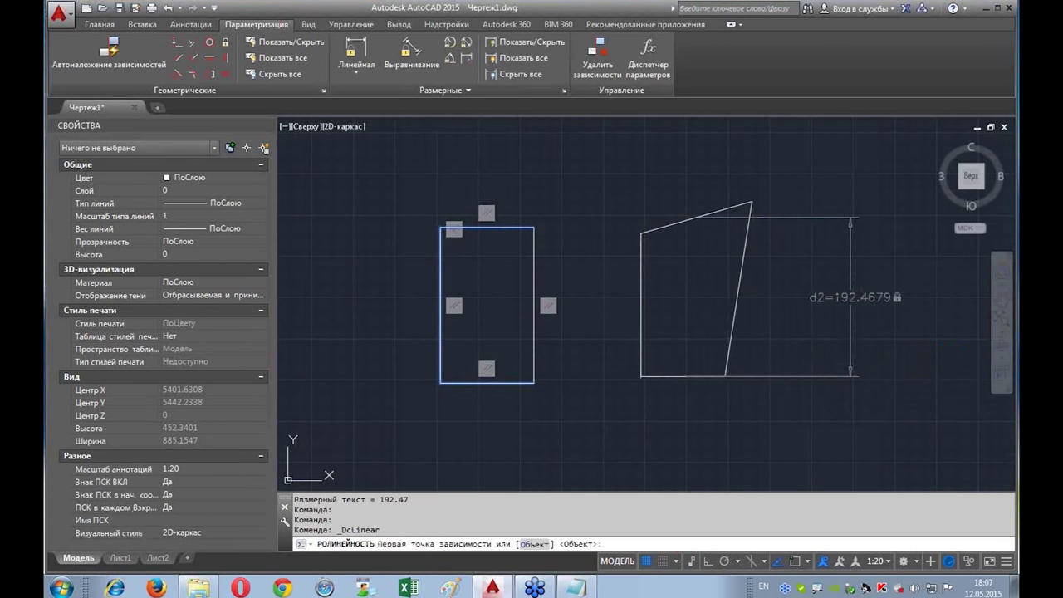
click(640, 305)
click(740, 290)
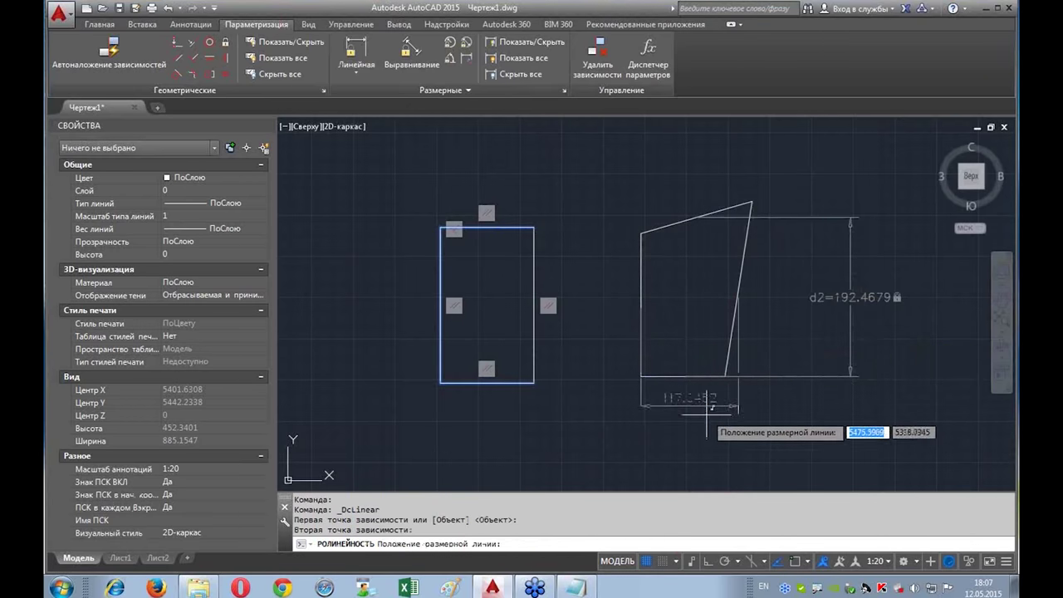
click(690, 423)
key(Return)
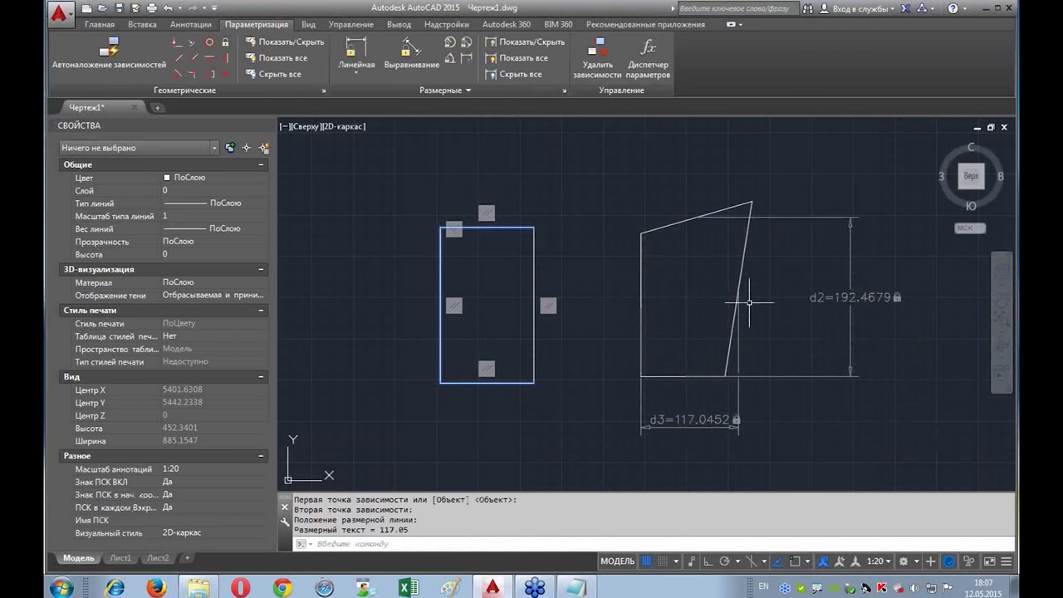
click(715, 432)
double_click(715, 430)
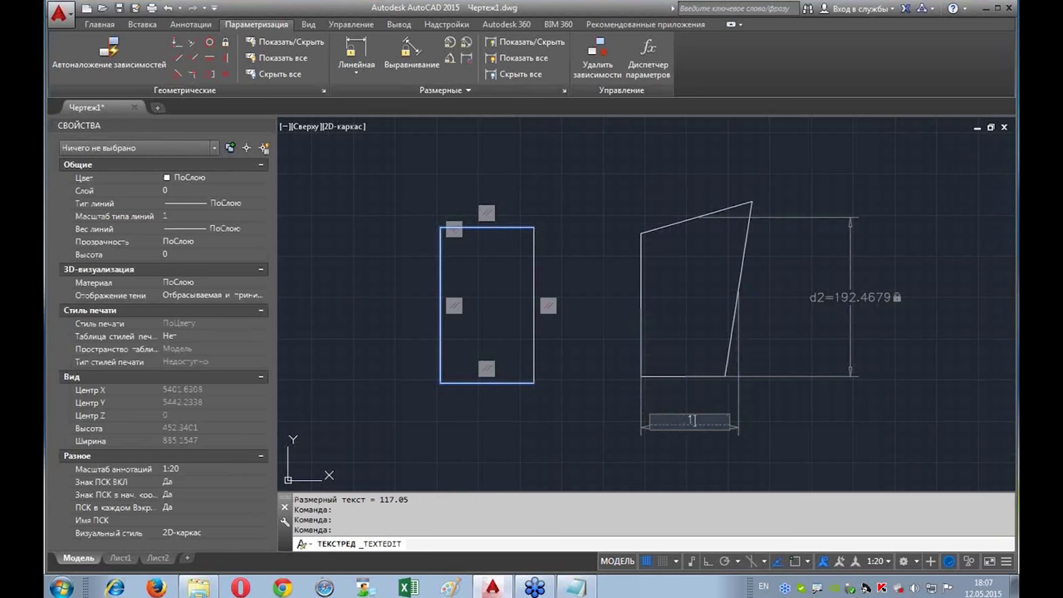
text(00)
key(Return)
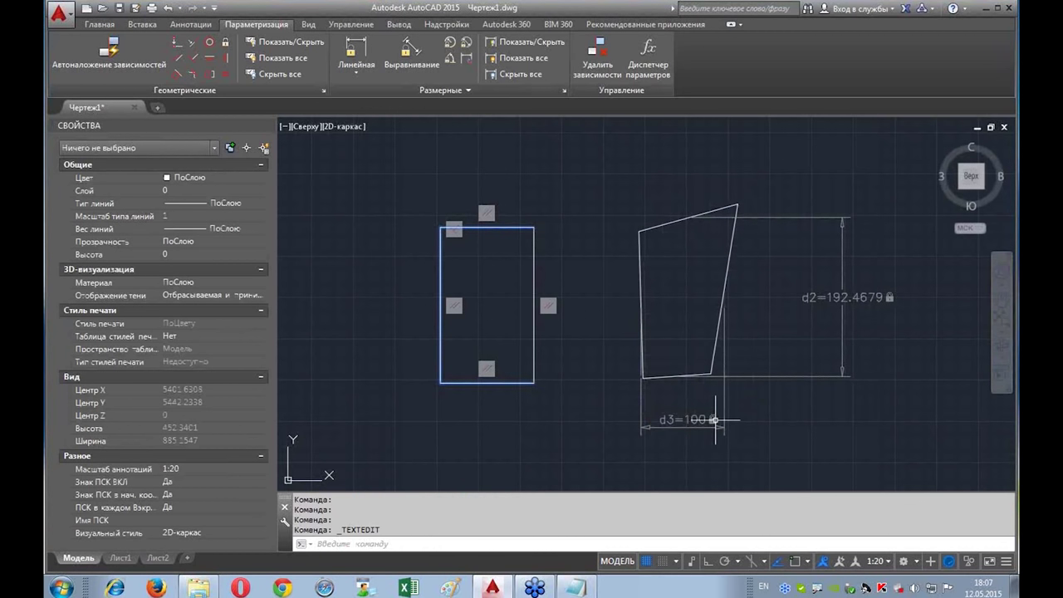
key(Escape)
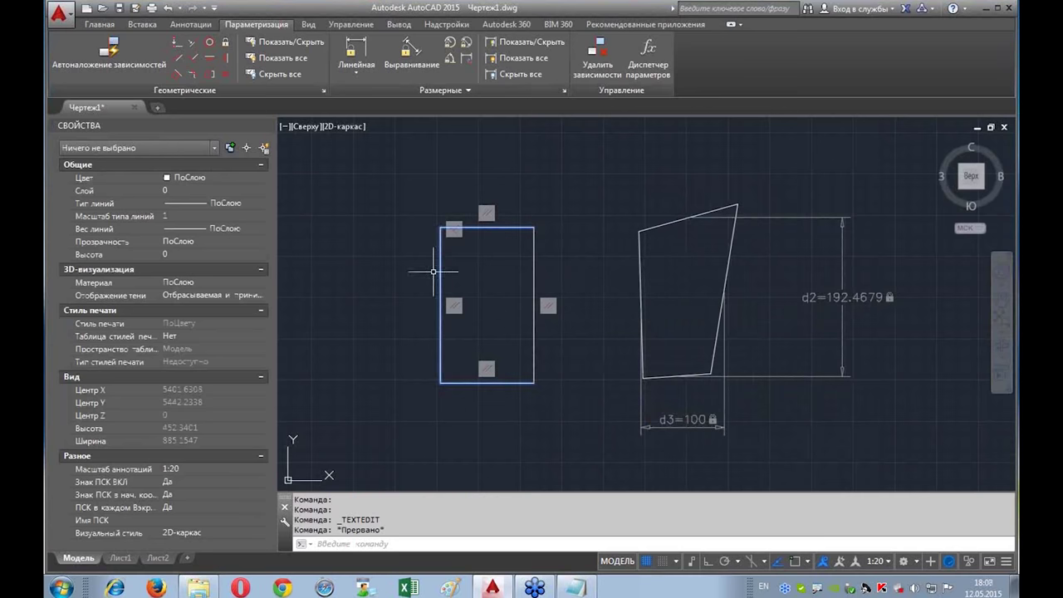
Step: Make the right edge parallel to the left and the top parallel to the bottom
scroll(415, 223, up, 2)
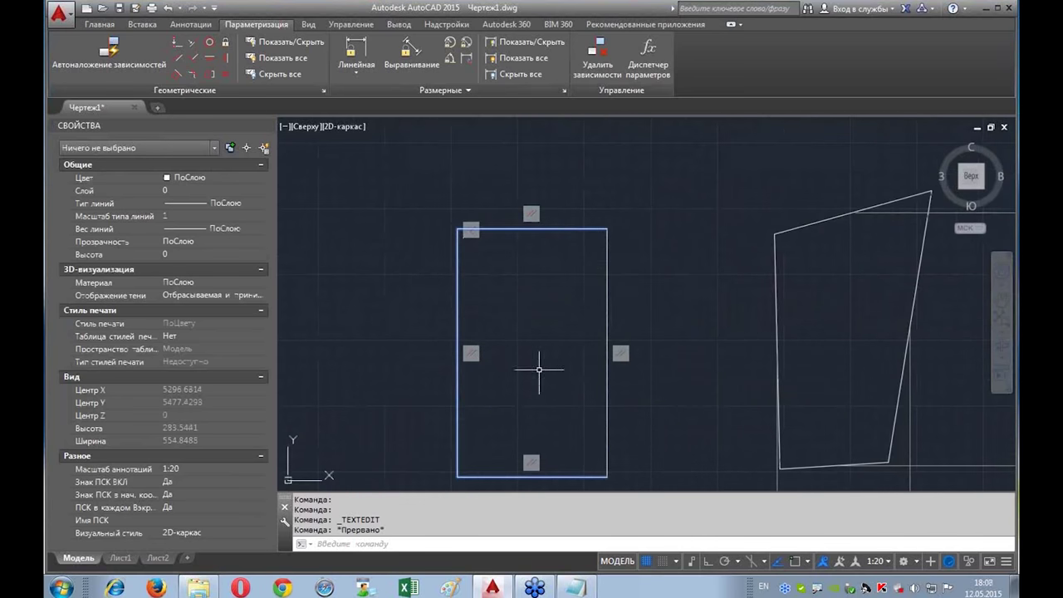
middle_drag(539, 369, 543, 304)
scroll(612, 380, down, 2)
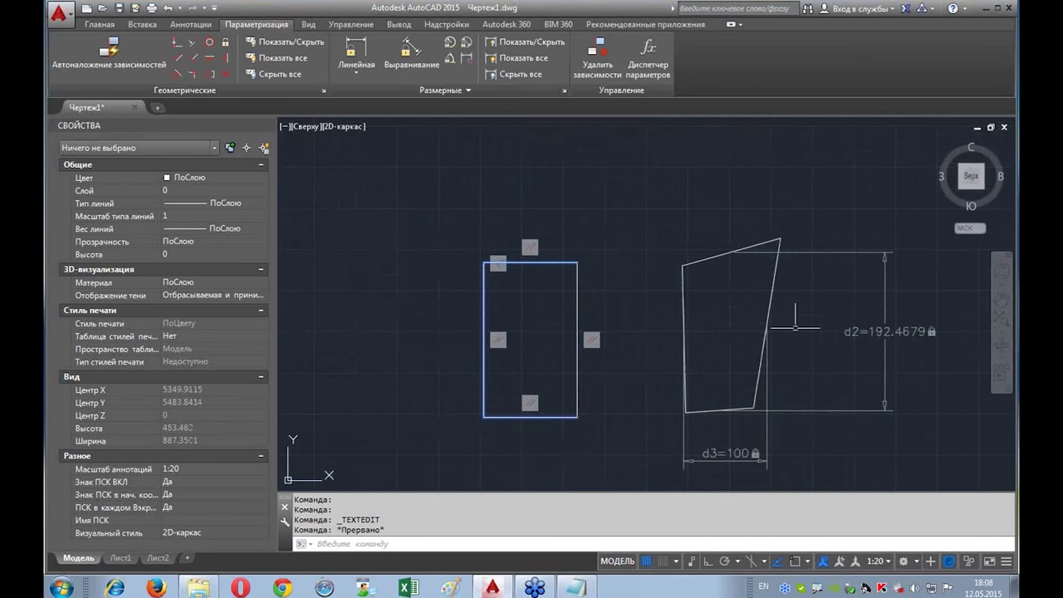
middle_drag(783, 301, 705, 280)
scroll(705, 279, up, 1)
scroll(573, 254, up, 1)
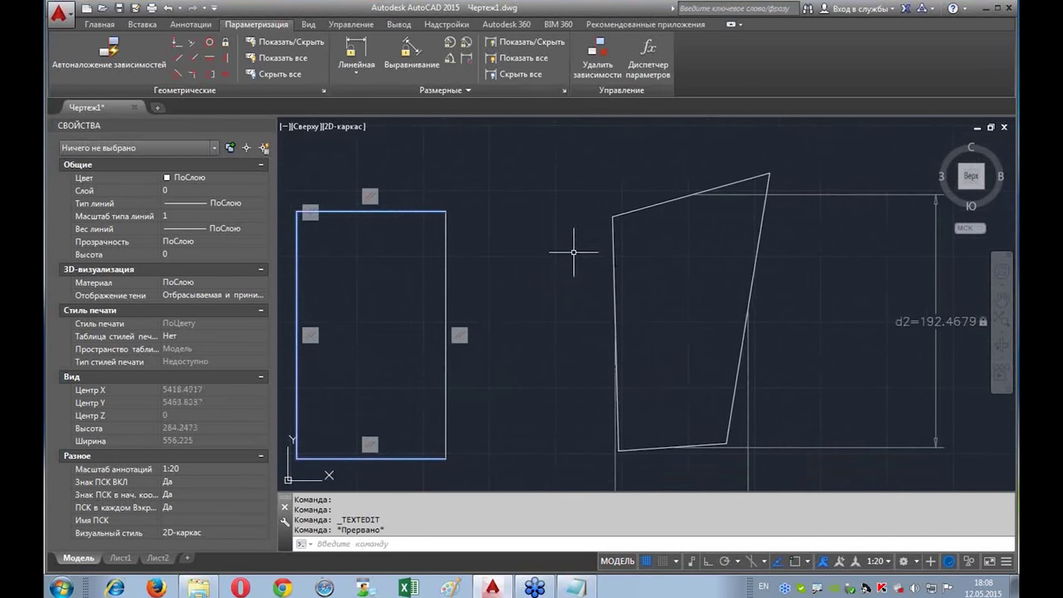
click(189, 61)
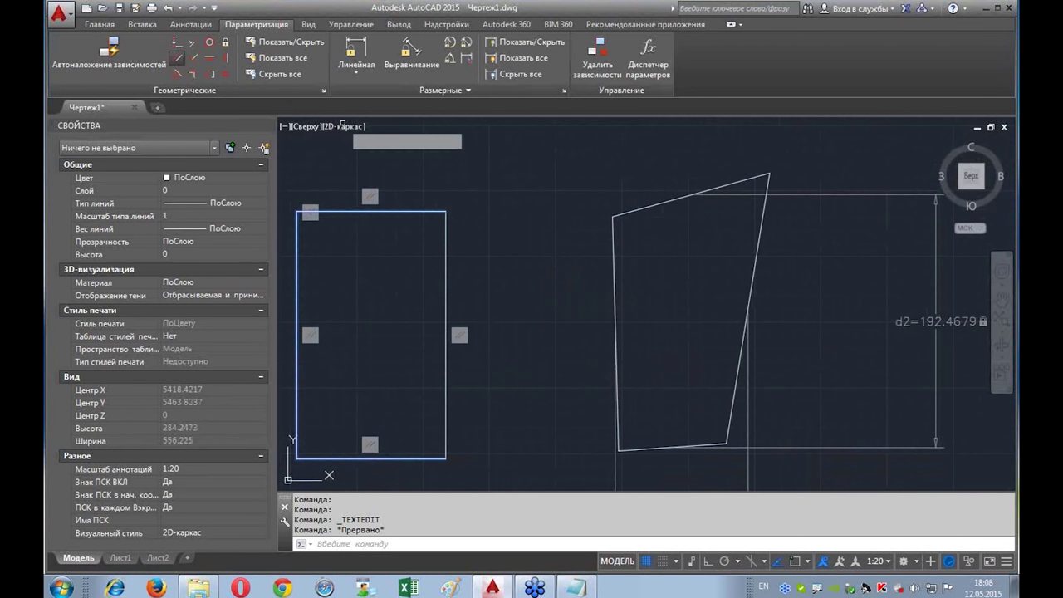
click(615, 291)
click(758, 242)
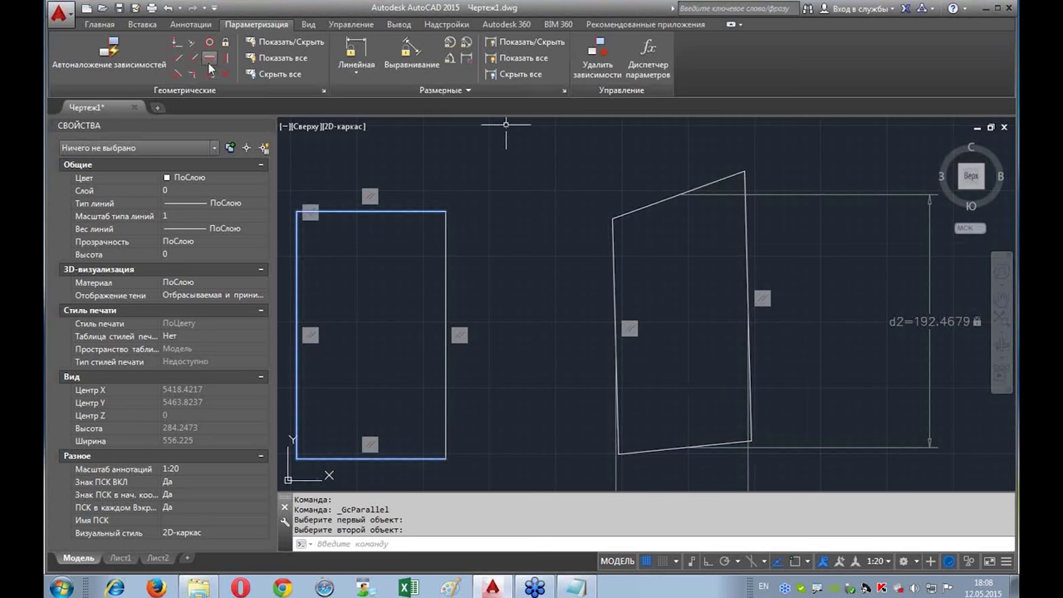
click(173, 64)
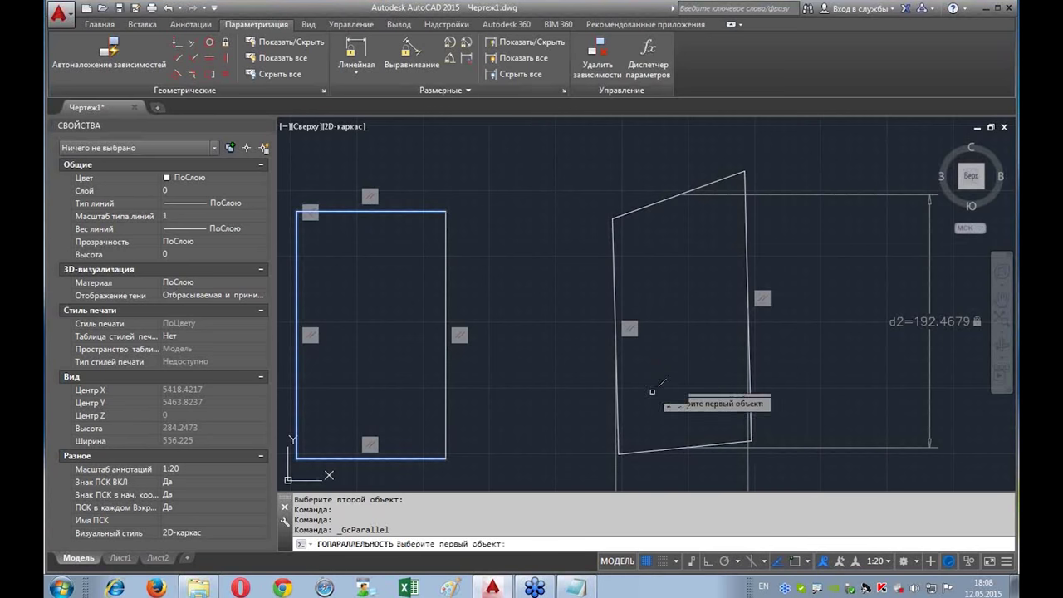
click(736, 440)
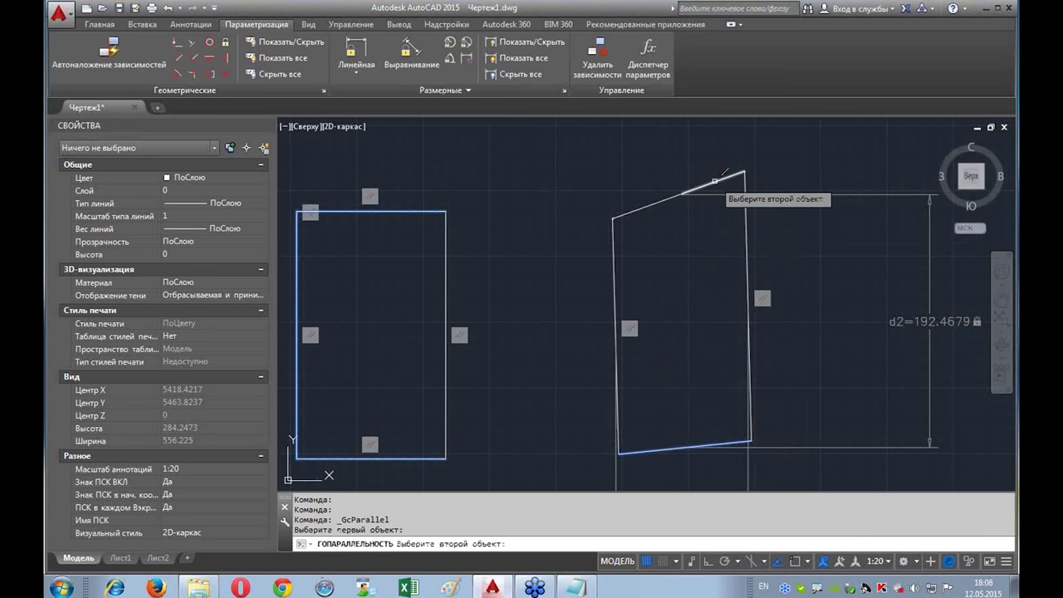
click(711, 184)
Step: Apply perpendicular and horizontal constraints to square the shape upright
scroll(797, 333, down, 4)
scroll(936, 326, up, 2)
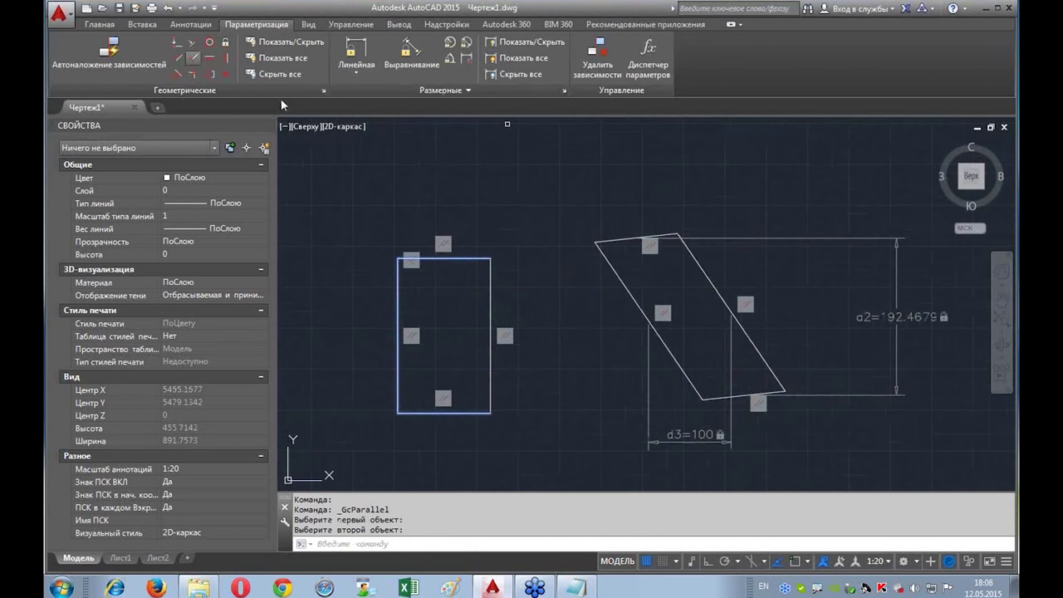
click(608, 259)
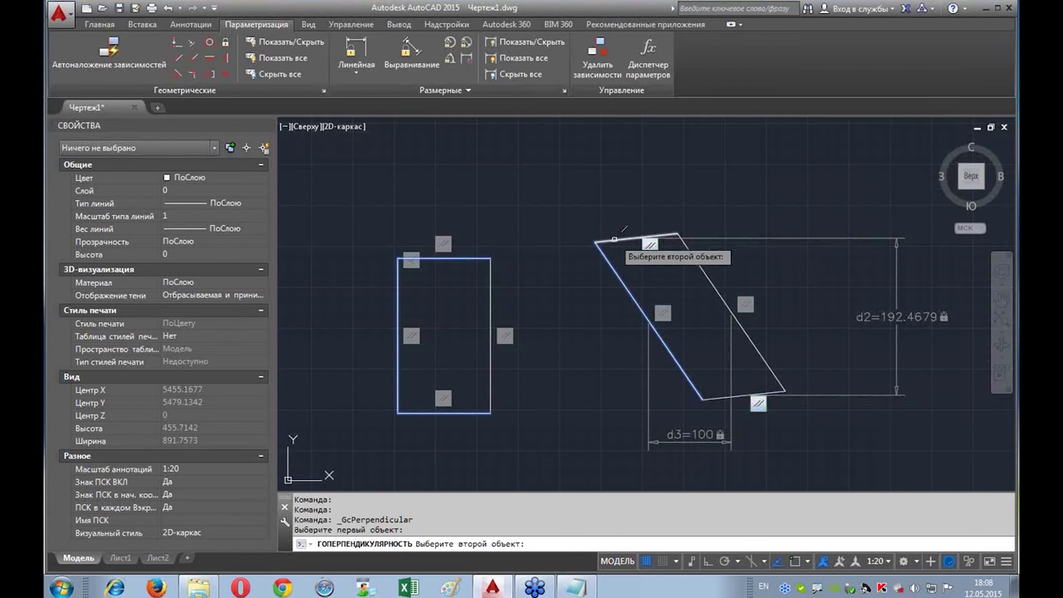
click(614, 239)
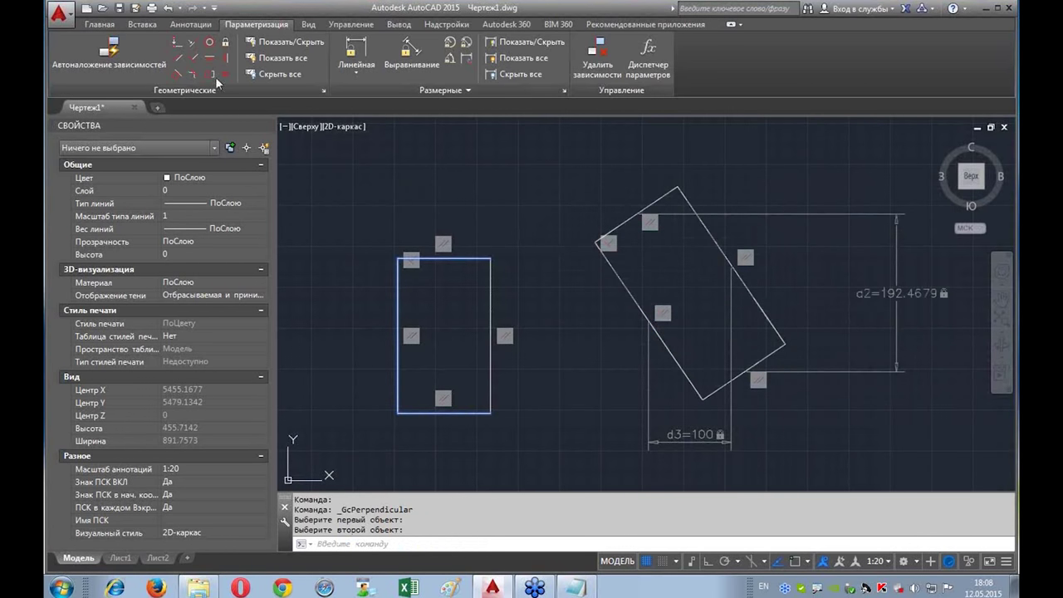
click(626, 222)
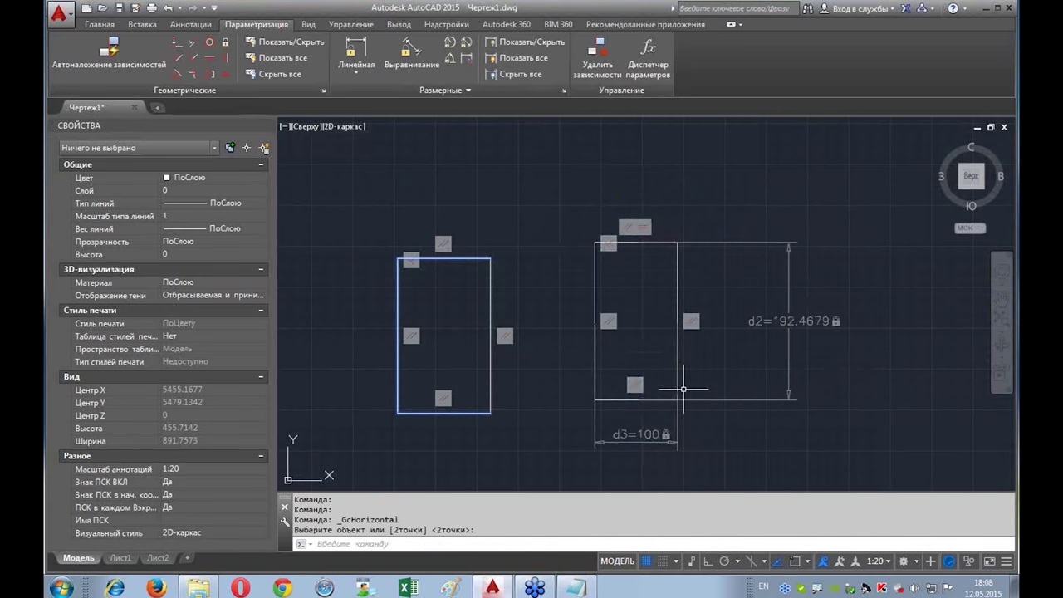
mouse_move(637, 227)
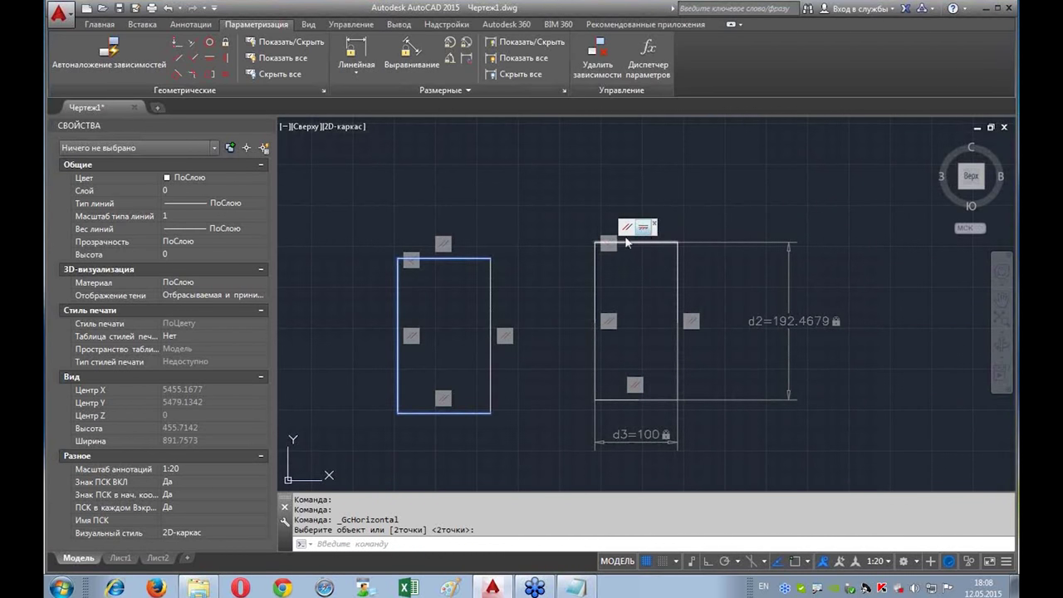
Step: Delete the horizontal constraint, then window-select and erase the right rectangle with d2 and d3
right_click(643, 227)
click(677, 235)
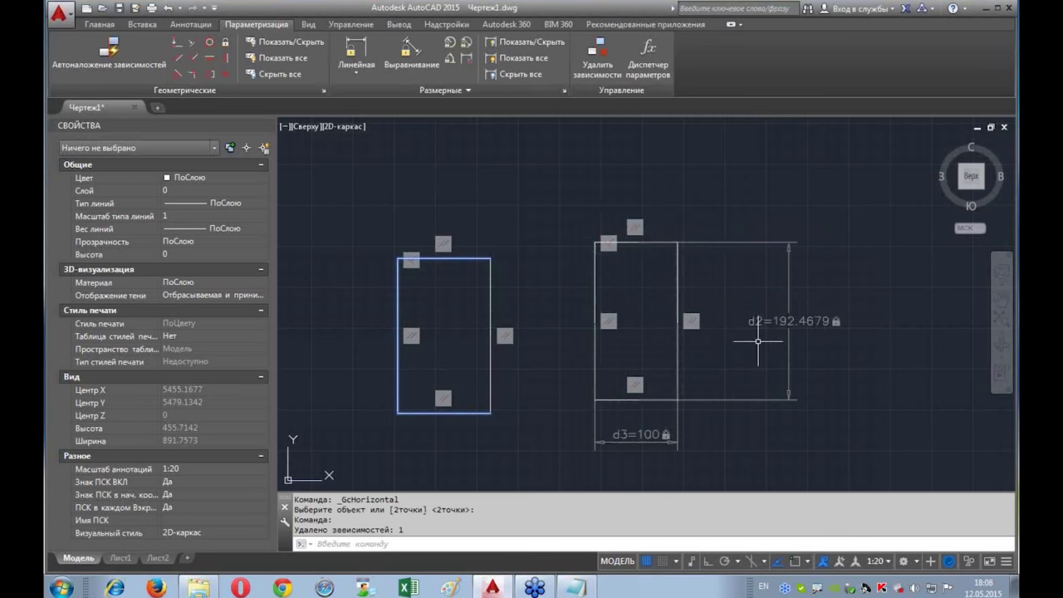
click(829, 449)
click(571, 166)
key(Delete)
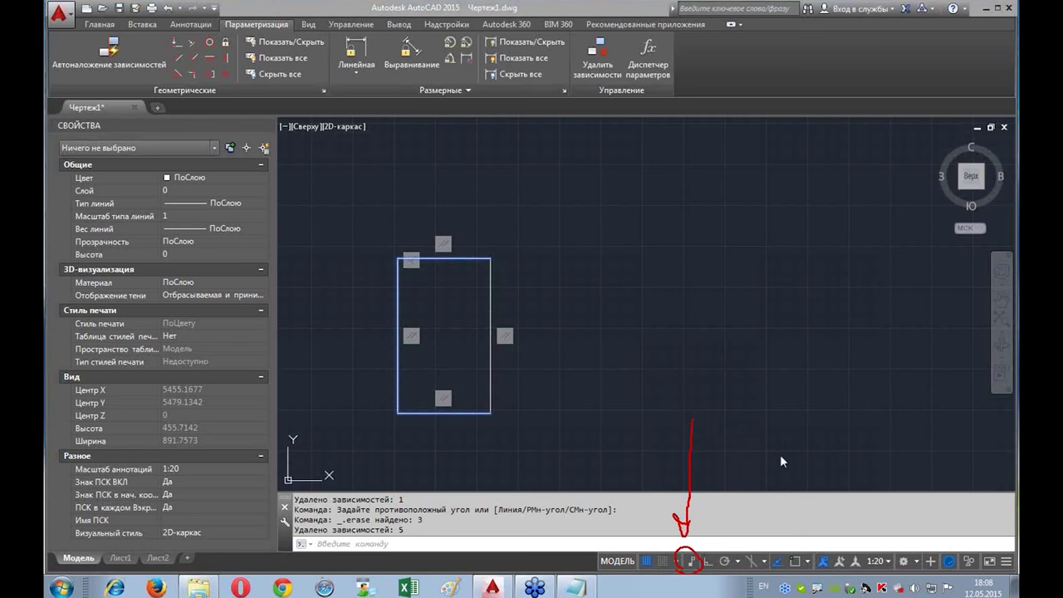
Step: Switch Infer Constraints back on and open the Inferred Constraint Settings dialog
click(691, 564)
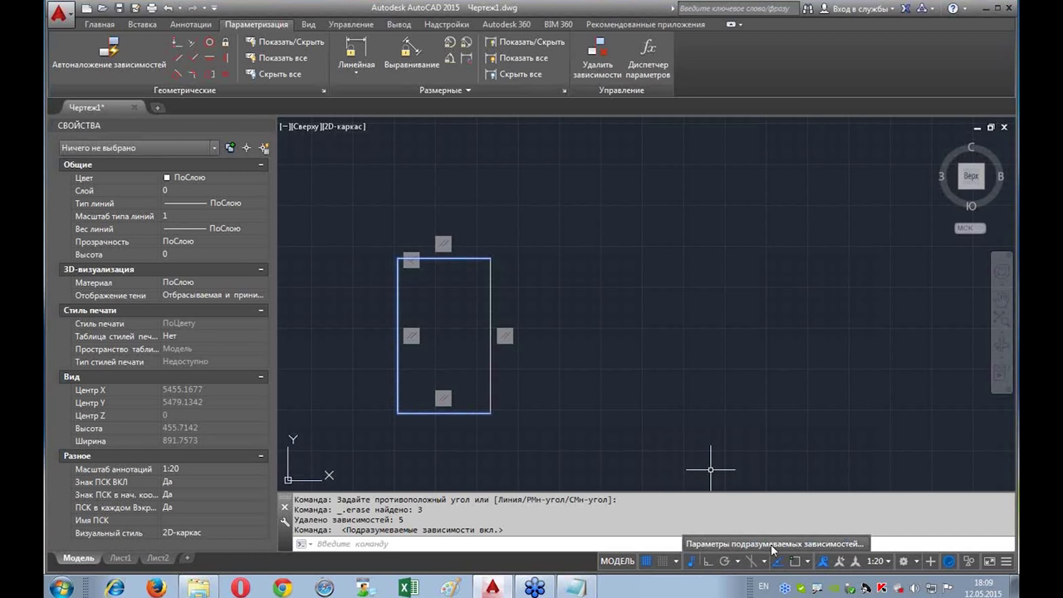
click(815, 545)
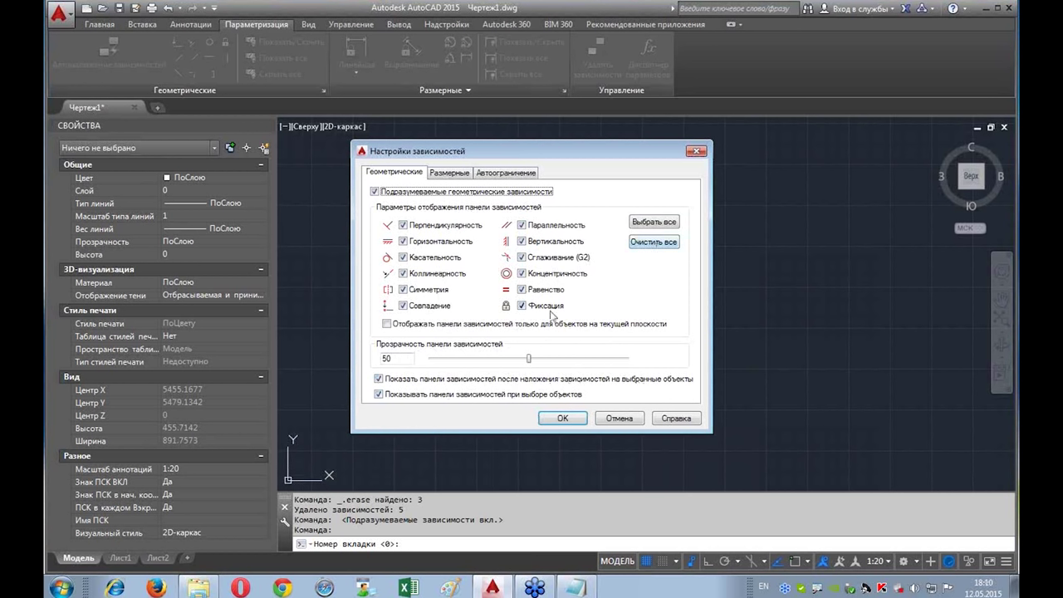
Step: Close Constraint Settings with OK after reopening it twice, then disable Infer Constraints
click(562, 418)
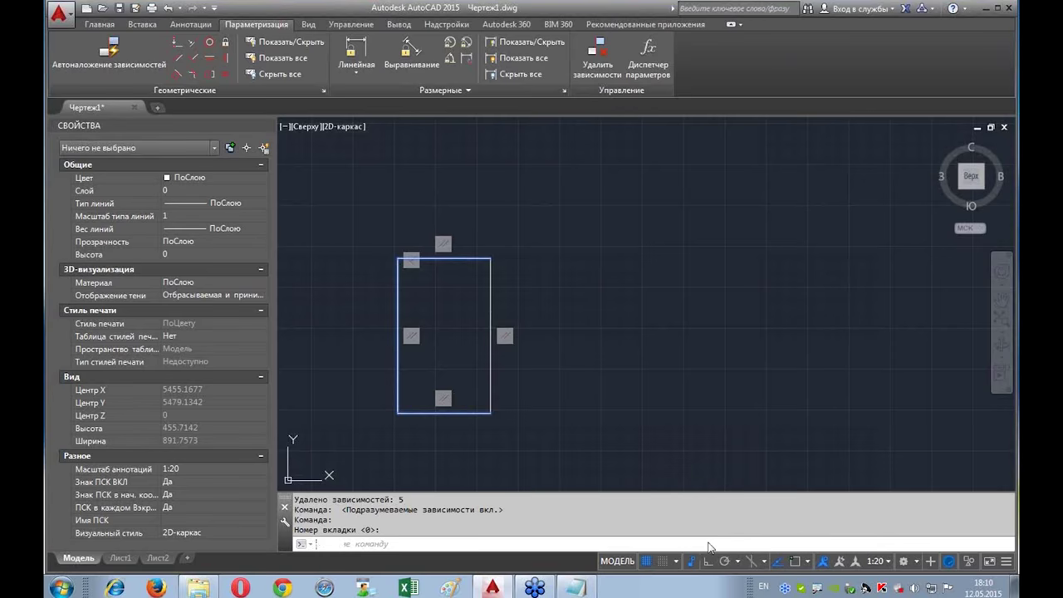
click(696, 558)
click(563, 418)
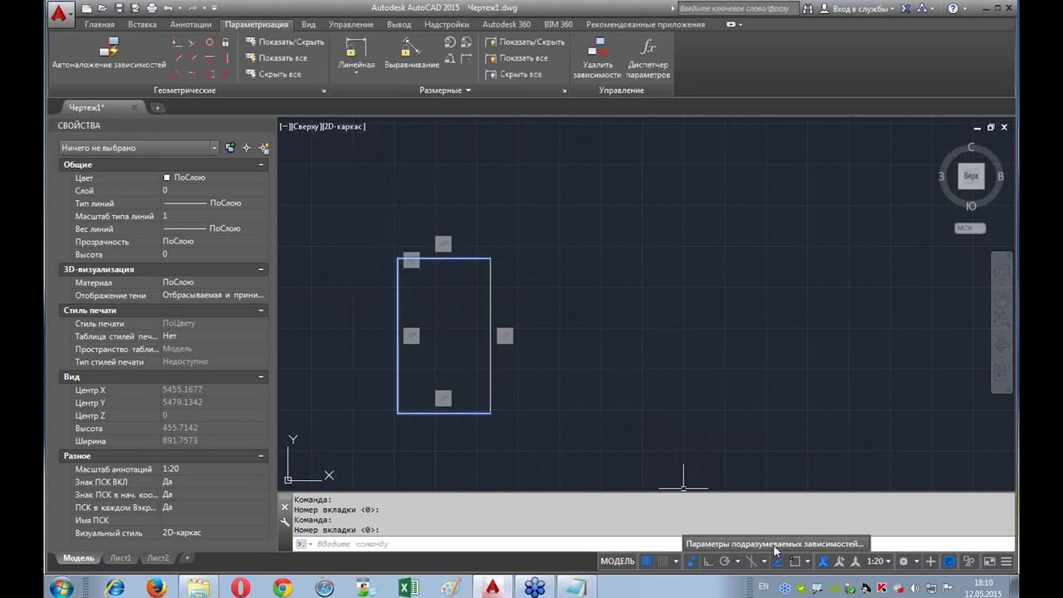
click(707, 543)
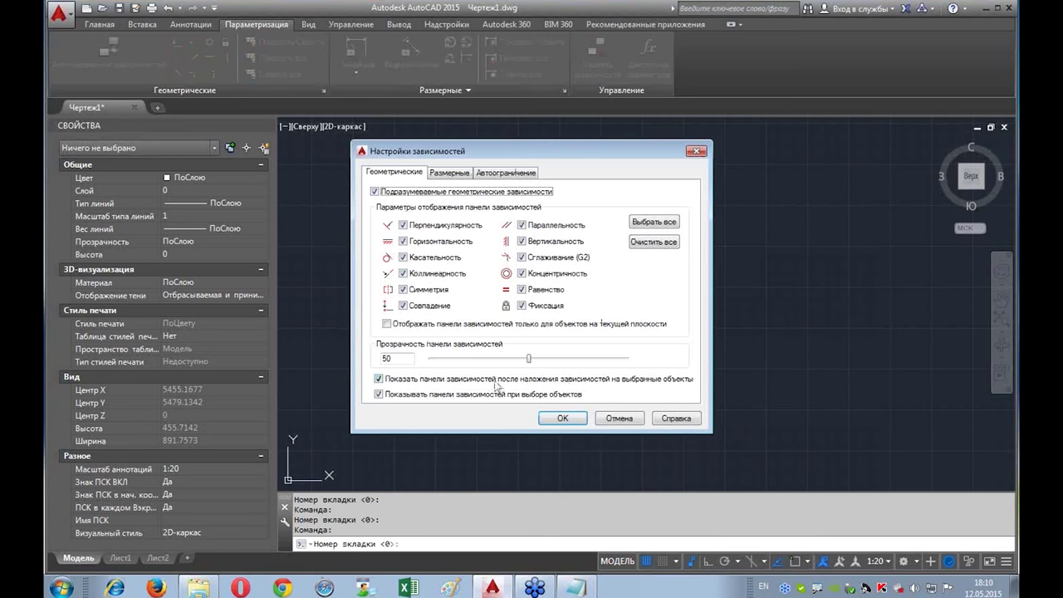
click(562, 418)
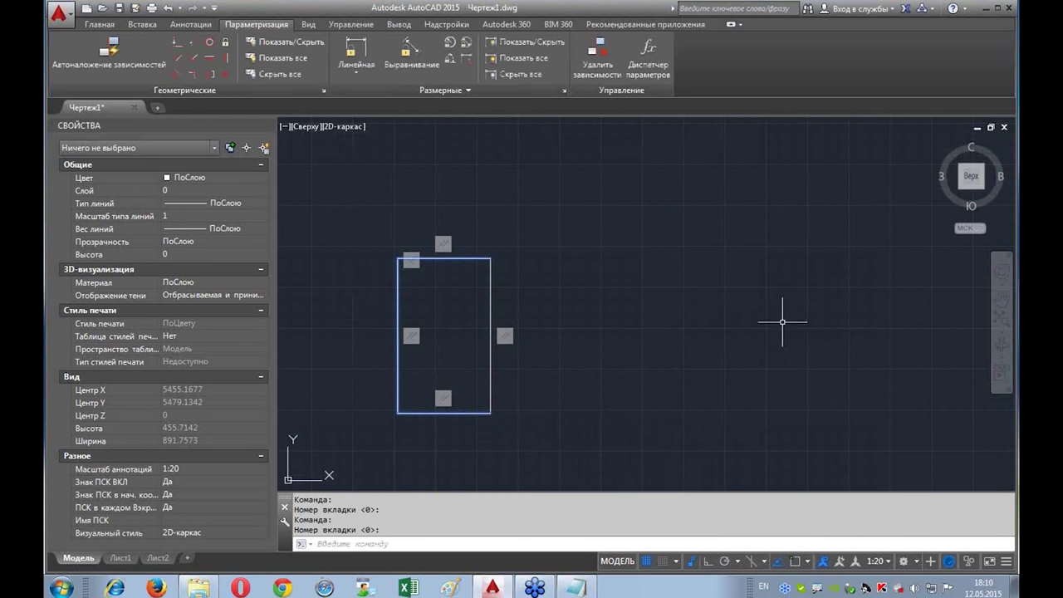
click(694, 562)
middle_drag(506, 217, 515, 194)
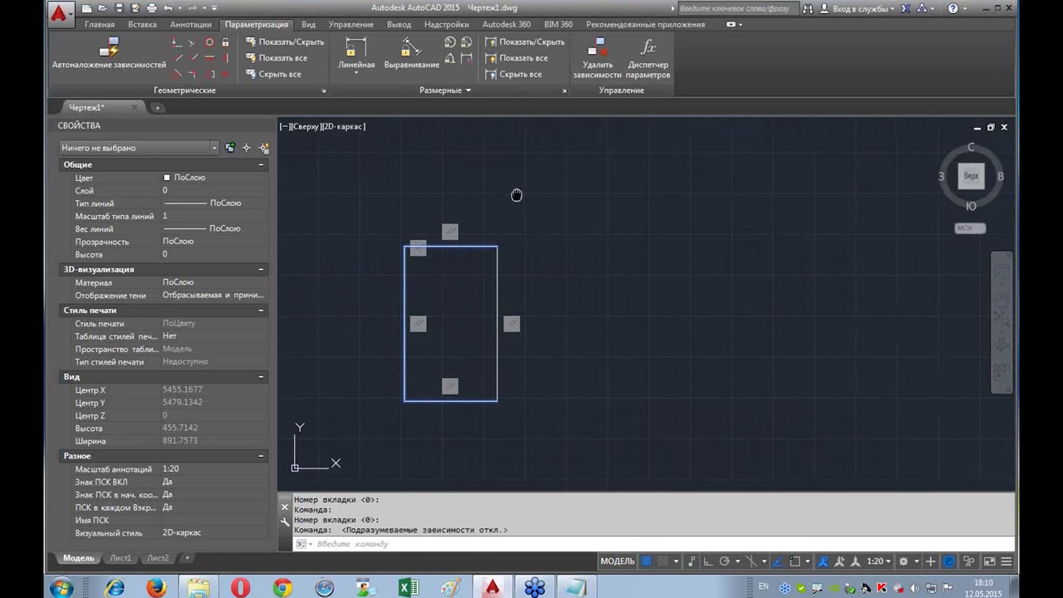
click(100, 24)
click(204, 41)
click(596, 420)
click(708, 262)
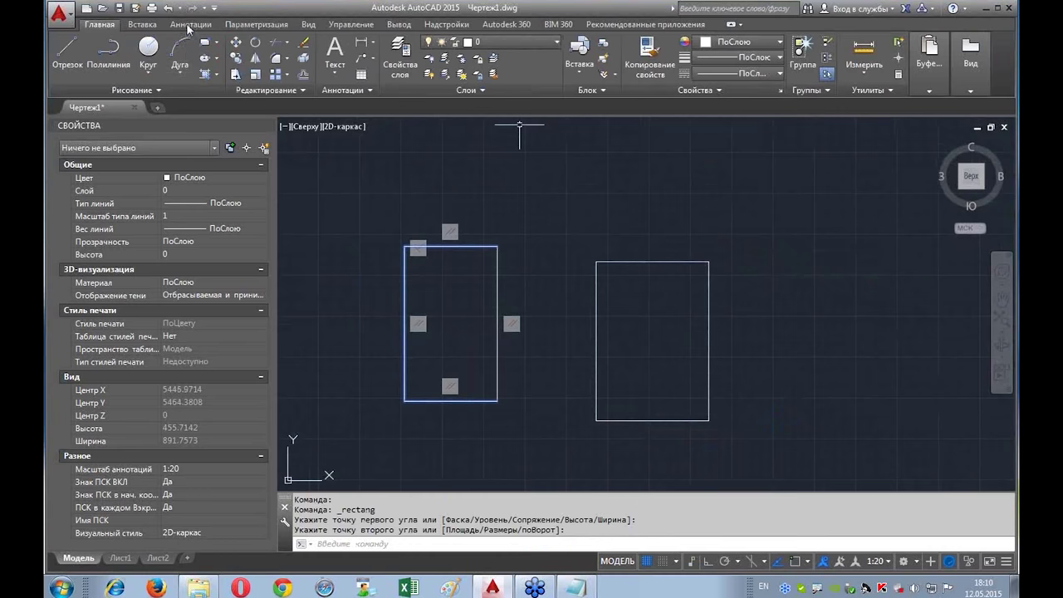
click(193, 25)
click(256, 24)
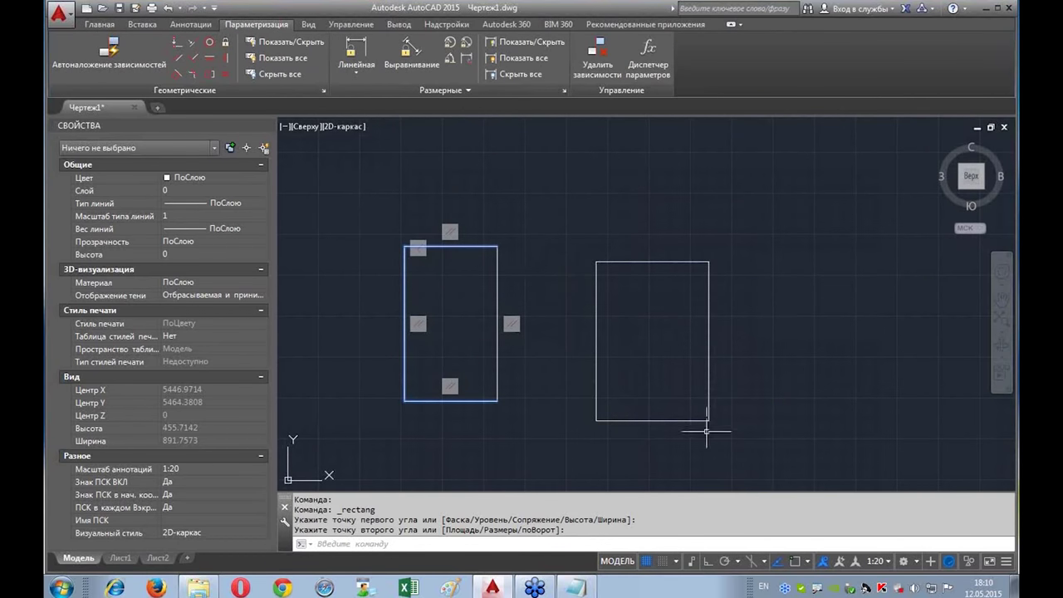
click(752, 434)
click(563, 218)
key(Delete)
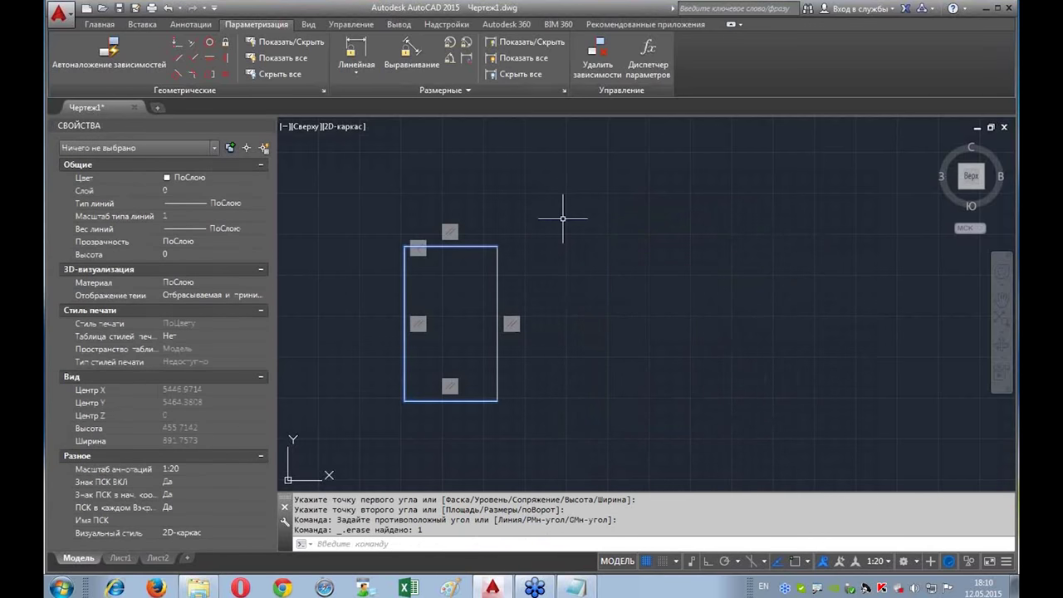
Step: Zoom and pan to centre and enlarge the I-beam block in the viewport
scroll(390, 224, down, 2)
middle_drag(403, 235, 658, 271)
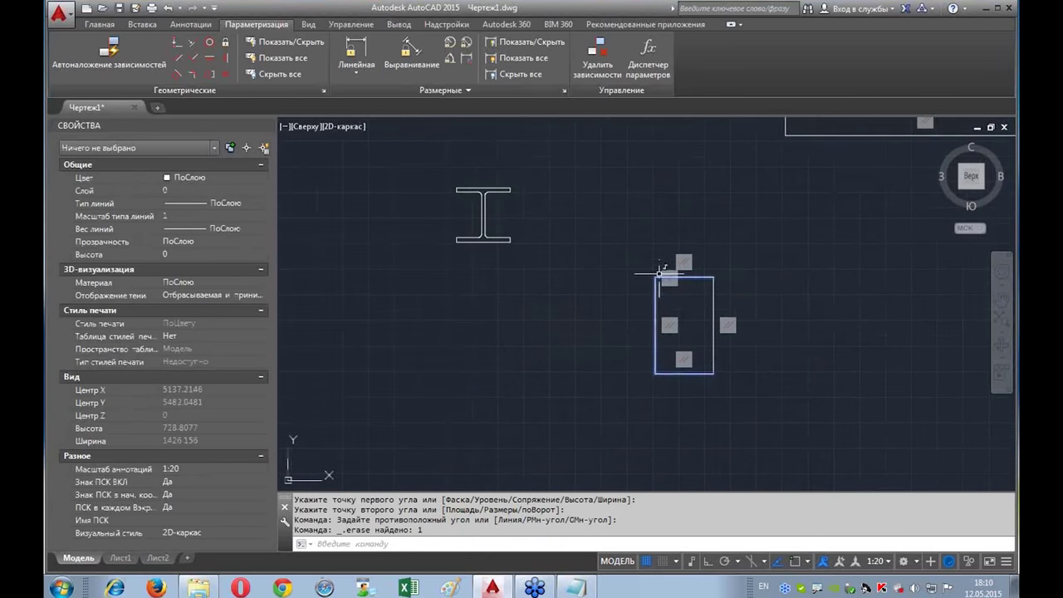
scroll(748, 352, up, 2)
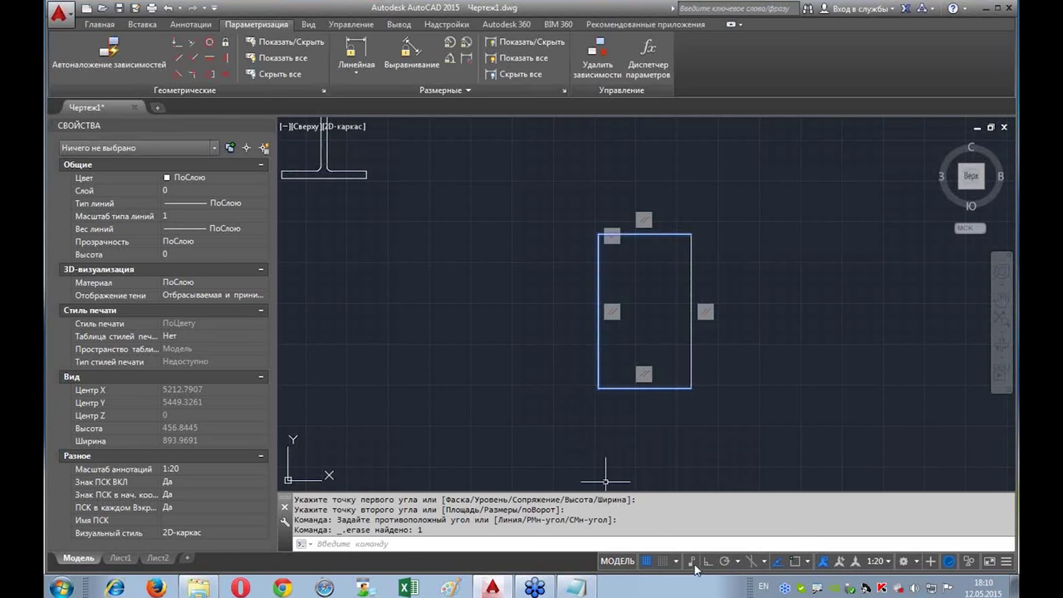
middle_drag(547, 202, 551, 246)
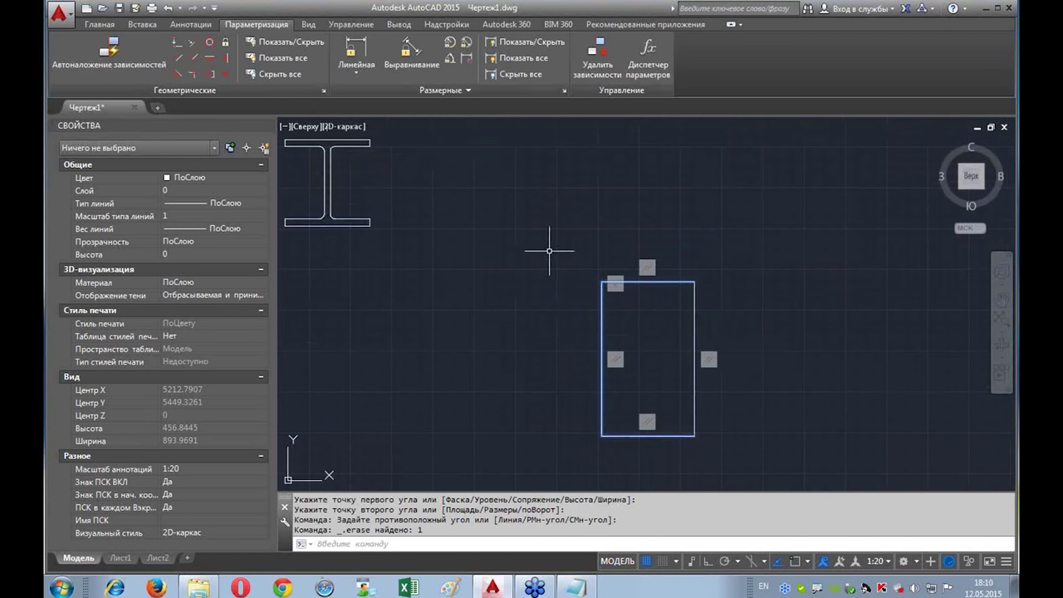
middle_drag(446, 294, 483, 304)
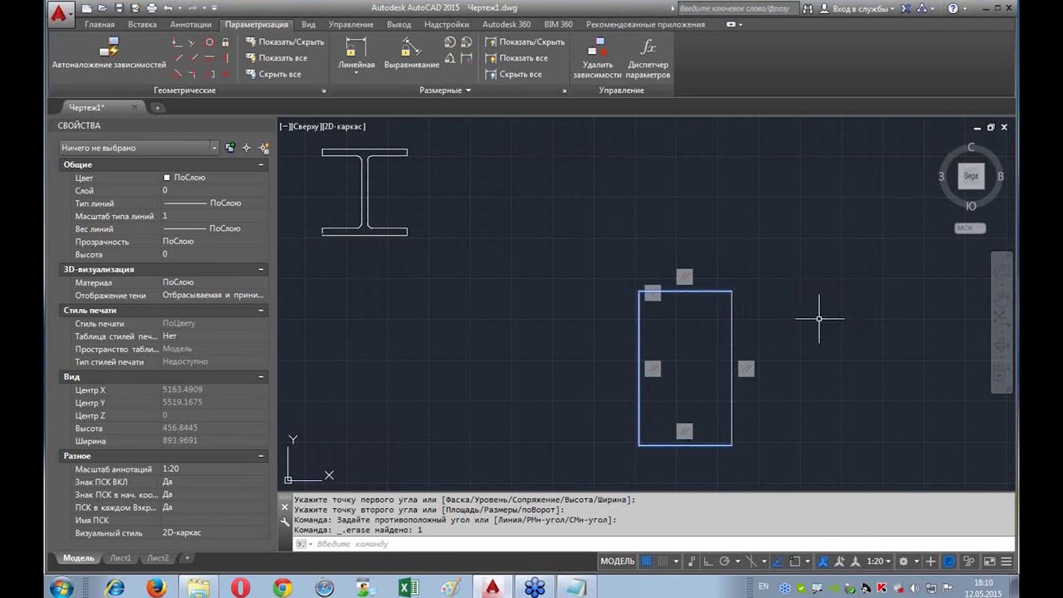
middle_drag(819, 316, 760, 277)
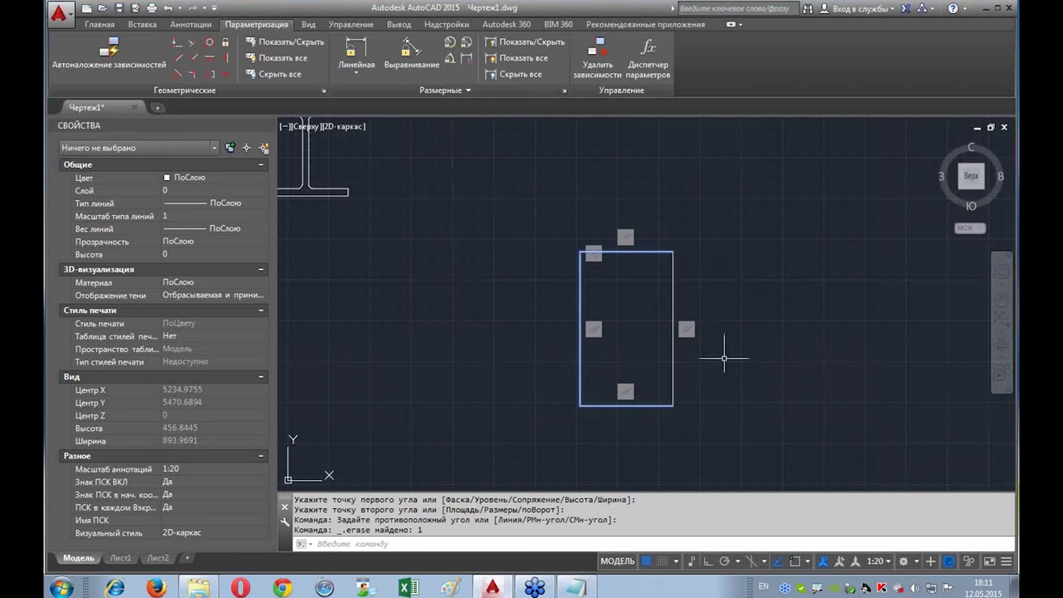
middle_drag(440, 186, 750, 330)
scroll(681, 261, up, 2)
scroll(570, 238, up, 2)
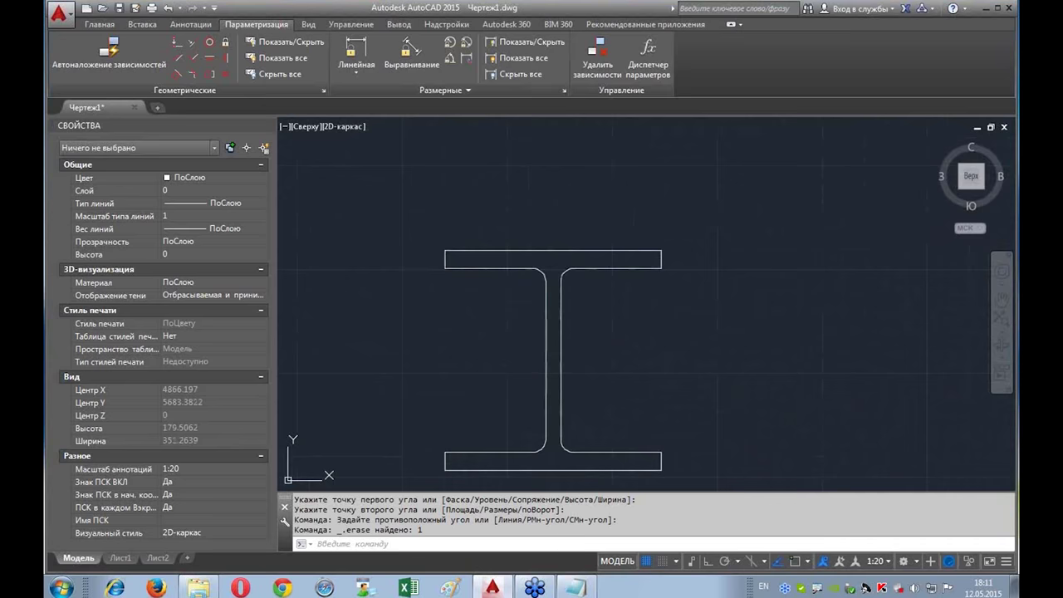
Step: Select the I-beam block and show its W-profile size list, then close it unchanged
click(577, 250)
middle_drag(701, 380, 663, 324)
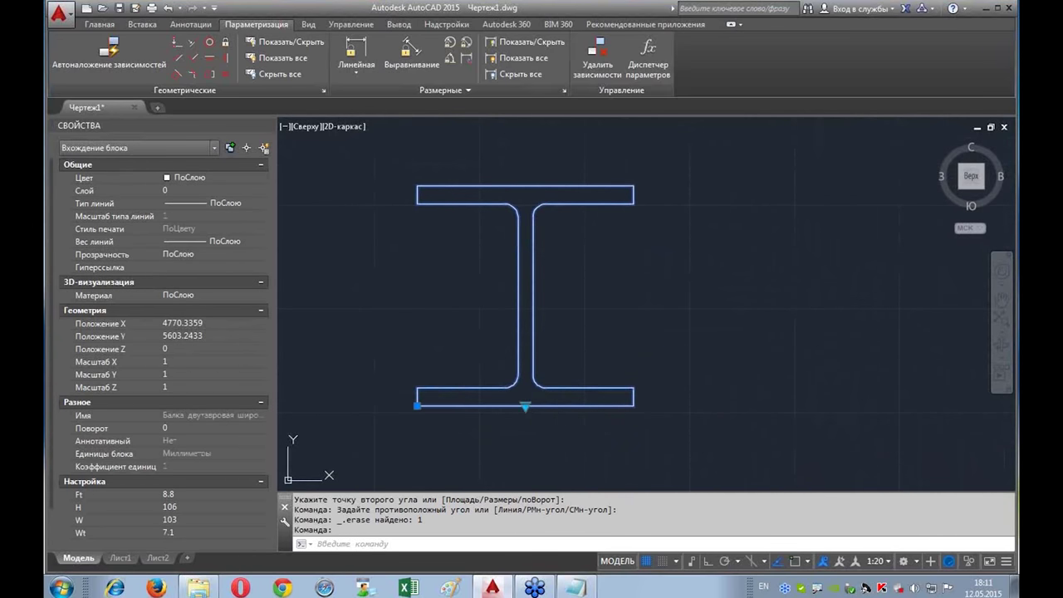
click(525, 407)
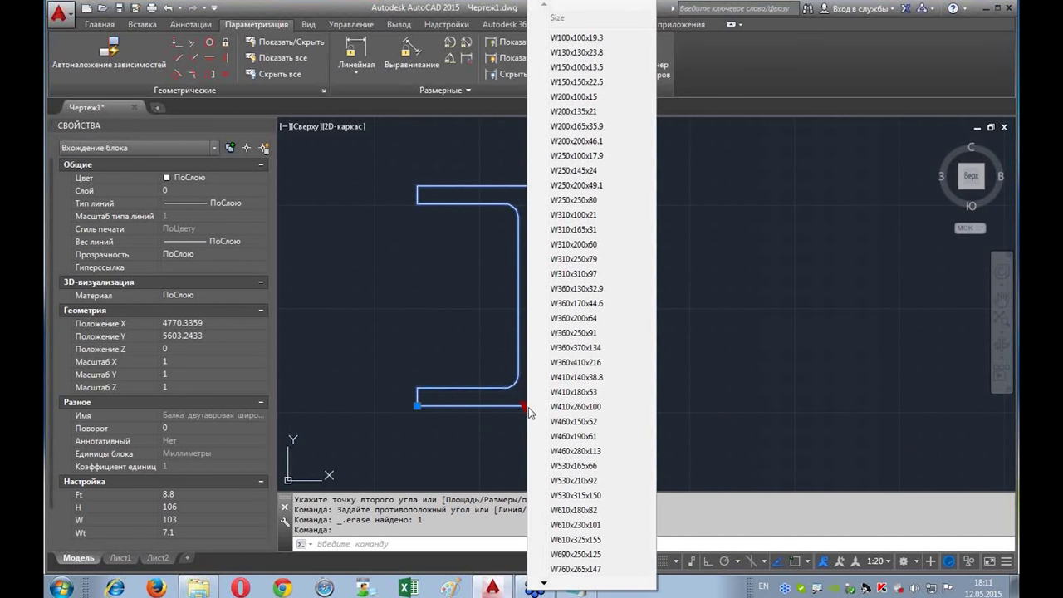
click(752, 379)
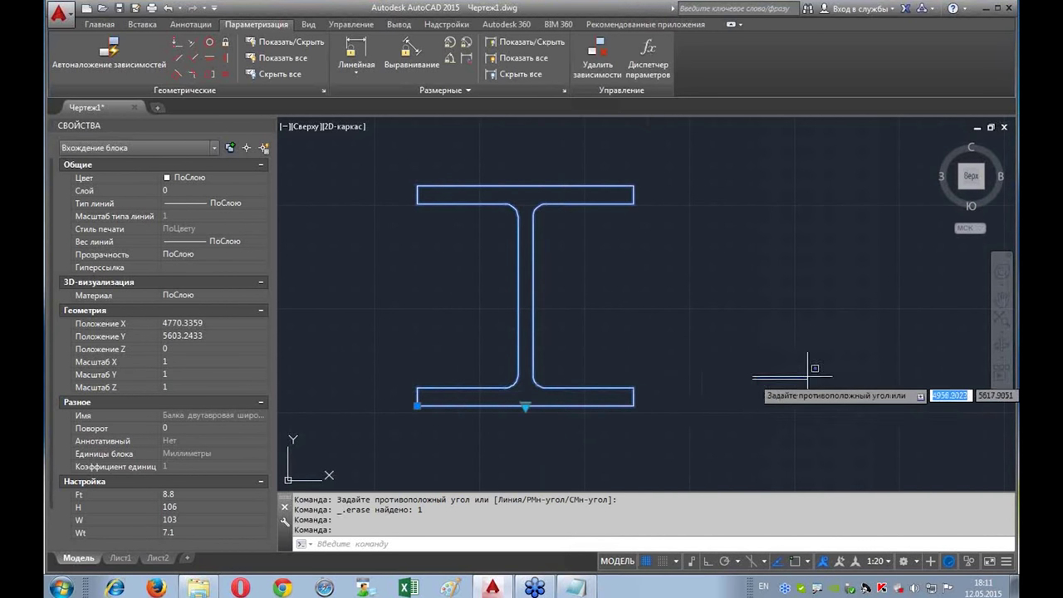
Step: Inspect the bolt and rectangle blocks, then reopen the I-beam's W-profile size list
scroll(796, 406, down, 2)
scroll(864, 411, down, 3)
middle_drag(889, 407, 617, 311)
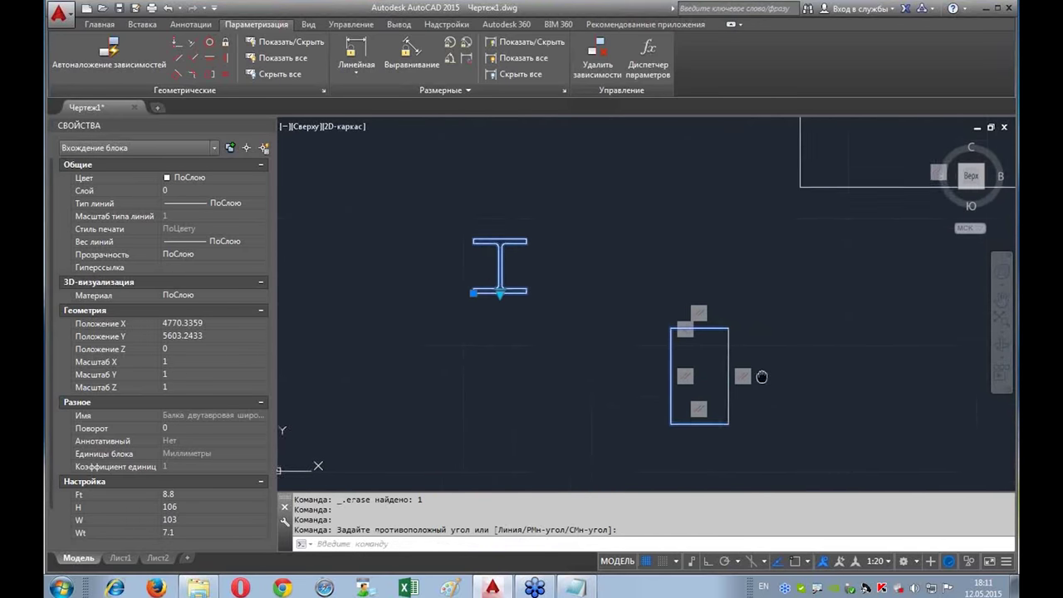
scroll(772, 387, up, 2)
middle_drag(819, 344, 819, 324)
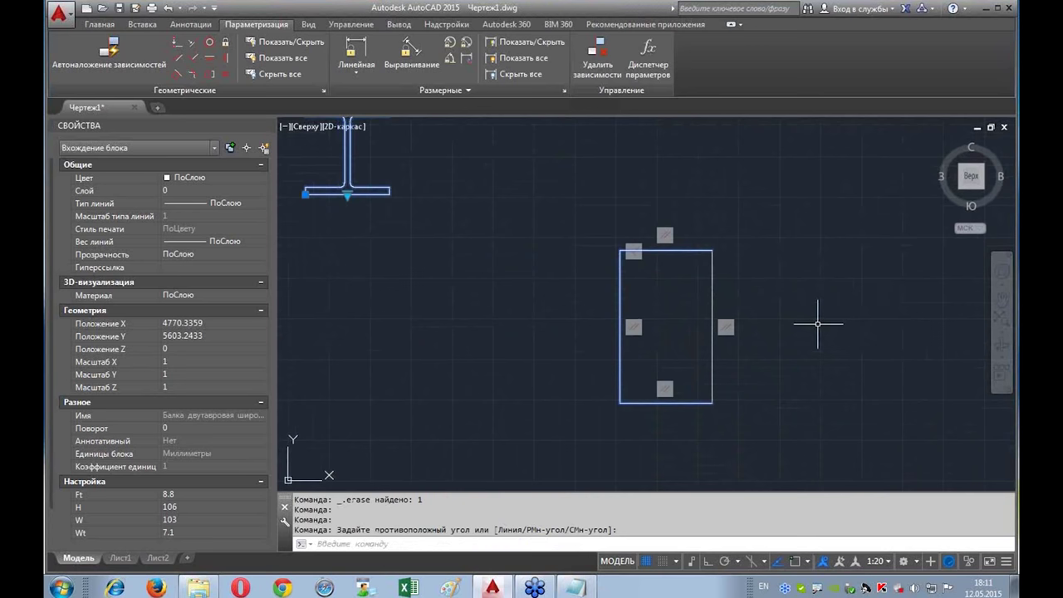
scroll(553, 254, down, 2)
middle_drag(553, 254, 569, 299)
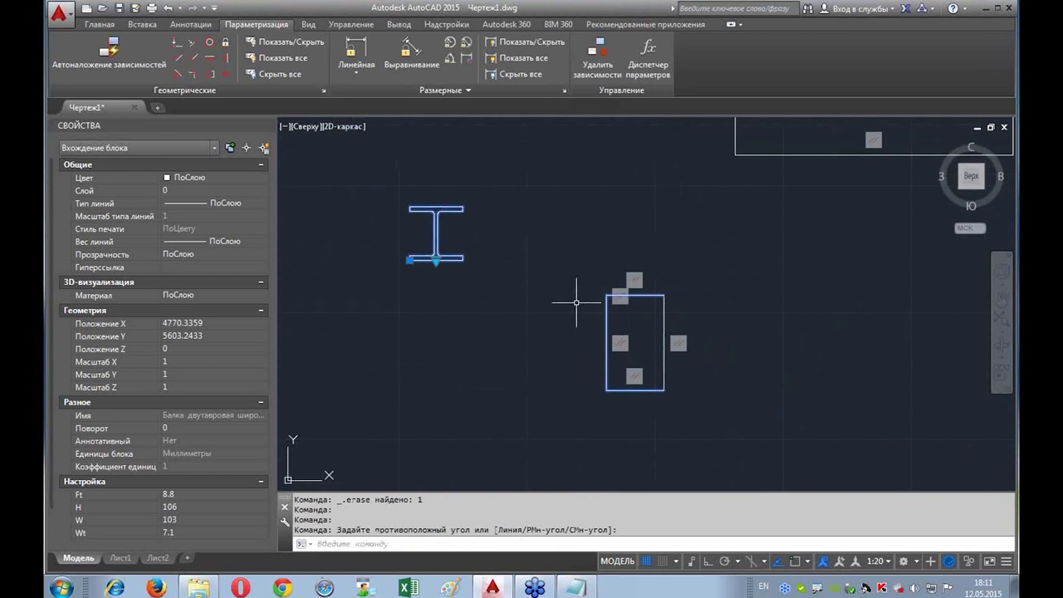
scroll(558, 277, up, 2)
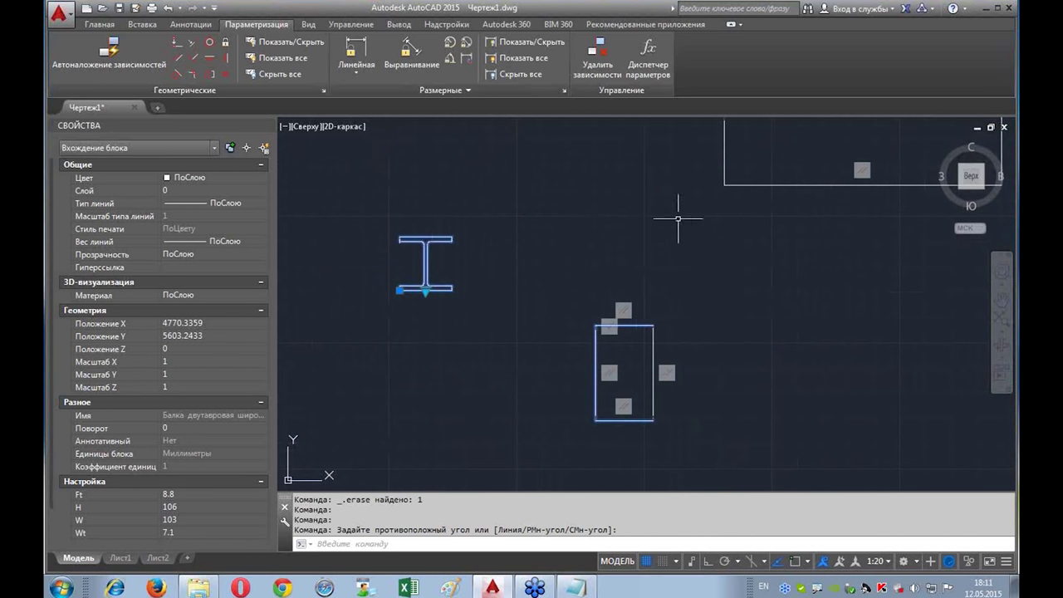
scroll(678, 220, down, 3)
middle_drag(797, 205, 581, 313)
scroll(714, 250, up, 5)
scroll(668, 308, up, 5)
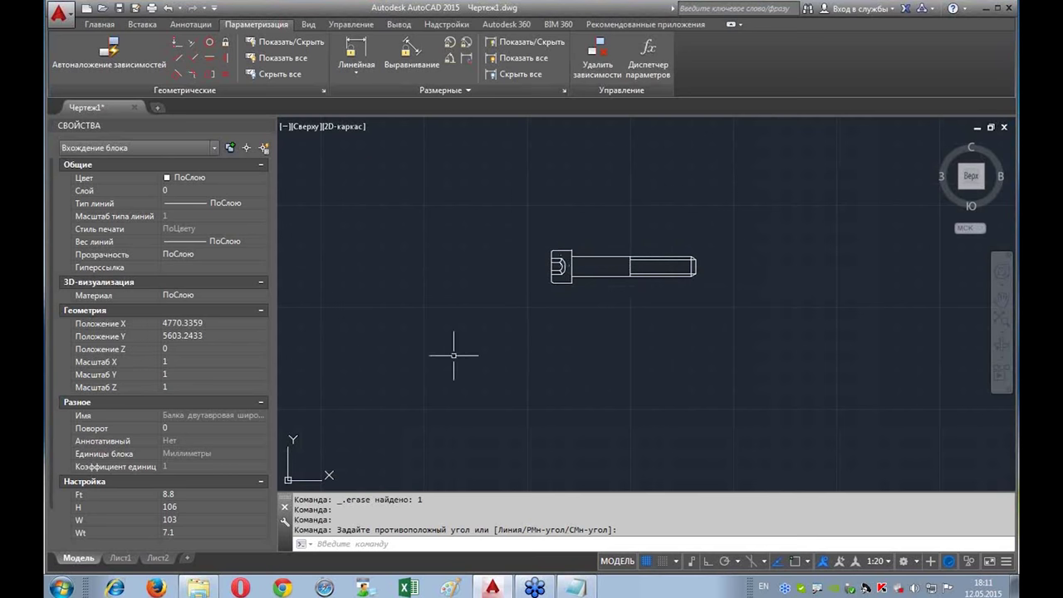
scroll(451, 356, up, 5)
middle_drag(473, 344, 802, 222)
scroll(571, 334, up, 4)
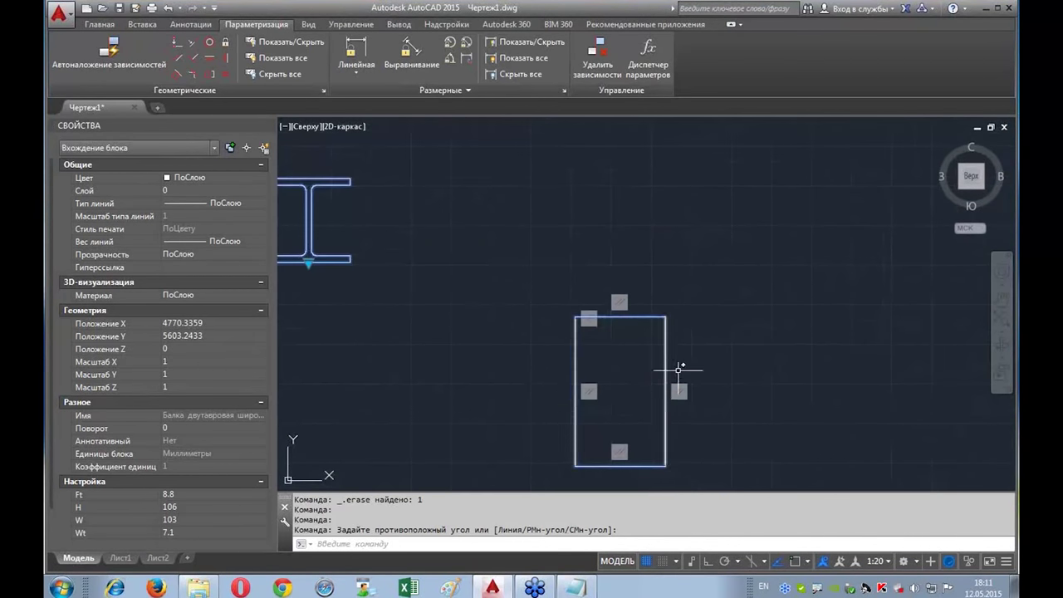
middle_drag(640, 293, 605, 214)
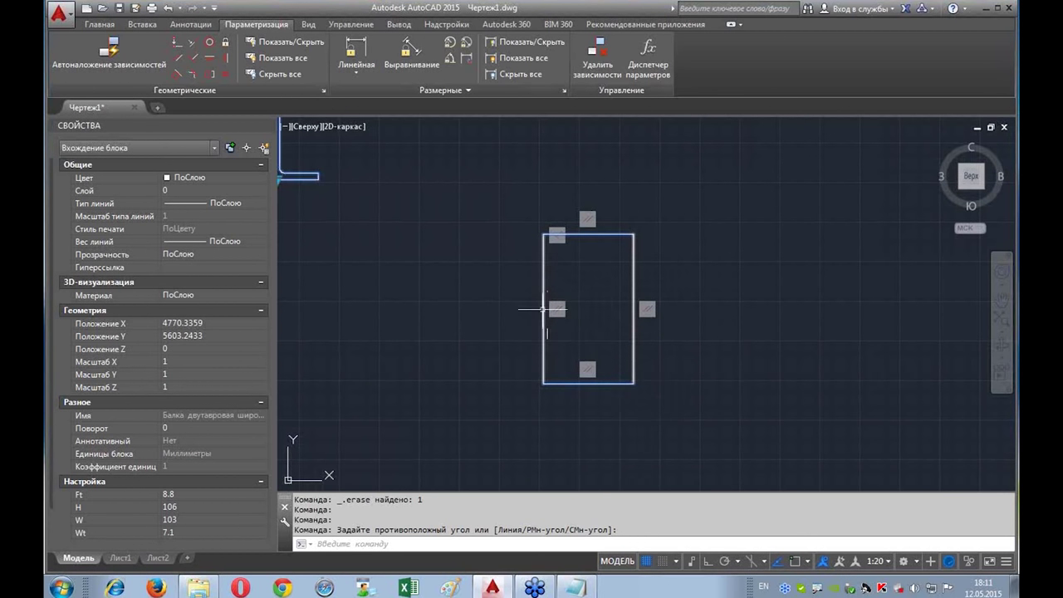
scroll(625, 309, down, 4)
scroll(510, 228, up, 5)
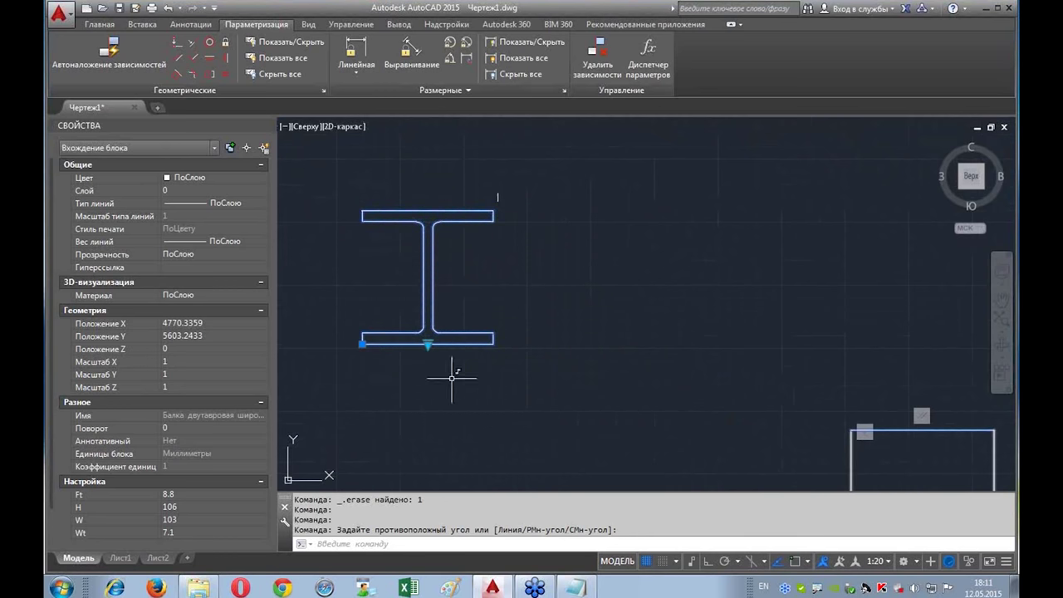
middle_drag(582, 318, 644, 318)
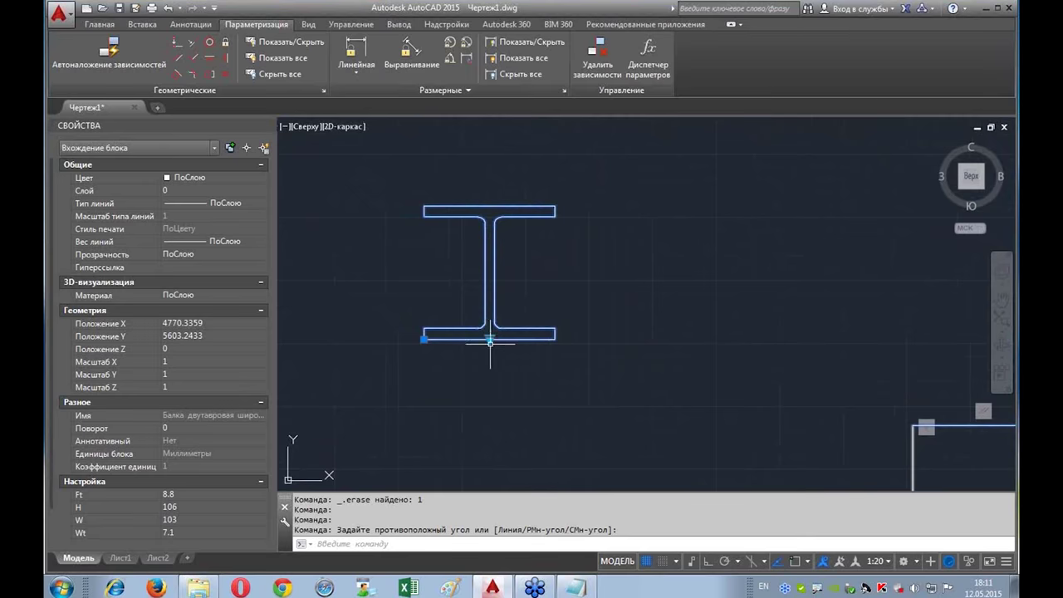
click(492, 342)
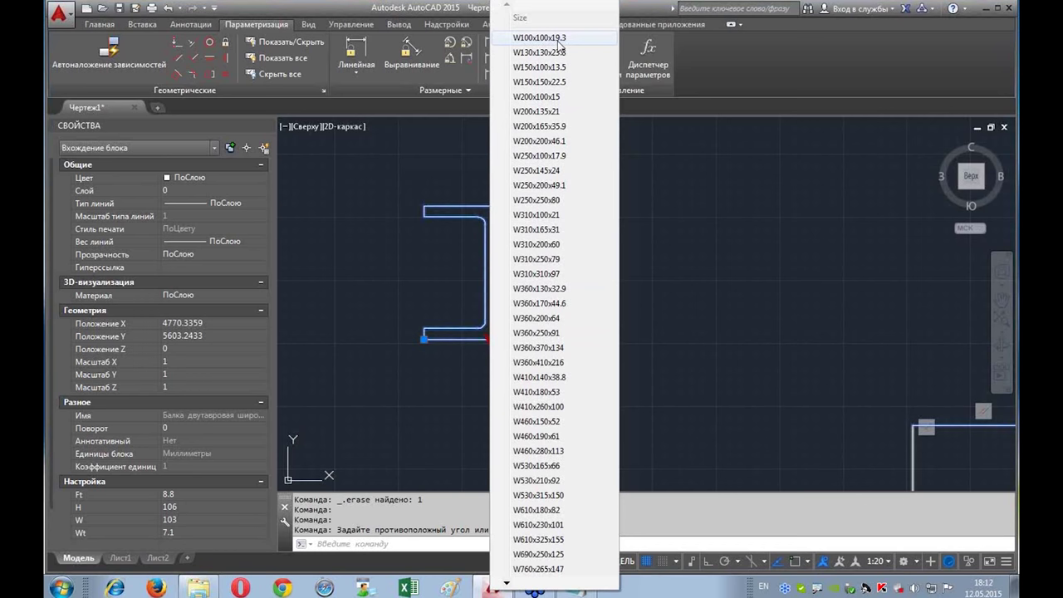
Step: Close the I-beam size list unchanged, cancel the stray RECTANG command and return to the Home tab
click(677, 268)
key(Escape)
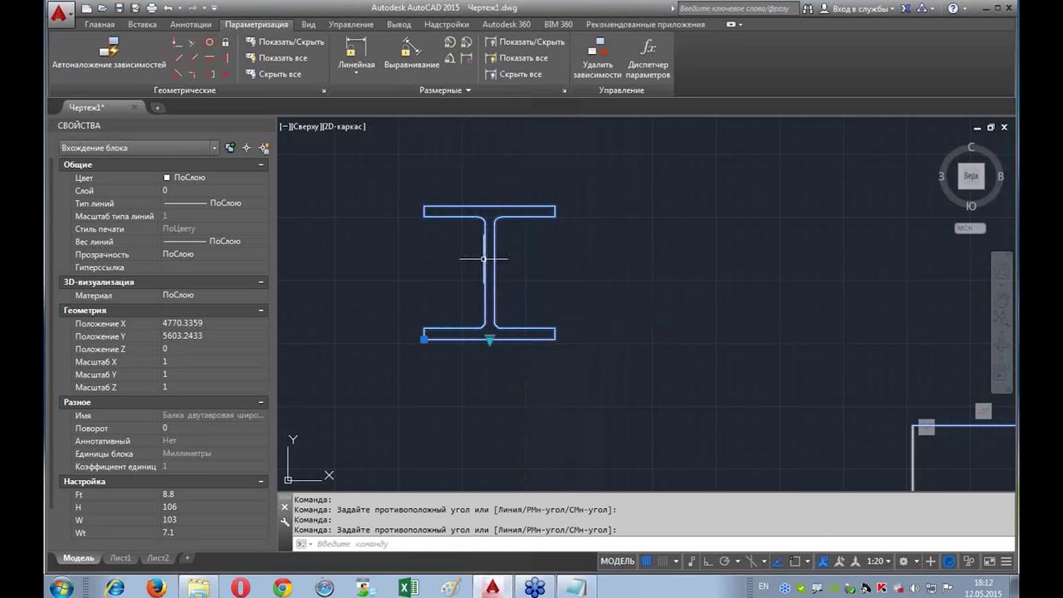
click(100, 24)
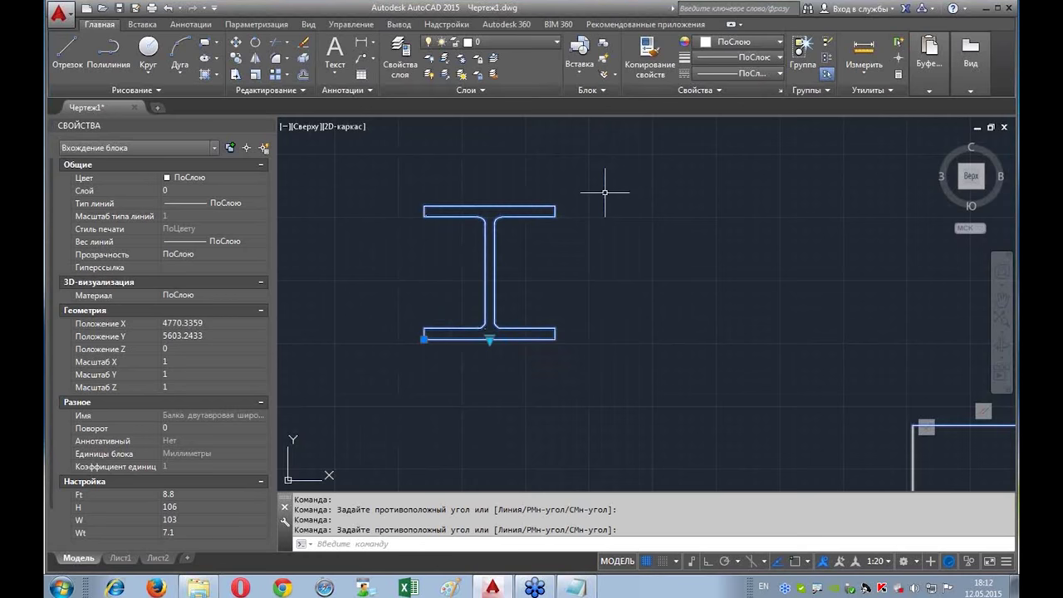
Step: Clear the selection and bring the Notepad notes to the front
scroll(612, 311, down, 4)
scroll(730, 349, up, 2)
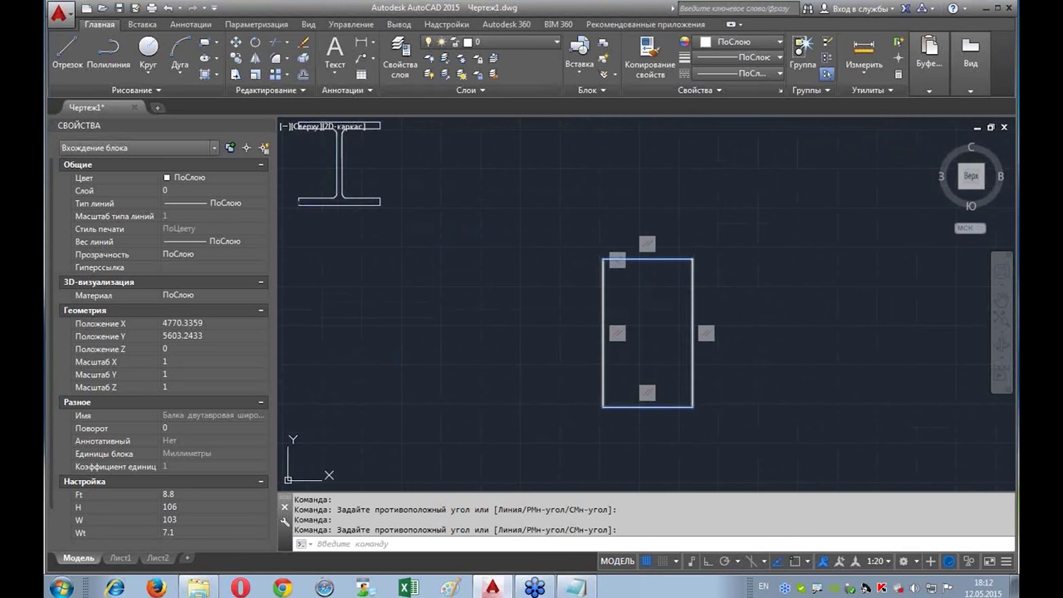
key(Escape)
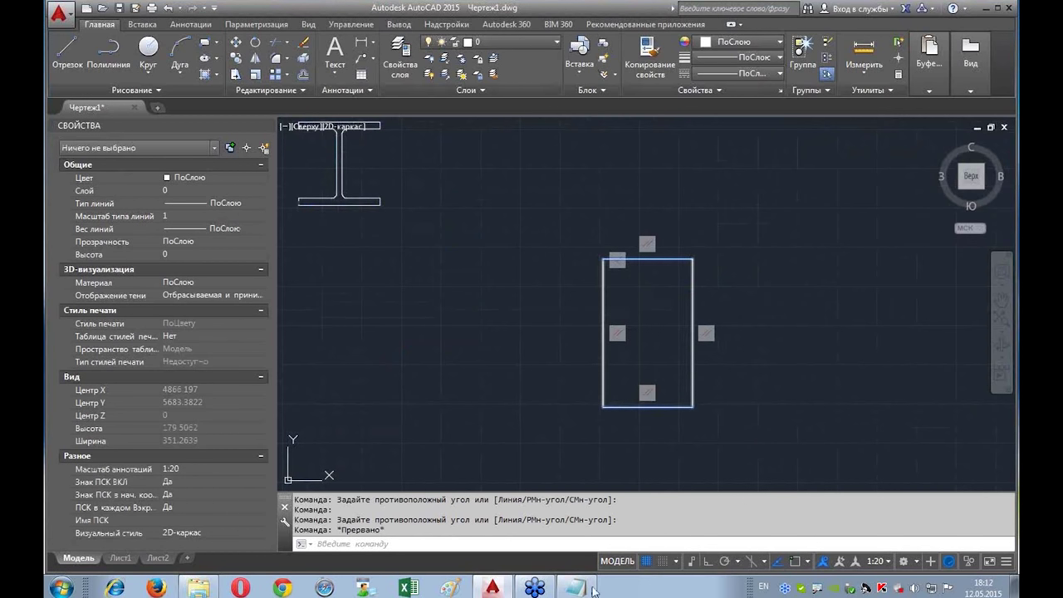
click(593, 590)
Step: Add the heading 'Оконныйпроем' on a new line below the goal line in the notes
drag(396, 168, 64, 163)
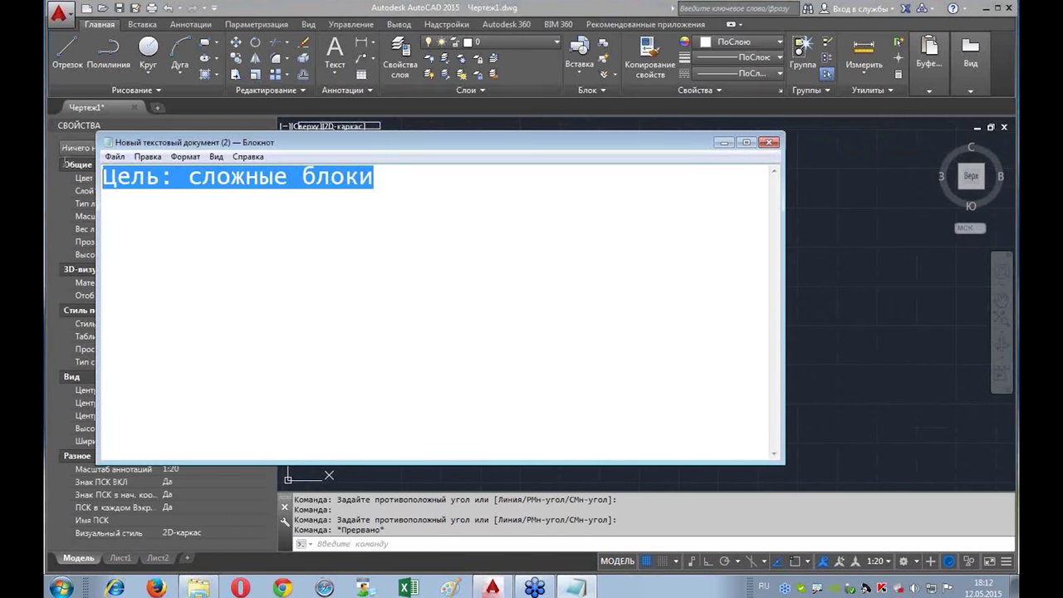
click(147, 212)
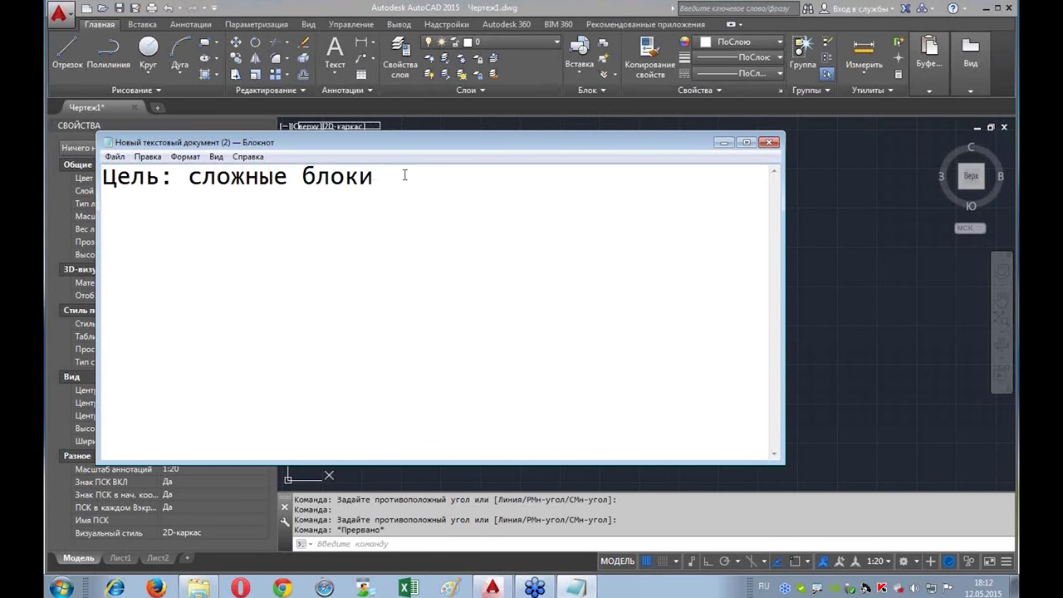
key(Return)
key(Return)
text(О)
text(конный)
text(проем:)
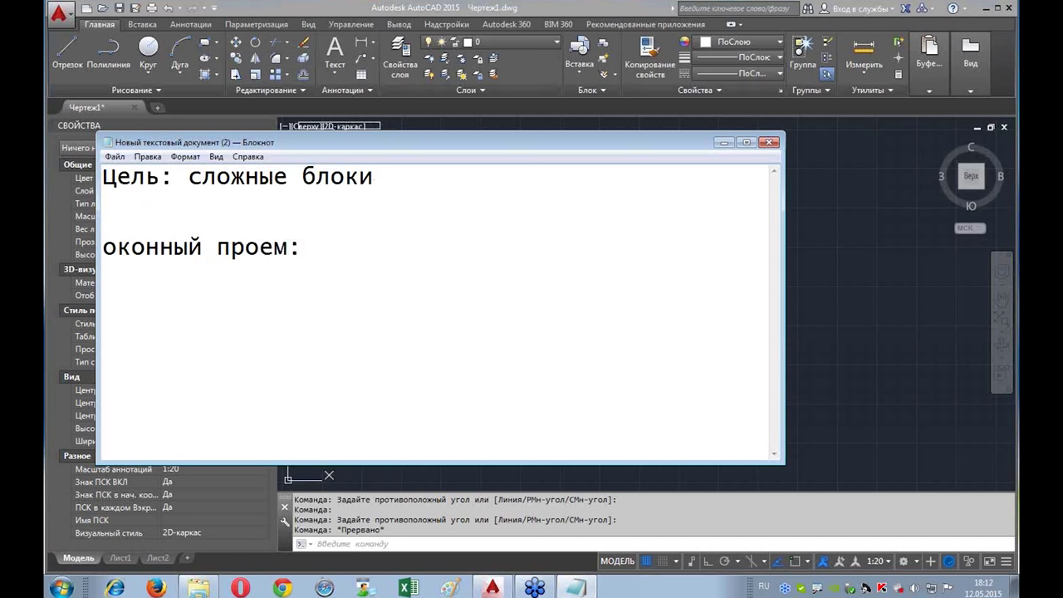
key(Return)
Step: List the sizes 1200x1500, 1300x1500, 2000x1500 and 2000x2000 under the heading
text(10)
key(BackSpace)
text(200x)
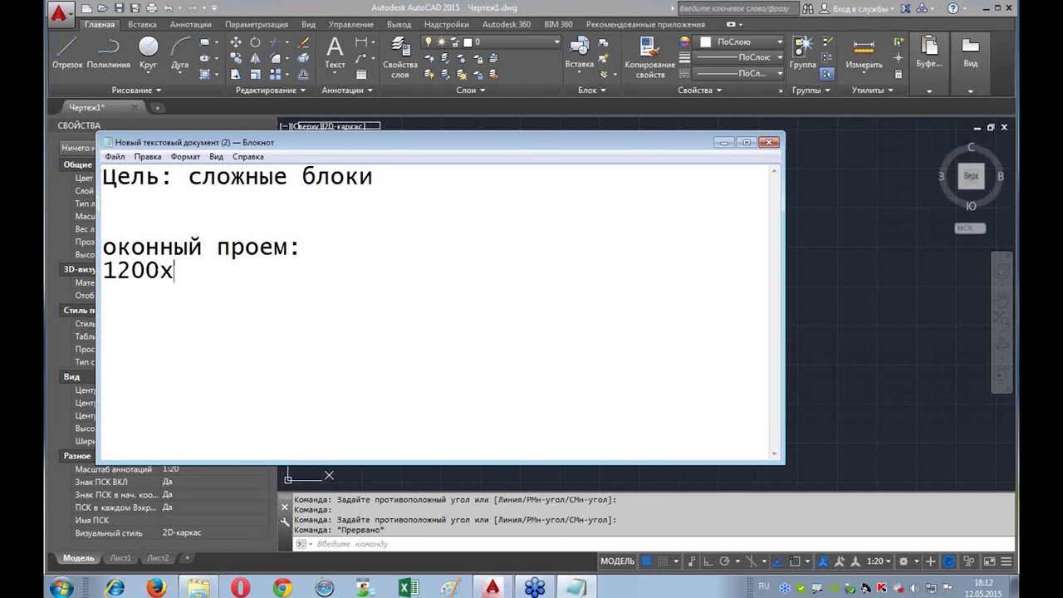
text(1500 )
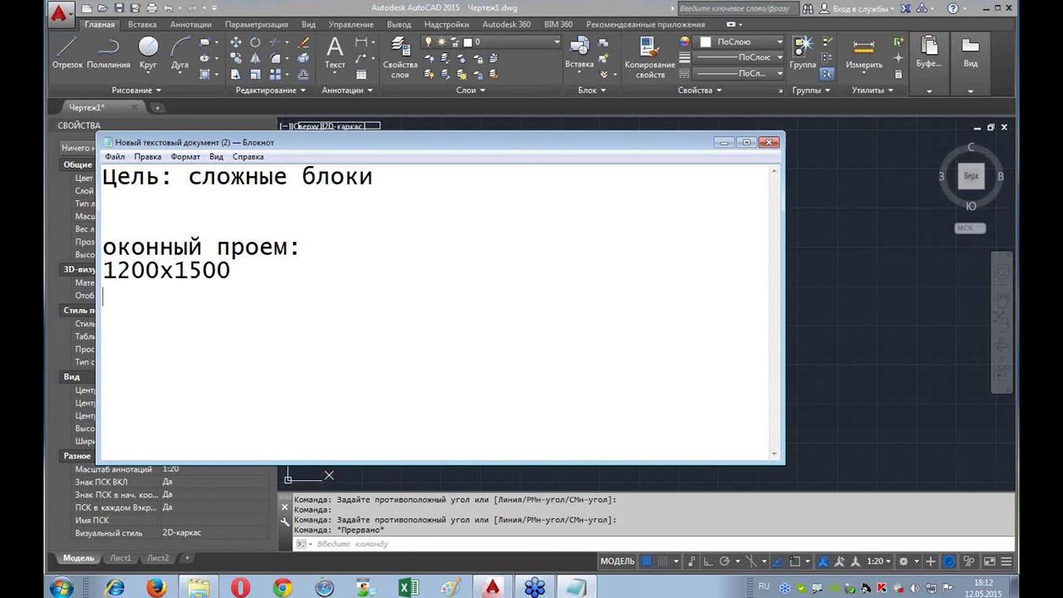
text(1300)
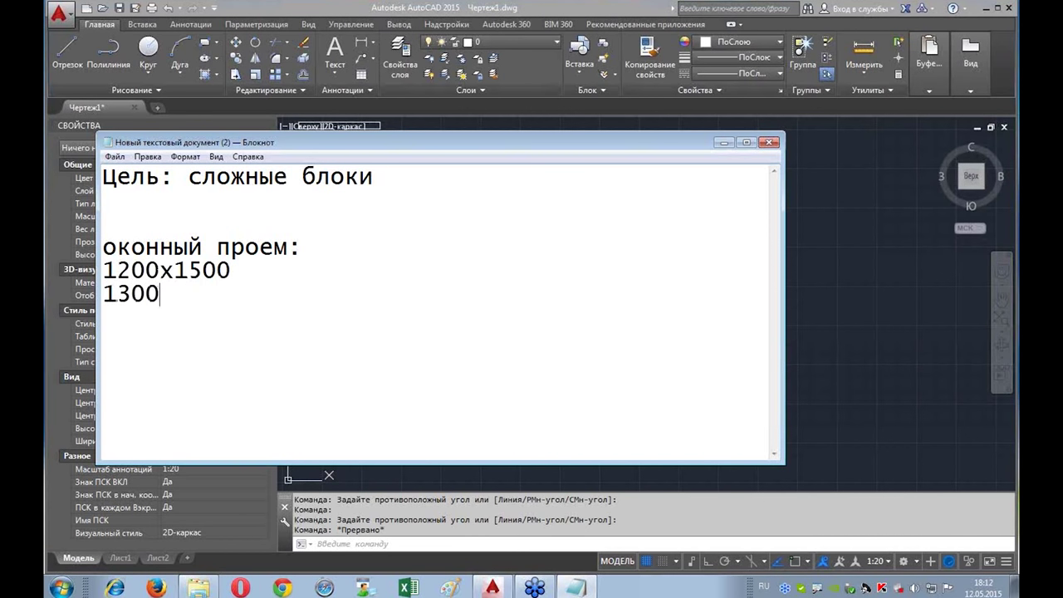
text(x1500 )
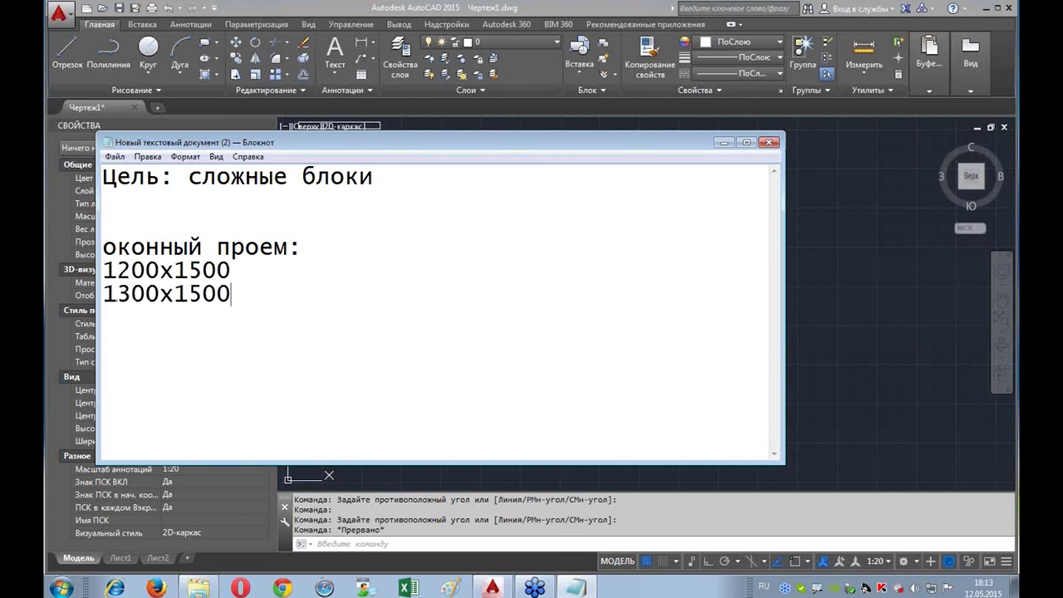
text(2000x1500)
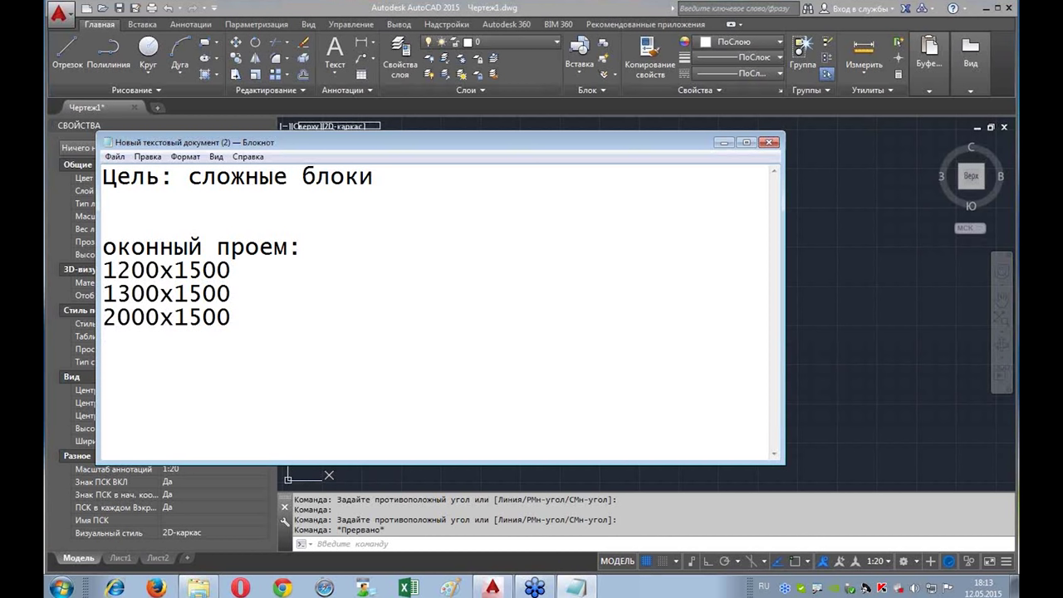
text(2000x)
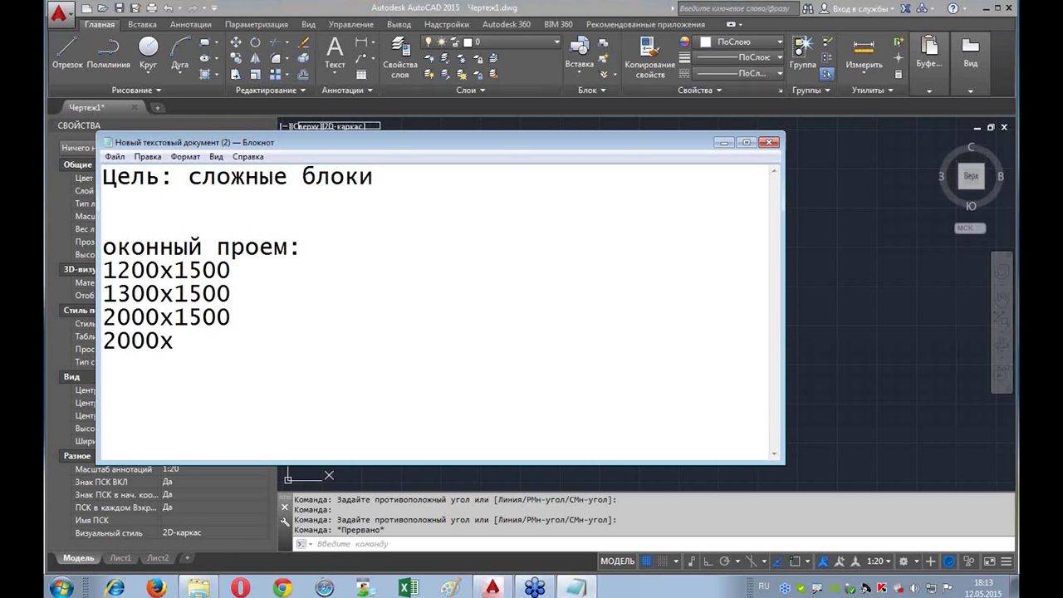
text(2000)
click(807, 357)
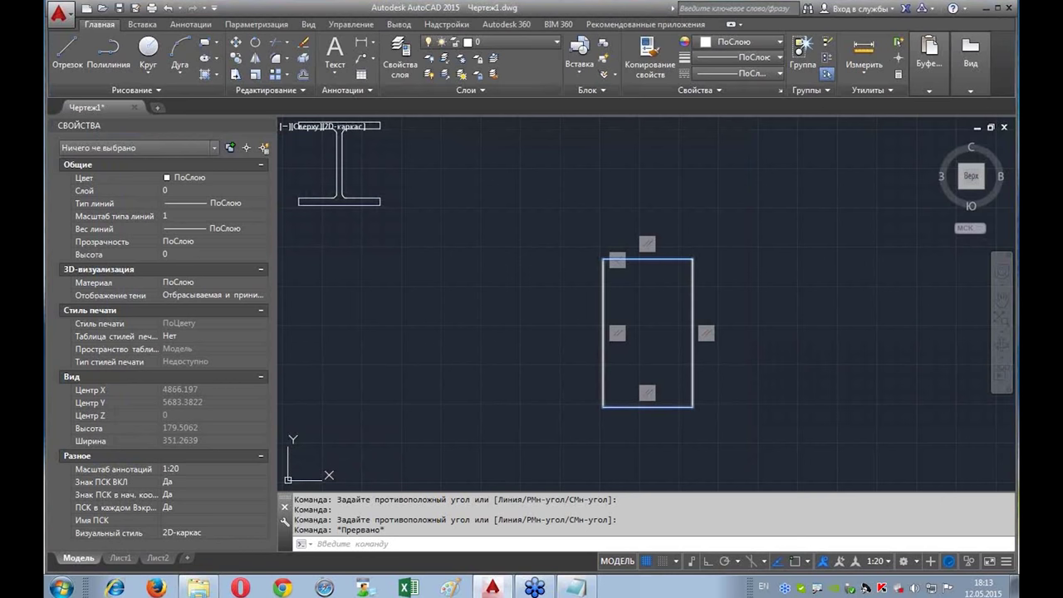
Step: Centre the rectangle and show the Parametric tab's geometric and dimensional constraint tools
click(487, 280)
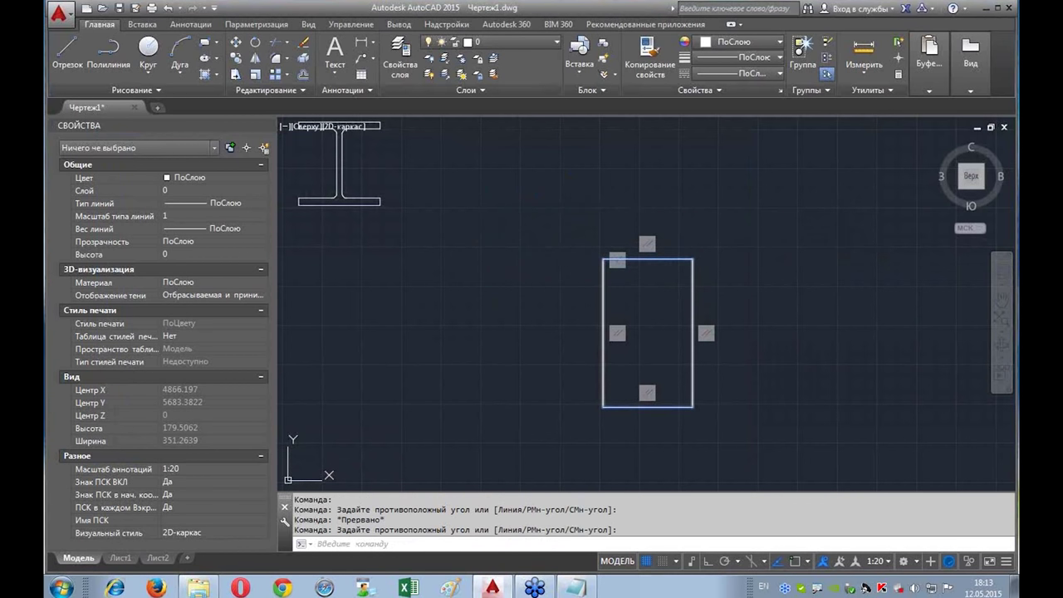
middle_drag(736, 435, 592, 430)
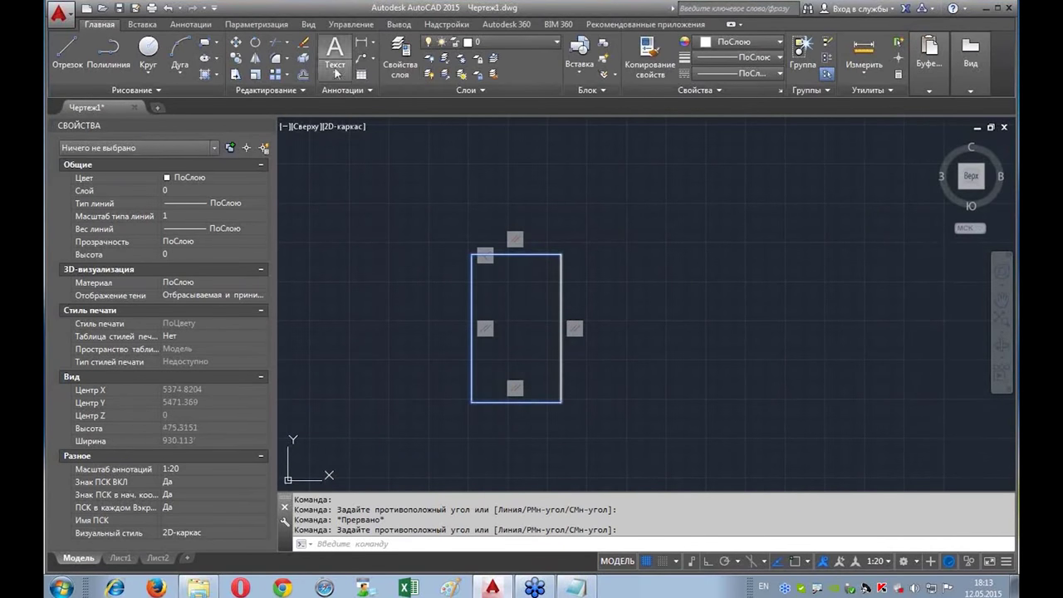
click(262, 26)
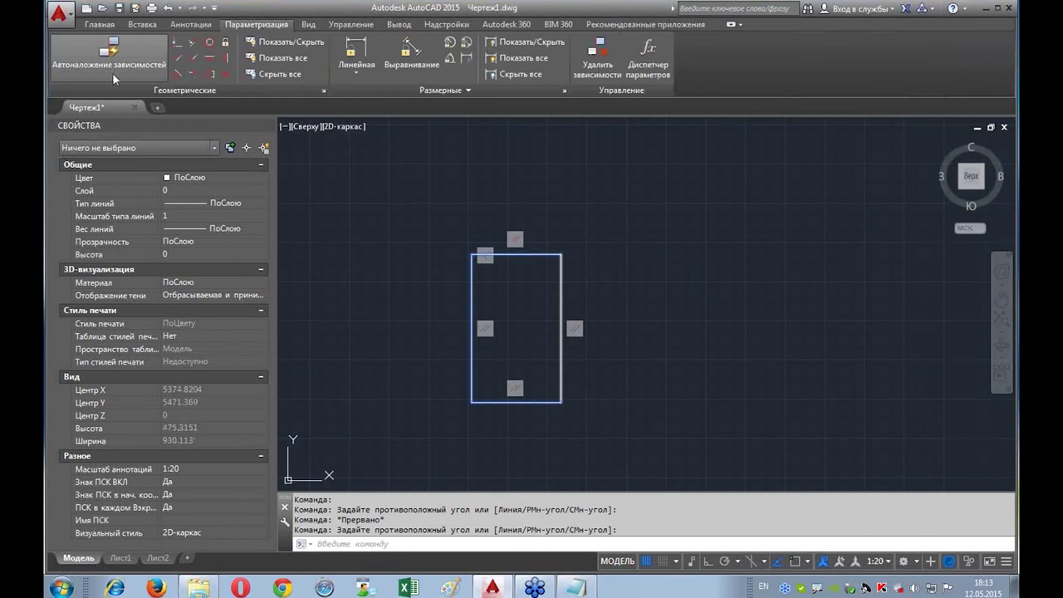
mouse_move(970, 176)
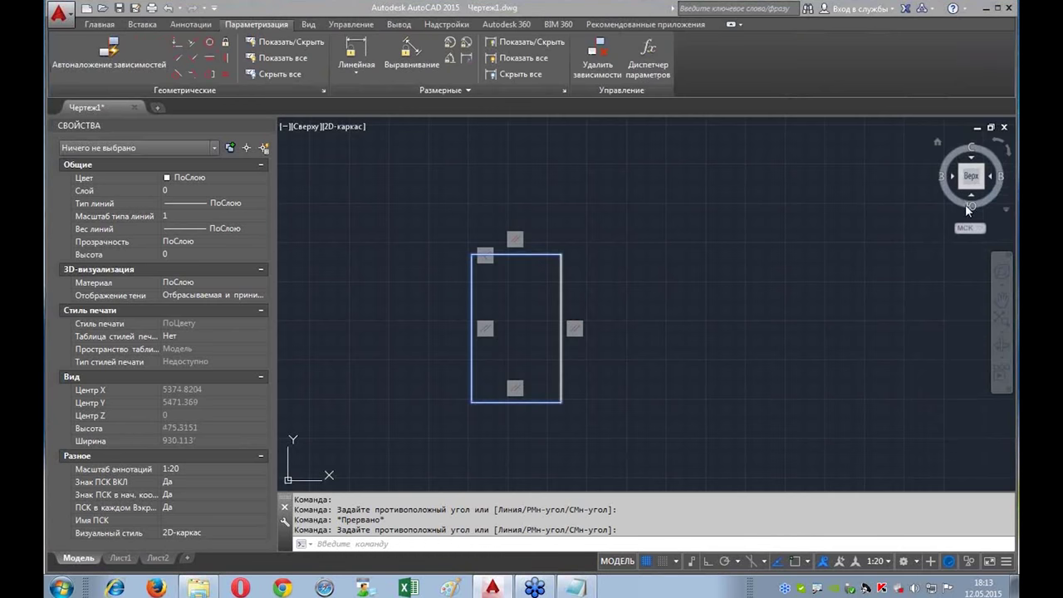
drag(248, 96, 139, 98)
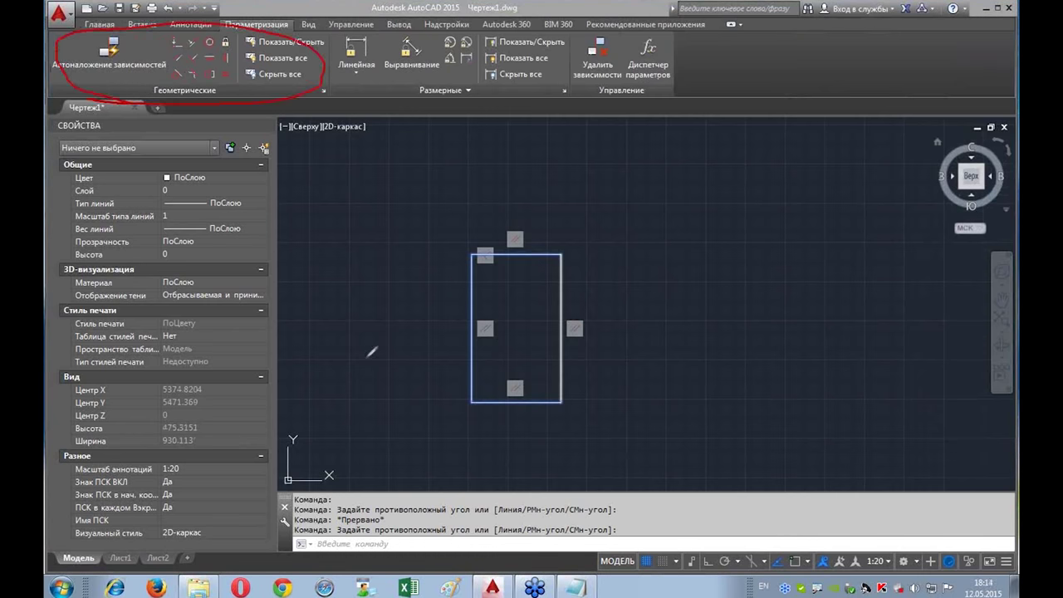
mouse_move(347, 96)
mouse_down()
mouse_move(469, 17)
mouse_move(518, 97)
mouse_up()
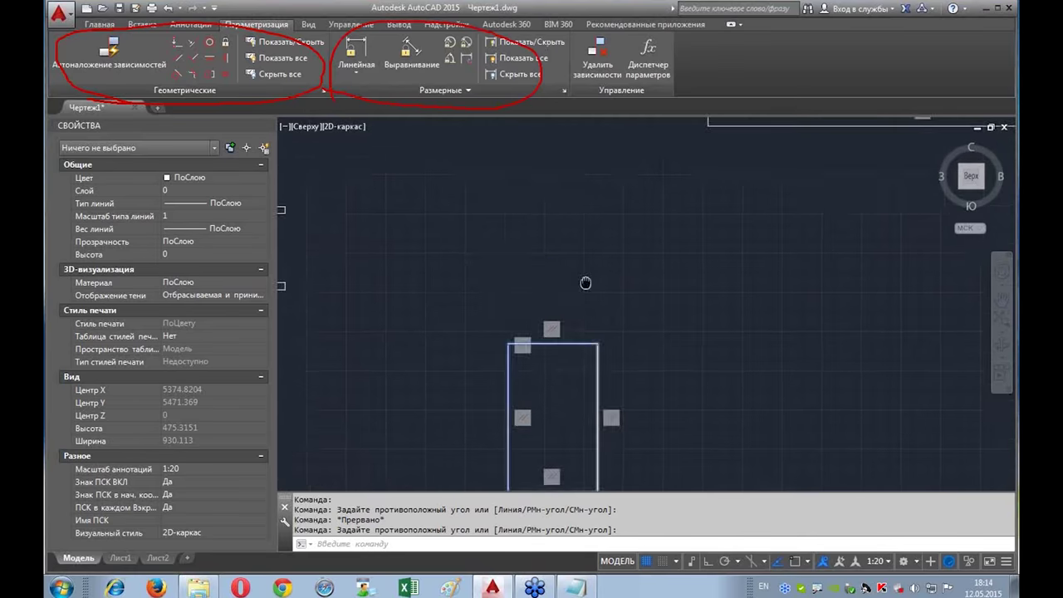
scroll(602, 394, down, 10)
scroll(572, 378, up, 4)
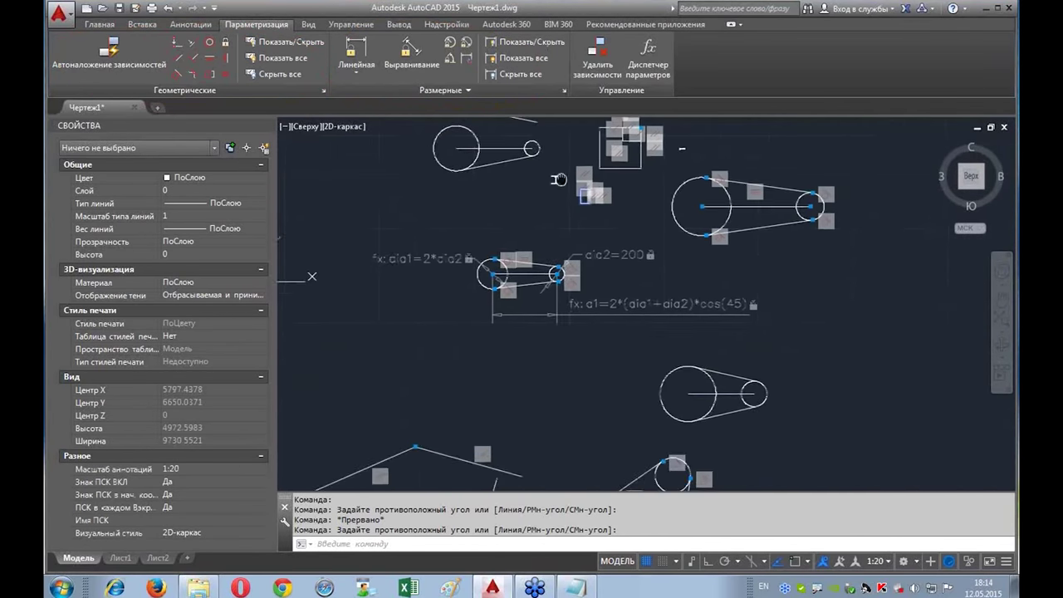
Step: Survey the belt-drive drawing, highlight the constrained rectangle, and return to the Home tab
mouse_move(631, 366)
middle_down()
mouse_move(632, 233)
mouse_move(642, 399)
middle_up()
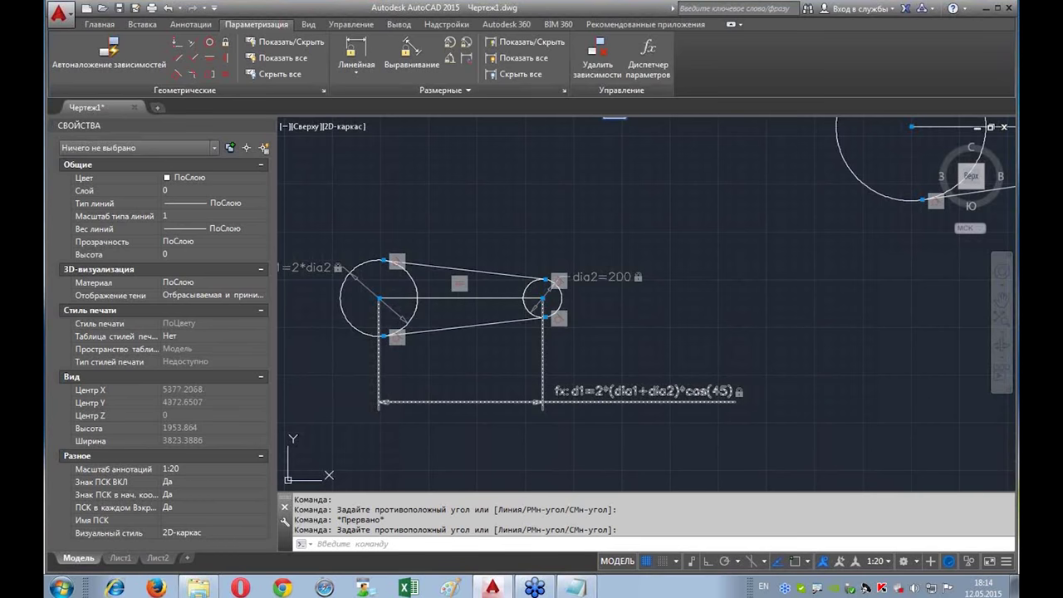
key(Escape)
middle_drag(539, 125, 523, 266)
scroll(515, 274, down, 2)
scroll(498, 283, down, 1)
scroll(482, 333, down, 1)
middle_drag(475, 356, 475, 285)
scroll(475, 285, up, 3)
scroll(475, 285, up, 2)
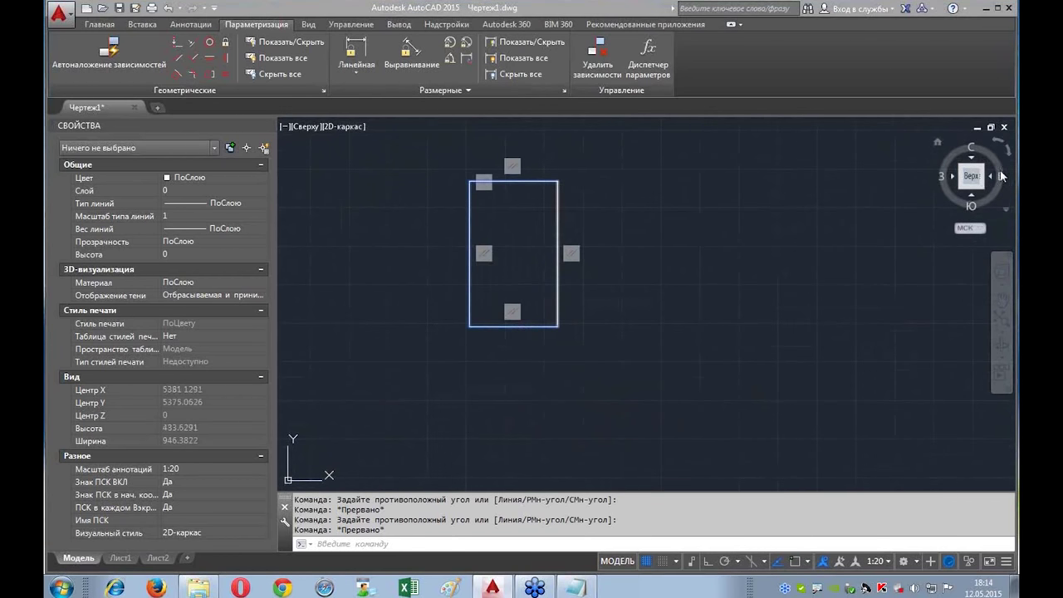
drag(333, 28, 321, 93)
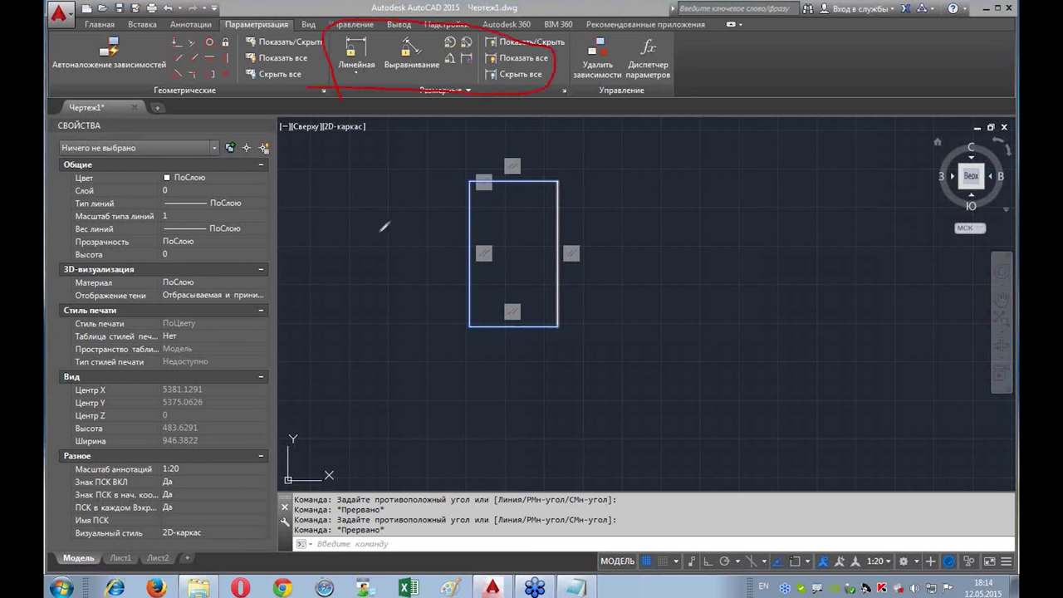
drag(404, 193, 455, 135)
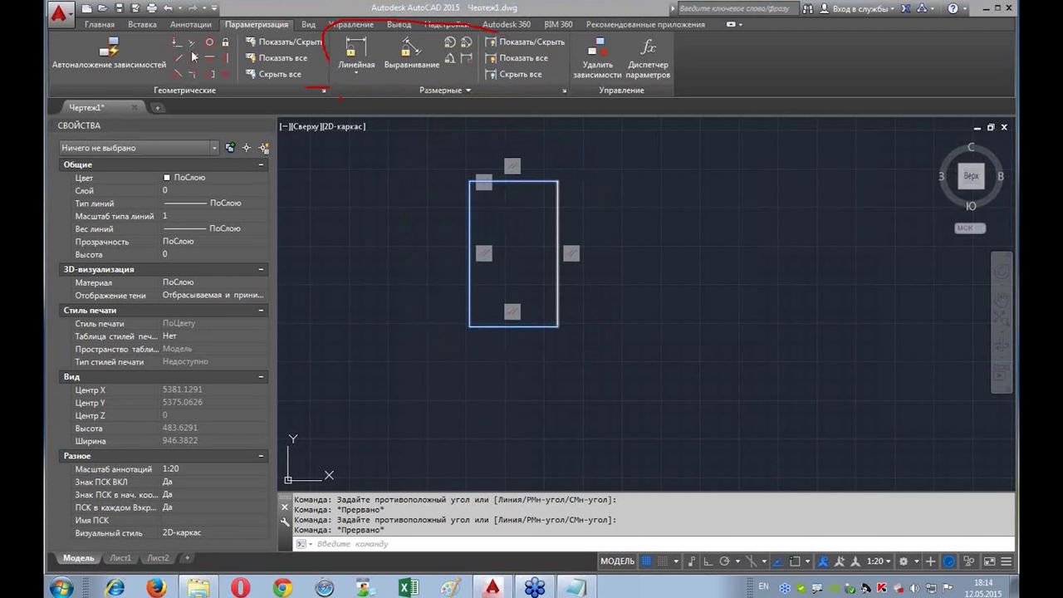
click(103, 24)
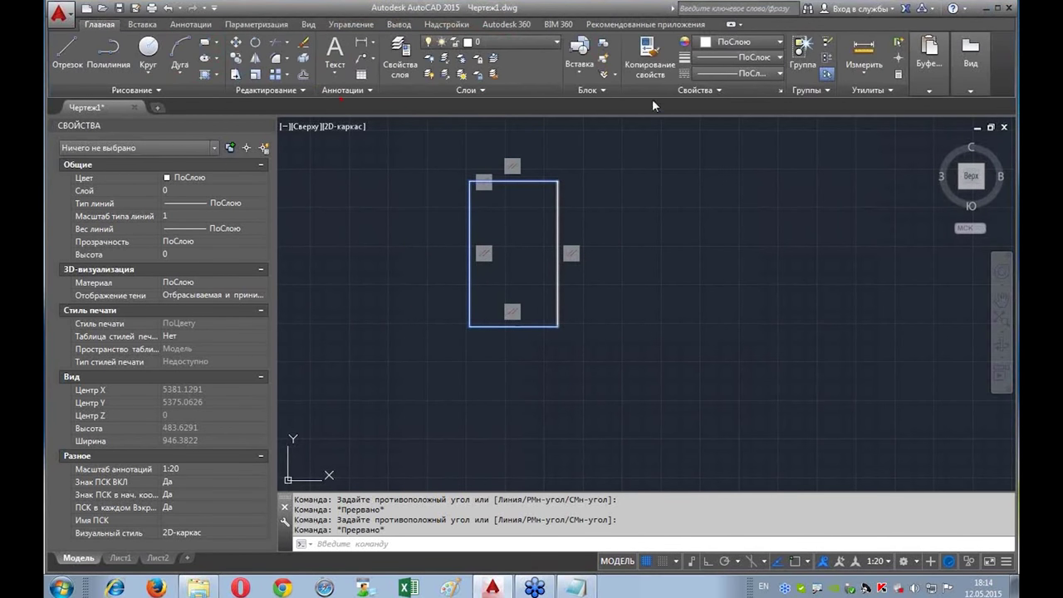
Step: Define a new block named проем with its base point at the rectangle's lower-left corner
click(604, 43)
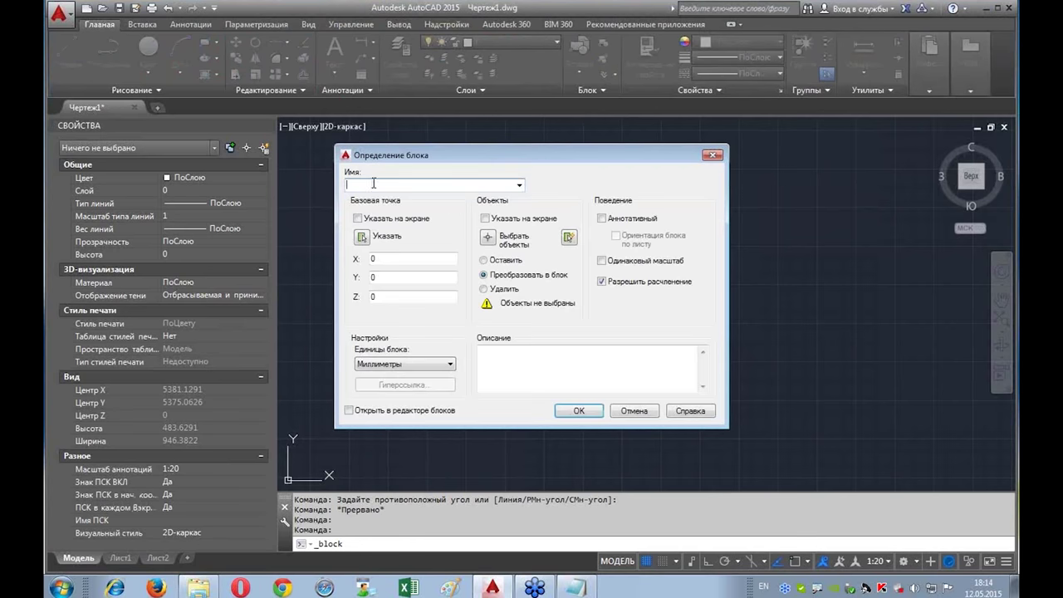
text(g)
click(361, 237)
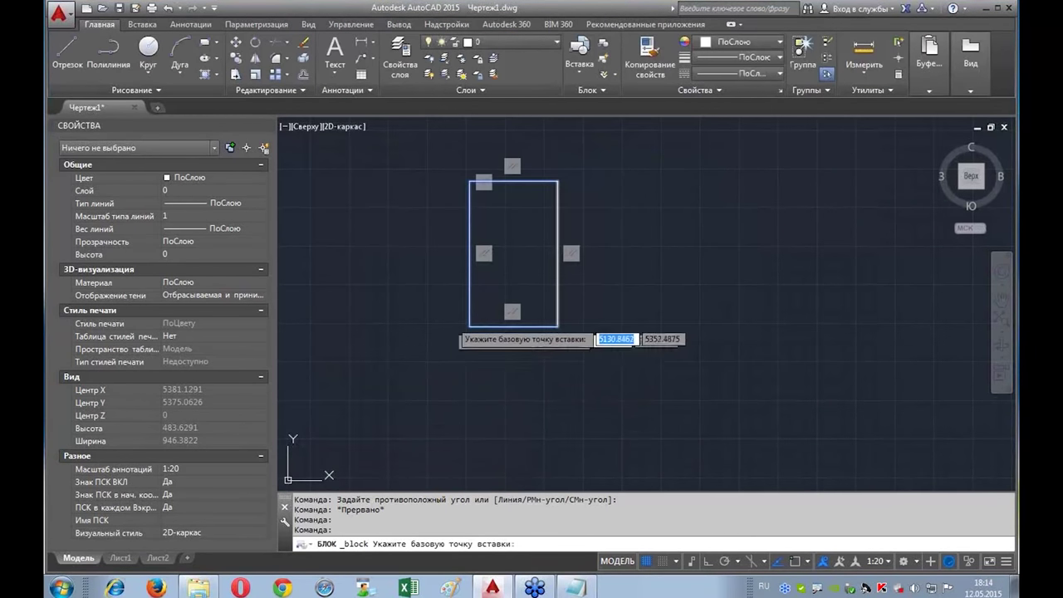
click(795, 562)
click(471, 325)
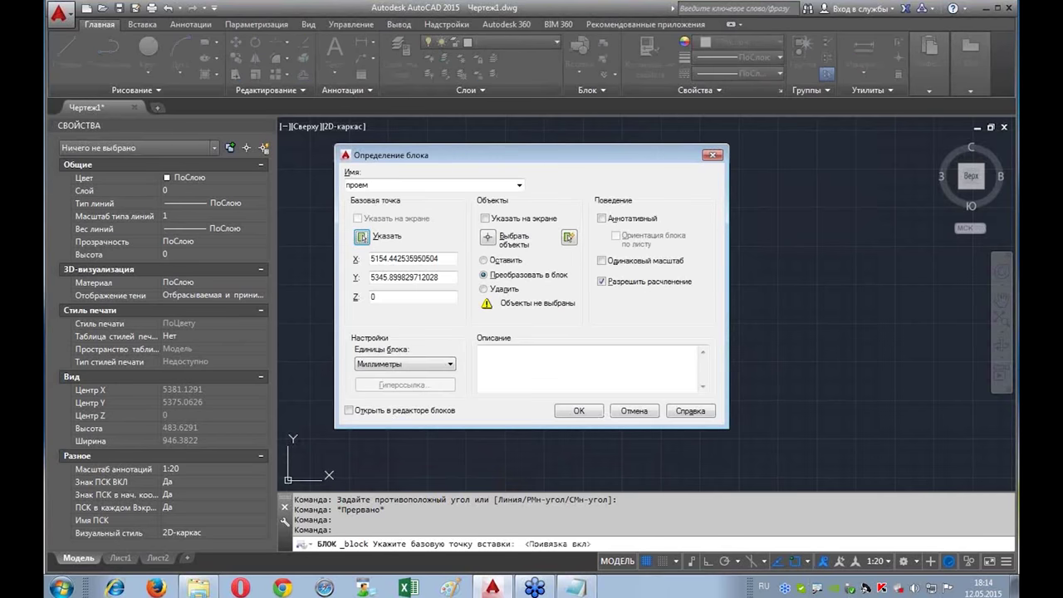
Step: Select the rectangle as the block's contents and confirm creating the проем block
click(488, 237)
click(593, 147)
click(440, 373)
key(Return)
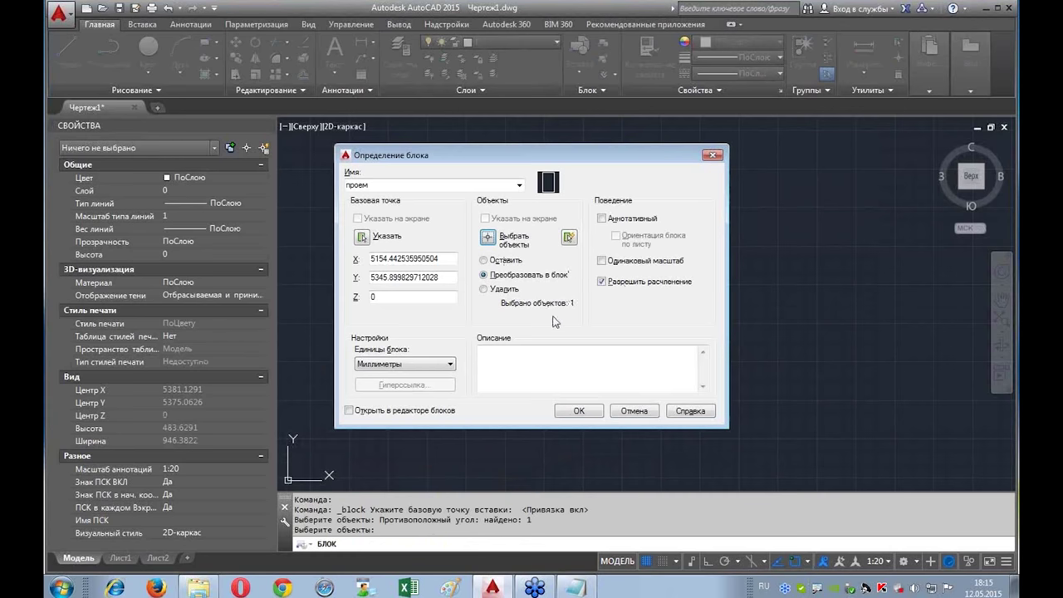
click(579, 411)
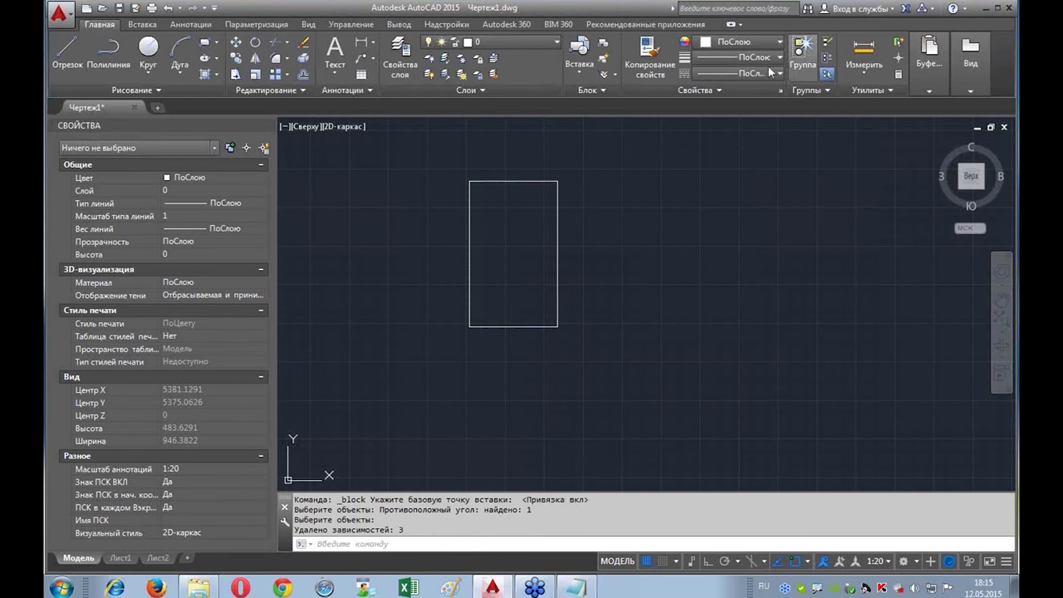
click(604, 59)
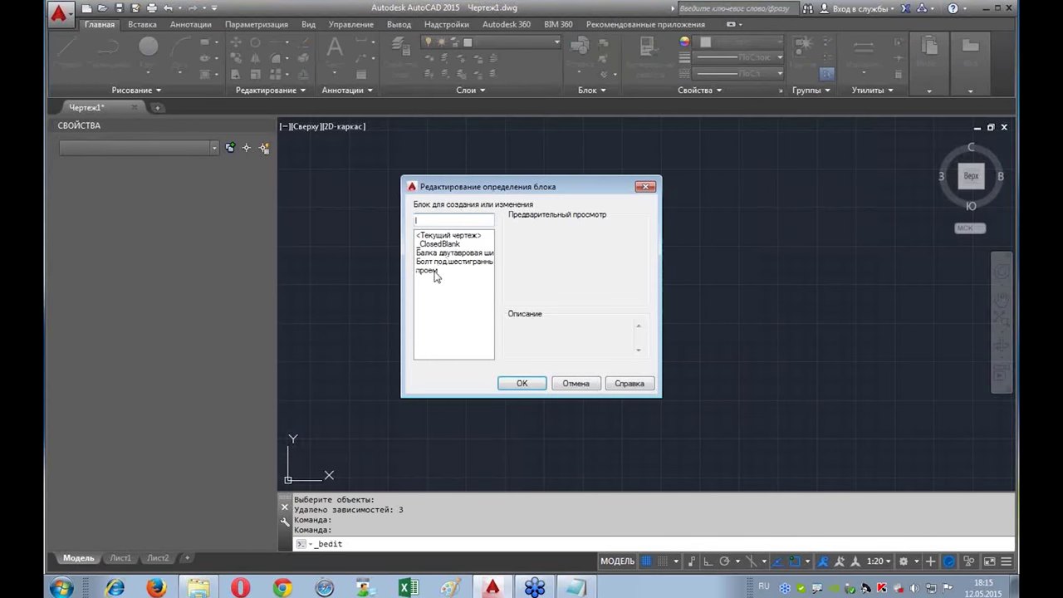
Step: Open the проем block in the Block Editor and nudge the view slightly left
click(432, 270)
click(542, 383)
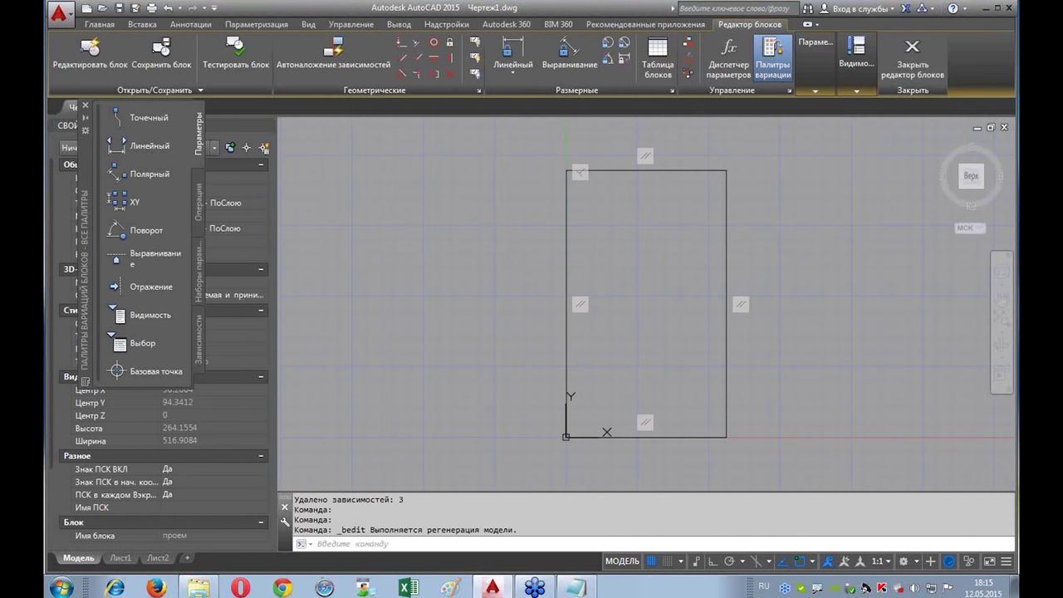
middle_drag(663, 294, 612, 297)
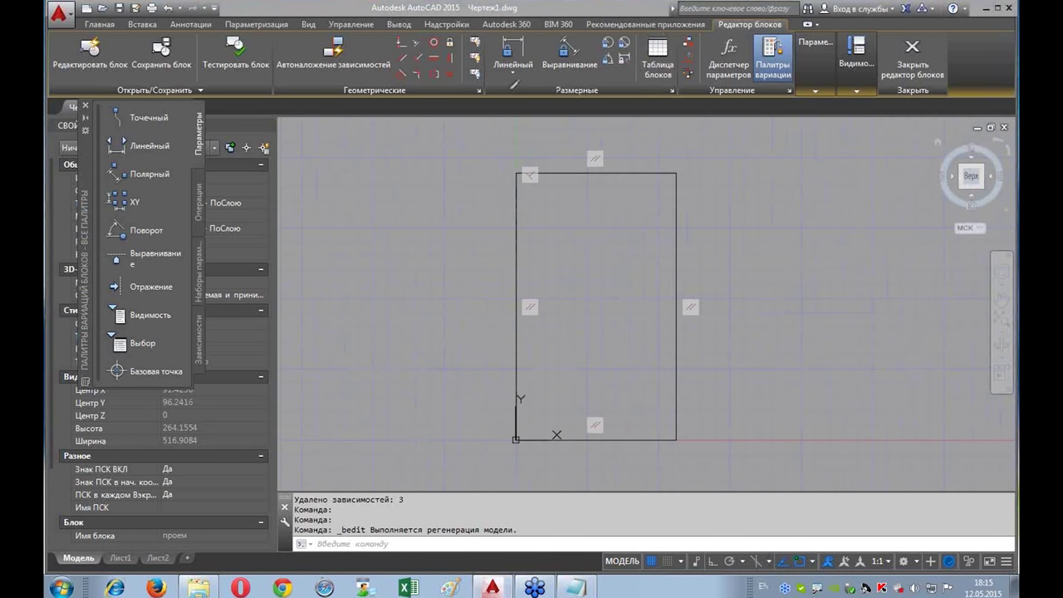
Step: Point out the geometric and dimensional constraint tools and reposition the block rectangle
mouse_move(285, 39)
mouse_down()
mouse_move(479, 16)
mouse_move(281, 40)
mouse_up()
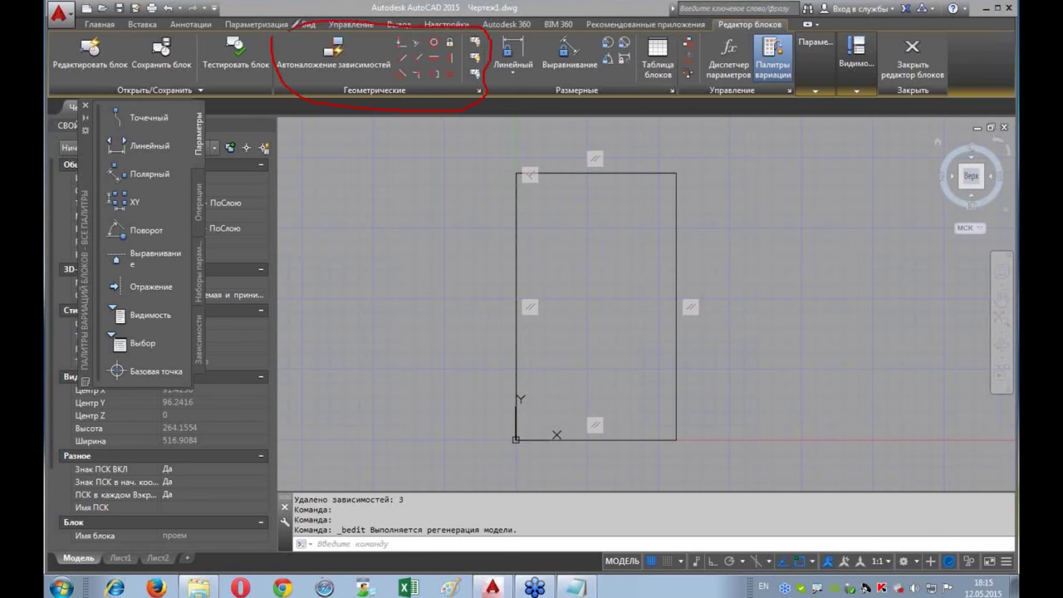
mouse_move(496, 25)
mouse_down()
mouse_move(546, 12)
mouse_move(481, 35)
mouse_up()
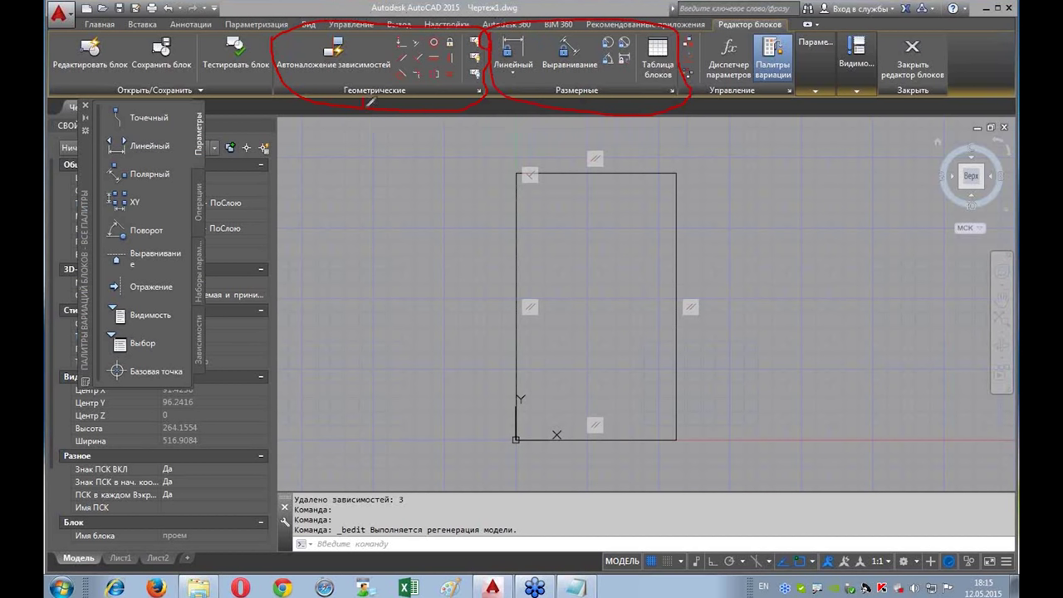
mouse_move(365, 121)
mouse_down()
mouse_move(371, 149)
mouse_move(387, 126)
mouse_up()
mouse_move(753, 291)
middle_down()
mouse_move(689, 247)
mouse_move(755, 294)
mouse_move(737, 280)
middle_up()
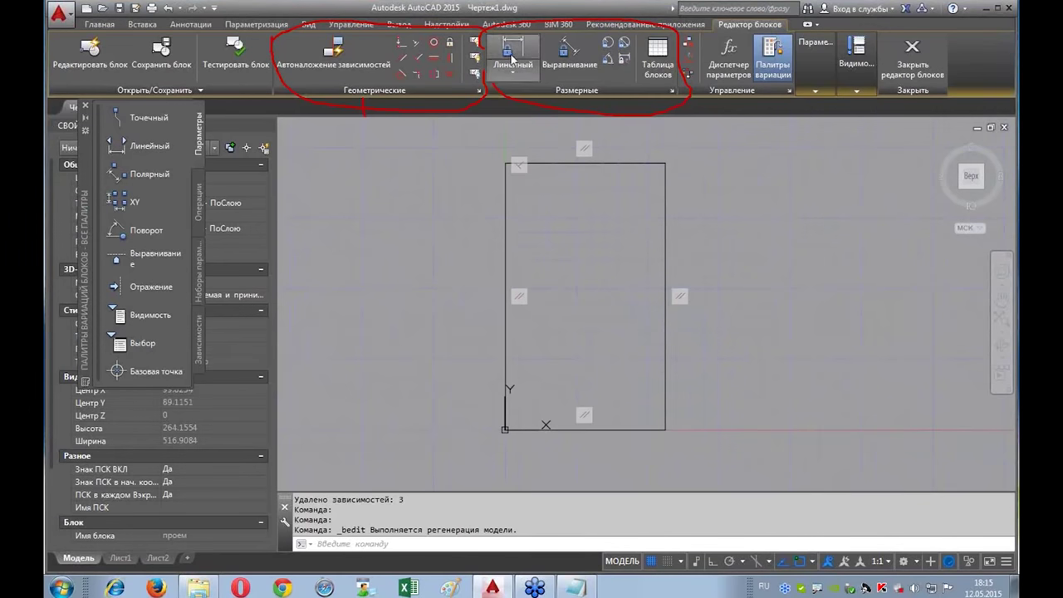
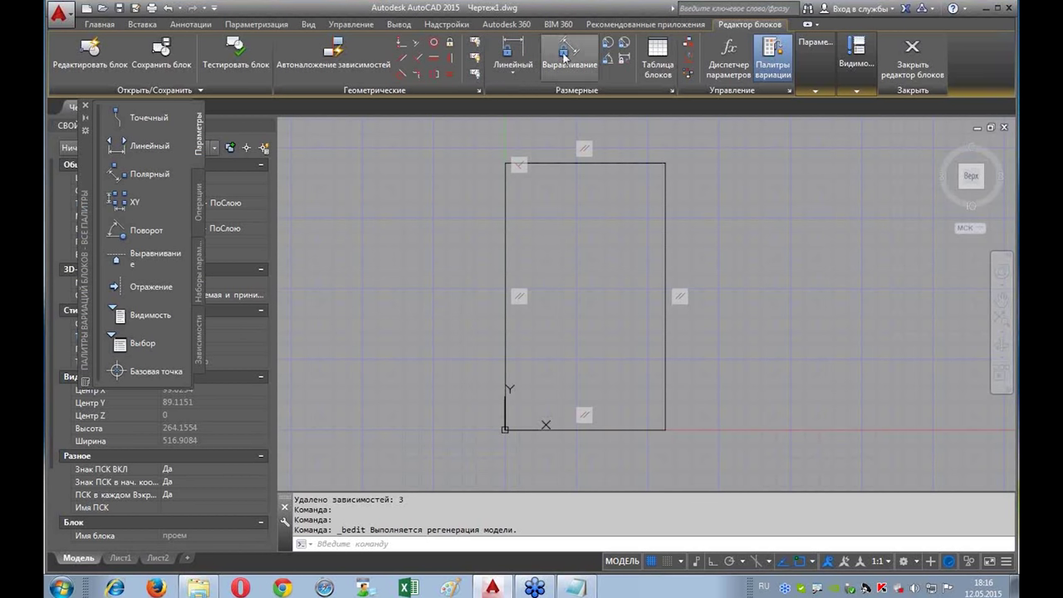
Step: Add a linear width parameter g1 (112.5328) below the rectangle's bottom edge
click(513, 50)
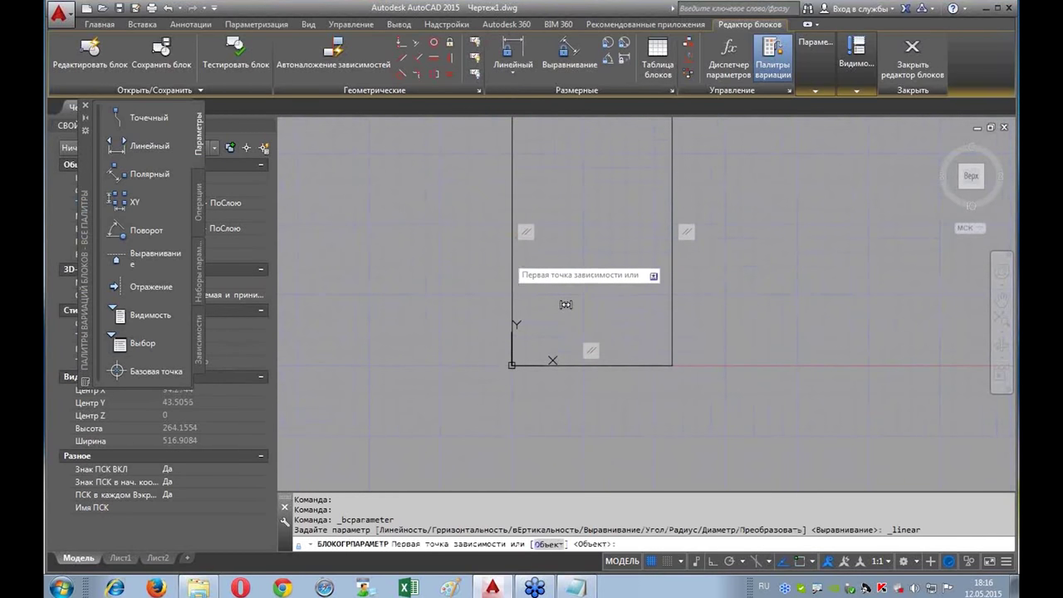
click(672, 365)
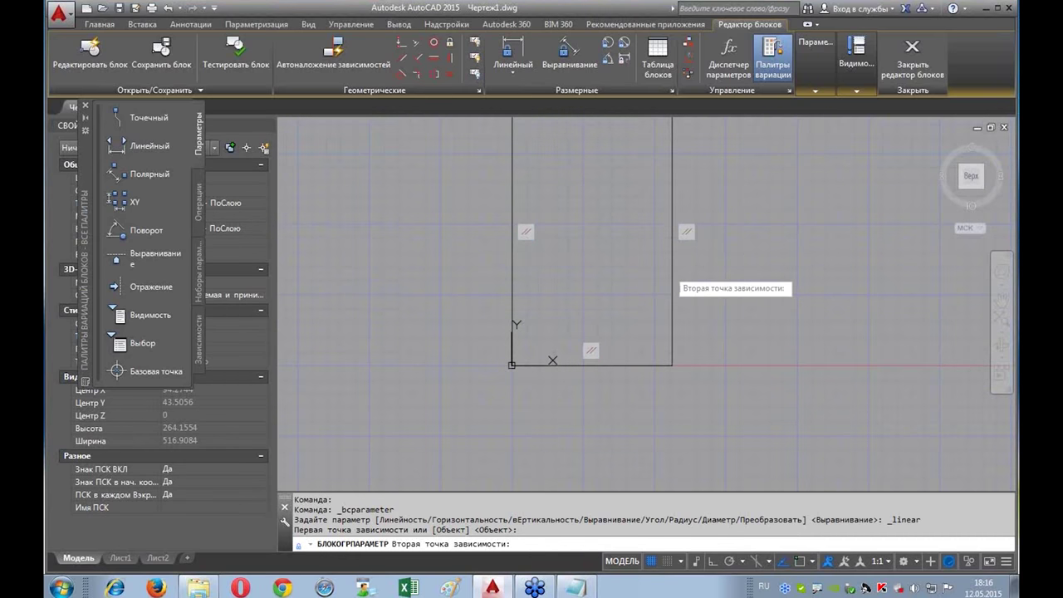
click(672, 232)
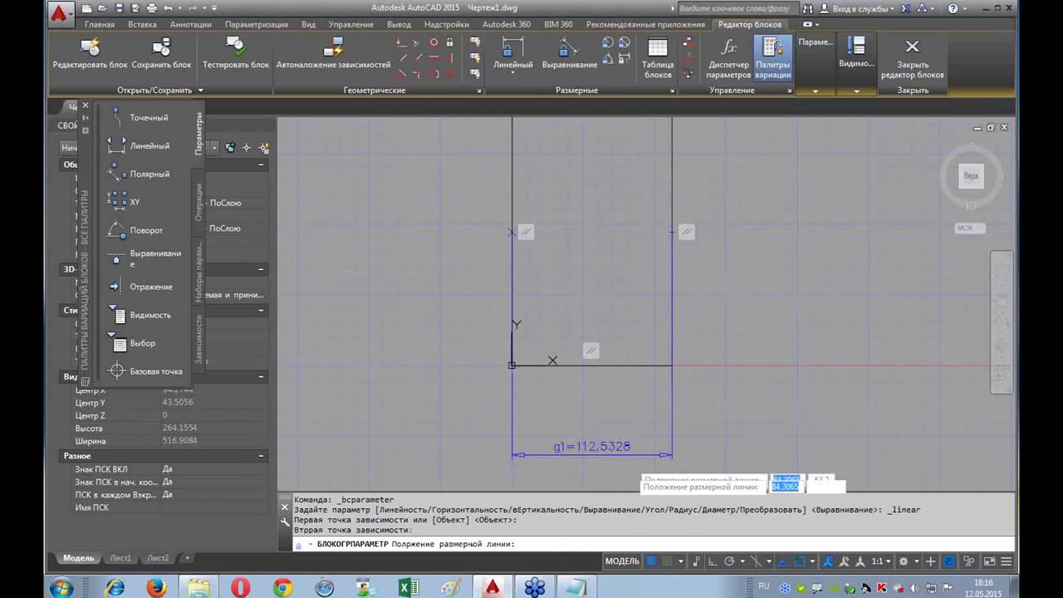
click(656, 435)
scroll(770, 268, down, 4)
scroll(863, 158, up, 1)
scroll(864, 158, up, 1)
Step: Add a linear height parameter g2 (188.6824) between the bottom and top edge midpoints
click(523, 56)
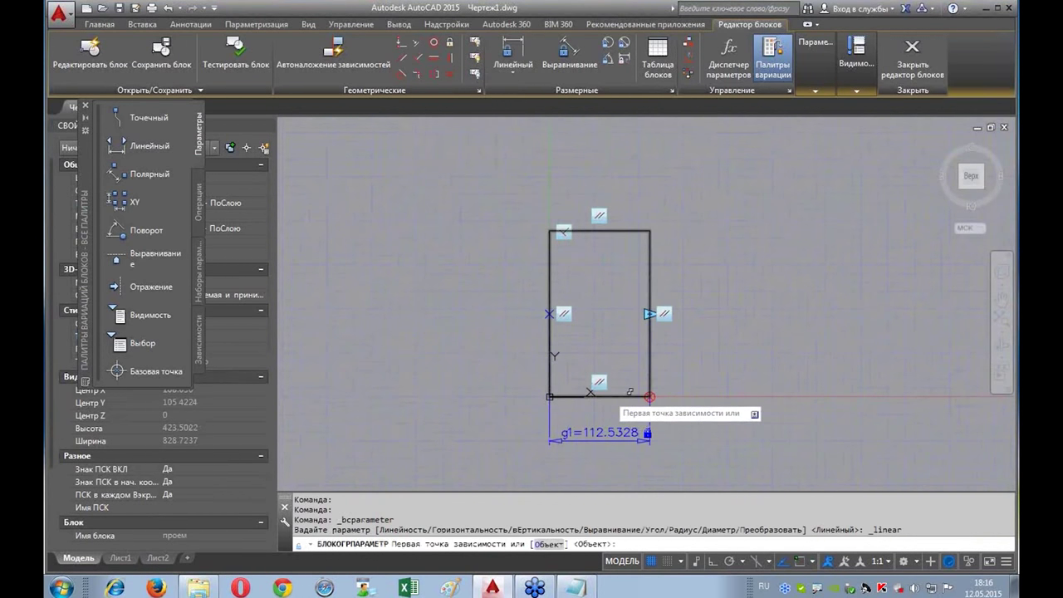
click(599, 397)
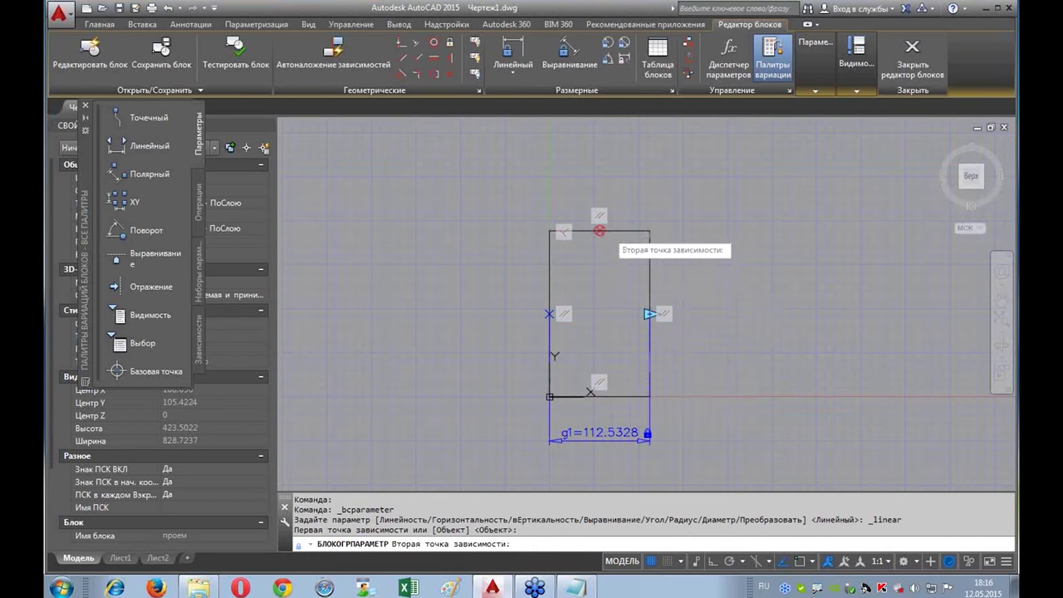
click(600, 232)
click(739, 264)
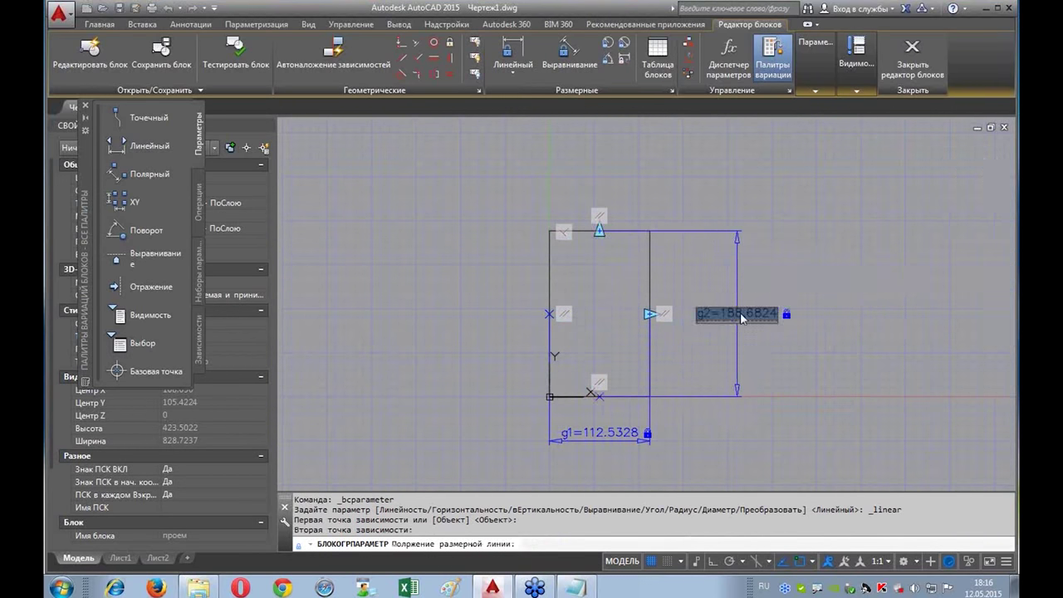
key(Return)
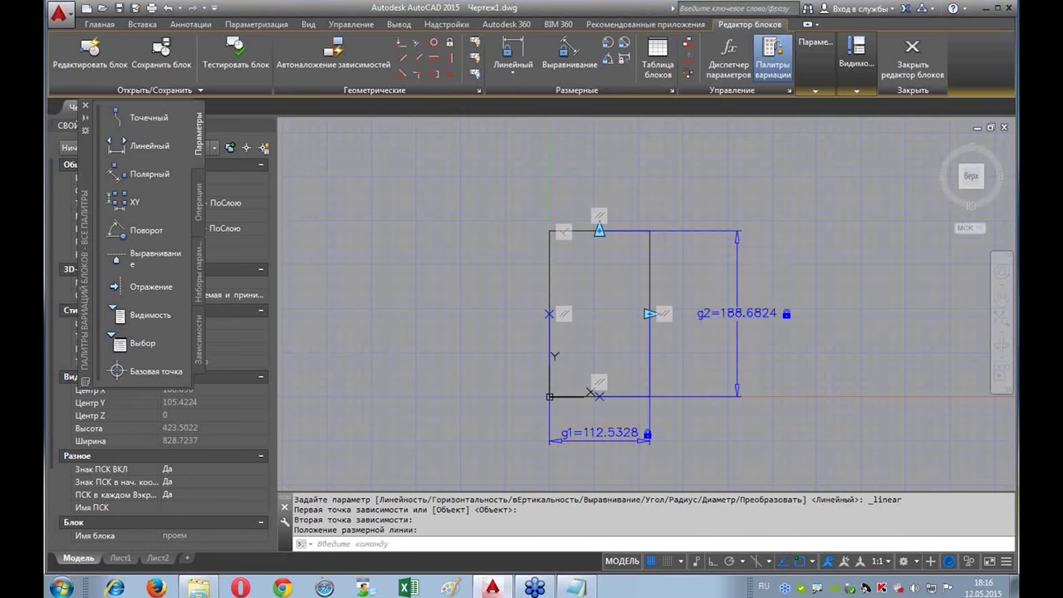
scroll(709, 413, up, 2)
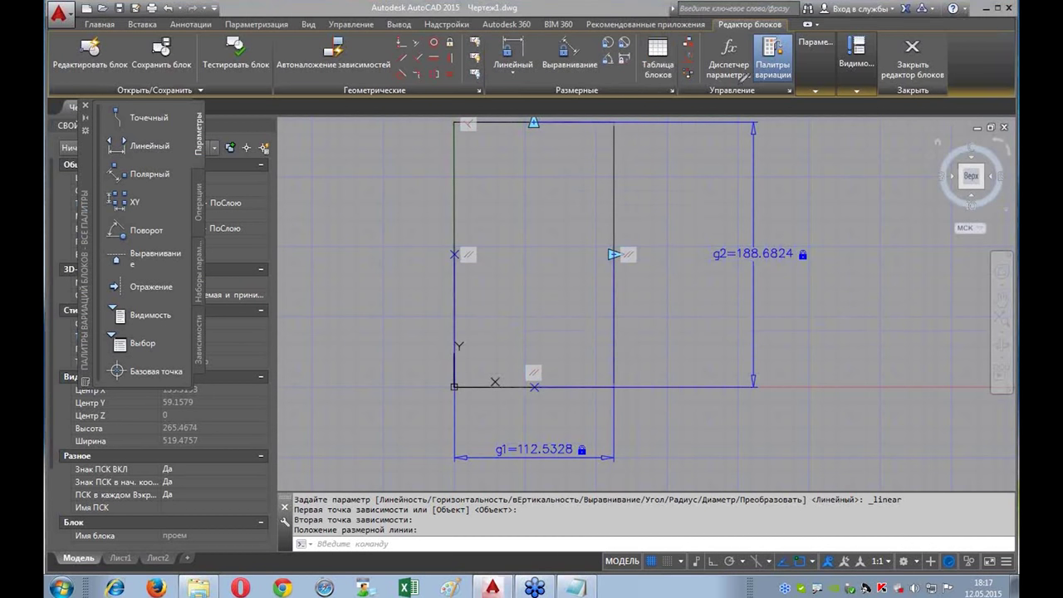
Step: Open the Parameters Manager listing the 112.5328 and 188.6824 constraint parameters
mouse_move(719, 92)
mouse_down()
mouse_move(740, 25)
mouse_move(729, 98)
mouse_up()
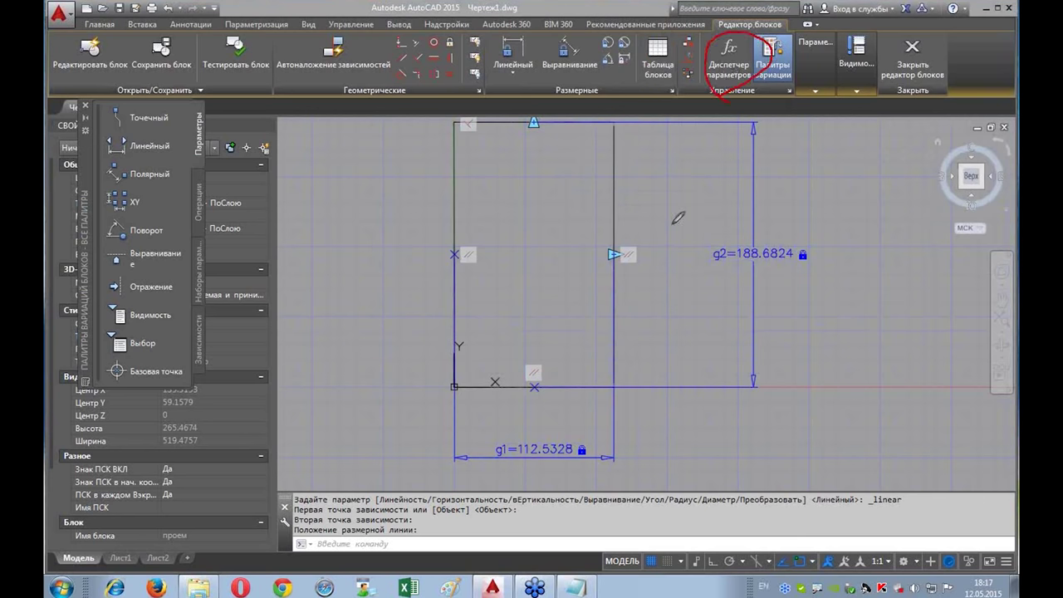
drag(686, 242, 713, 284)
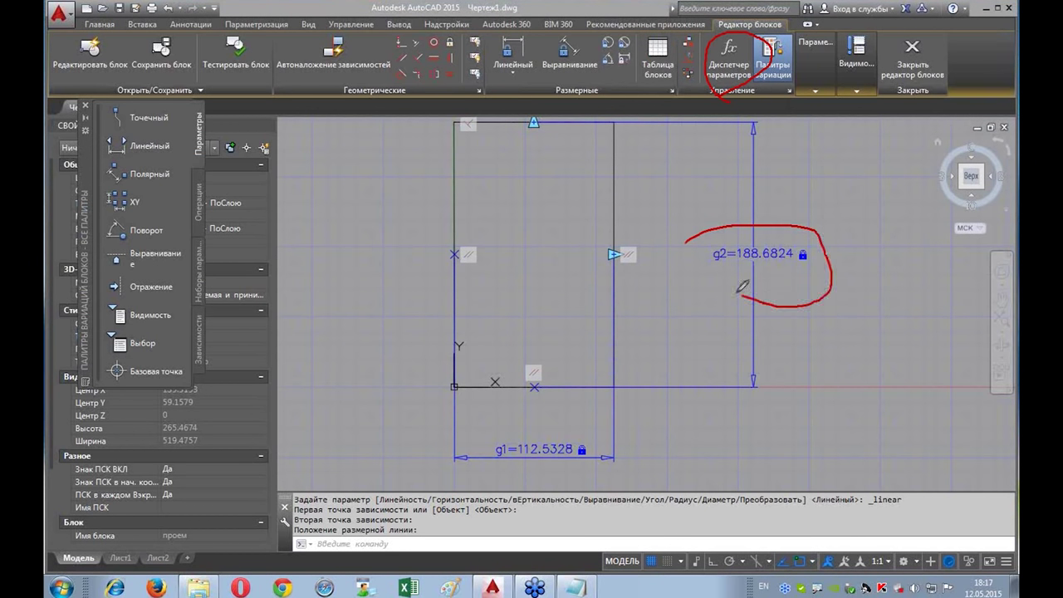
mouse_move(577, 433)
mouse_down()
mouse_move(425, 471)
mouse_move(613, 454)
mouse_up()
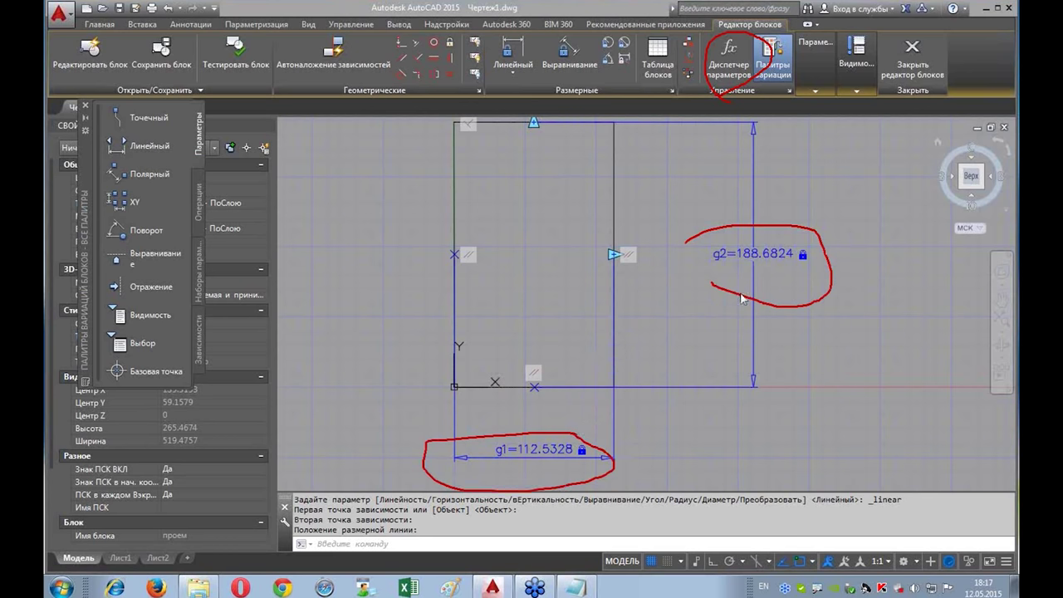
click(721, 58)
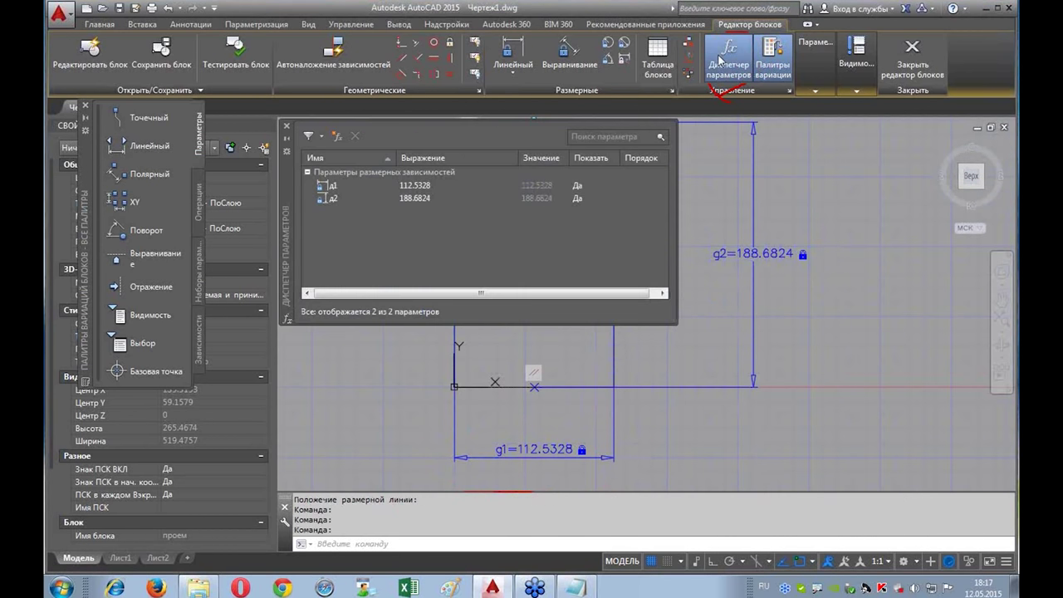
Step: Rename the width parameter (112.5328) to 'а'
click(336, 187)
click(339, 198)
click(341, 198)
click(341, 188)
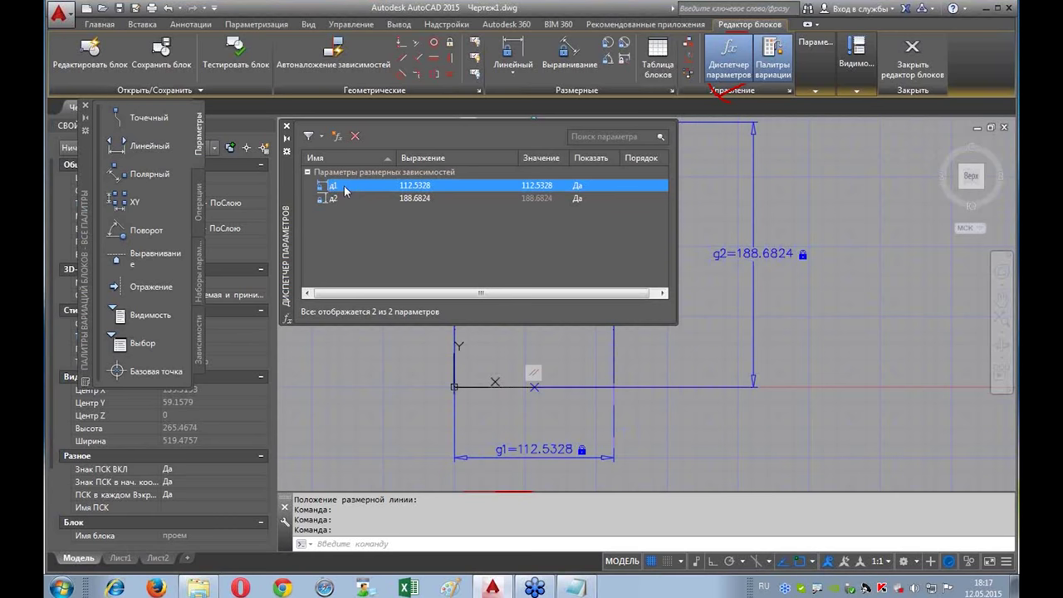
double_click(345, 189)
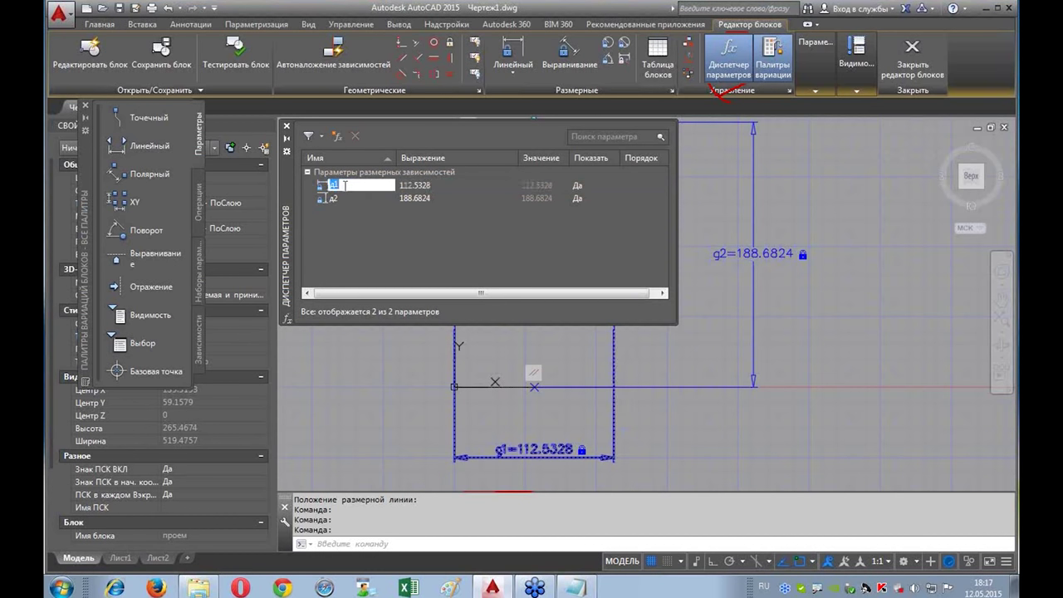
text(a)
key(Return)
Step: Rename the height parameter (188.6824) to 'б' and clear the selection
click(349, 196)
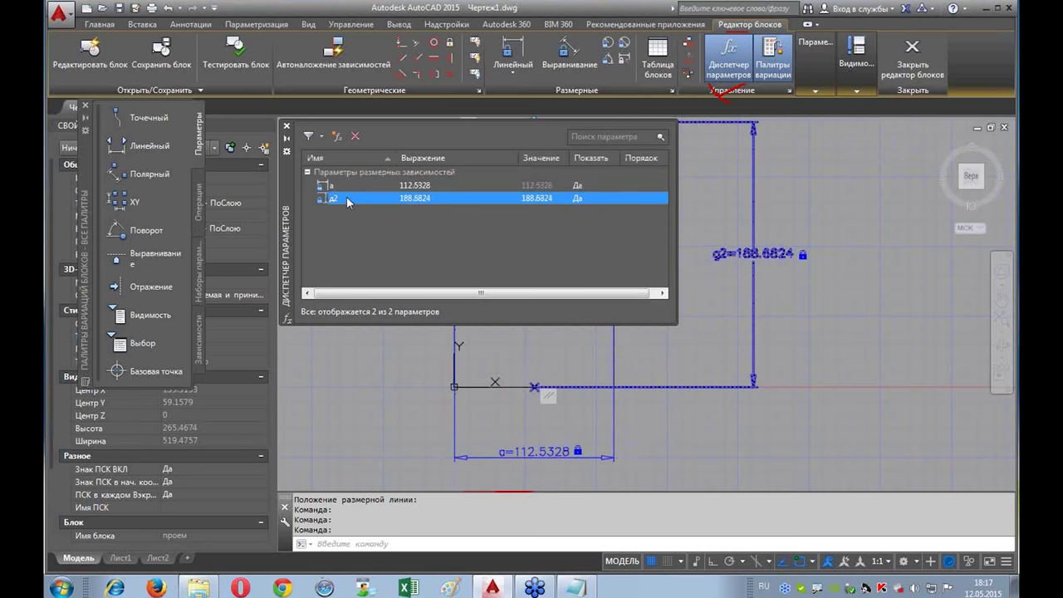
double_click(348, 197)
text(б)
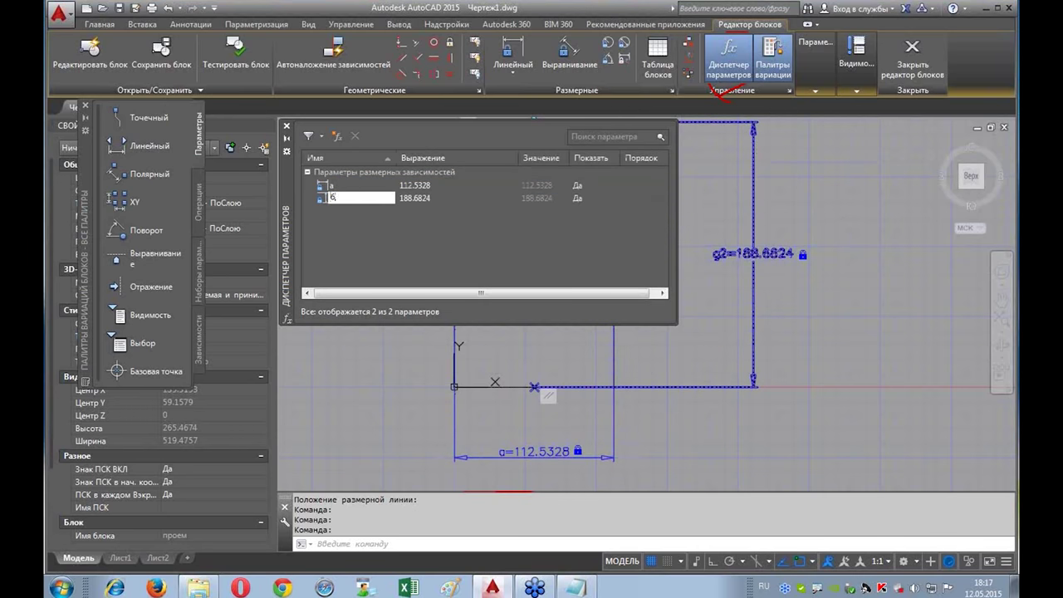
key(Return)
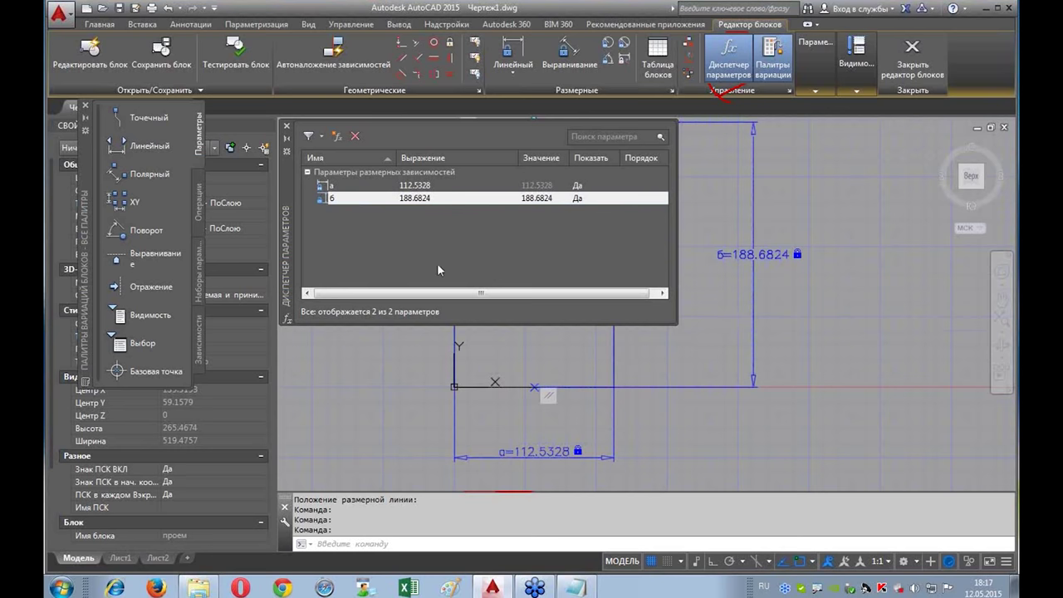
click(336, 200)
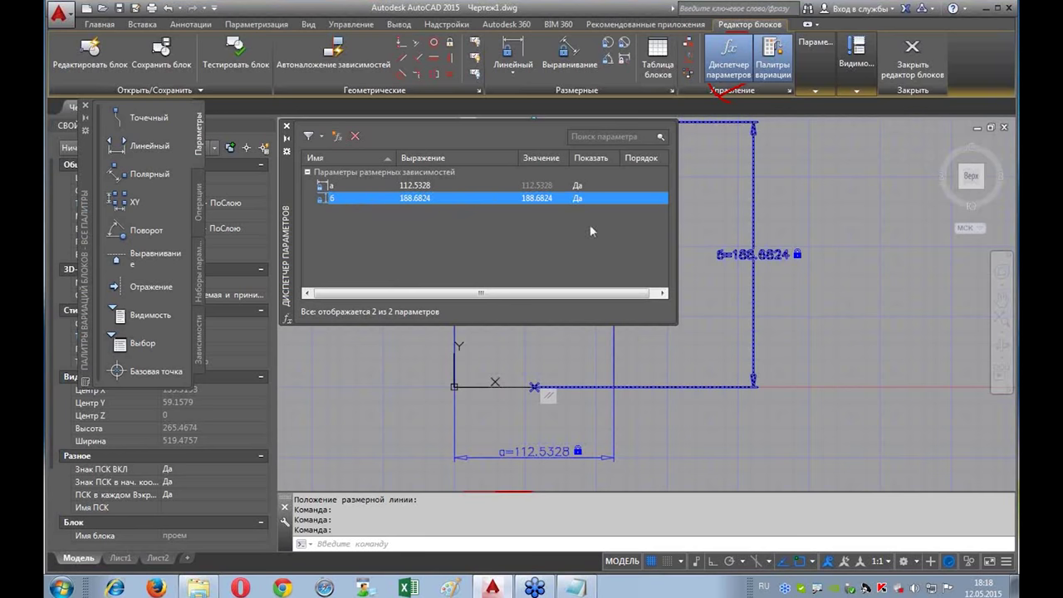
key(Escape)
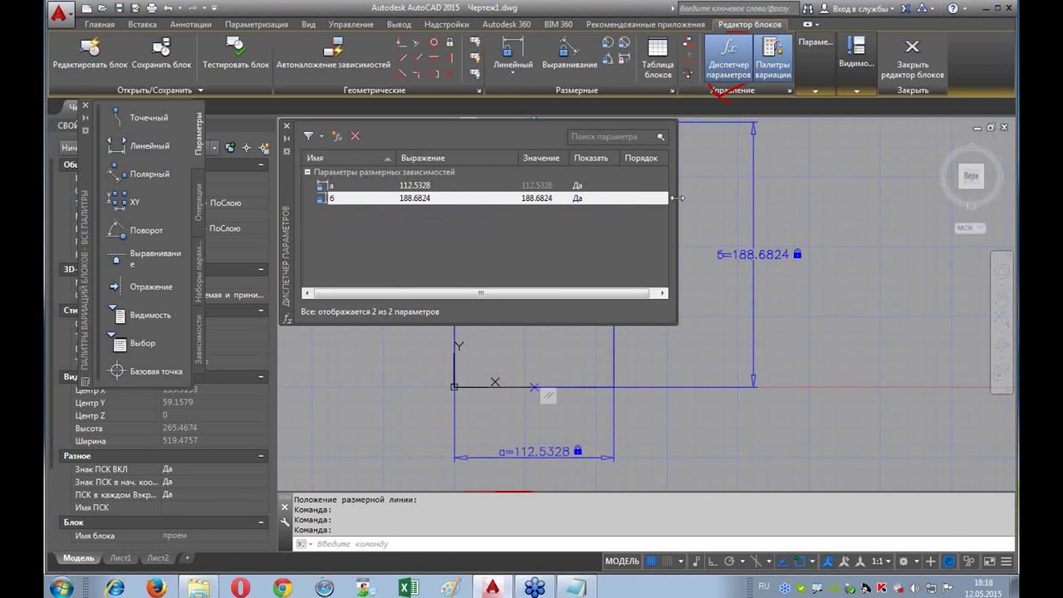
click(355, 230)
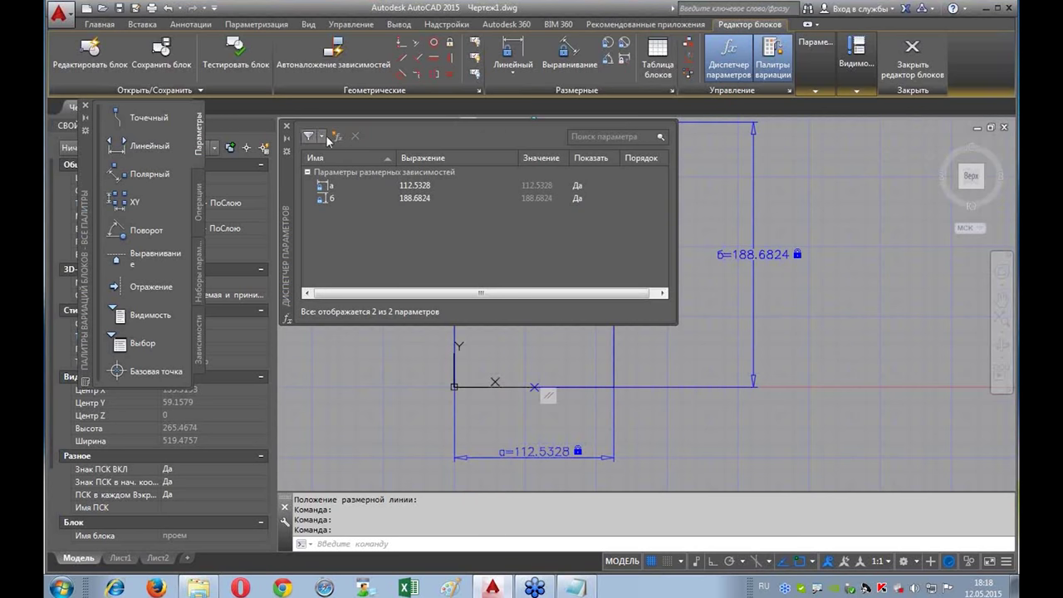
drag(337, 131, 359, 132)
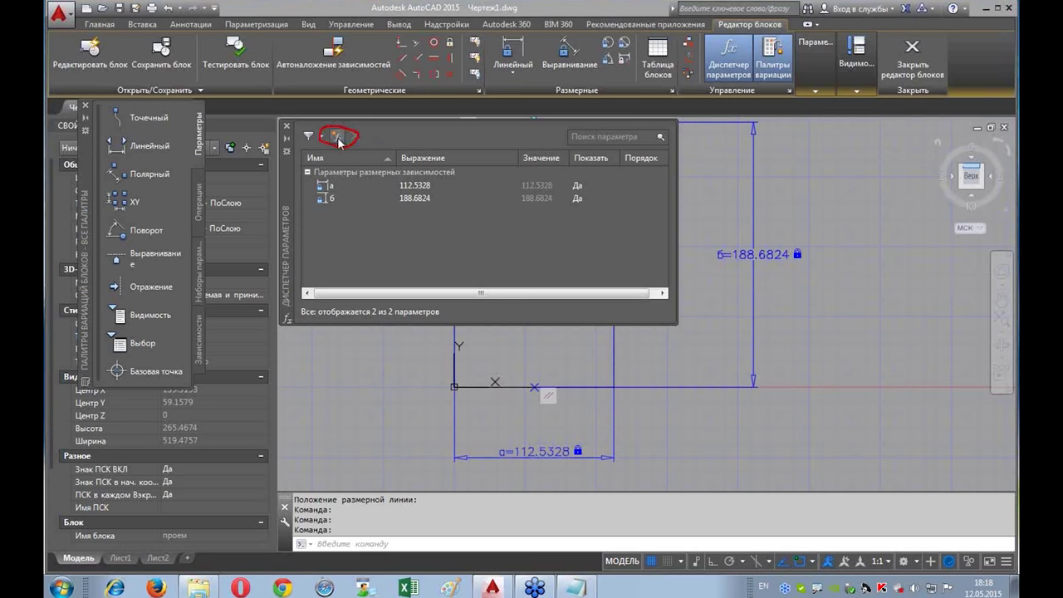
Step: Add a user parameter 'площадь' with the expression a*б
click(338, 138)
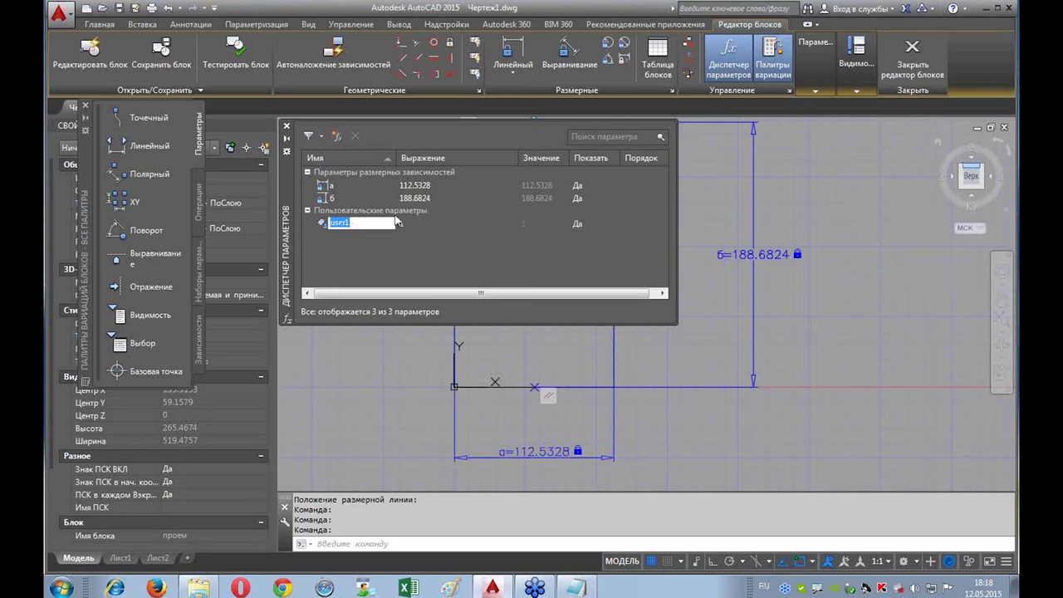
text(площадь)
key(Return)
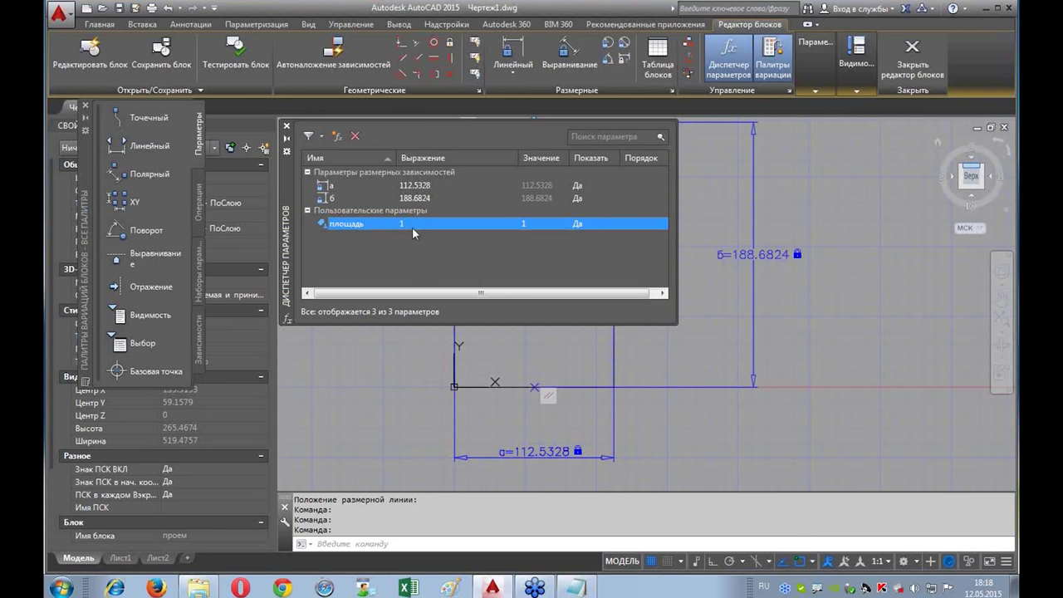
double_click(394, 226)
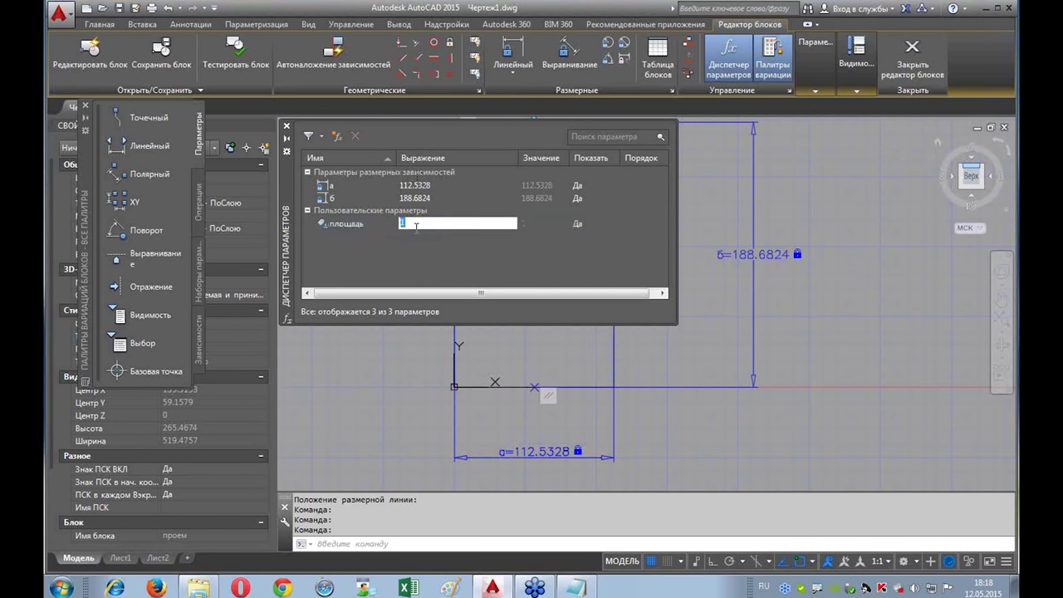
text(a*б)
key(Return)
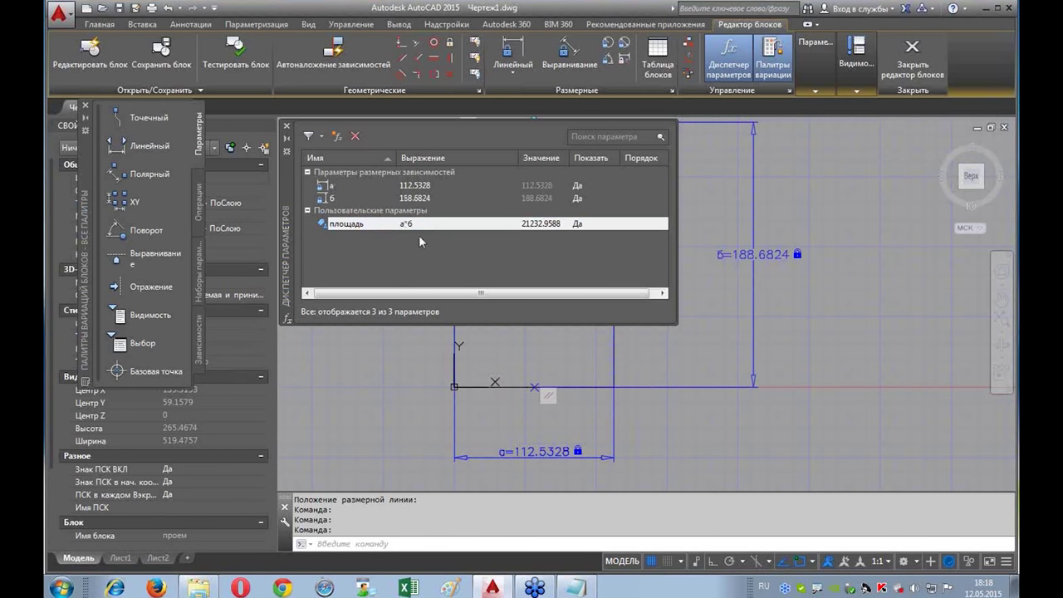
Step: Review площадь's computed value 21232.9588, then close the Parameters Manager
click(415, 240)
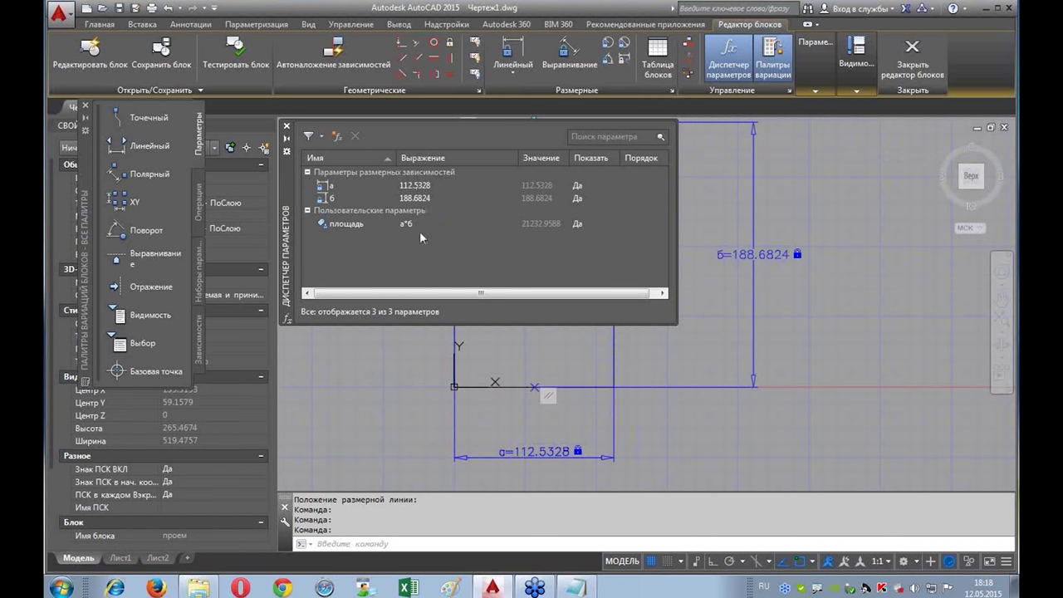
click(522, 221)
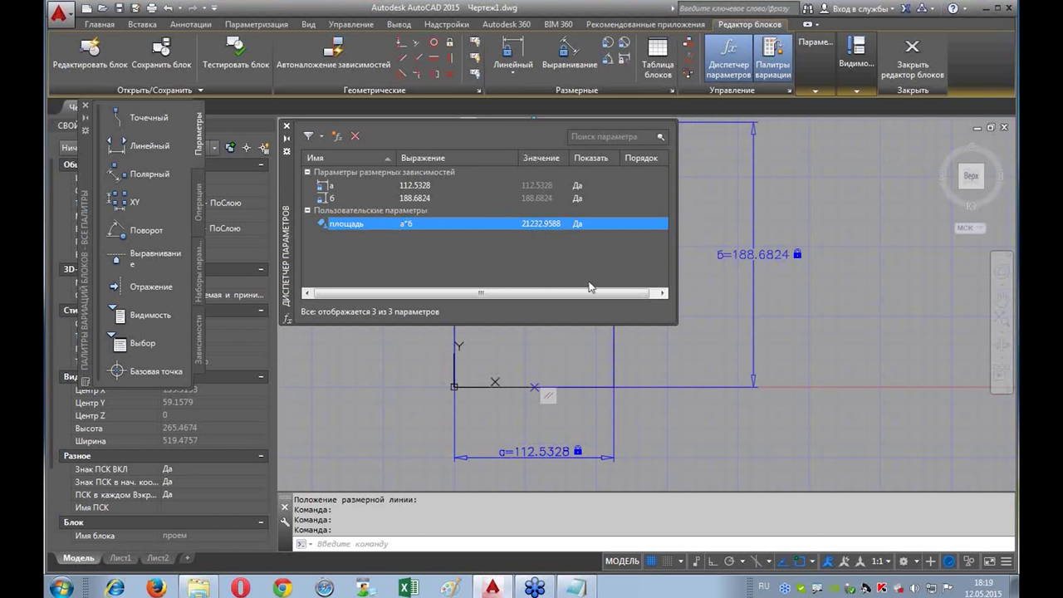
click(535, 222)
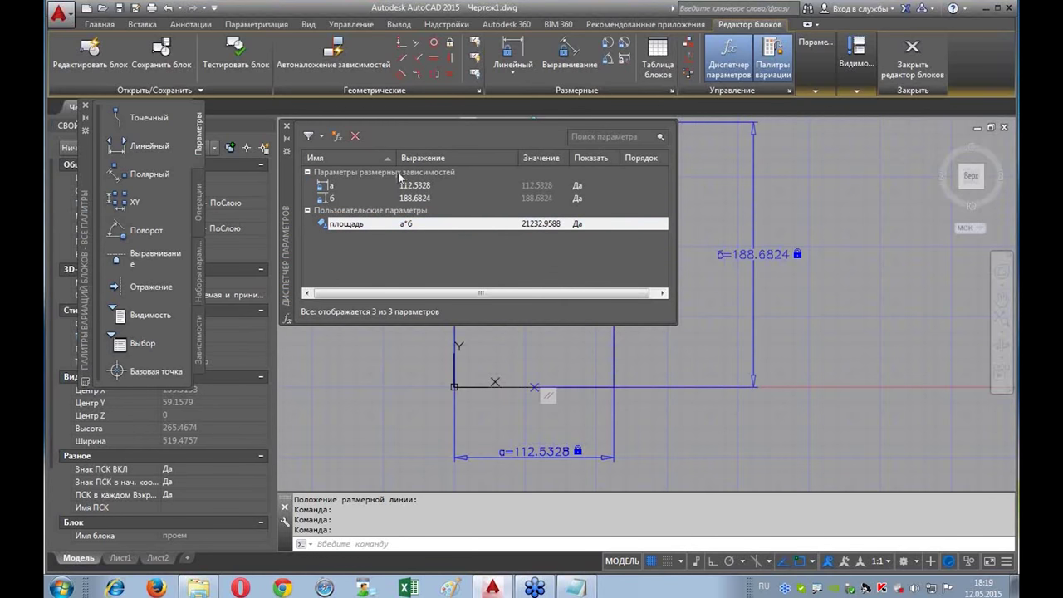
click(286, 126)
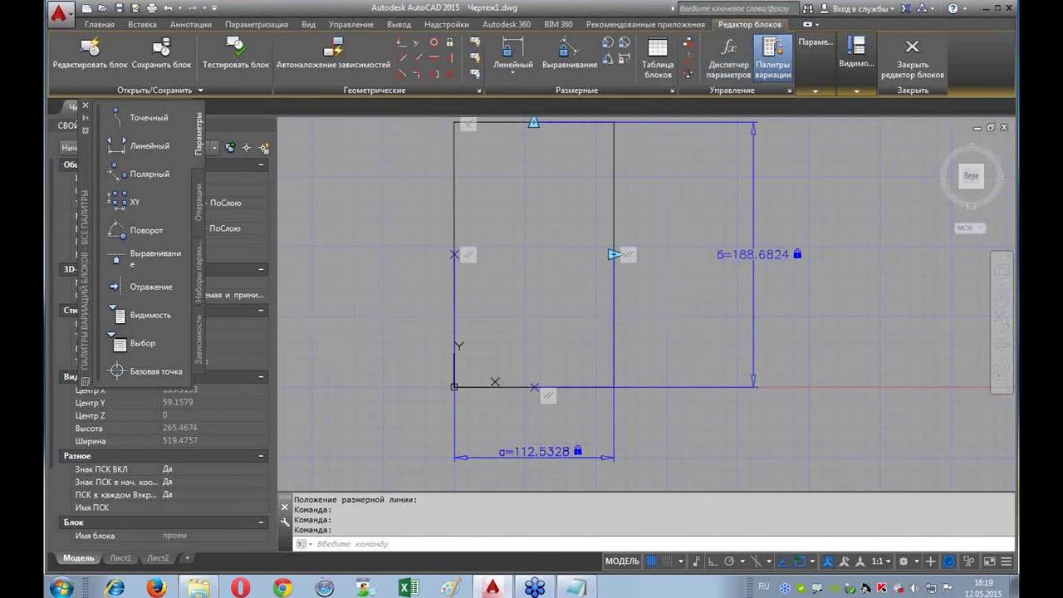
Step: Set the width dimension а to 1200
middle_drag(534, 250, 528, 264)
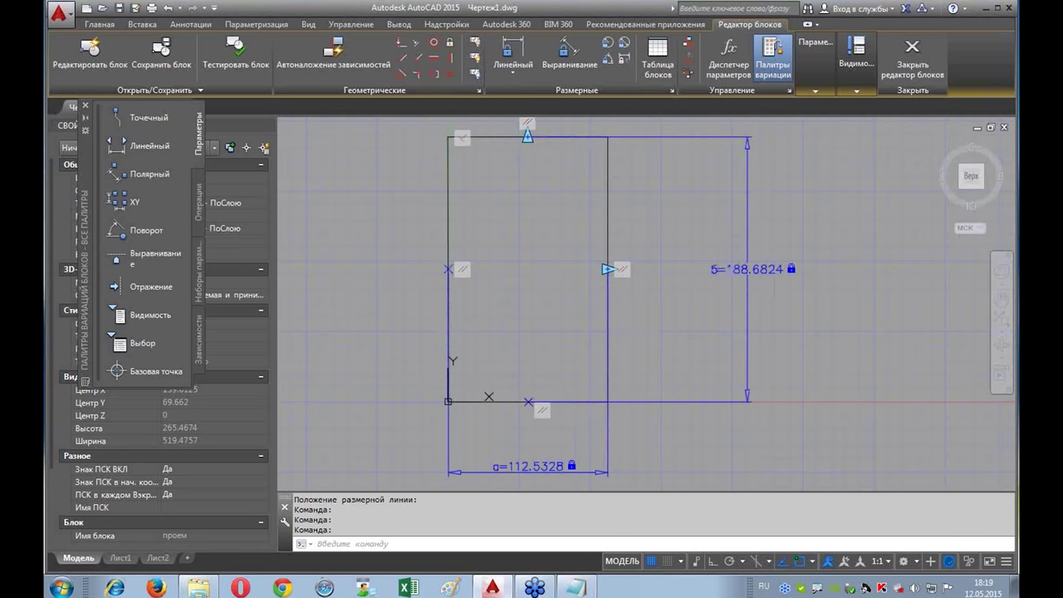
scroll(518, 405, down, 3)
scroll(517, 405, down, 2)
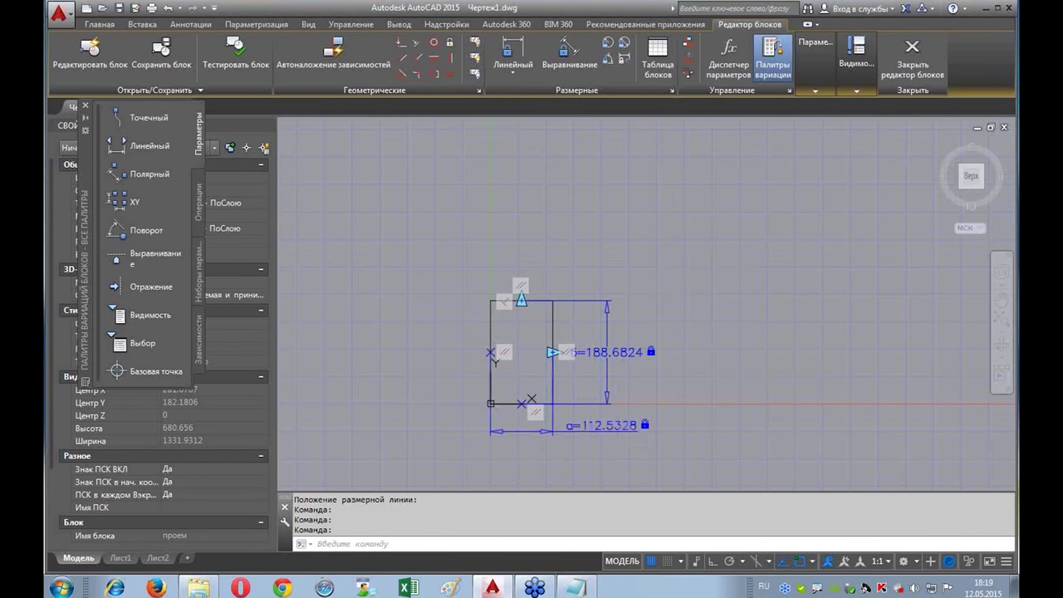
double_click(597, 428)
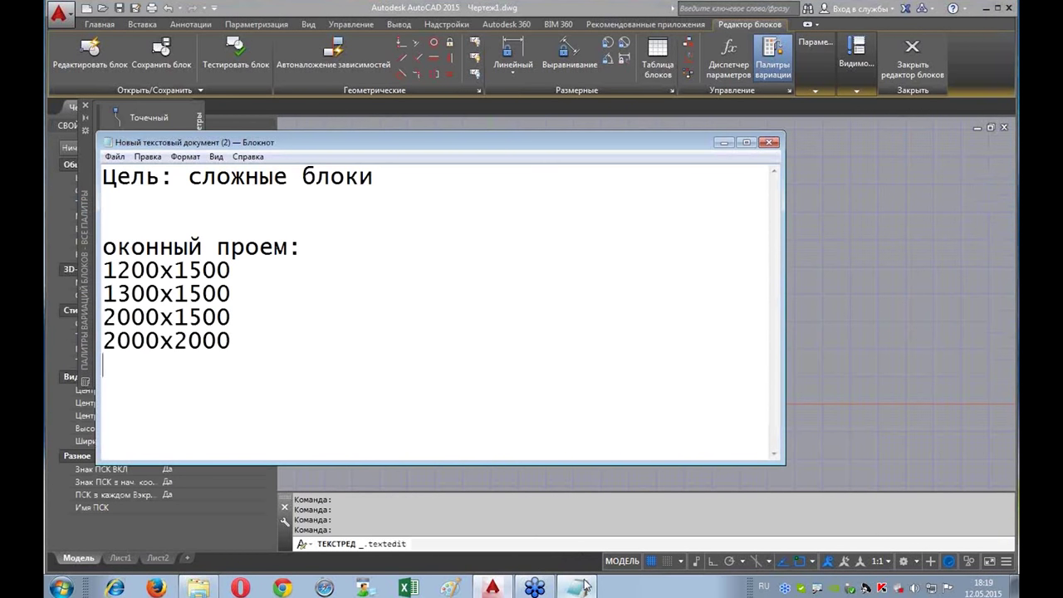
click(576, 588)
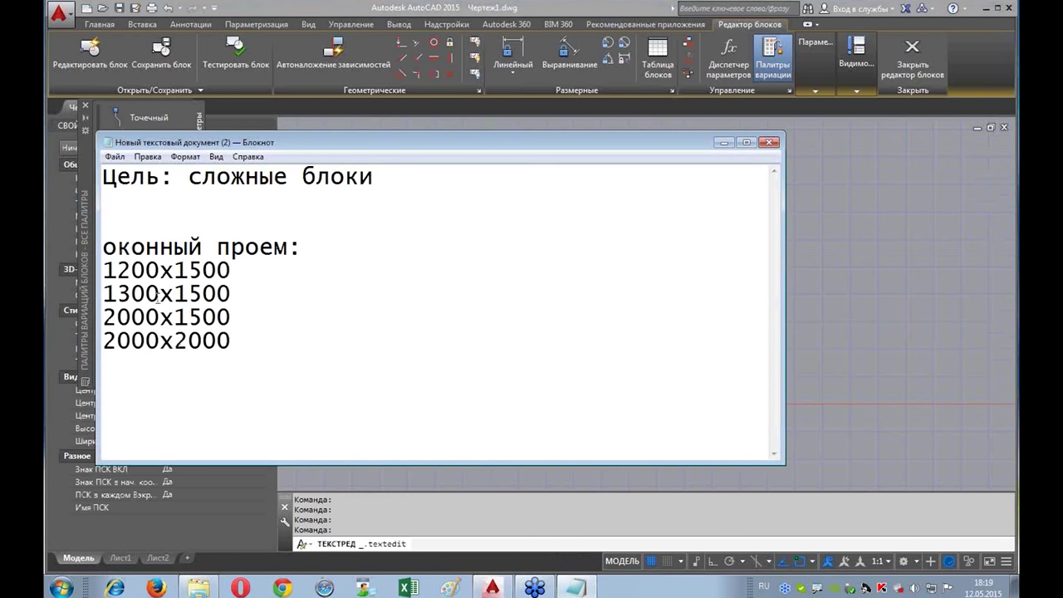
click(723, 143)
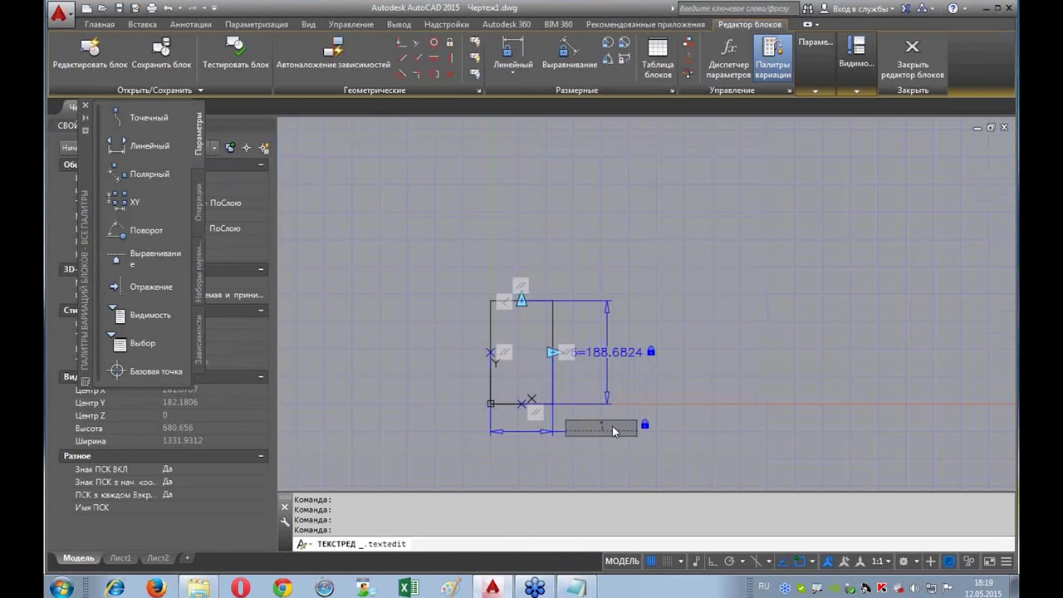
text(1200)
key(Return)
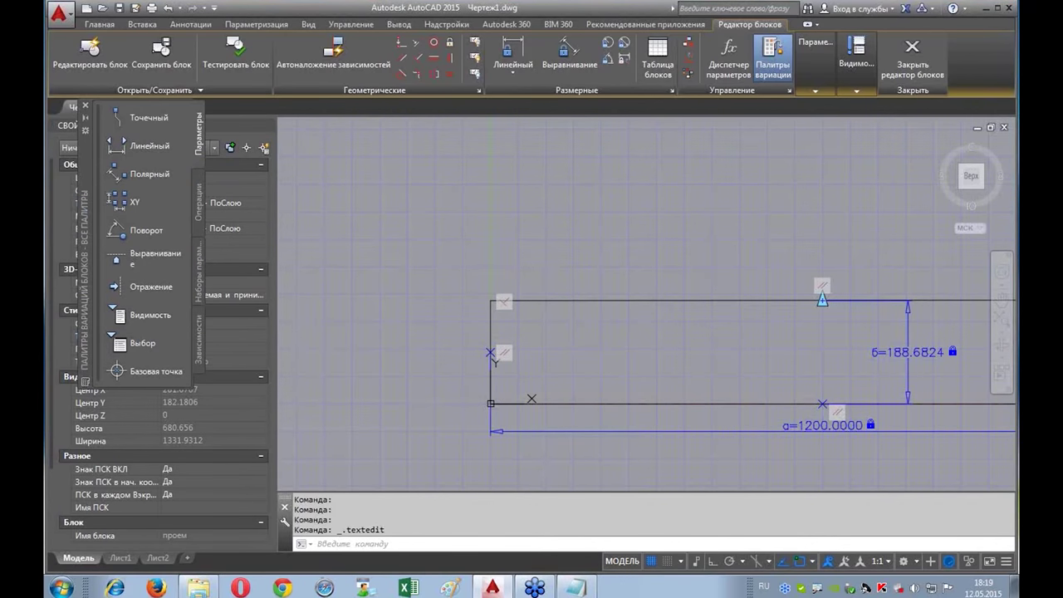
Step: Set the height dimension б to 1500 and fit the whole block in view
middle_drag(795, 277, 587, 256)
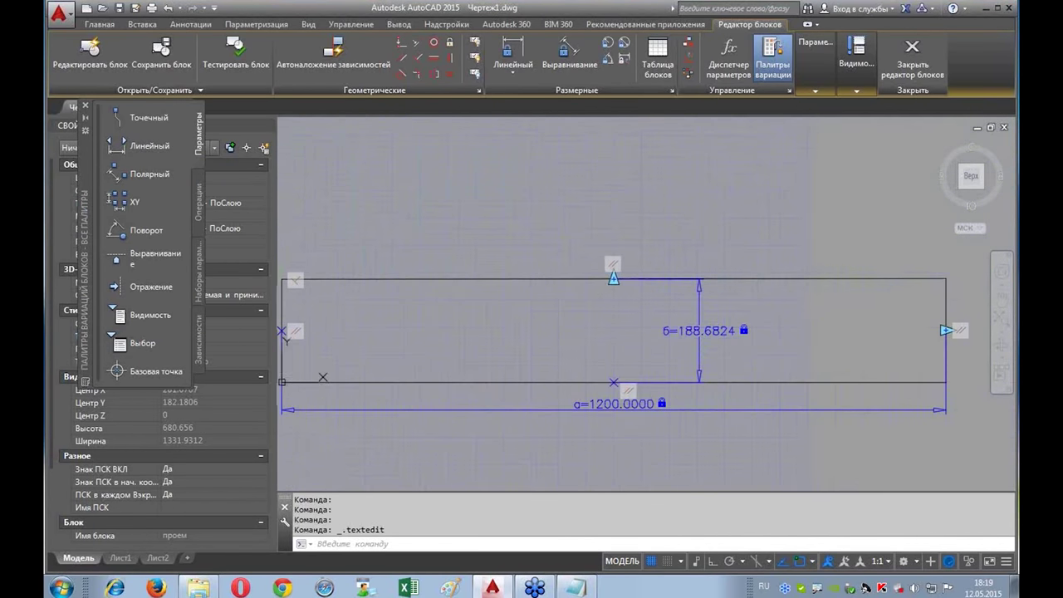
click(697, 331)
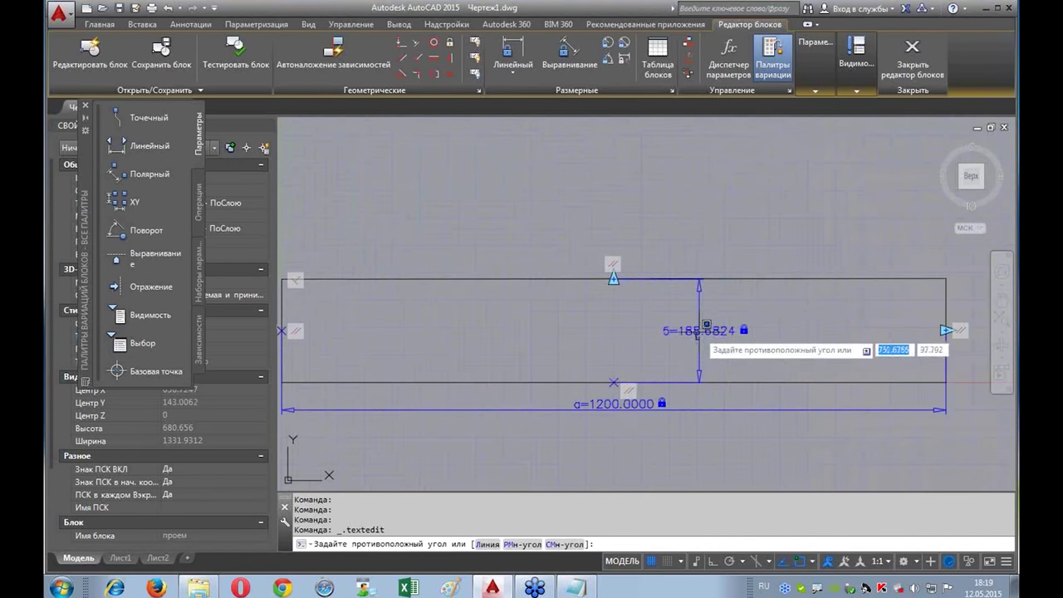
text(1500)
key(Return)
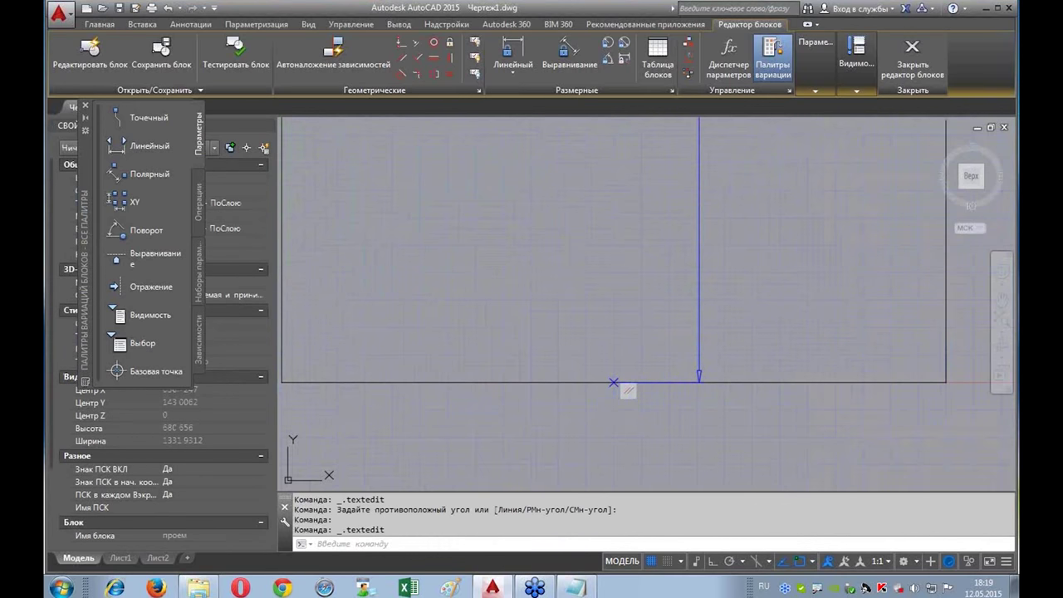
middle_drag(719, 292, 707, 368)
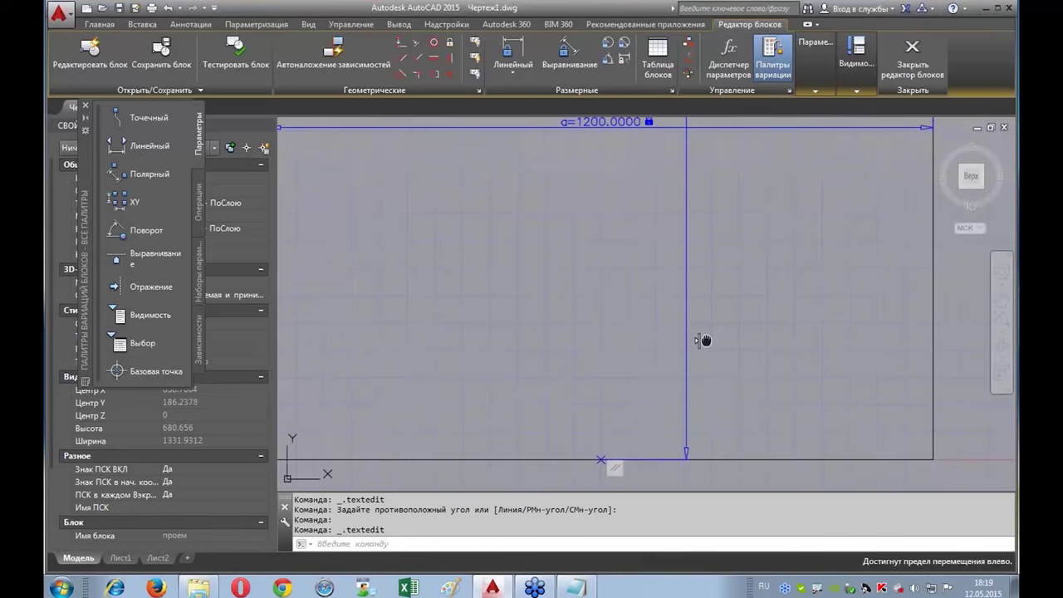
middle_click(702, 341)
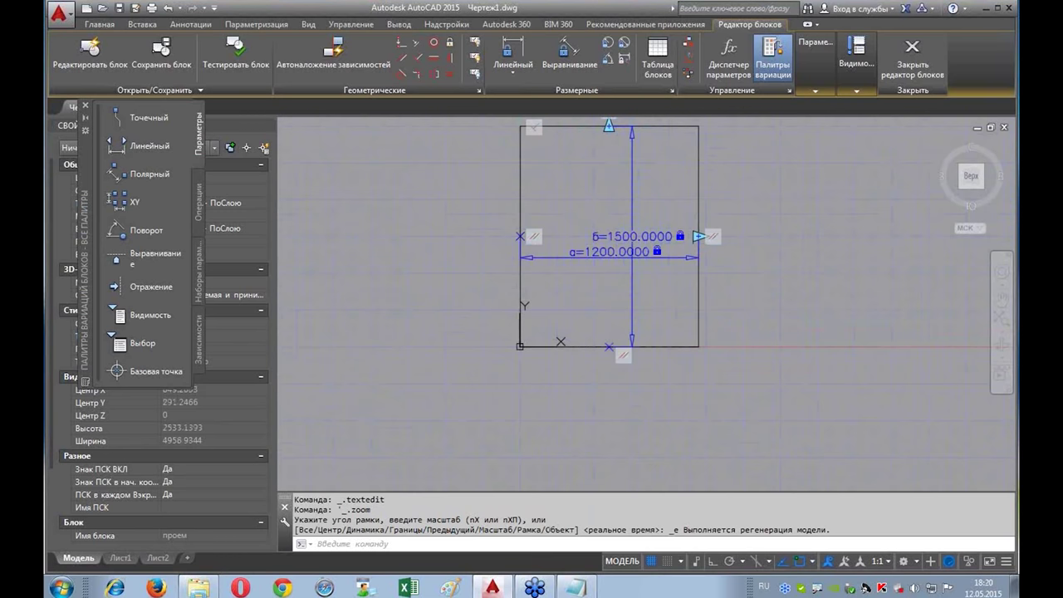
middle_drag(700, 236, 656, 315)
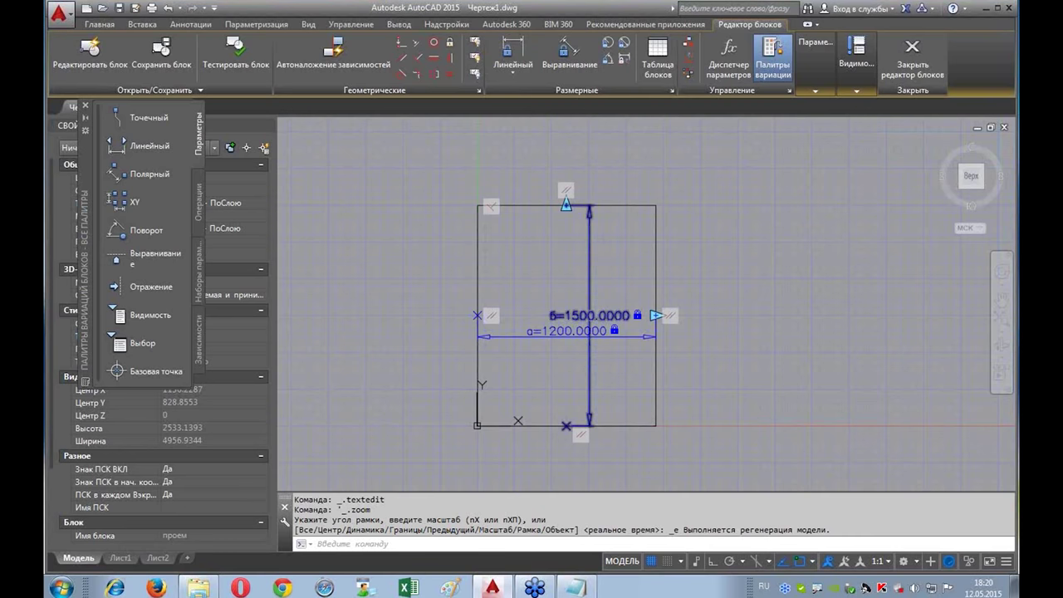
Step: Confirm площадь equals 1800000 from а=1200 and б=1500, then show the window-size notes
click(729, 56)
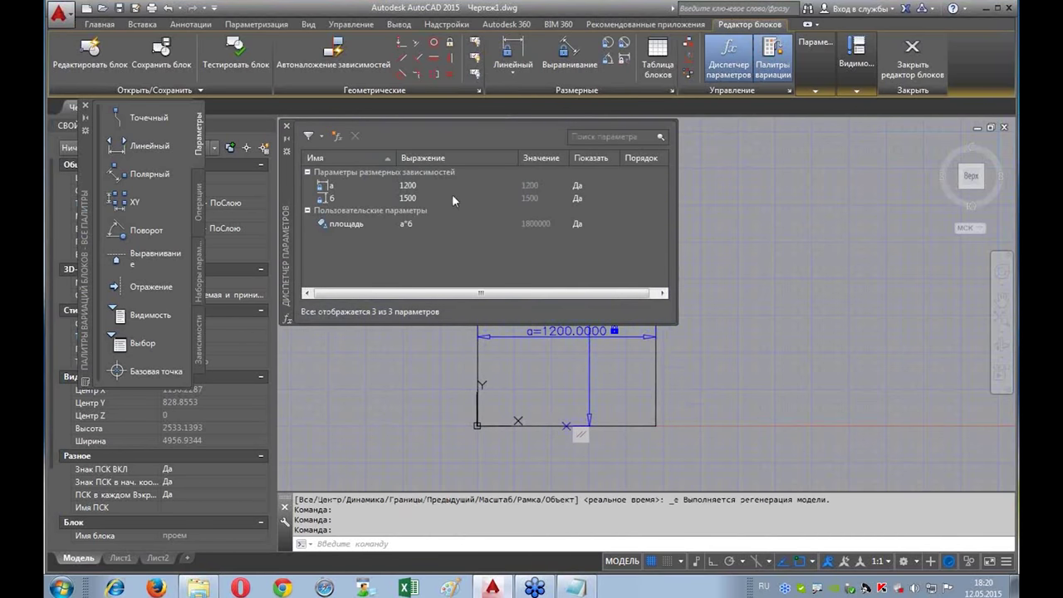
click(391, 186)
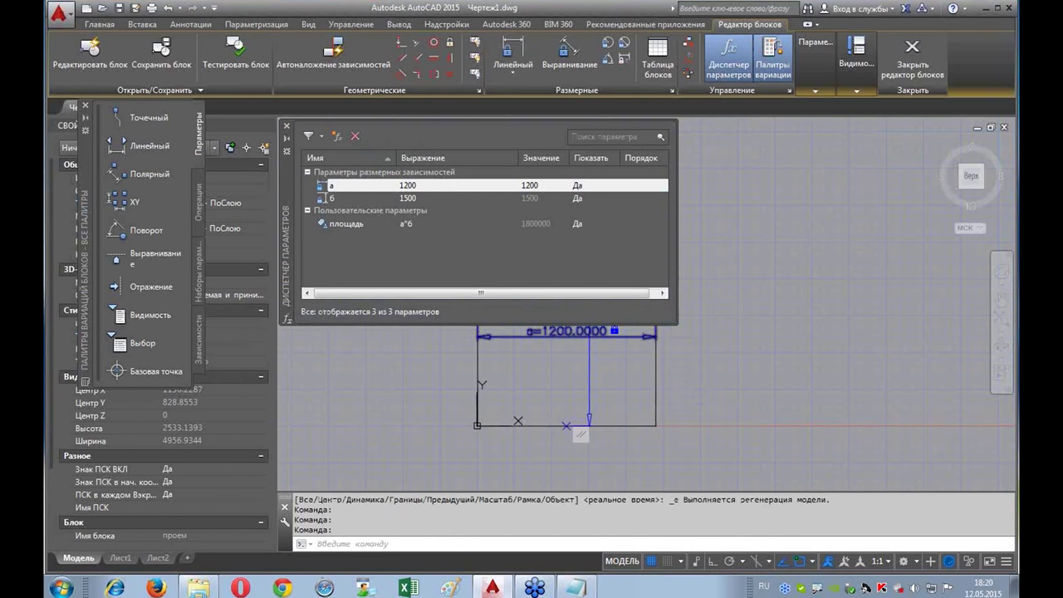
click(421, 199)
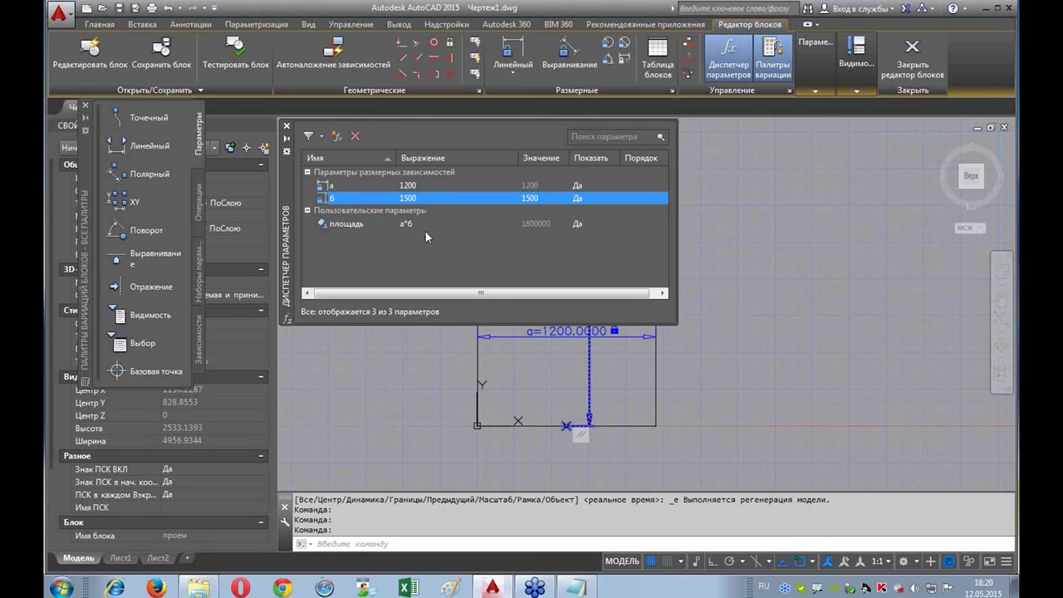
click(534, 227)
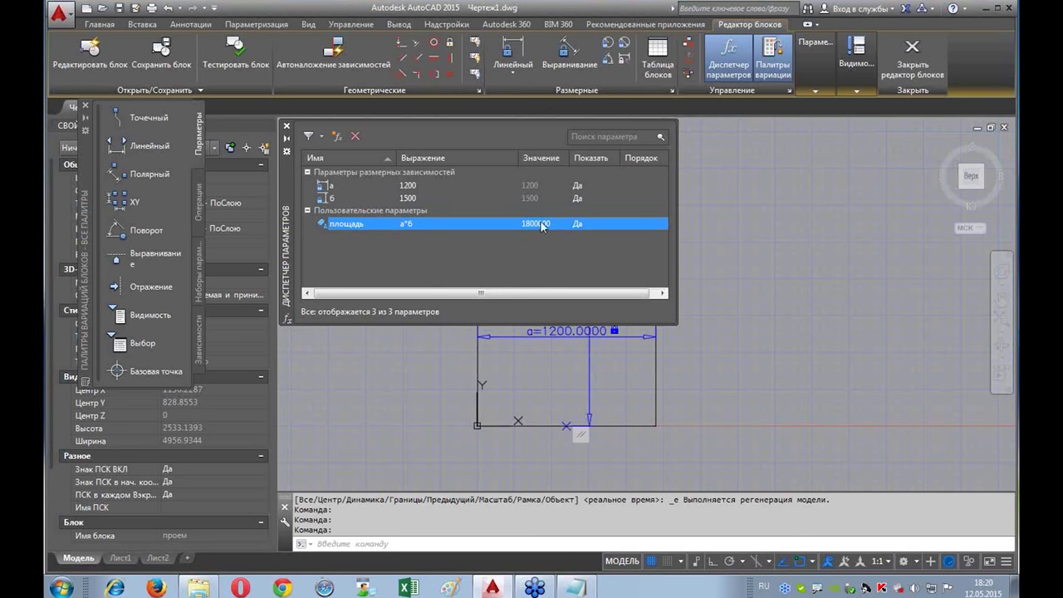
click(287, 126)
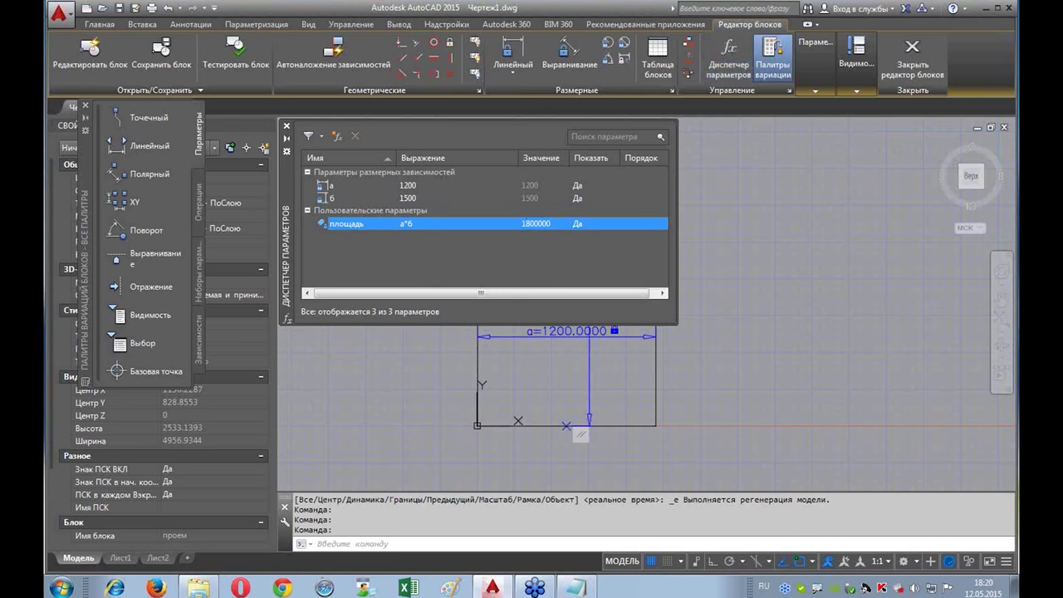
click(575, 587)
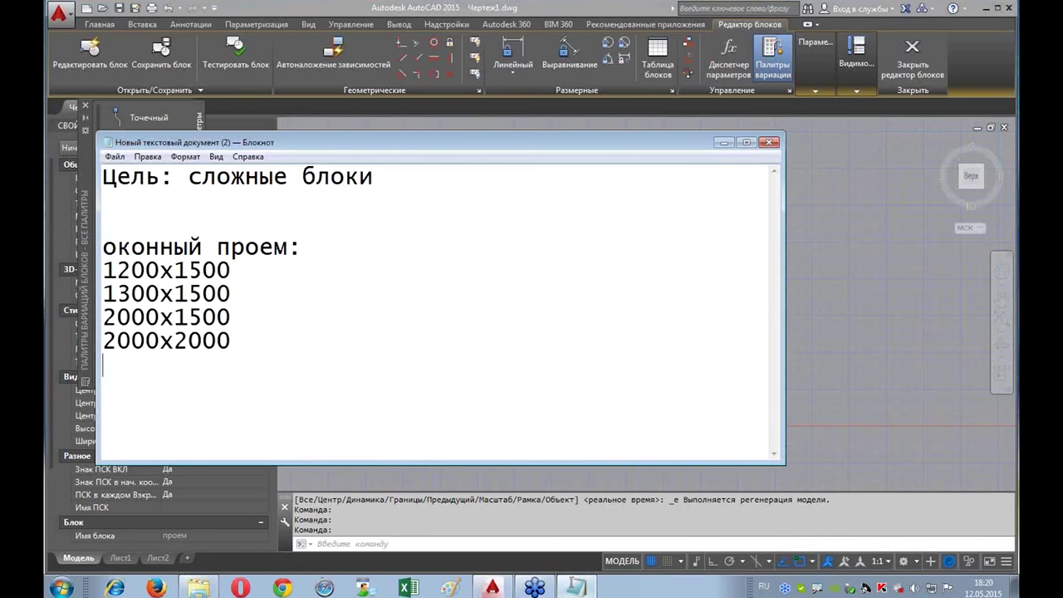
Step: Highlight the four window sizes, 1200x1500 through 2000x2000, then return to the AutoCAD drawing
drag(104, 365, 93, 270)
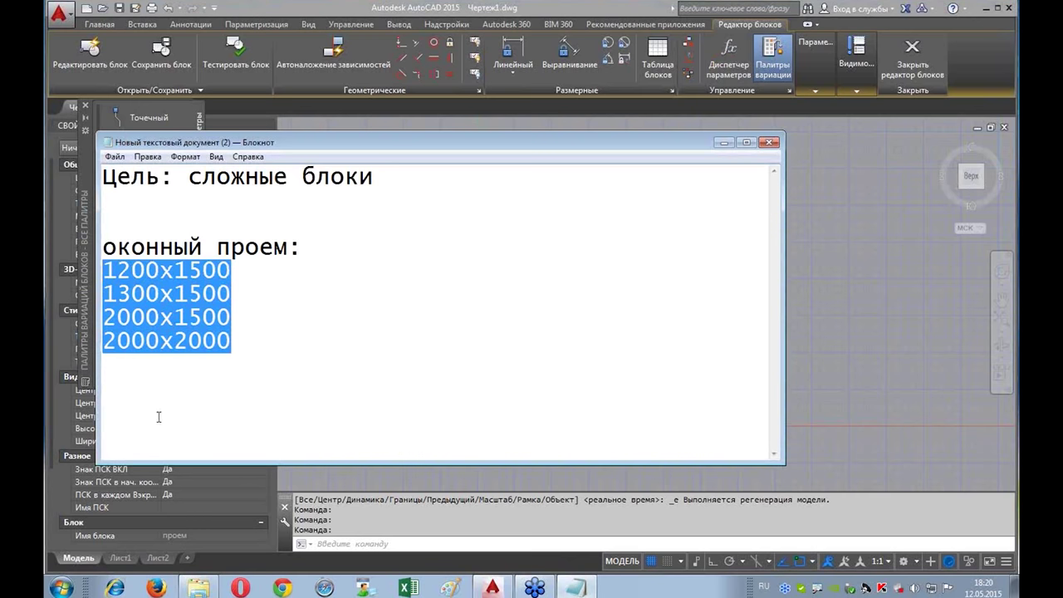
click(898, 304)
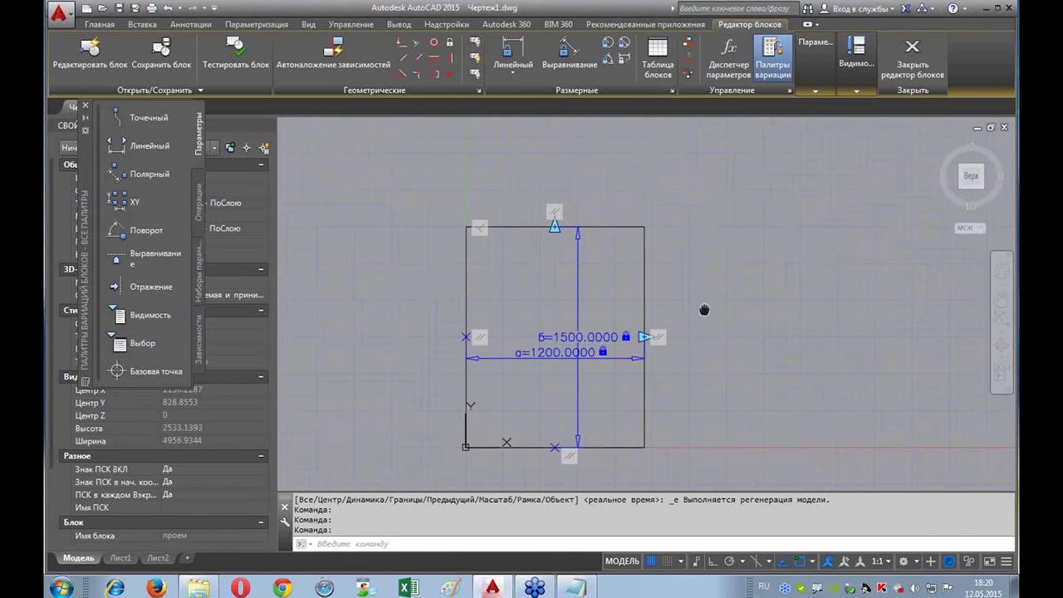
Step: Switch keyboard input to English and launch the Block Table command
key(alt+shift)
mouse_move(649, 84)
mouse_down()
mouse_move(636, 92)
mouse_move(656, 100)
mouse_move(687, 40)
mouse_move(656, 25)
mouse_move(637, 51)
mouse_move(642, 96)
mouse_up()
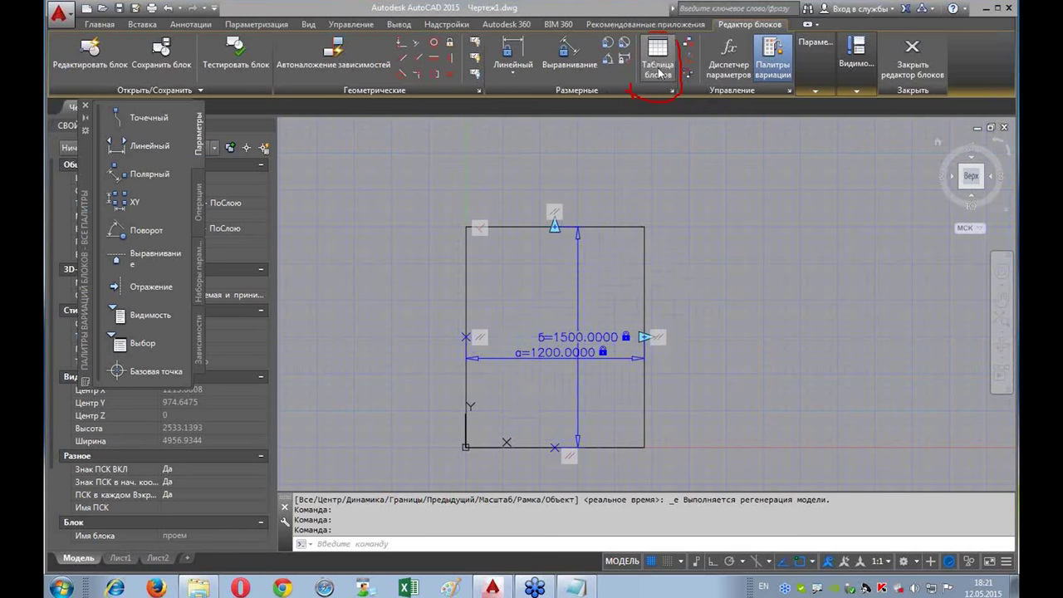
click(659, 71)
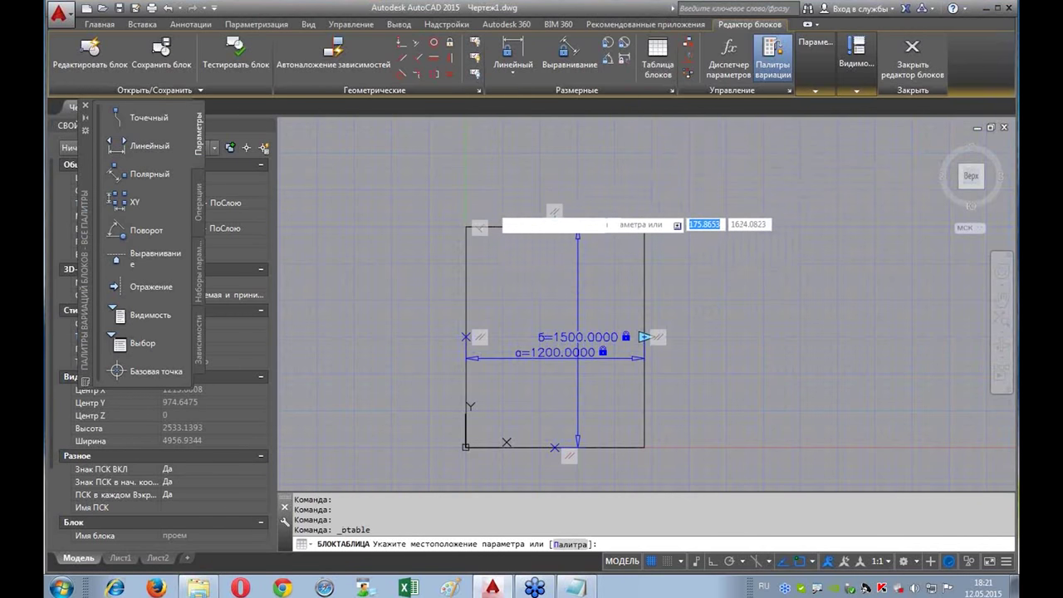
Step: Place the lookup table parameter on the block with 1 grip, opening the Block Properties Table
click(490, 213)
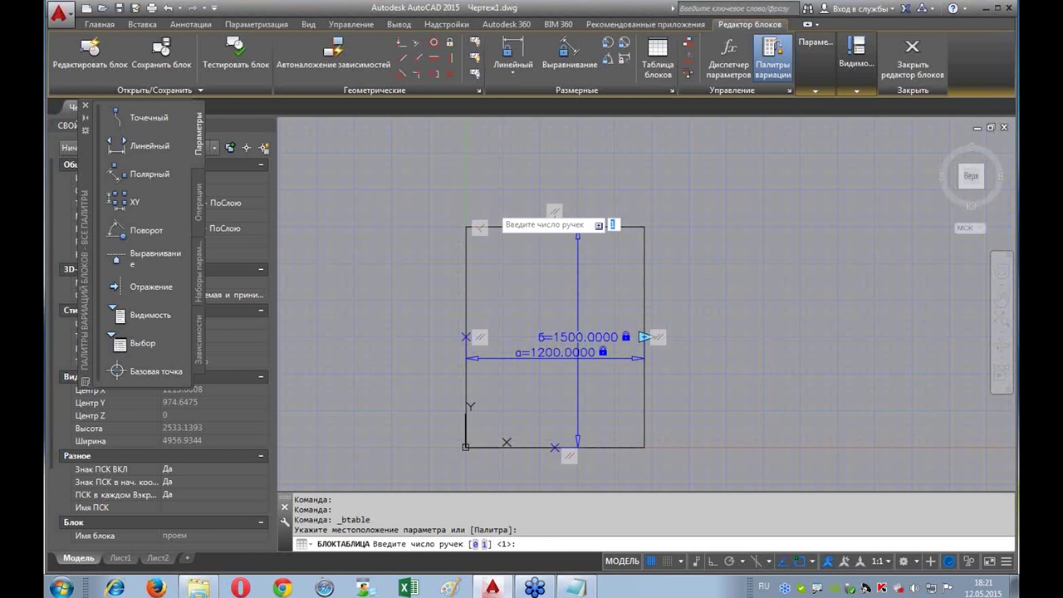
text(1)
key(Return)
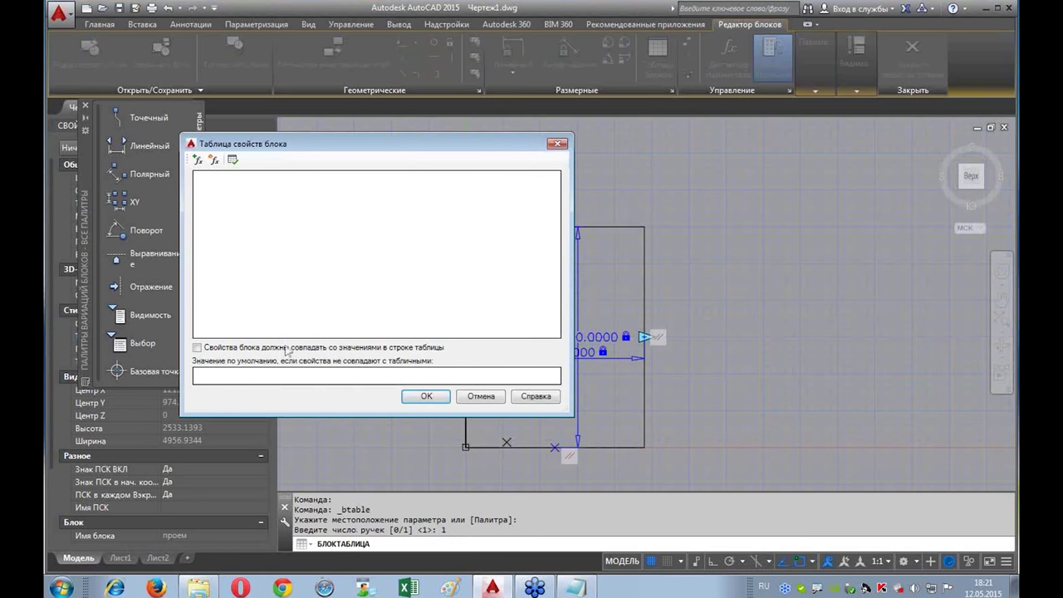
drag(342, 146, 515, 151)
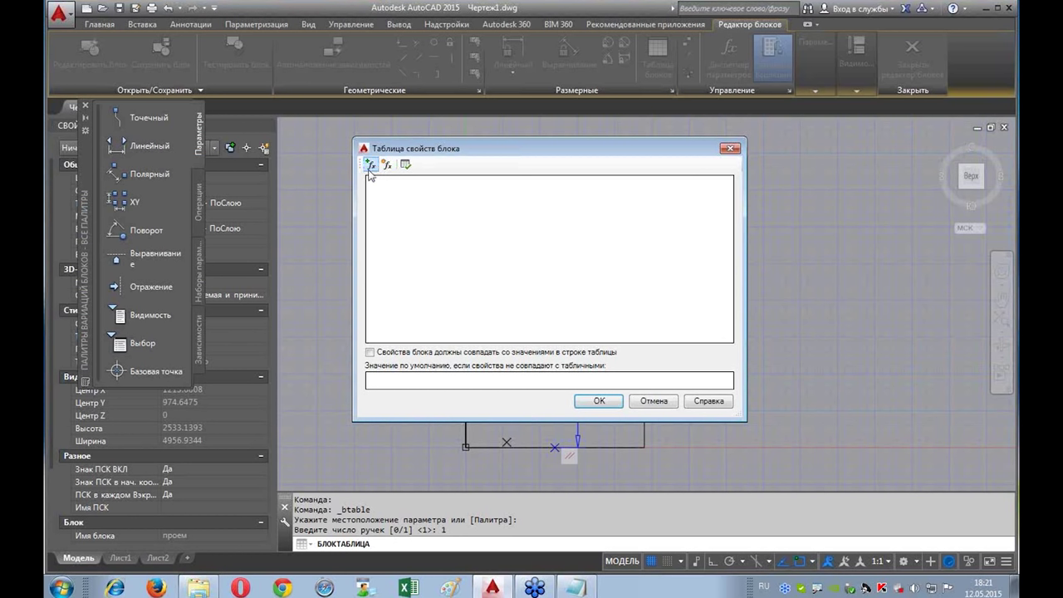
Step: Add the а, б and площадь parameters as columns in the Block Properties Table
click(370, 166)
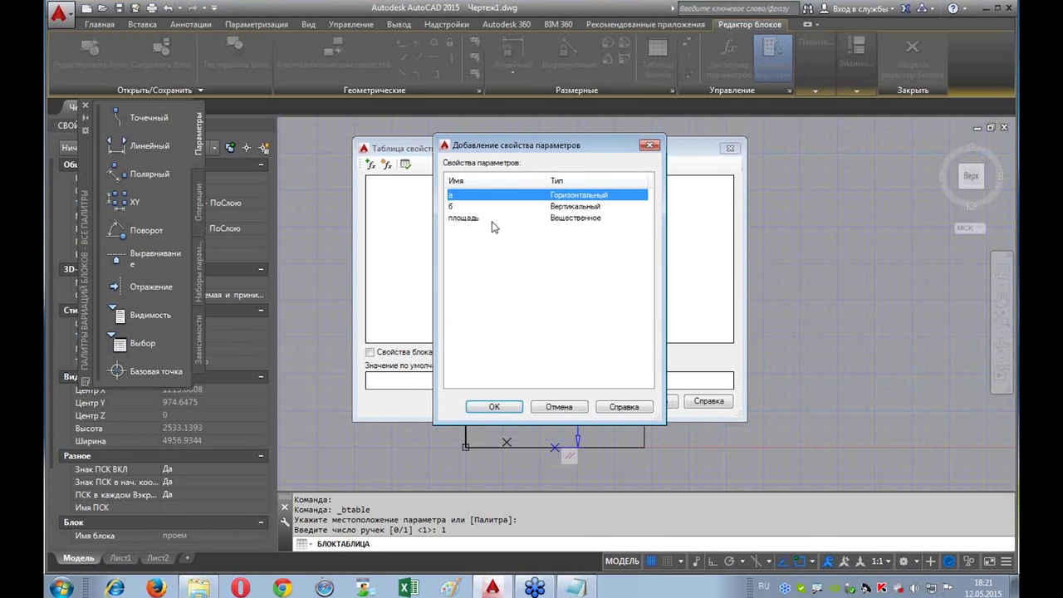
shift+click(481, 219)
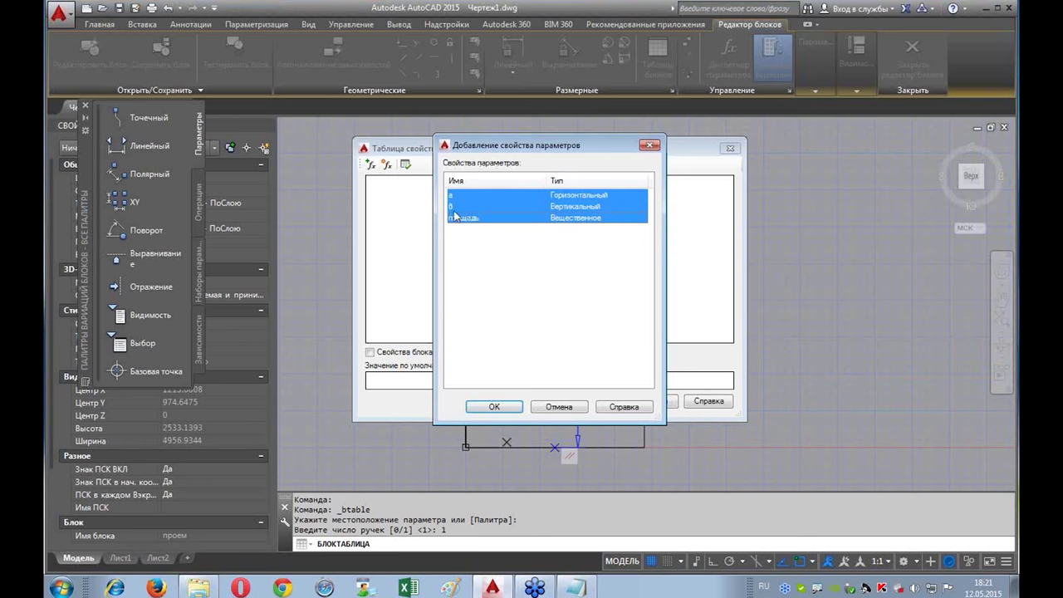
click(495, 406)
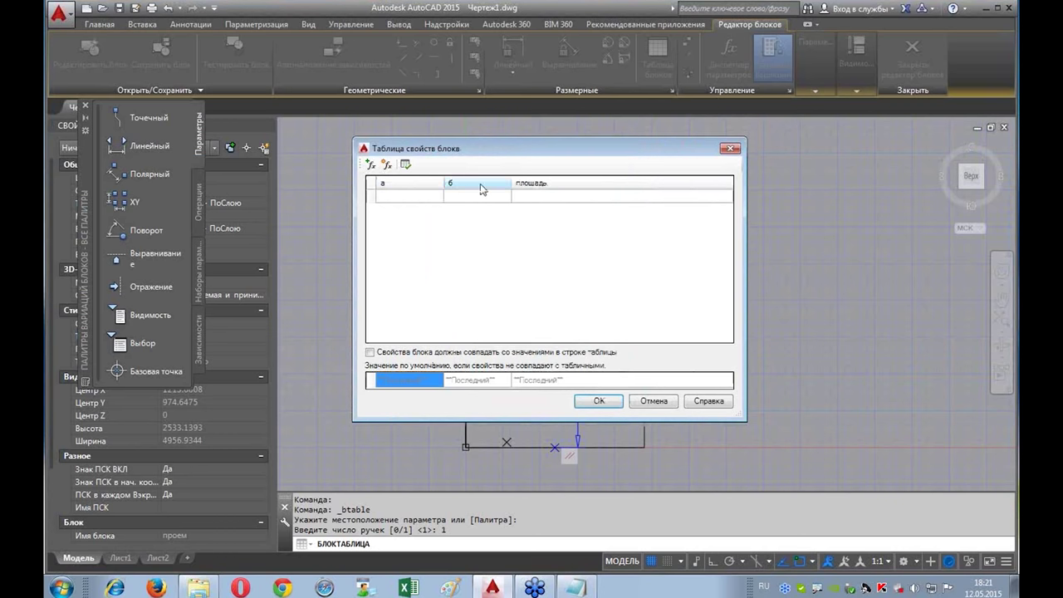
click(416, 200)
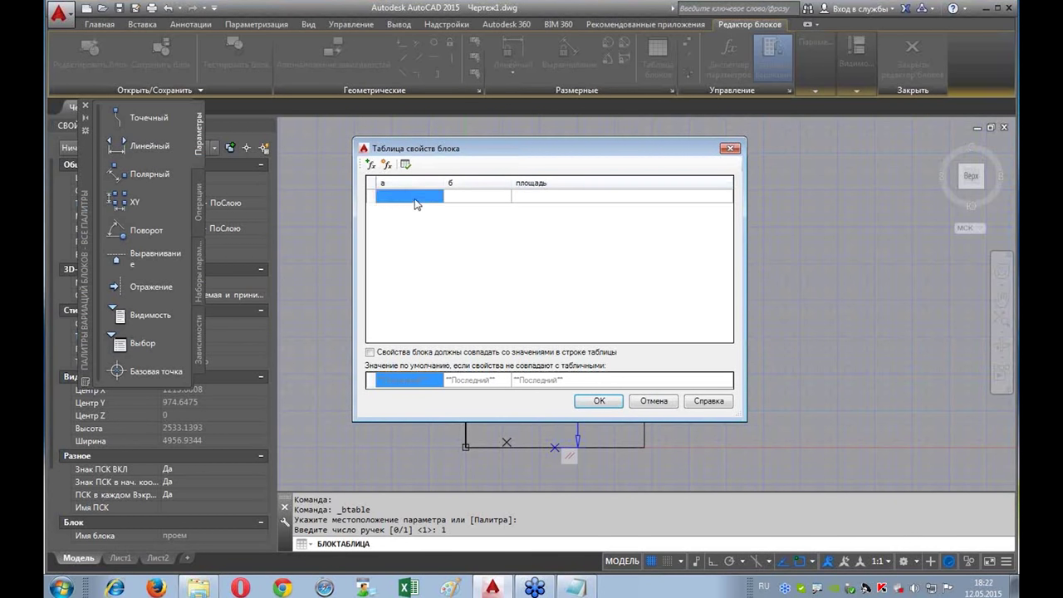
Step: Enter 1200×1500 and 1500×1500 as the а and б values of the first two table rows
click(382, 200)
text(1200)
click(458, 199)
click(458, 199)
text(15)
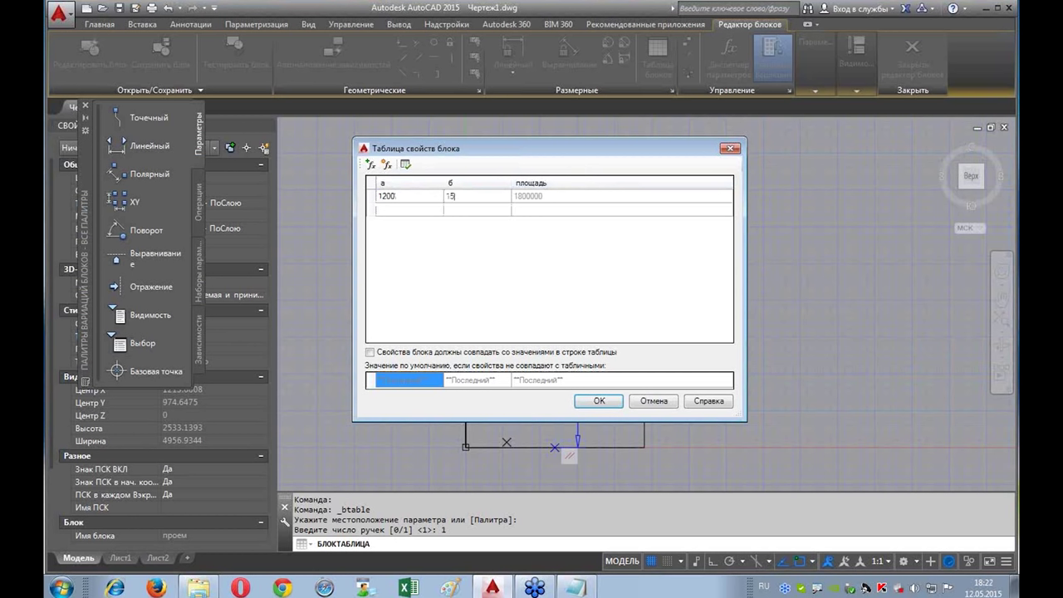
text(00)
key(Return)
click(422, 211)
text(1500)
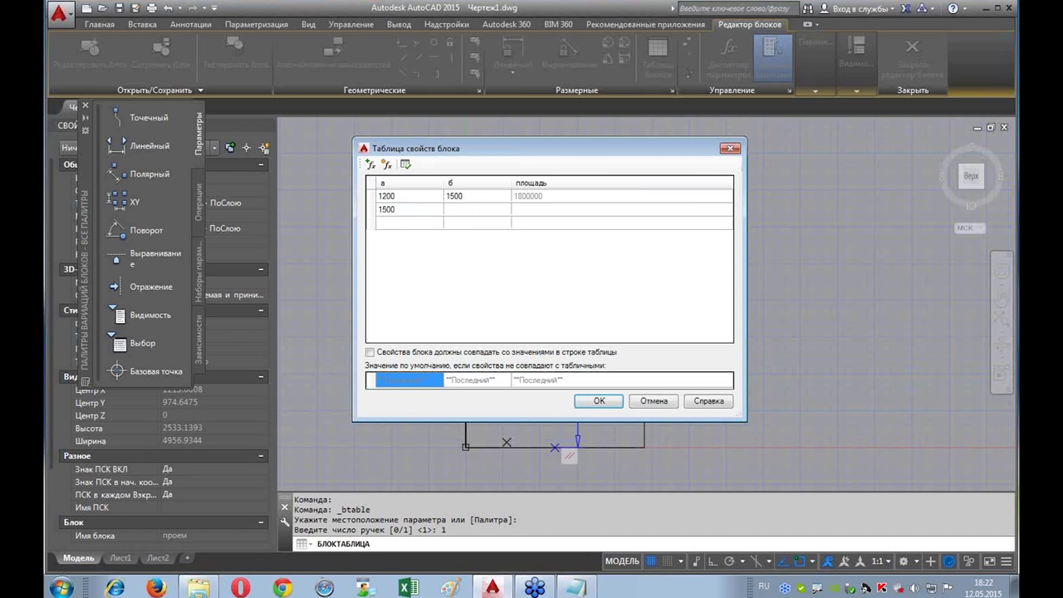
click(474, 214)
click(474, 213)
Step: Enter 2000×1500 and 2000×2000 in rows three and four, then apply the table
click(412, 226)
click(408, 228)
text(2000)
double_click(469, 222)
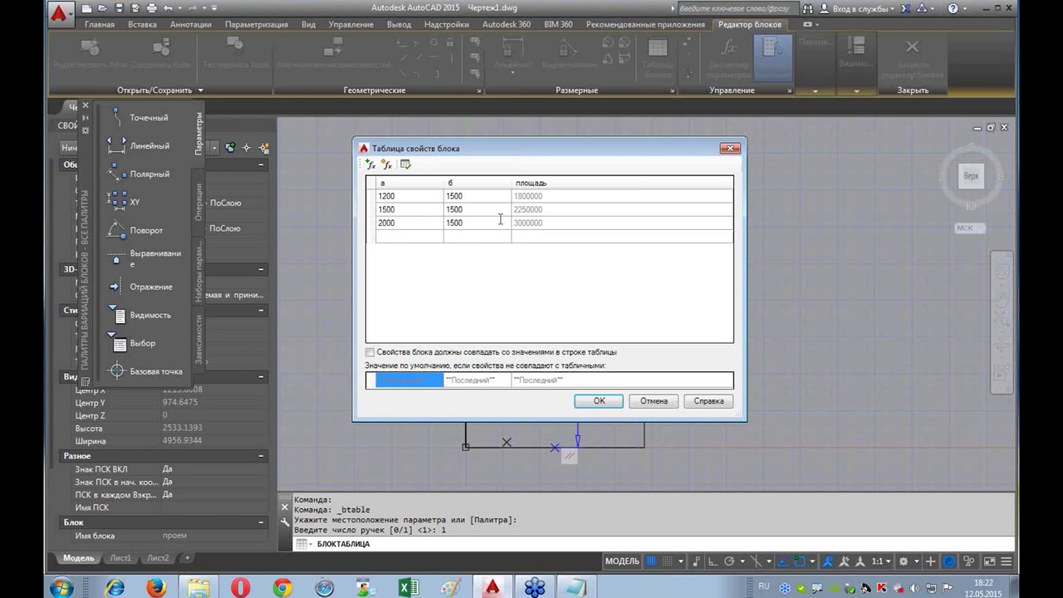
click(419, 237)
click(419, 237)
text(000)
double_click(476, 237)
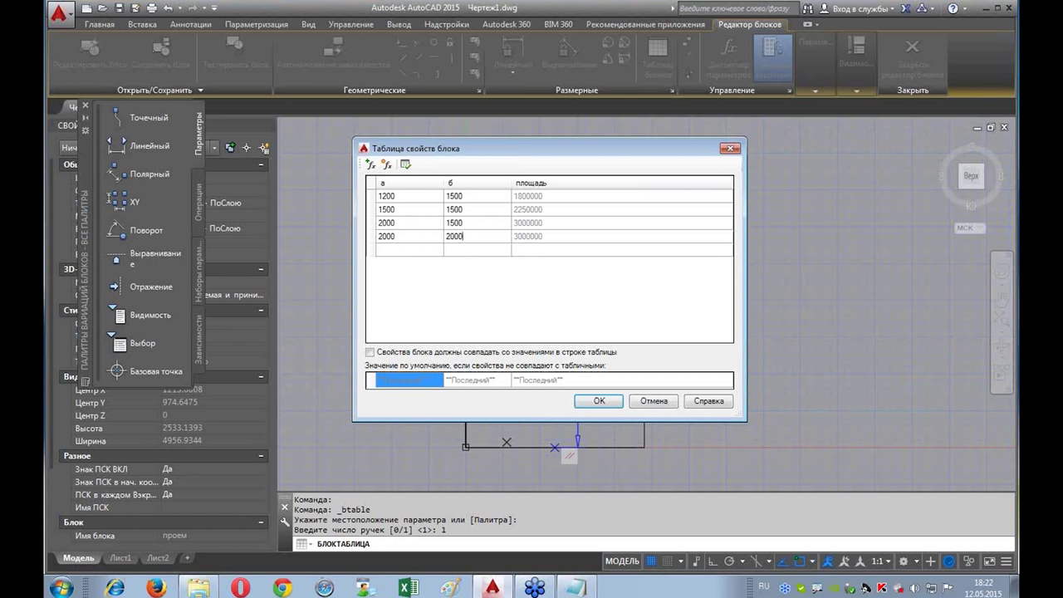
click(385, 252)
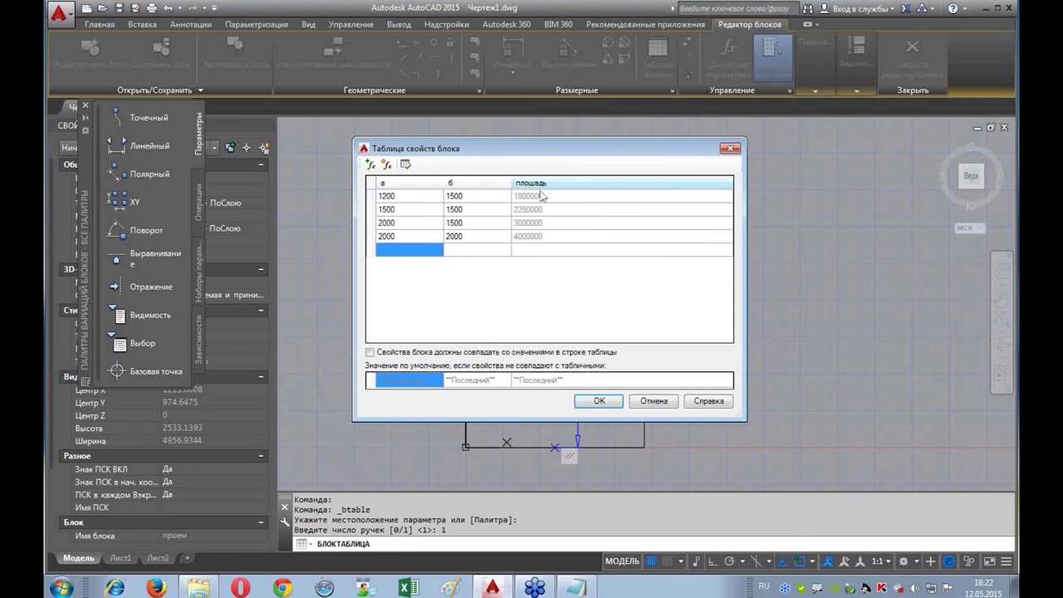
click(598, 401)
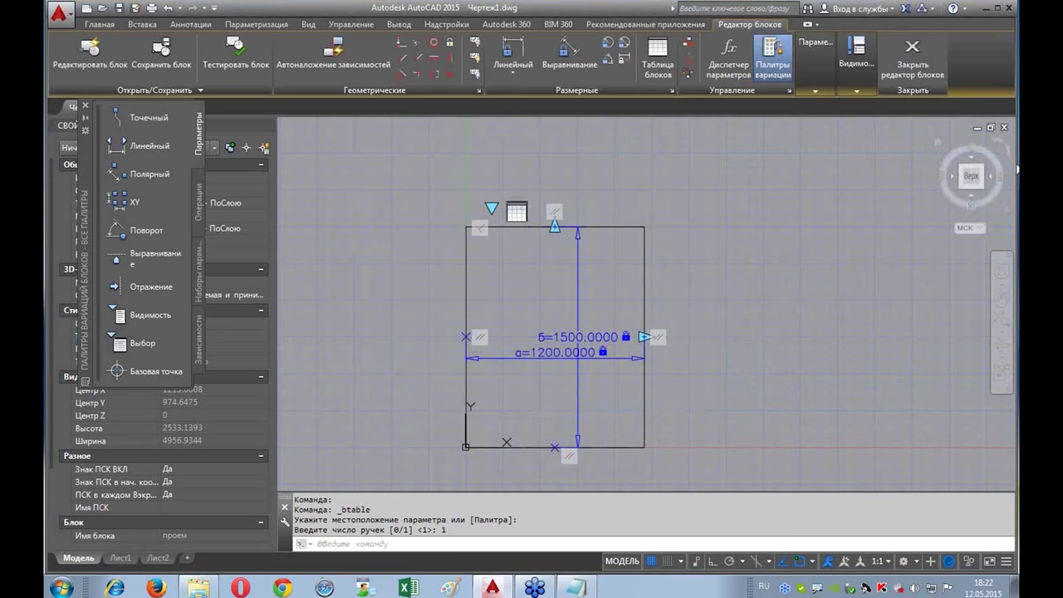
Step: Close the Block Editor, saving the changes to the window block
drag(482, 189, 478, 194)
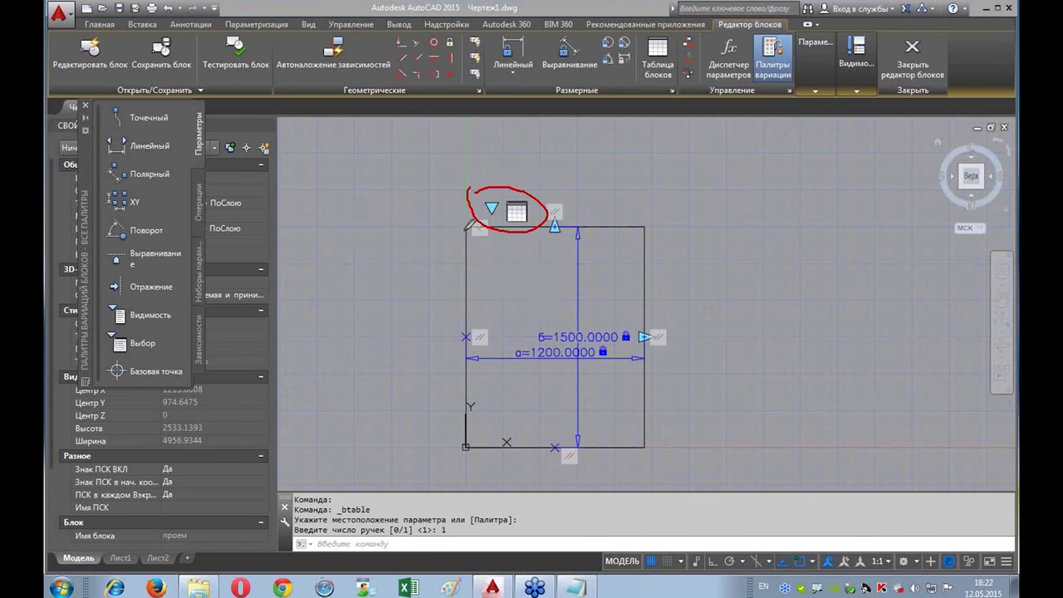
click(912, 57)
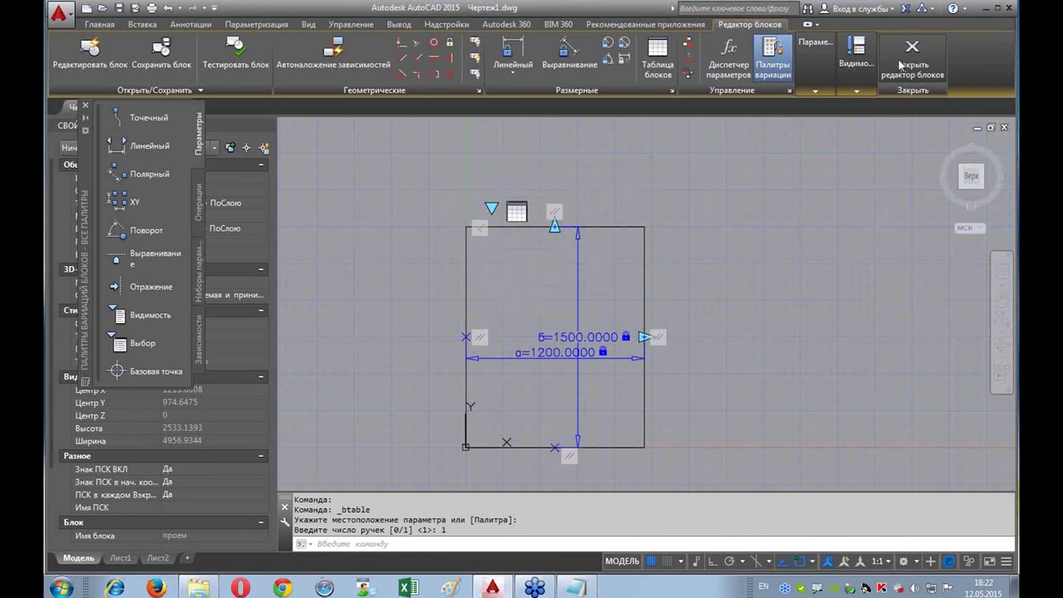
click(460, 266)
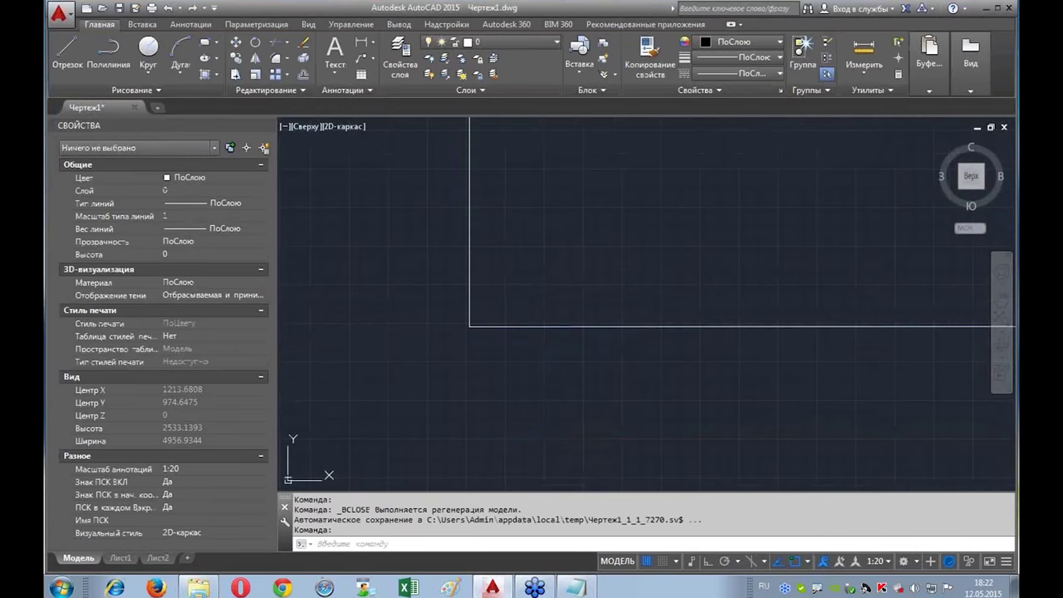
Step: Zoom out to the whole drawing, then select the window block and start Move
middle_click(634, 187)
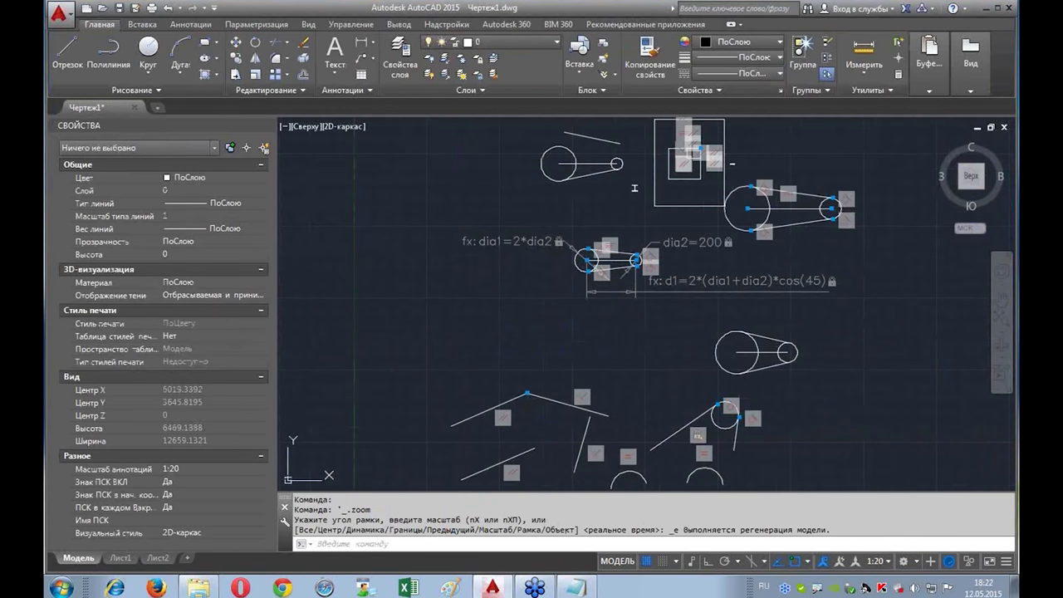
middle_drag(635, 187, 332, 283)
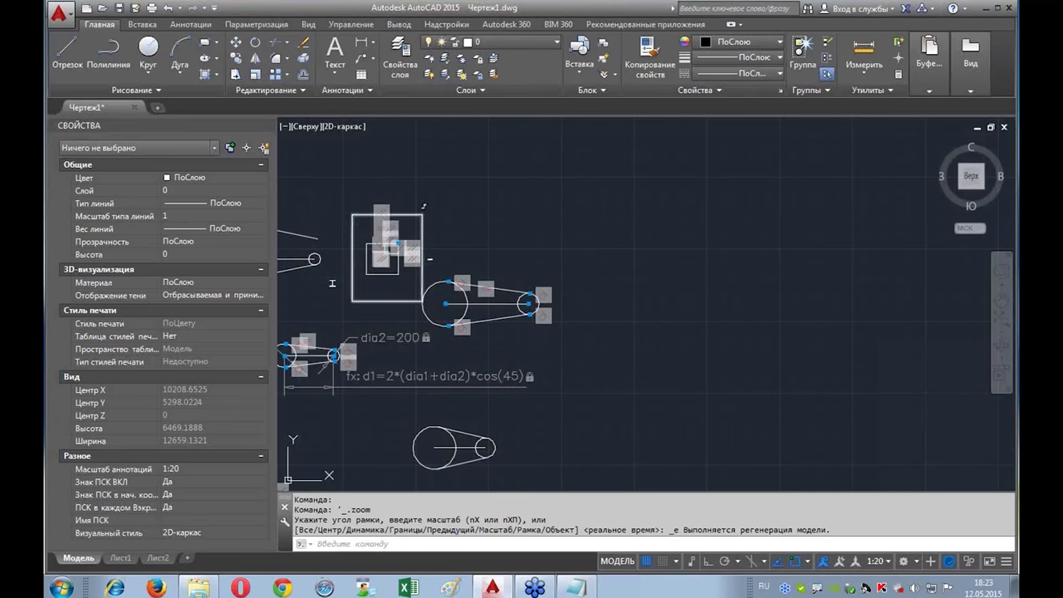
click(423, 210)
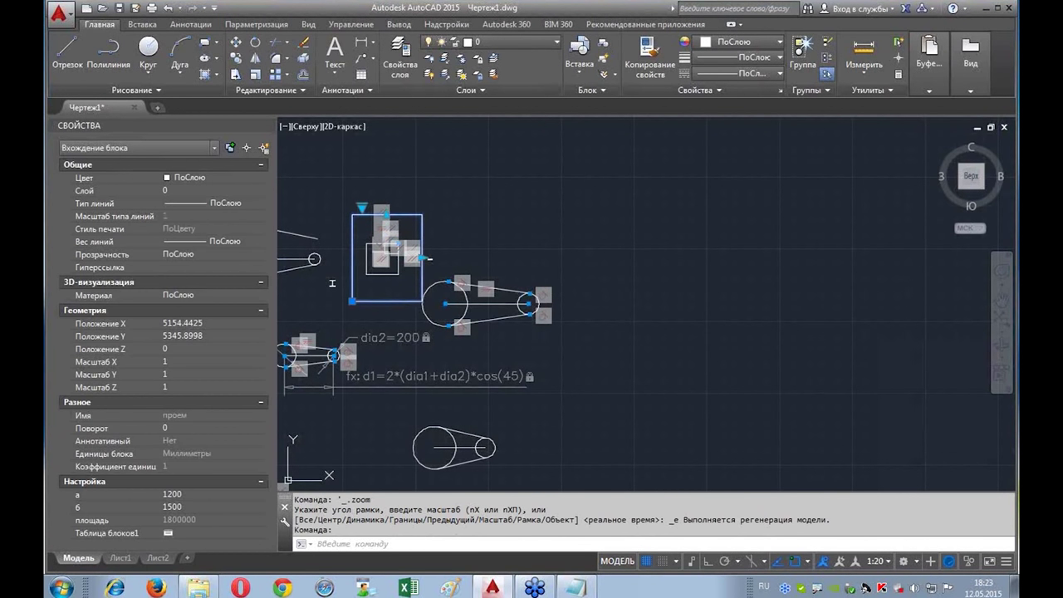
click(236, 41)
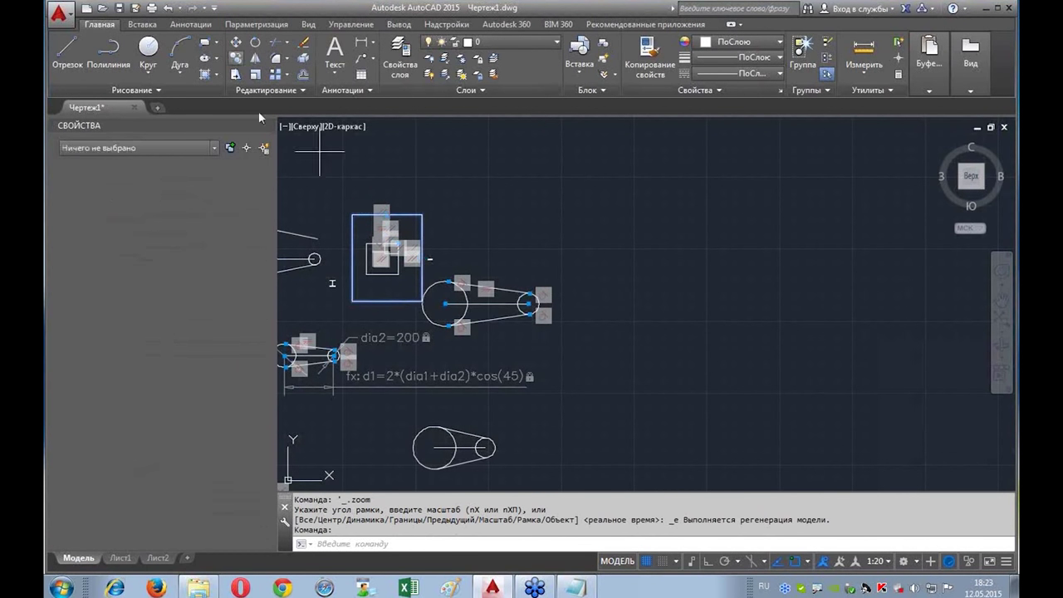
Step: Move the window block into empty space on the right and reselect it
click(352, 301)
click(779, 299)
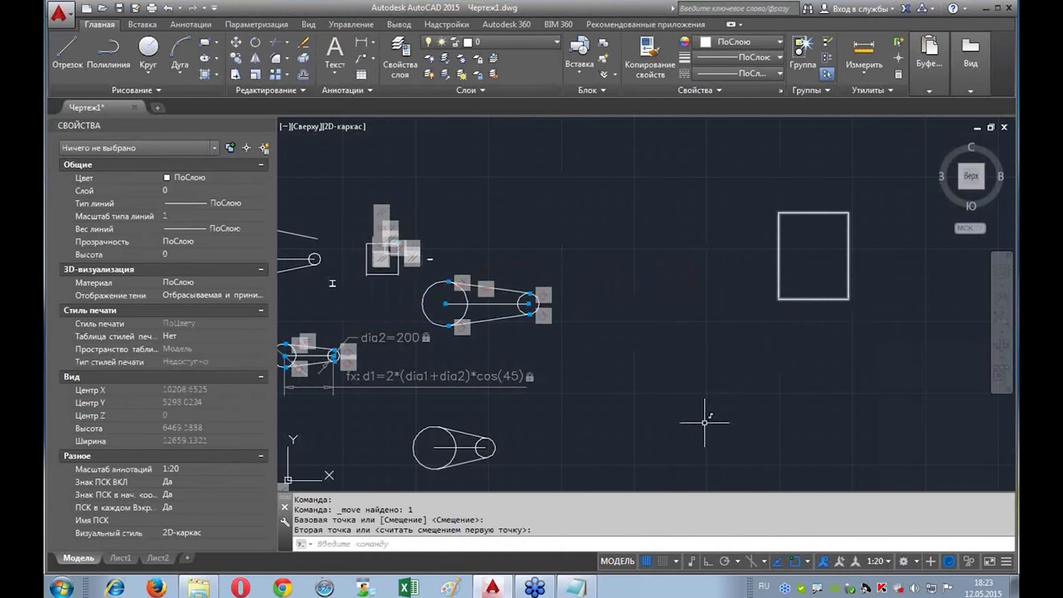
scroll(518, 332, up, 3)
scroll(517, 301, up, 2)
click(538, 258)
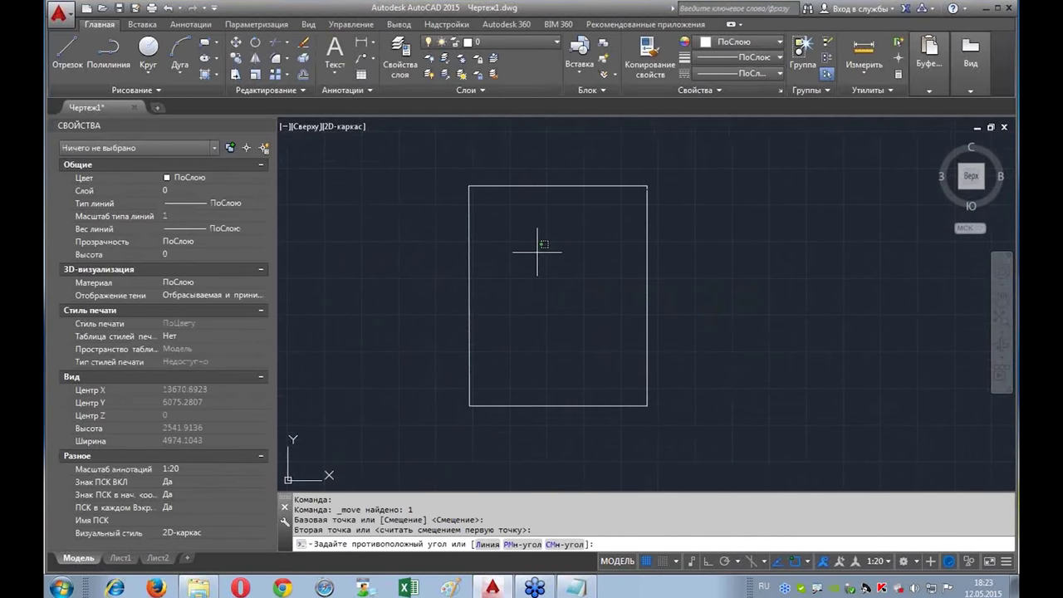
scroll(584, 279, down, 3)
scroll(584, 299, up, 3)
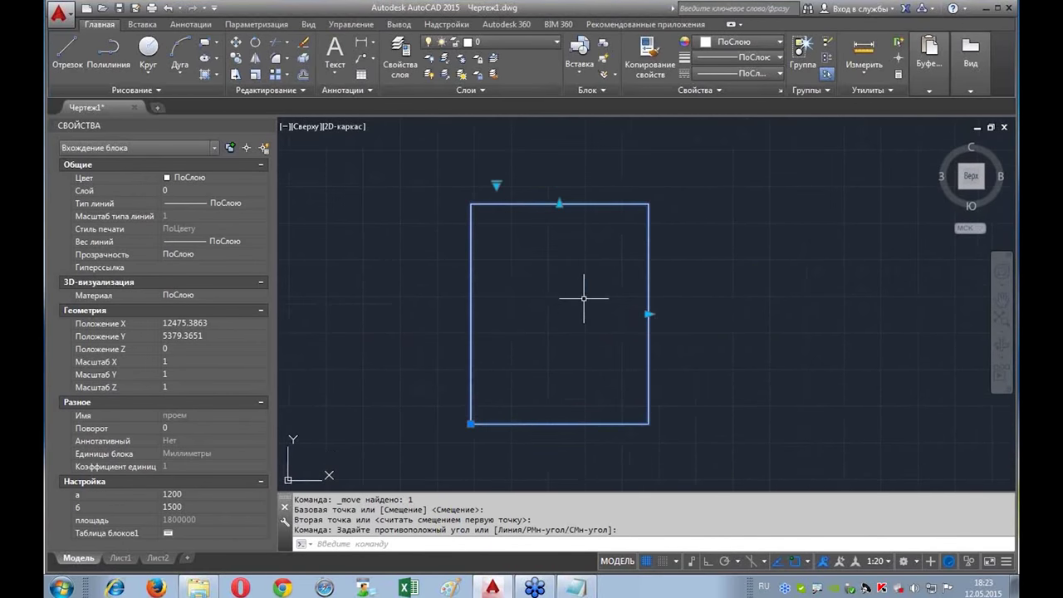
Step: Switch the window through lookup sizes: width а 1500, width а 2000, height б 2000
click(496, 184)
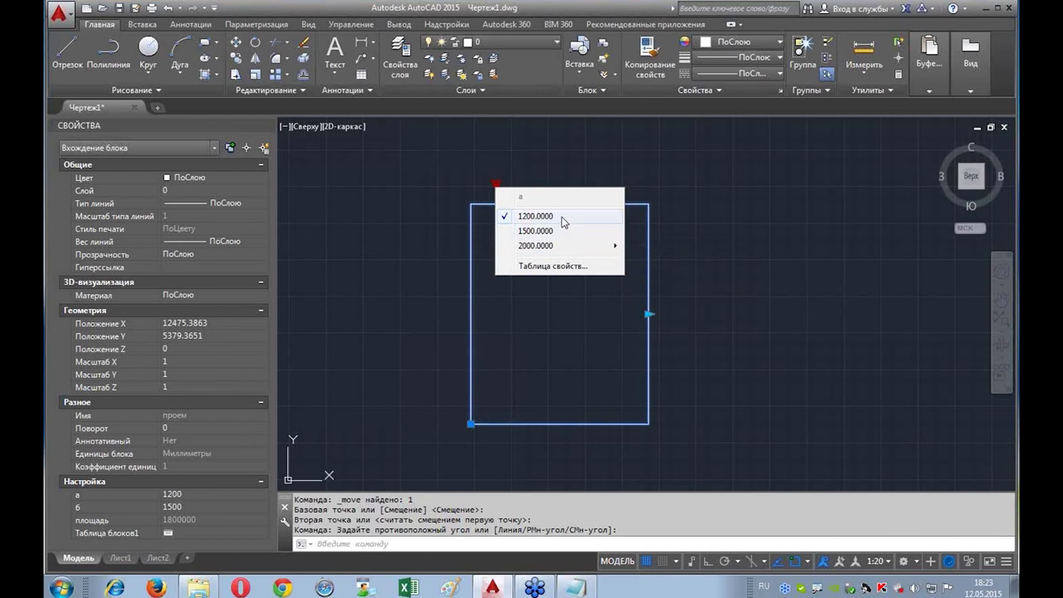
click(563, 230)
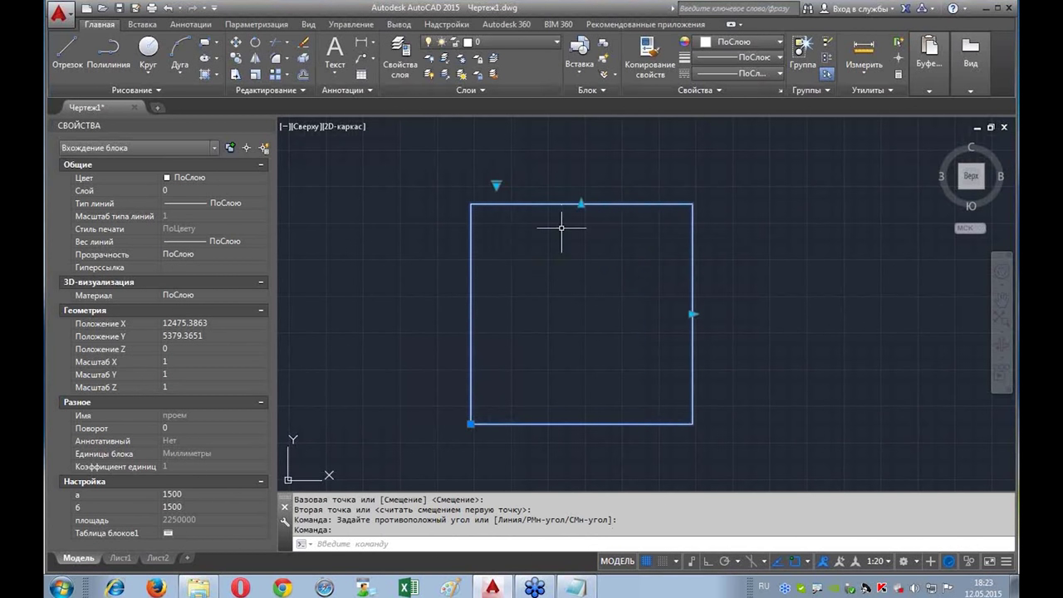
click(495, 184)
mouse_move(539, 246)
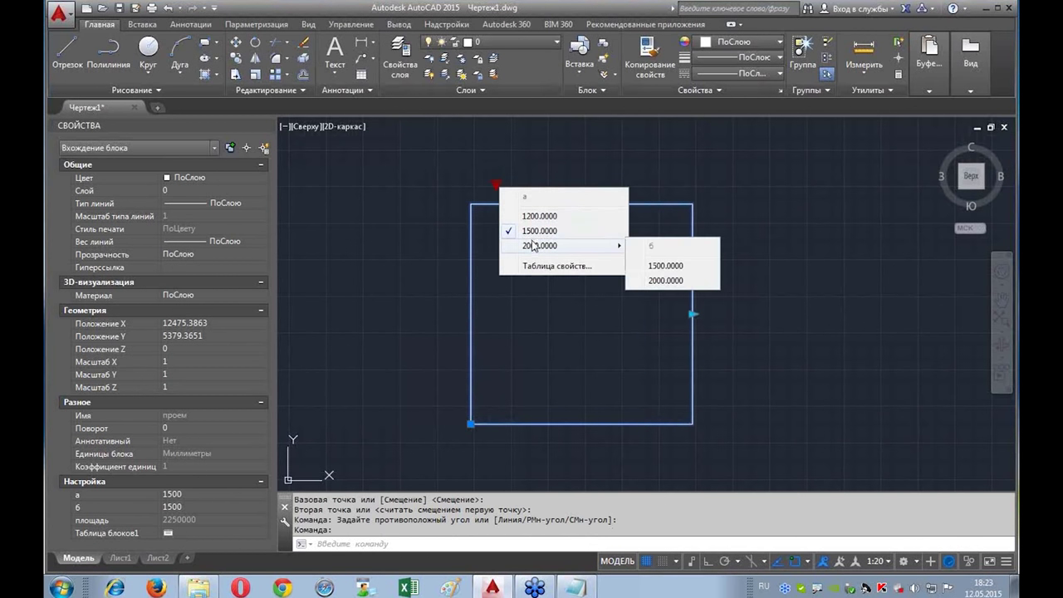
click(611, 246)
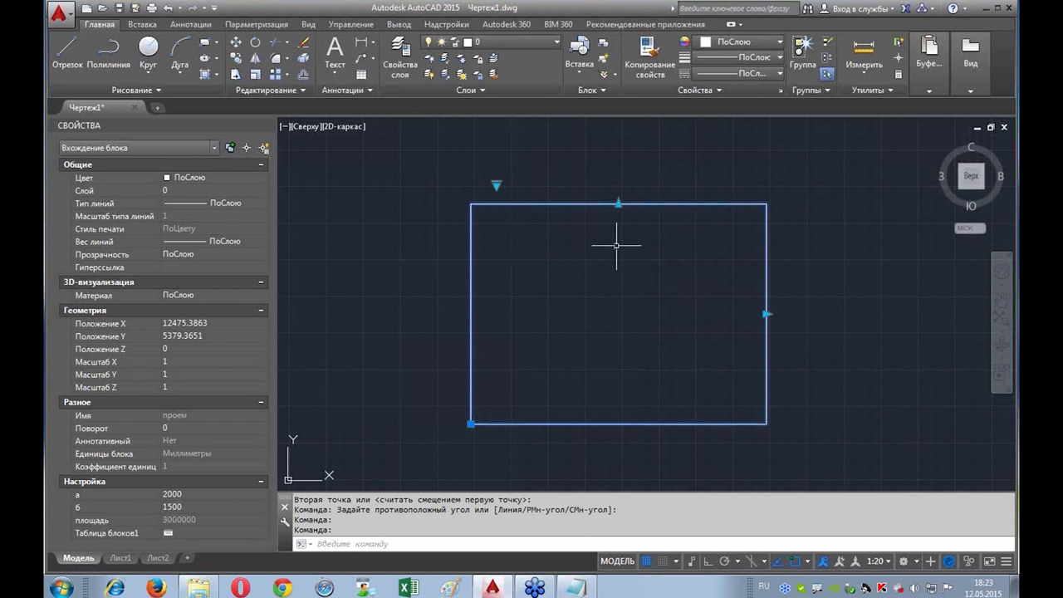
click(495, 184)
click(652, 277)
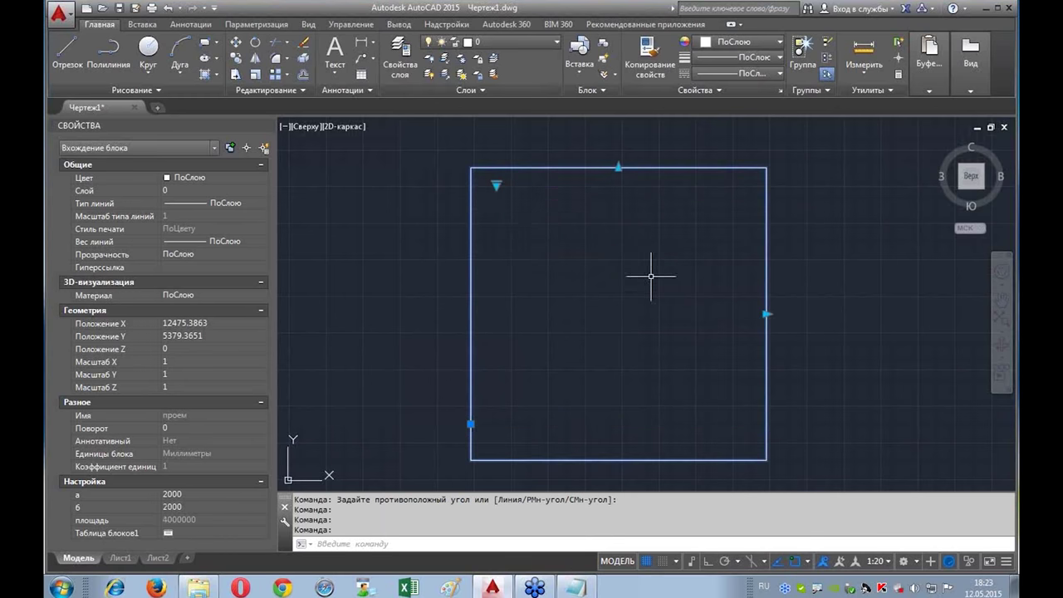
Step: Return the window to 1200 by 1500, try width 1500, and settle on 1200 again
click(496, 185)
click(515, 217)
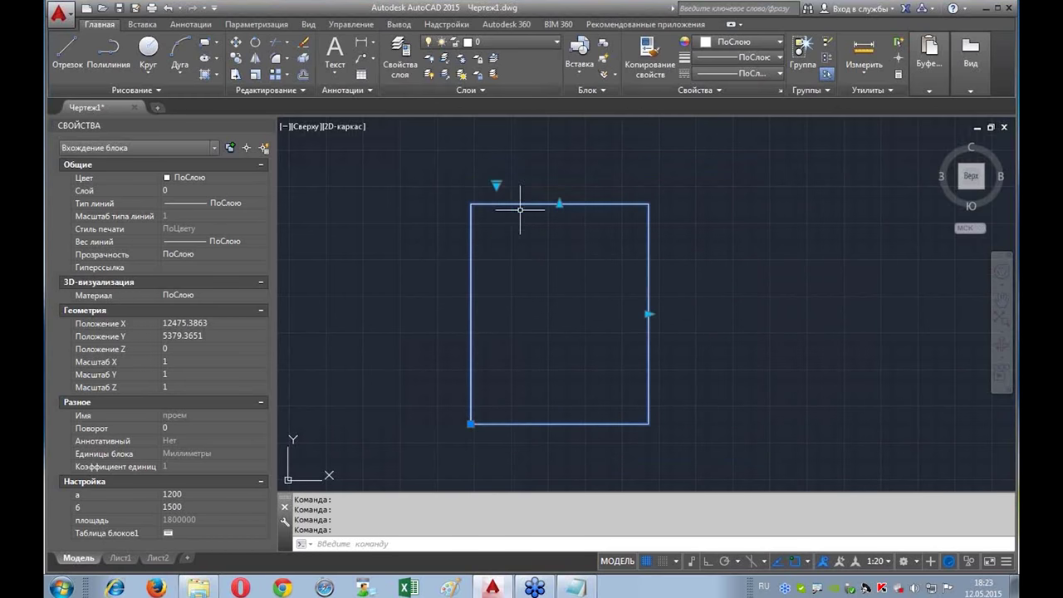
click(498, 186)
click(528, 224)
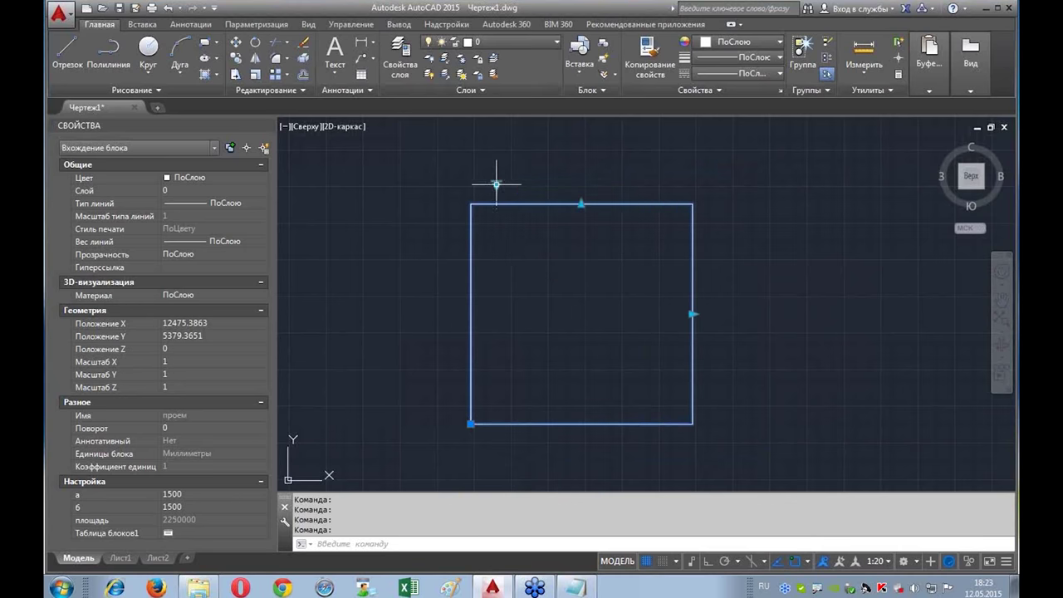
click(496, 184)
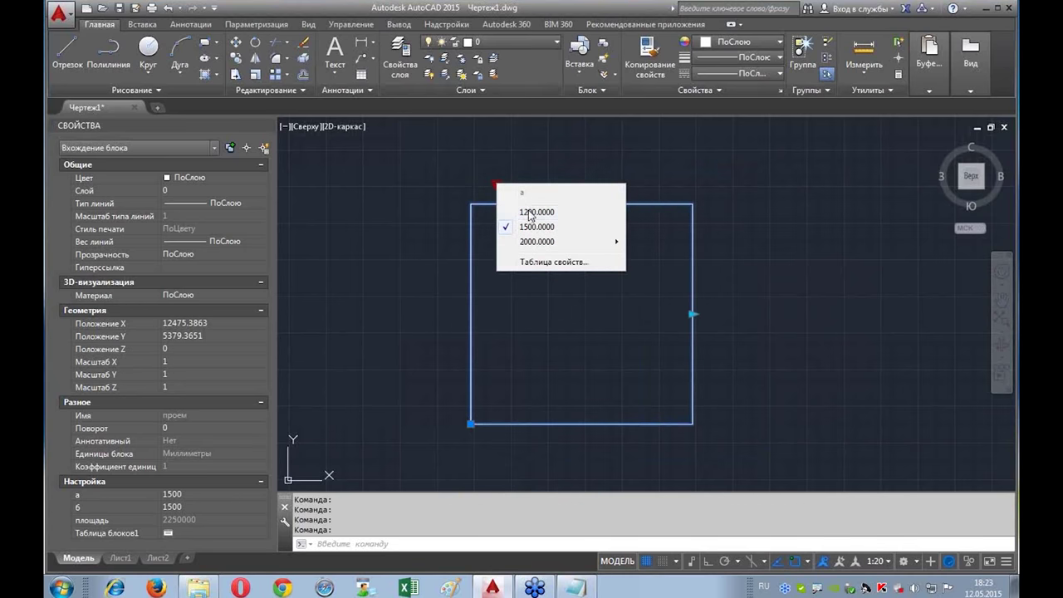
click(528, 208)
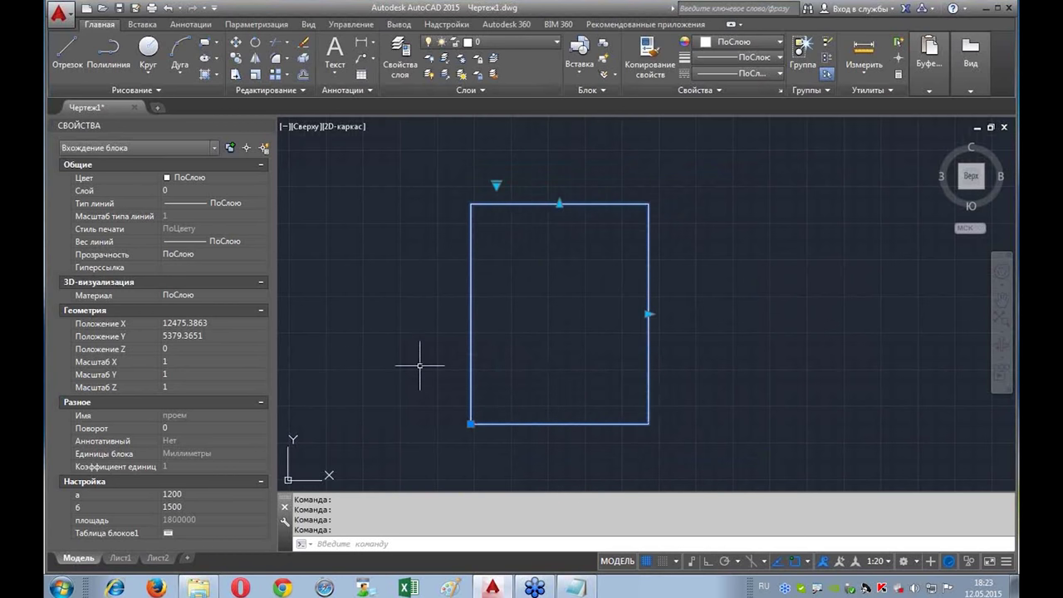
scroll(640, 254, down, 5)
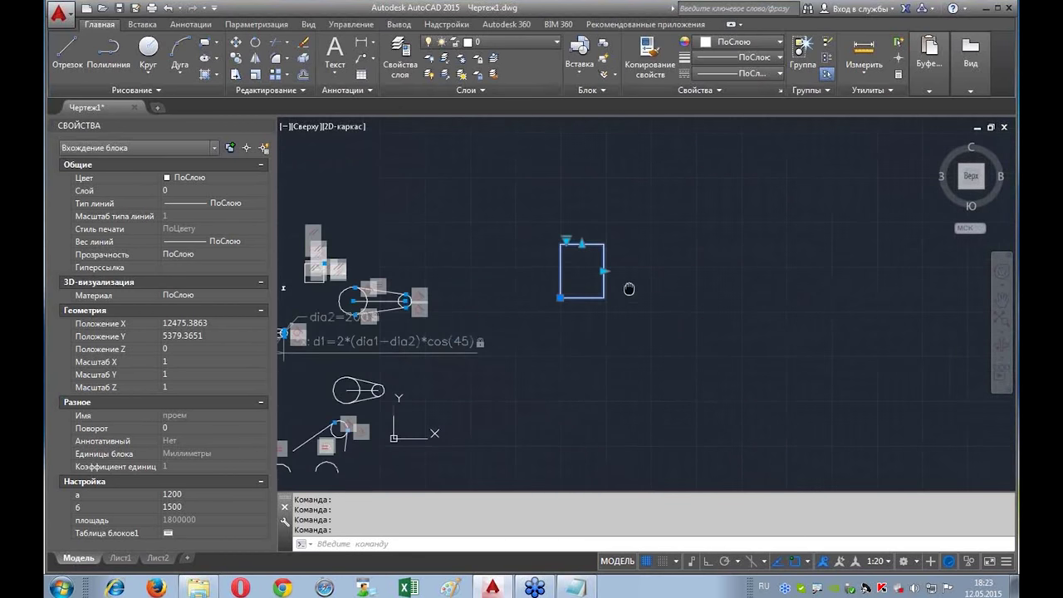
key(Escape)
middle_drag(551, 399, 609, 324)
key(Escape)
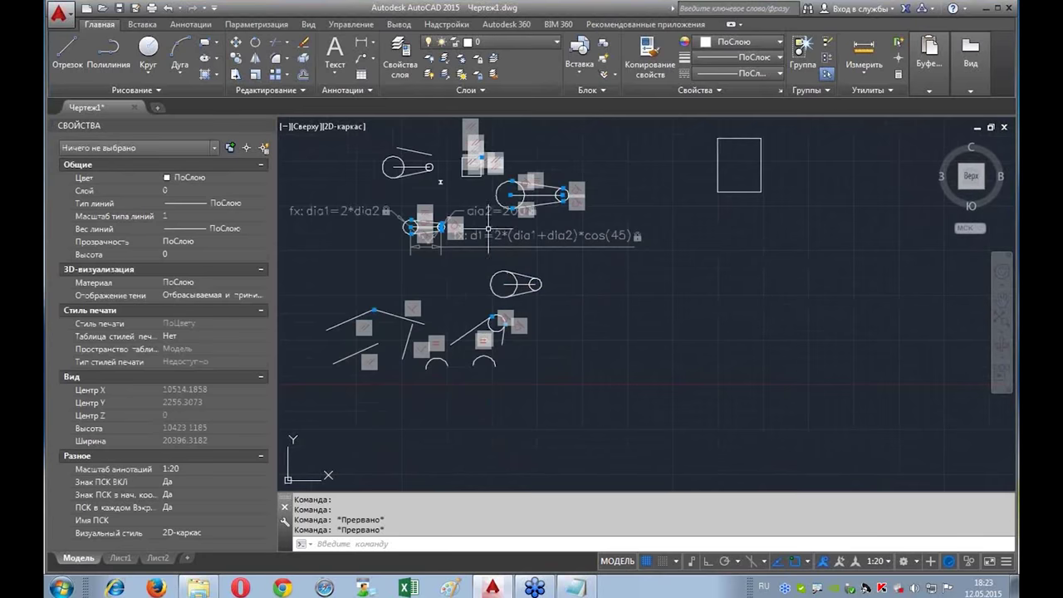
scroll(368, 221, up, 10)
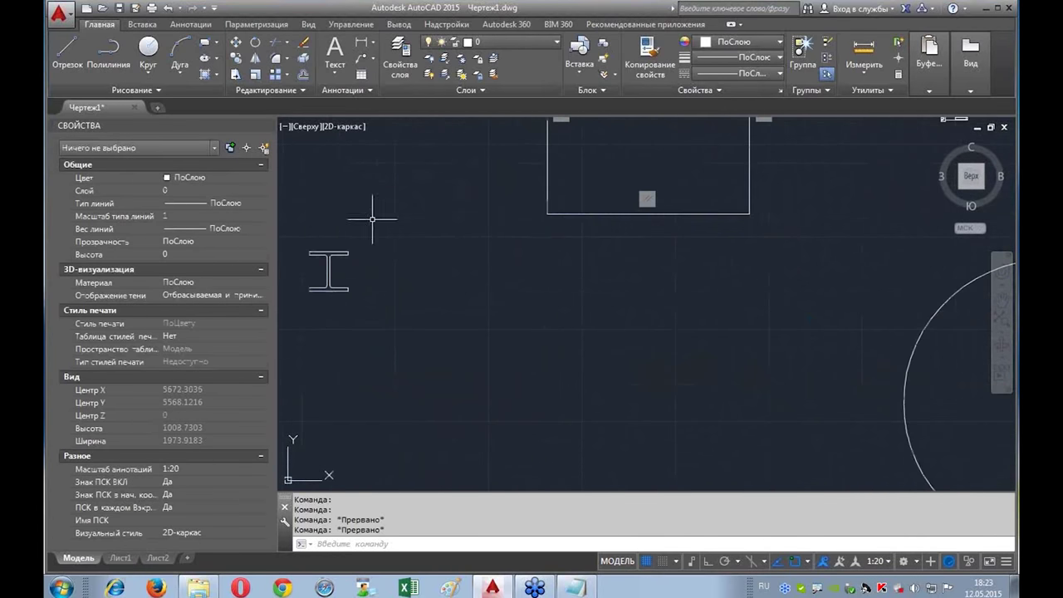
click(336, 264)
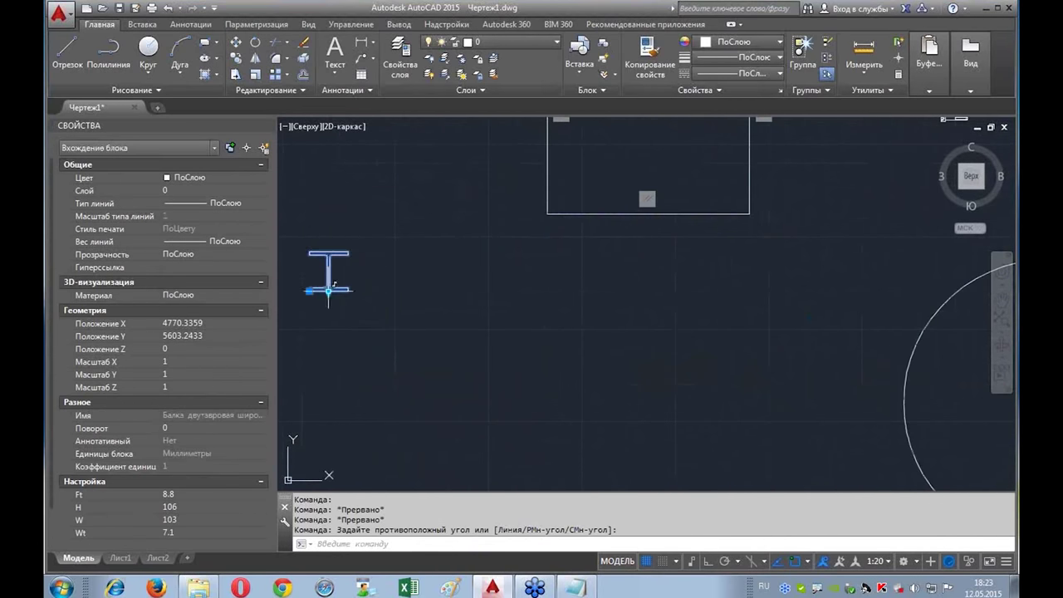
middle_drag(335, 305, 418, 307)
scroll(418, 308, up, 2)
click(411, 285)
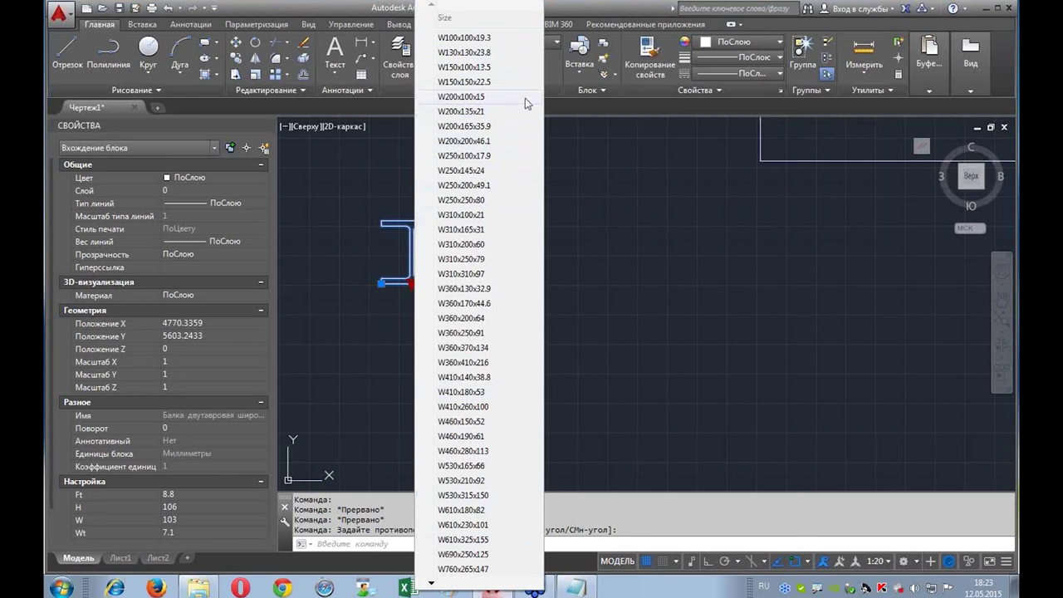
click(624, 282)
key(Escape)
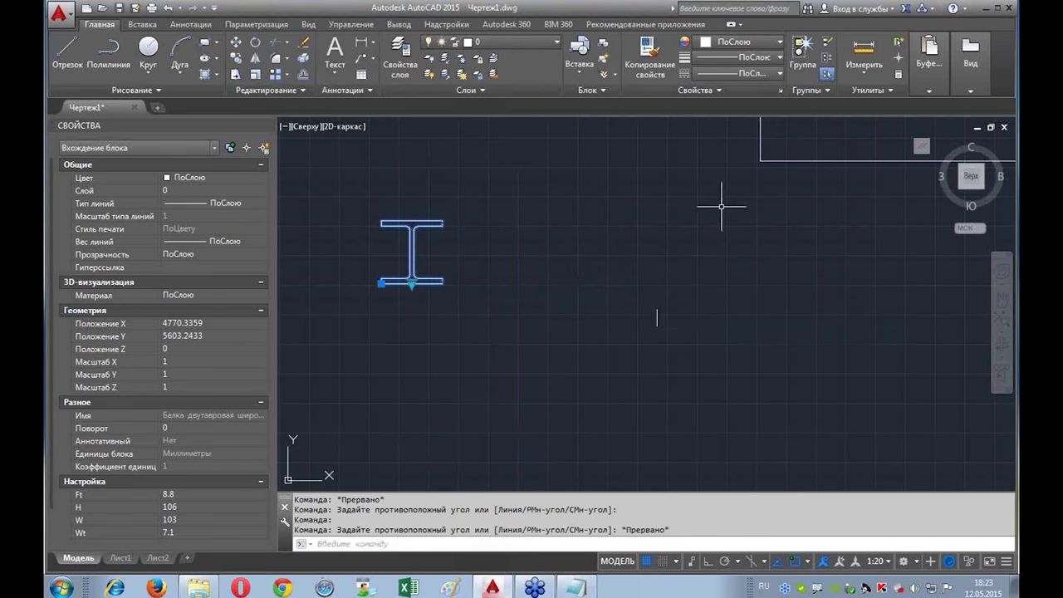
scroll(442, 358, down, 2)
scroll(446, 372, down, 3)
scroll(744, 318, down, 3)
key(Escape)
scroll(706, 341, up, 5)
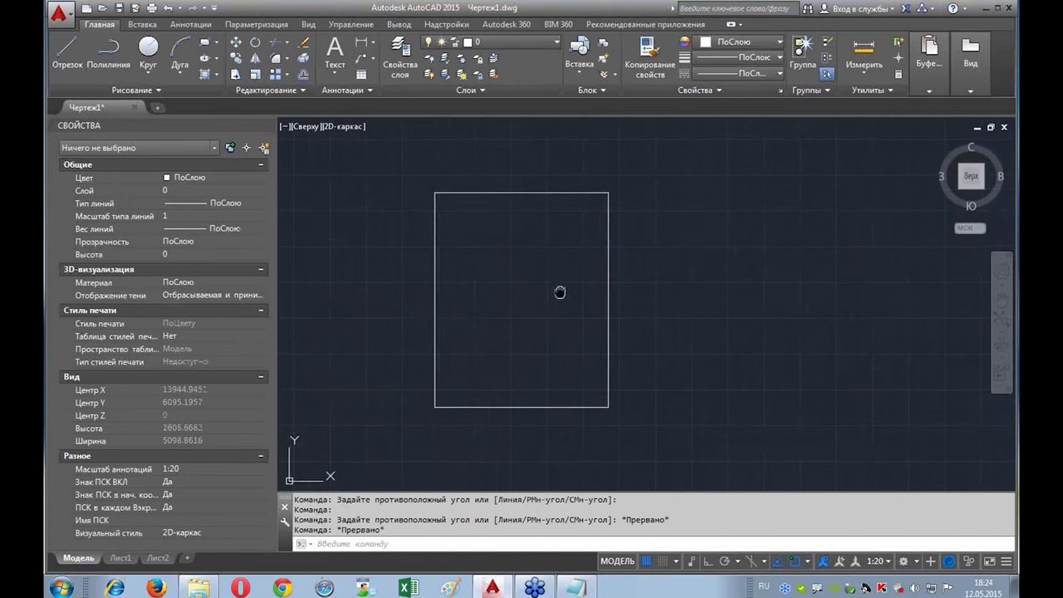
scroll(629, 280, down, 3)
scroll(508, 330, down, 2)
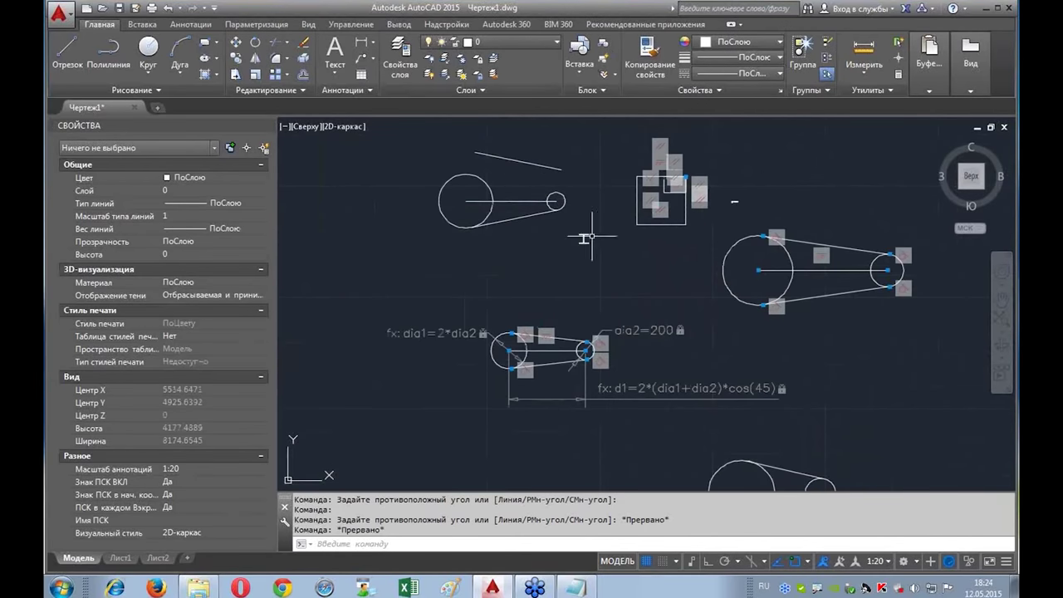
scroll(584, 238, up, 3)
middle_drag(750, 266, 266, 274)
scroll(499, 249, up, 2)
middle_drag(387, 254, 543, 178)
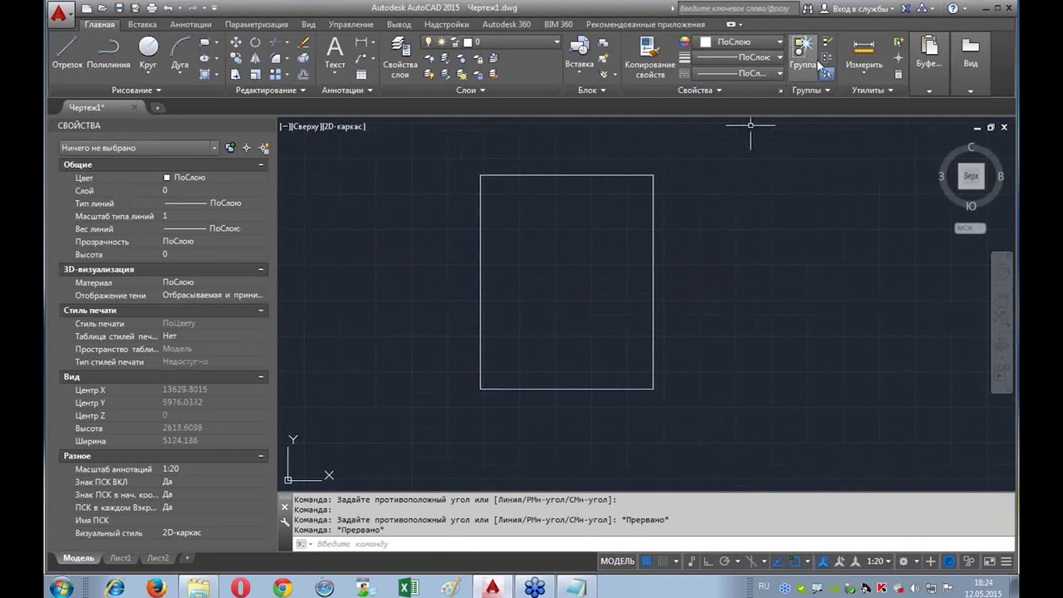
double_click(570, 174)
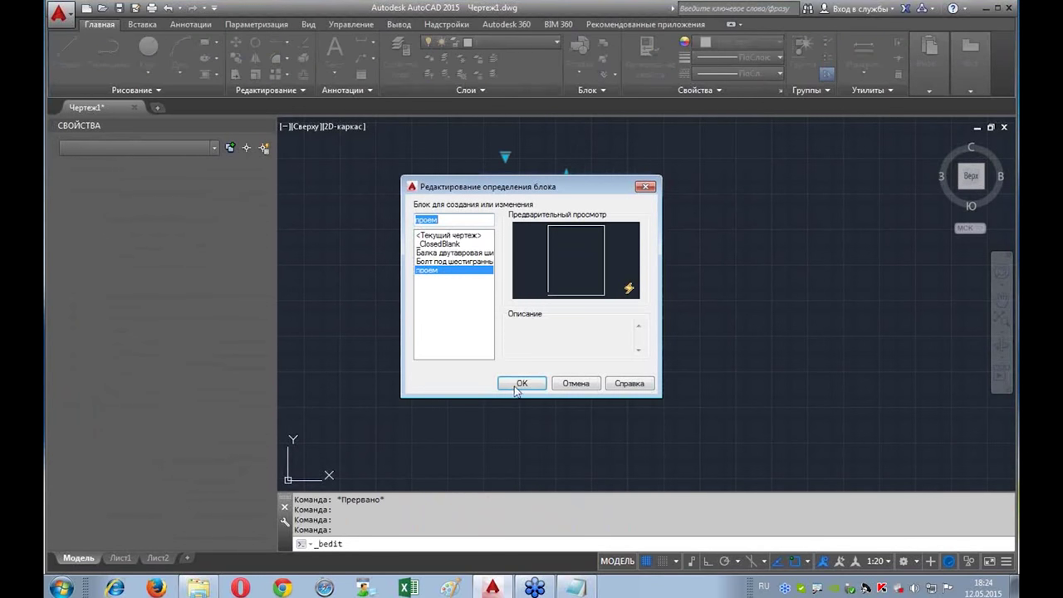
Step: Confirm editing the проем block definition in the Block Editor
click(516, 386)
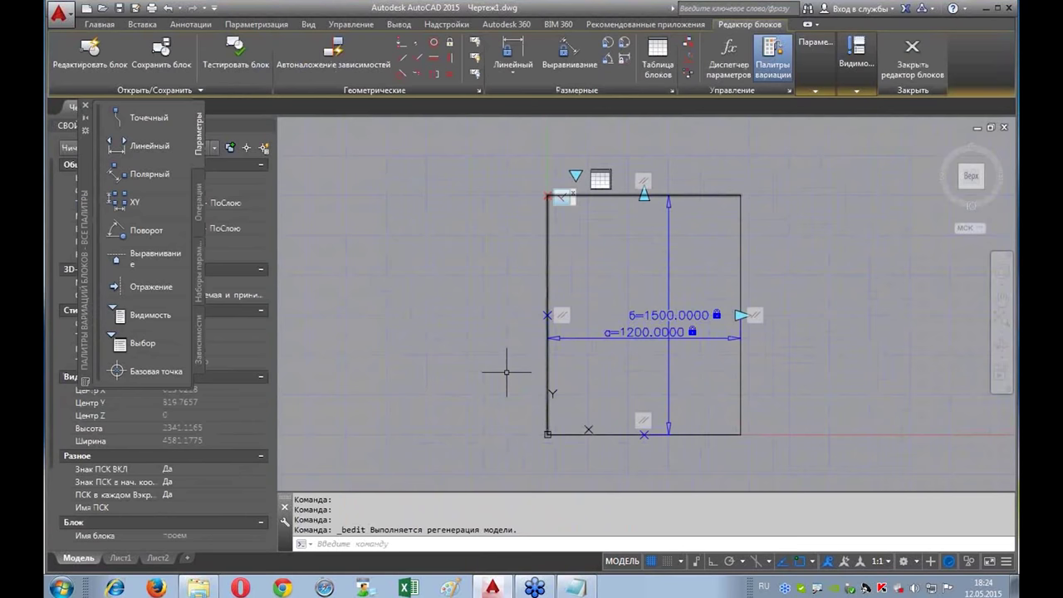
scroll(731, 243, up, 1)
scroll(743, 244, up, 1)
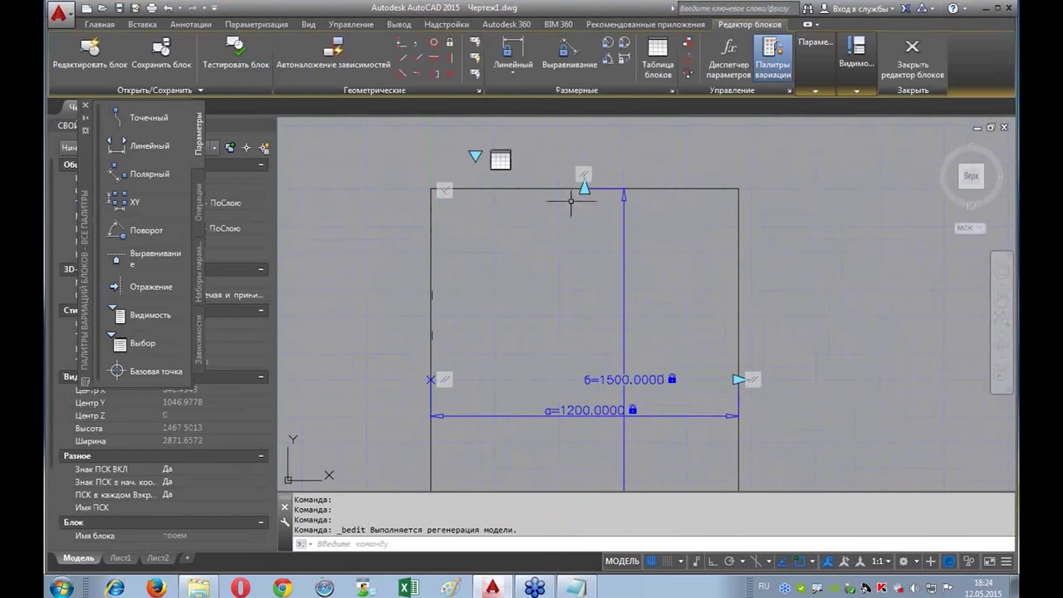
scroll(640, 279, down, 2)
scroll(657, 293, up, 2)
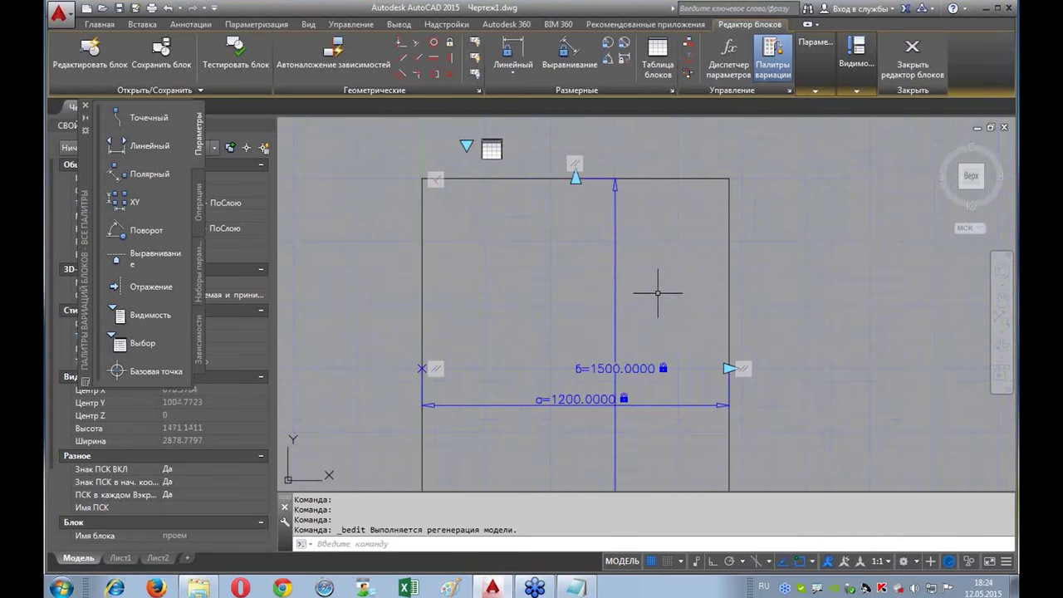
Step: Open the Block Properties Table and start adding a new user parameter
click(662, 59)
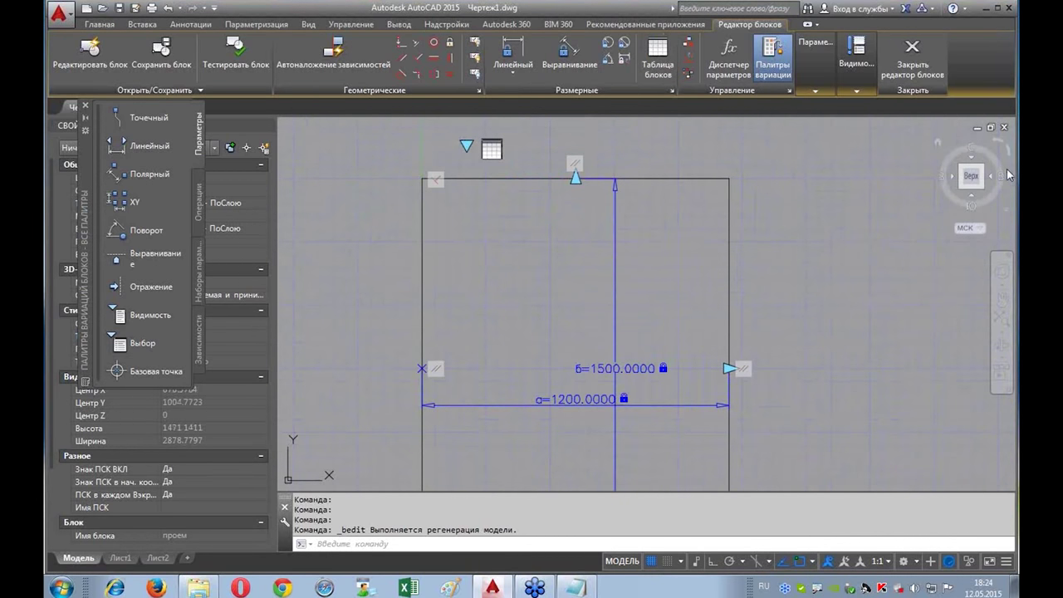
mouse_move(684, 45)
mouse_down()
mouse_move(628, 51)
mouse_move(675, 47)
mouse_up()
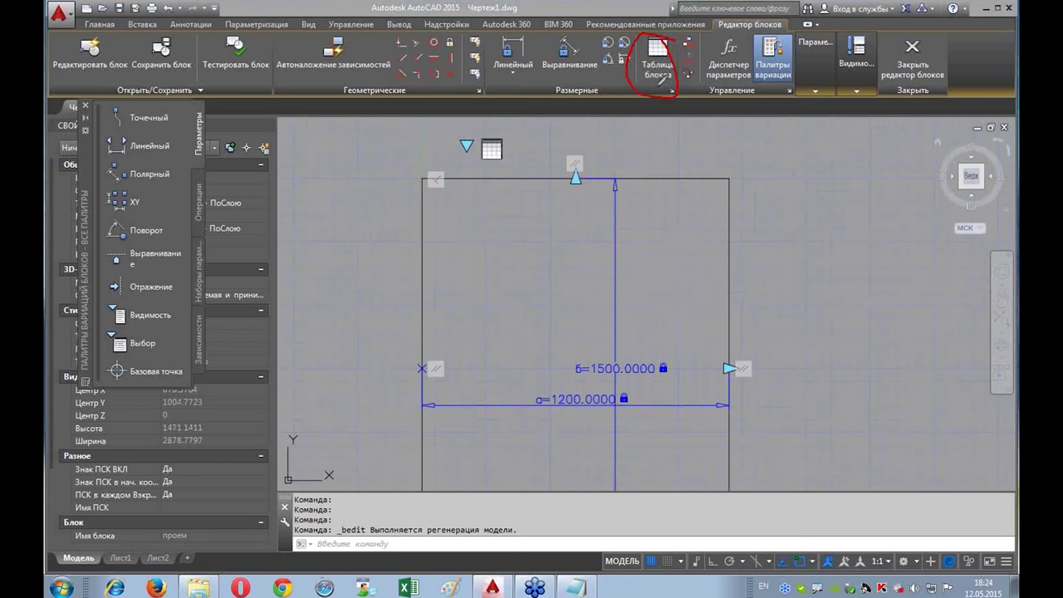
click(653, 63)
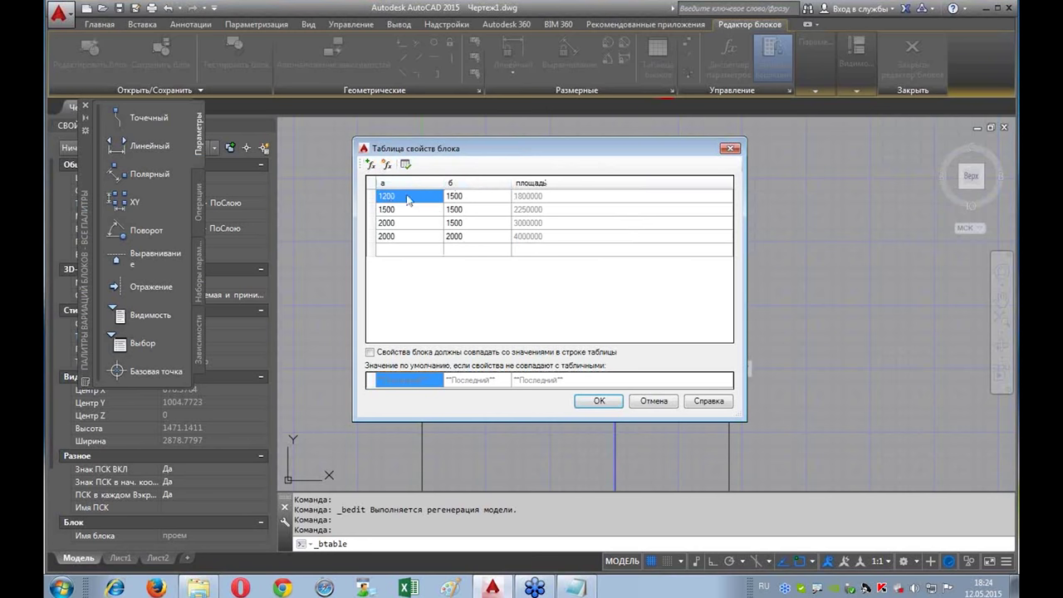
click(386, 166)
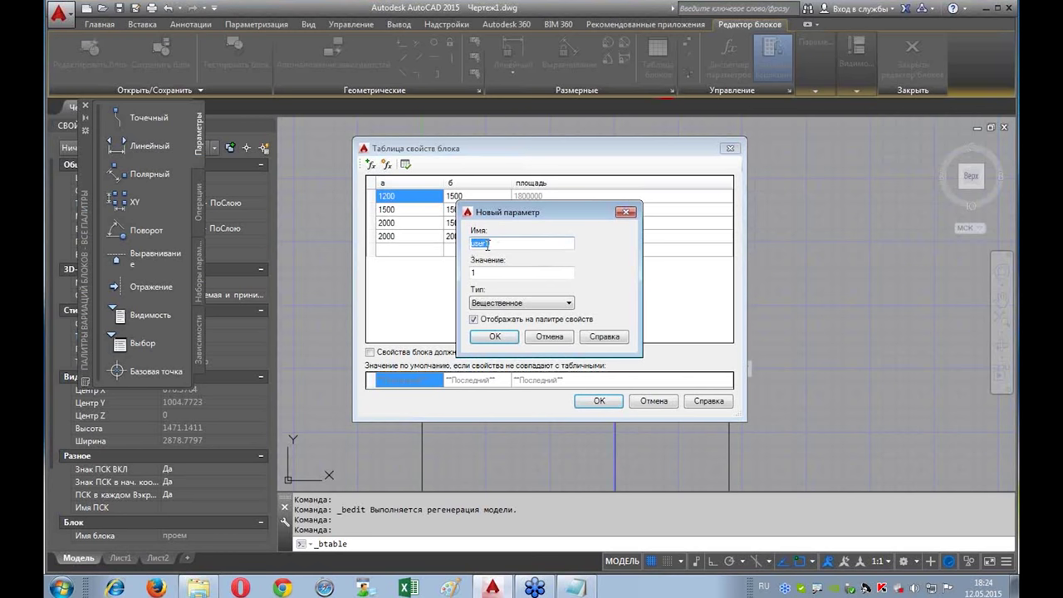
Step: Create a ГОСТ user parameter of type Строка (string) in the properties table
text(п)
text(1)
text(ГОСТ)
click(569, 304)
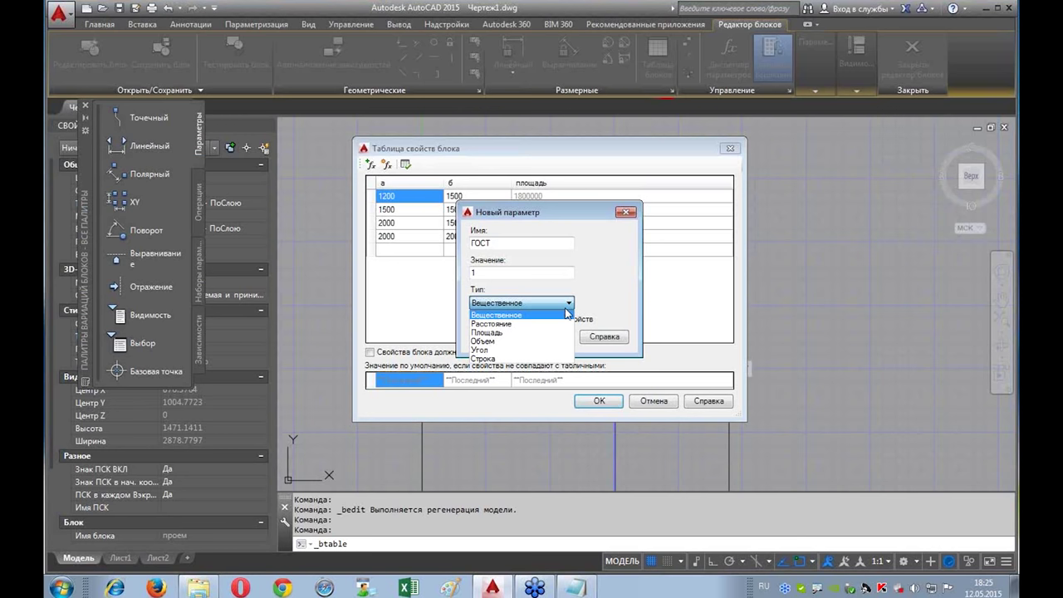
click(498, 358)
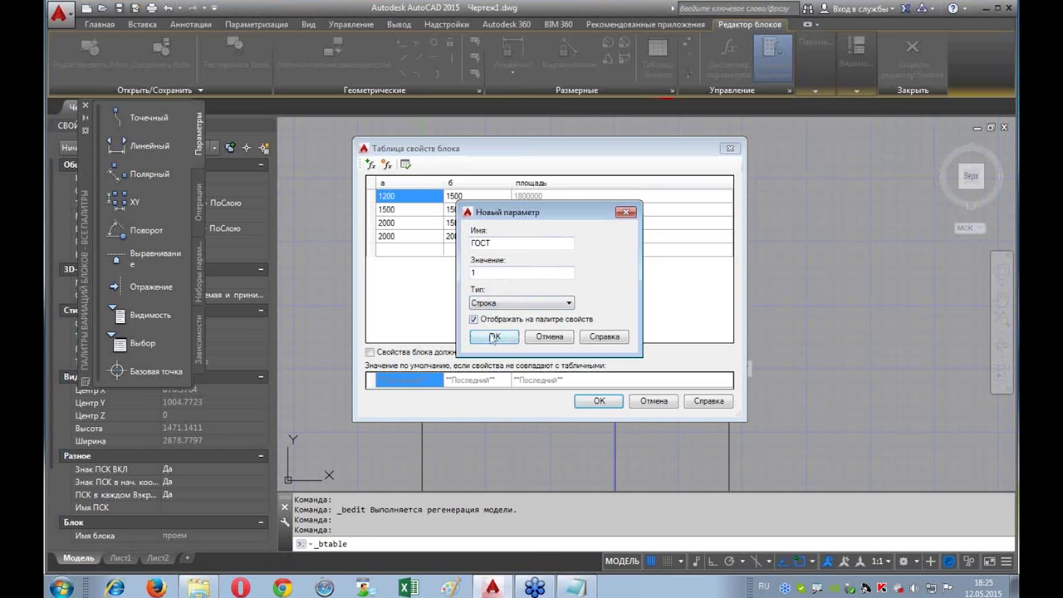
click(495, 336)
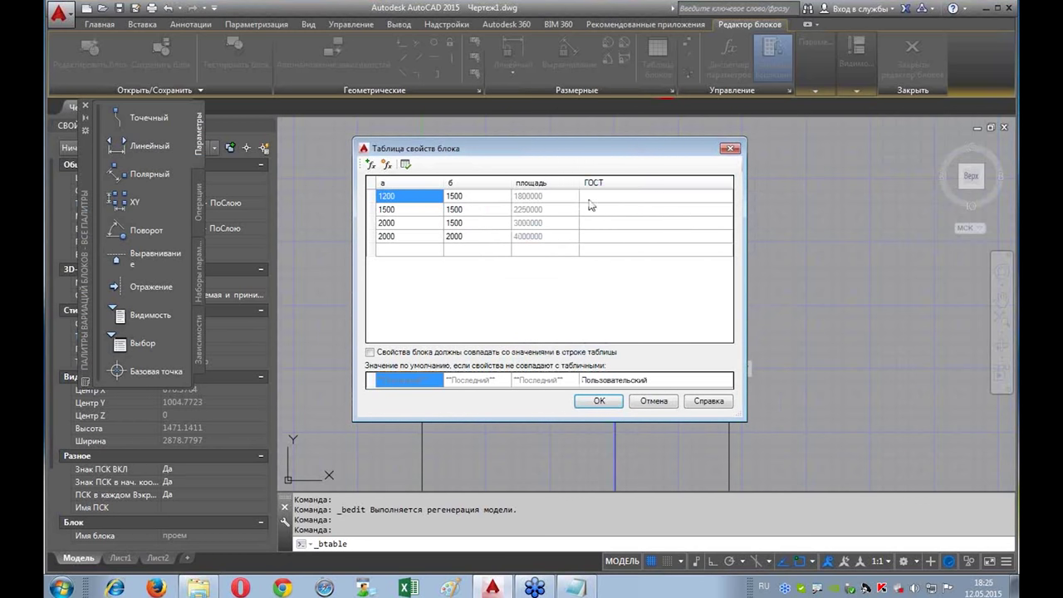
click(613, 202)
Step: Fill the ГОСТ cells with Ш1200хВ1500, Ш1500хВ1500, Ш2000хВ1500 and Ш2000хВ2000
click(596, 199)
text(Ш1200хВ1500)
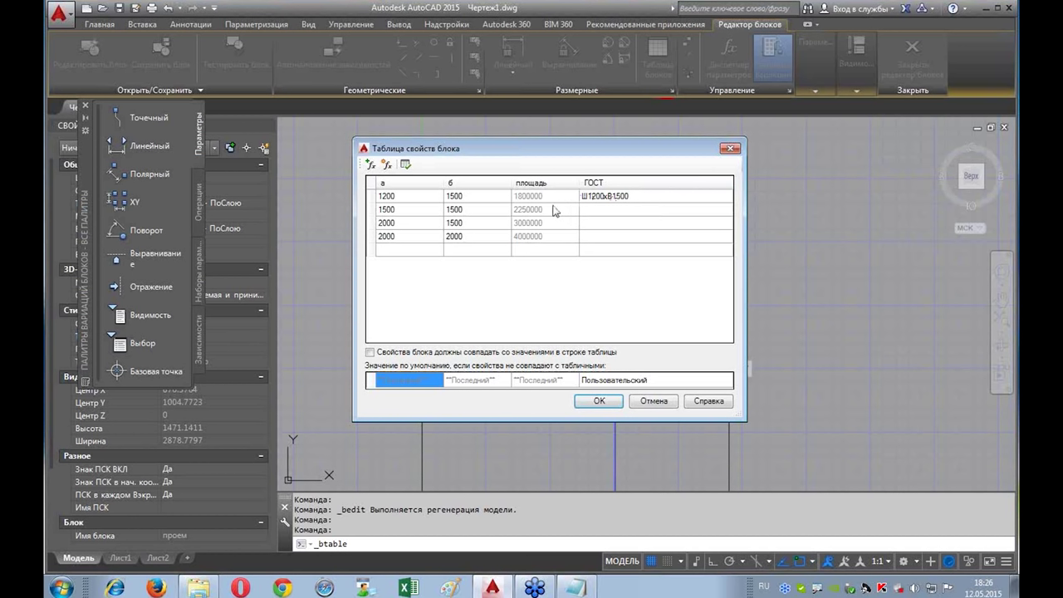
click(604, 210)
click(600, 209)
text(Ш1500хВ1500)
click(646, 222)
text(Щ)
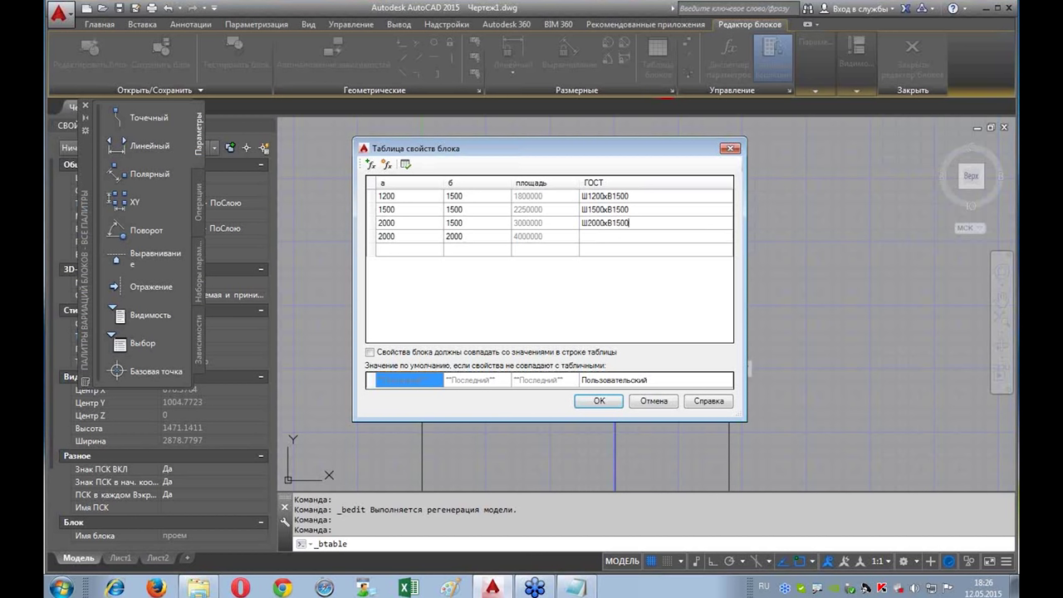
click(633, 241)
click(624, 235)
text(Ш2000хВ2000)
click(656, 250)
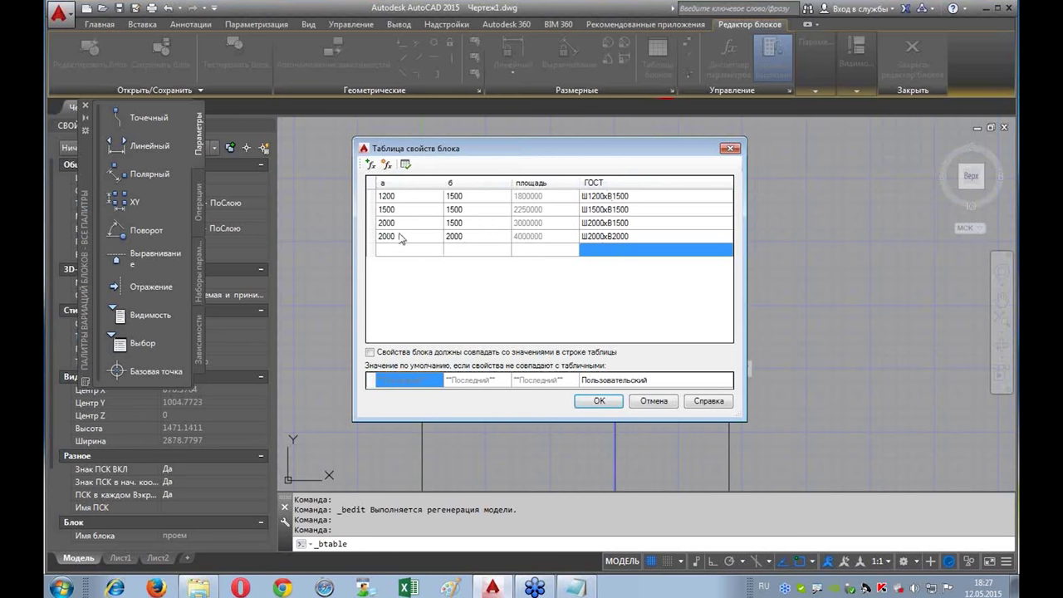
Step: Drag the ГОСТ column to the leftmost position and apply the table
drag(396, 190, 384, 187)
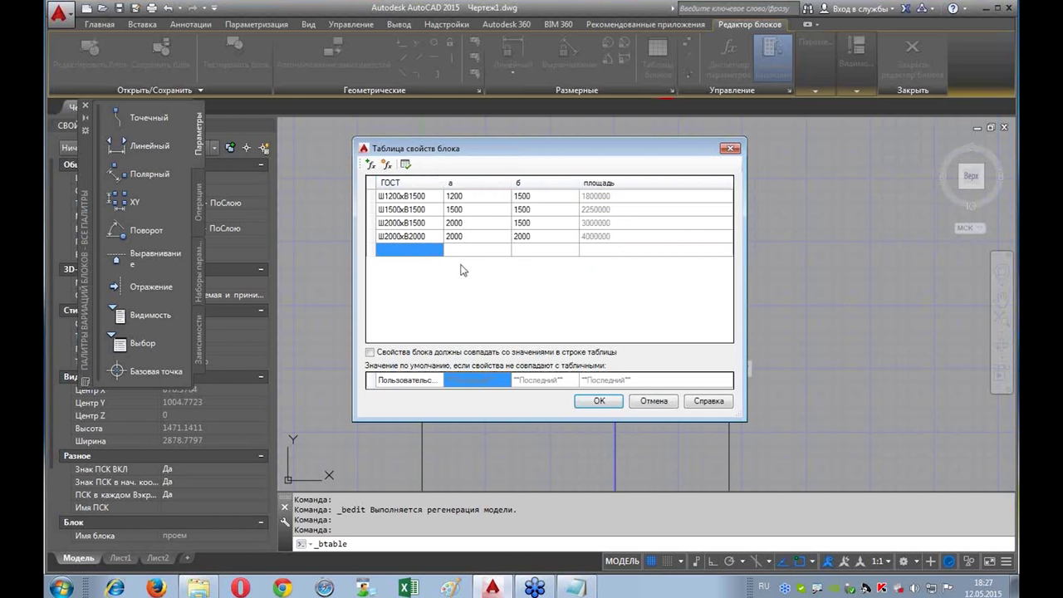
mouse_move(598, 182)
mouse_down()
mouse_move(592, 193)
mouse_move(713, 193)
mouse_up()
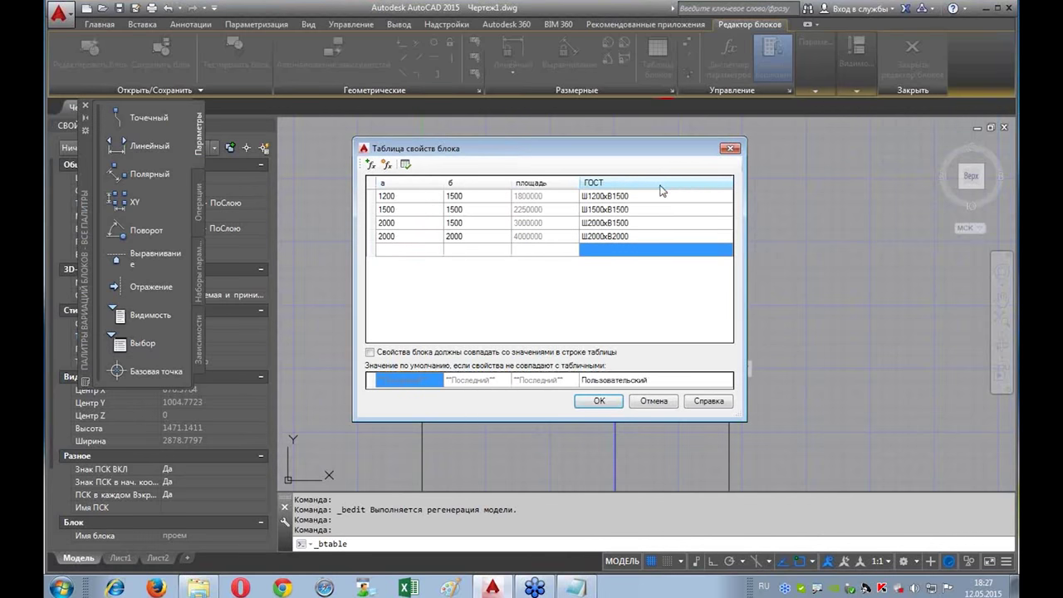
drag(665, 190, 387, 184)
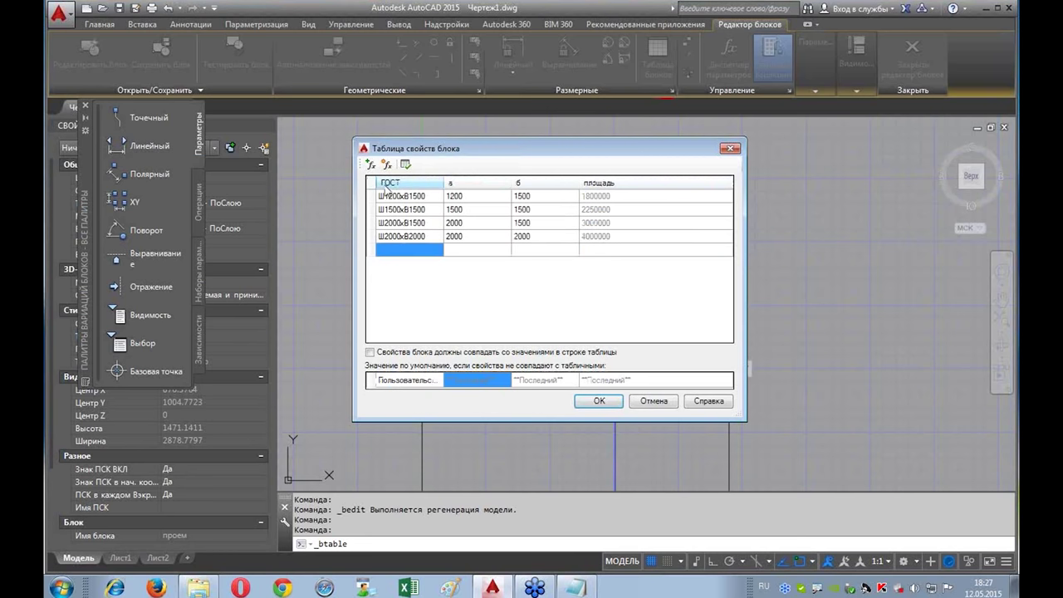
click(599, 400)
Step: Close the Block Editor, return to the drawing and select the window block
scroll(538, 298, down, 3)
scroll(538, 298, down, 2)
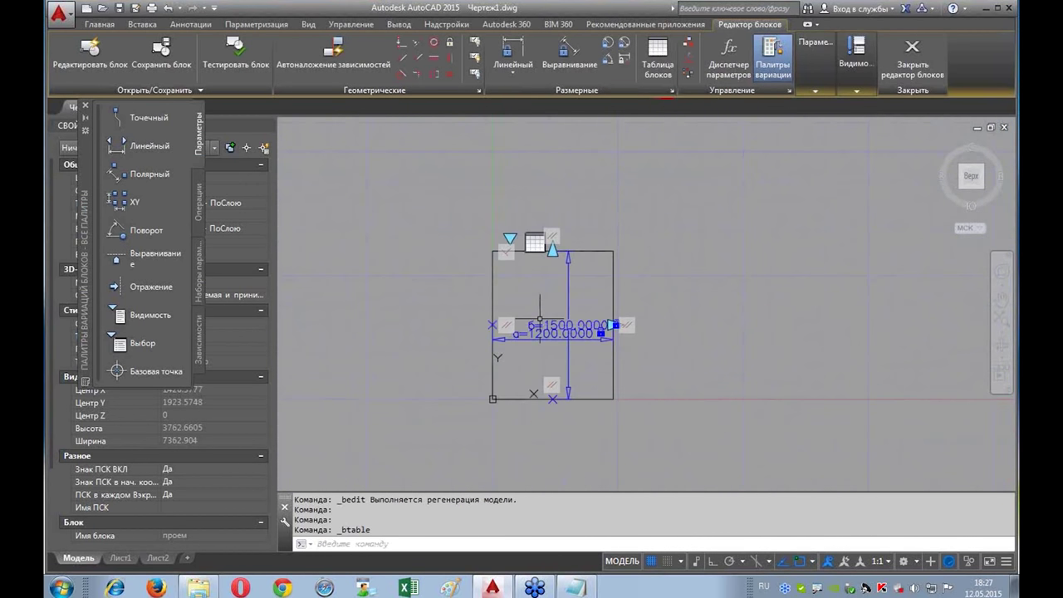
click(920, 79)
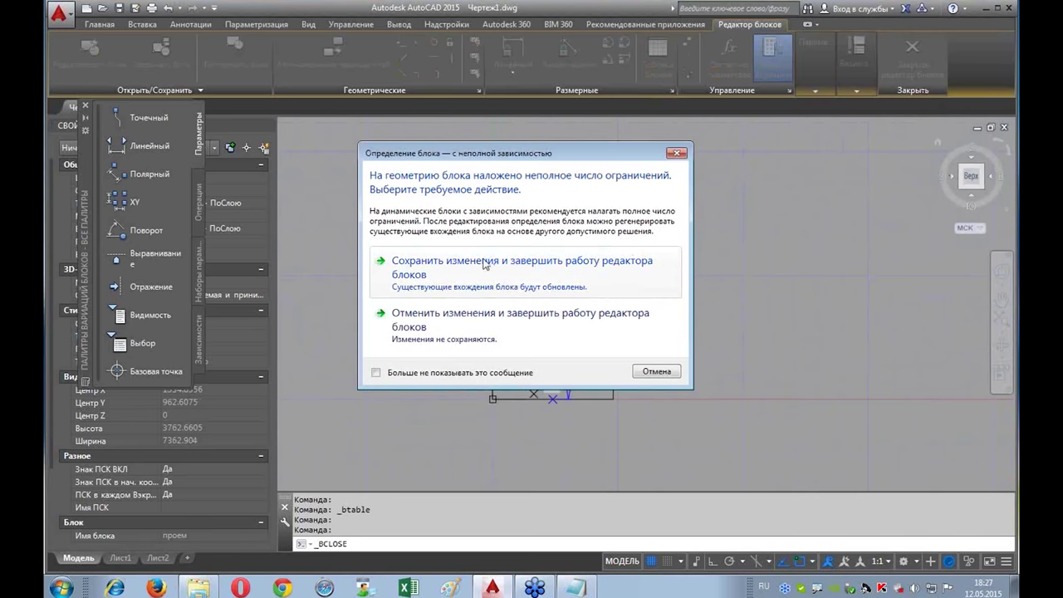
click(546, 274)
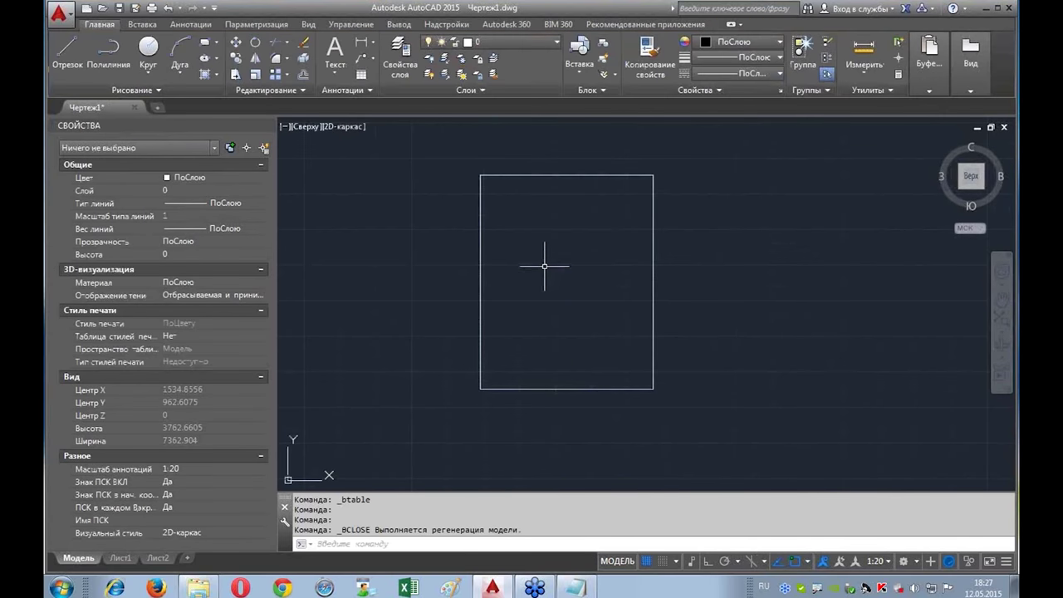
click(567, 172)
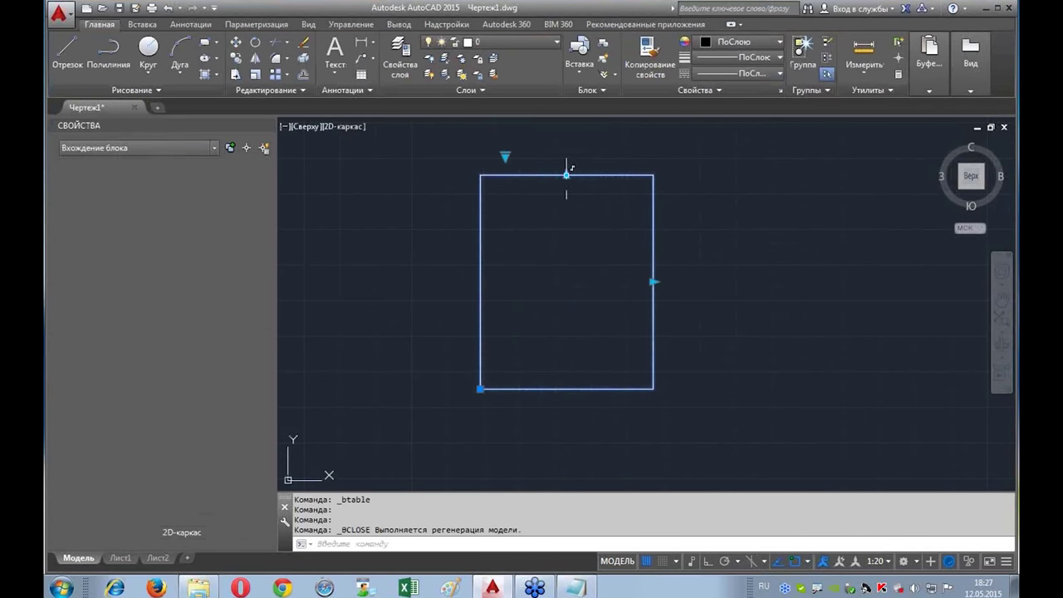
Step: Cycle the window through Ш1500хВ1500, Ш2000хВ1500, Ш2000хВ2000 and back to Ш1200хВ1500
click(505, 156)
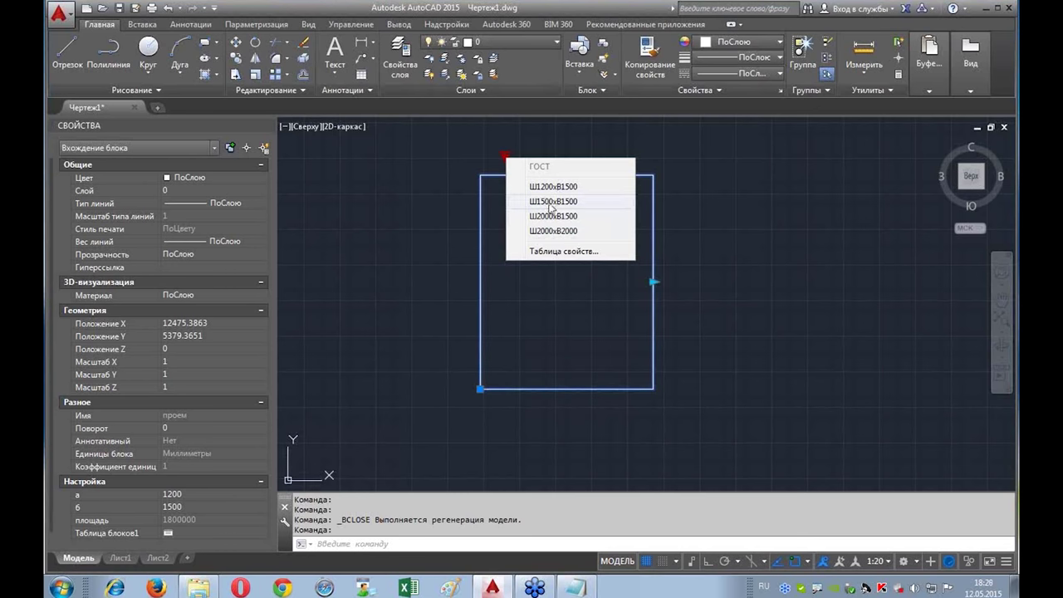
click(558, 202)
click(505, 155)
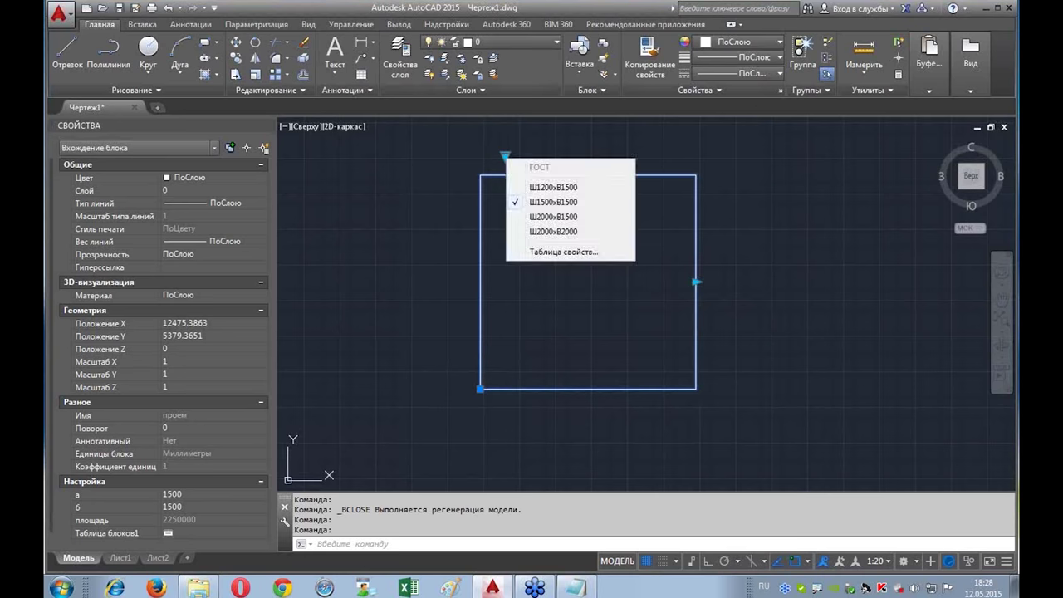
click(553, 216)
click(505, 156)
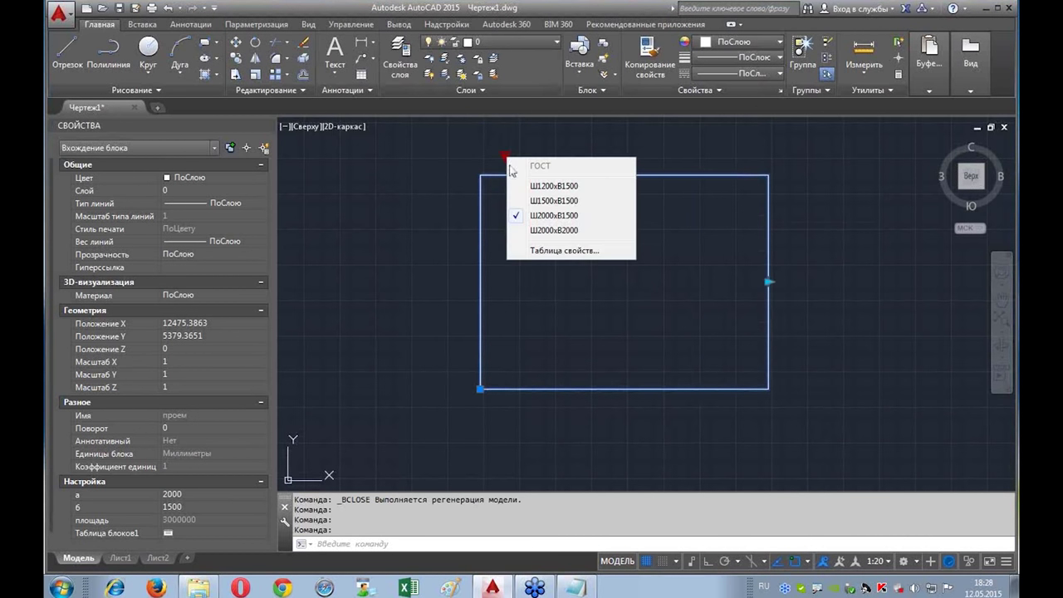
click(536, 230)
click(504, 155)
click(518, 189)
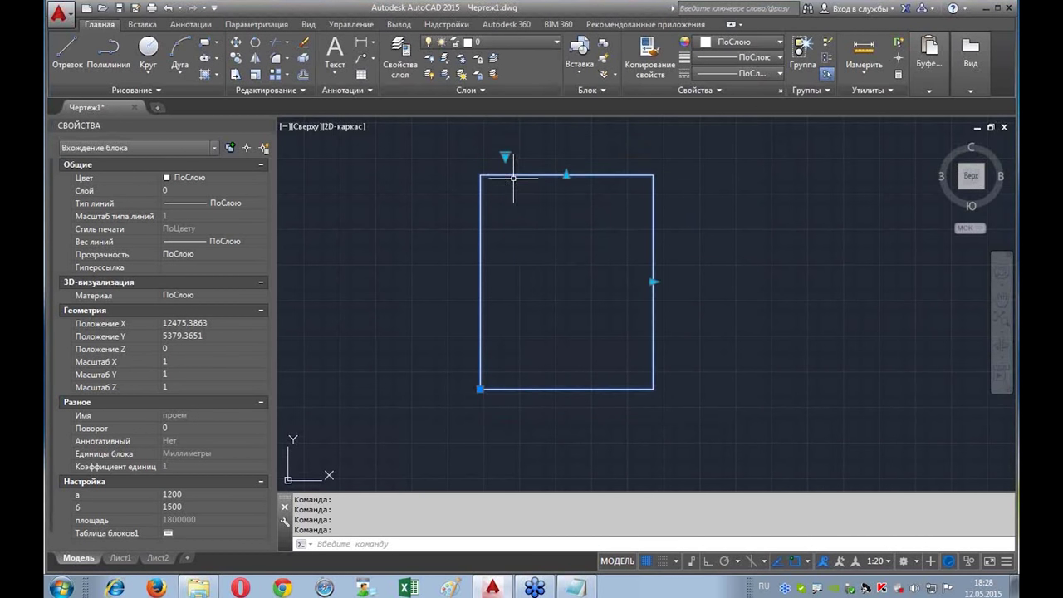
Step: Open the block's Таблица свойств dialog, then close it and cancel a stray selection
click(504, 156)
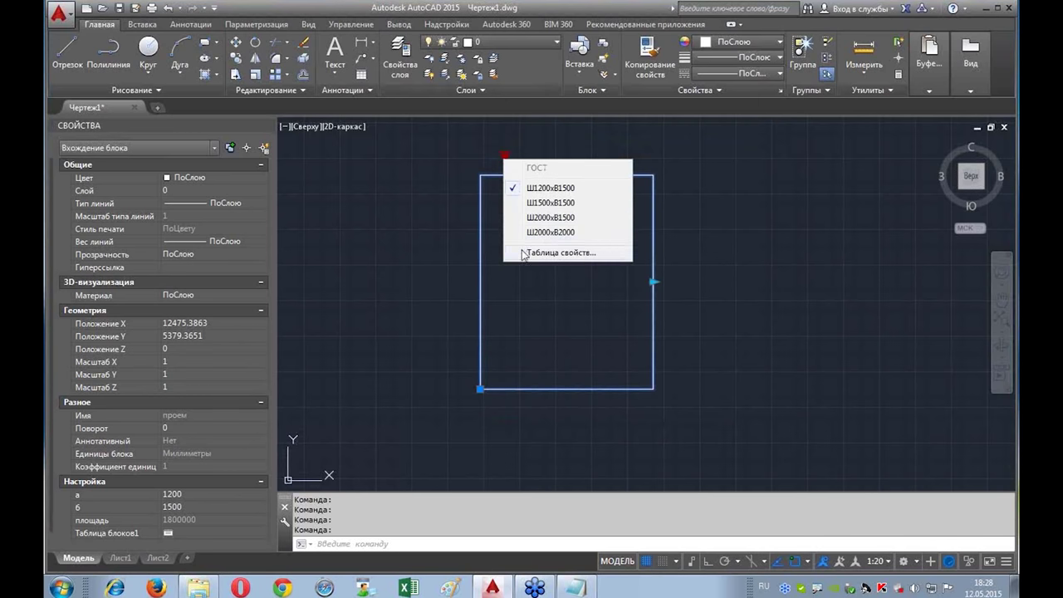
click(579, 254)
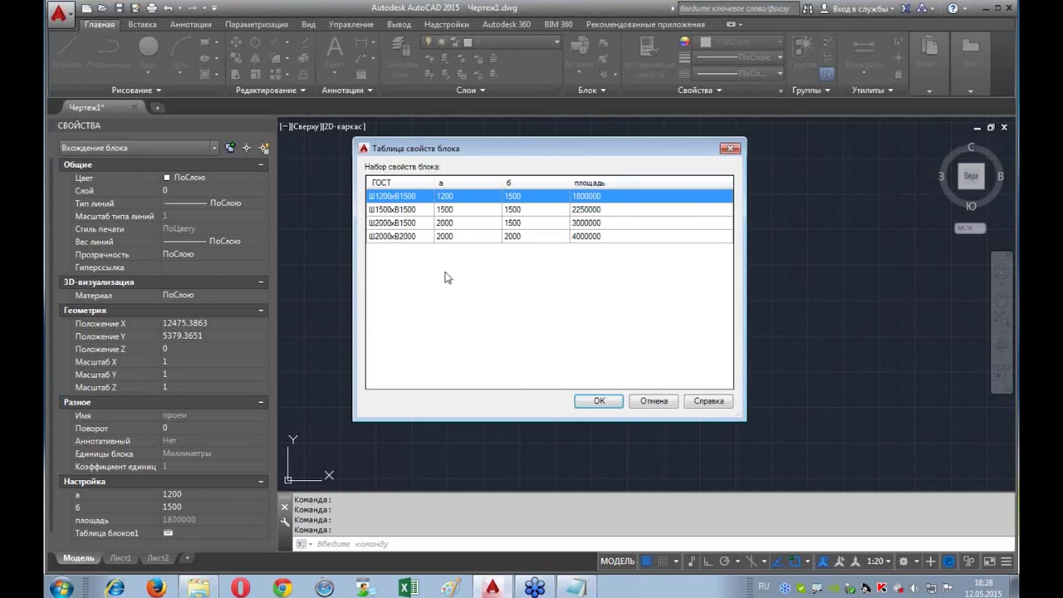
mouse_move(539, 155)
mouse_down()
mouse_move(860, 230)
mouse_move(345, 245)
mouse_move(333, 280)
mouse_move(838, 277)
mouse_move(456, 254)
mouse_move(802, 173)
mouse_move(502, 193)
mouse_move(580, 174)
mouse_up()
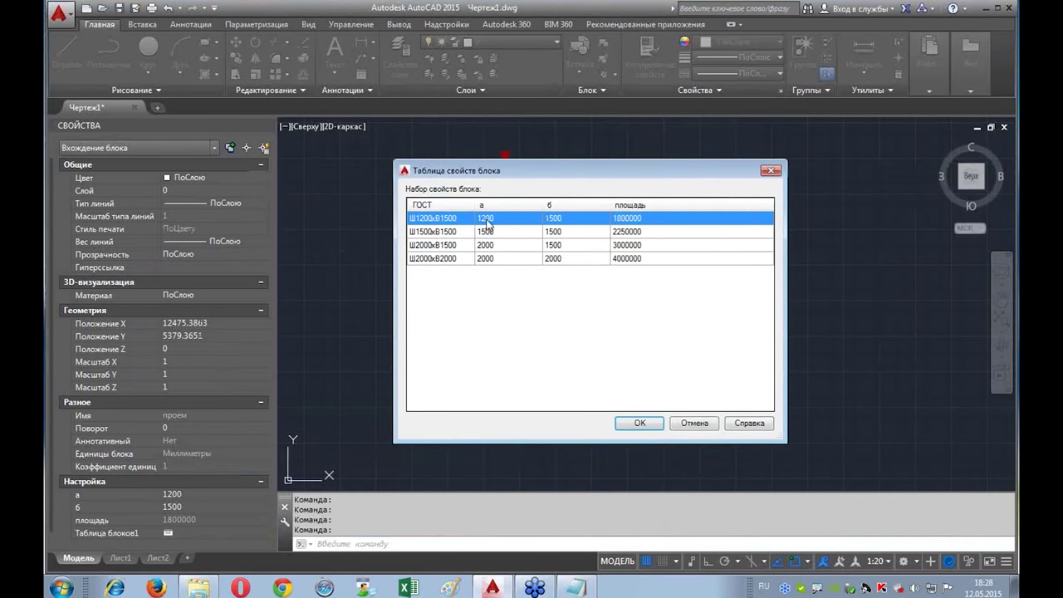
key(Escape)
click(492, 231)
click(536, 240)
Step: Apply the Ш2000хВ1500 row, then the Ш2000хВ2000 row, from the property table
click(505, 156)
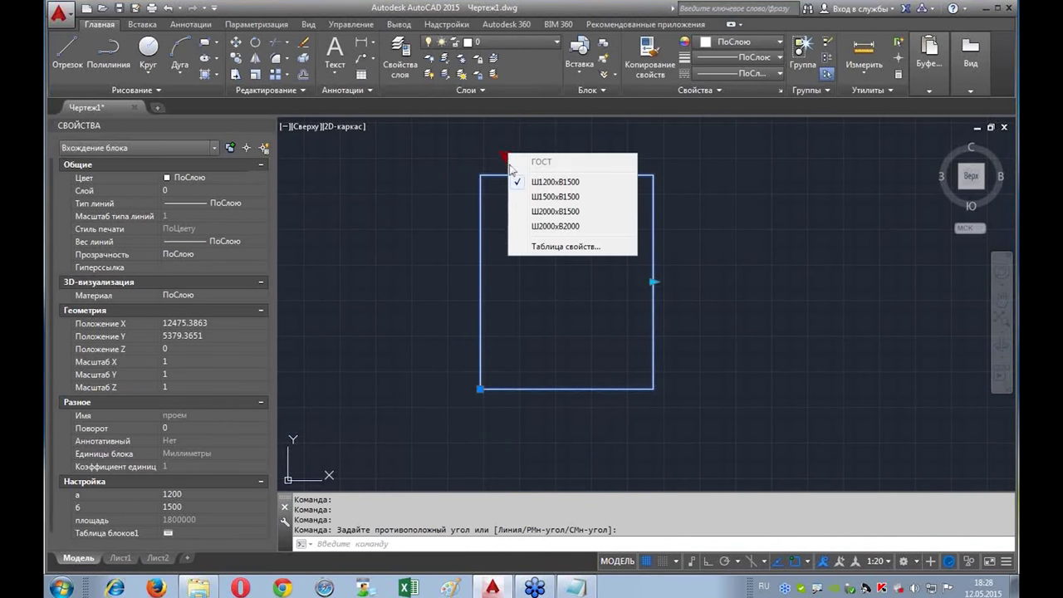
click(532, 247)
click(498, 238)
click(498, 250)
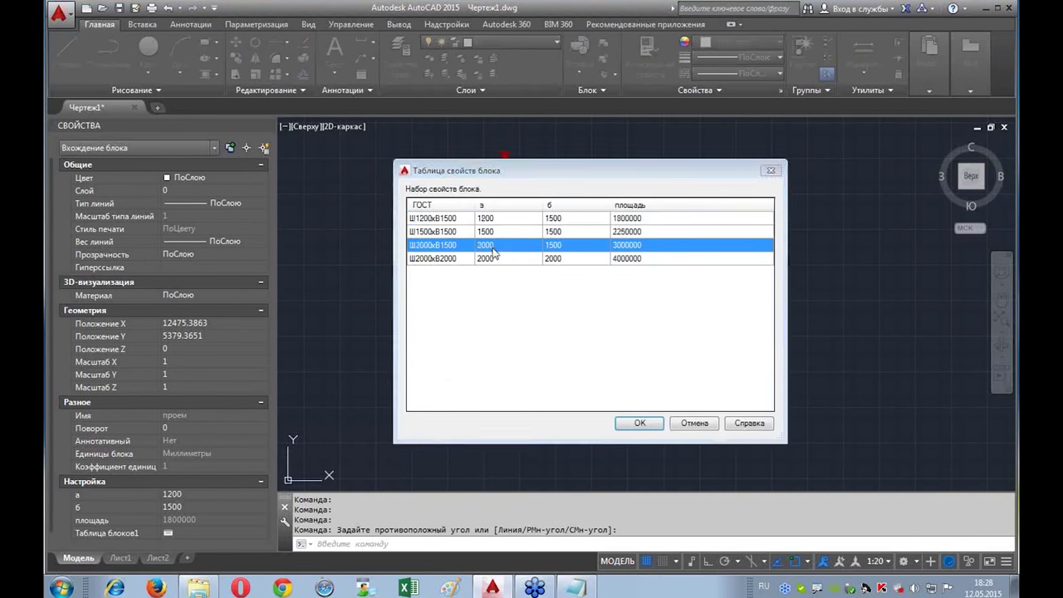
double_click(498, 250)
click(505, 156)
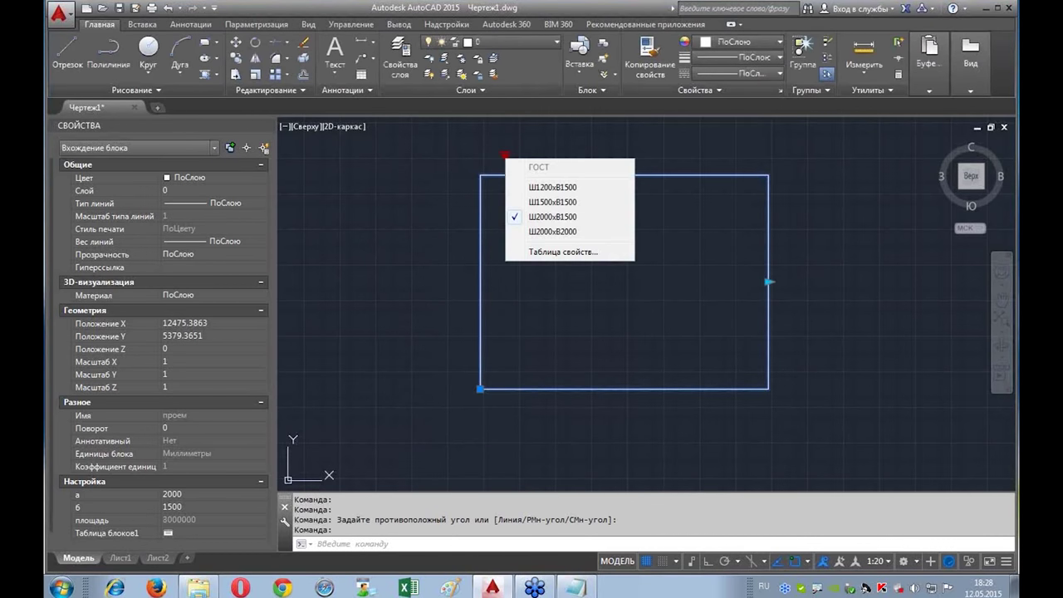
click(536, 250)
click(475, 263)
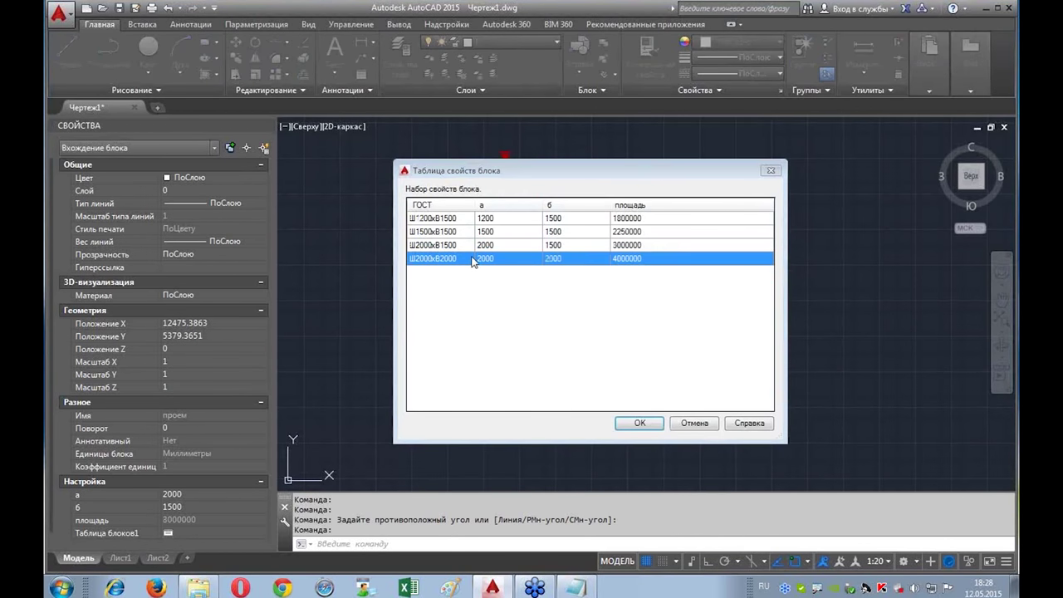
double_click(475, 263)
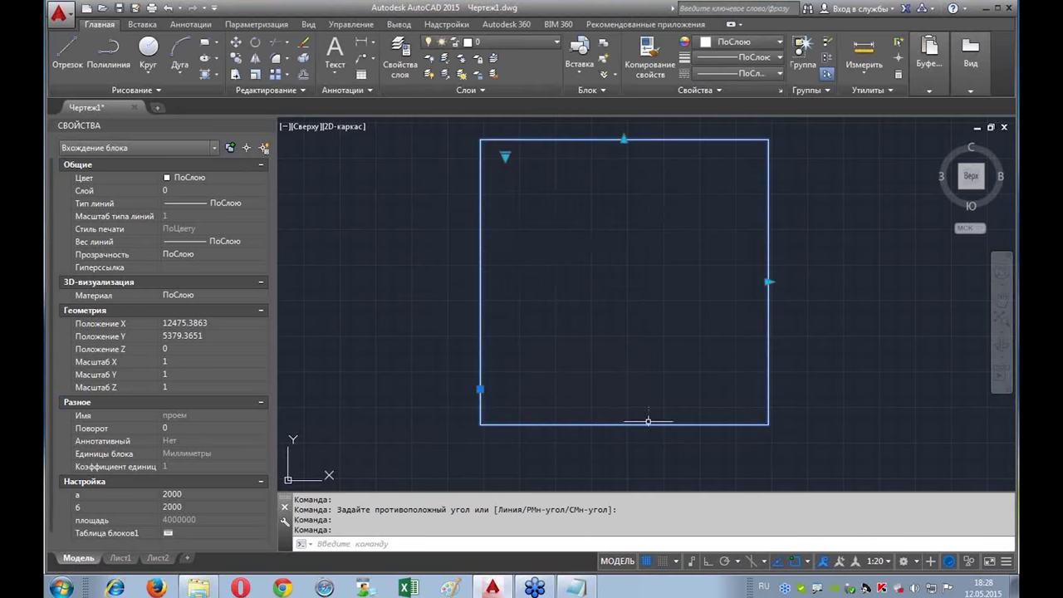
Step: Step through the property table rows and close it keeping Ш2000хВ2000
click(505, 156)
click(557, 251)
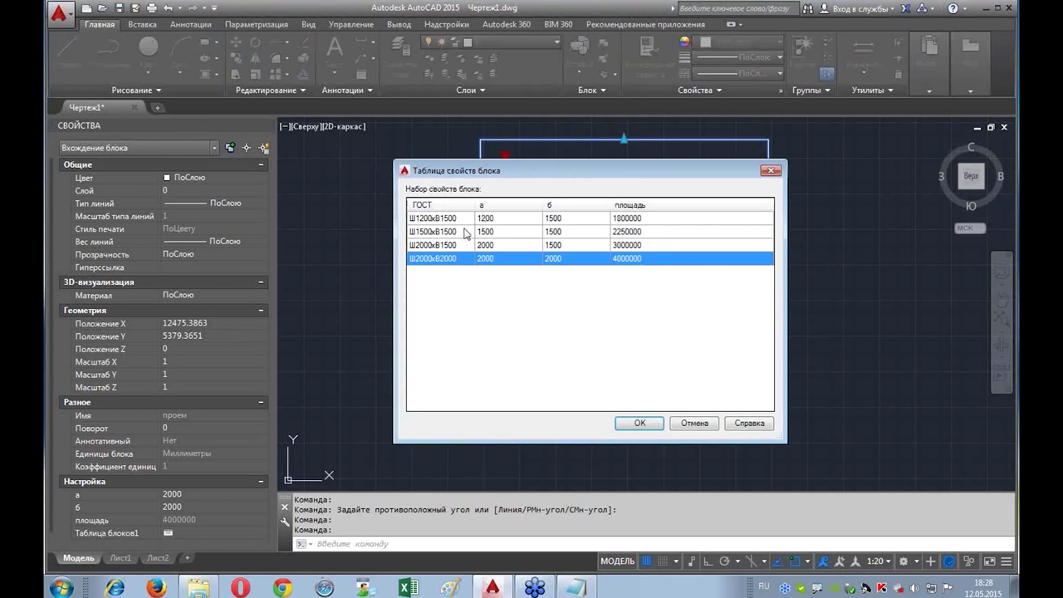
click(505, 221)
click(505, 233)
click(506, 245)
click(509, 259)
click(547, 221)
click(549, 232)
click(517, 259)
click(638, 425)
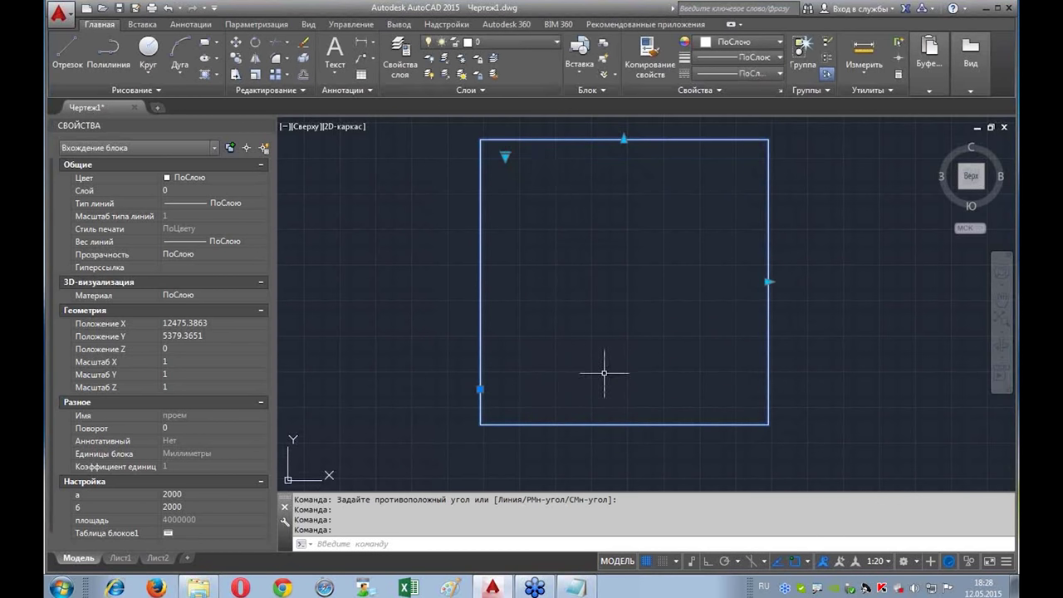
Step: Dismiss the size list and reopen the проем block definition for editing
click(505, 154)
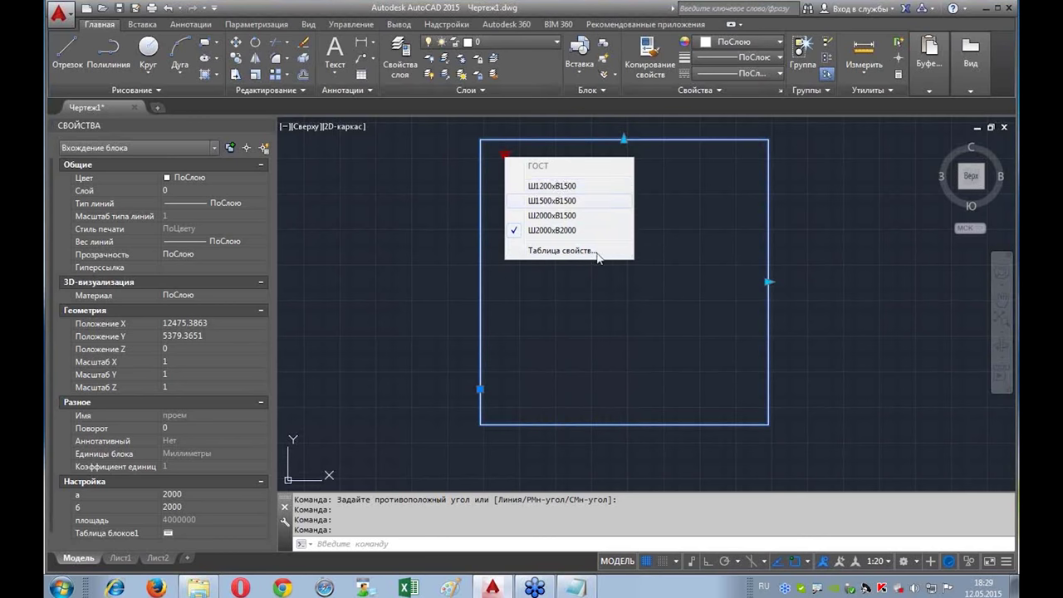
click(586, 314)
click(667, 224)
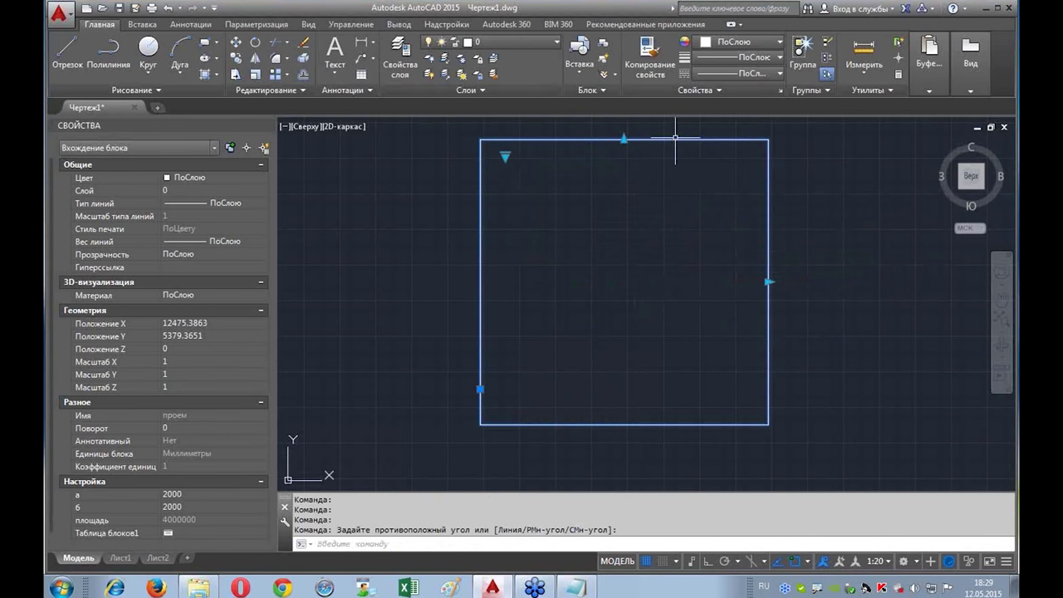
double_click(672, 139)
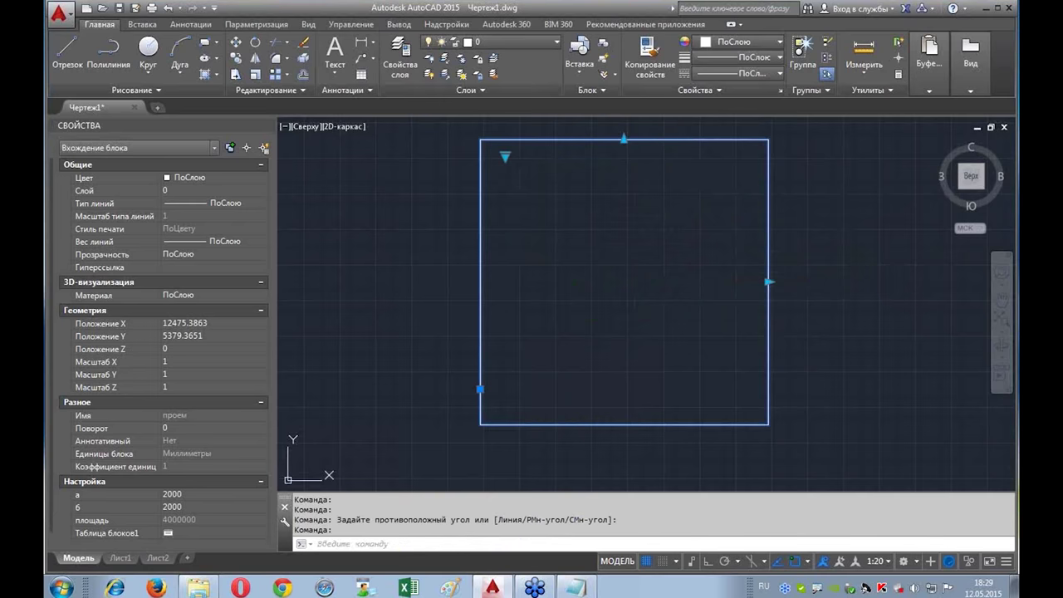
click(521, 383)
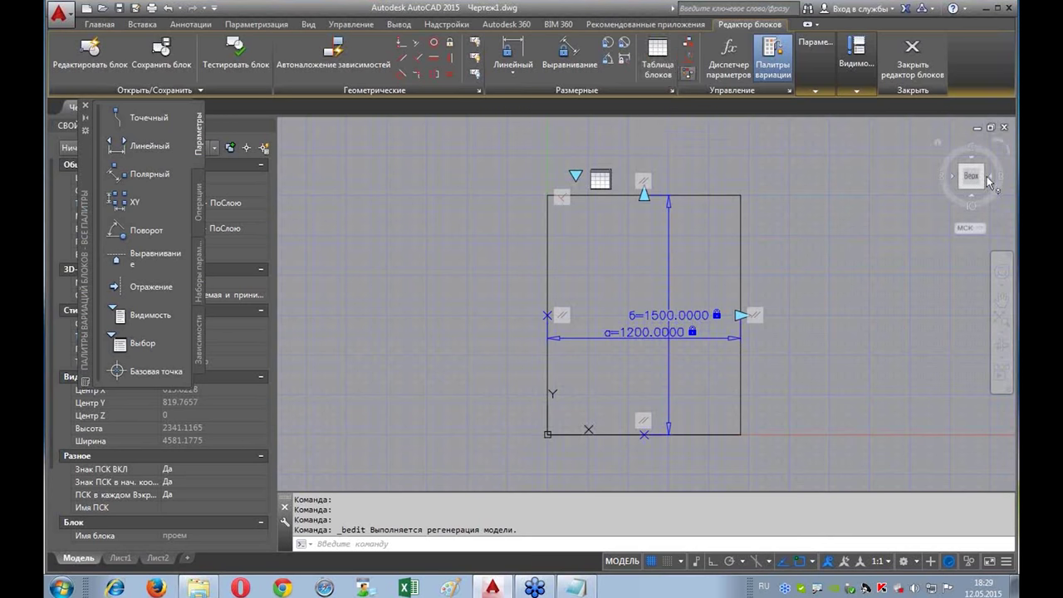
Step: Check the Block Table, then open the Parameters Manager showing а=1200, б=1500, ГОСТ and площадь
drag(686, 55, 684, 49)
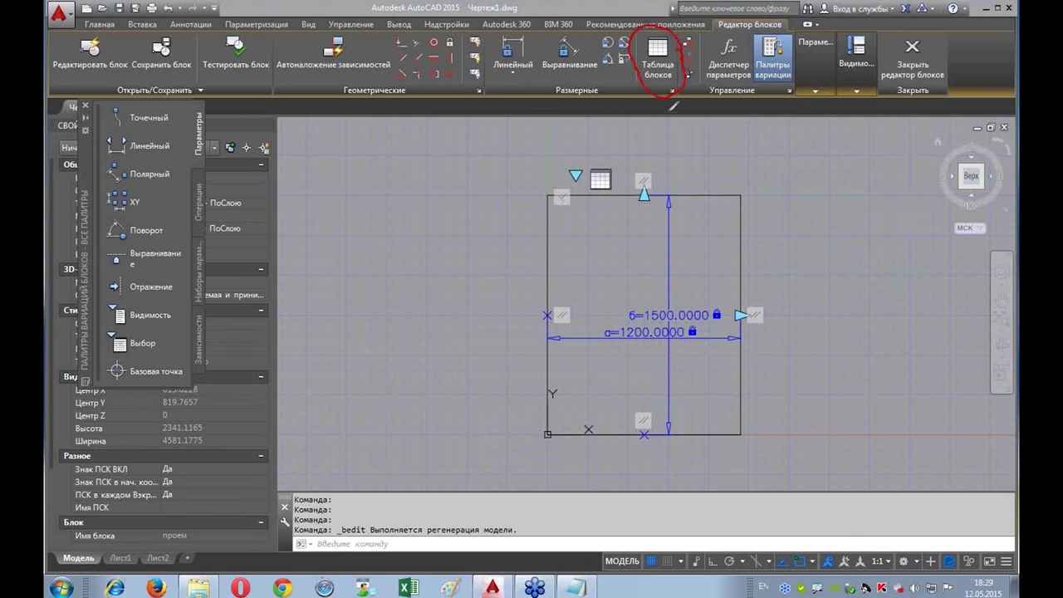
click(657, 56)
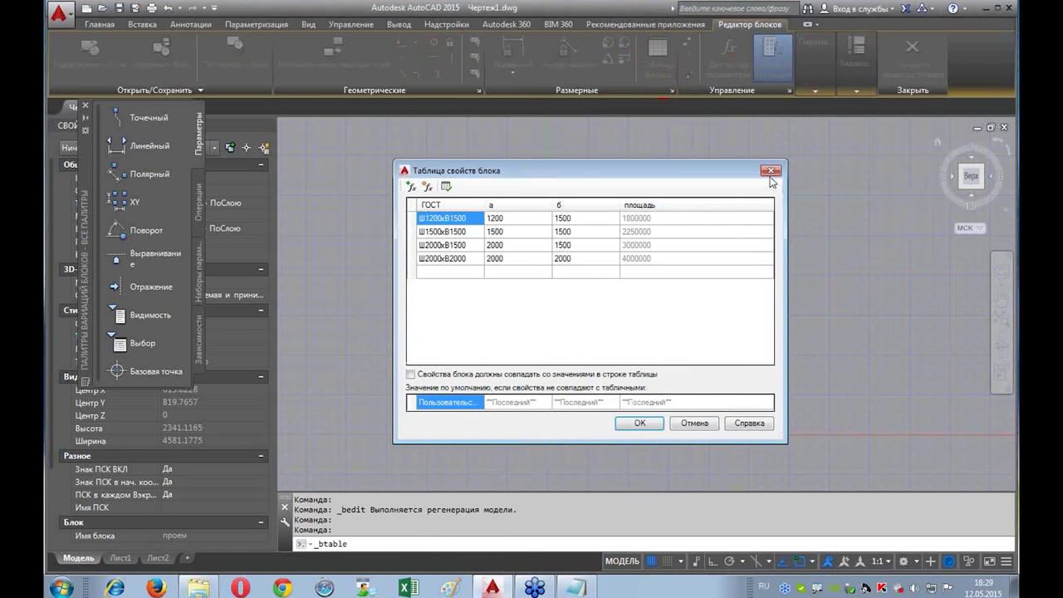
click(771, 170)
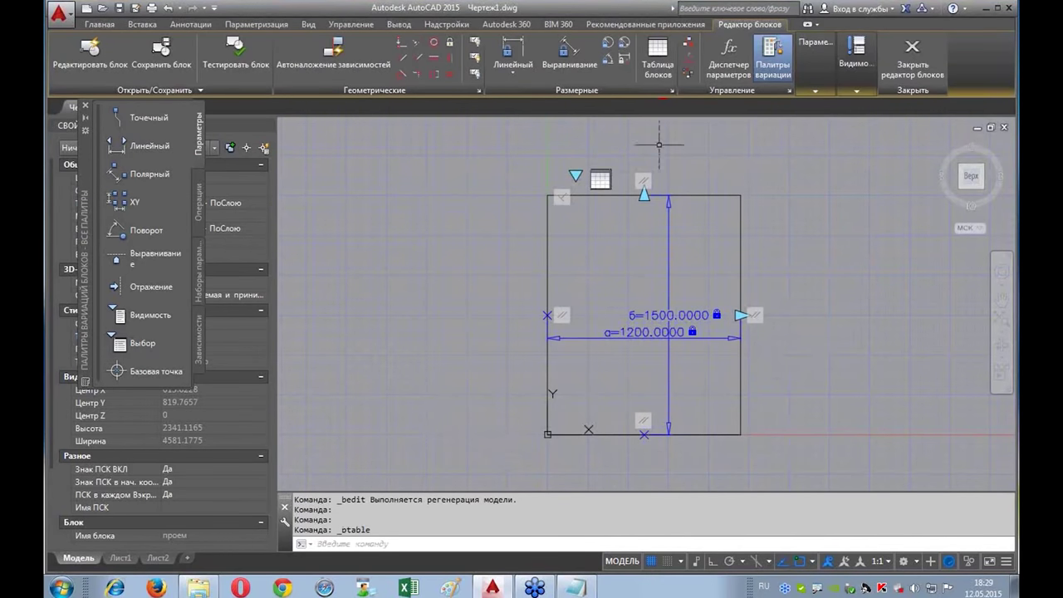
click(728, 68)
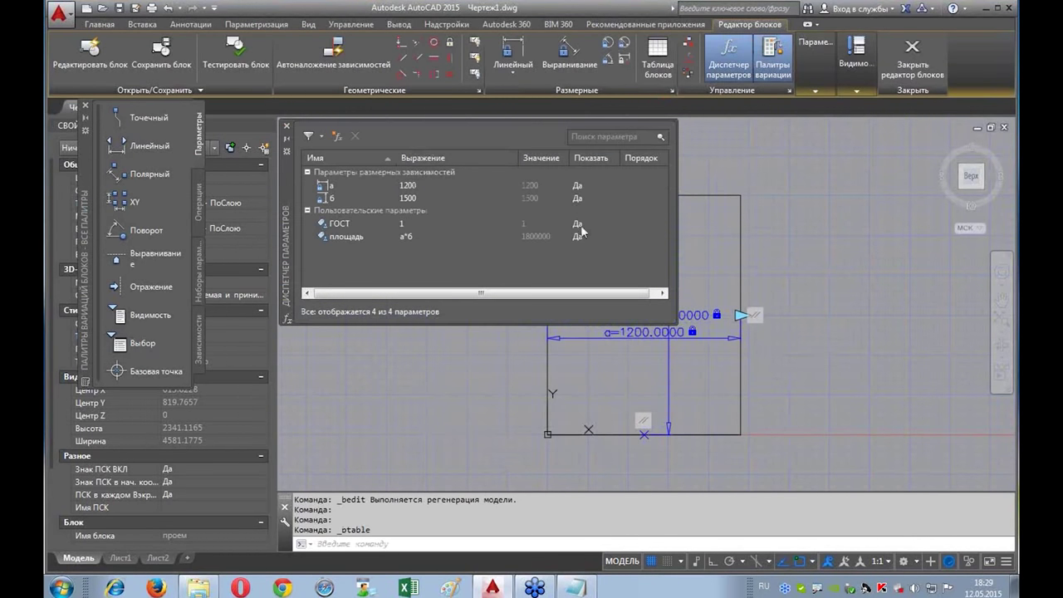
Step: Change the площадь expression to а*б*0.000001 so it reads 1.8
click(539, 236)
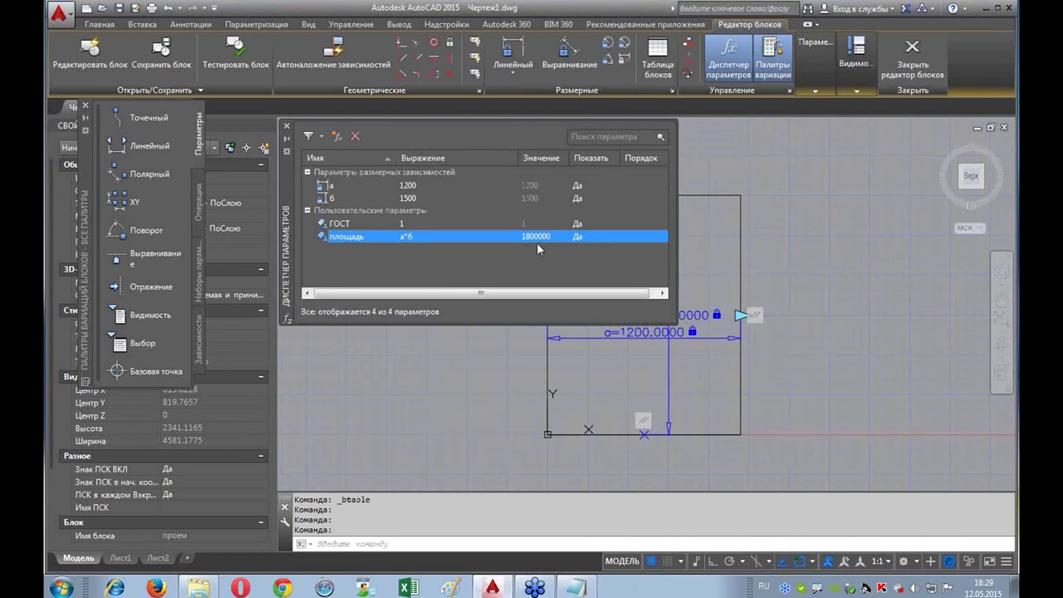
double_click(423, 240)
text(*0.000001)
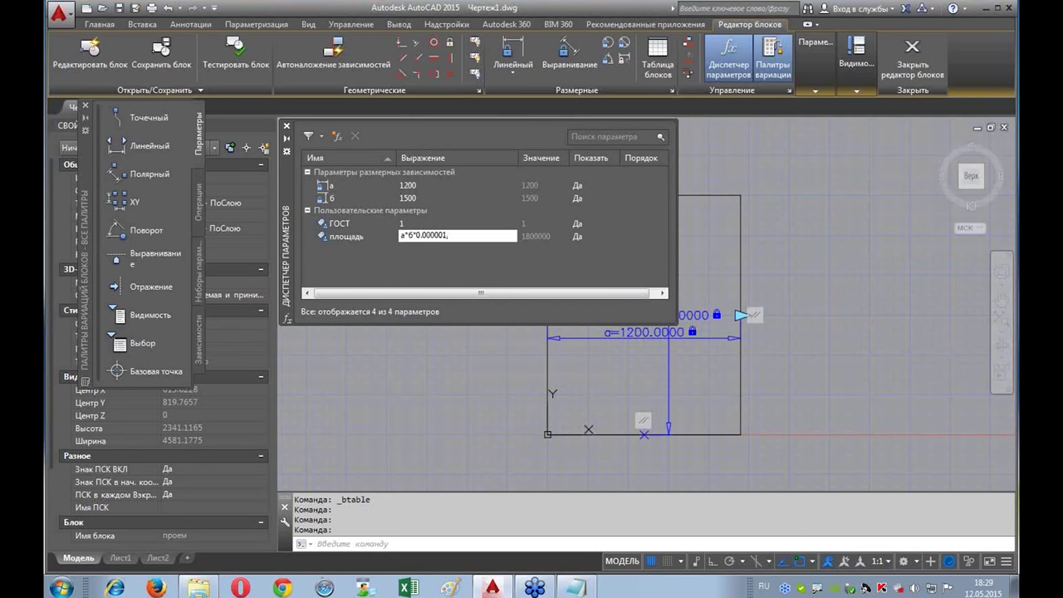
key(Return)
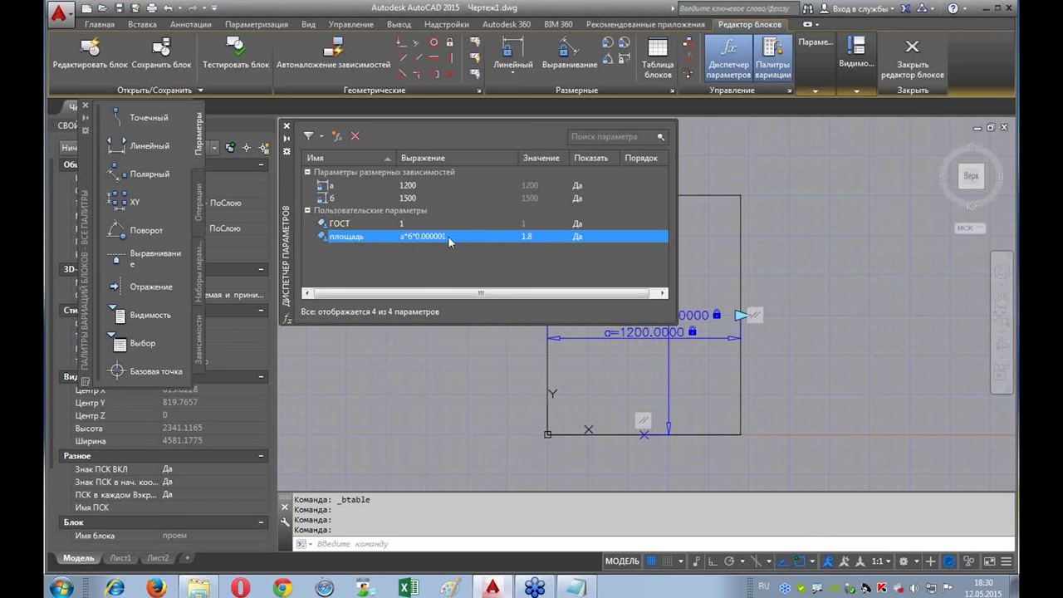
Step: Close the Parameters Manager and Block Editor, then select the window block
click(286, 128)
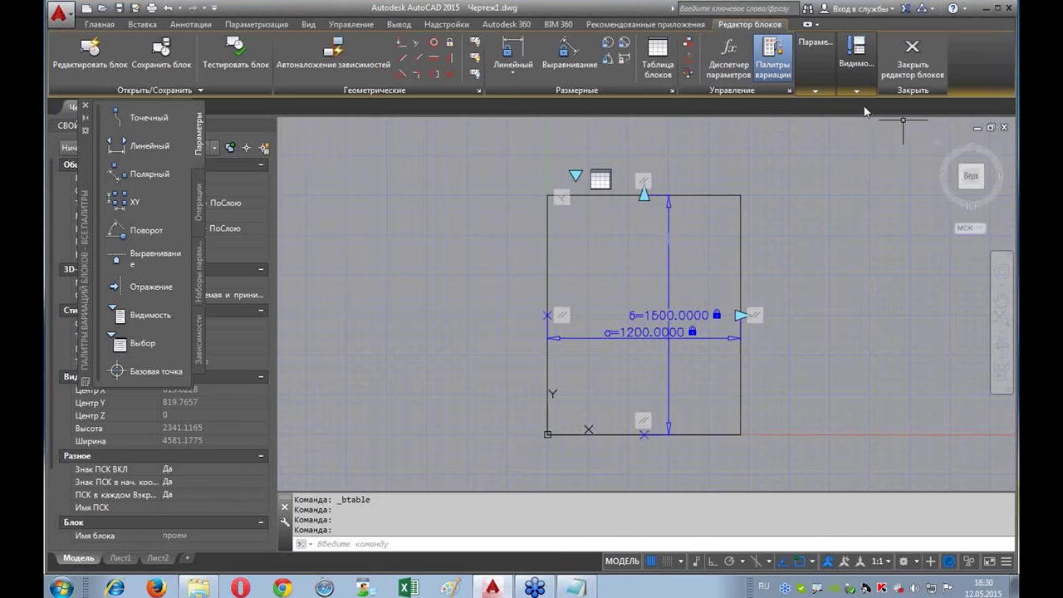
click(913, 54)
click(461, 292)
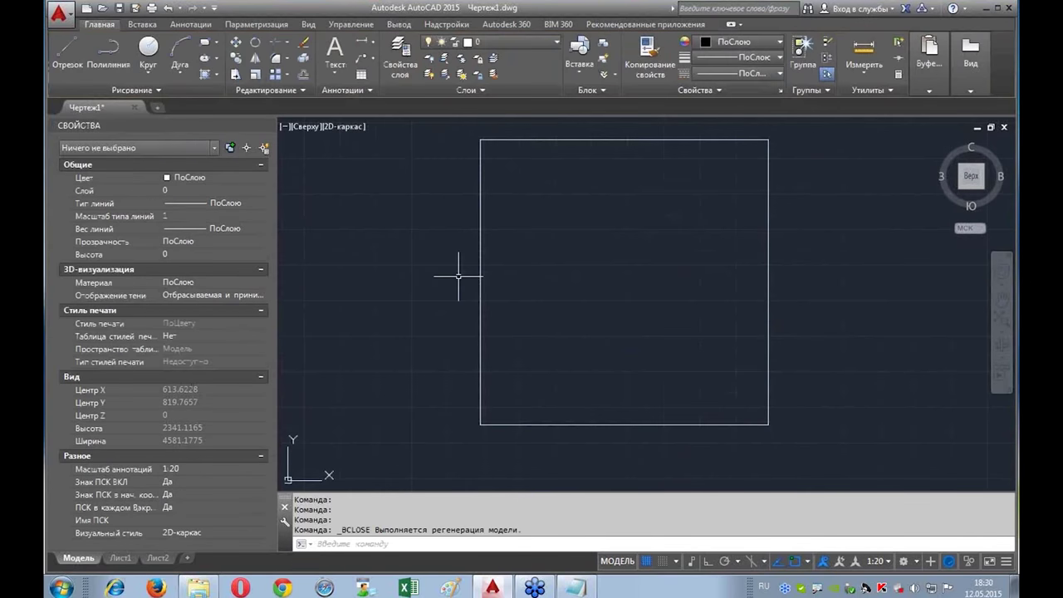
Step: Choose the Ш2000xВ2000 row in Таблица свойств, making the window 2000 by 2000
click(505, 156)
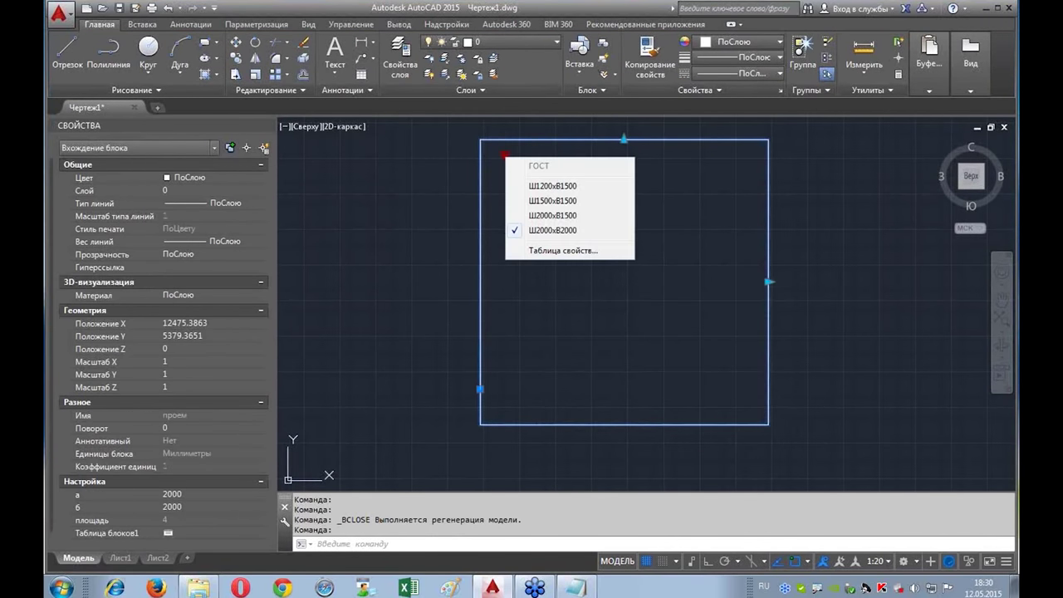
click(574, 250)
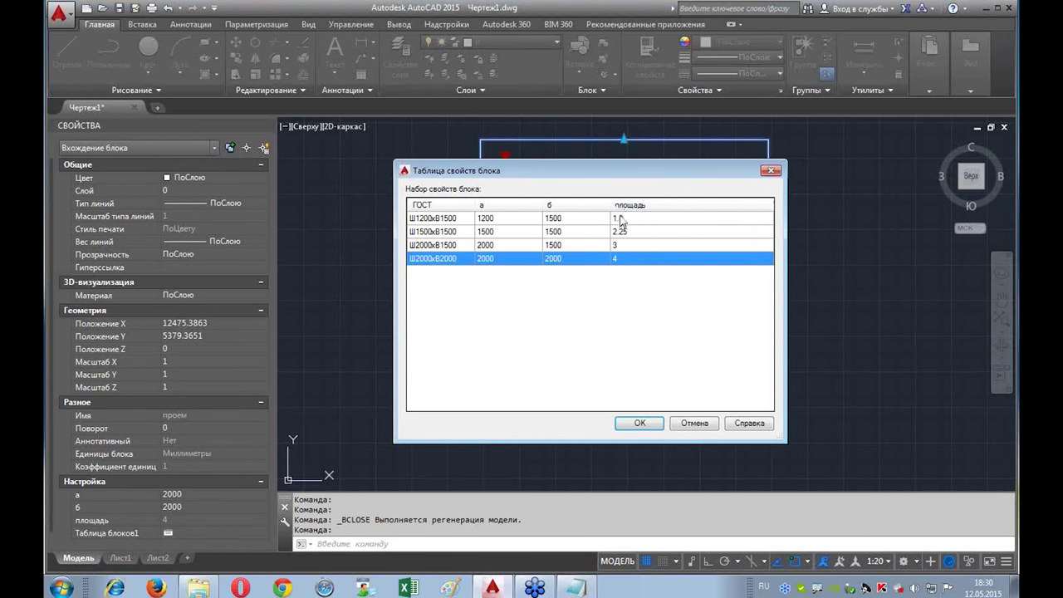
click(647, 425)
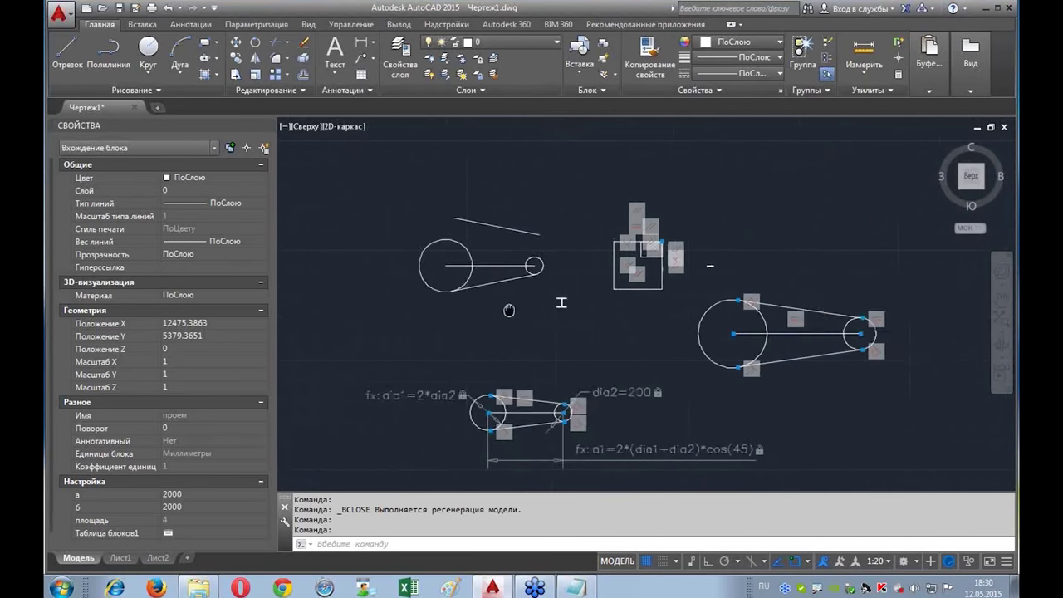
Step: Clear the window block selection and zoom in on the двутавр I-beam drawing
key(Escape)
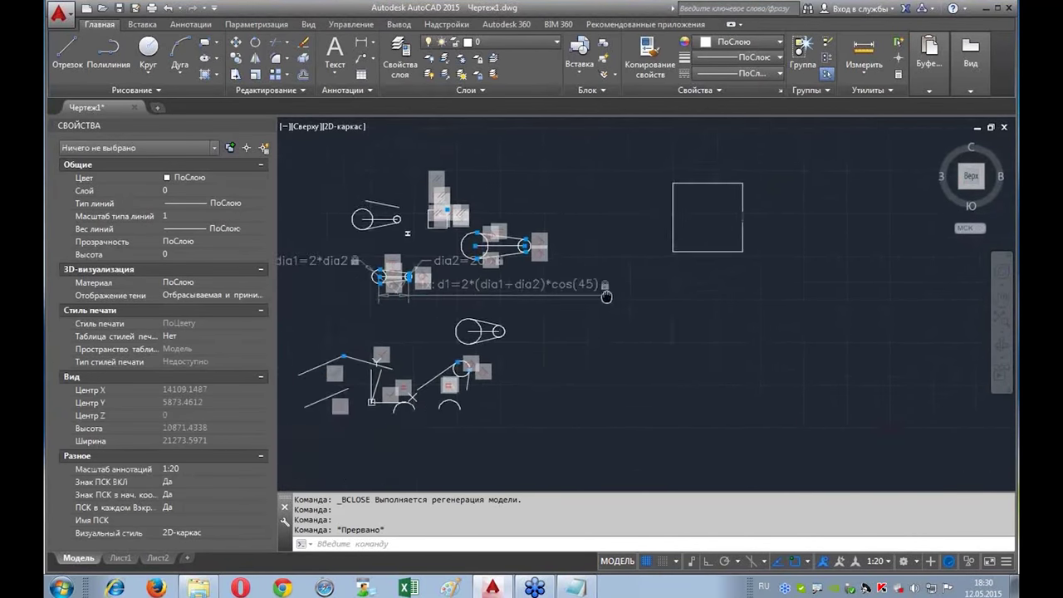
scroll(607, 296, up, 2)
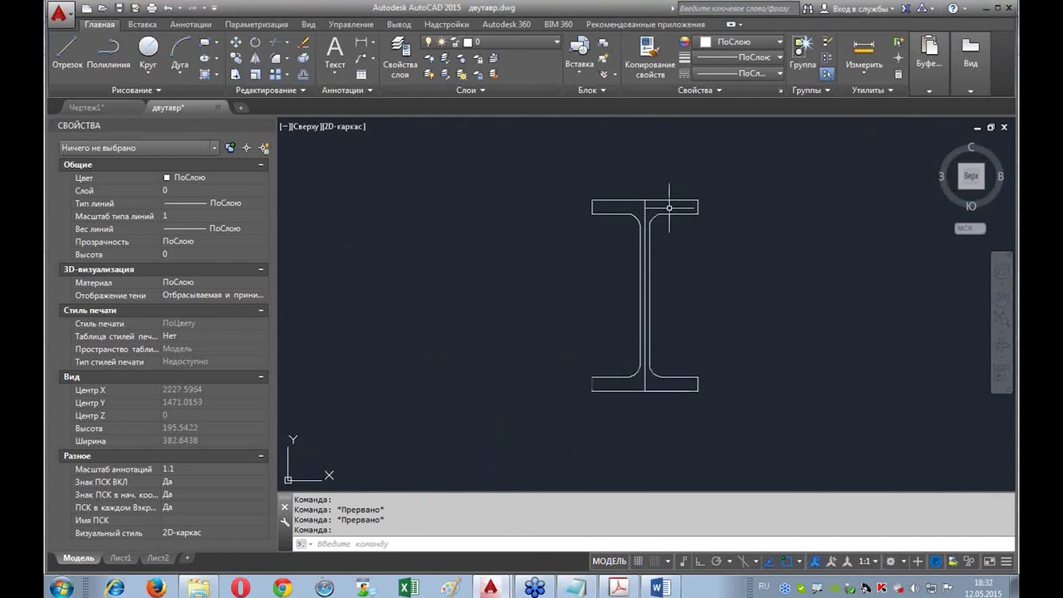
Step: Widen the I-beam flanges to d2=87.0828 and thicken the top flange to d3=17.4005
click(669, 207)
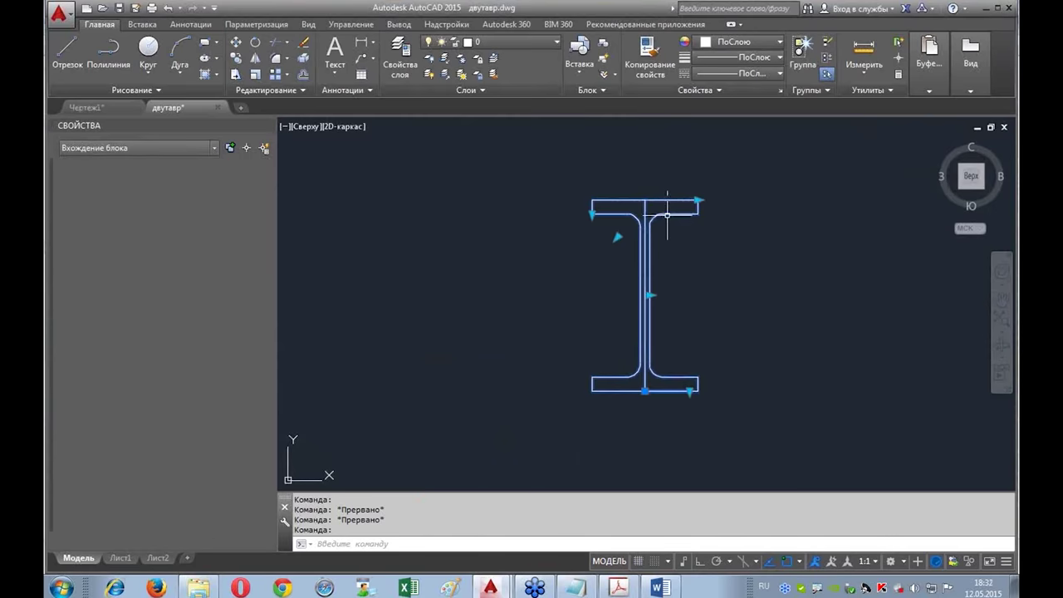
scroll(714, 260, up, 2)
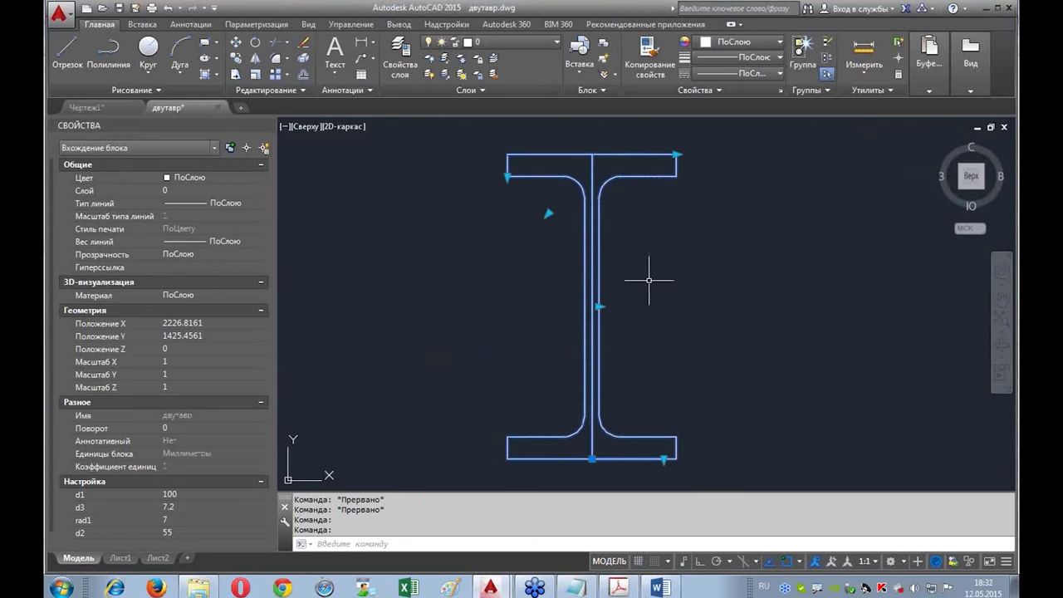
click(676, 154)
click(775, 154)
click(507, 176)
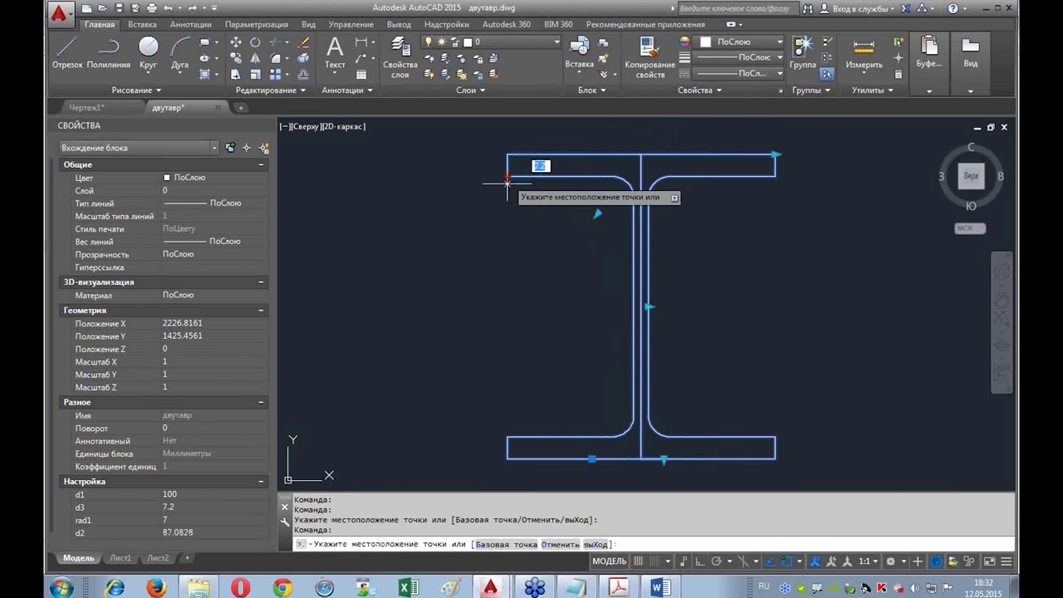
click(507, 207)
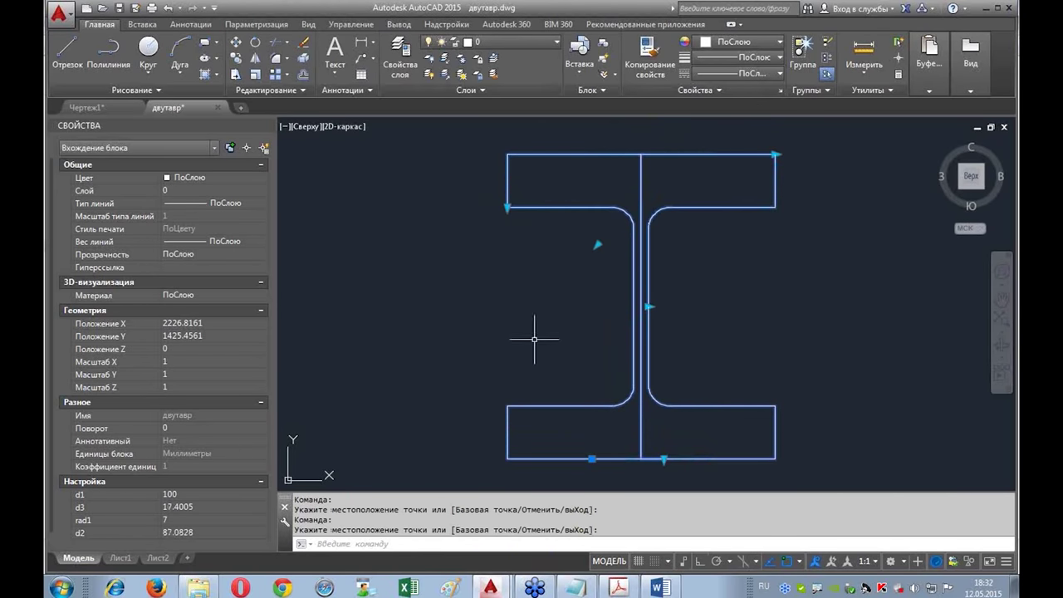
Step: Stretch another I-beam grip to 7, then open the двутавр block definition for editing
click(597, 244)
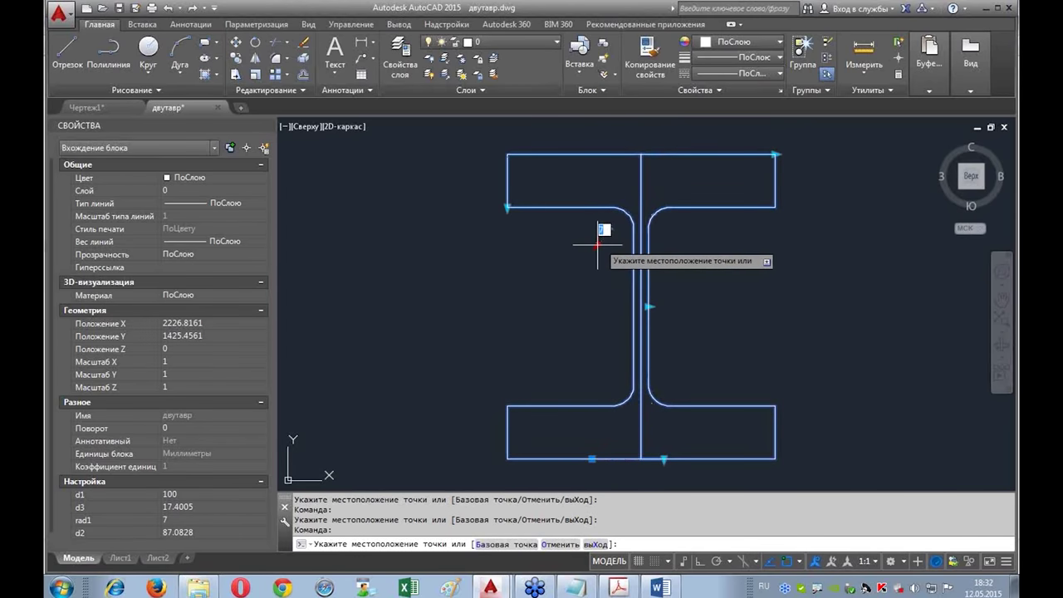
text(7)
key(Return)
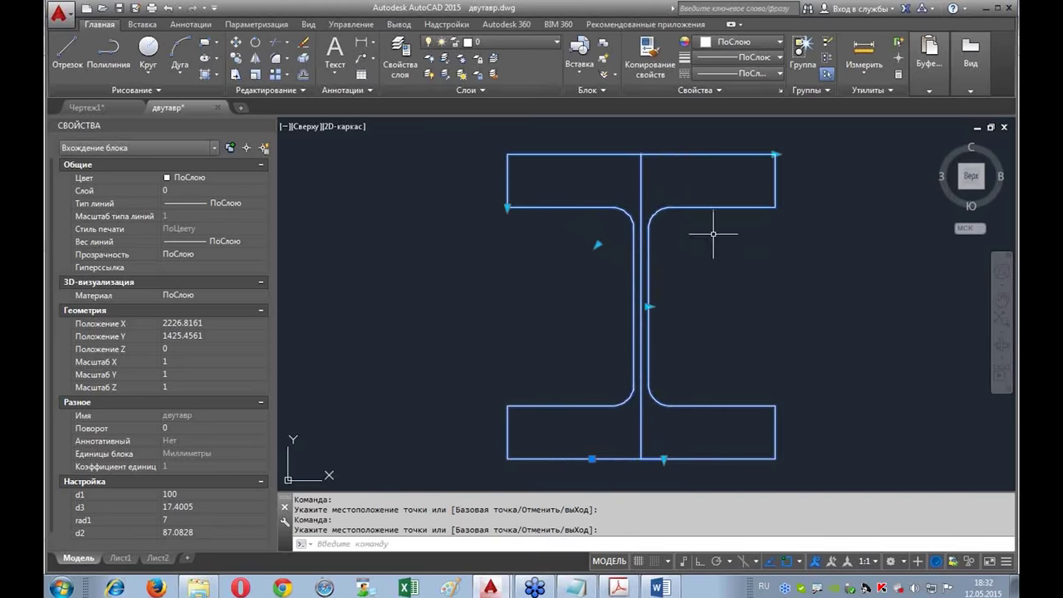
double_click(714, 208)
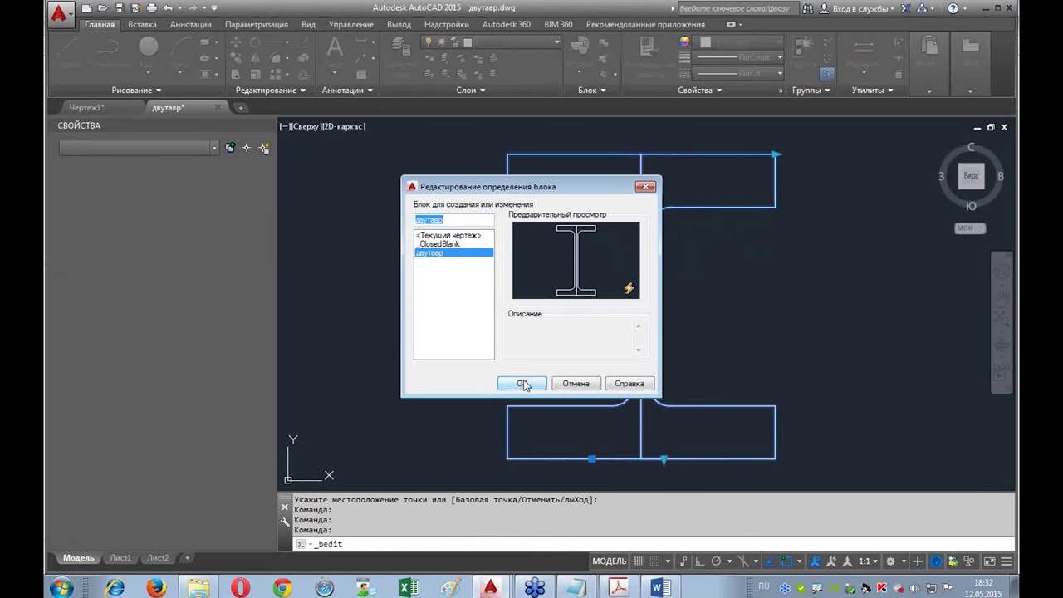
Step: Open двутавр in the Block Editor and check its empty Block Table without changes
click(519, 383)
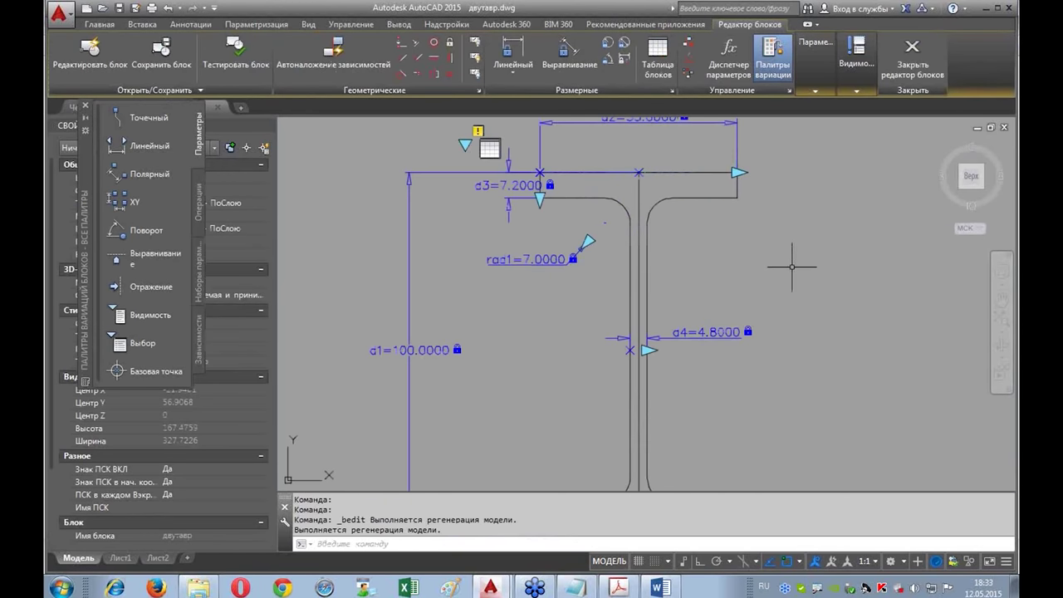
middle_drag(740, 238, 636, 256)
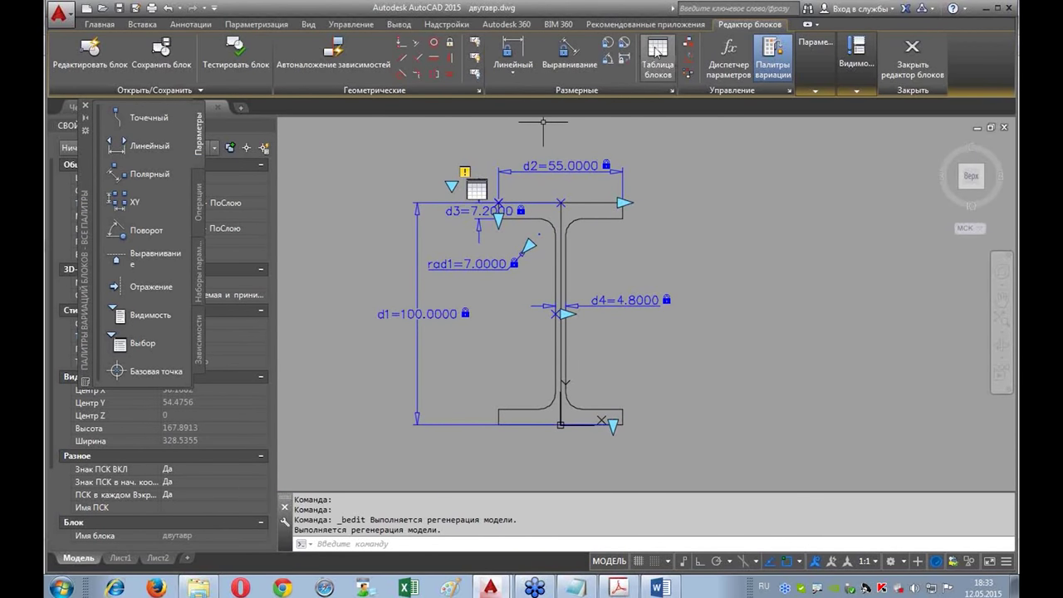
click(657, 54)
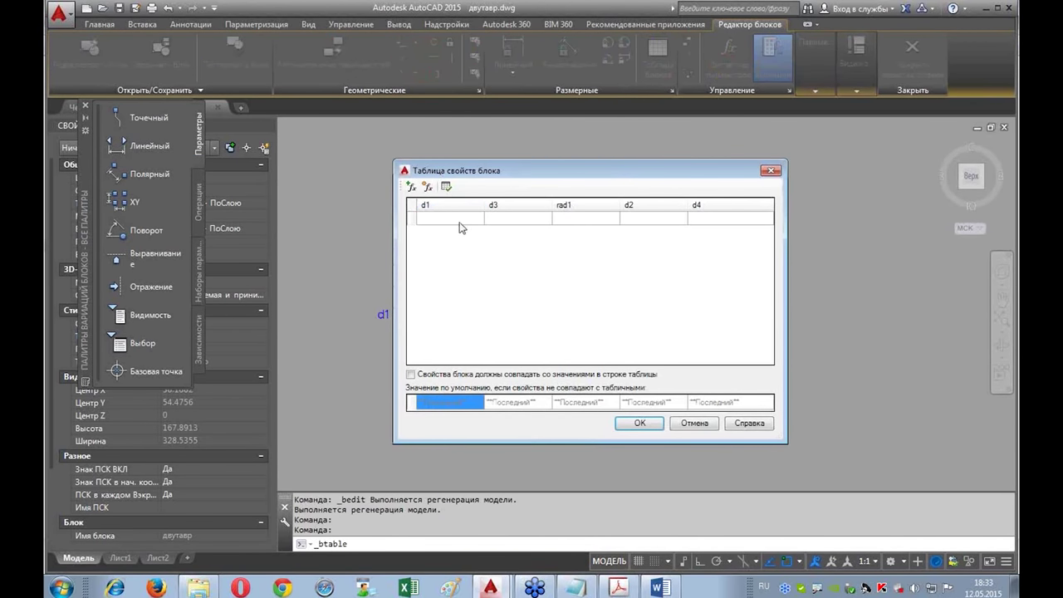
click(694, 424)
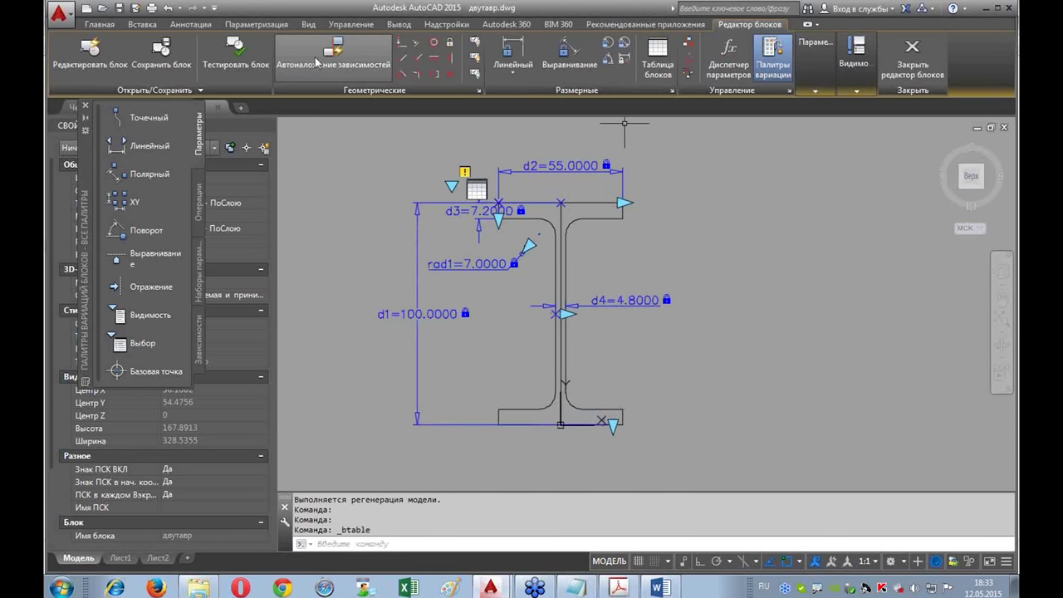
Step: Show all geometric constraints and zoom in on the I-beam's top flange and web
click(475, 57)
scroll(581, 215, up, 4)
middle_drag(671, 281, 755, 315)
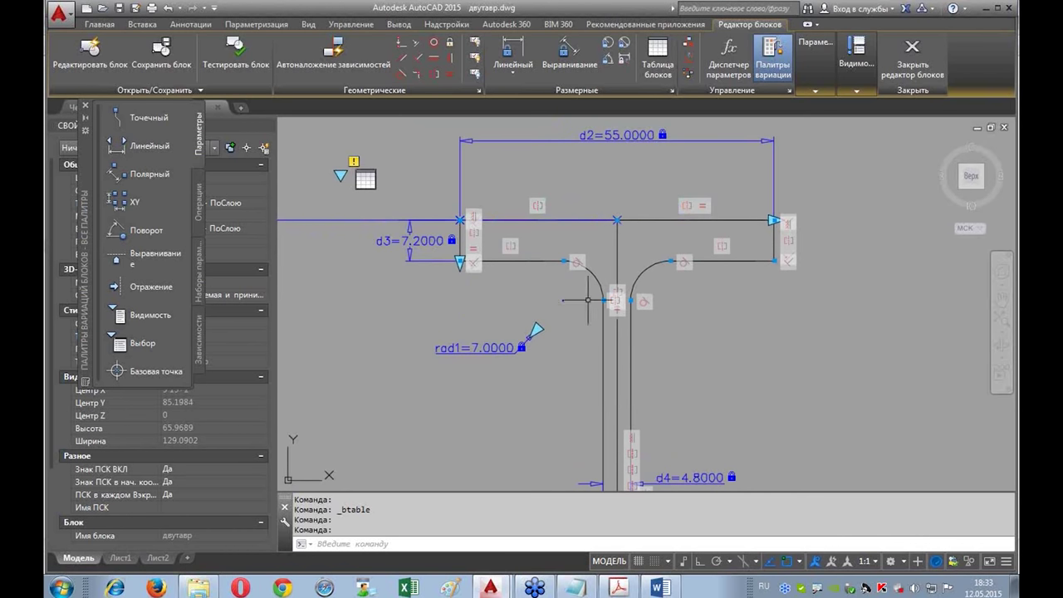
scroll(642, 339, down, 4)
middle_drag(643, 339, 540, 216)
scroll(540, 216, up, 4)
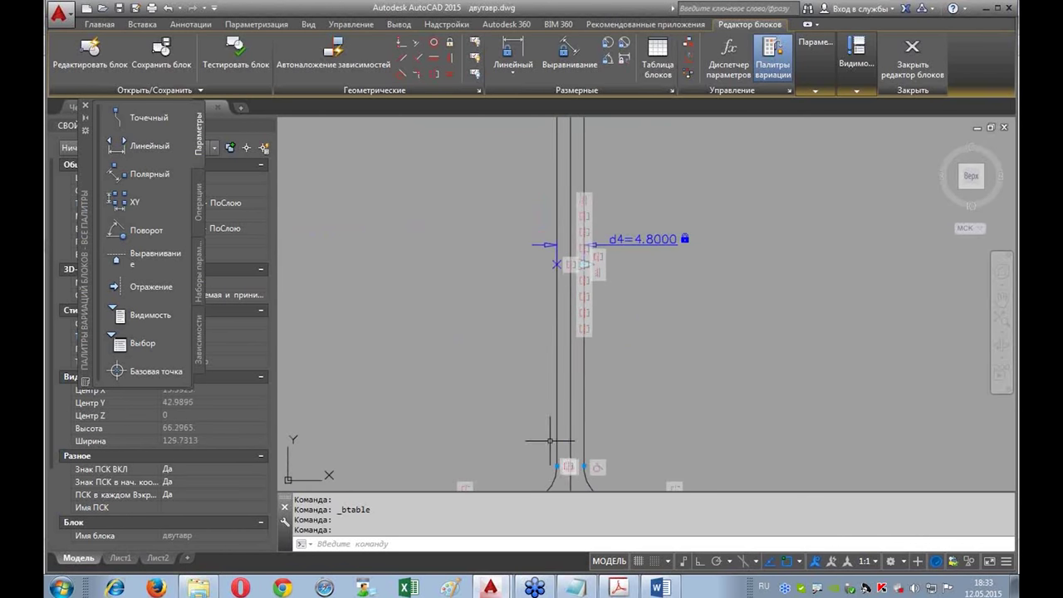
scroll(579, 407, down, 3)
Step: Pan back to the top flange, then bring up the Word I-beam size table
scroll(640, 392, up, 1)
scroll(671, 387, up, 2)
mouse_move(644, 343)
middle_down()
mouse_move(655, 423)
mouse_move(664, 385)
middle_up()
scroll(667, 385, down, 2)
scroll(682, 364, up, 2)
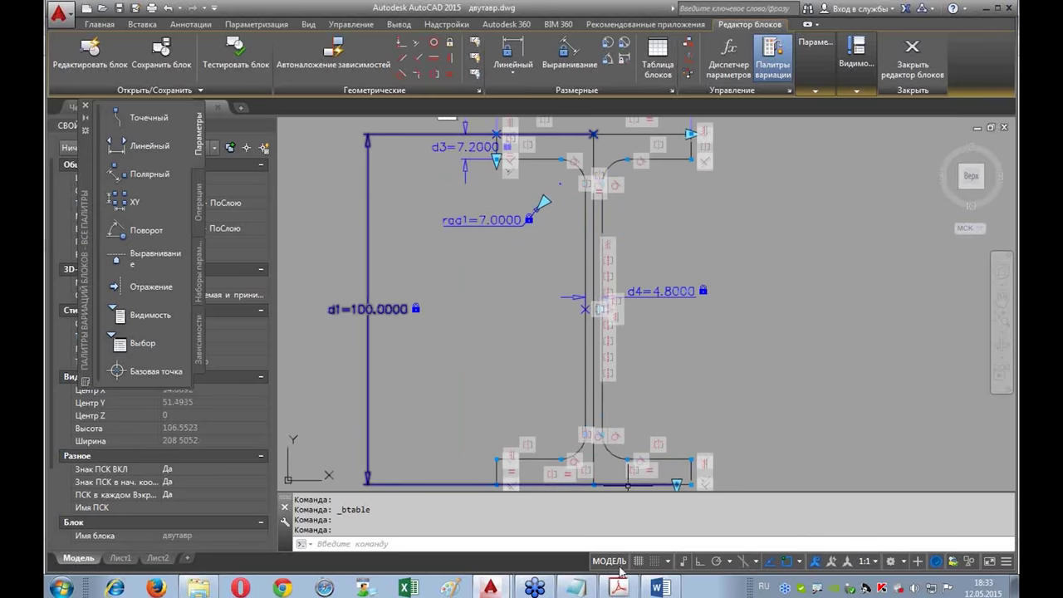
click(660, 587)
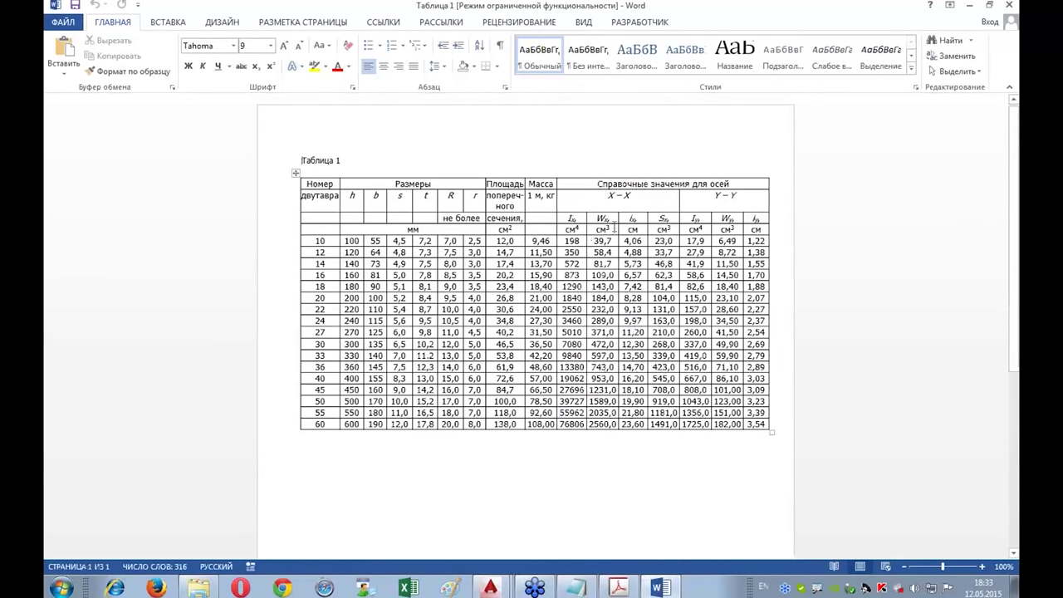
Step: Review table rows 10–60 and the value 198, then open the двутавр block's Parameters Manager
ctrl+scroll(376, 316, up, 1)
ctrl+scroll(378, 327, up, 1)
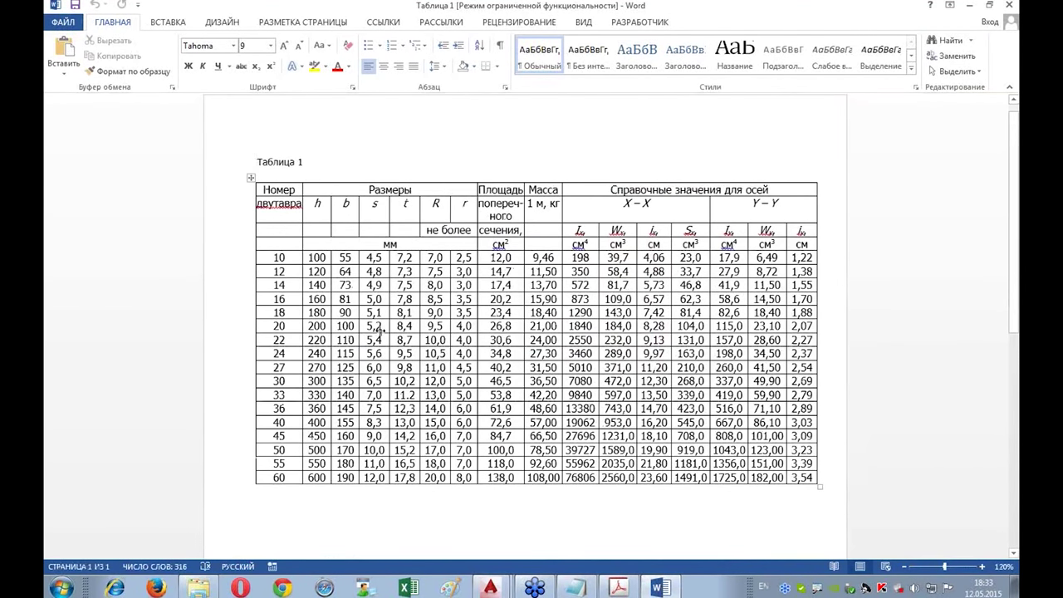
drag(227, 261, 239, 483)
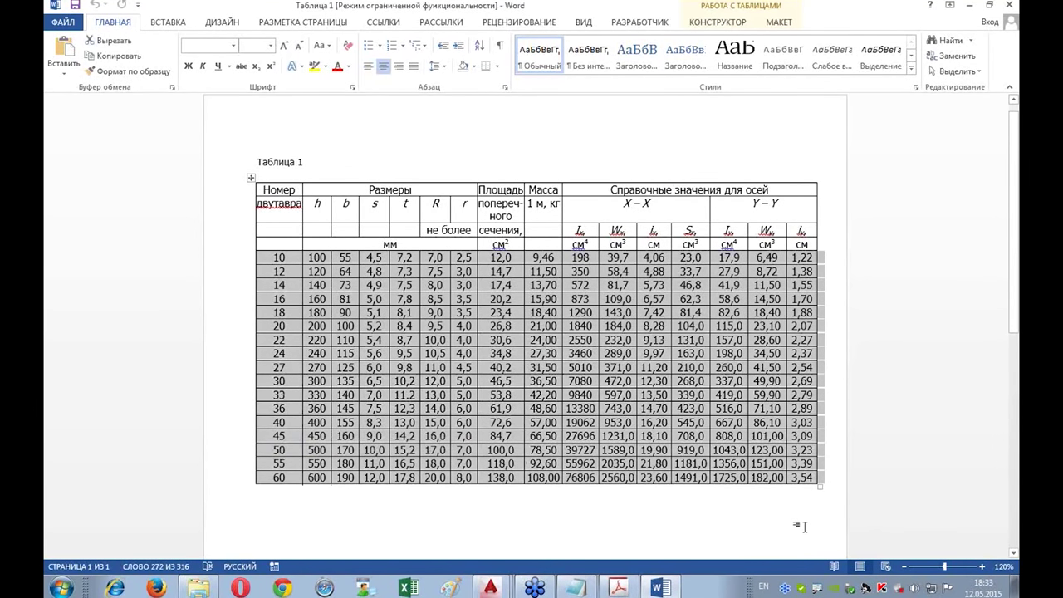
click(588, 259)
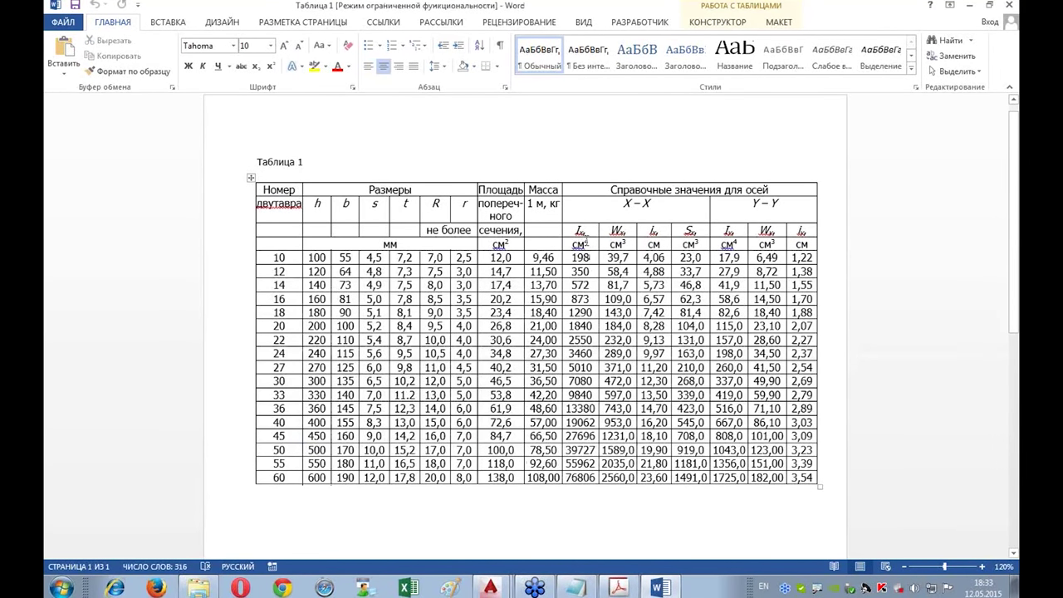
double_click(590, 260)
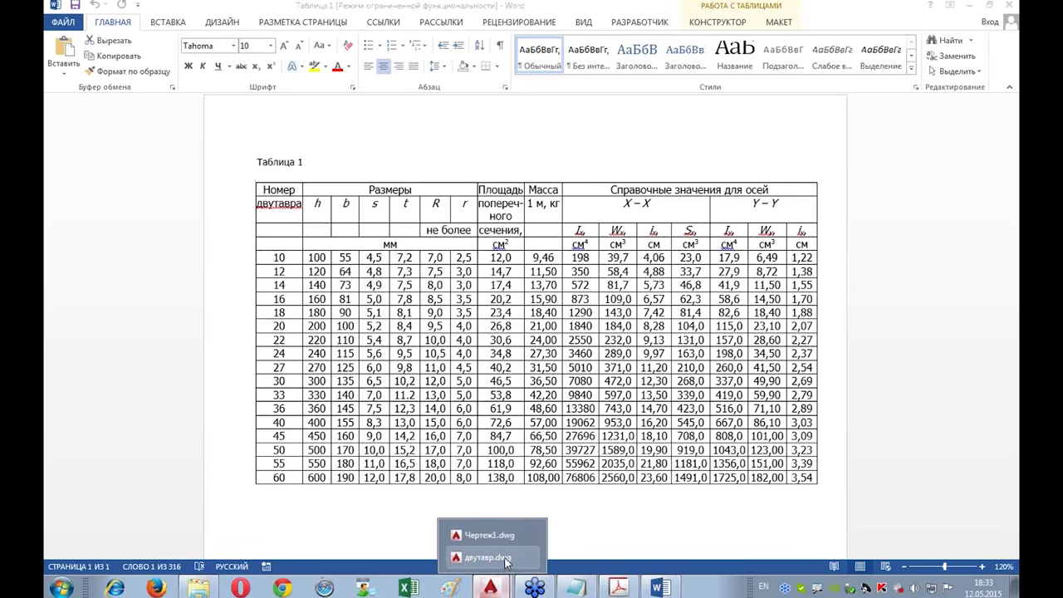
click(486, 562)
click(729, 58)
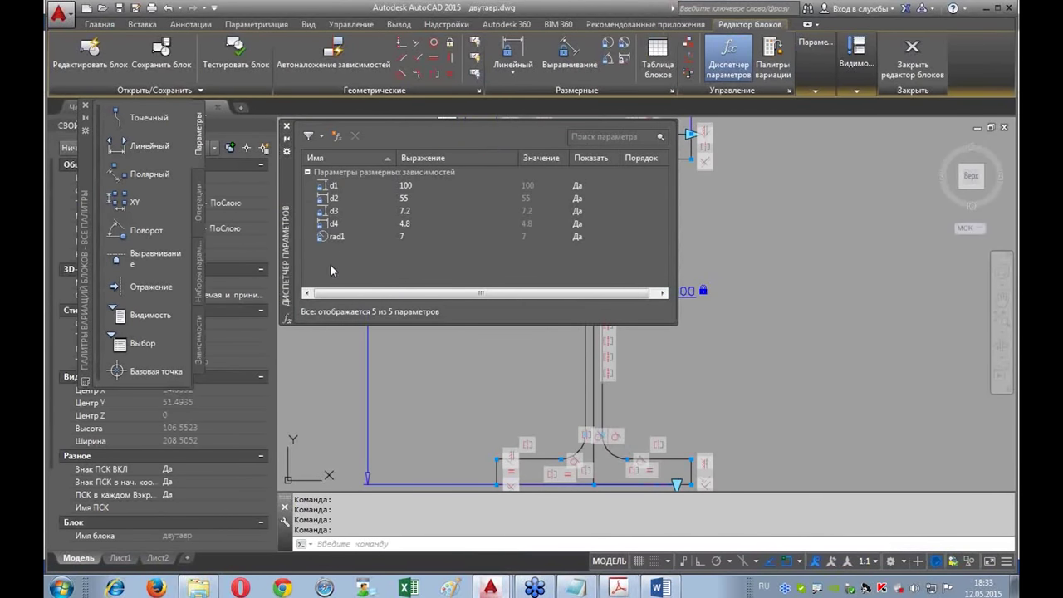
Step: Add a new user parameter with value 1, then close the Parameters Manager
click(339, 138)
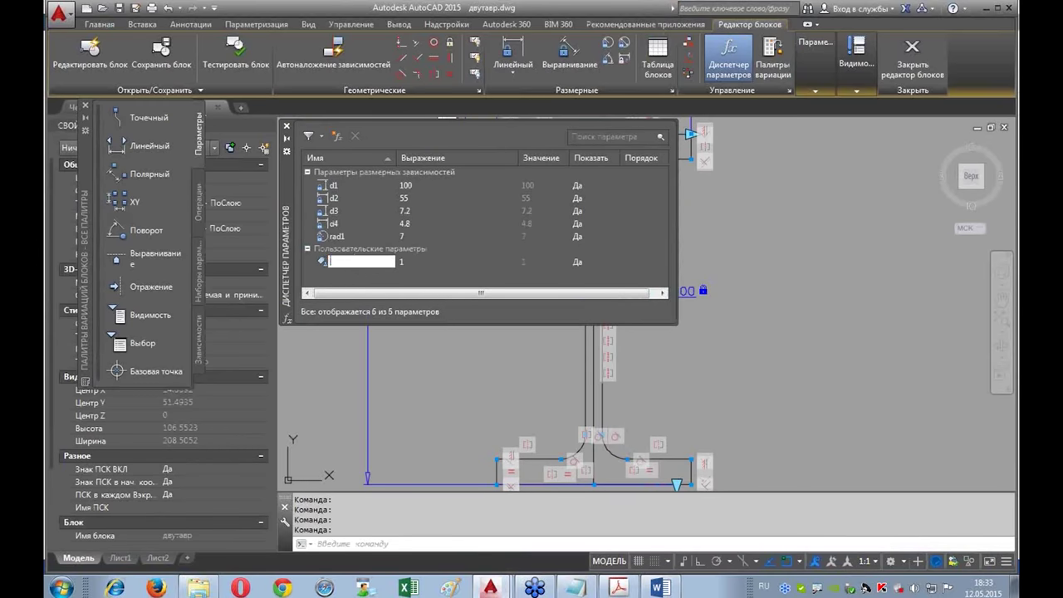
text(l)
key(Return)
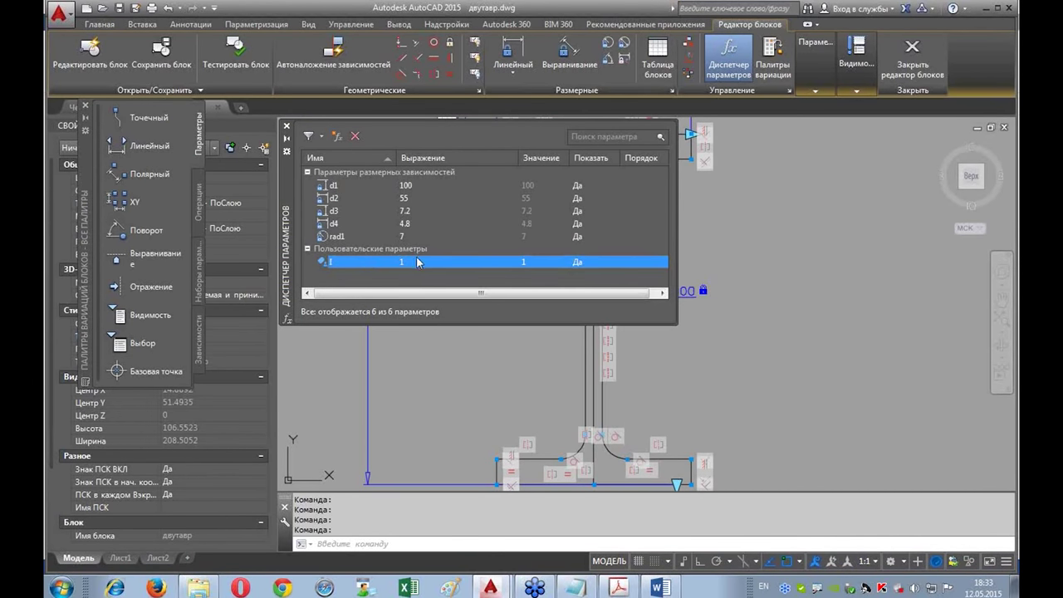
double_click(410, 264)
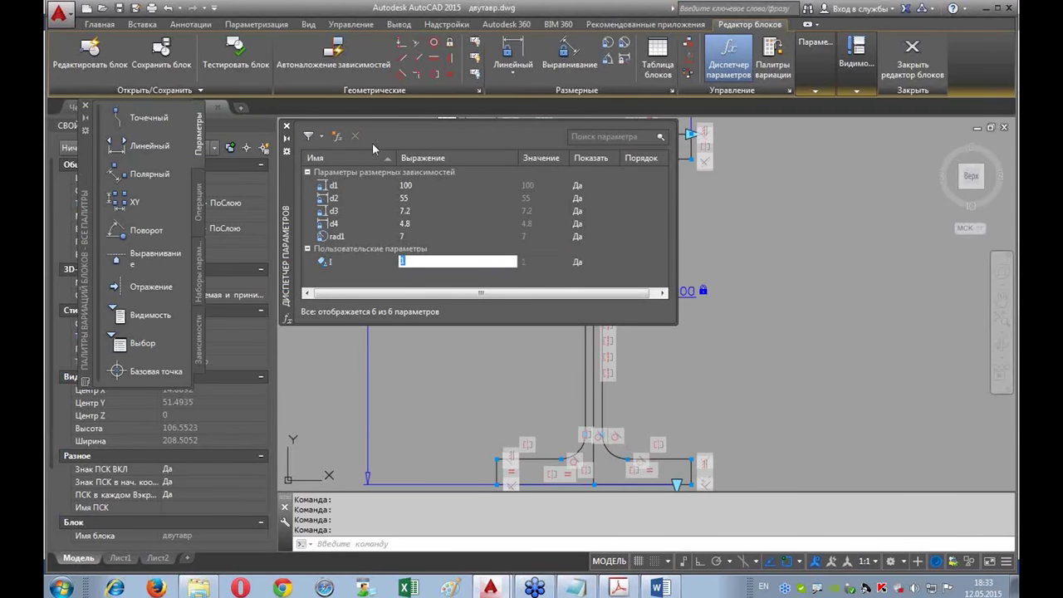
click(284, 128)
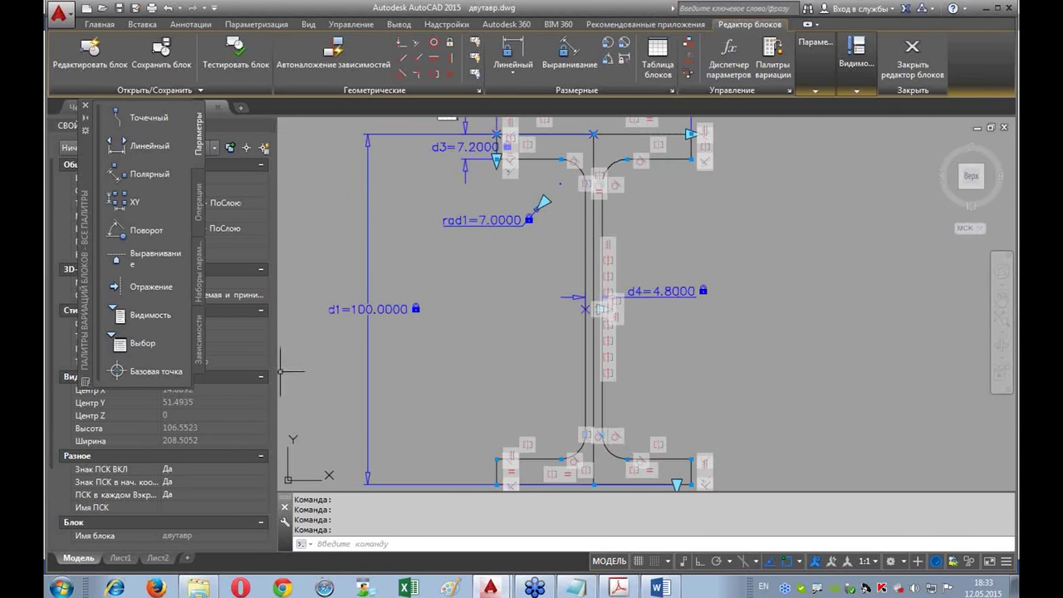
click(662, 588)
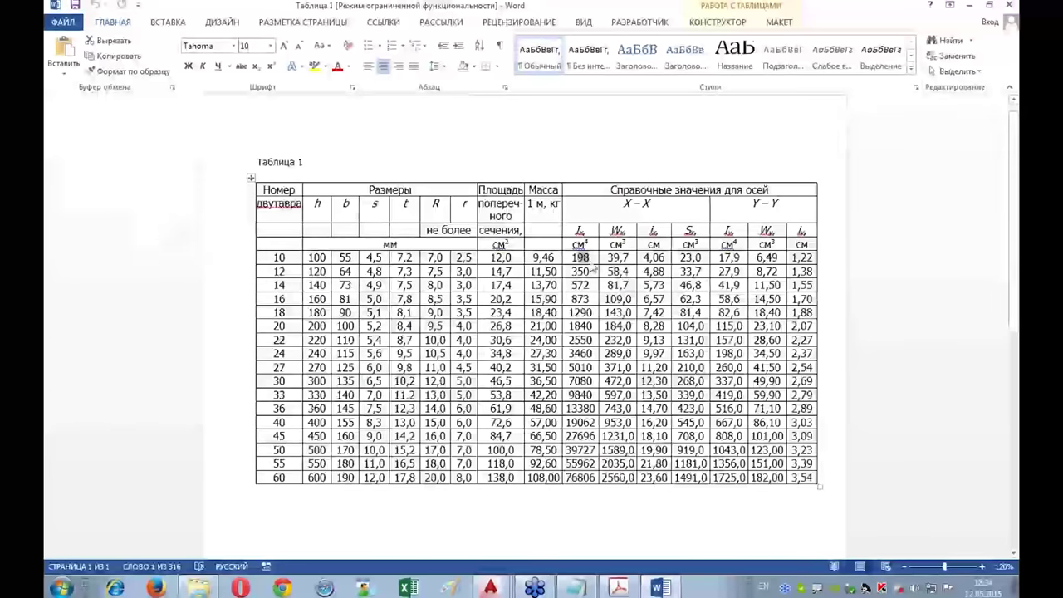
drag(802, 263, 551, 262)
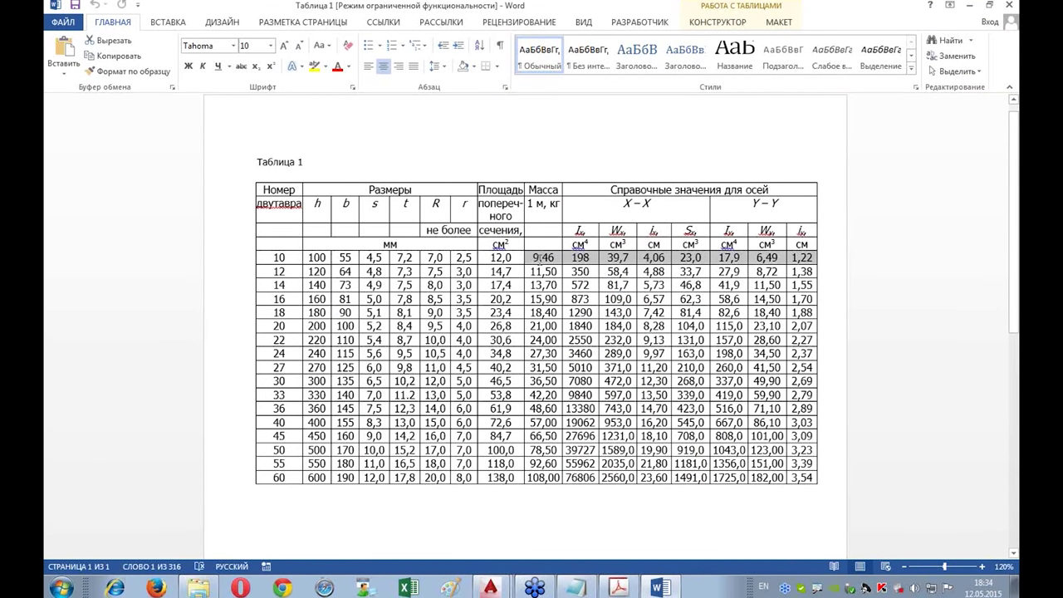
drag(537, 258, 766, 260)
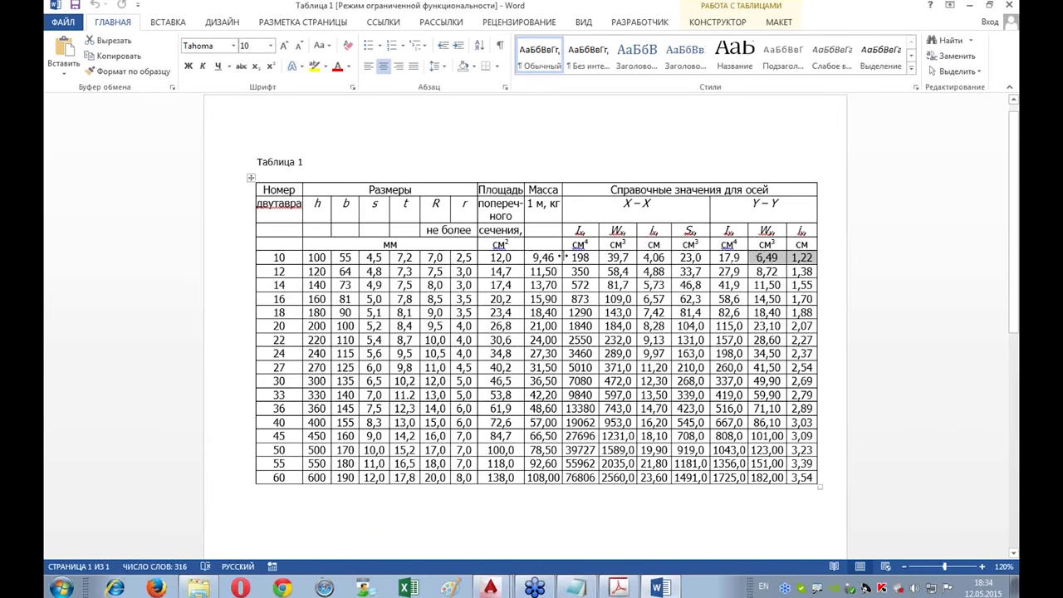
drag(577, 256, 205, 510)
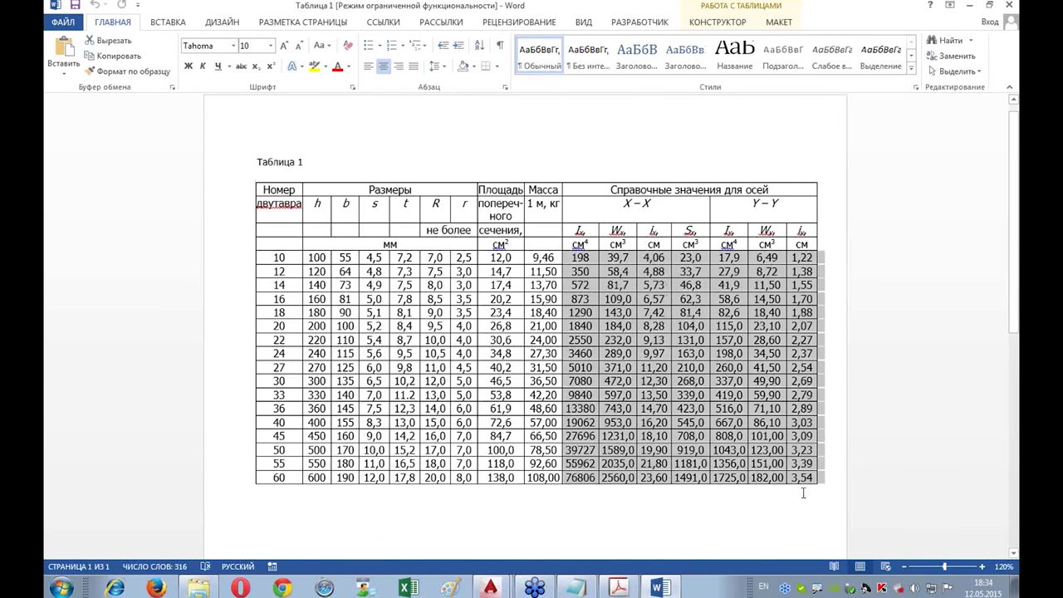
click(753, 499)
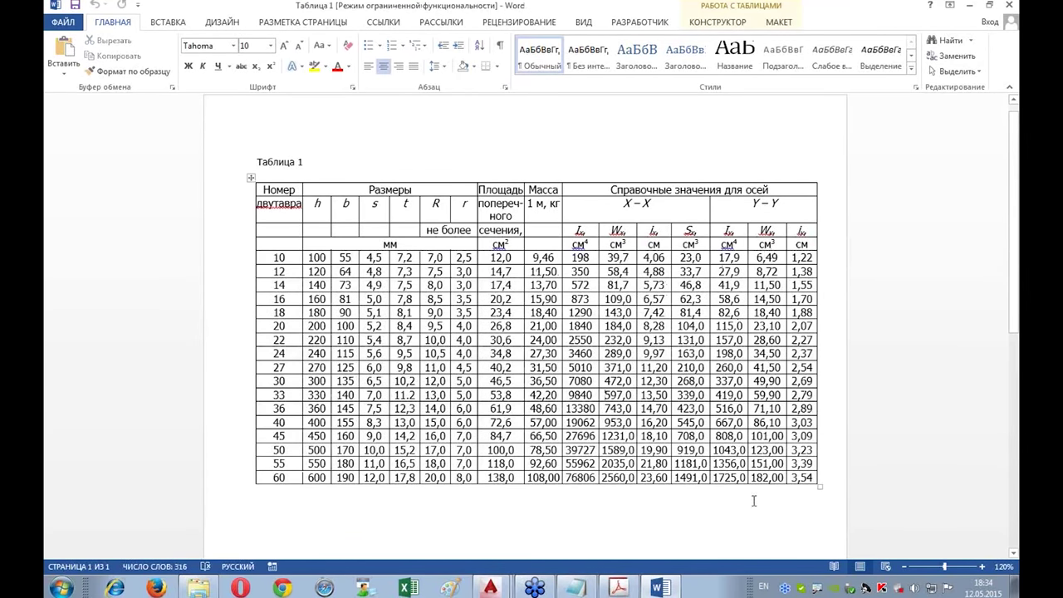
click(969, 5)
scroll(631, 137, up, 1)
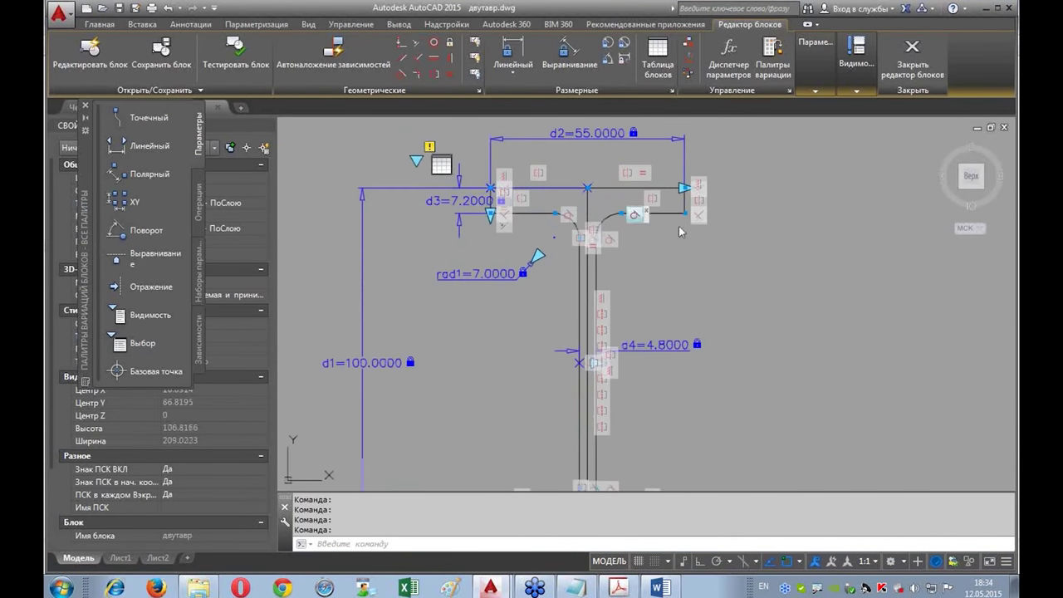
Step: Close the Block Editor, discarding the block changes
scroll(631, 137, up, 1)
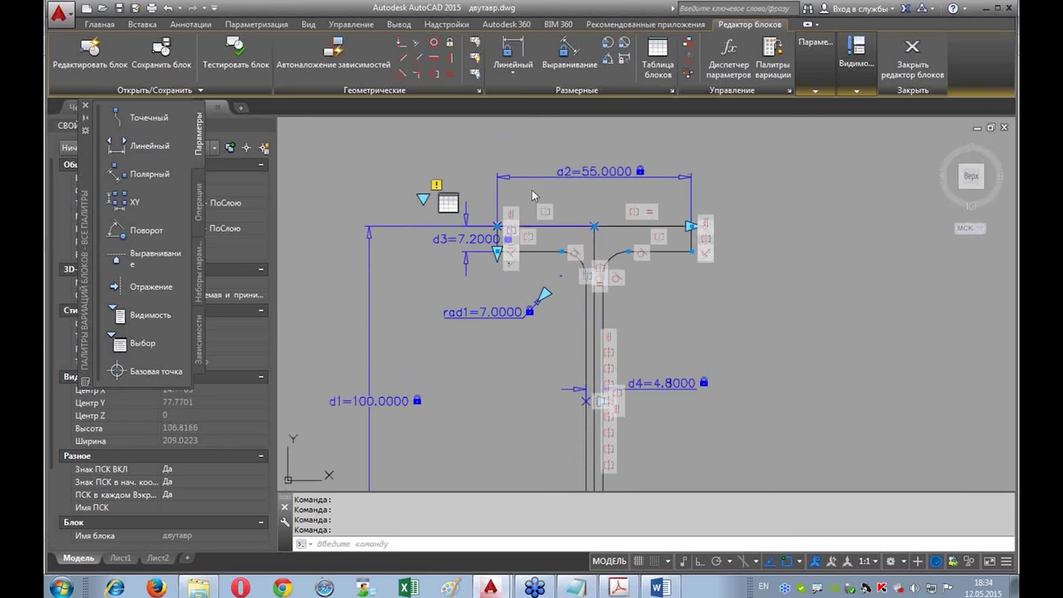
click(913, 58)
click(524, 332)
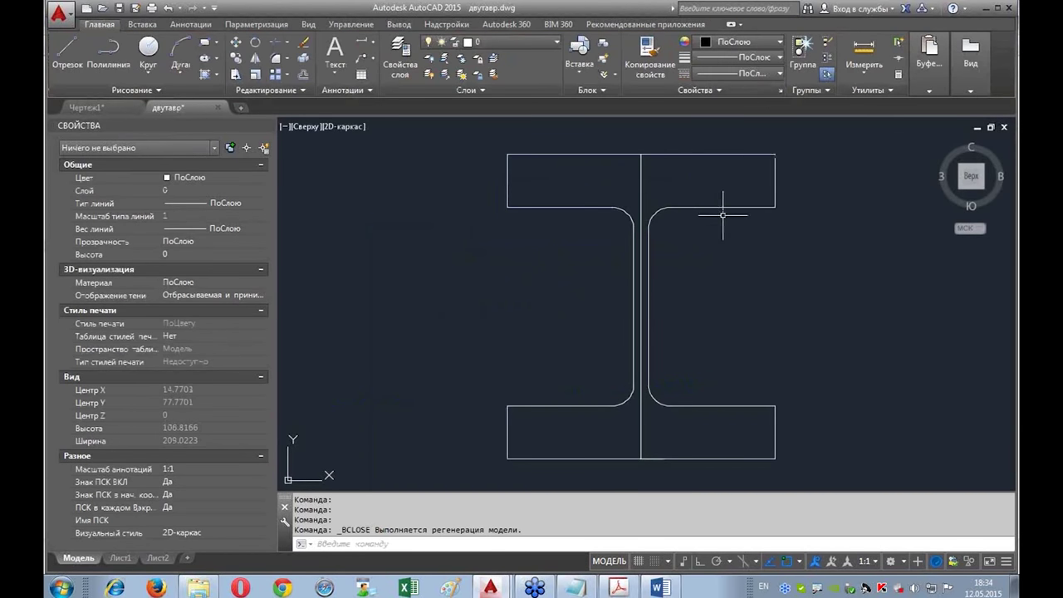
Step: Select the I-beam and change its flange thickness to about 8.158
click(712, 208)
click(507, 208)
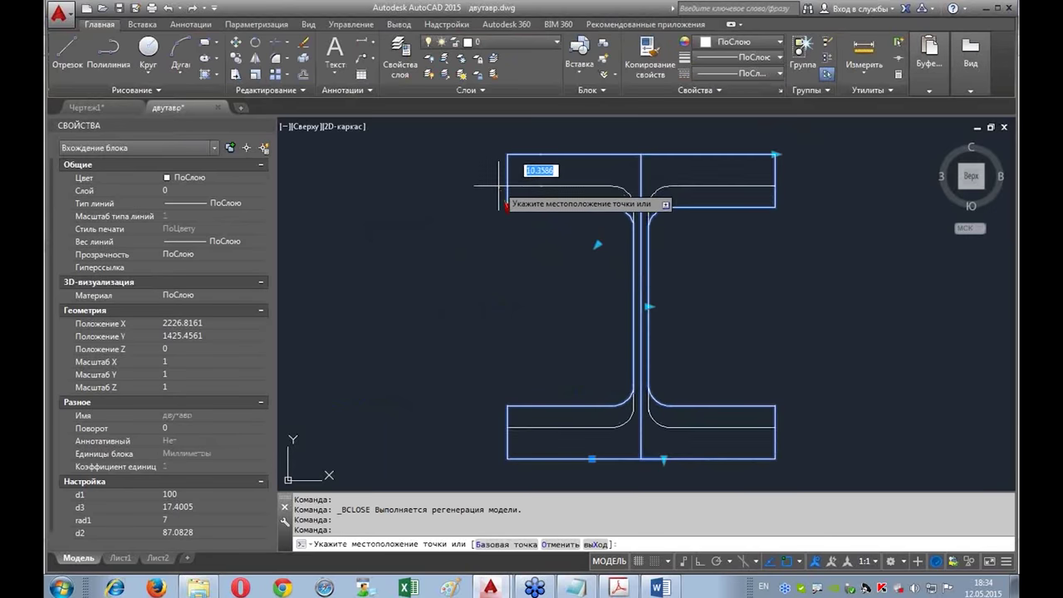
click(507, 180)
scroll(689, 291, down, 5)
middle_drag(689, 291, 569, 292)
scroll(541, 289, up, 2)
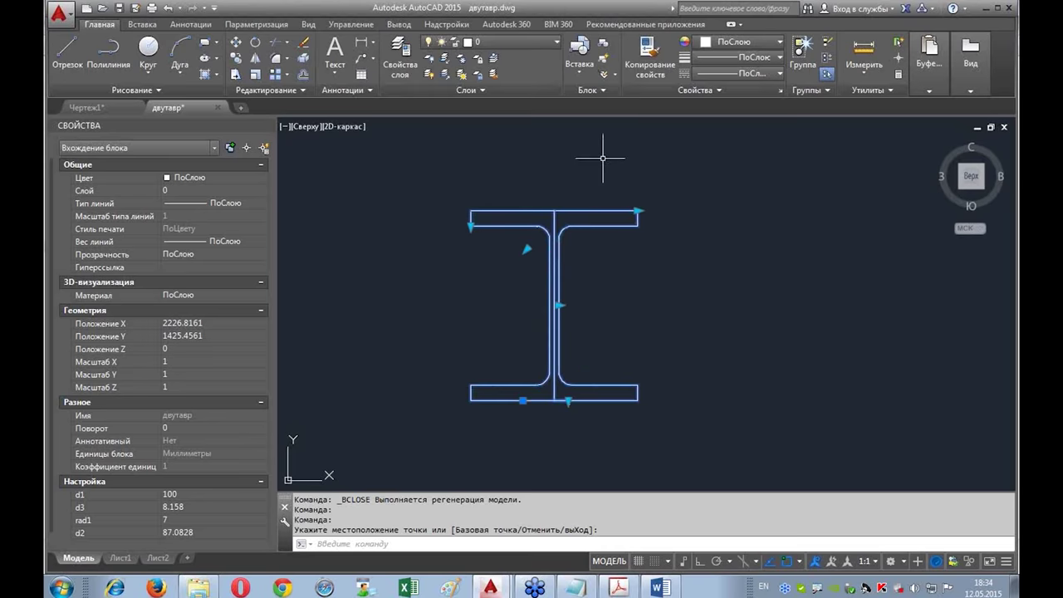
Step: Widen the flanges to d2≈137.56, narrow them again, and lower the height to d1=110.05
click(638, 213)
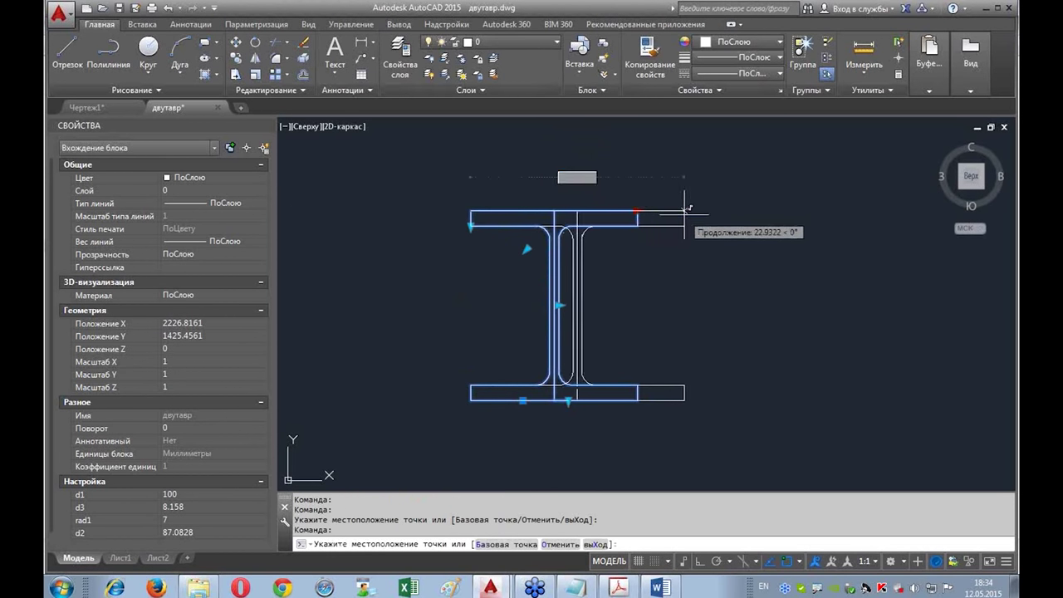
click(731, 217)
click(735, 213)
click(656, 295)
scroll(568, 400, up, 1)
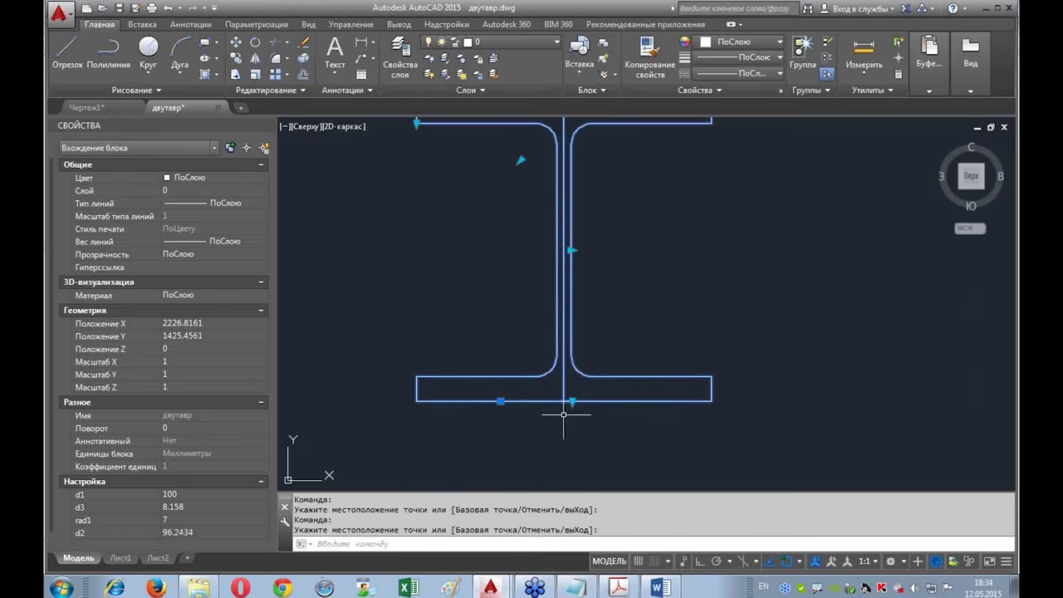
click(573, 401)
click(572, 432)
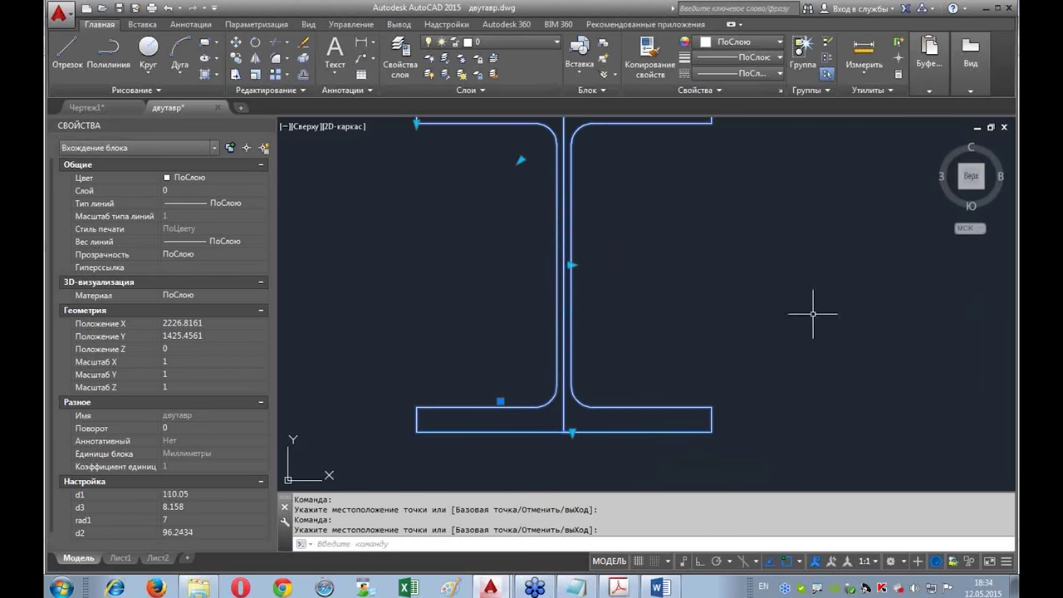
key(Escape)
scroll(623, 358, down, 2)
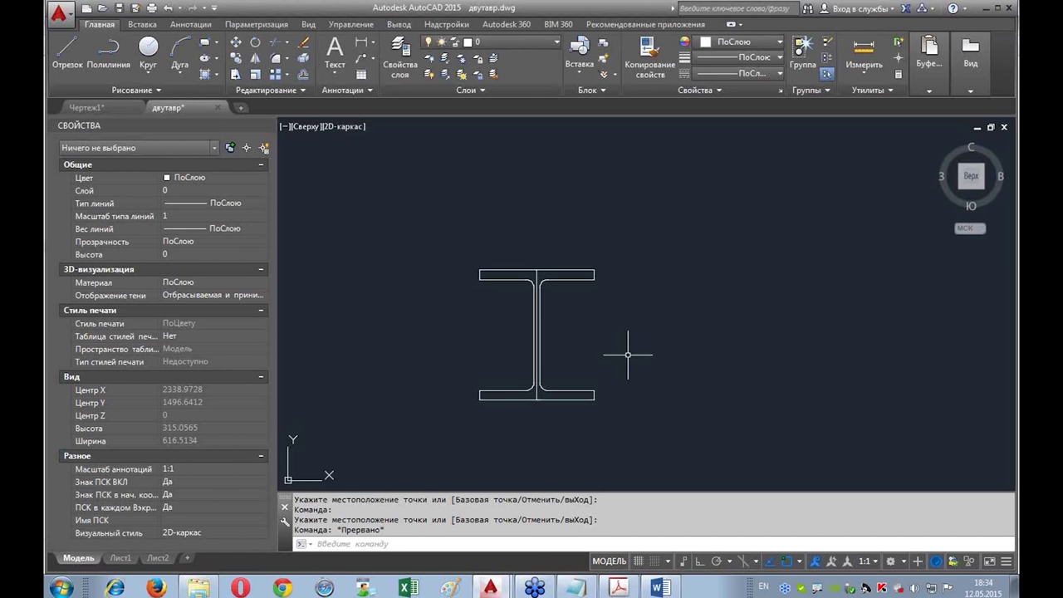
click(620, 588)
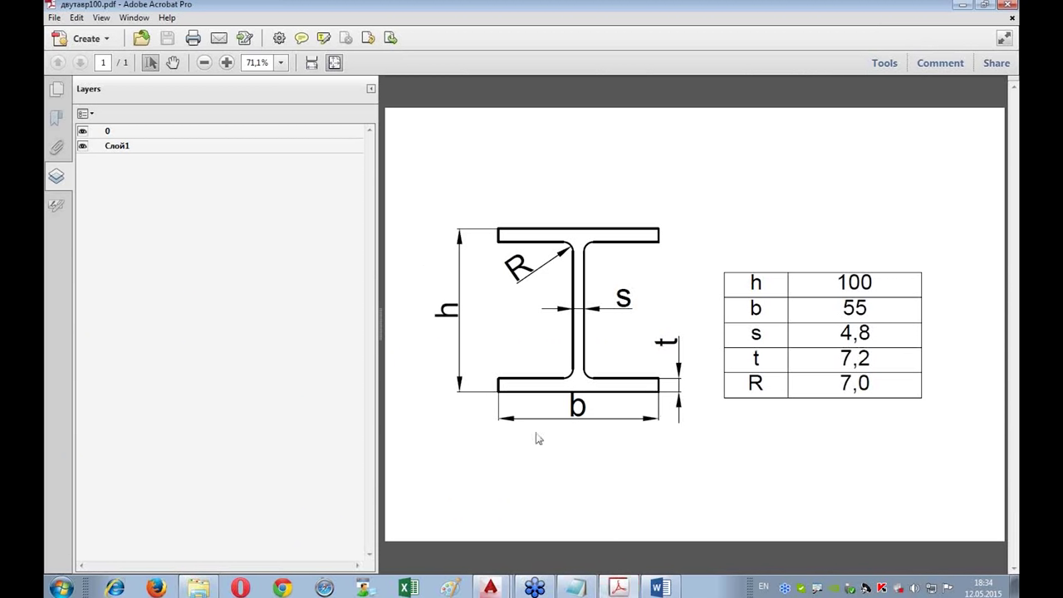
Step: Select Word table rows 10–12, then close both the Word table and the I-beam PDF
click(660, 588)
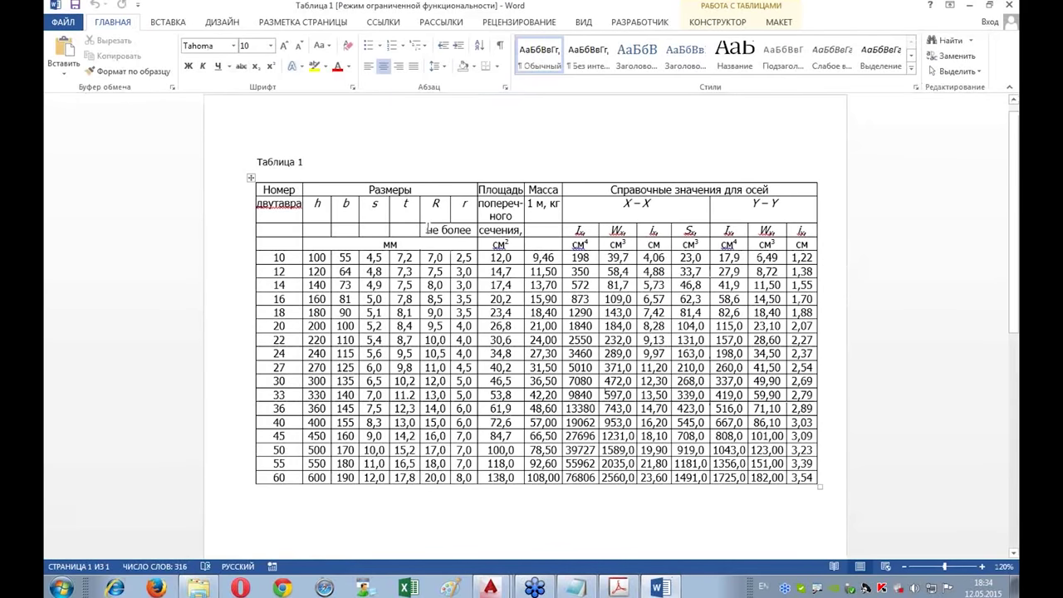
click(235, 262)
drag(236, 262, 237, 274)
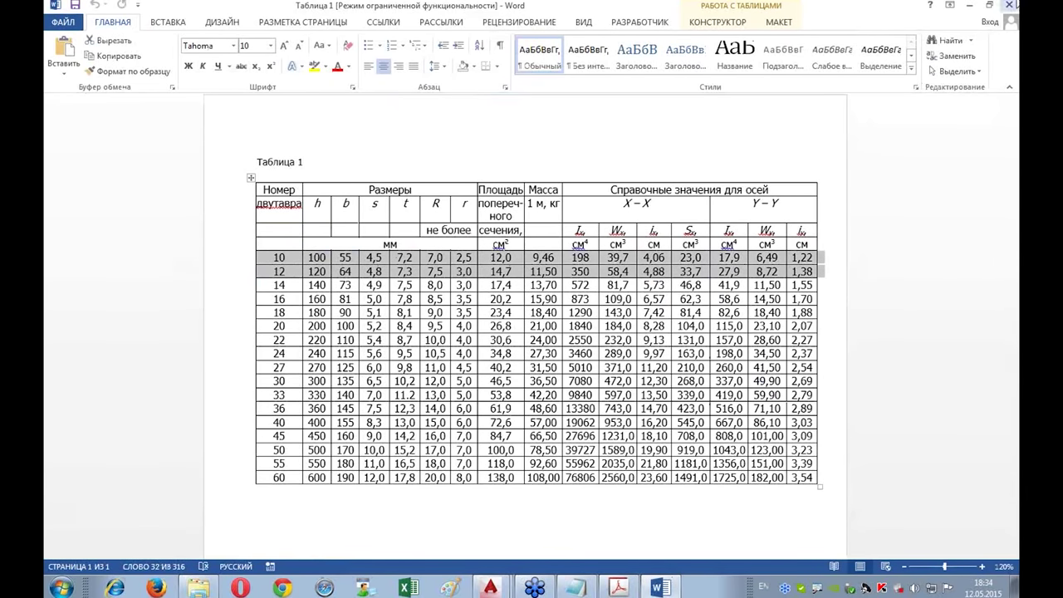
click(1009, 5)
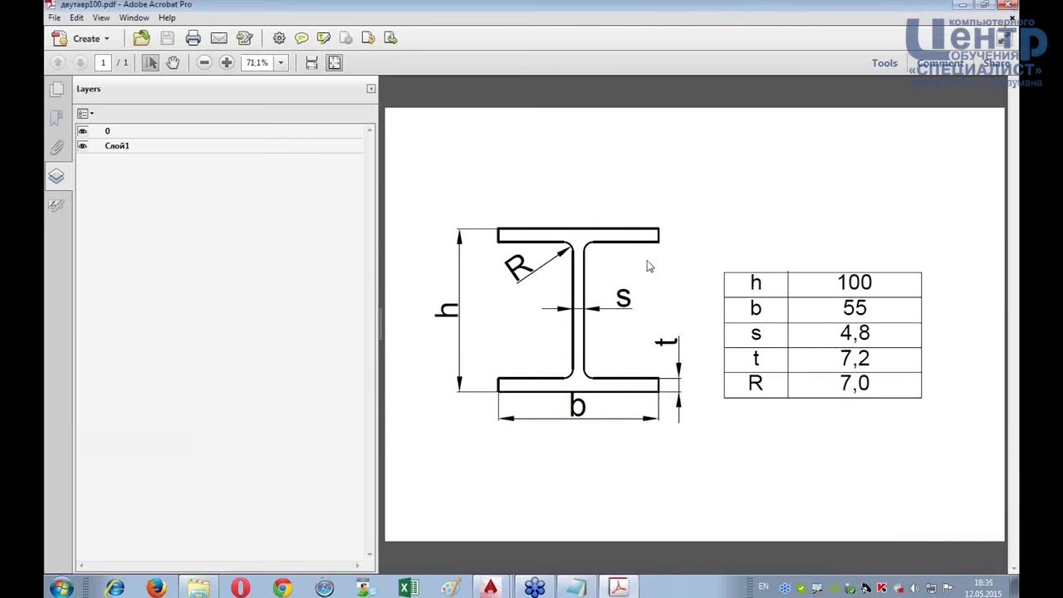
click(1010, 6)
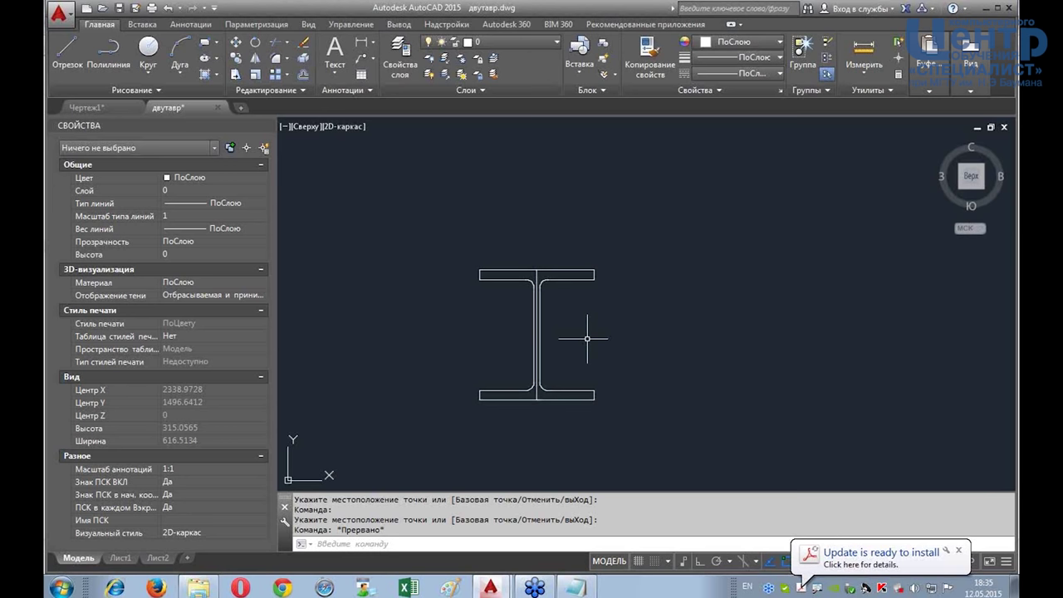
Step: Switch to the Чертеж1 drawing and adjust the view of the belt drive
click(138, 114)
key(Escape)
key(Escape)
scroll(505, 289, up, 3)
scroll(511, 281, up, 1)
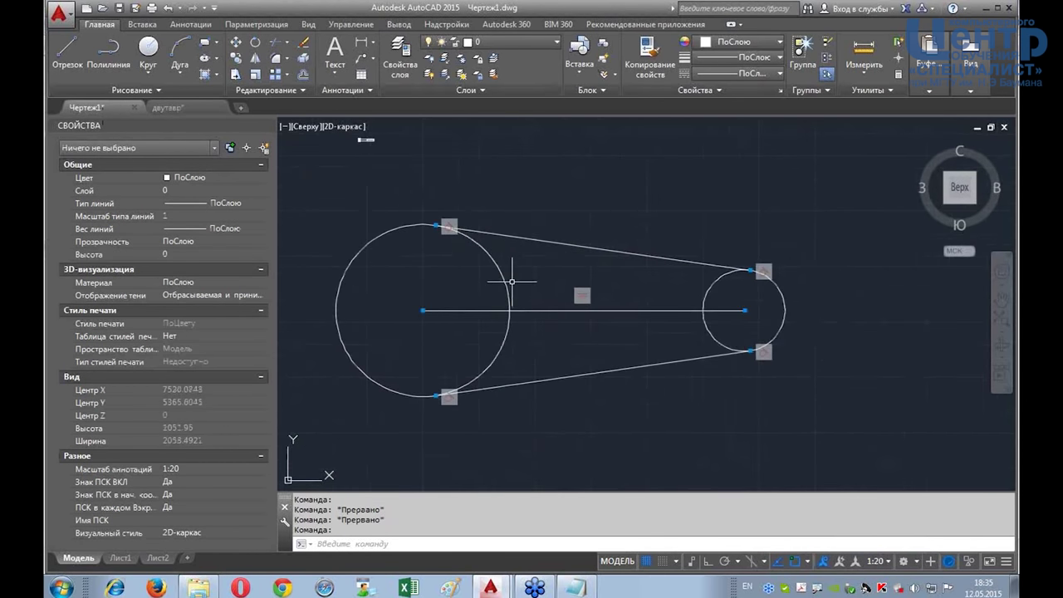
middle_drag(511, 282, 578, 252)
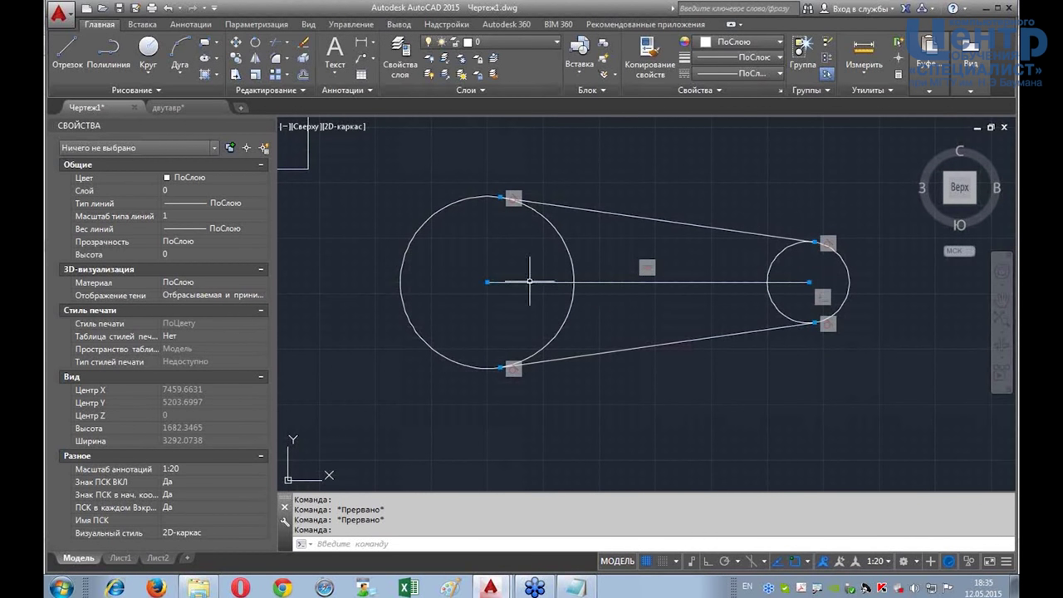
Step: Select the window block and view its ГОСТ size list, keeping Ш2000хВ2000
scroll(722, 306, down, 2)
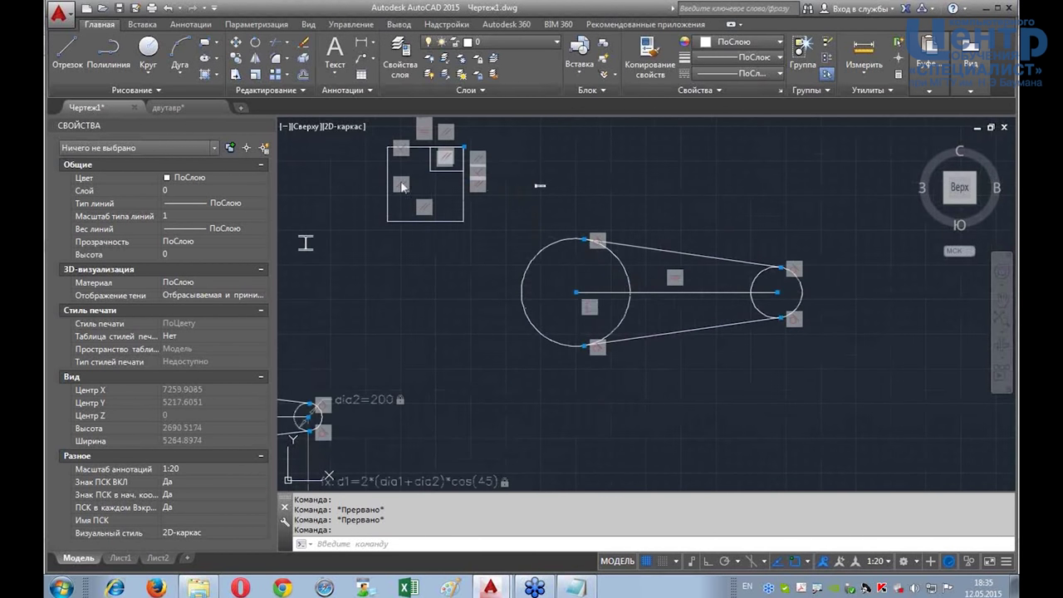
scroll(523, 371, down, 2)
mouse_move(734, 381)
middle_down()
mouse_move(594, 426)
mouse_move(433, 426)
middle_up()
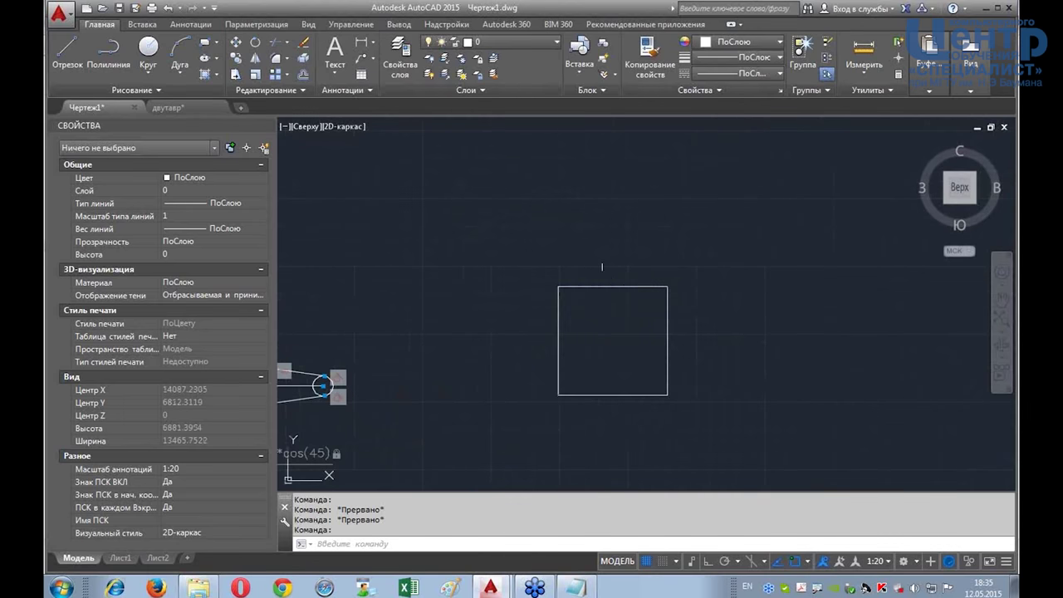
click(572, 287)
click(567, 294)
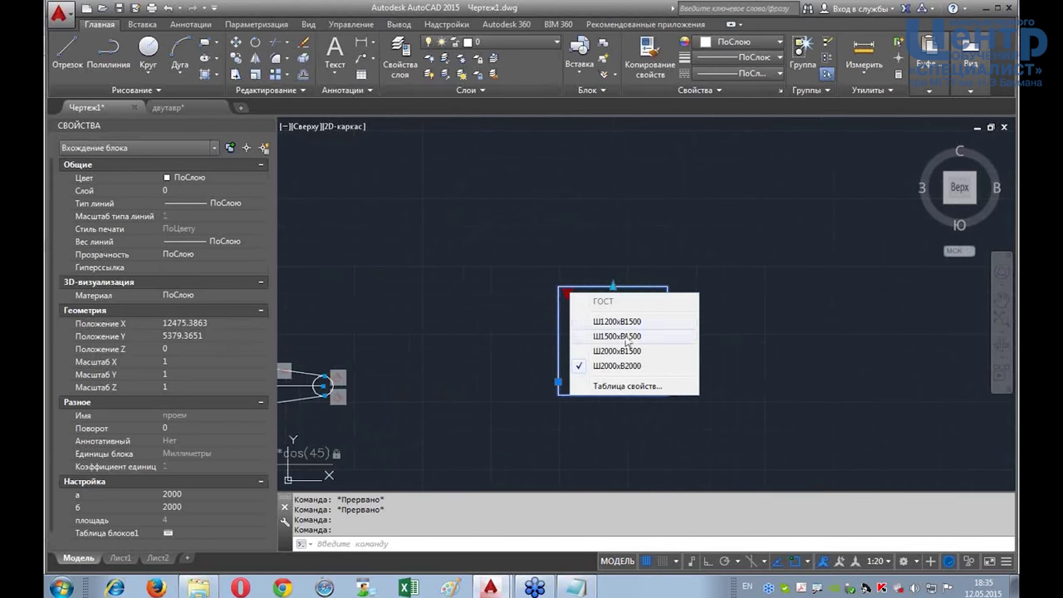
click(652, 265)
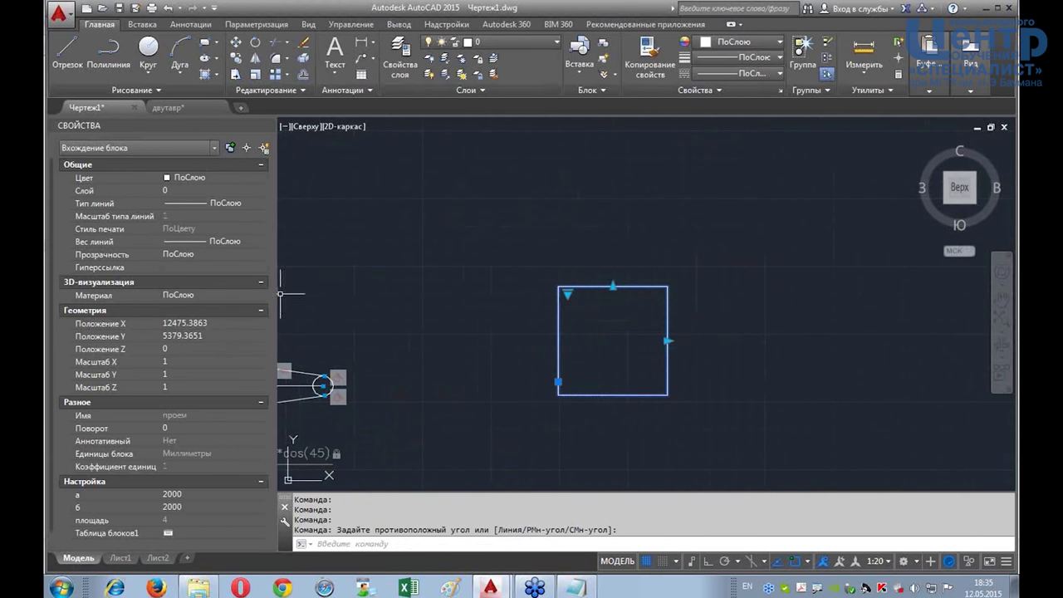